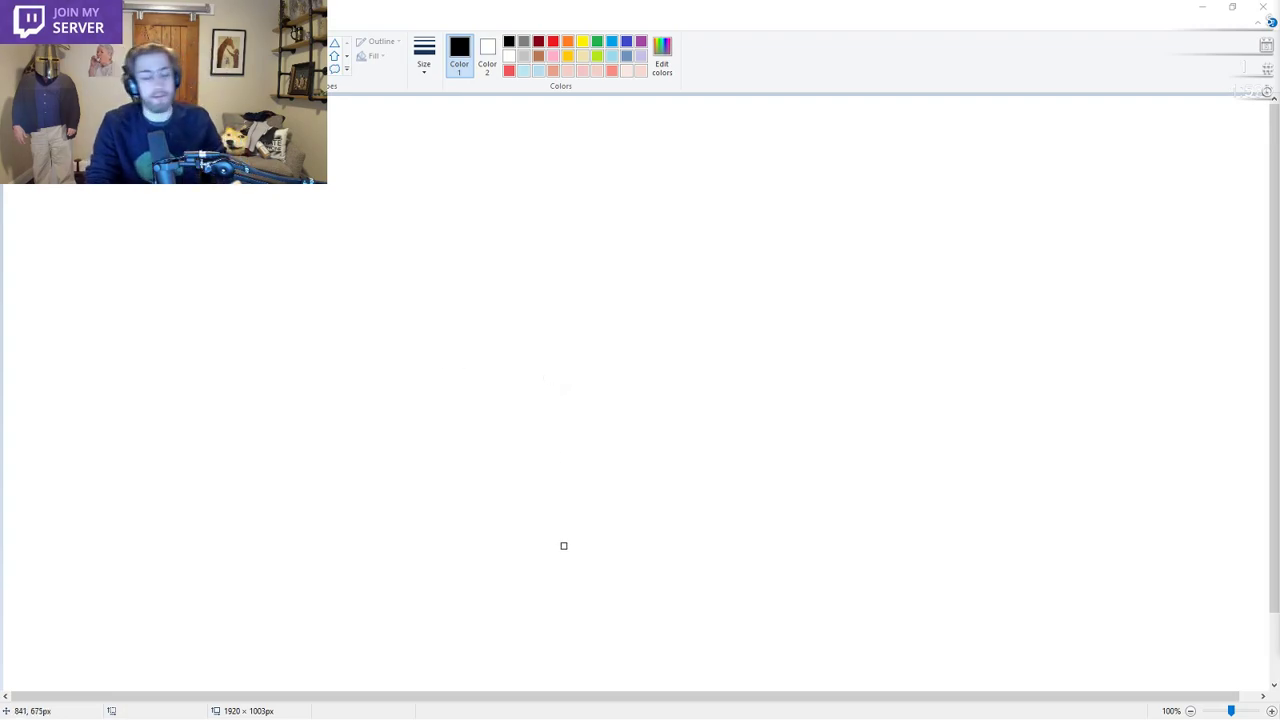
click(384, 348)
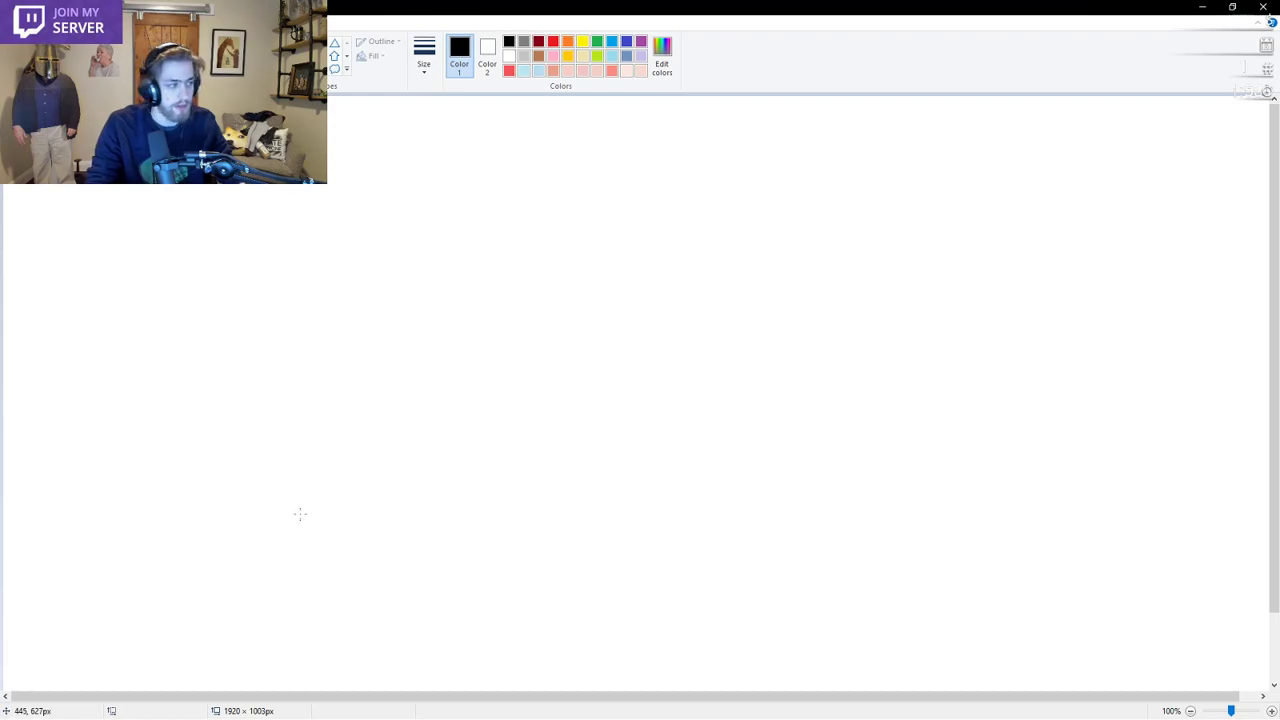
mouse_move(300, 514)
mouse_down()
mouse_move(305, 625)
mouse_move(795, 627)
mouse_up()
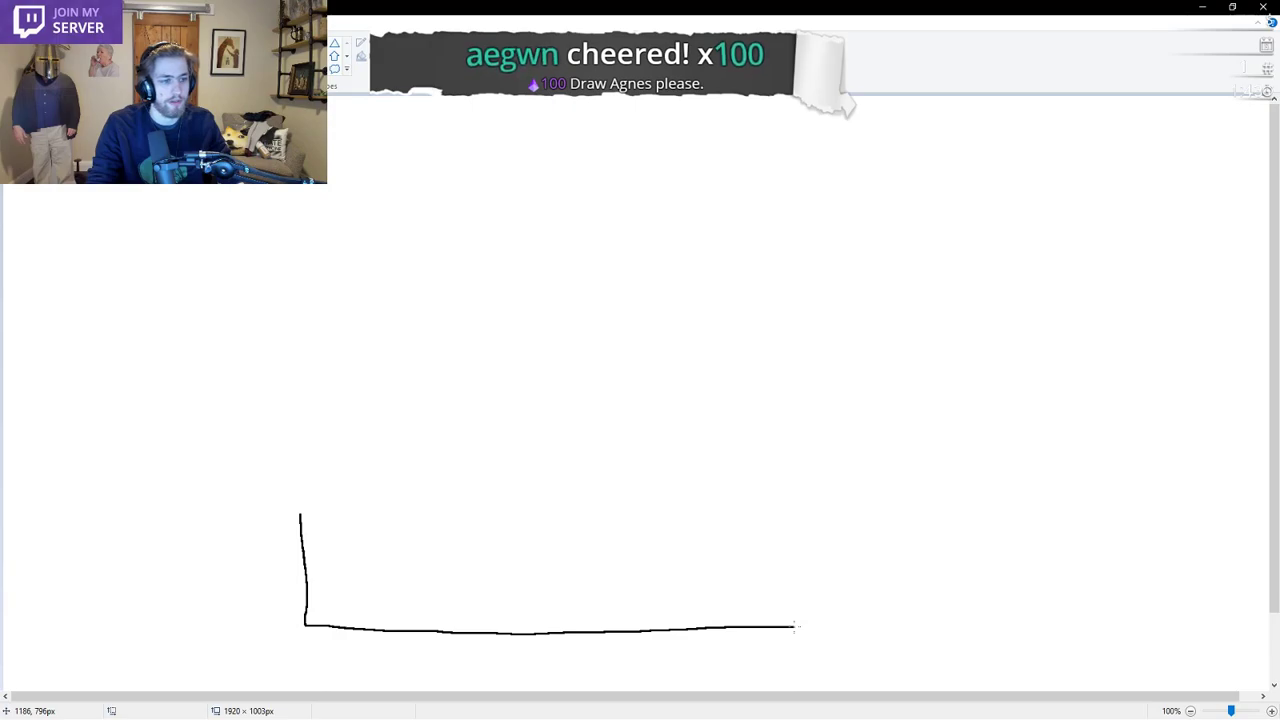
key(ctrl+z)
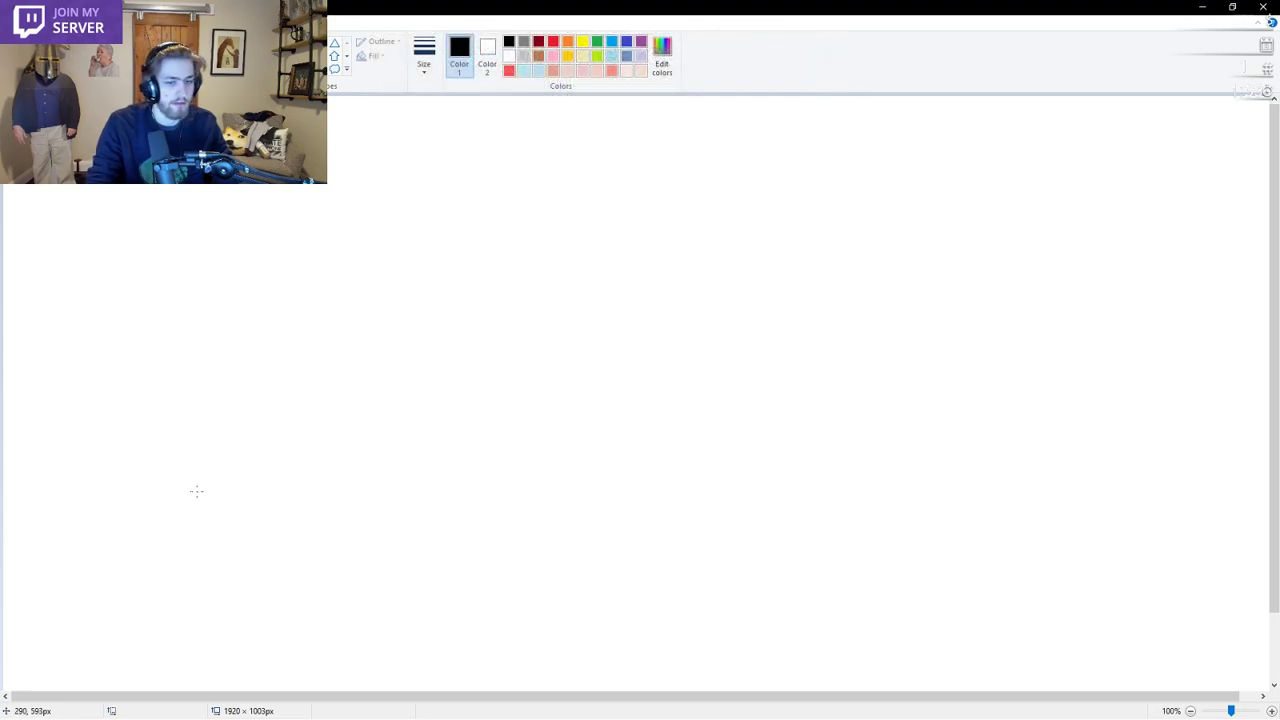
mouse_move(197, 494)
mouse_down()
mouse_move(229, 545)
mouse_move(291, 566)
mouse_move(546, 603)
mouse_move(641, 579)
mouse_move(700, 524)
mouse_move(797, 509)
mouse_move(879, 443)
mouse_up()
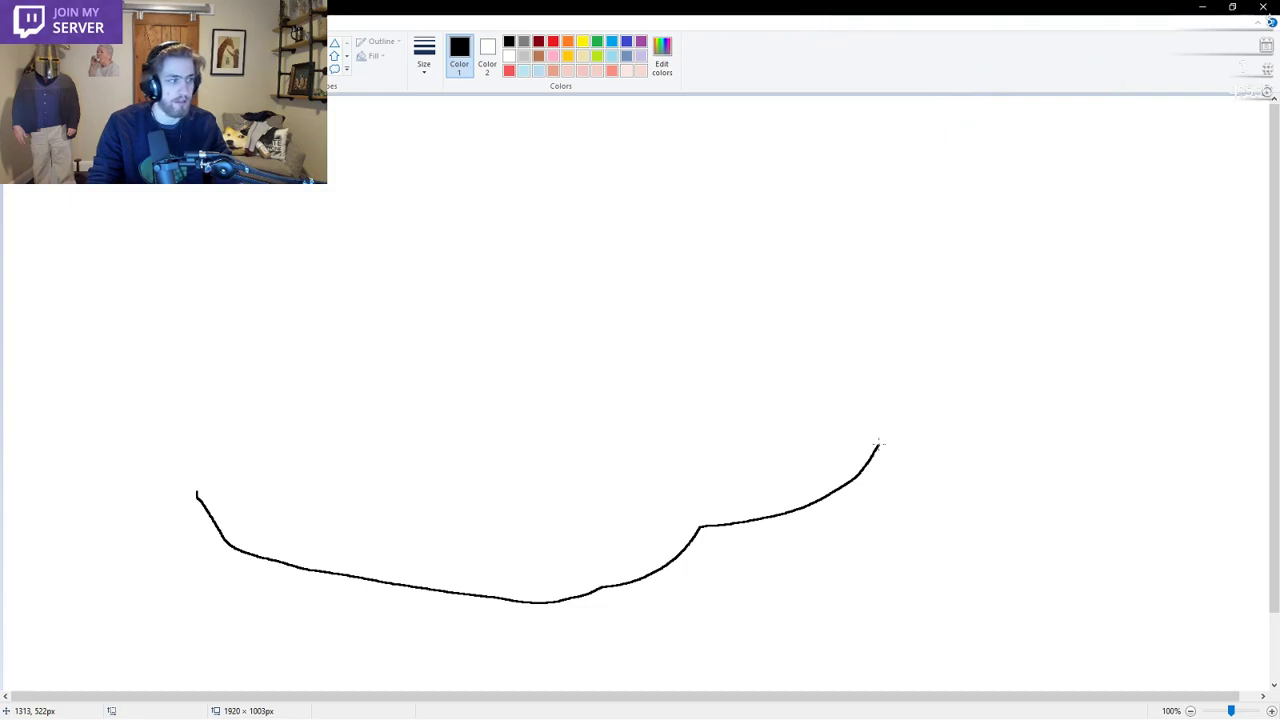
mouse_move(878, 444)
mouse_down()
mouse_move(933, 423)
mouse_move(937, 388)
mouse_move(987, 365)
mouse_move(964, 328)
mouse_up()
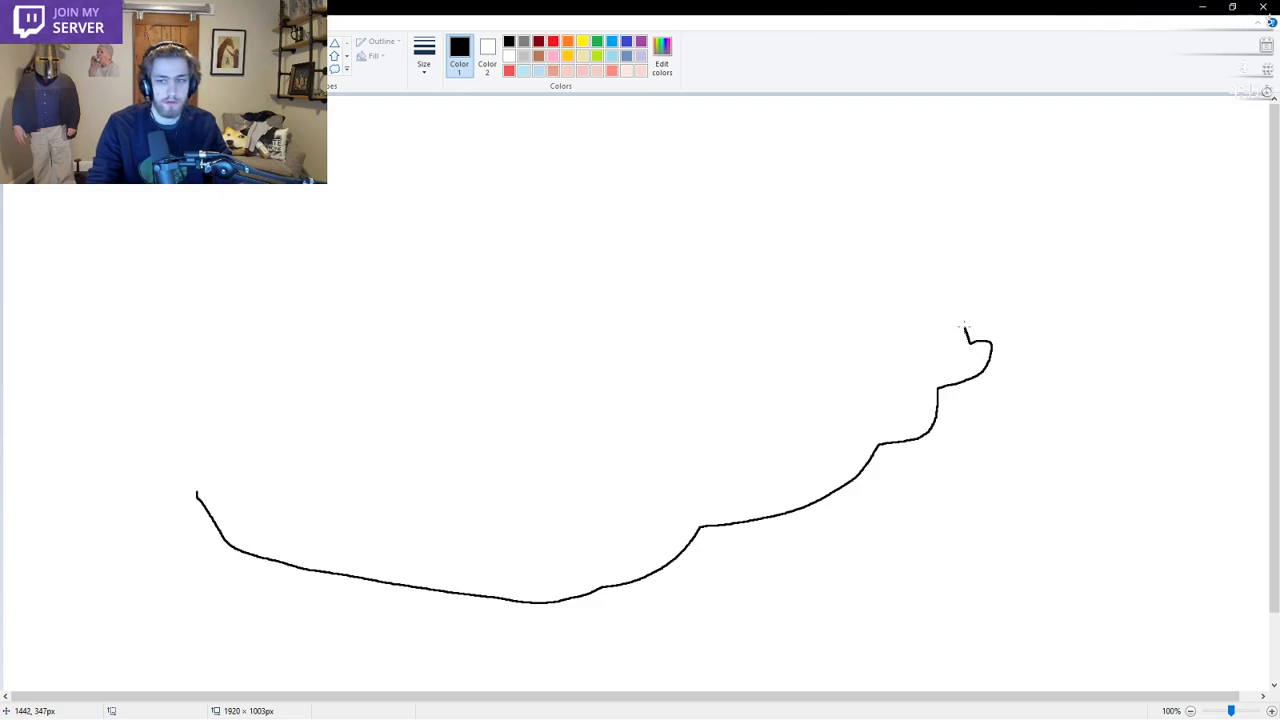
scroll(965, 333, down, 1)
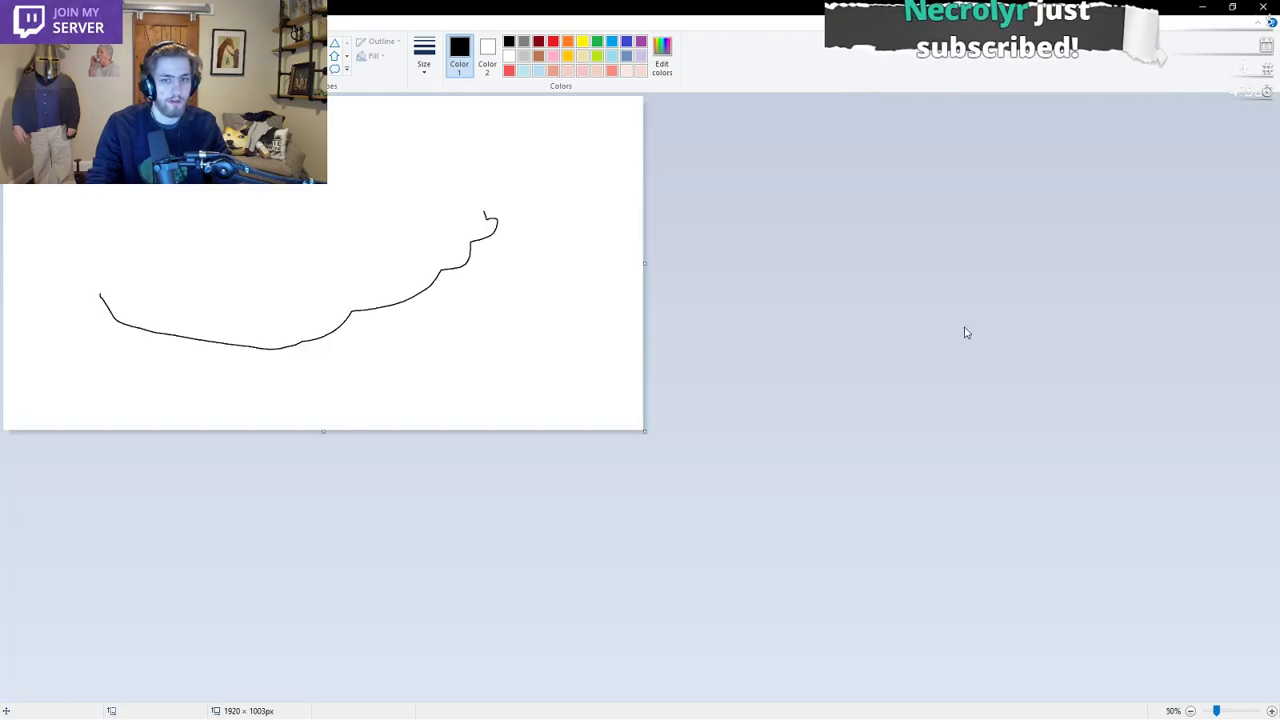
scroll(563, 229, up, 1)
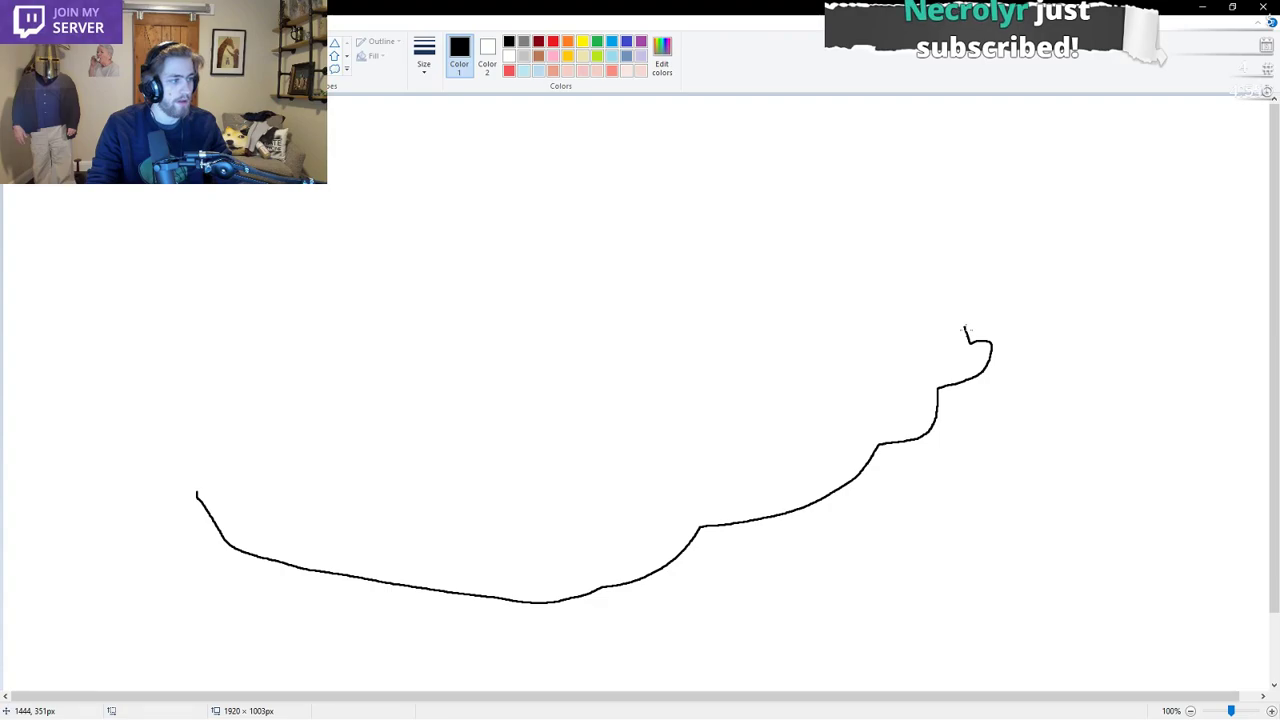
mouse_move(965, 330)
mouse_down()
mouse_move(926, 246)
mouse_move(985, 240)
mouse_move(1048, 183)
mouse_move(1033, 144)
mouse_move(960, 117)
mouse_up()
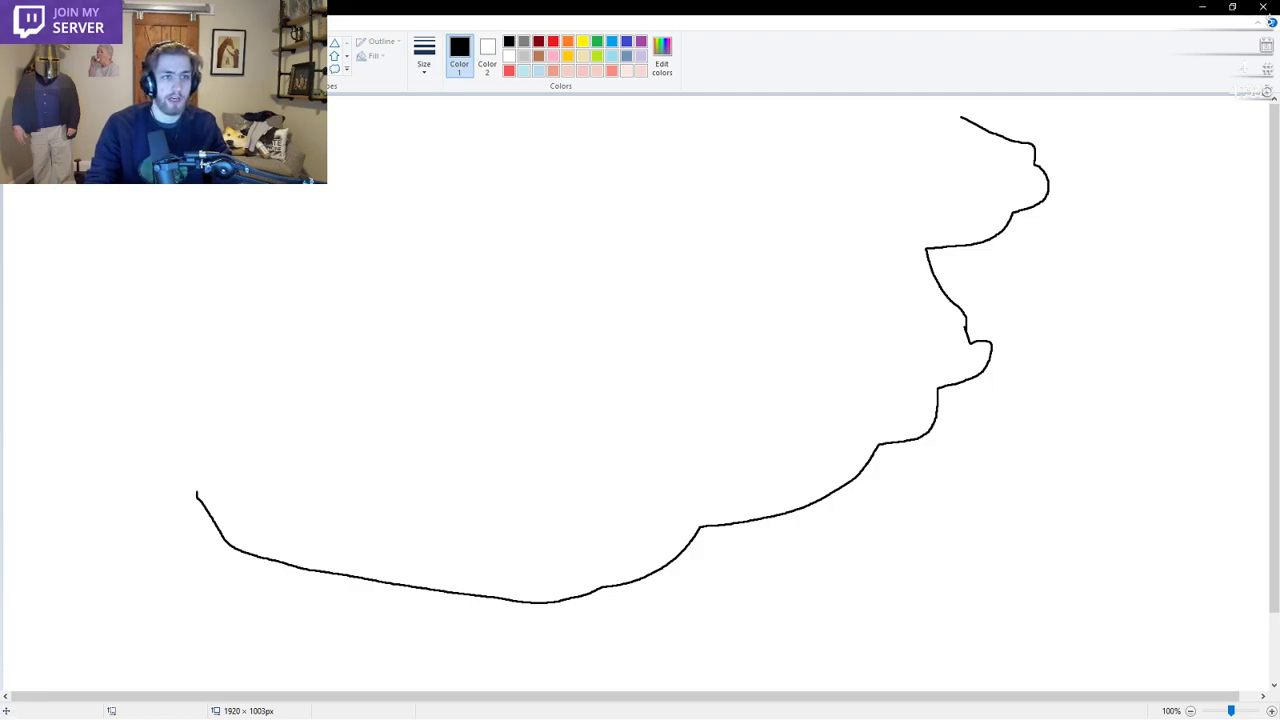
key(ctrl+z)
key(ctrl+z)
key(ctrl+z)
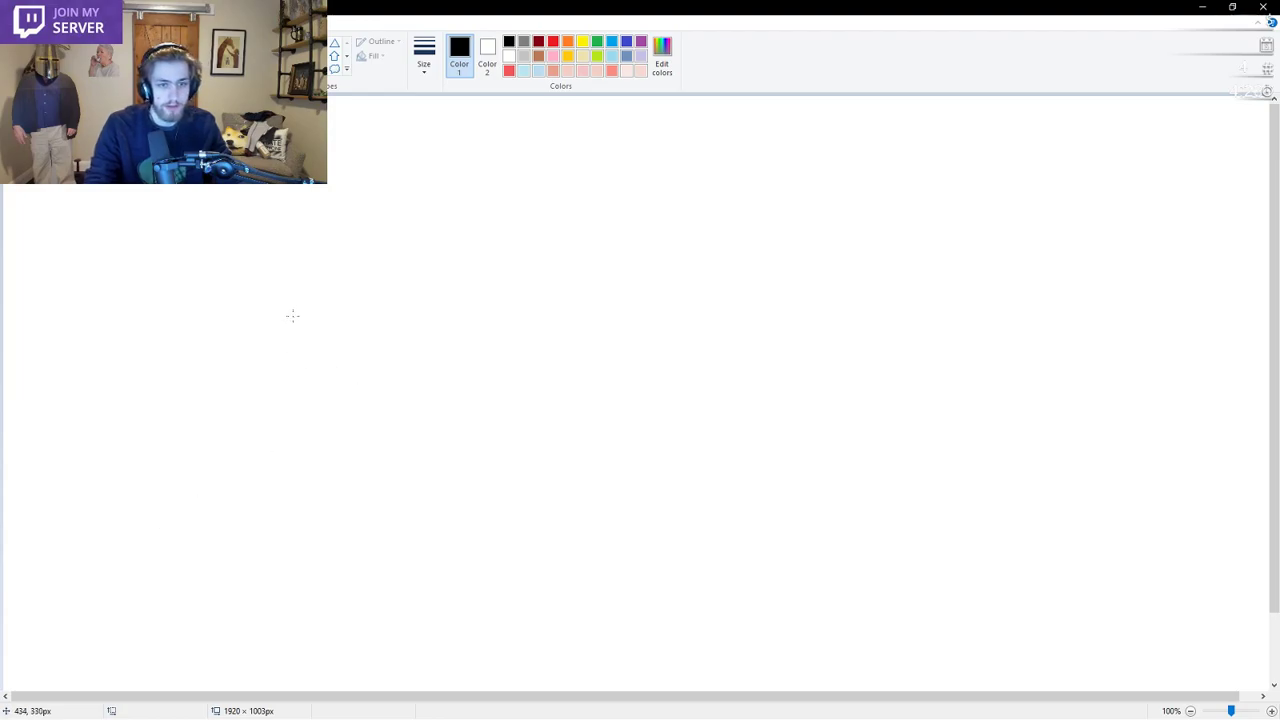
mouse_move(286, 338)
mouse_down()
mouse_move(267, 405)
mouse_move(294, 311)
mouse_move(270, 392)
mouse_up()
key(ctrl+z)
key(ctrl+z)
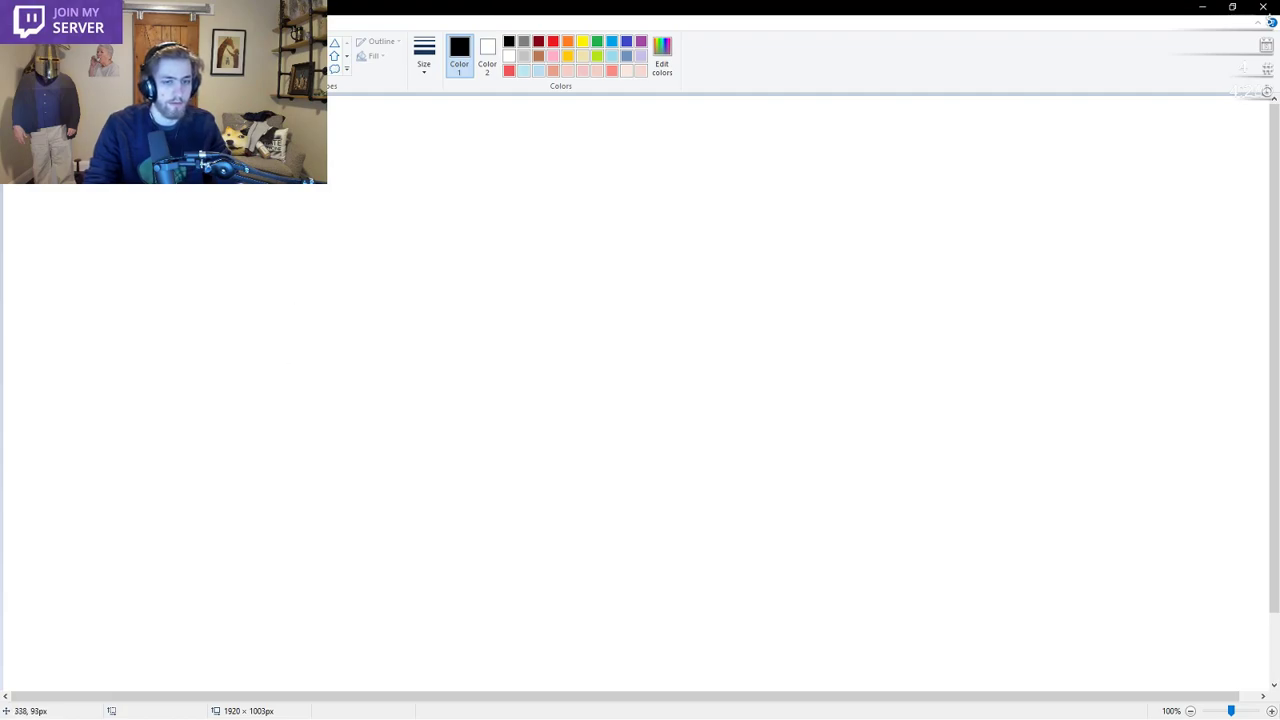
drag(295, 295, 260, 366)
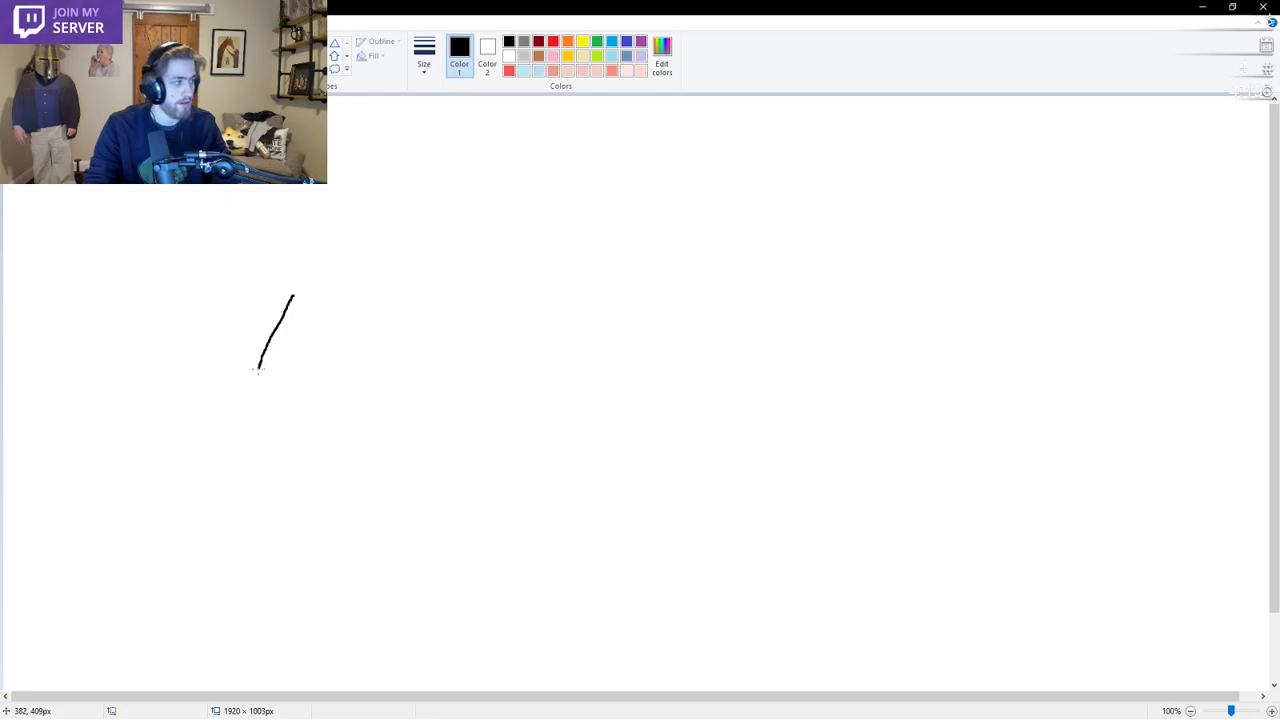
key(ctrl+z)
Draw a black freehand contour that runs down a bulging left side, along a rounded underside, and up to the lower right
mouse_move(325, 295)
mouse_down()
mouse_move(309, 358)
mouse_move(276, 388)
mouse_move(277, 428)
mouse_move(311, 481)
mouse_move(389, 529)
mouse_move(640, 557)
mouse_move(725, 520)
mouse_move(755, 487)
mouse_move(836, 467)
mouse_up()
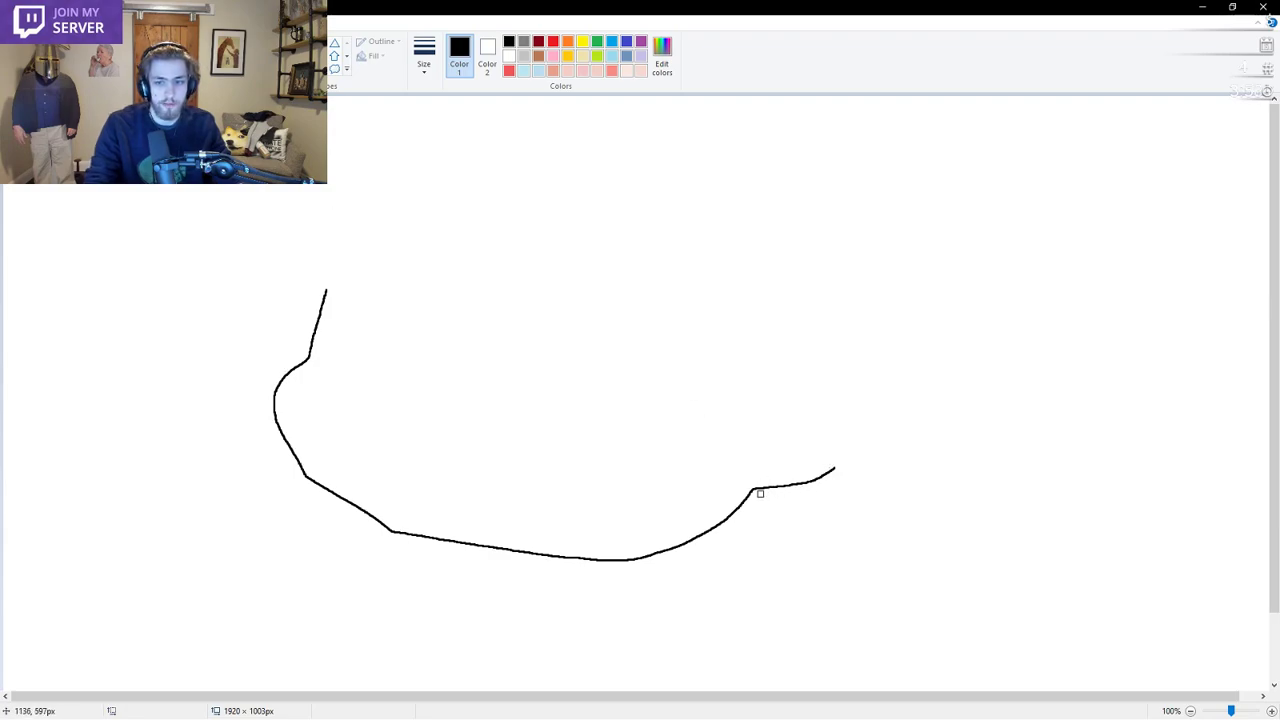
mouse_move(760, 491)
mouse_down()
mouse_move(832, 477)
mouse_move(731, 303)
mouse_up()
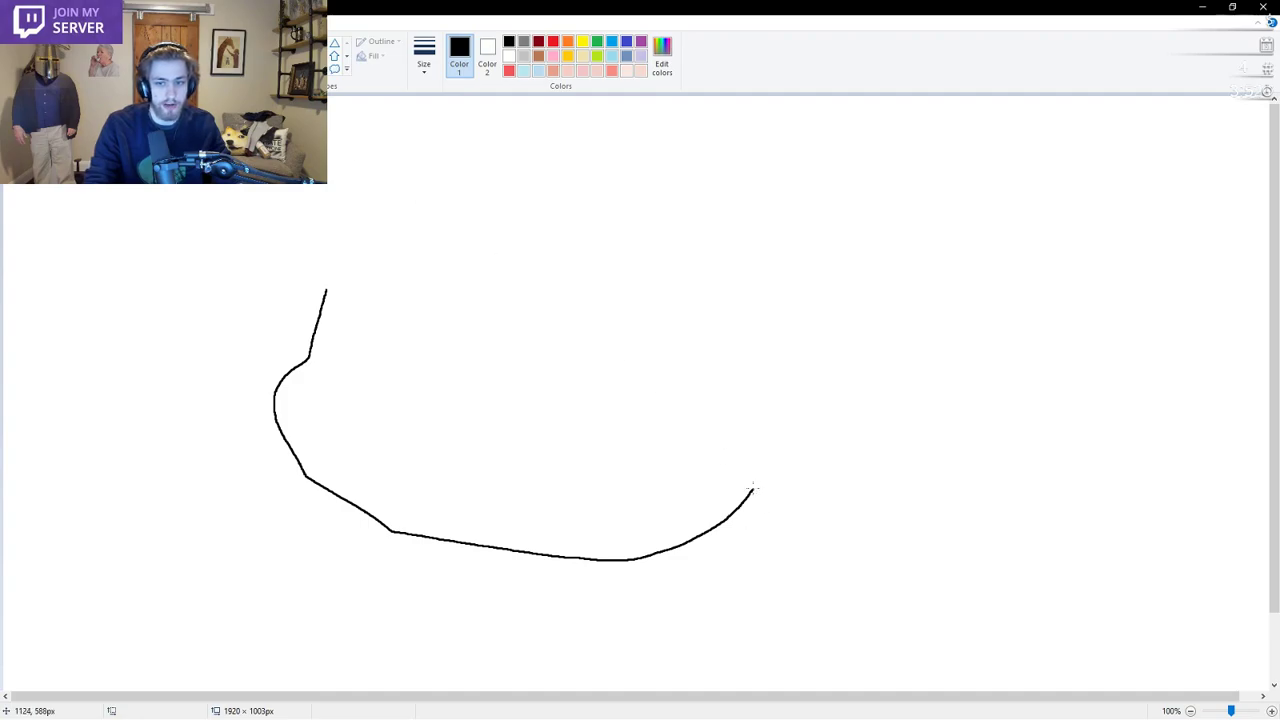
mouse_move(752, 489)
mouse_down()
mouse_move(815, 453)
mouse_move(843, 403)
mouse_up()
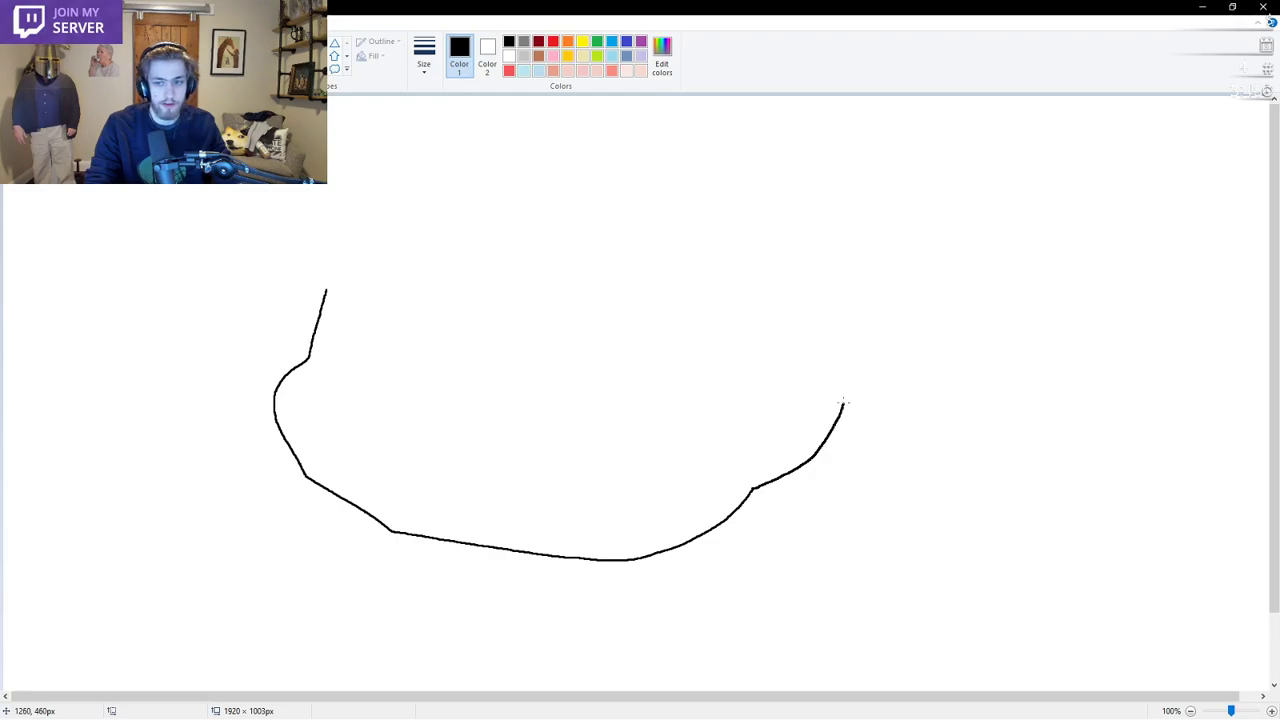
key(ctrl+z)
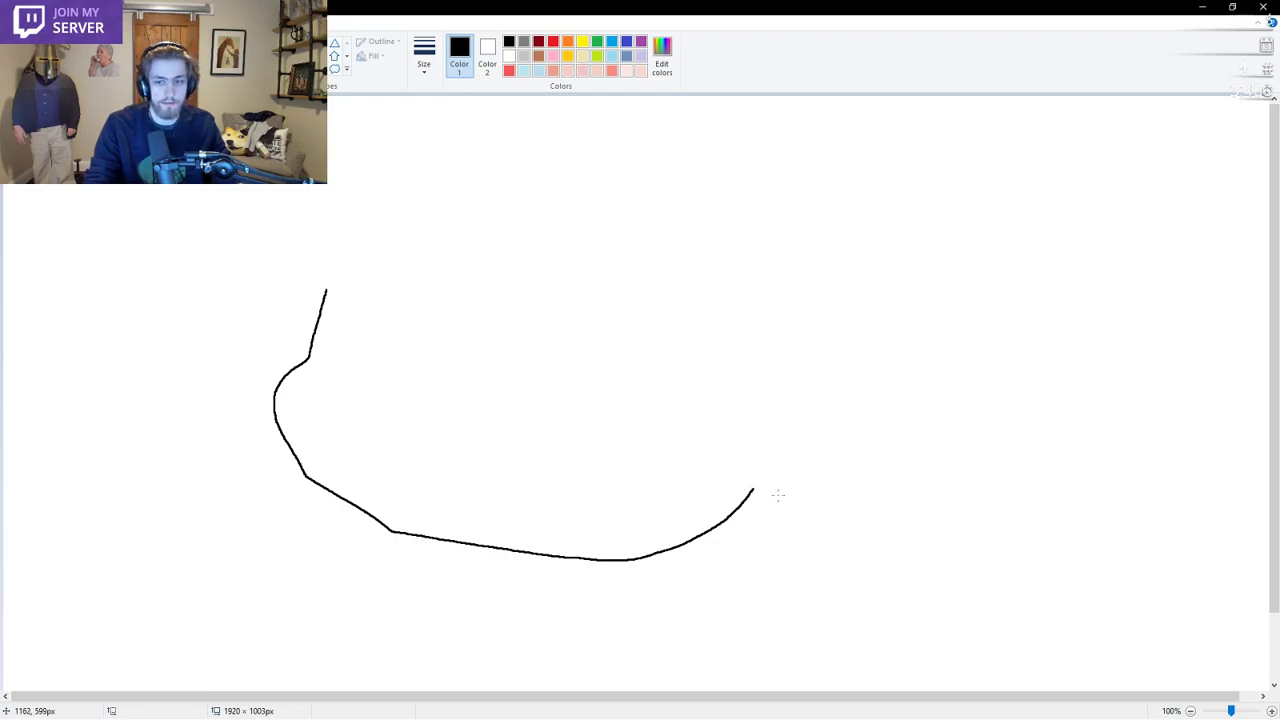
drag(752, 489, 803, 469)
key(ctrl+z)
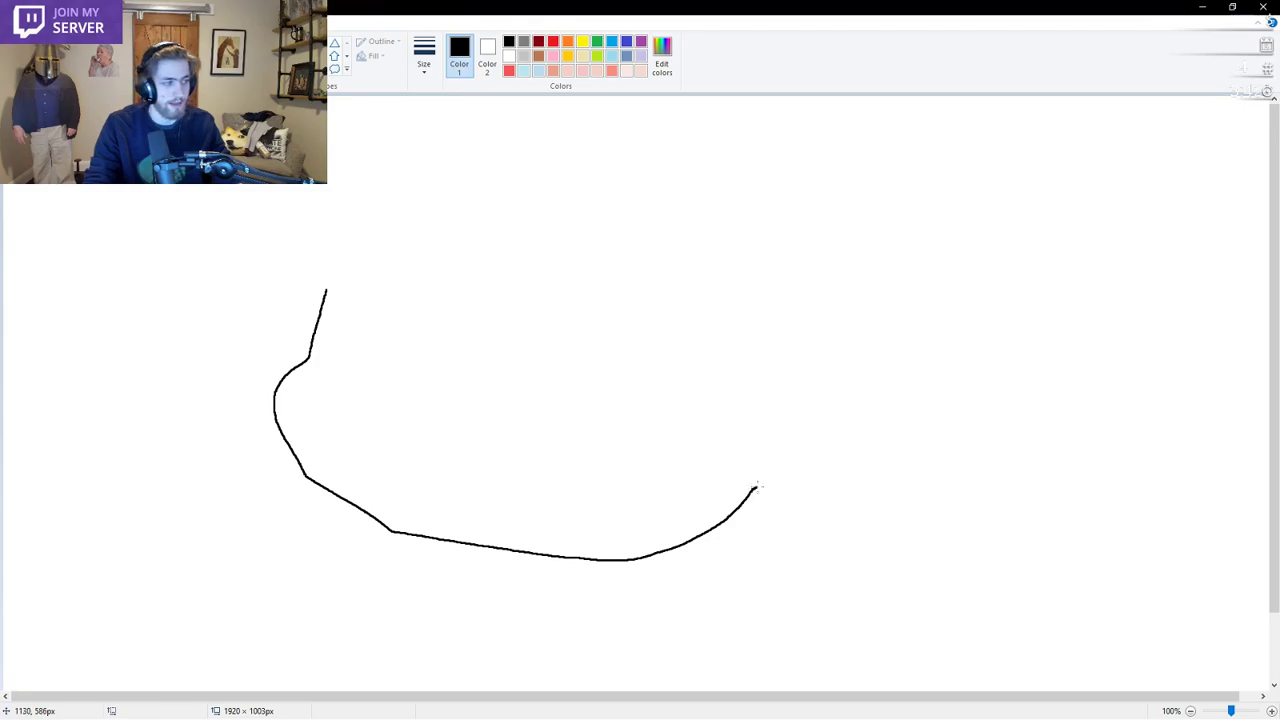
Extend the contour from its right end up through stepped bumps, around a small hook, and inward to a notch with a short upward flick
mouse_move(755, 488)
mouse_down()
mouse_move(829, 460)
mouse_move(932, 393)
mouse_move(977, 340)
mouse_move(969, 322)
mouse_up()
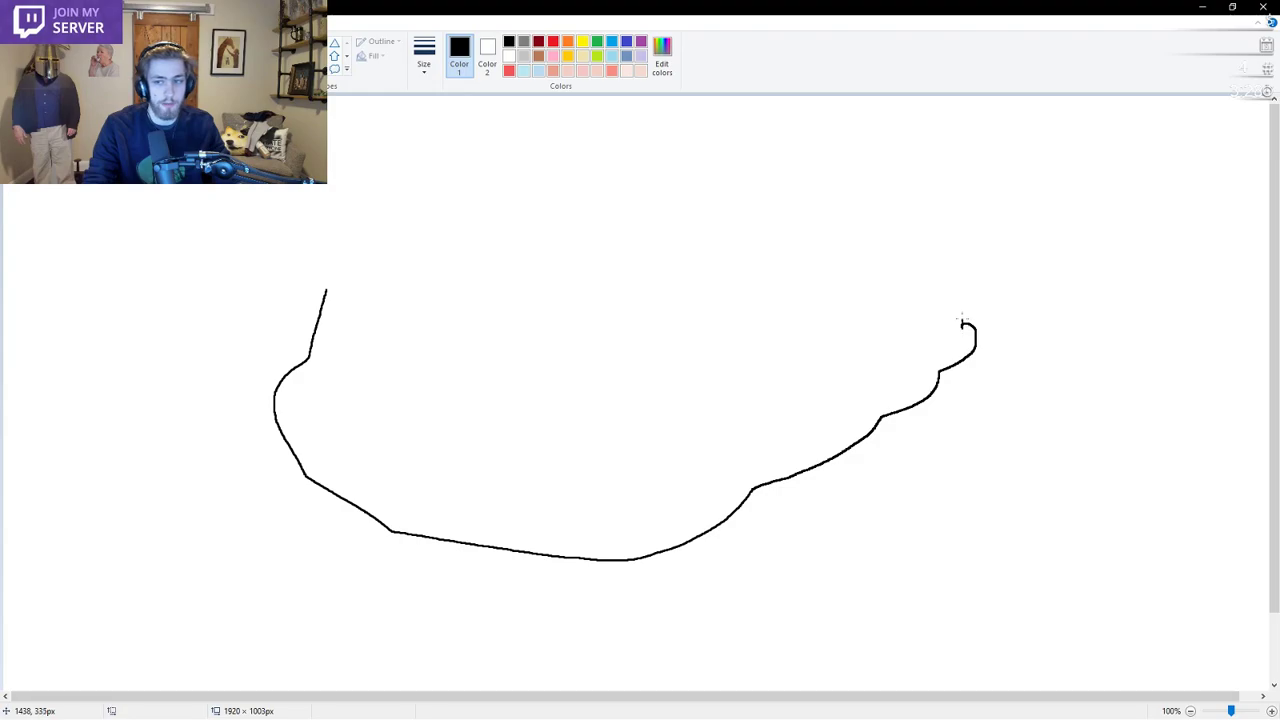
drag(950, 296, 909, 236)
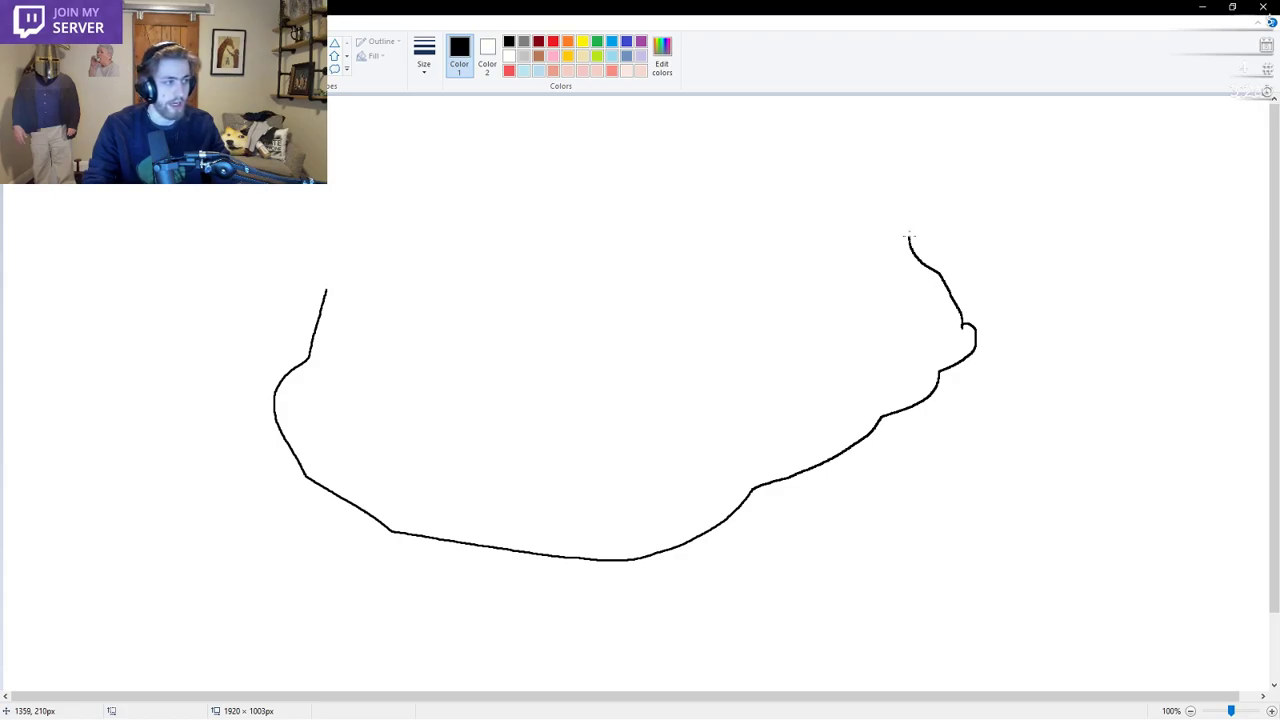
drag(909, 236, 958, 194)
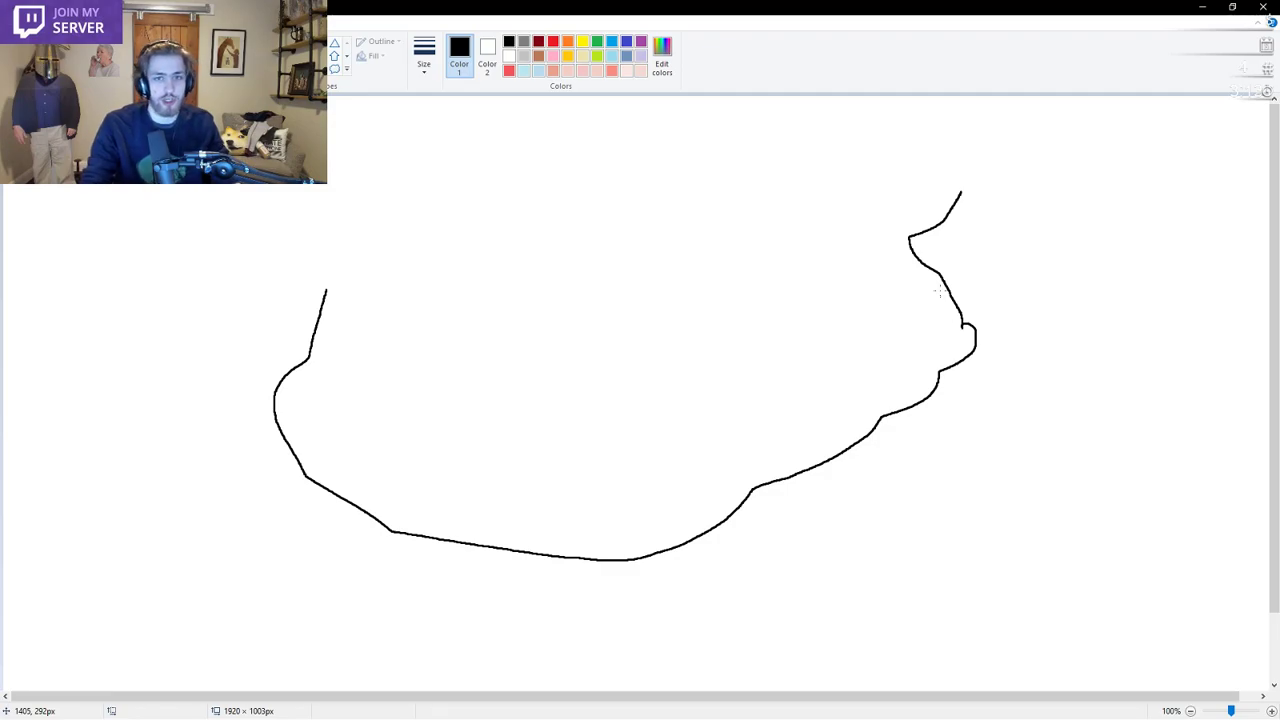
Enlarge the canvas to 3764 × 1814 px by extending its lower-right corner
scroll(999, 233, down, 2)
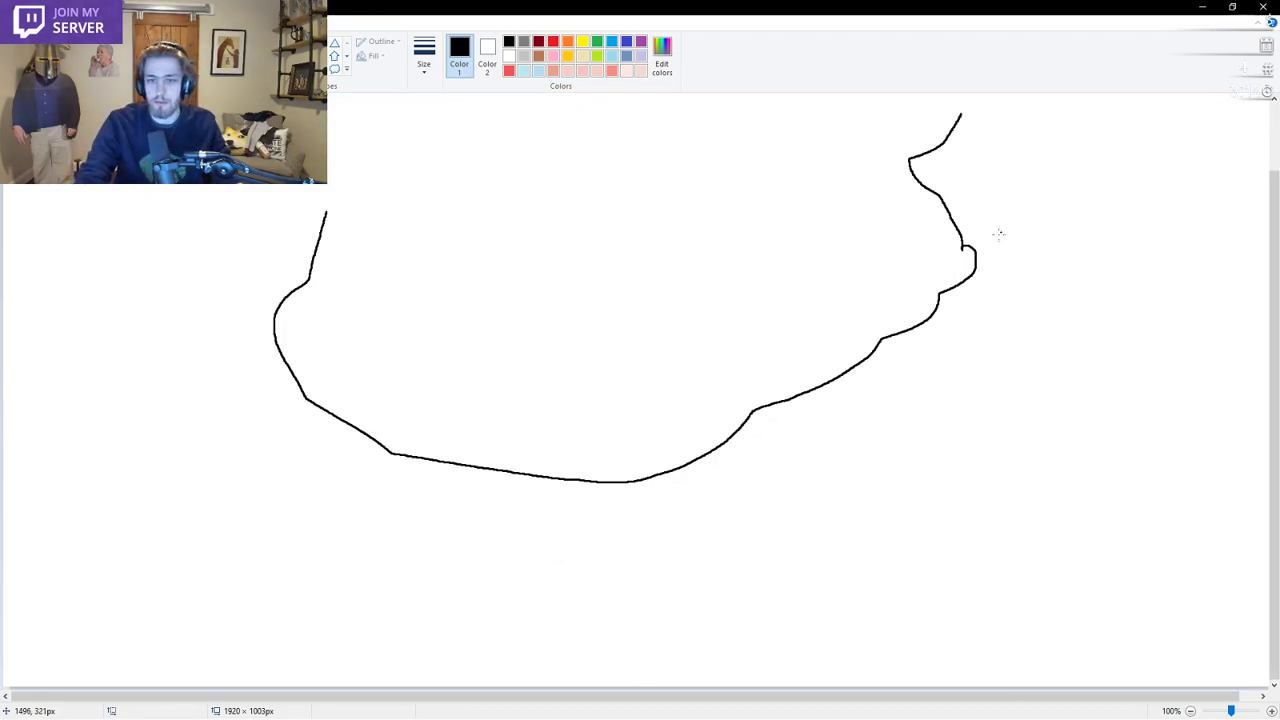
scroll(934, 323, down, 2)
scroll(934, 323, down, 1)
scroll(934, 323, up, 2)
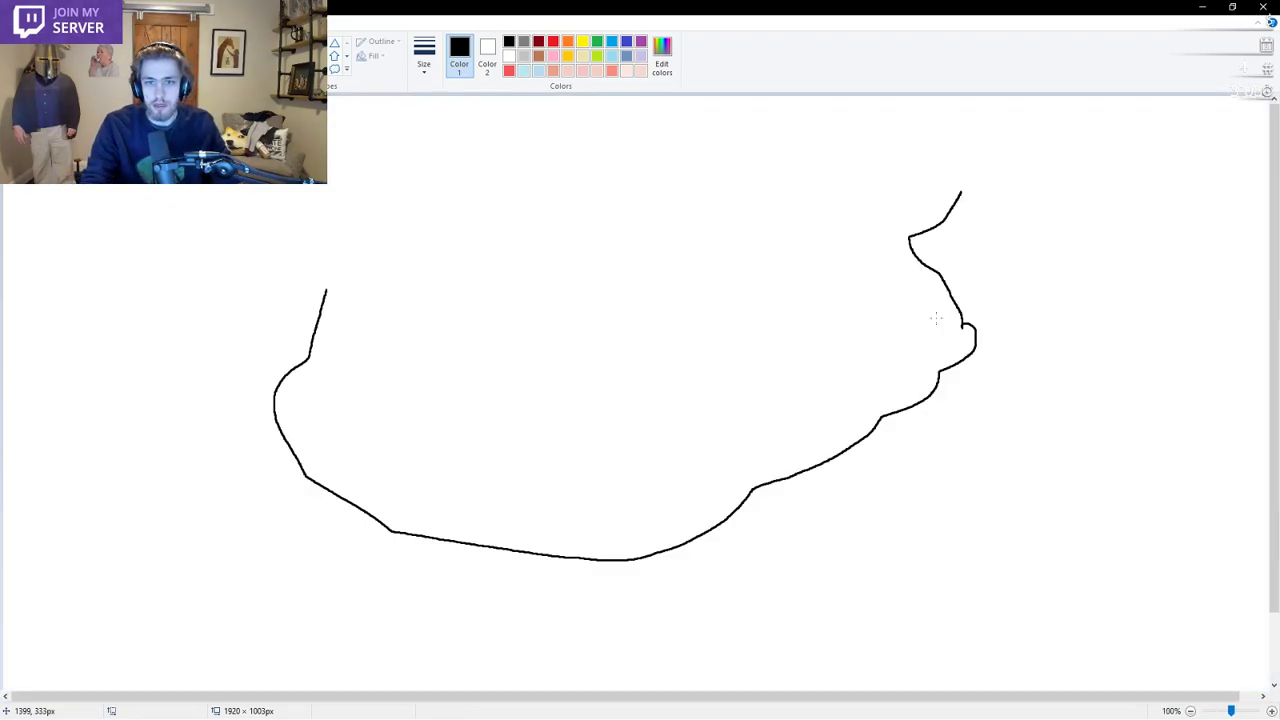
scroll(936, 318, down, 2)
scroll(703, 425, up, 1)
drag(644, 430, 1259, 701)
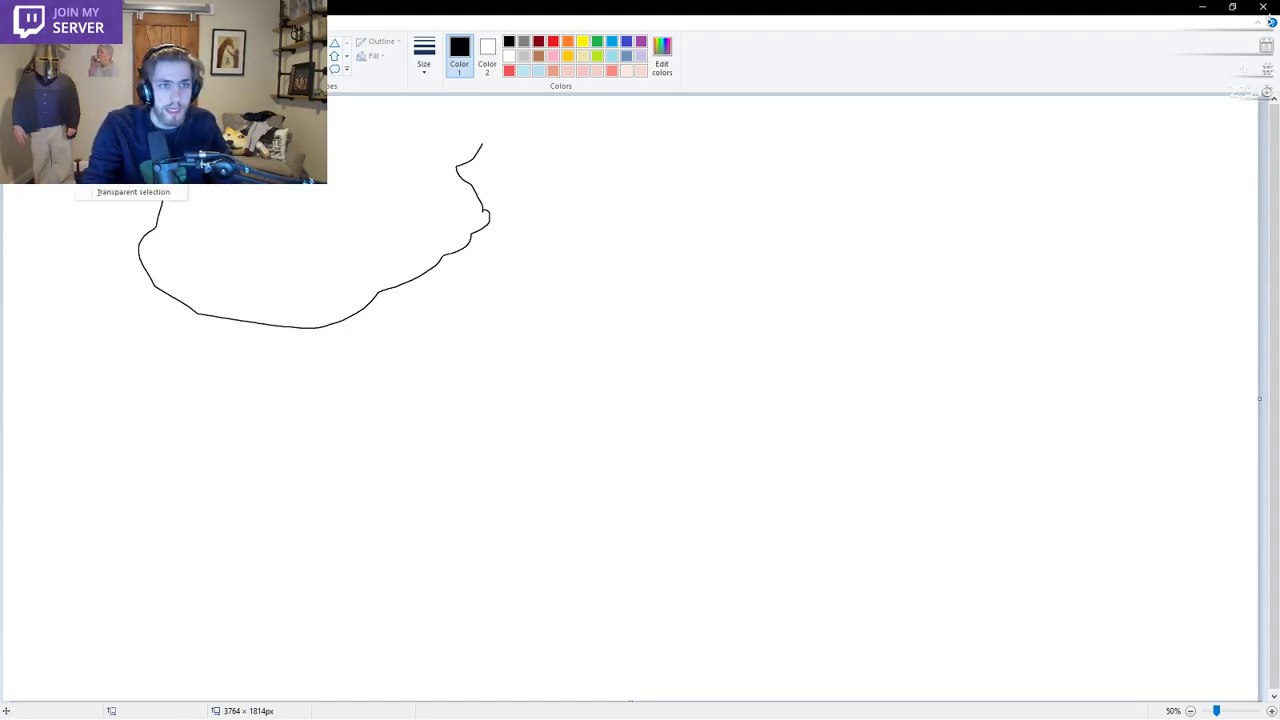
Select the whole outline with a rectangular selection of about 1269 × 657 px and copy it
click(130, 76)
drag(89, 345, 512, 125)
right_click(366, 228)
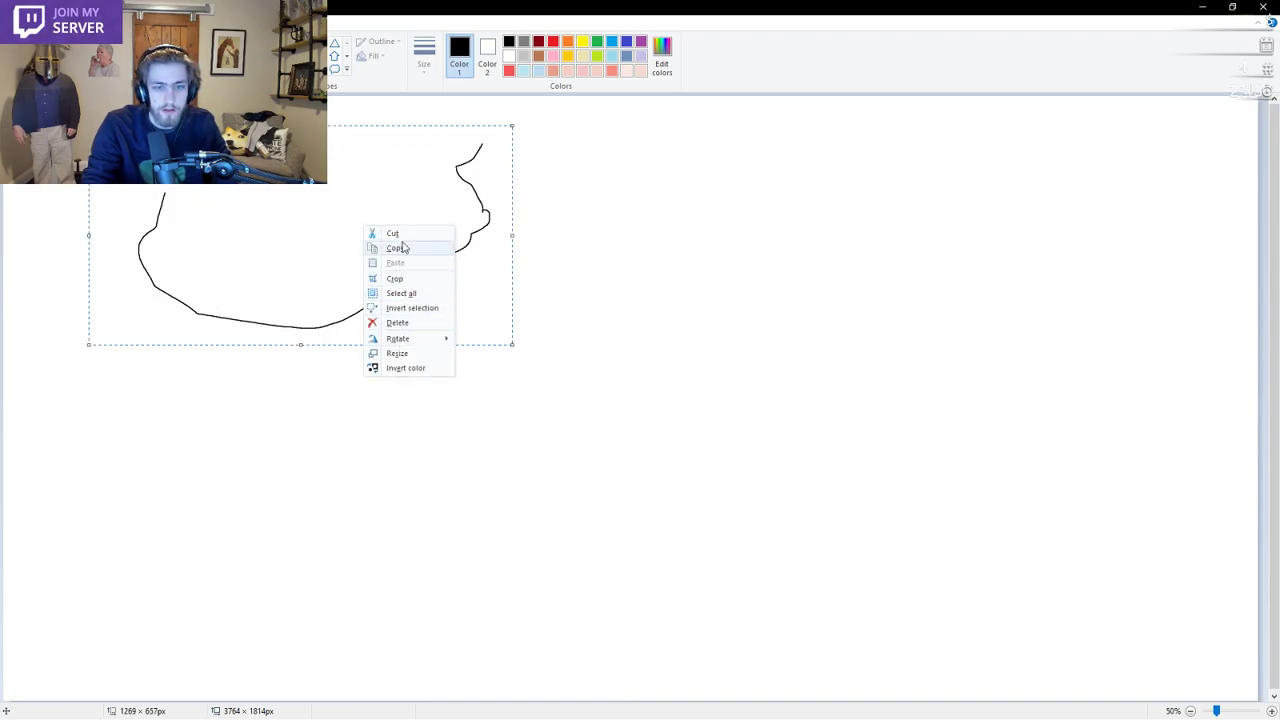
click(398, 249)
Start a new blank image without saving the current one and paste the copied outline
click(18, 22)
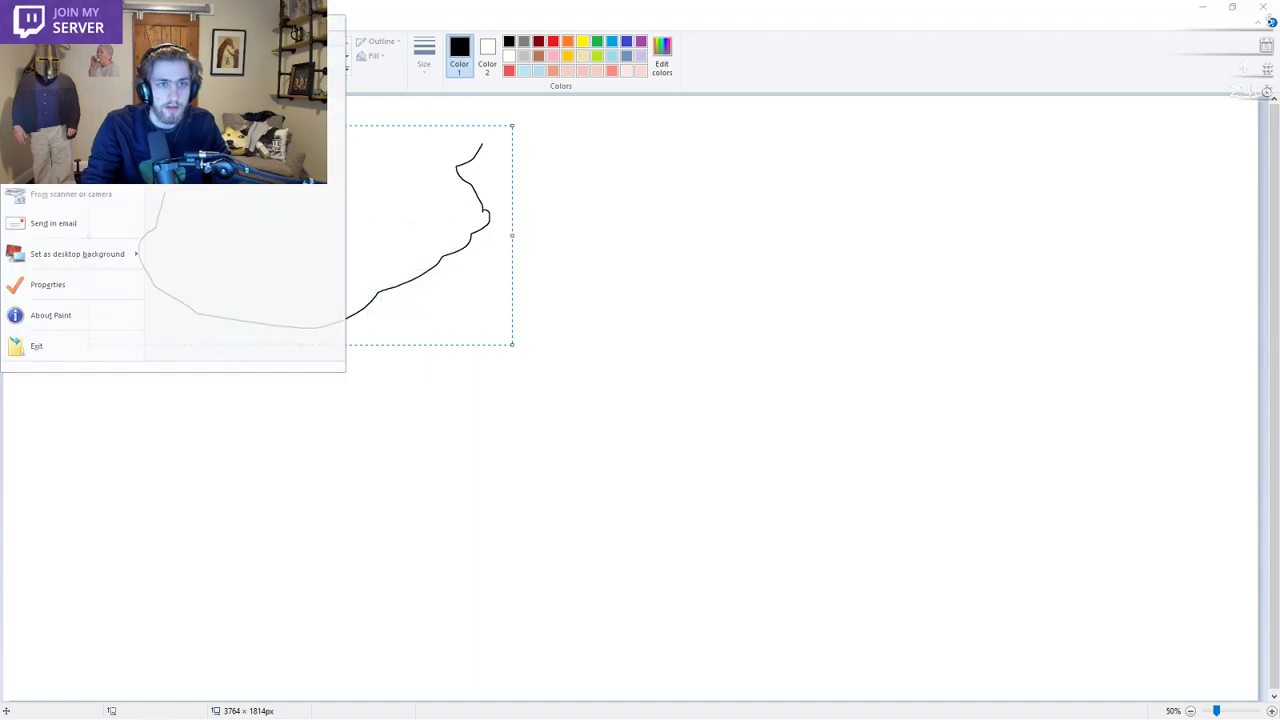
click(37, 346)
click(660, 367)
key(ctrl+v)
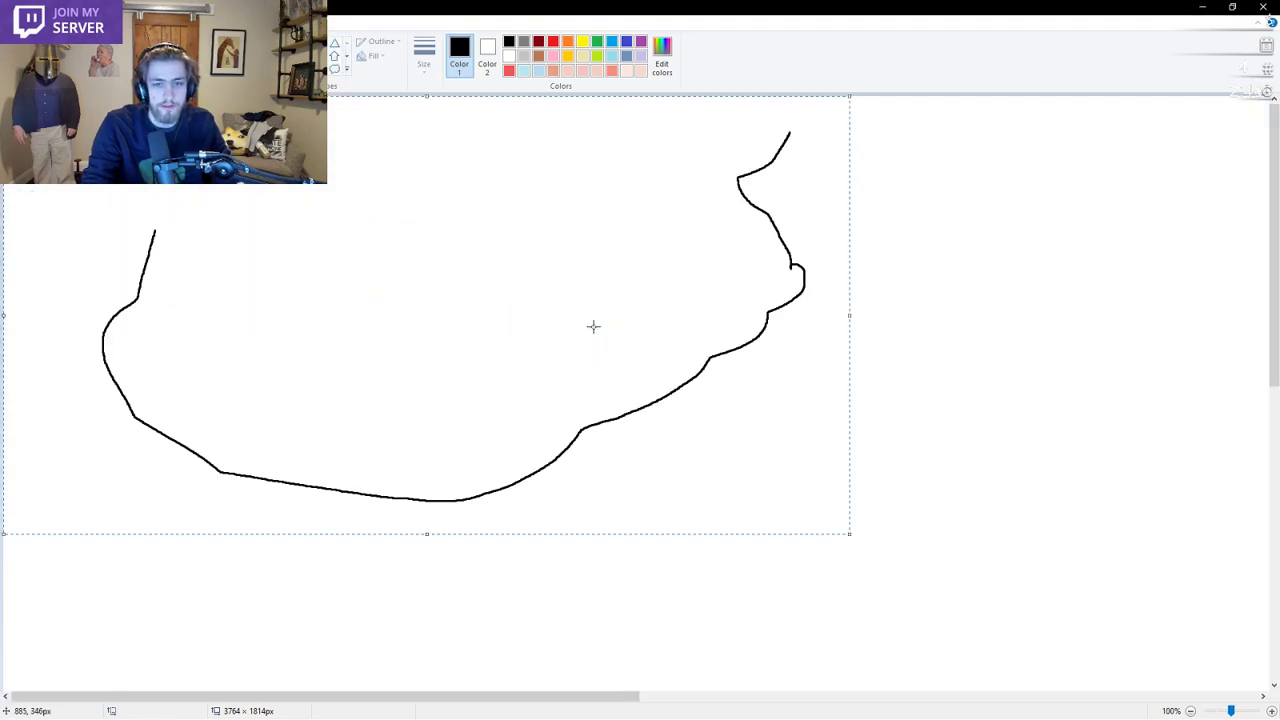
Scale the pasted outline up to about 1722 × 880 px and place it slightly below the canvas's upper edge
drag(849, 534, 1150, 682)
scroll(940, 443, up, 3)
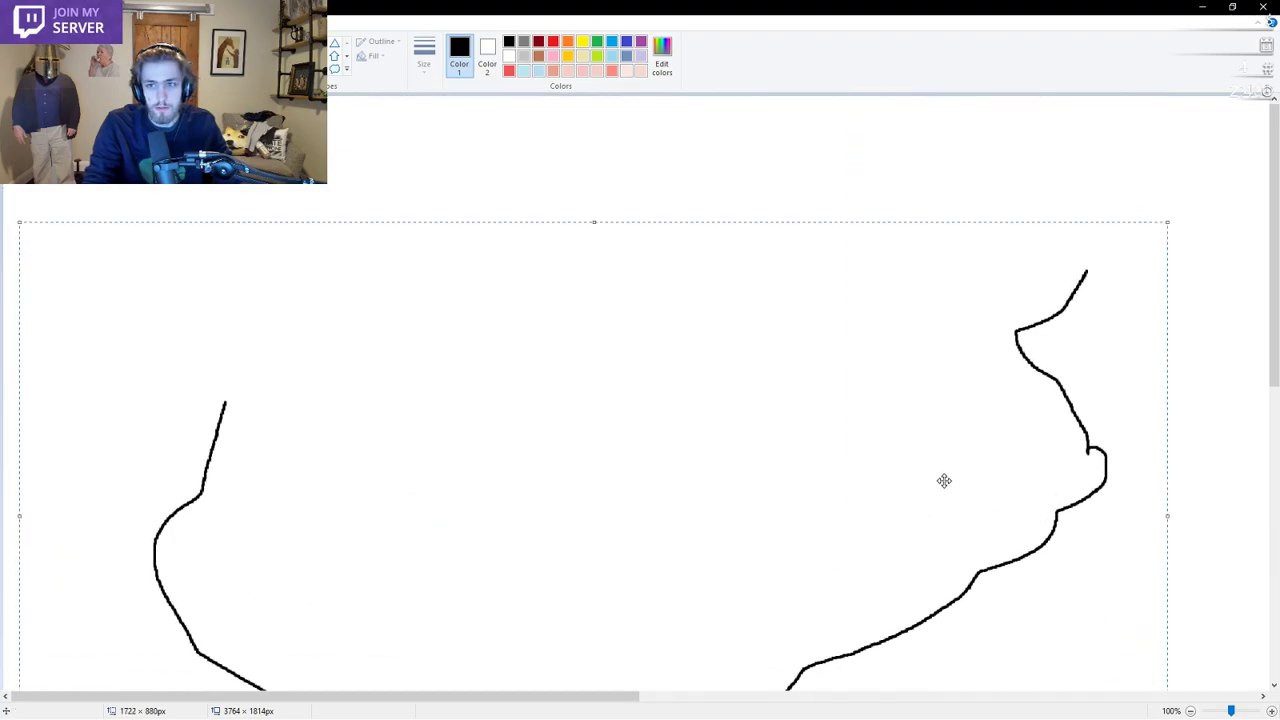
scroll(1020, 306, down, 1)
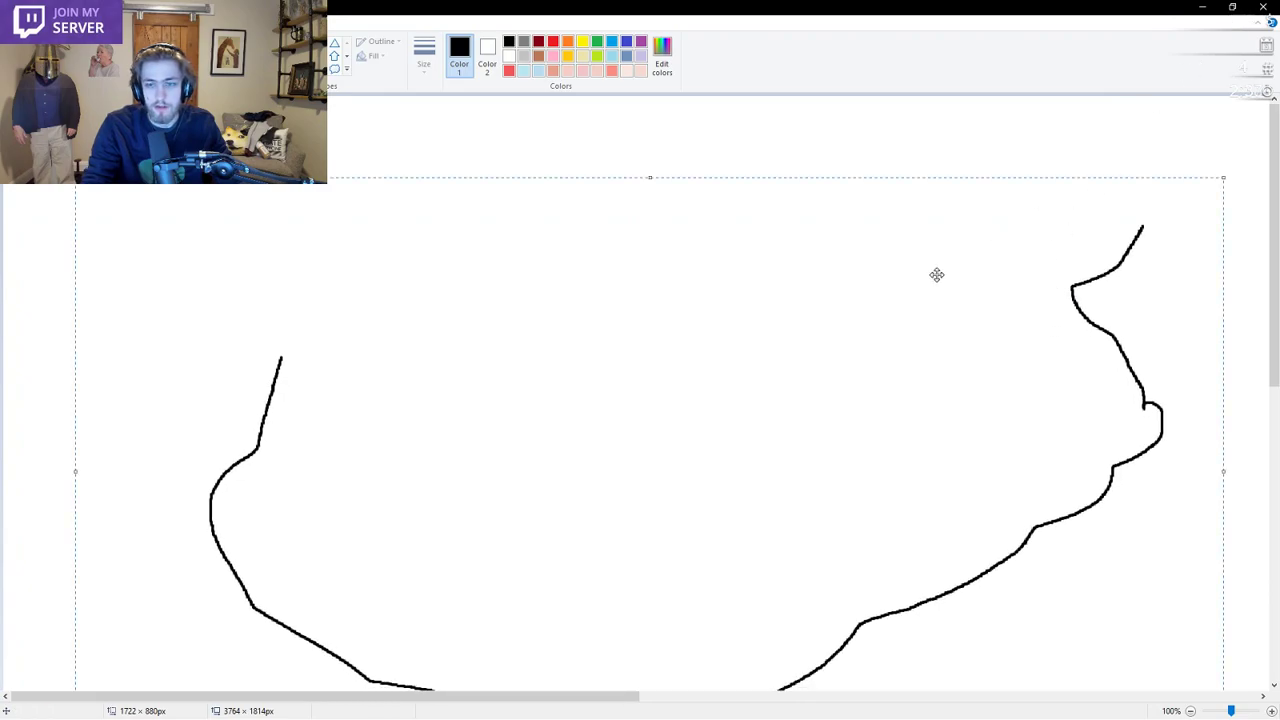
scroll(937, 274, down, 1)
mouse_move(503, 247)
mouse_down()
mouse_move(554, 271)
mouse_move(516, 247)
mouse_move(594, 254)
mouse_up()
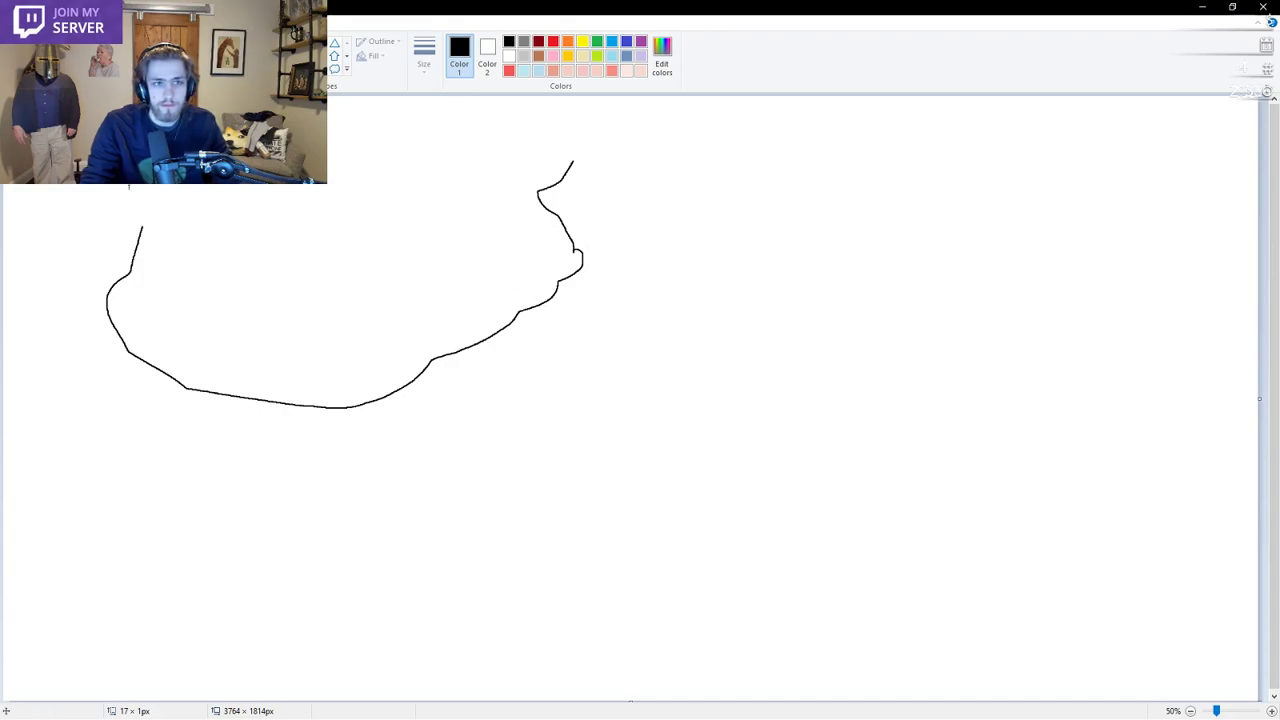
Select the enlarged outline with a rectangle of about 1579 × 967 px and copy it
drag(615, 462, 88, 138)
right_click(226, 257)
click(250, 280)
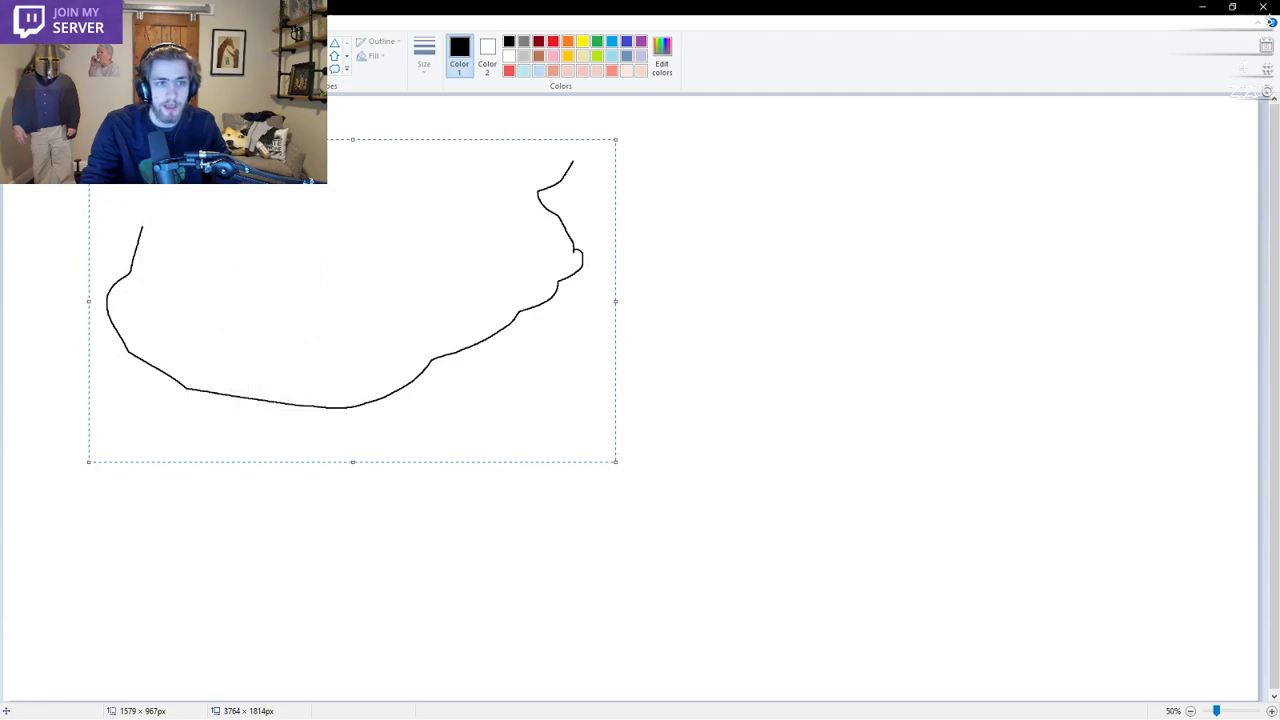
Start a fresh blank image, discarding the current one without saving
key(alt+f)
key(n)
click(648, 370)
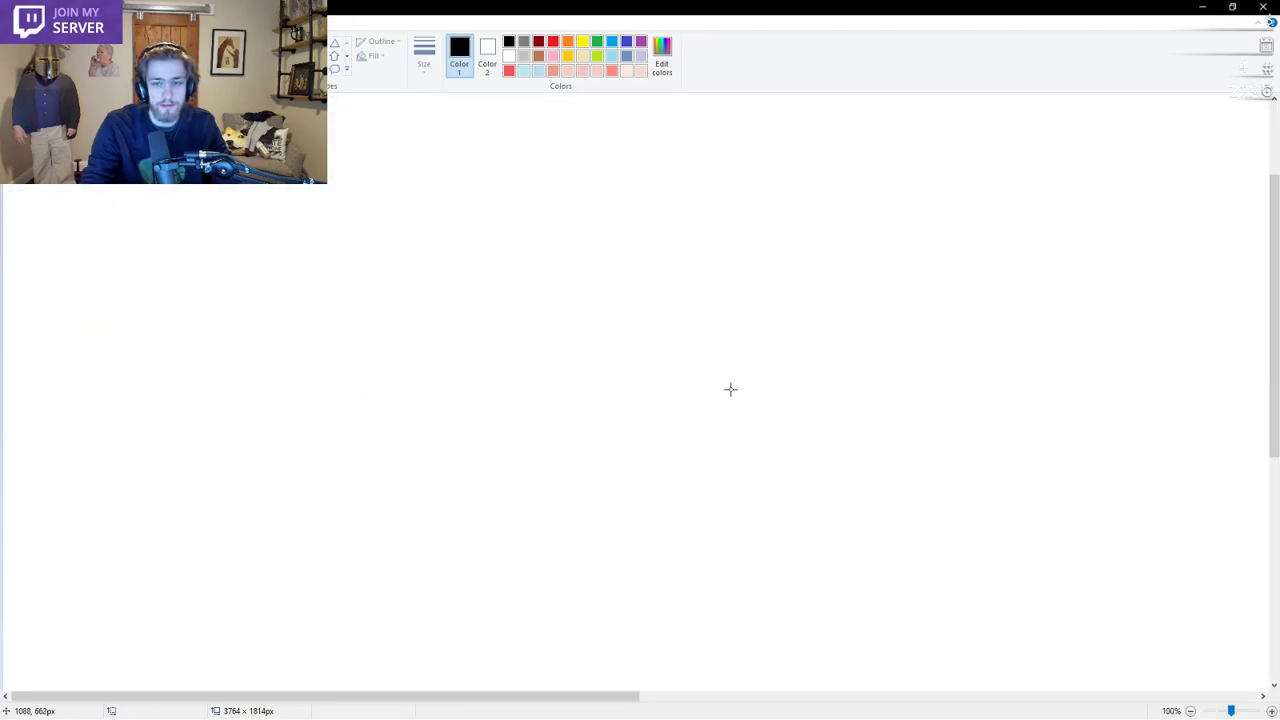
Paste the enlarged outline lower down along the canvas's left edge, deselect it, and zoom out to 50%
right_click(551, 464)
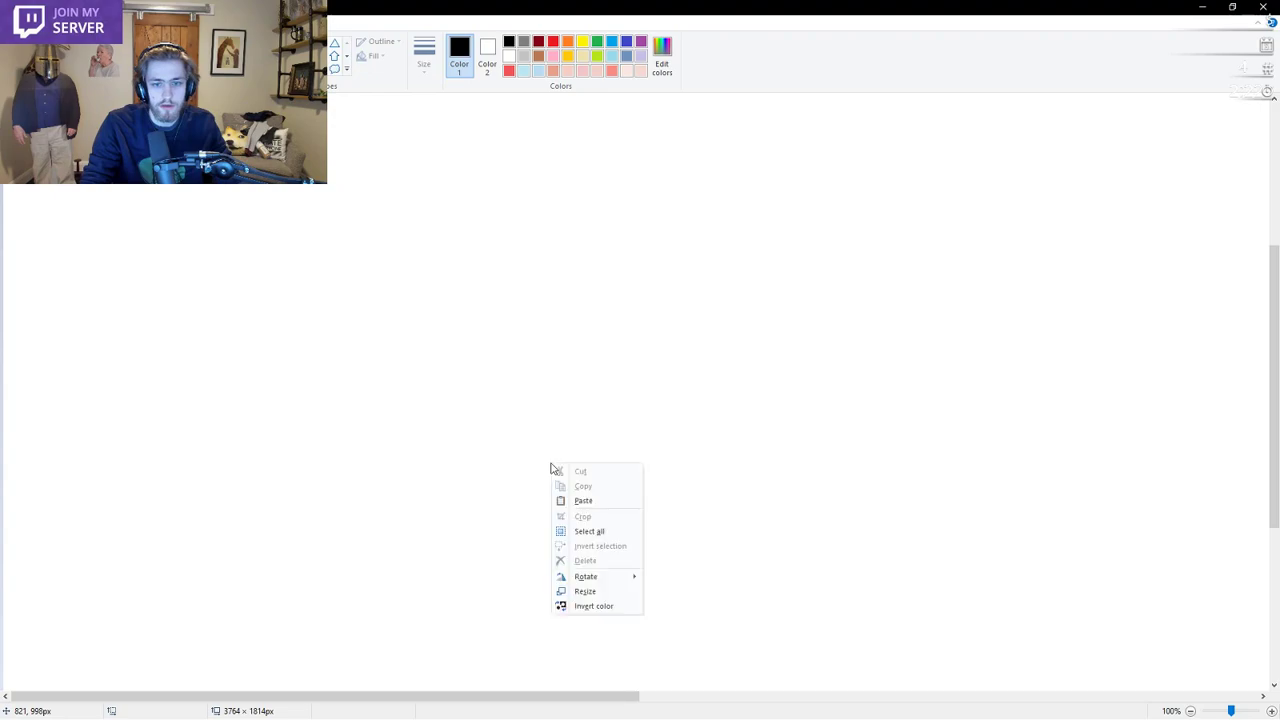
click(599, 502)
scroll(700, 463, down, 3)
scroll(700, 463, up, 3)
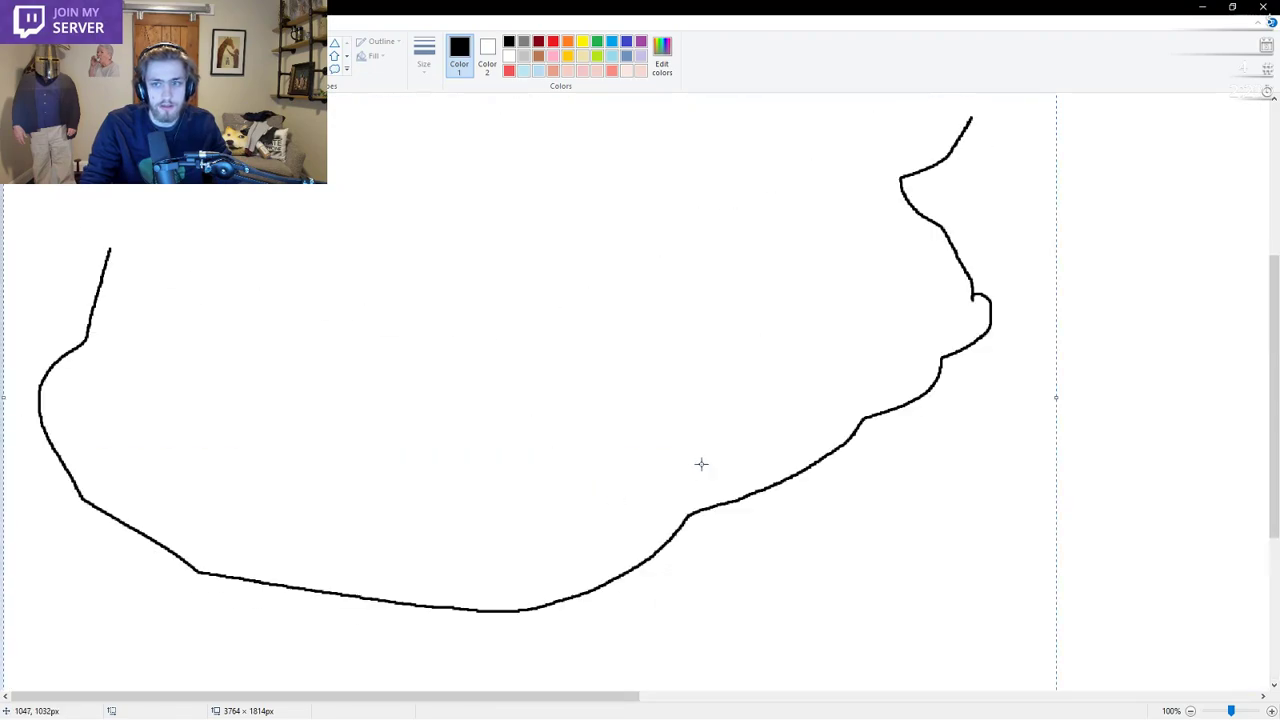
mouse_move(1273, 465)
mouse_down()
mouse_move(1267, 638)
mouse_move(1220, 217)
mouse_move(1260, 511)
mouse_move(1260, 477)
mouse_up()
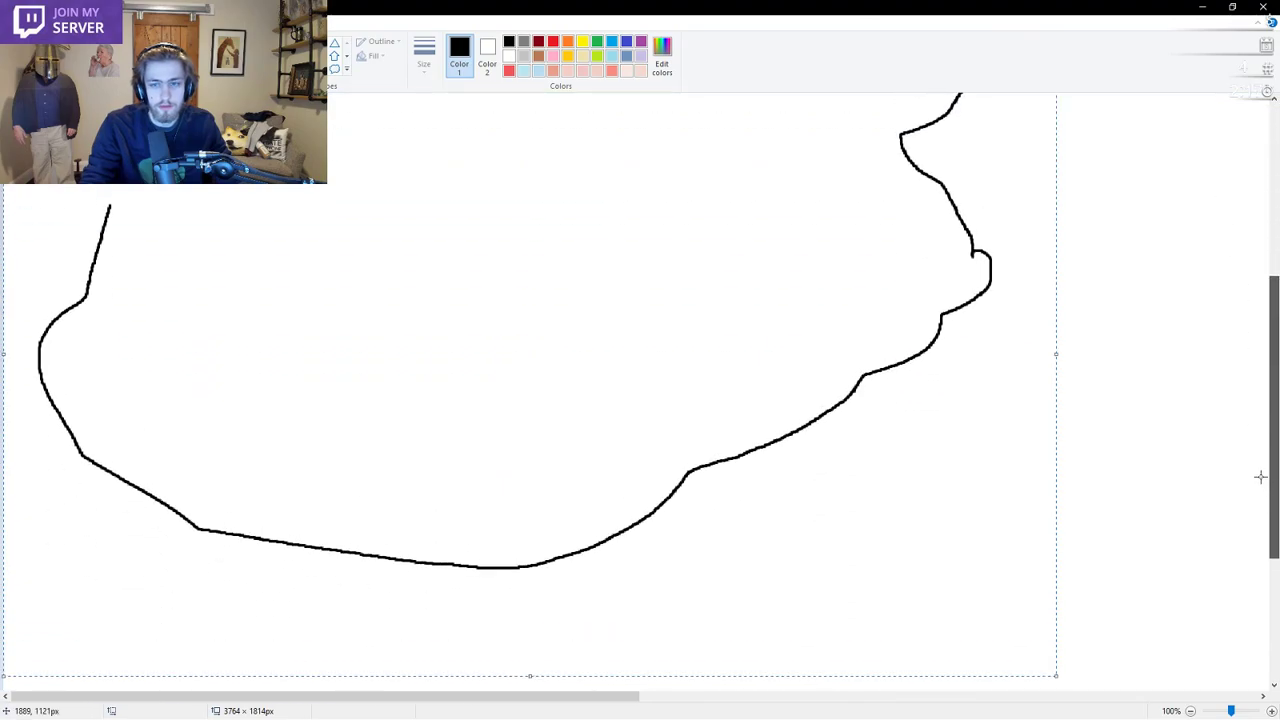
click(1260, 477)
scroll(869, 323, up, 3)
scroll(949, 423, down, 1)
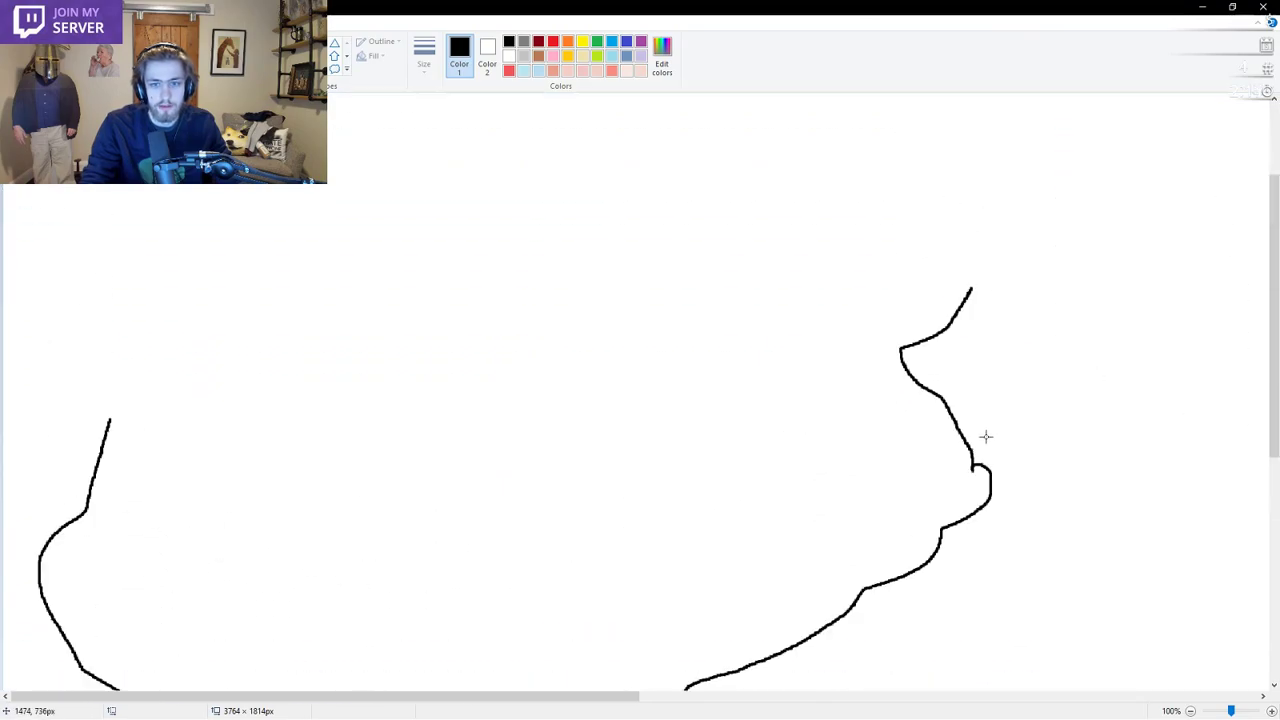
scroll(986, 432, up, 1)
scroll(983, 424, down, 1)
ctrl+scroll(808, 371, down, 1)
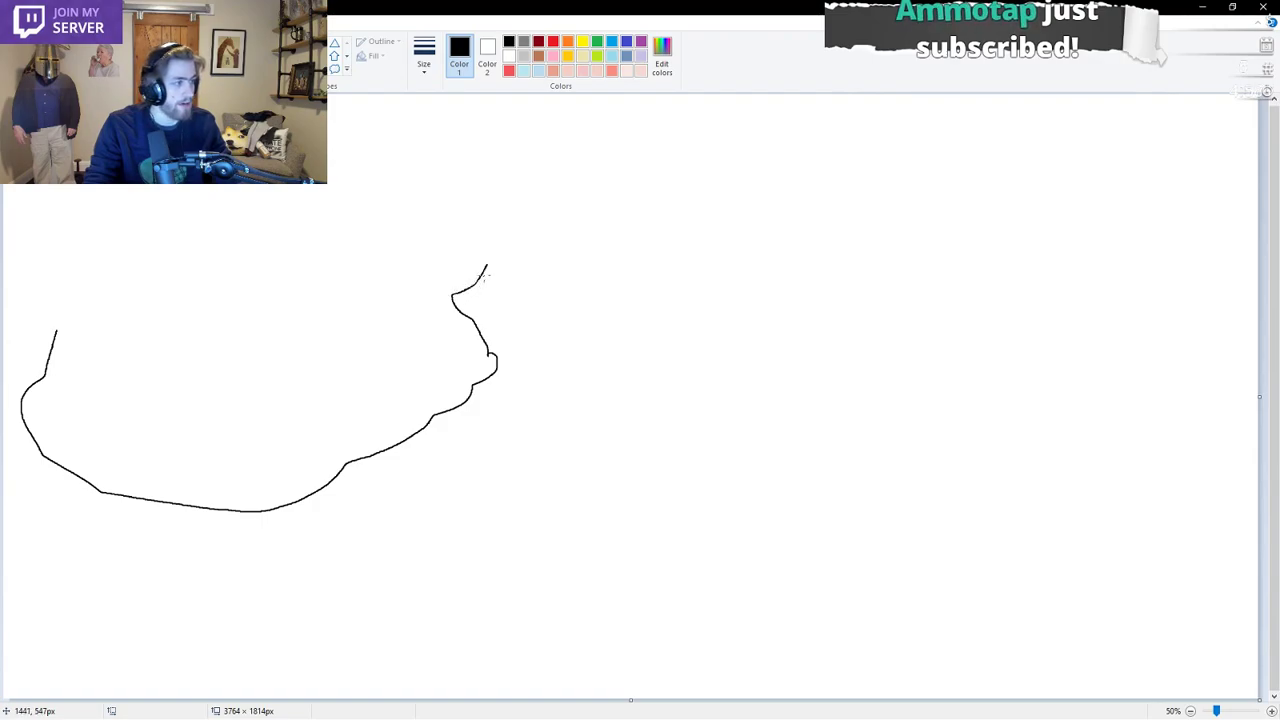
Close the freehand outline from its open right end, adding a small eye-corner bump, a sloping brow and two rounded bumps across the head
drag(486, 263, 497, 255)
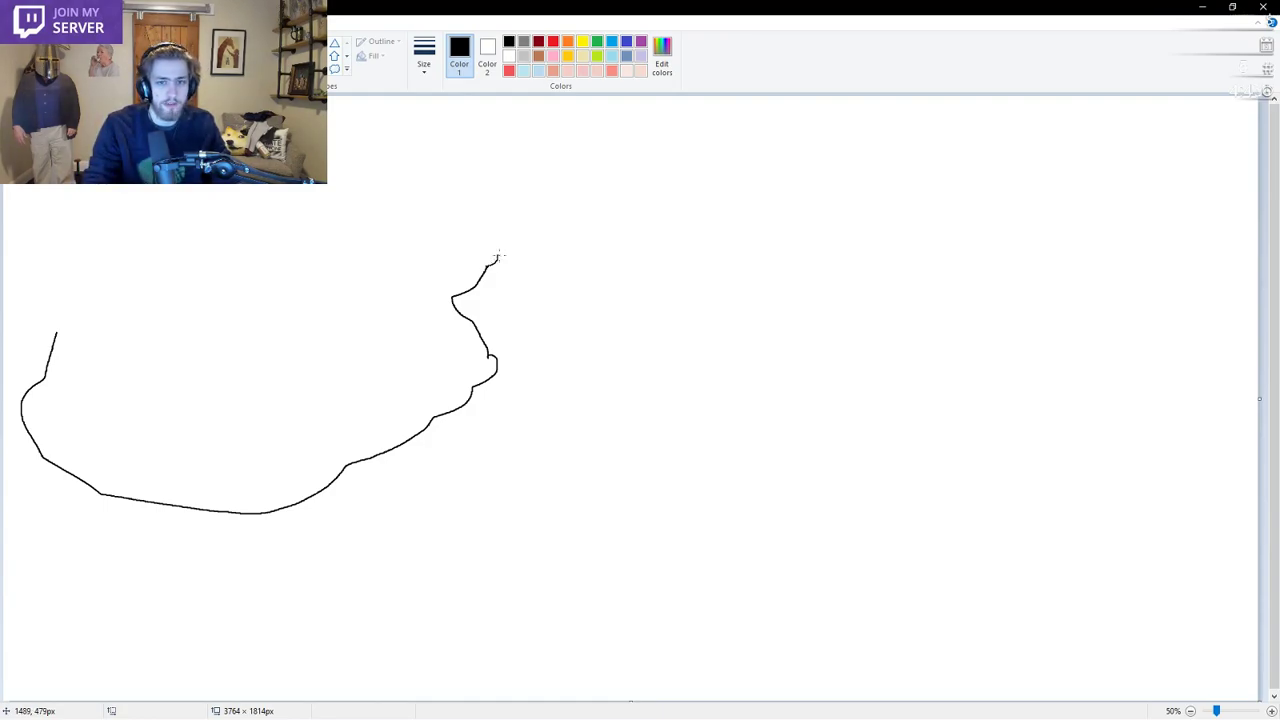
drag(503, 253, 493, 239)
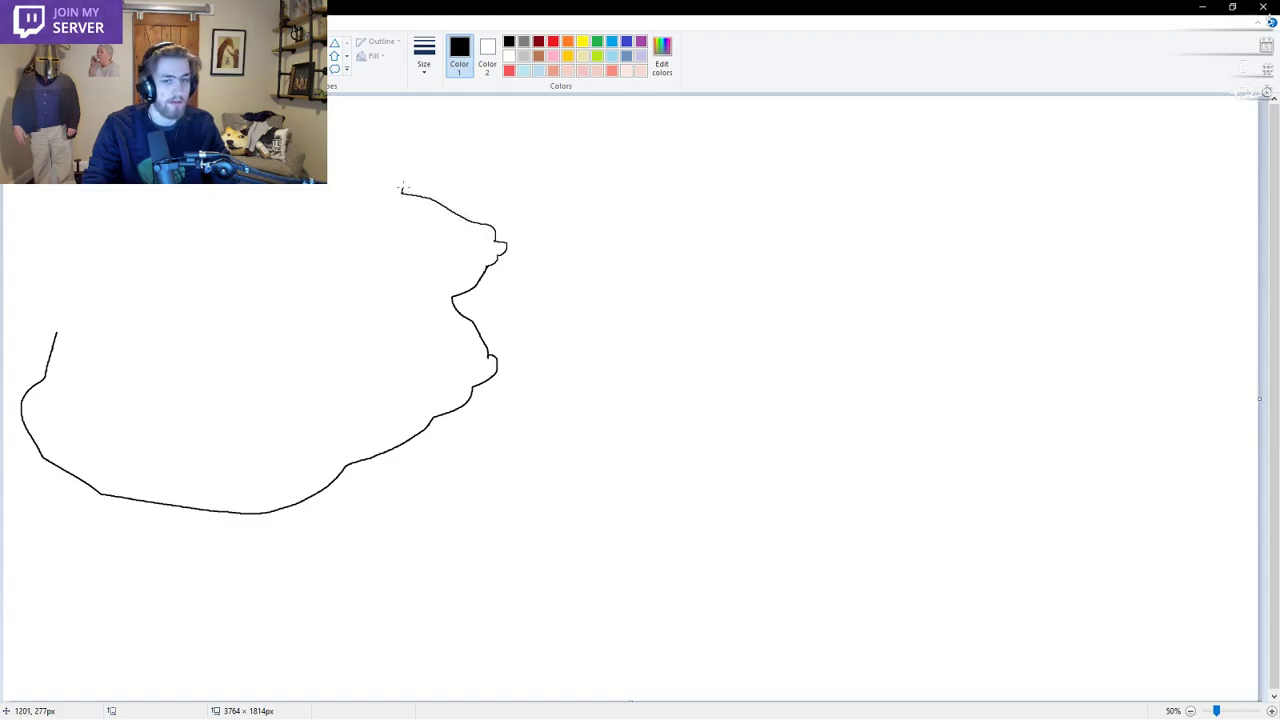
drag(400, 178, 367, 139)
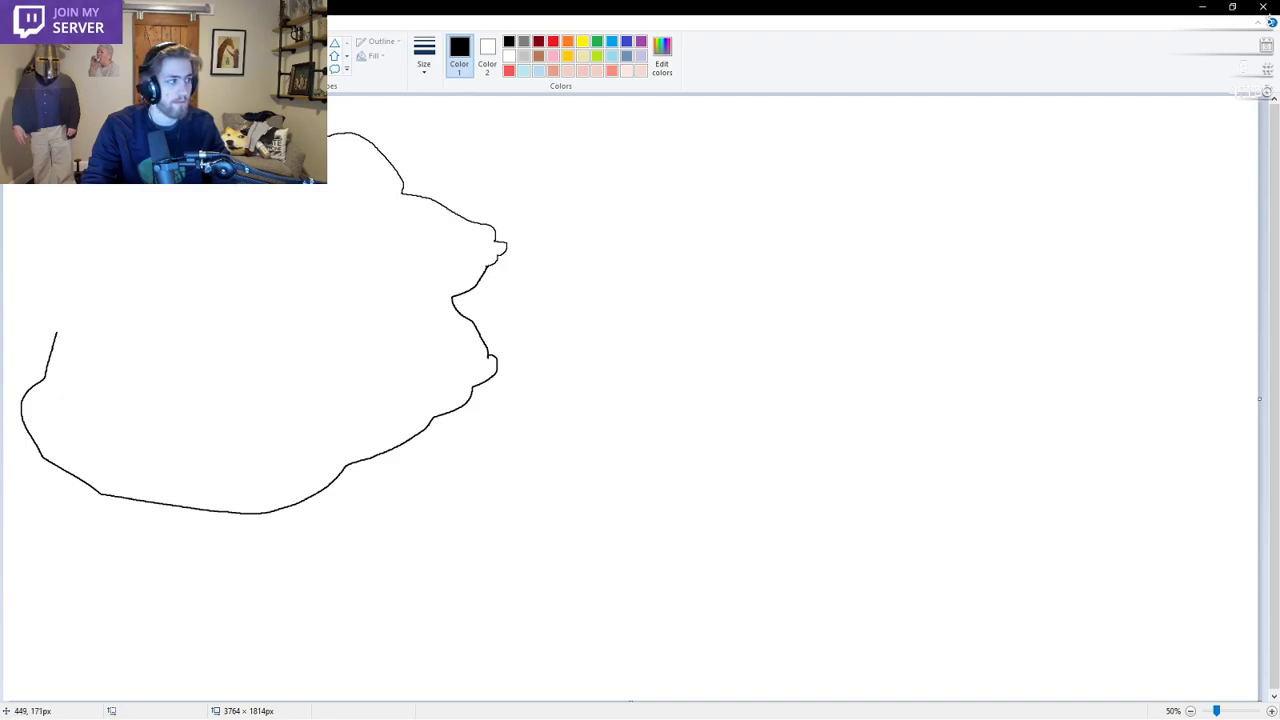
drag(105, 180, 57, 332)
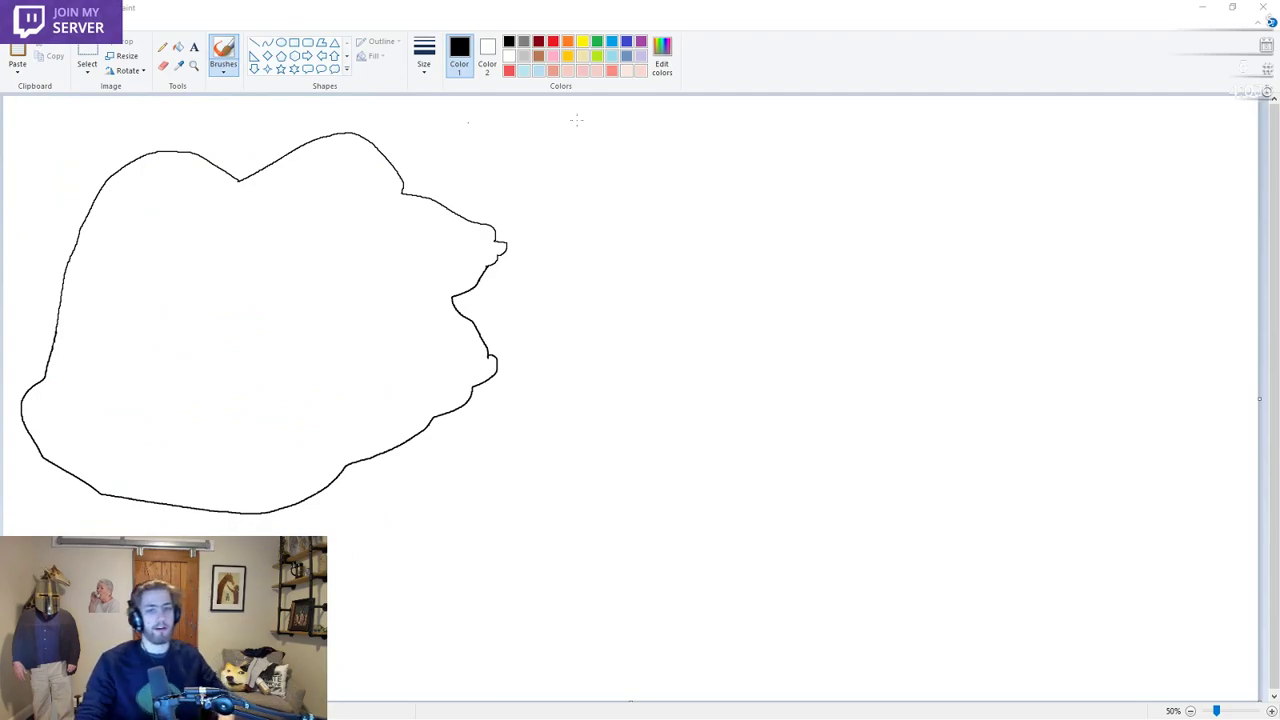
Try to draw the lips as a long rounded band inside the outline from the small mouth bump on its right edge
scroll(494, 311, up, 4)
scroll(512, 311, down, 3)
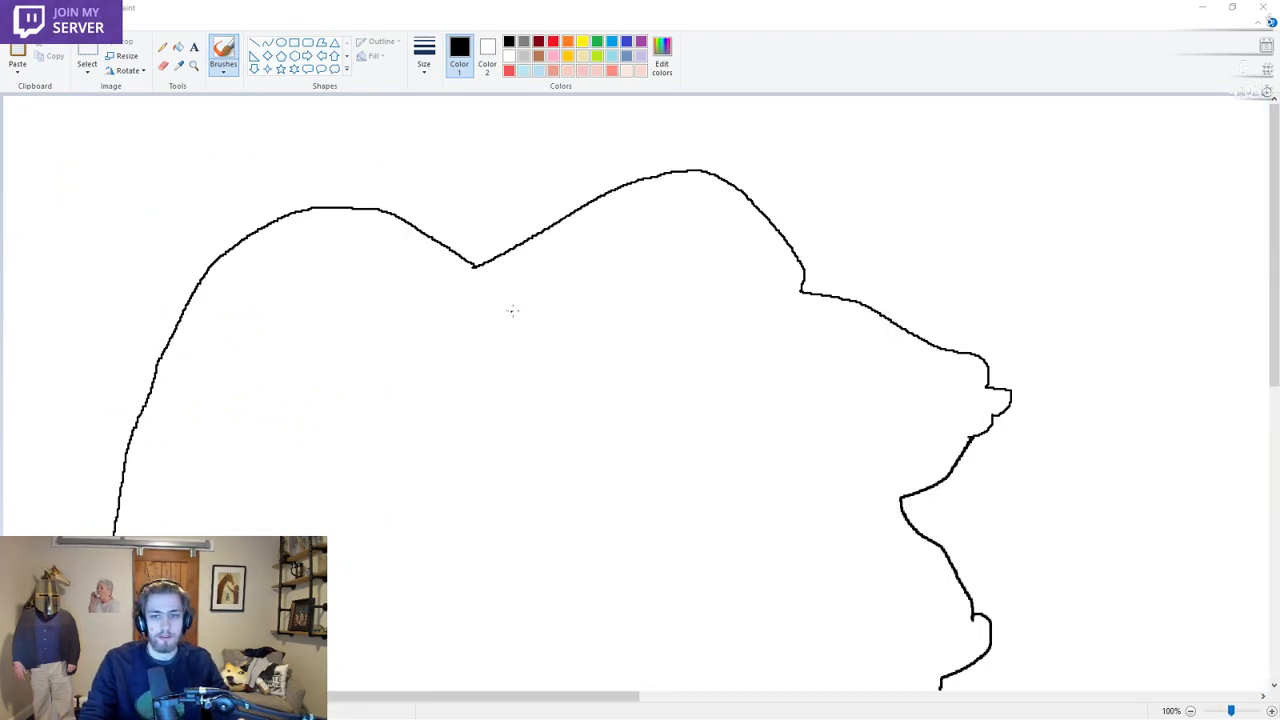
mouse_move(1275, 350)
mouse_down()
mouse_move(1276, 470)
mouse_move(1275, 356)
mouse_move(1274, 386)
mouse_up()
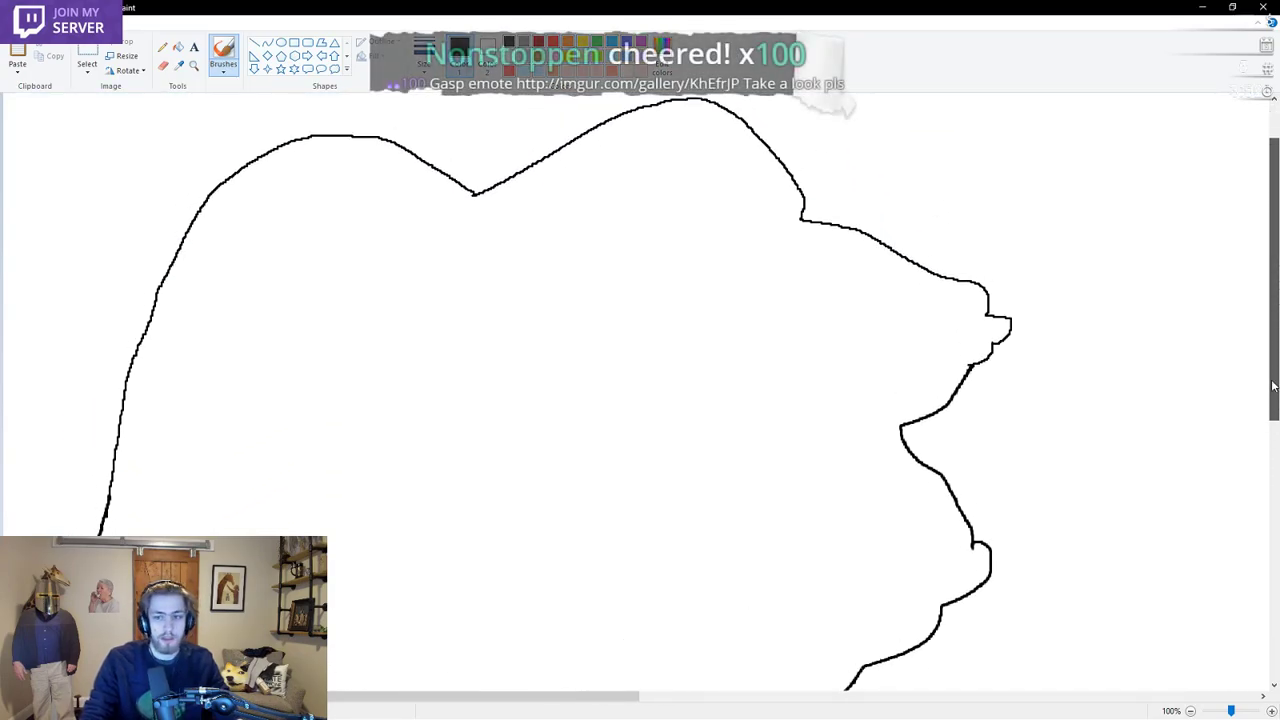
drag(1274, 386, 1274, 416)
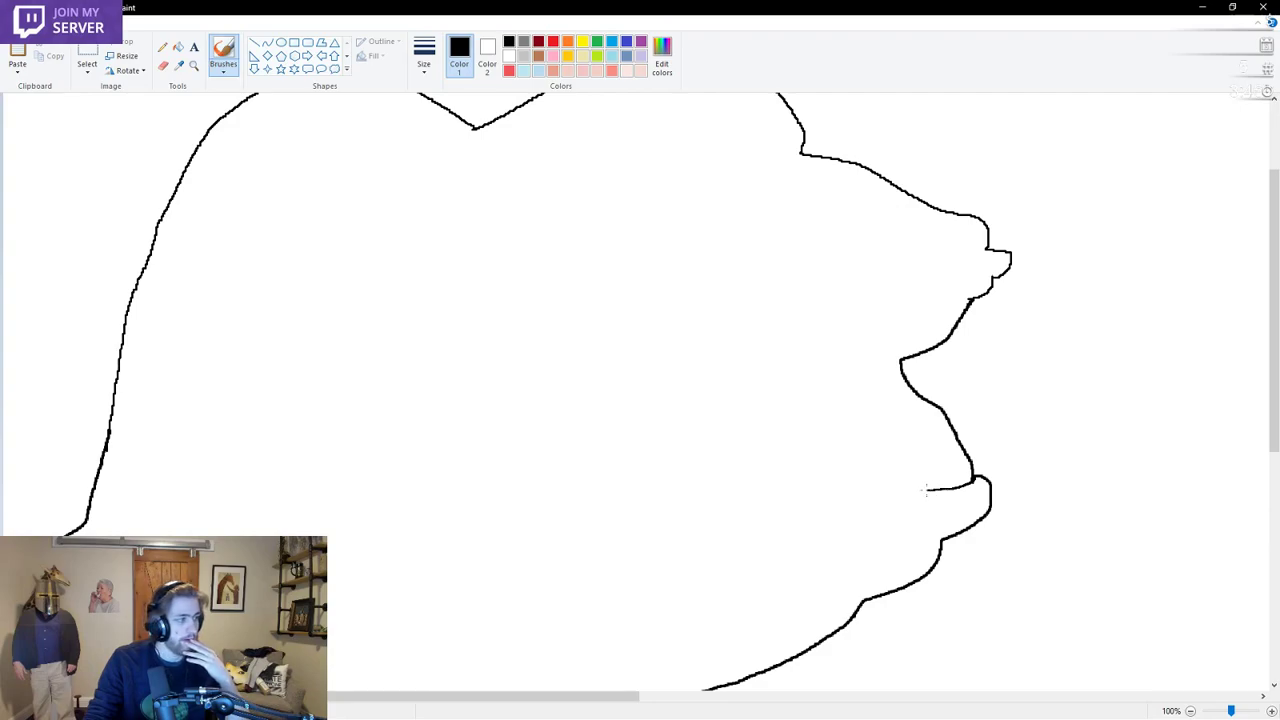
key(ctrl+z)
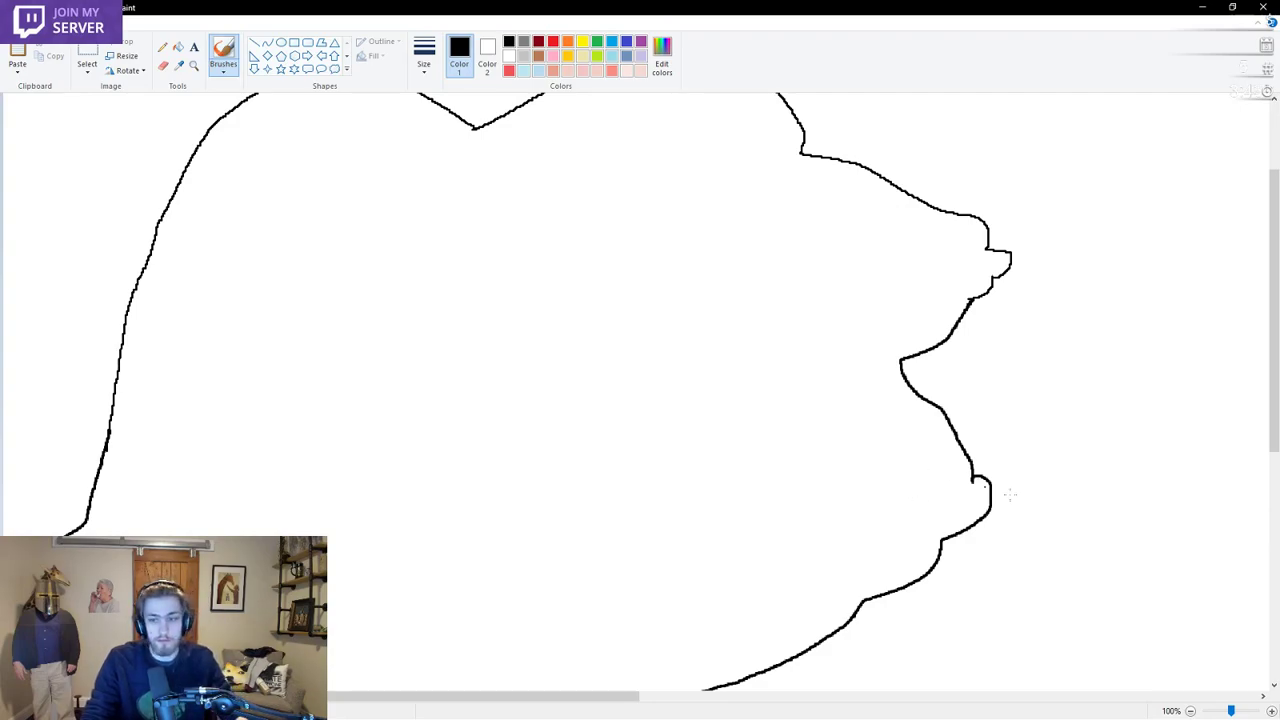
drag(955, 495, 734, 538)
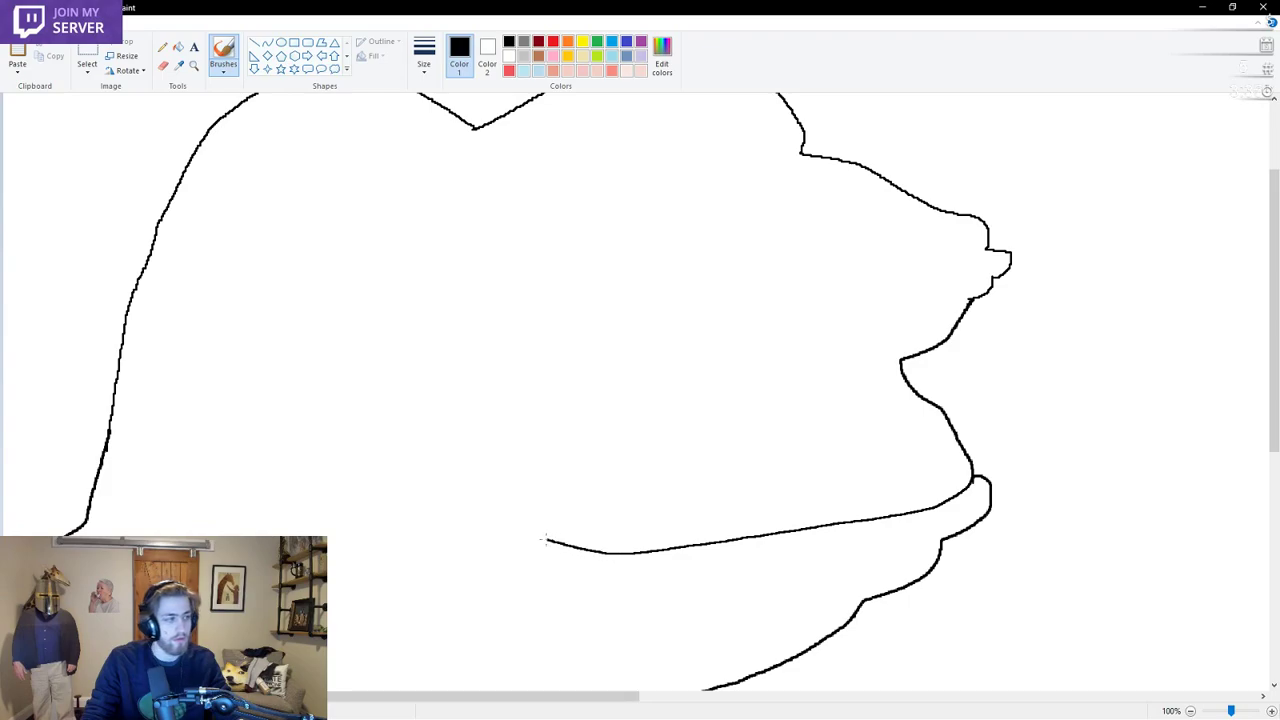
mouse_move(530, 535)
mouse_down()
mouse_move(395, 510)
mouse_move(336, 548)
mouse_up()
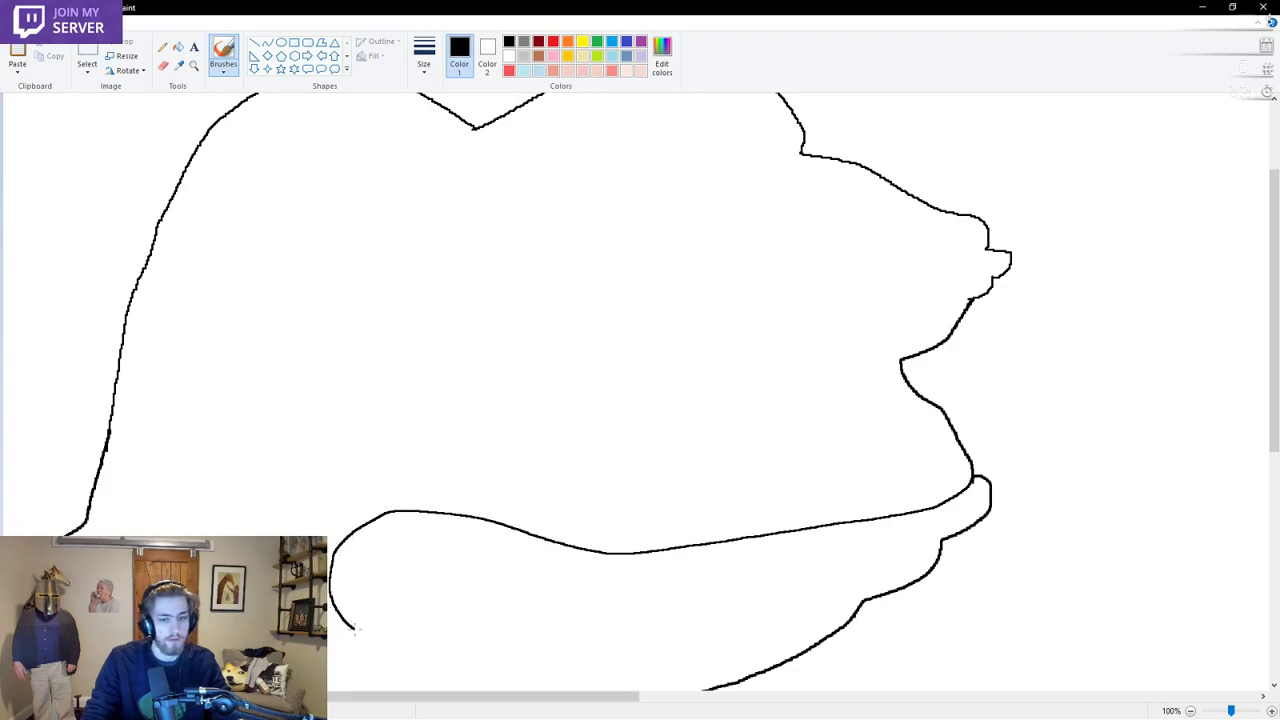
drag(425, 632, 591, 613)
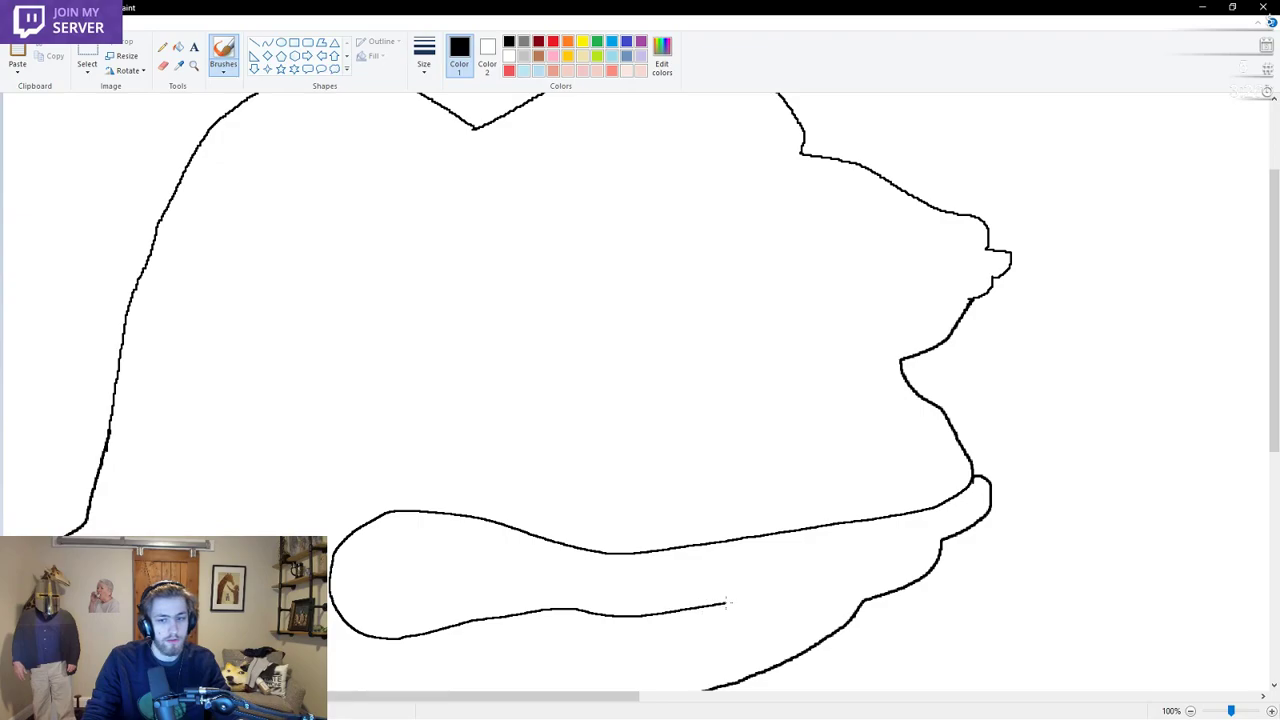
drag(767, 591, 811, 578)
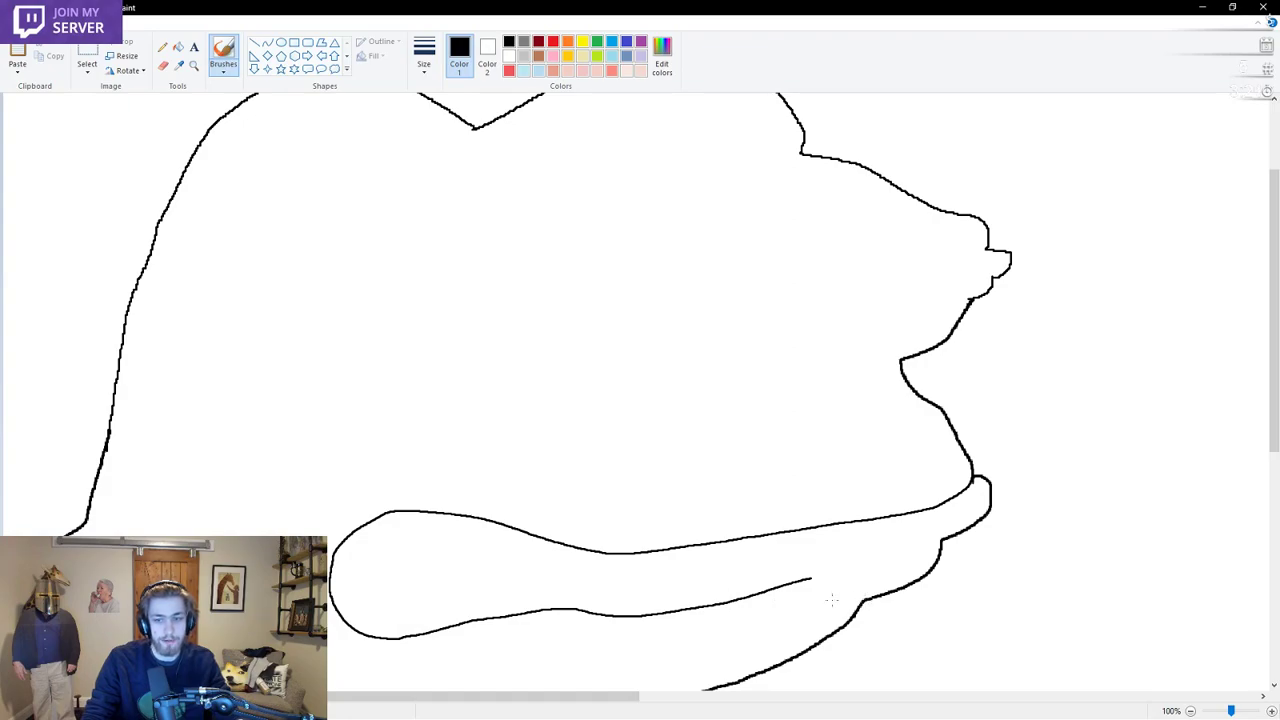
key(ctrl+z)
key(ctrl+z)
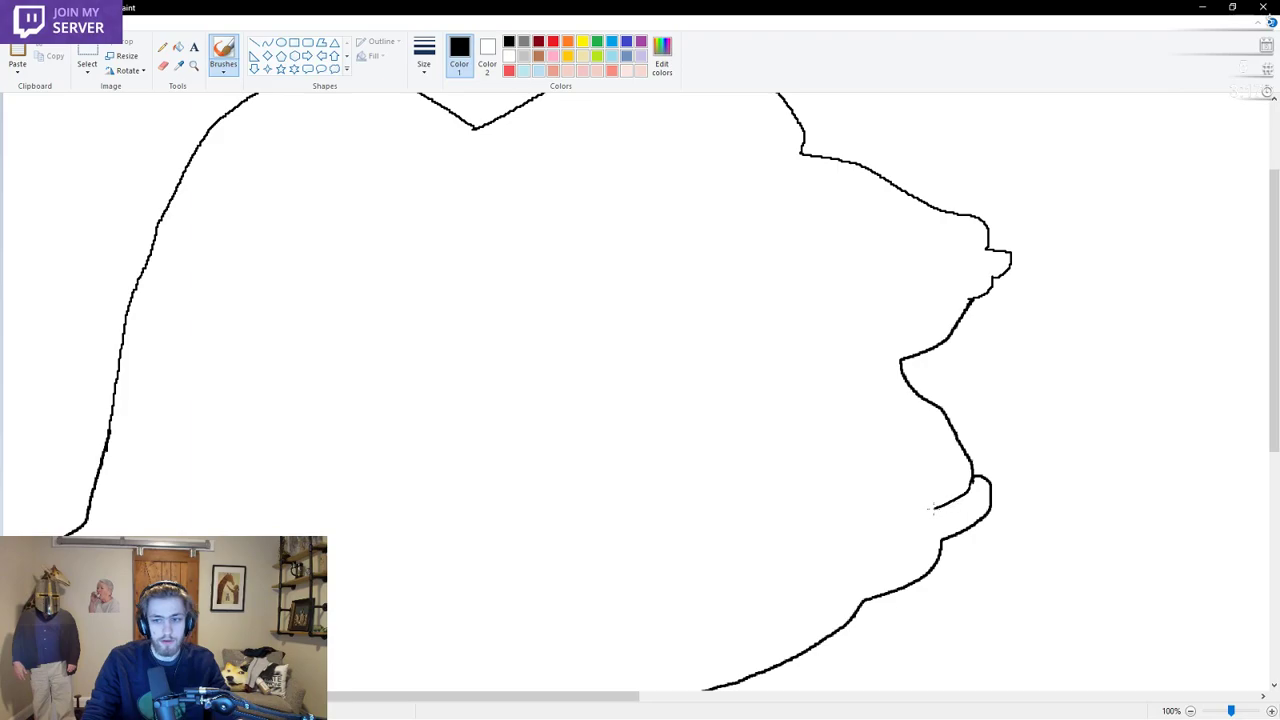
Draw long lips with a rounded left end, joined to the face's right edge, and a curved mouth line between them
drag(896, 517, 568, 553)
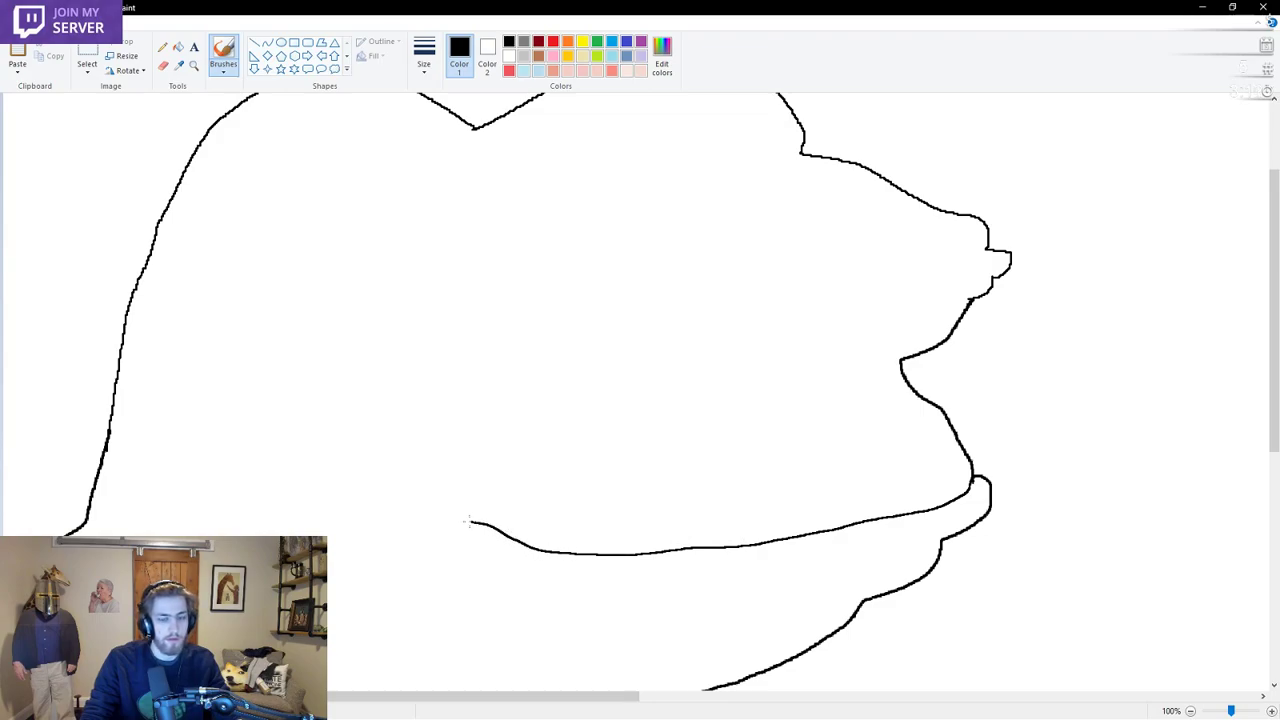
mouse_move(468, 520)
mouse_down()
mouse_move(392, 521)
mouse_move(339, 565)
mouse_up()
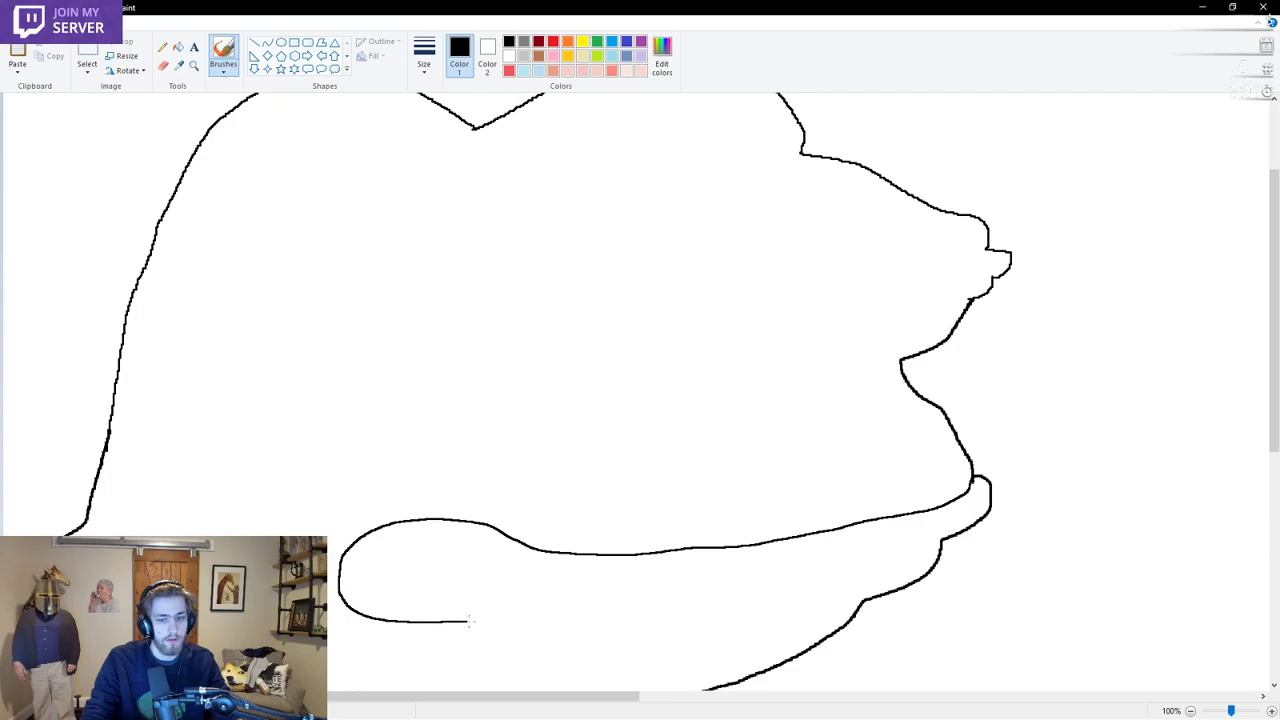
drag(468, 621, 521, 619)
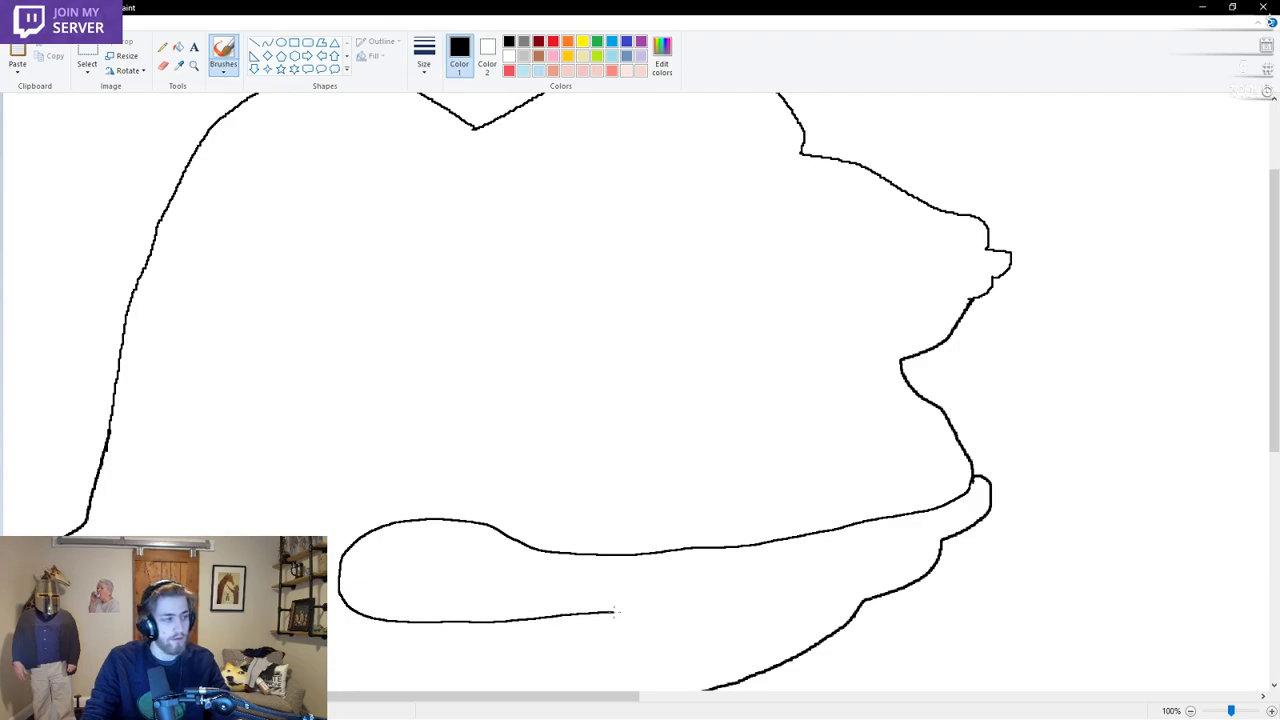
drag(689, 610, 829, 608)
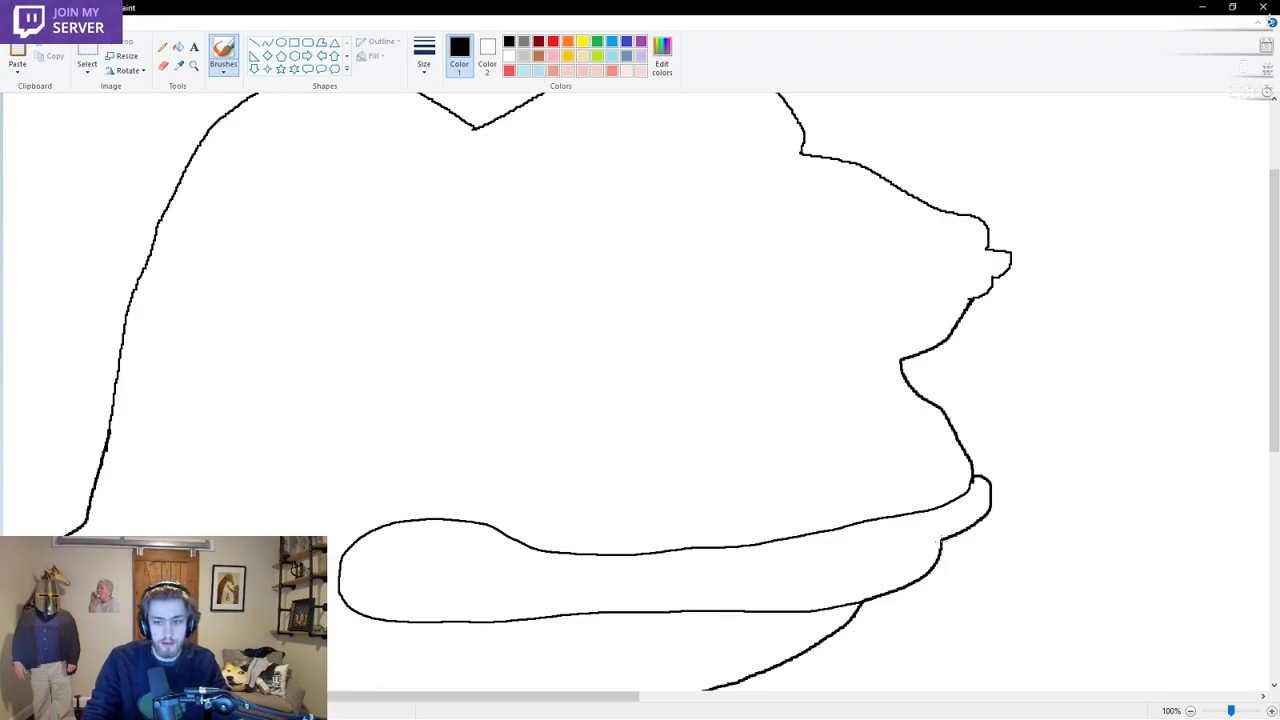
mouse_move(938, 542)
mouse_down()
mouse_move(746, 574)
mouse_move(543, 575)
mouse_up()
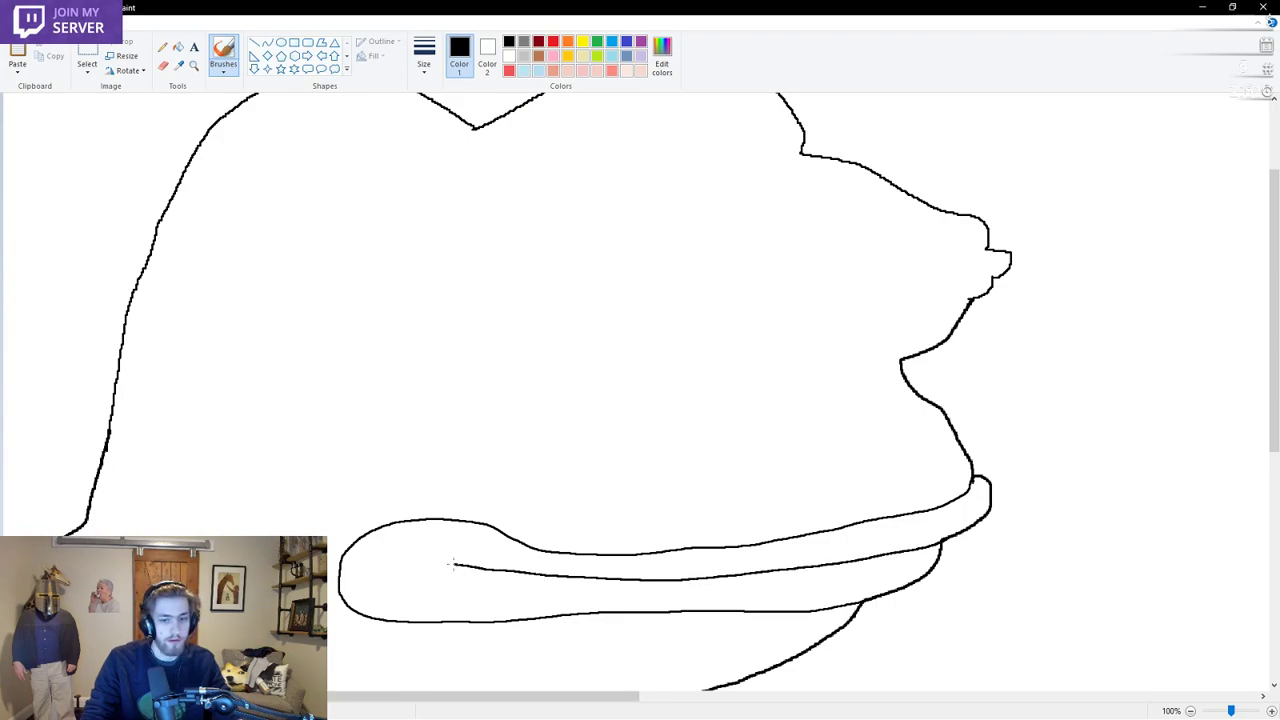
drag(452, 565, 398, 577)
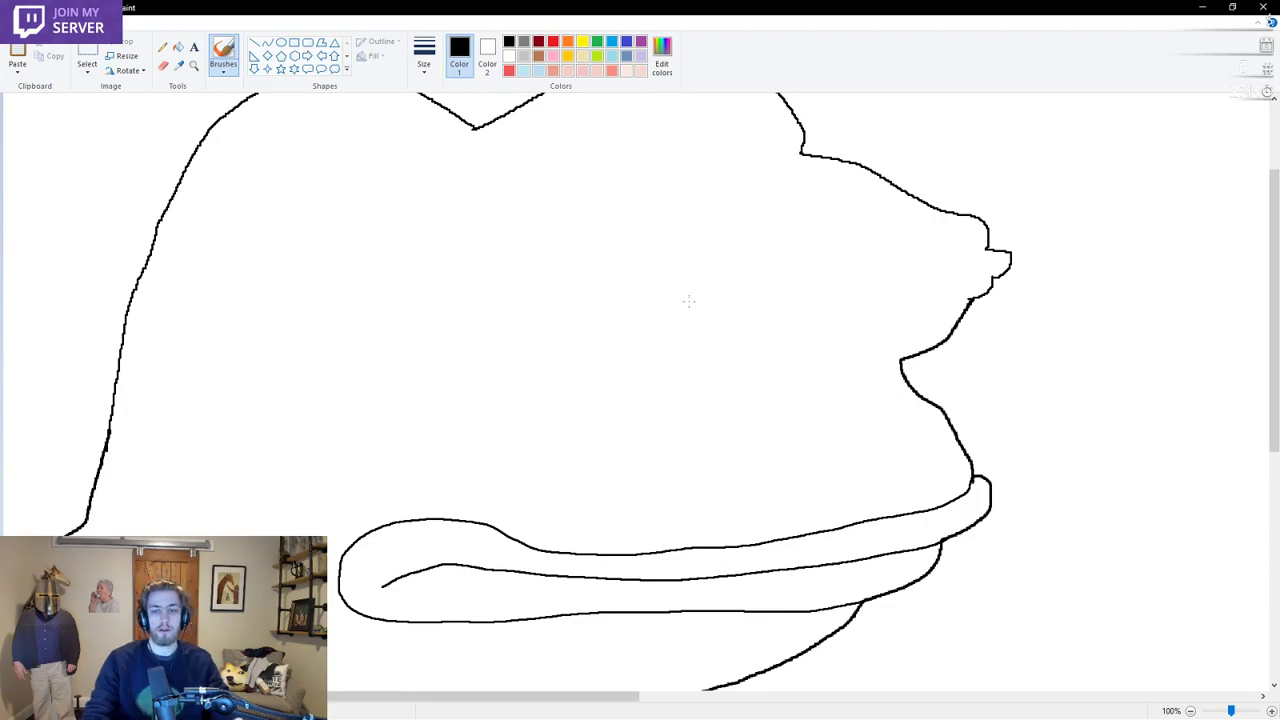
Draw a curved chin line across the bottom of the face and a short crease to the lower left of the mouth
scroll(686, 297, down, 1)
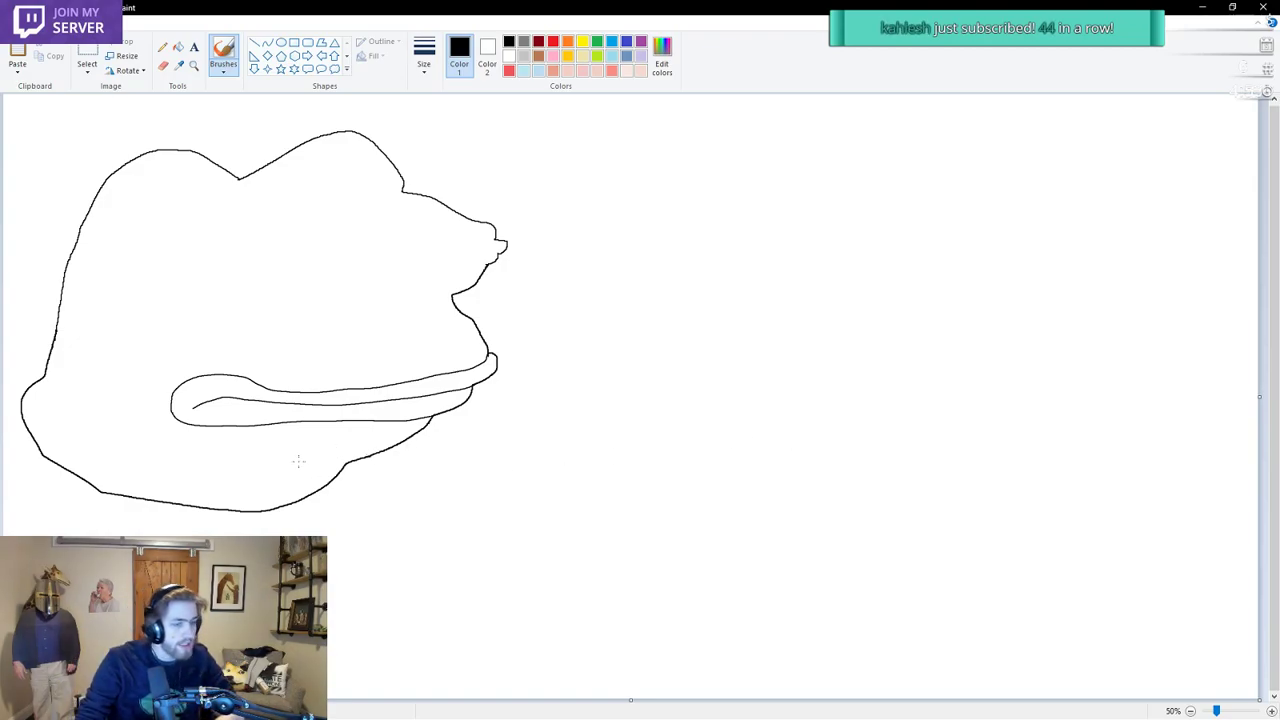
mouse_move(97, 490)
mouse_down()
mouse_move(196, 491)
mouse_move(357, 458)
mouse_up()
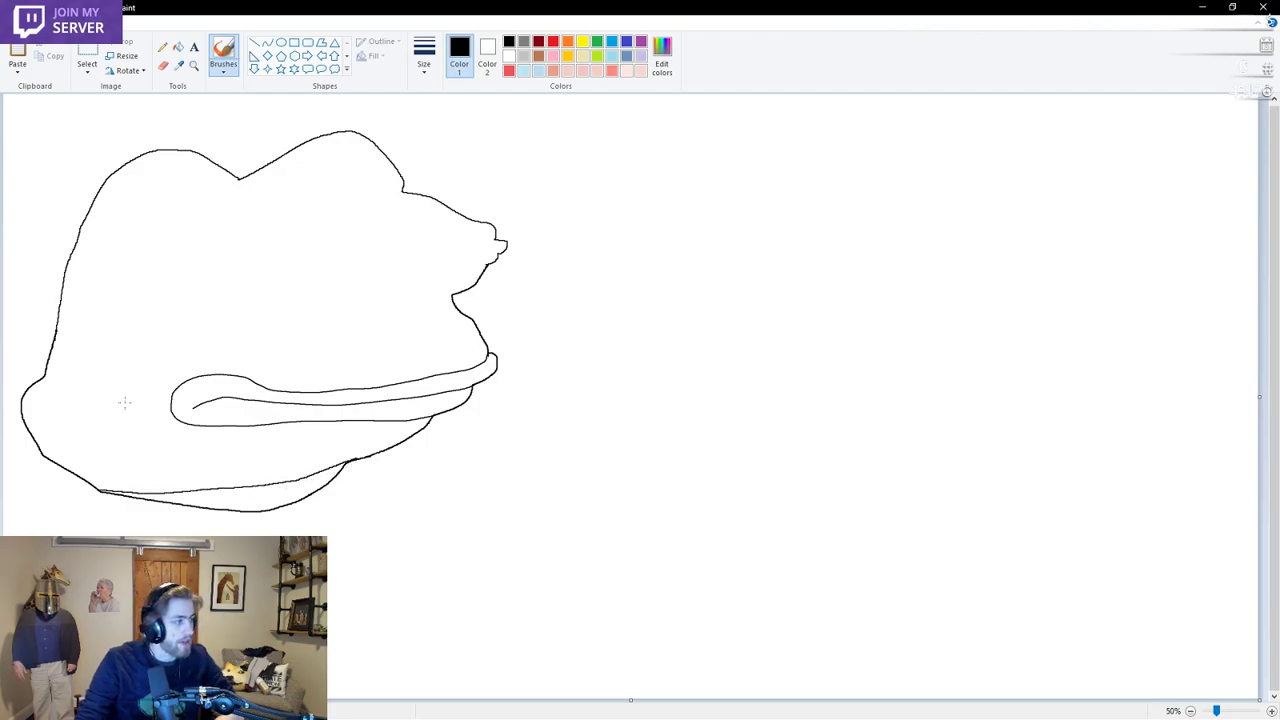
drag(119, 423, 150, 447)
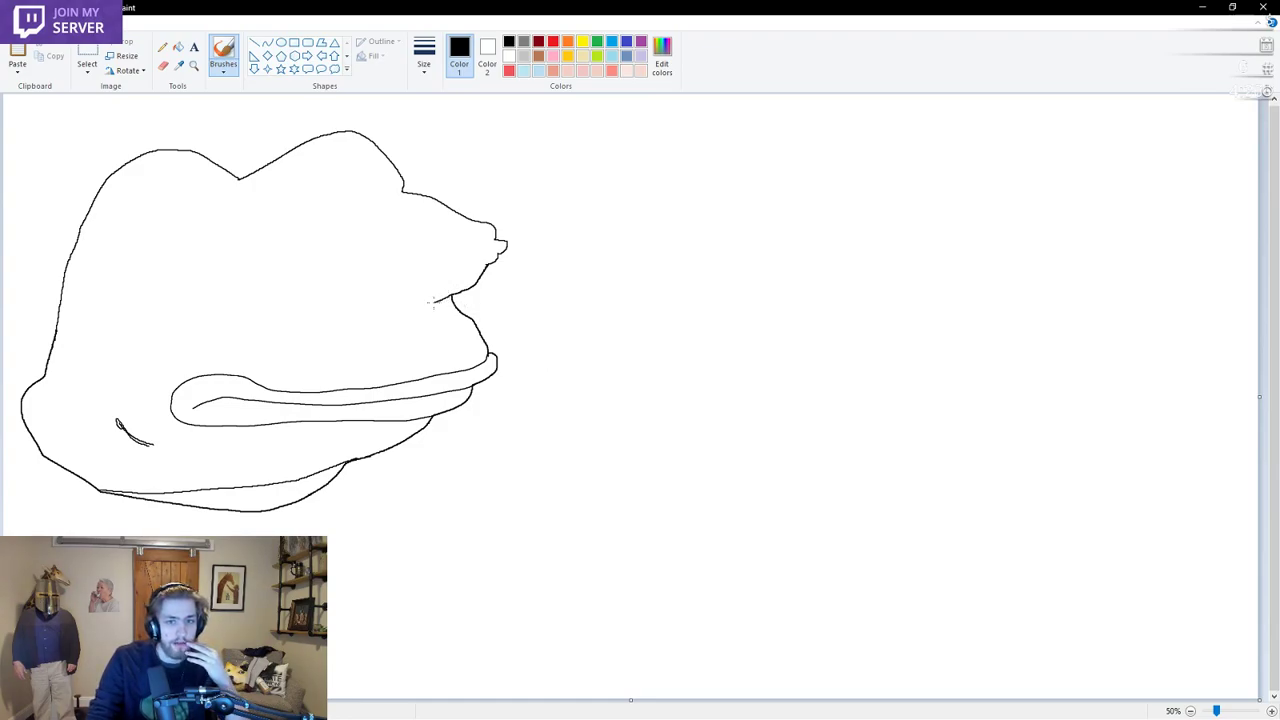
Draw the right eye as an almond shape with a fold below, a round iris and three small highlight circles
mouse_move(417, 304)
mouse_down()
mouse_move(363, 302)
mouse_move(388, 324)
mouse_up()
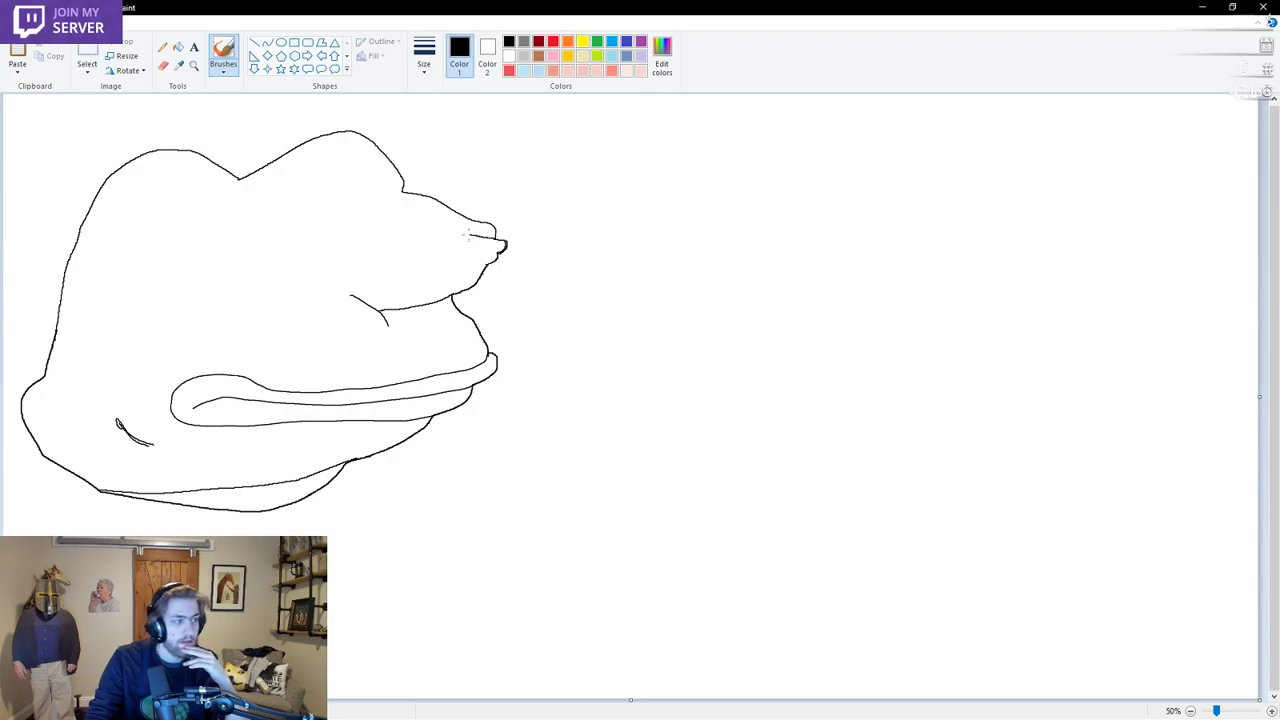
drag(436, 231, 336, 254)
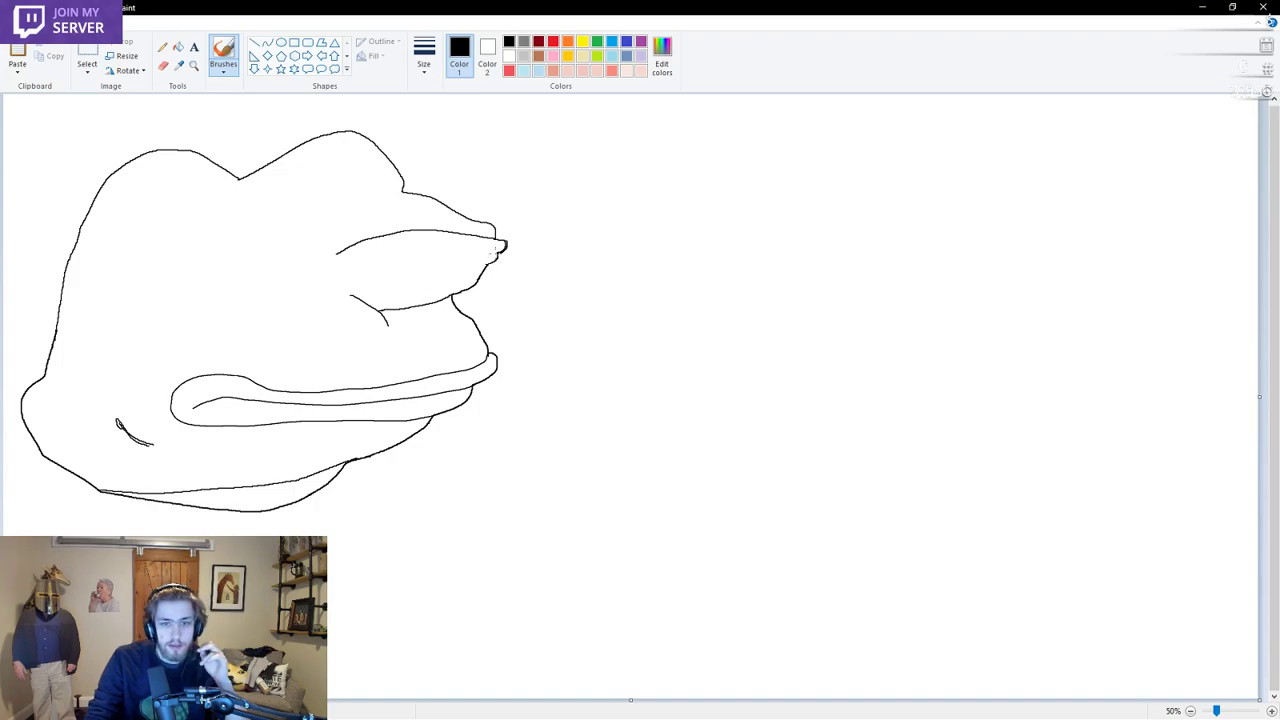
mouse_move(500, 247)
mouse_down()
mouse_move(430, 277)
mouse_move(332, 264)
mouse_up()
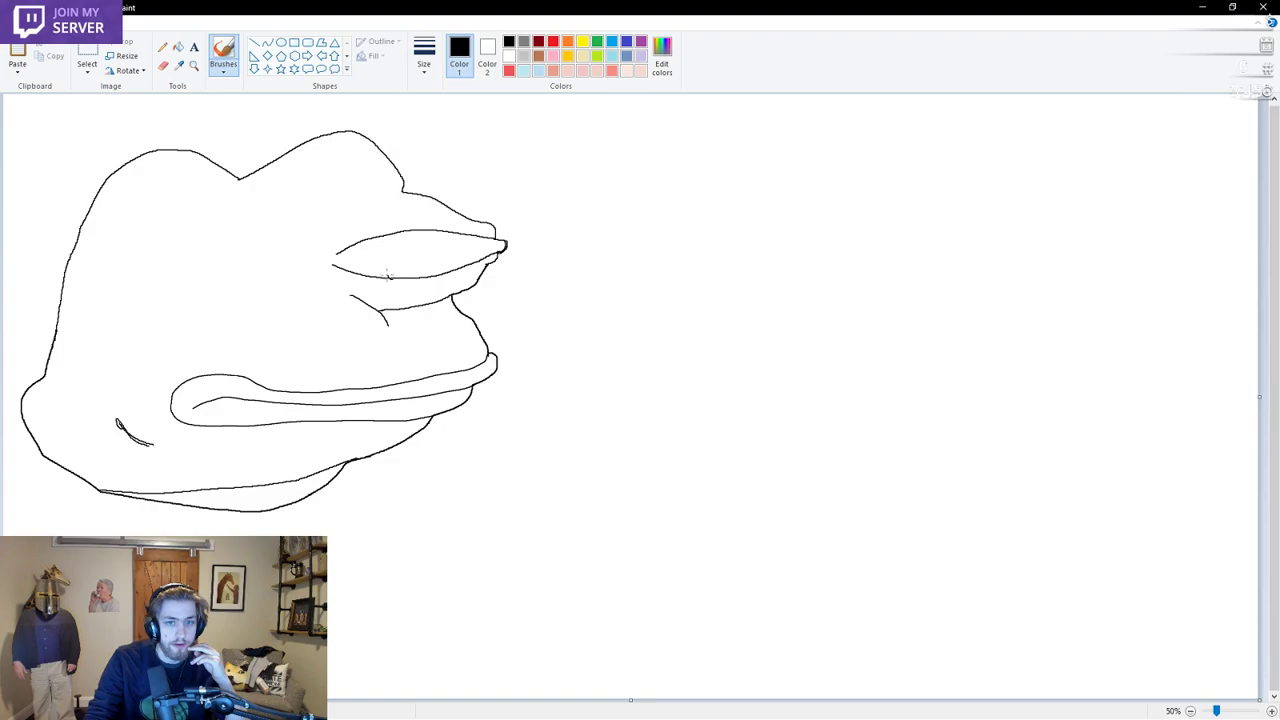
mouse_move(390, 278)
mouse_down()
mouse_move(385, 242)
mouse_move(418, 230)
mouse_move(440, 251)
mouse_up()
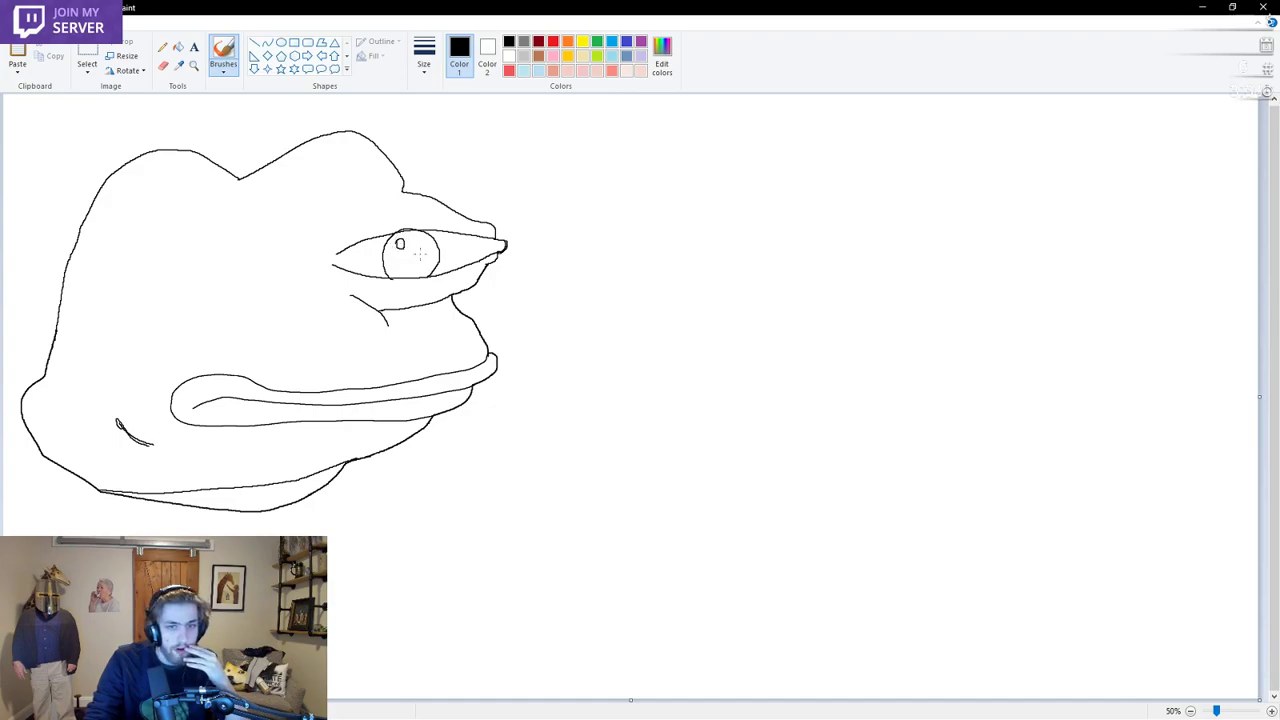
mouse_move(420, 250)
mouse_down()
mouse_move(416, 267)
mouse_move(428, 264)
mouse_move(418, 249)
mouse_up()
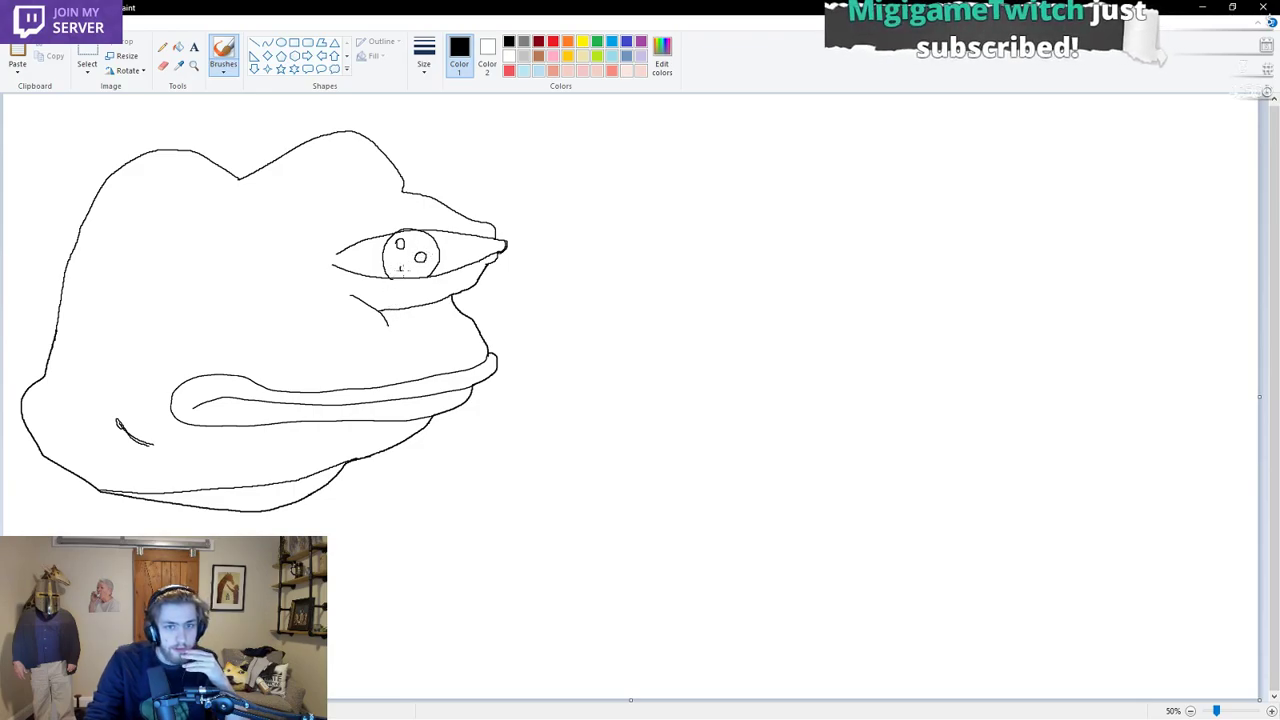
drag(400, 266, 402, 270)
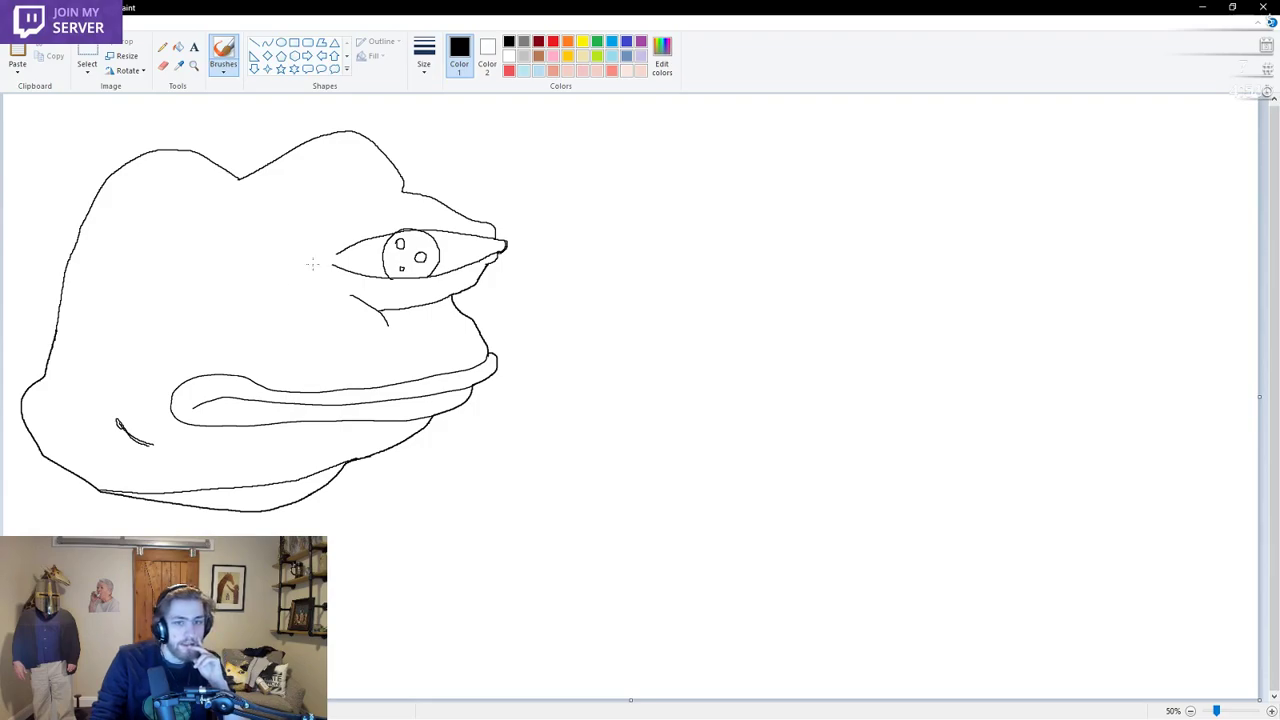
Draw the left eye as a pointed almond touching the right eye, with a rounded iris containing three small highlights
mouse_move(323, 240)
mouse_down()
mouse_move(331, 276)
mouse_move(304, 290)
mouse_move(241, 295)
mouse_move(194, 274)
mouse_up()
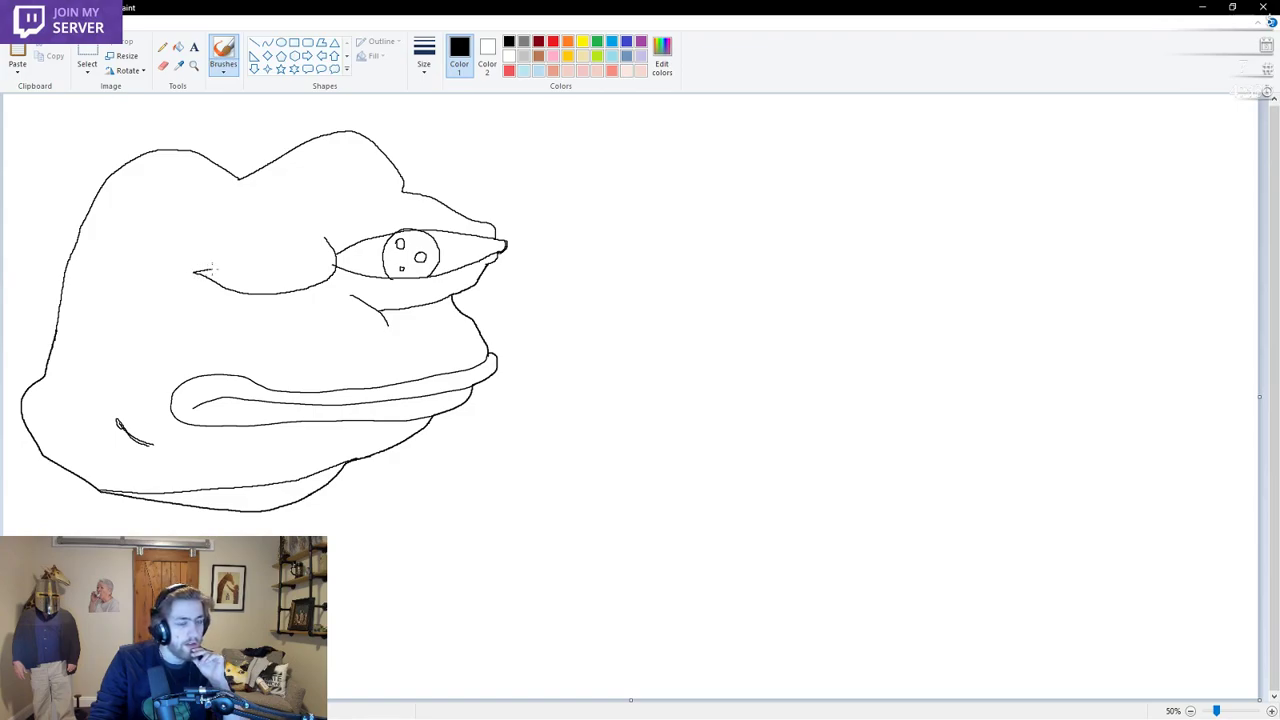
mouse_move(212, 267)
mouse_down()
mouse_move(282, 240)
mouse_move(330, 242)
mouse_up()
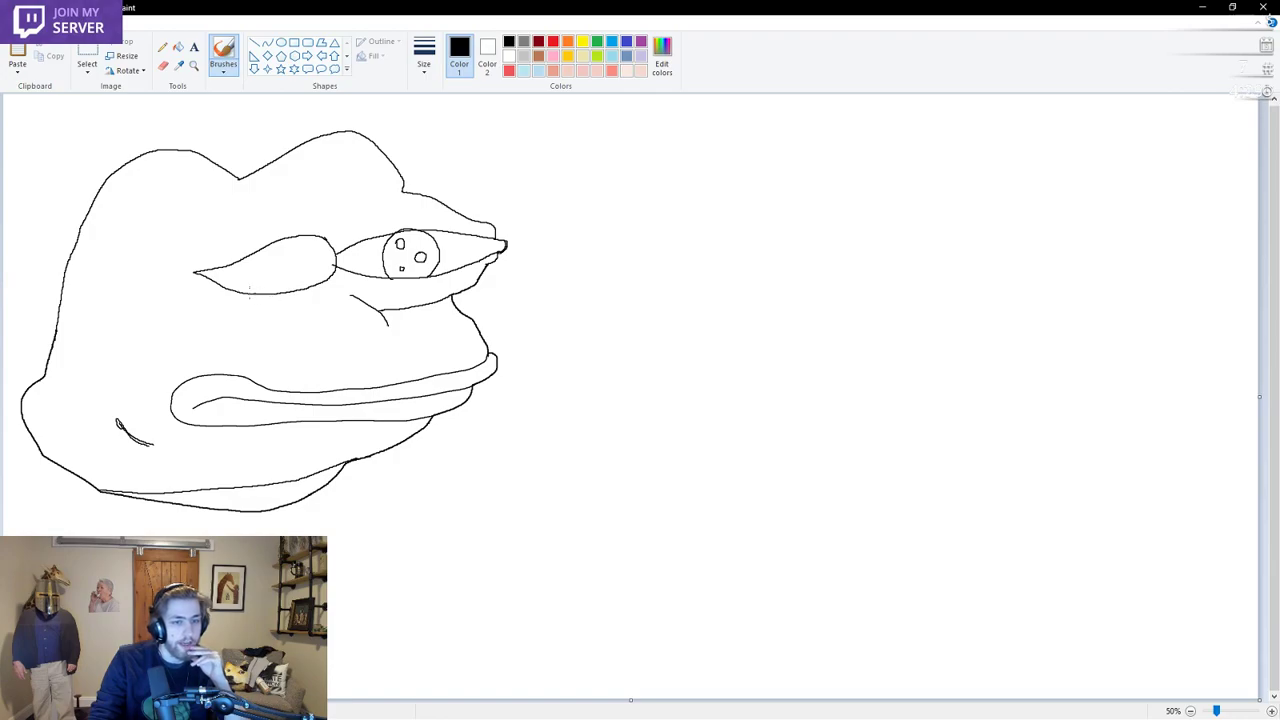
drag(246, 292, 256, 267)
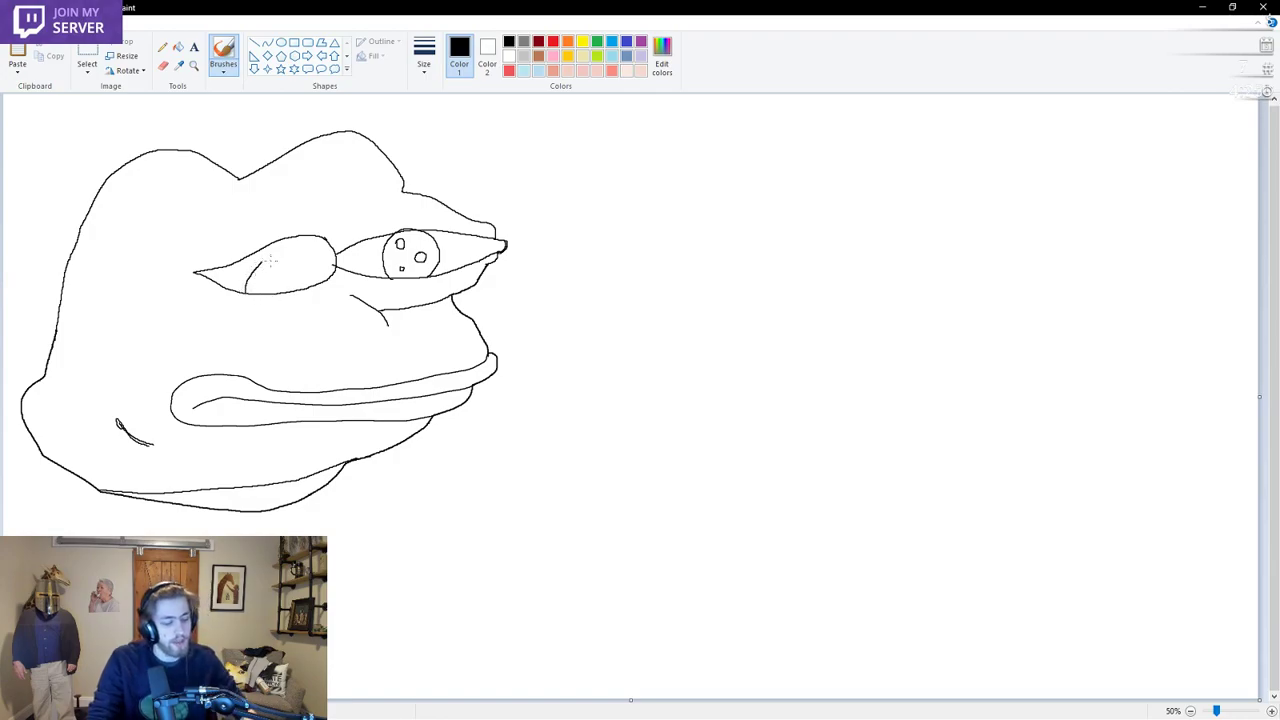
key(ctrl+z)
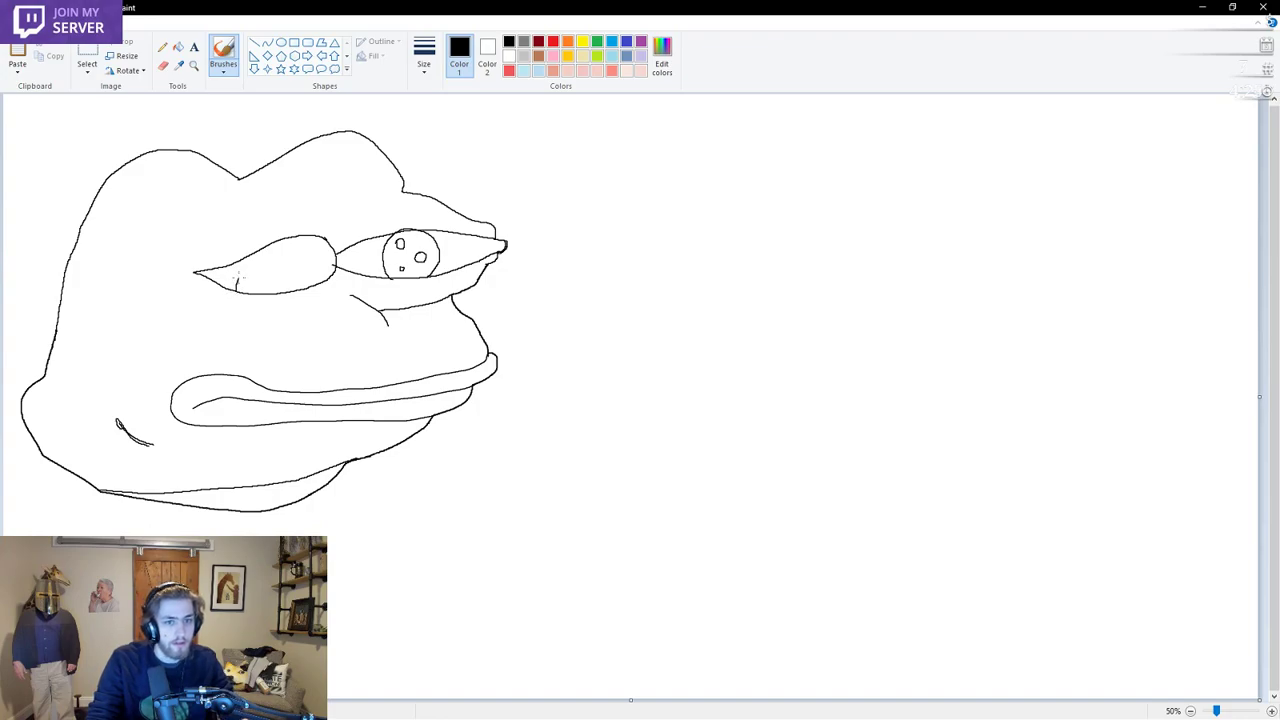
mouse_move(238, 279)
mouse_down()
mouse_move(262, 245)
mouse_move(287, 262)
mouse_move(294, 292)
mouse_up()
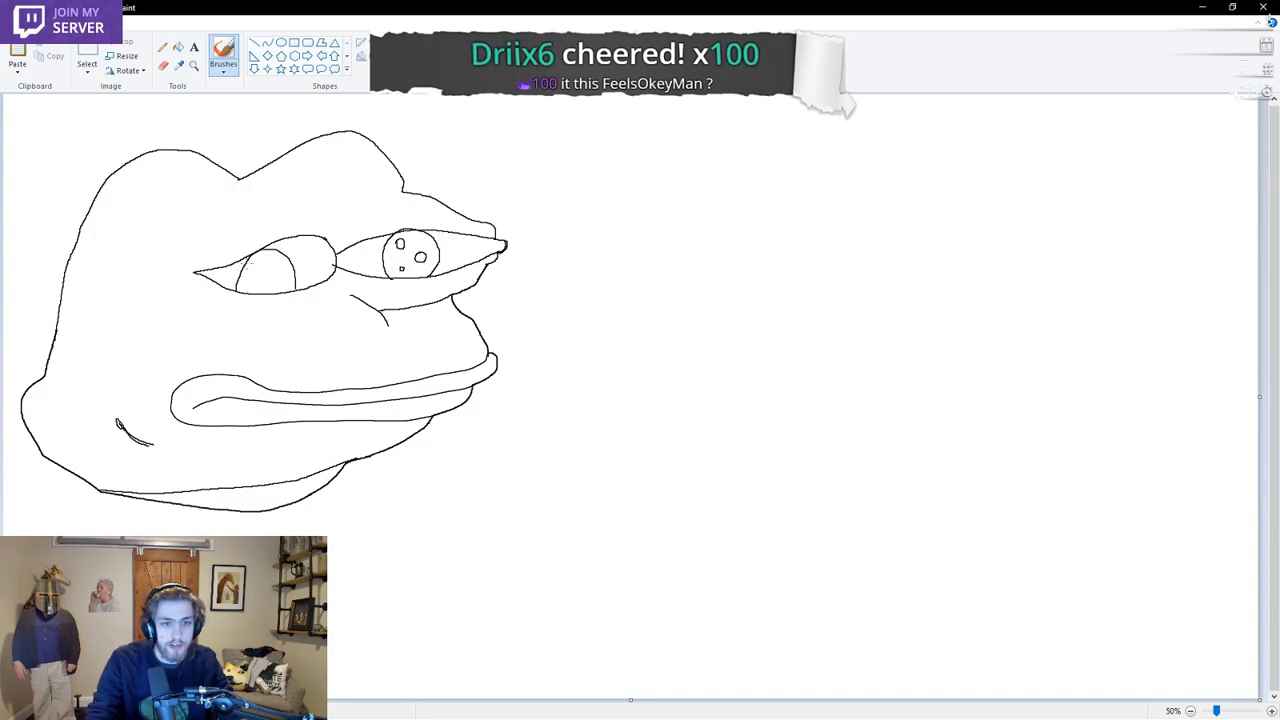
mouse_move(252, 260)
mouse_down()
mouse_move(254, 271)
mouse_move(262, 262)
mouse_up()
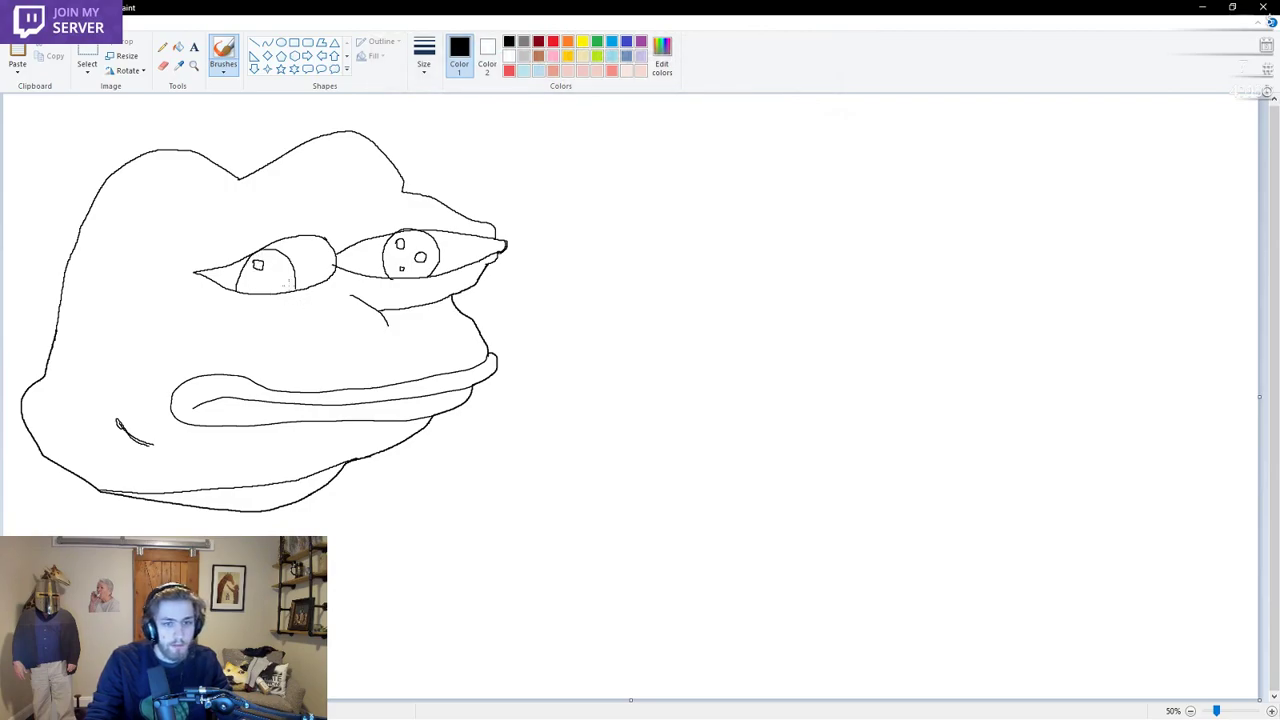
drag(286, 273, 289, 283)
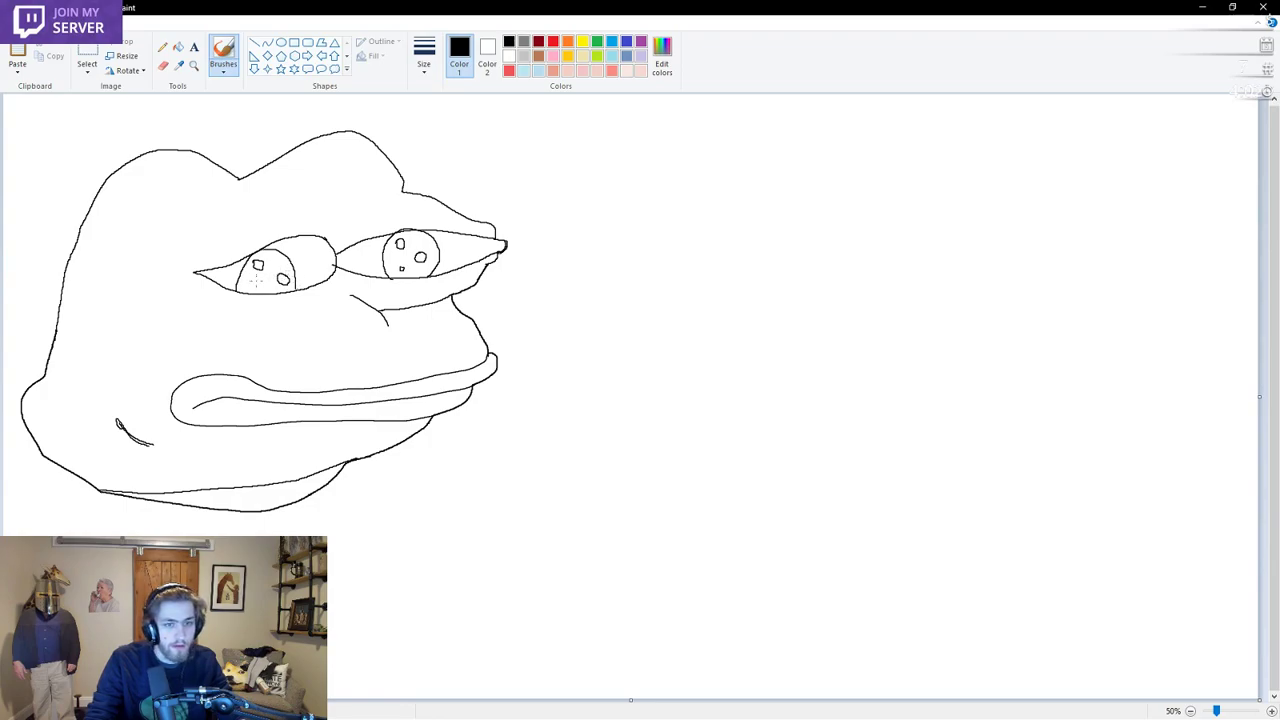
drag(256, 280, 264, 286)
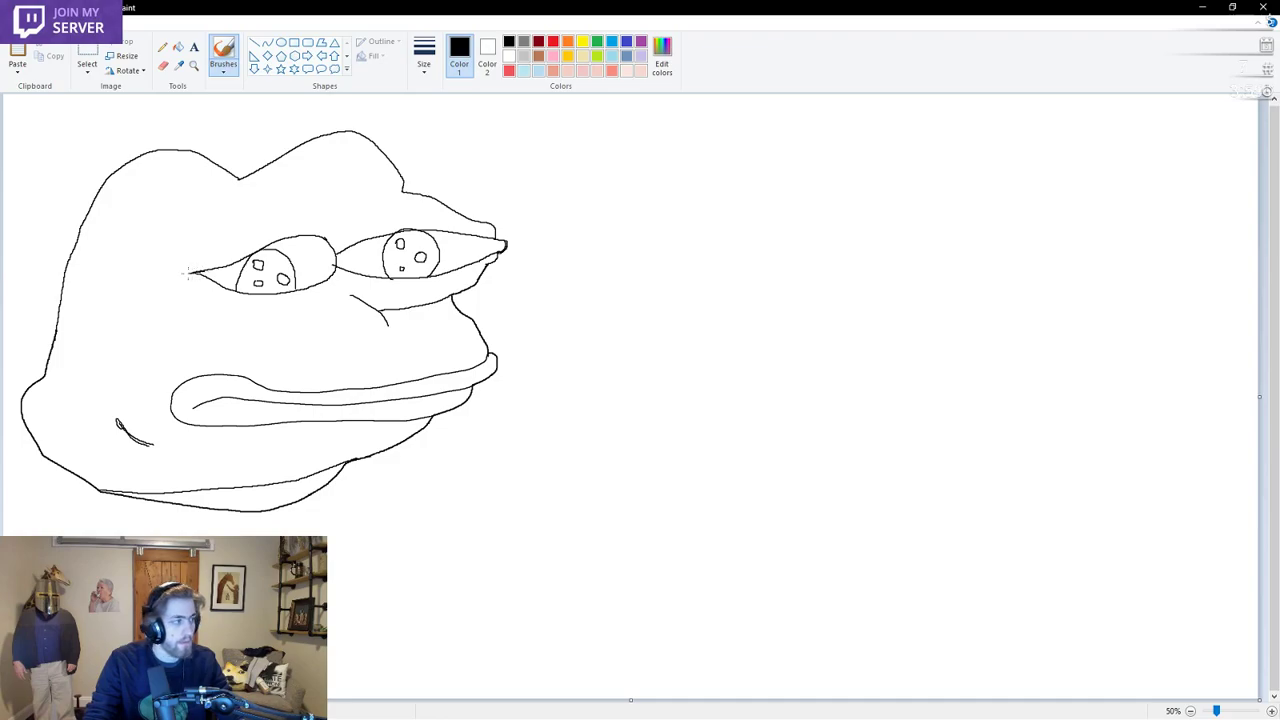
Draw a thick folded upper eyelid over the left eye and a curved brow crease to its upper left
mouse_move(190, 272)
mouse_down()
mouse_move(176, 257)
mouse_move(214, 251)
mouse_move(262, 210)
mouse_move(316, 206)
mouse_up()
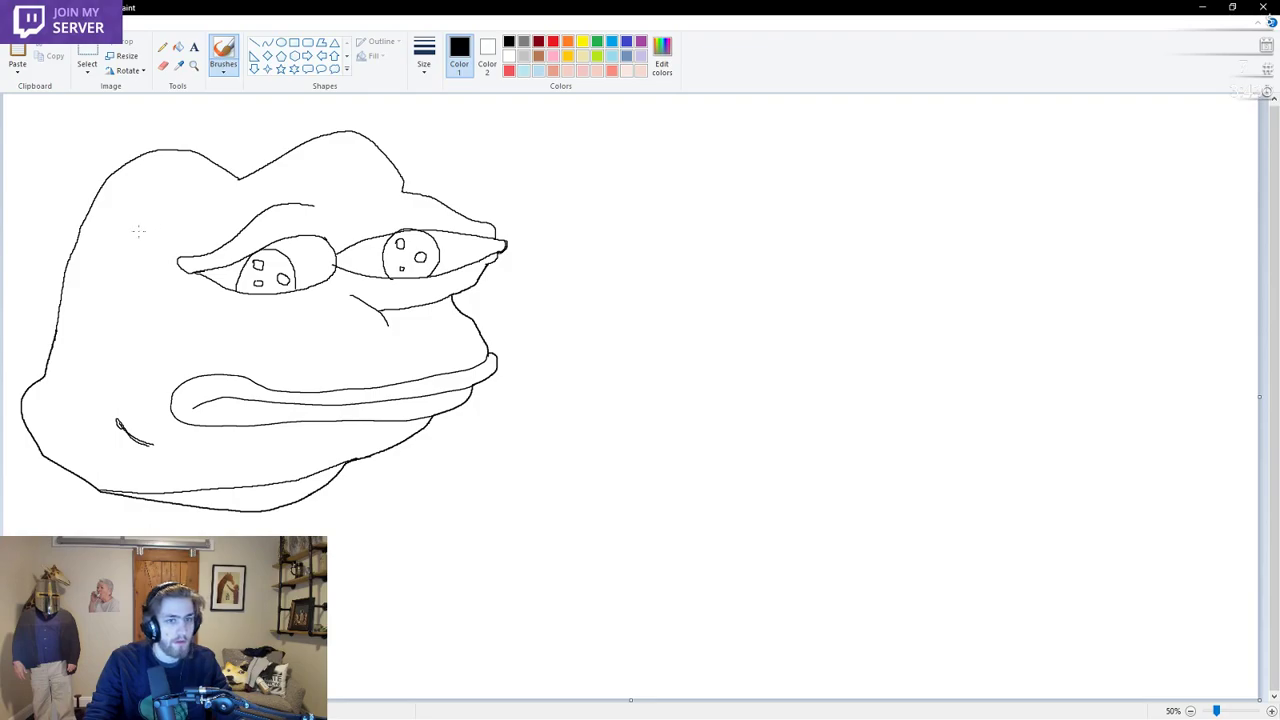
drag(138, 226, 206, 197)
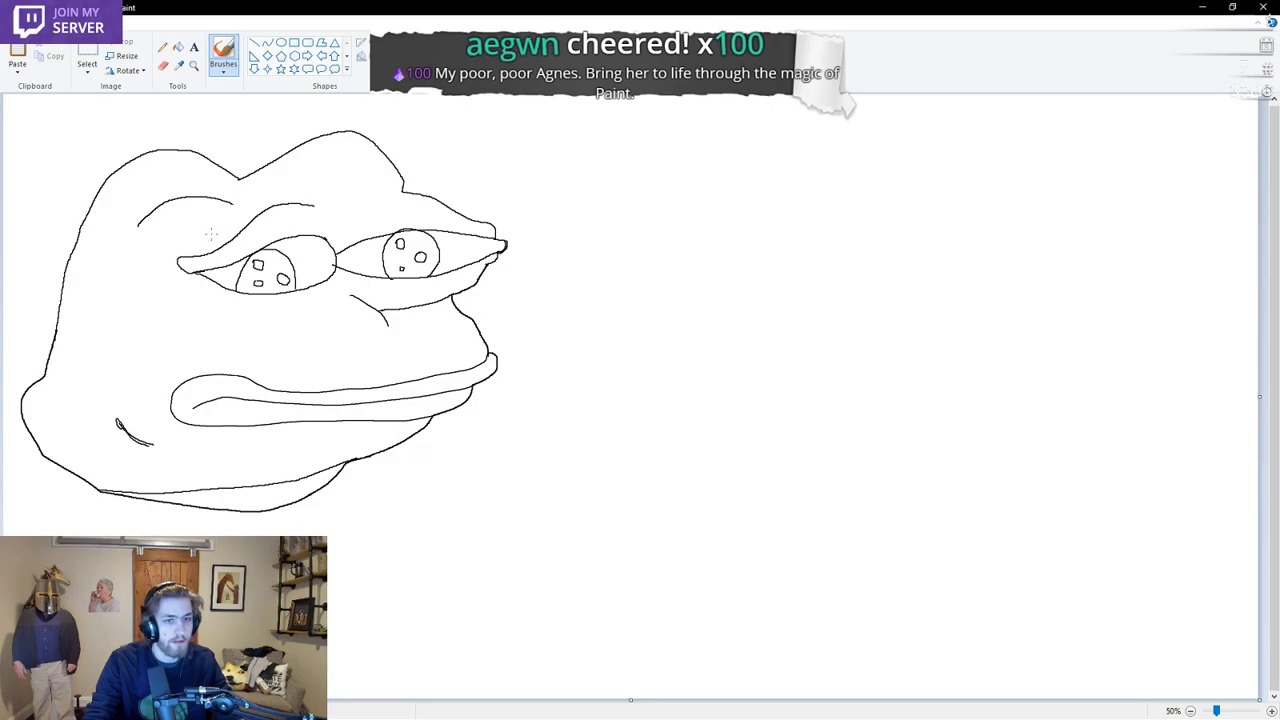
drag(204, 244, 284, 192)
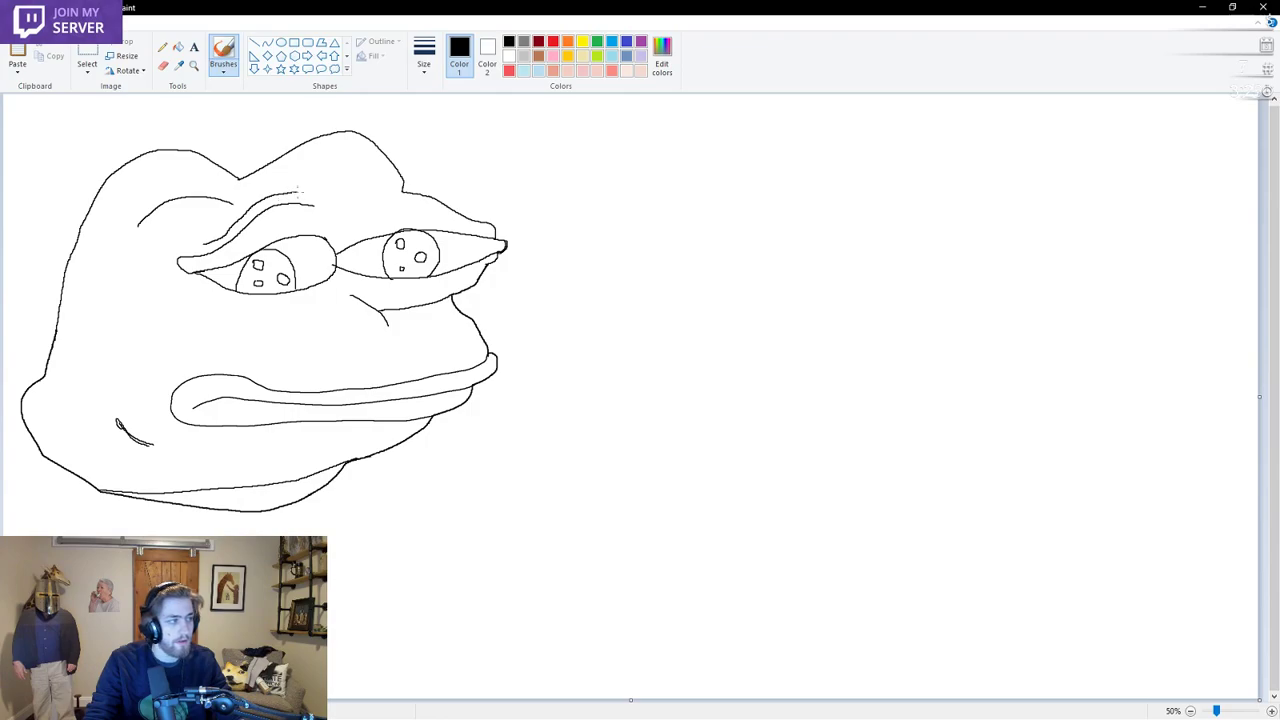
drag(310, 190, 348, 210)
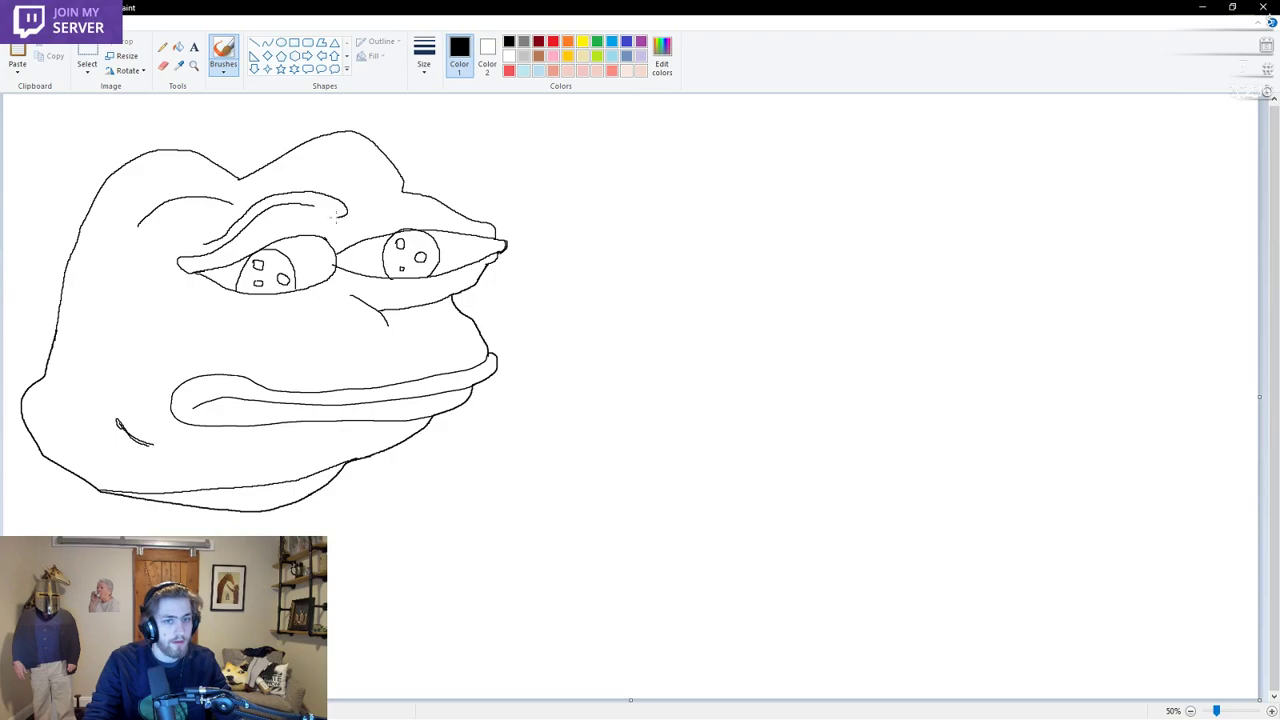
drag(344, 221, 349, 226)
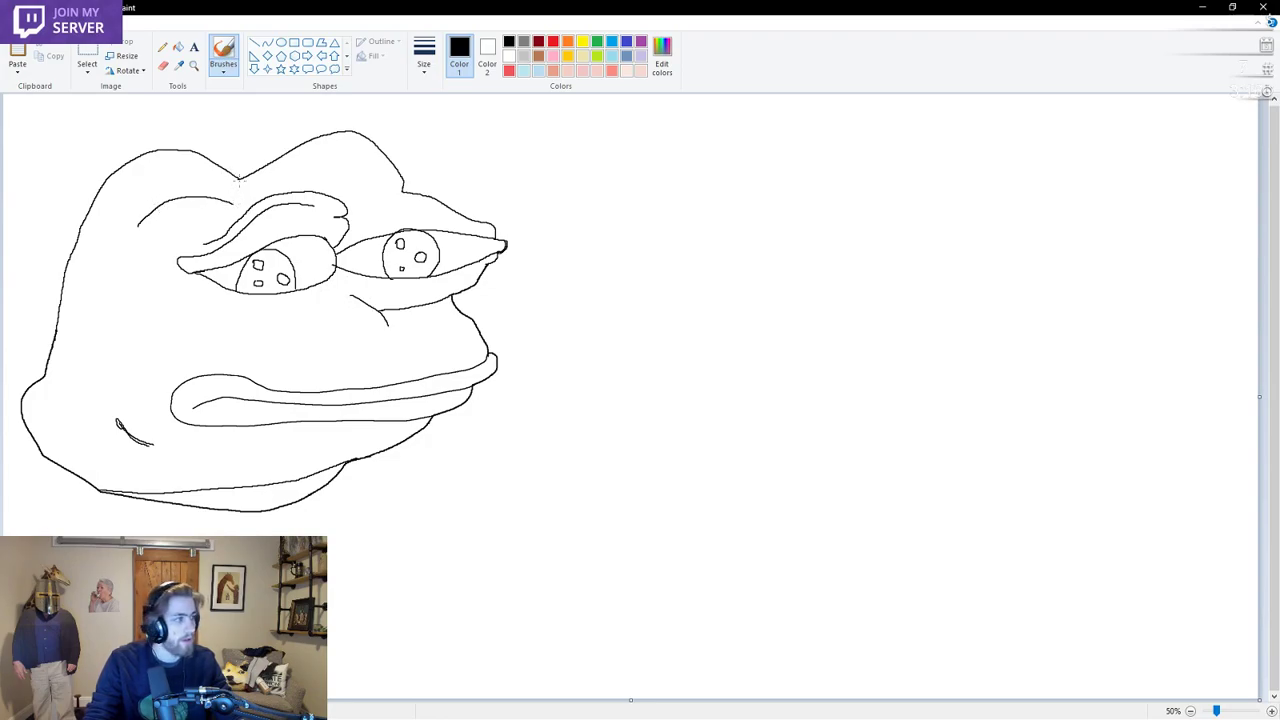
Draw a short fold from the notch between the head bumps to the left eyelid, plus two curved lid lines above the right eye
drag(238, 179, 244, 205)
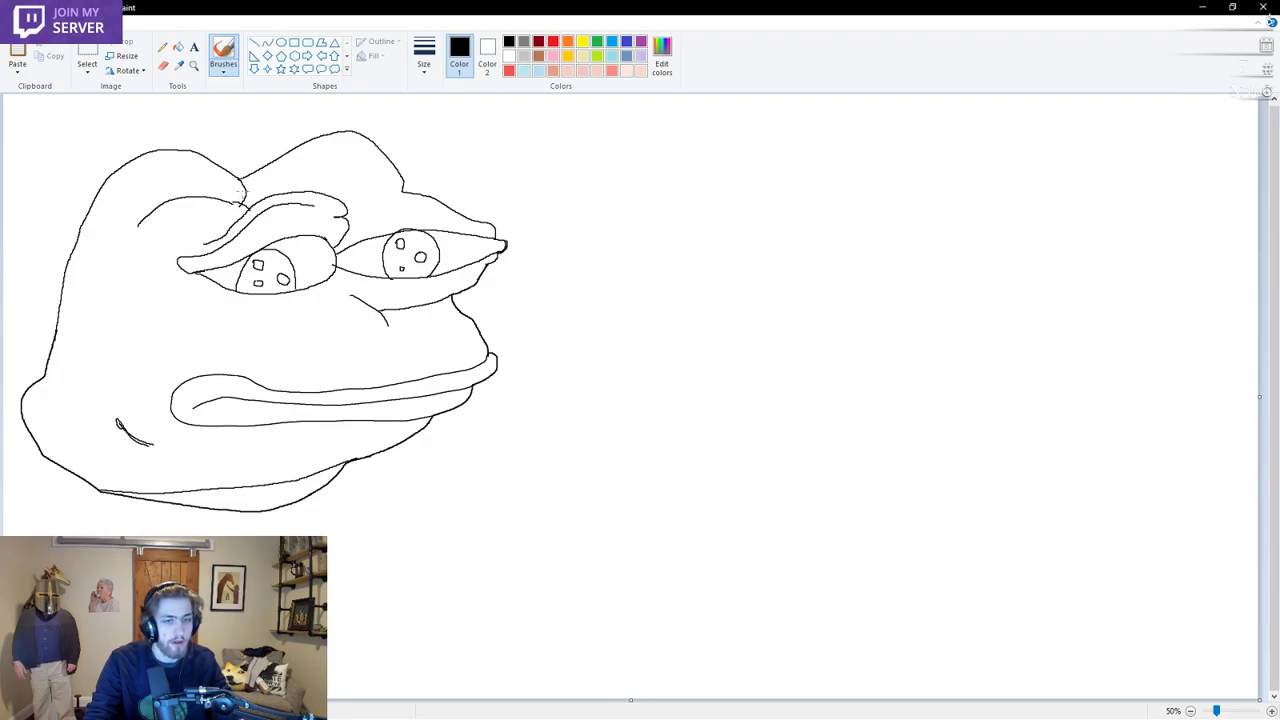
key(ctrl+z)
drag(244, 176, 258, 200)
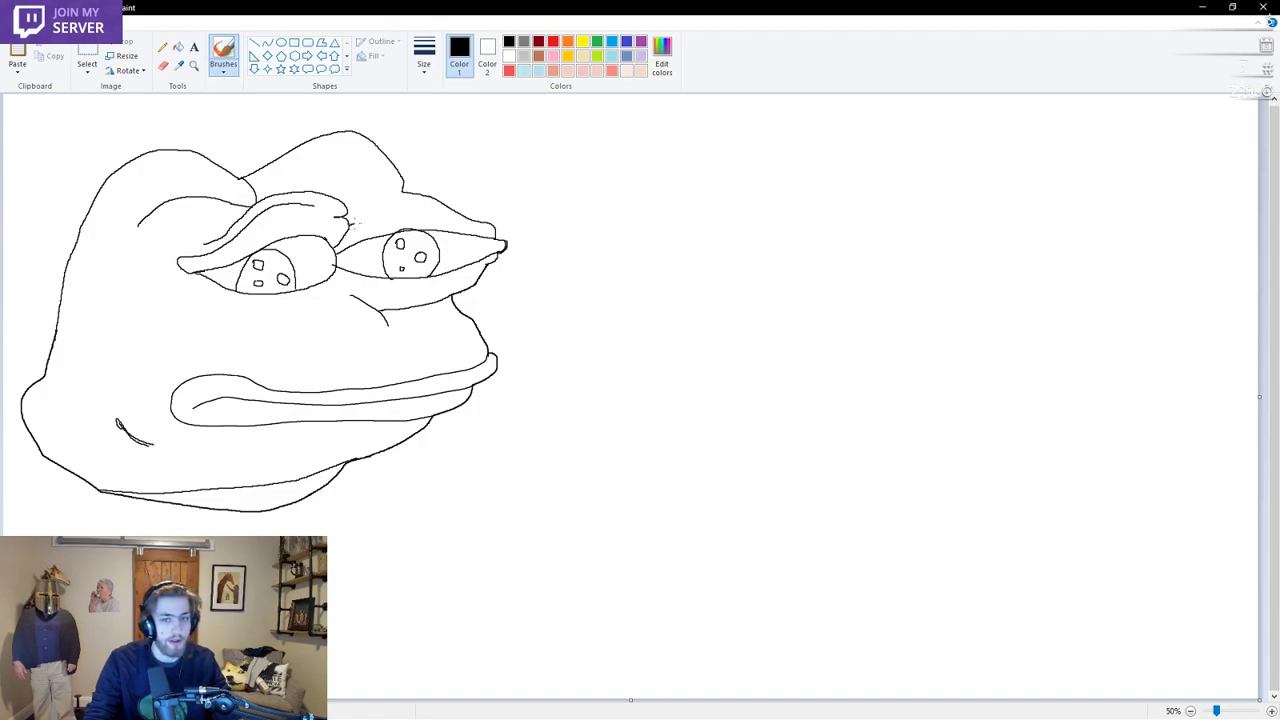
drag(381, 215, 456, 212)
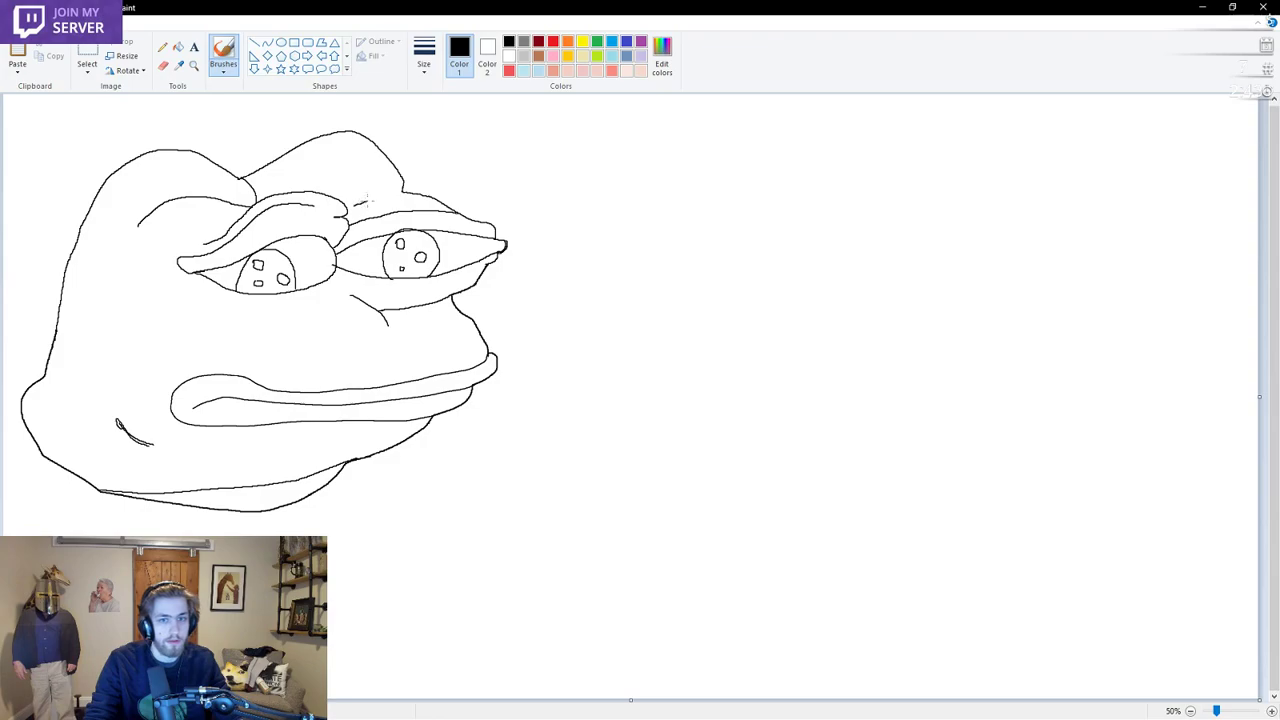
drag(401, 198, 431, 197)
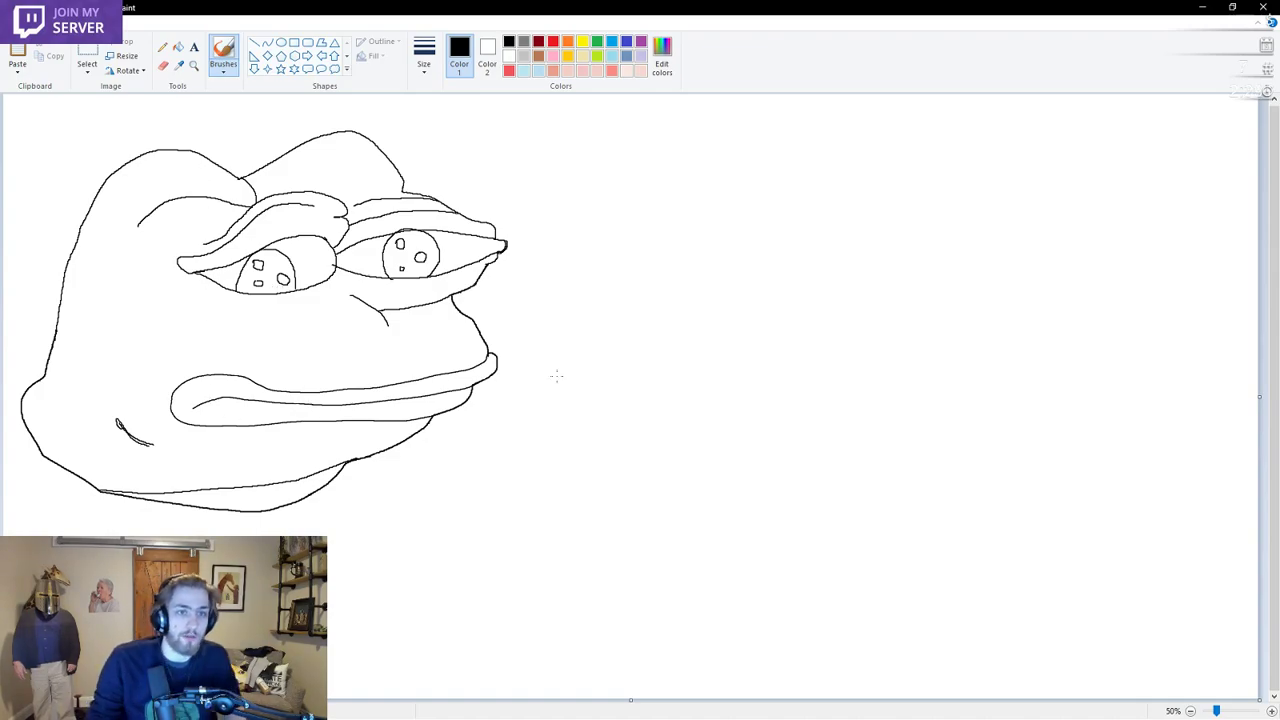
Erase the right eye's iris, highlights, upper line and outer corner with the largest eraser size
click(163, 65)
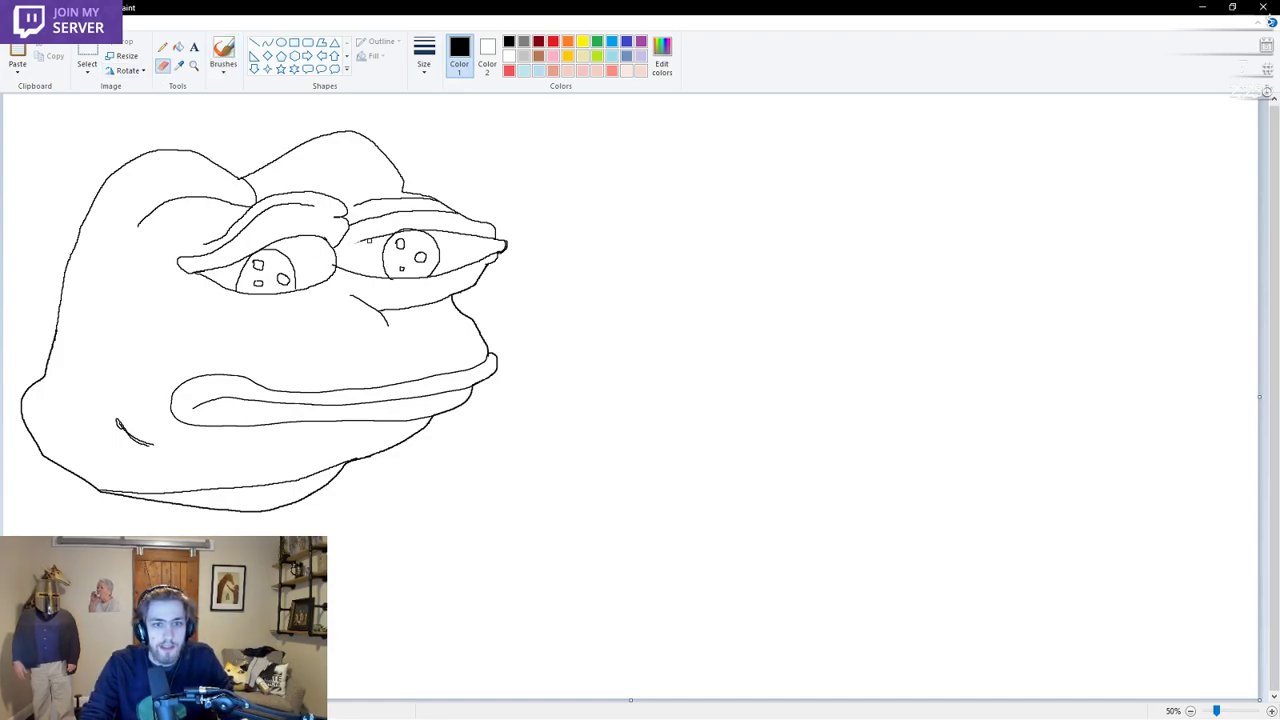
mouse_move(413, 230)
mouse_down()
mouse_move(381, 259)
mouse_move(394, 230)
mouse_move(417, 242)
mouse_move(387, 245)
mouse_move(495, 224)
mouse_move(507, 243)
mouse_move(478, 247)
mouse_move(505, 268)
mouse_move(469, 288)
mouse_move(472, 209)
mouse_up()
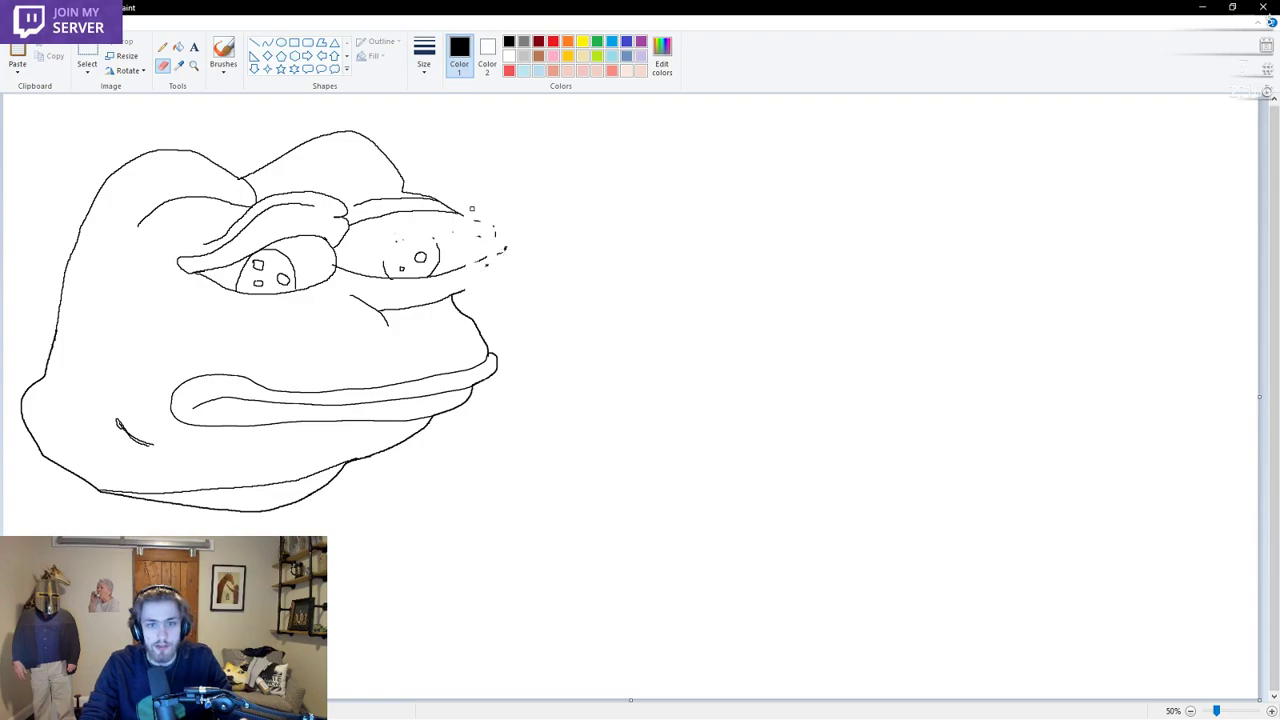
click(424, 58)
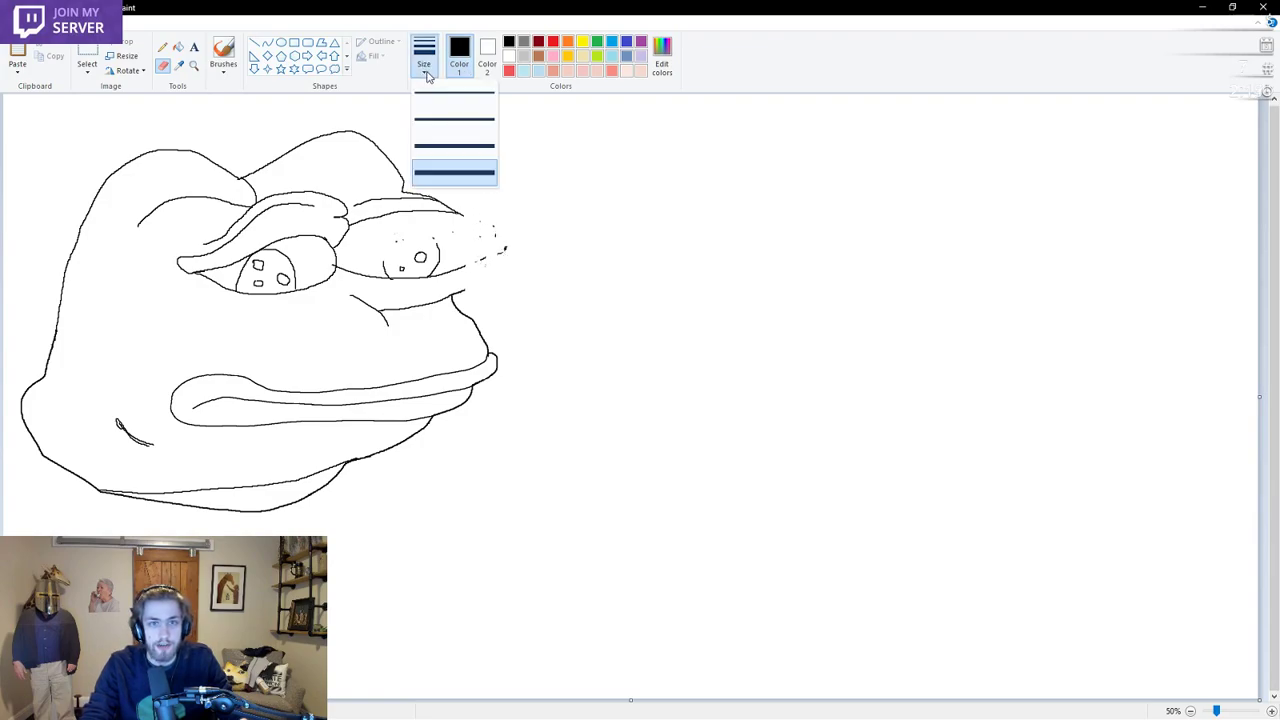
click(449, 176)
mouse_move(490, 258)
mouse_down()
mouse_move(493, 228)
mouse_move(453, 274)
mouse_move(473, 262)
mouse_move(443, 260)
mouse_move(428, 279)
mouse_move(435, 237)
mouse_move(410, 274)
mouse_move(423, 263)
mouse_move(427, 283)
mouse_move(456, 231)
mouse_move(416, 262)
mouse_move(418, 279)
mouse_move(383, 268)
mouse_move(404, 272)
mouse_move(392, 268)
mouse_move(412, 236)
mouse_move(397, 263)
mouse_up()
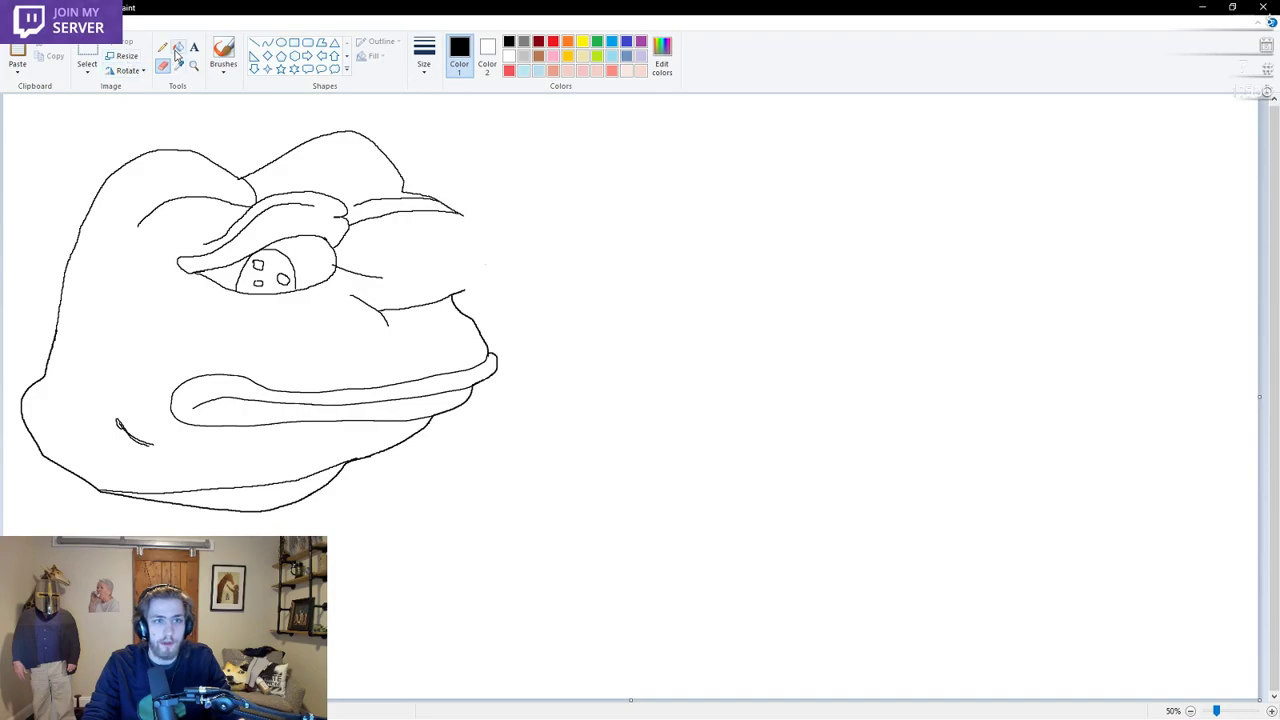
Redraw the right eye with the brush as a rounded almond, and reconnect the face outline below its outer corner
click(224, 52)
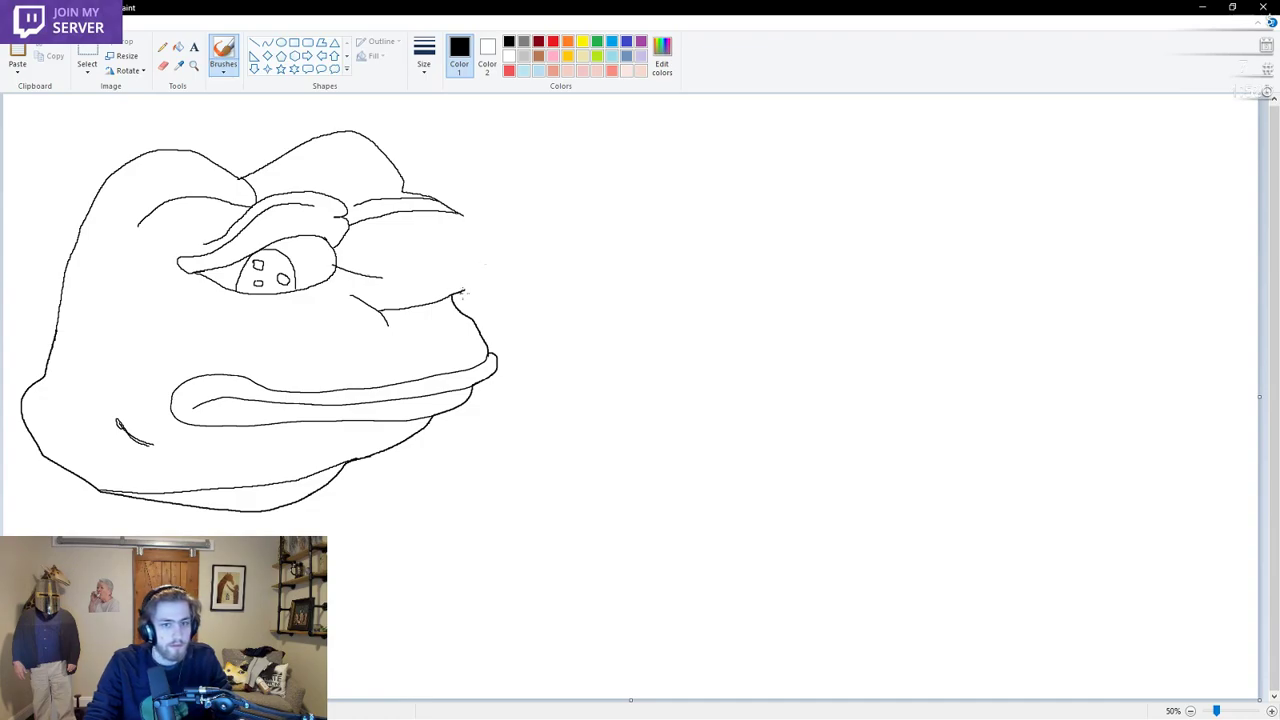
mouse_move(462, 292)
mouse_down()
mouse_move(482, 263)
mouse_move(505, 274)
mouse_move(466, 286)
mouse_up()
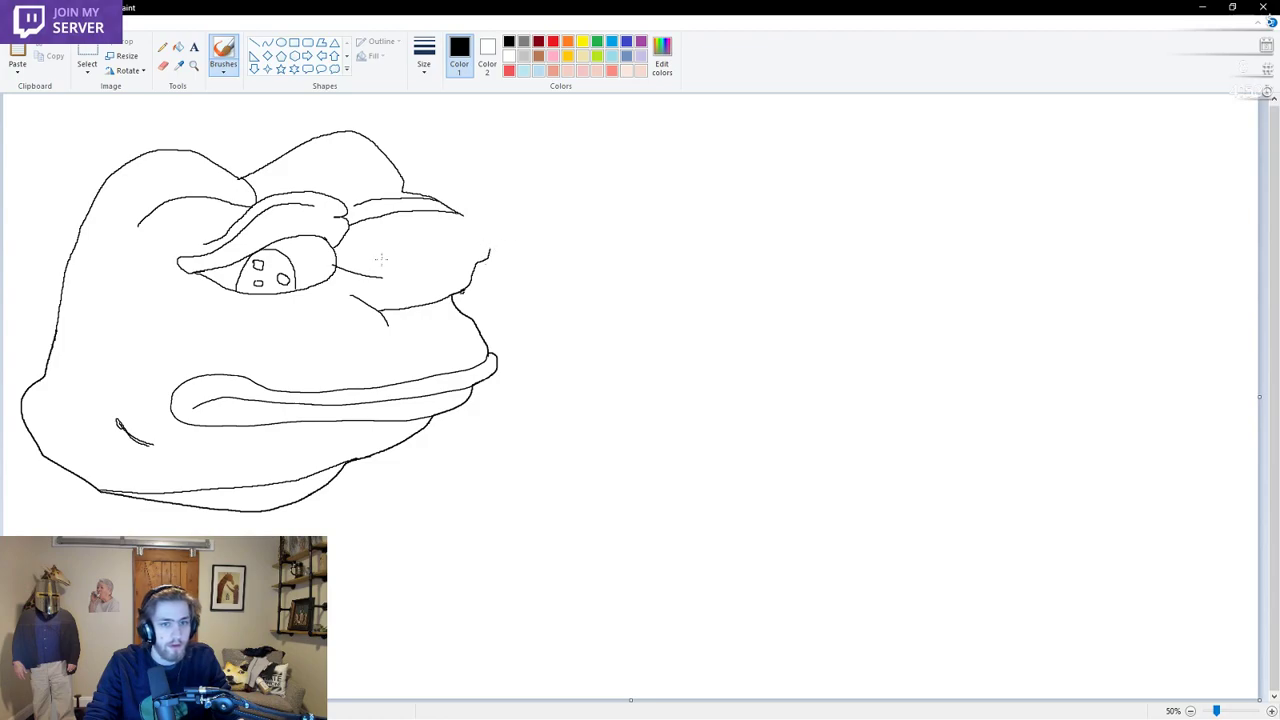
mouse_move(382, 277)
mouse_down()
mouse_move(439, 273)
mouse_move(488, 229)
mouse_up()
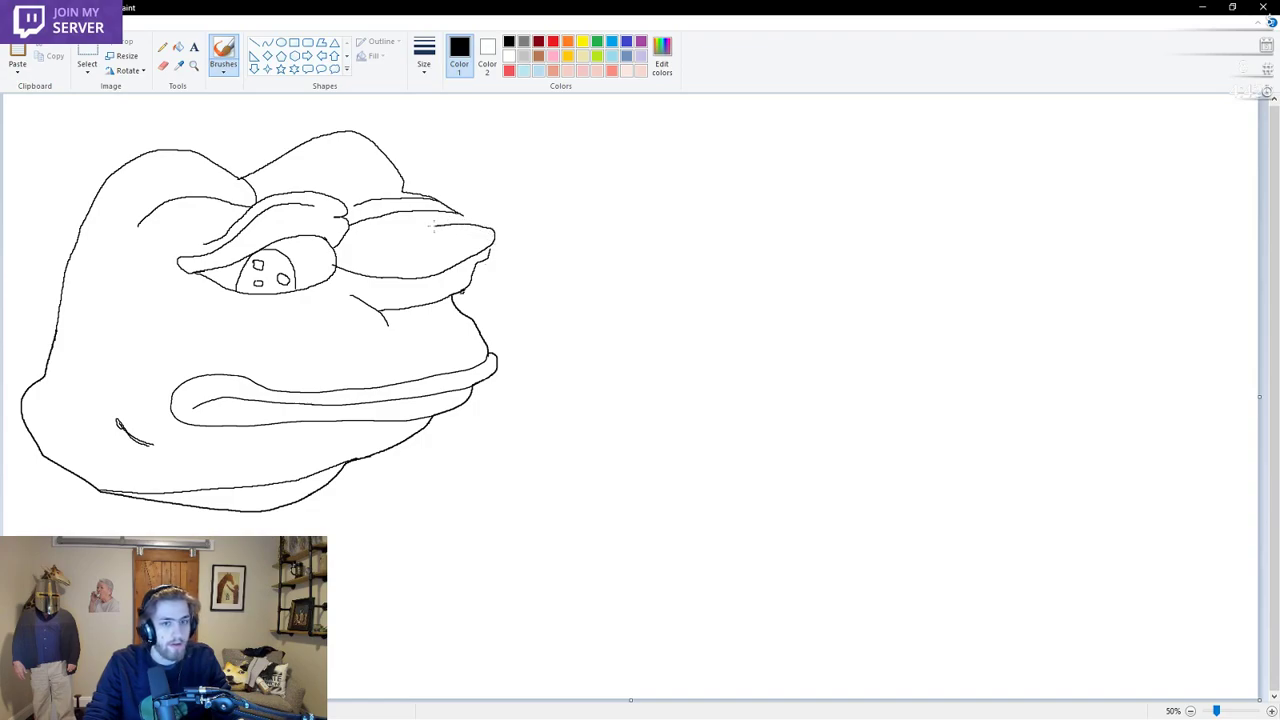
drag(433, 227, 336, 250)
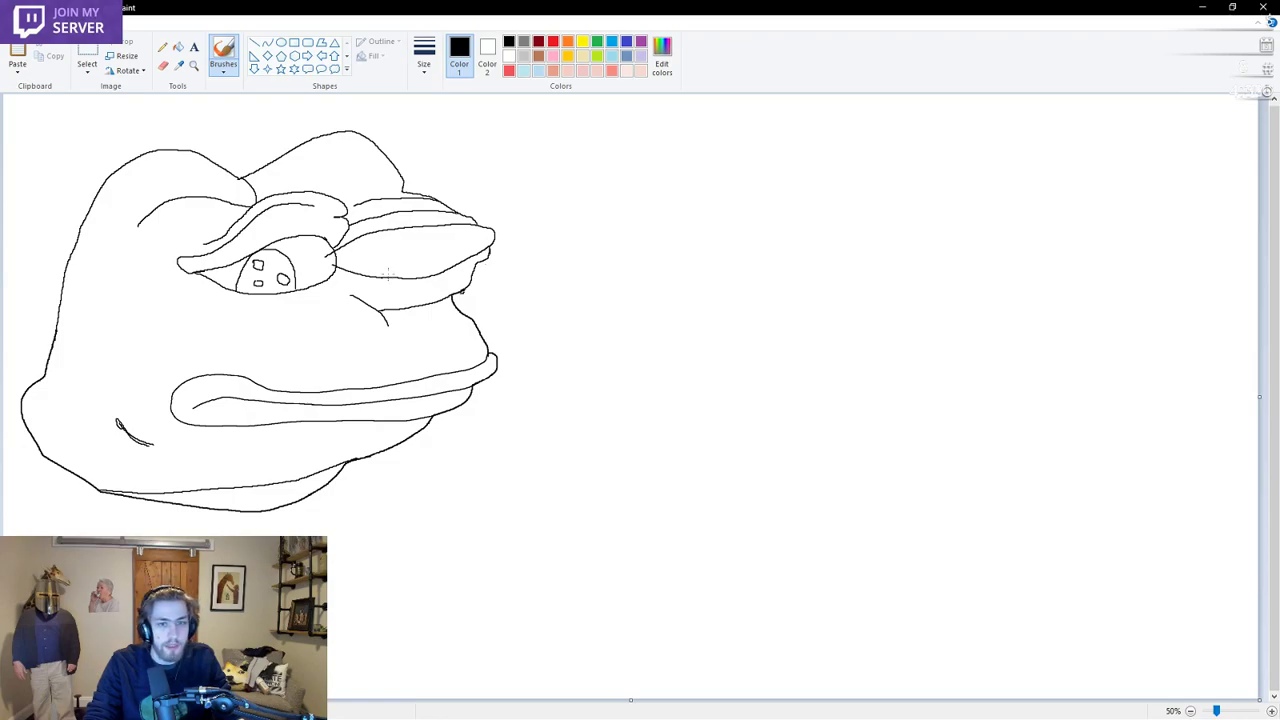
Draw a rounded iris resting on the right eye's lower line, with three small highlights inside it
mouse_move(391, 254)
mouse_down()
mouse_move(408, 236)
mouse_move(438, 240)
mouse_move(448, 262)
mouse_up()
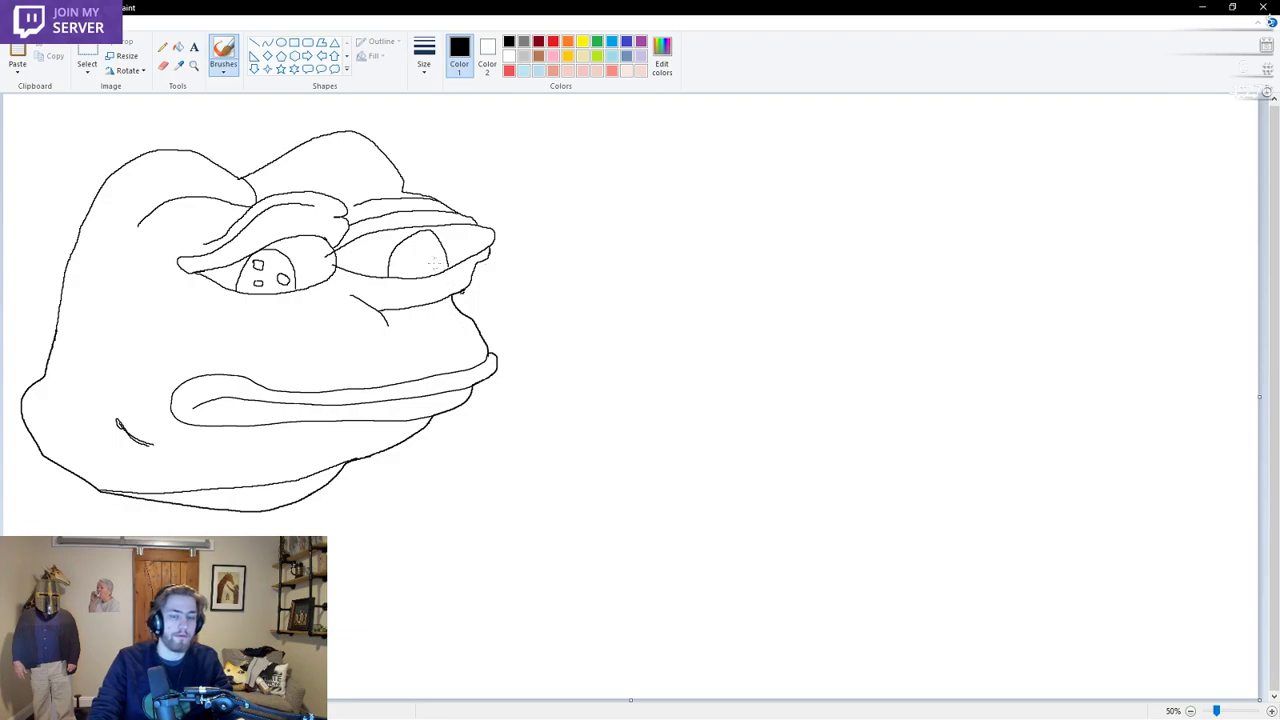
key(ctrl+z)
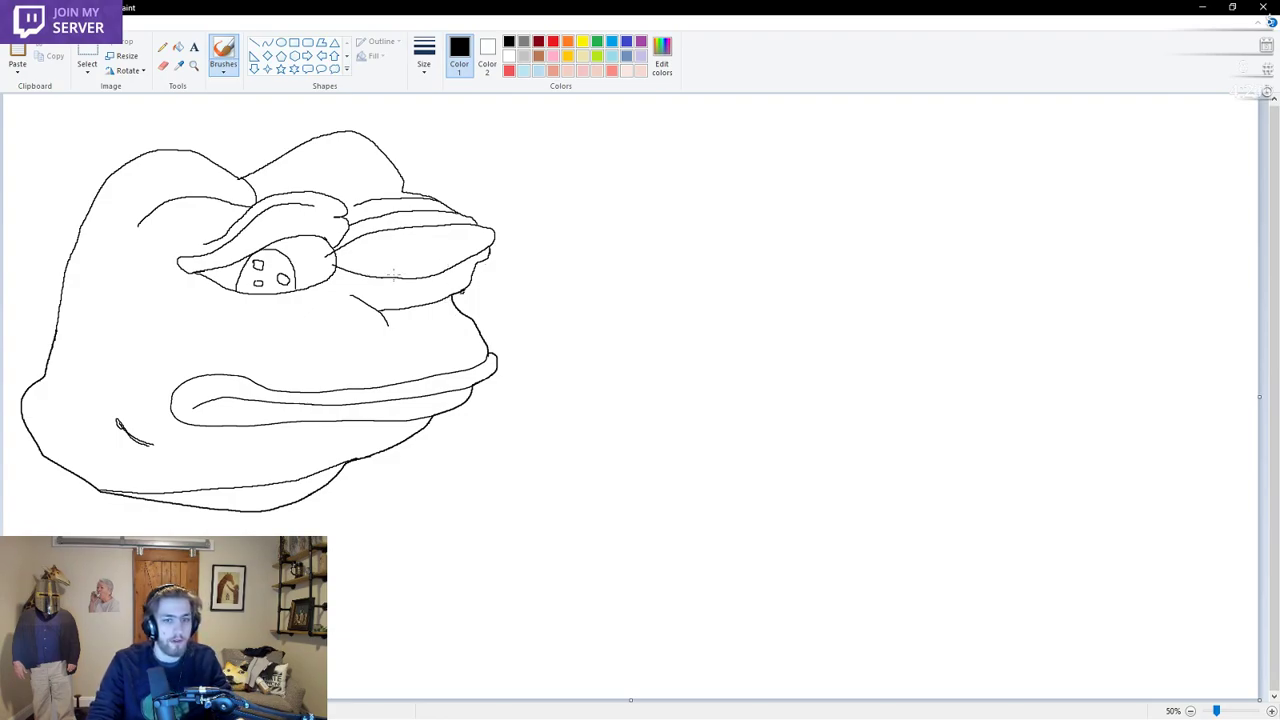
mouse_move(398, 241)
mouse_down()
mouse_move(418, 231)
mouse_move(451, 258)
mouse_up()
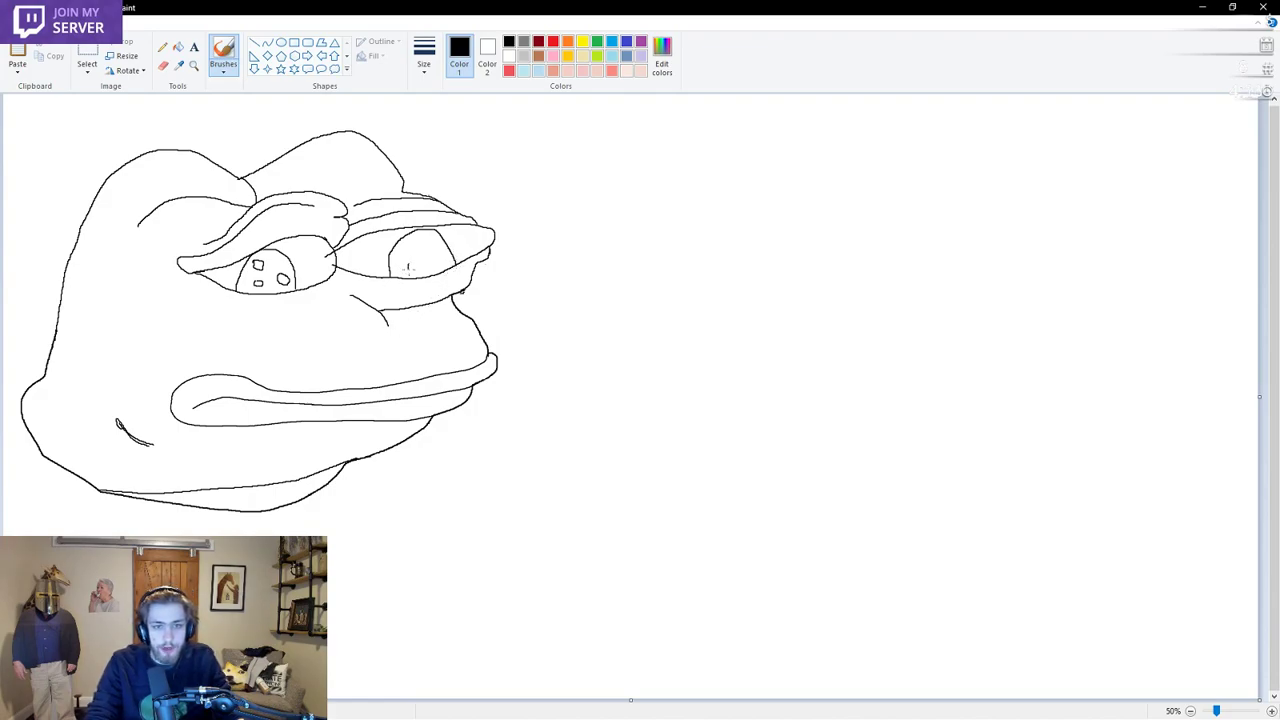
drag(408, 266, 410, 268)
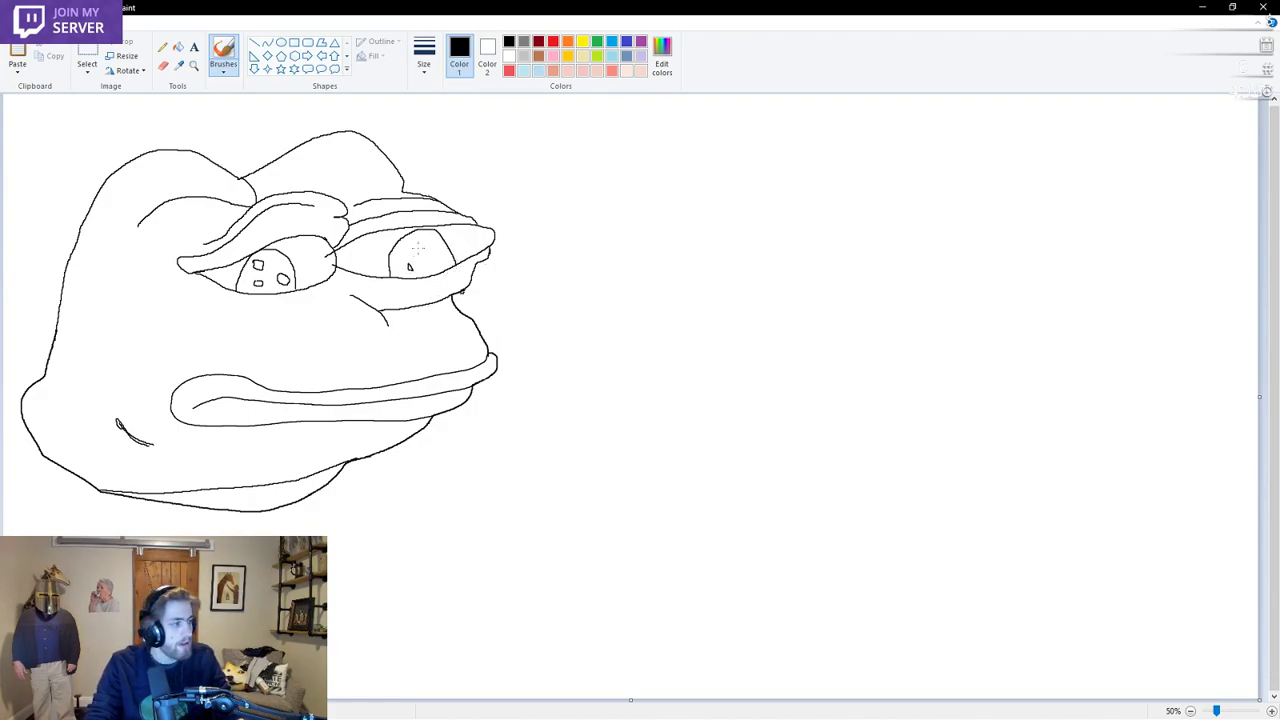
drag(410, 242, 411, 243)
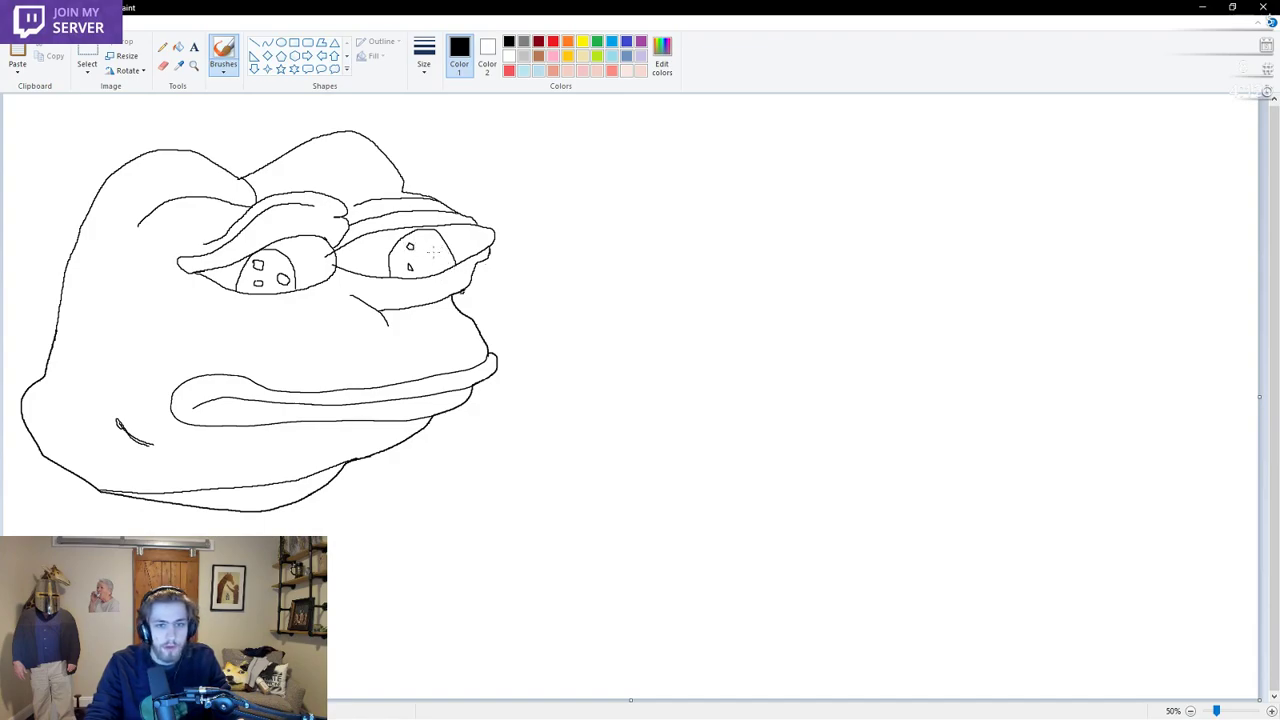
Try to fill the left eye's iris with solid black around the highlights
click(179, 48)
click(300, 256)
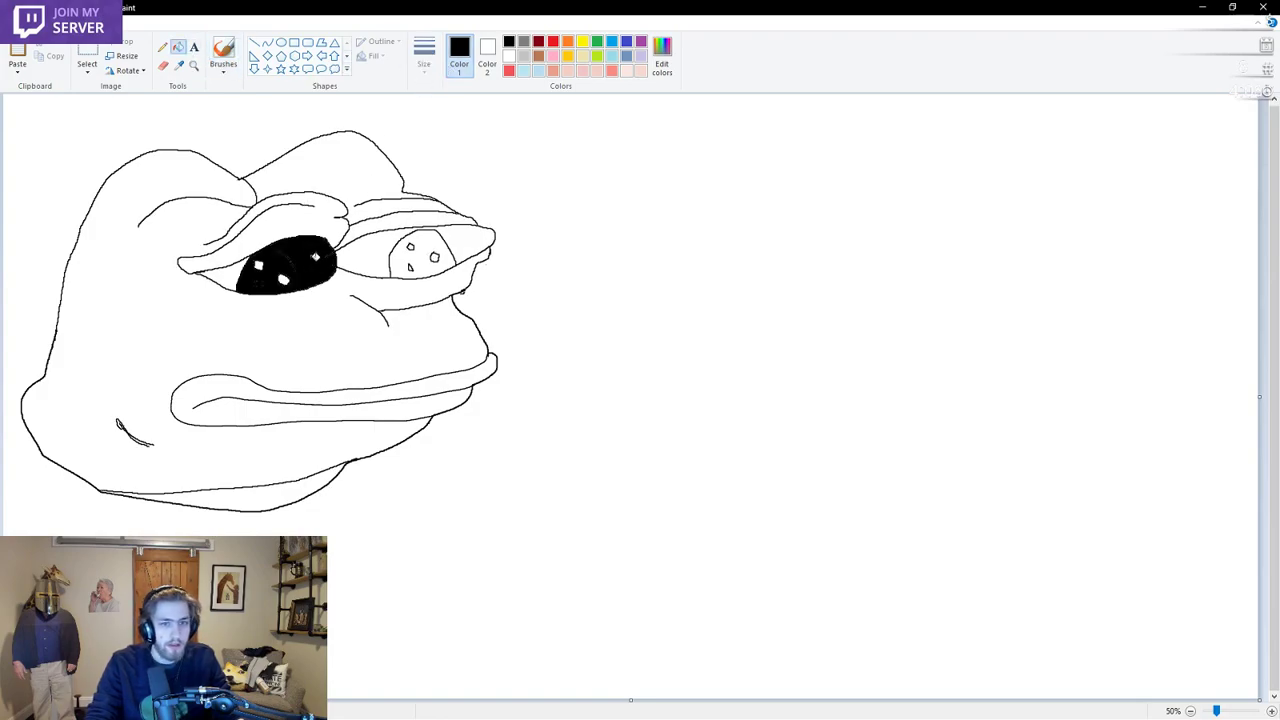
key(ctrl+z)
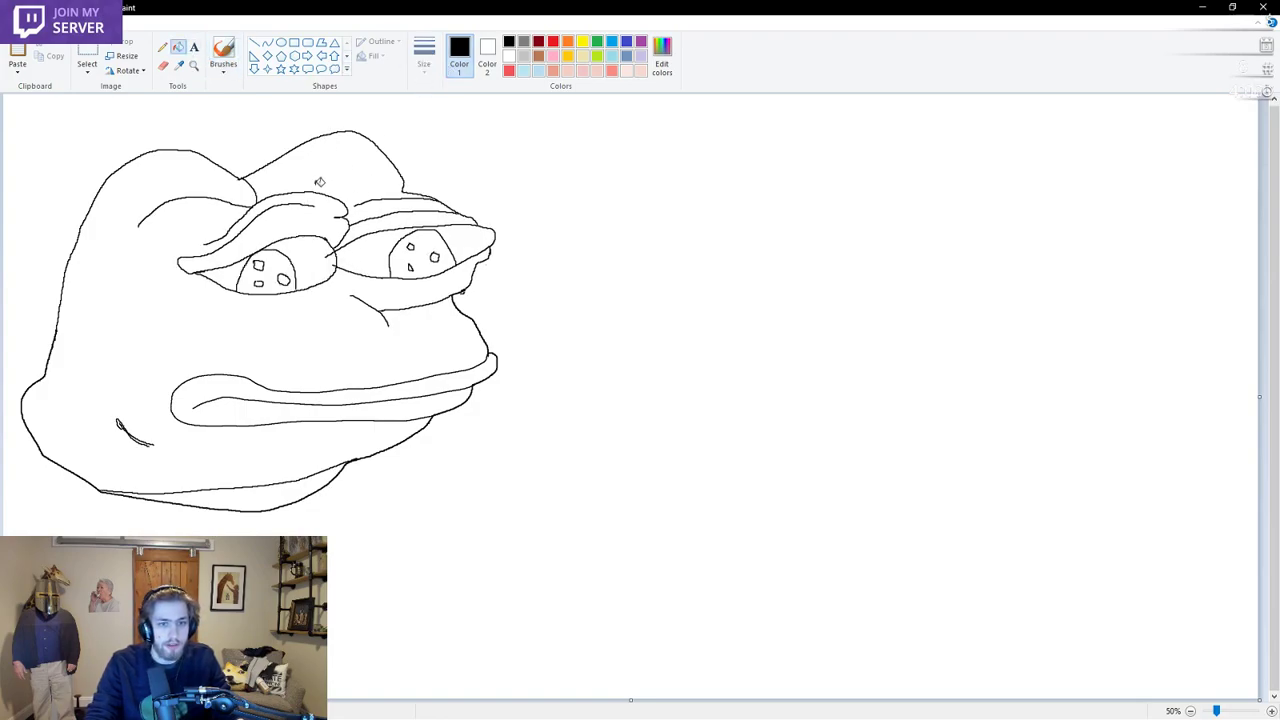
click(223, 55)
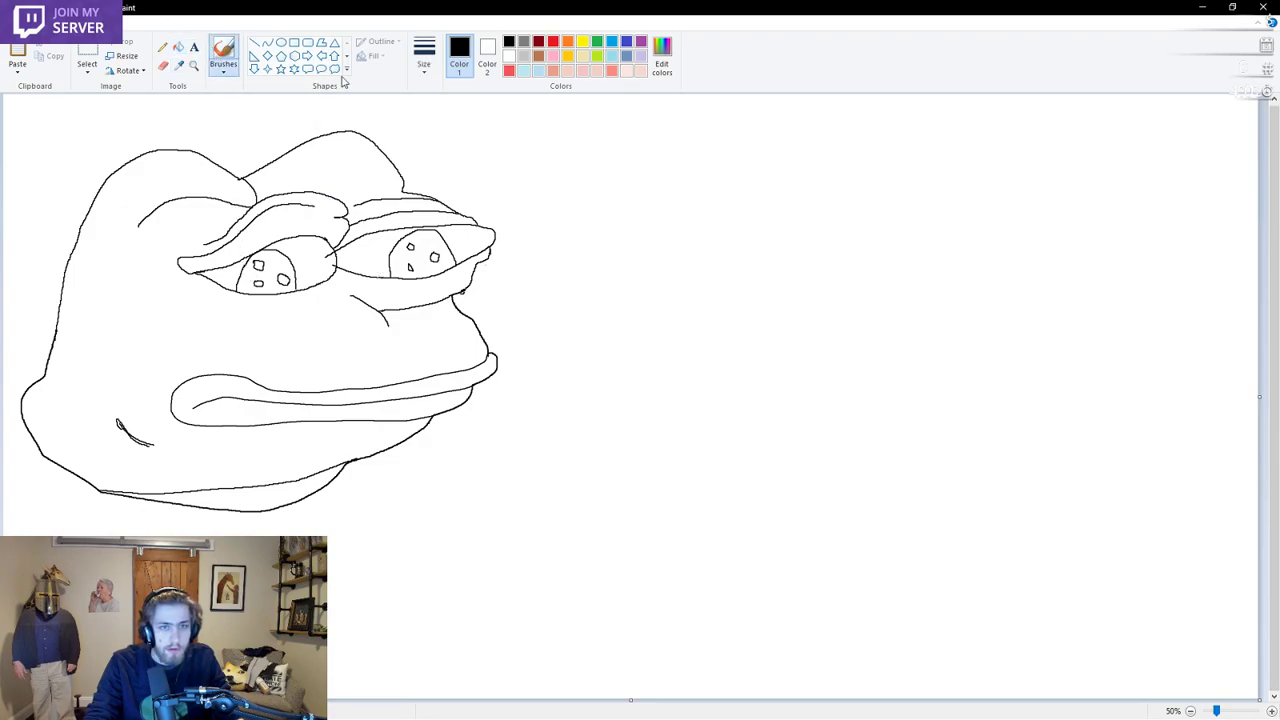
click(178, 47)
click(276, 250)
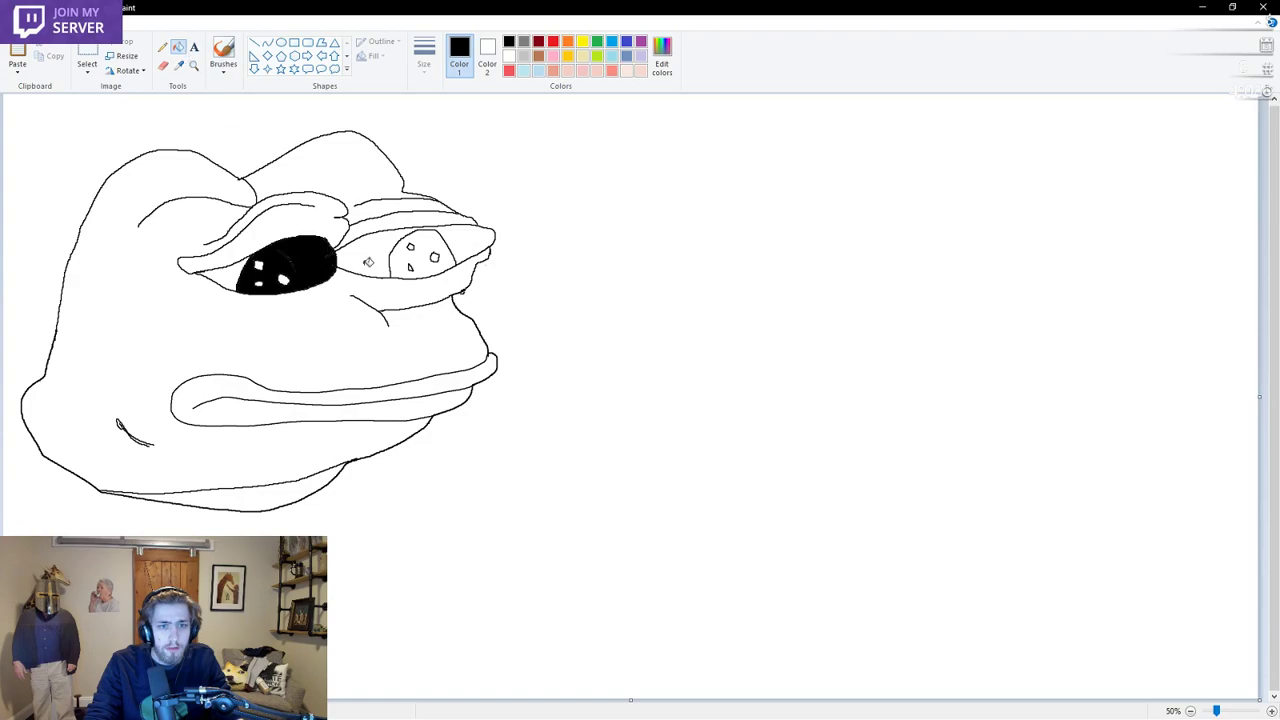
key(ctrl+z)
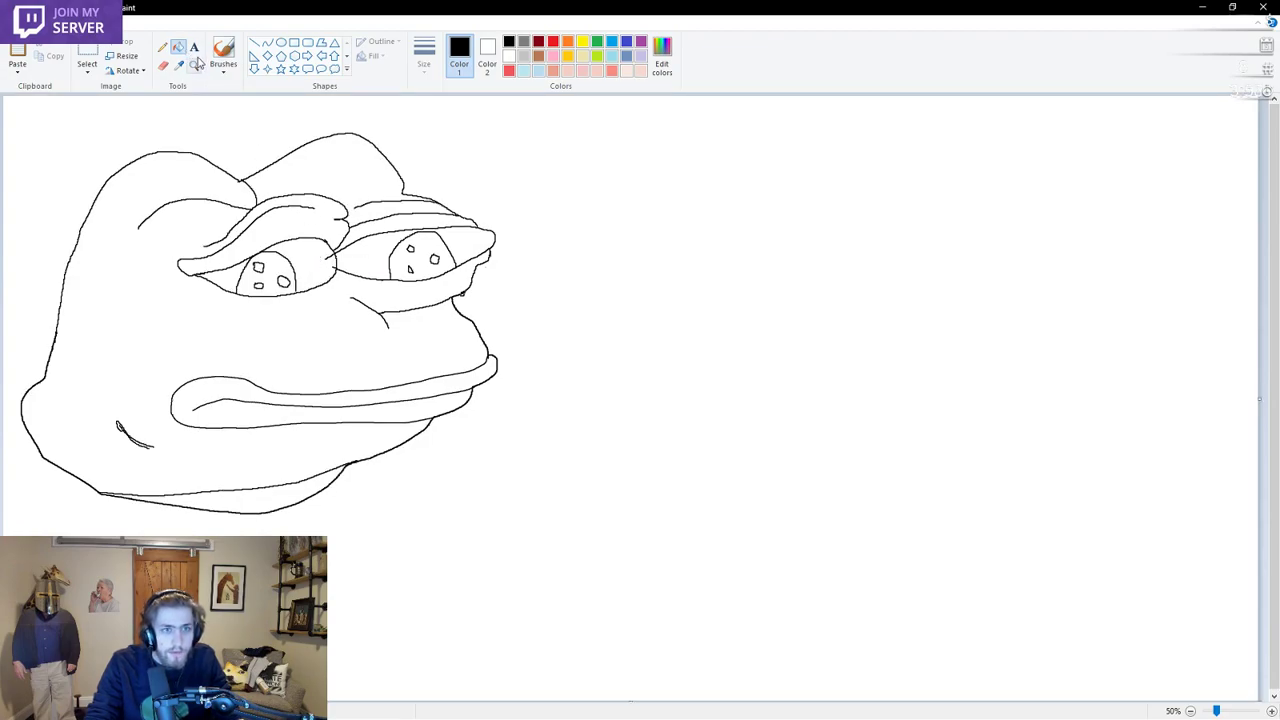
Try filling the whites of both eyes with black around the irises, and undo those fills
click(223, 52)
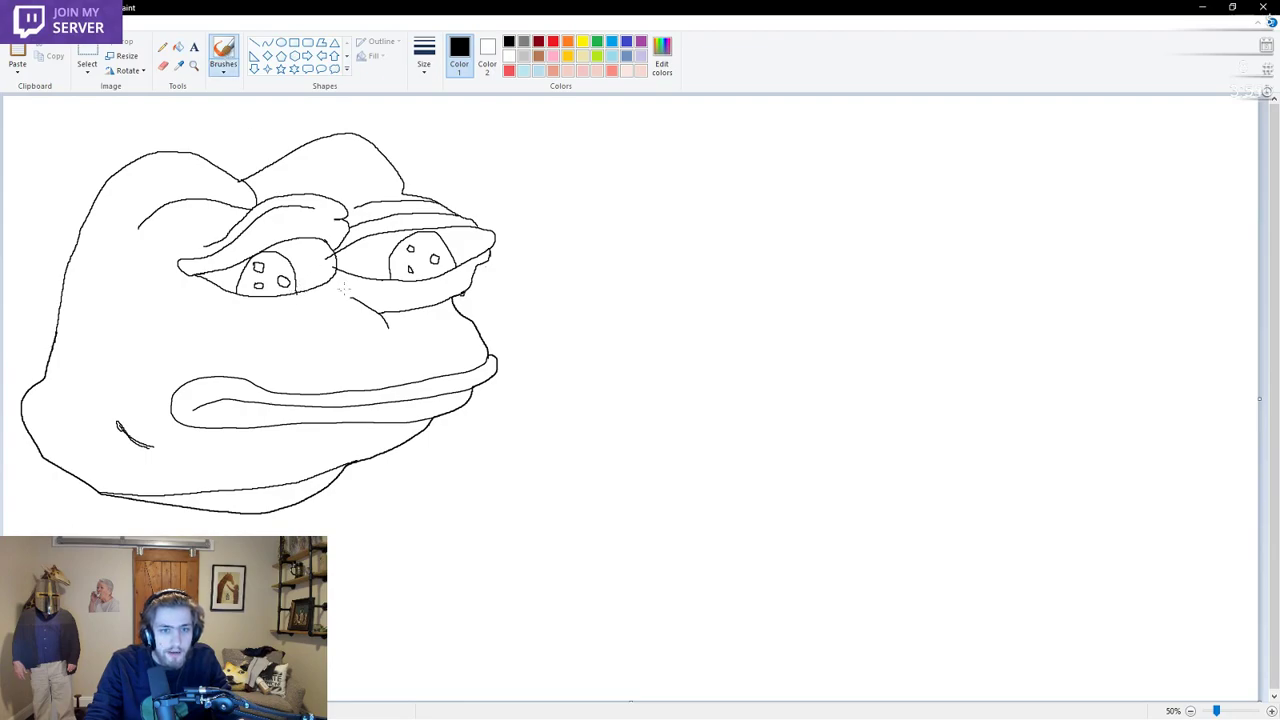
click(178, 47)
click(307, 252)
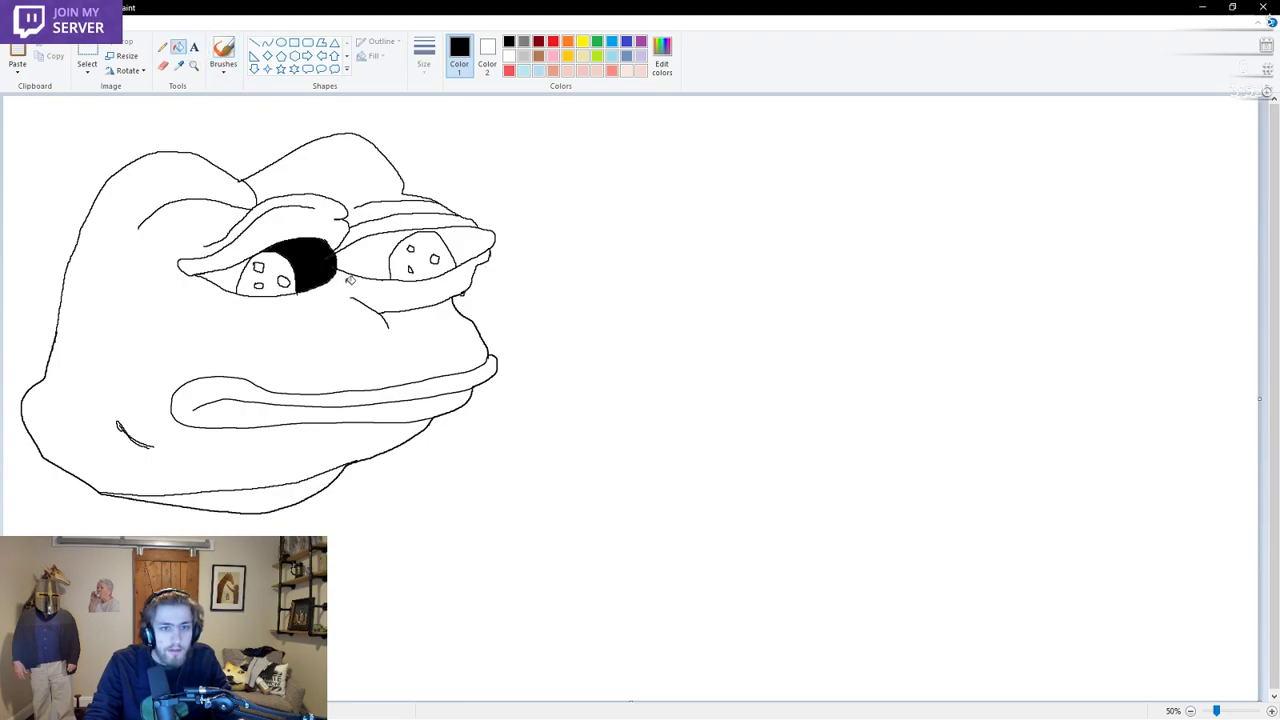
click(365, 258)
click(238, 285)
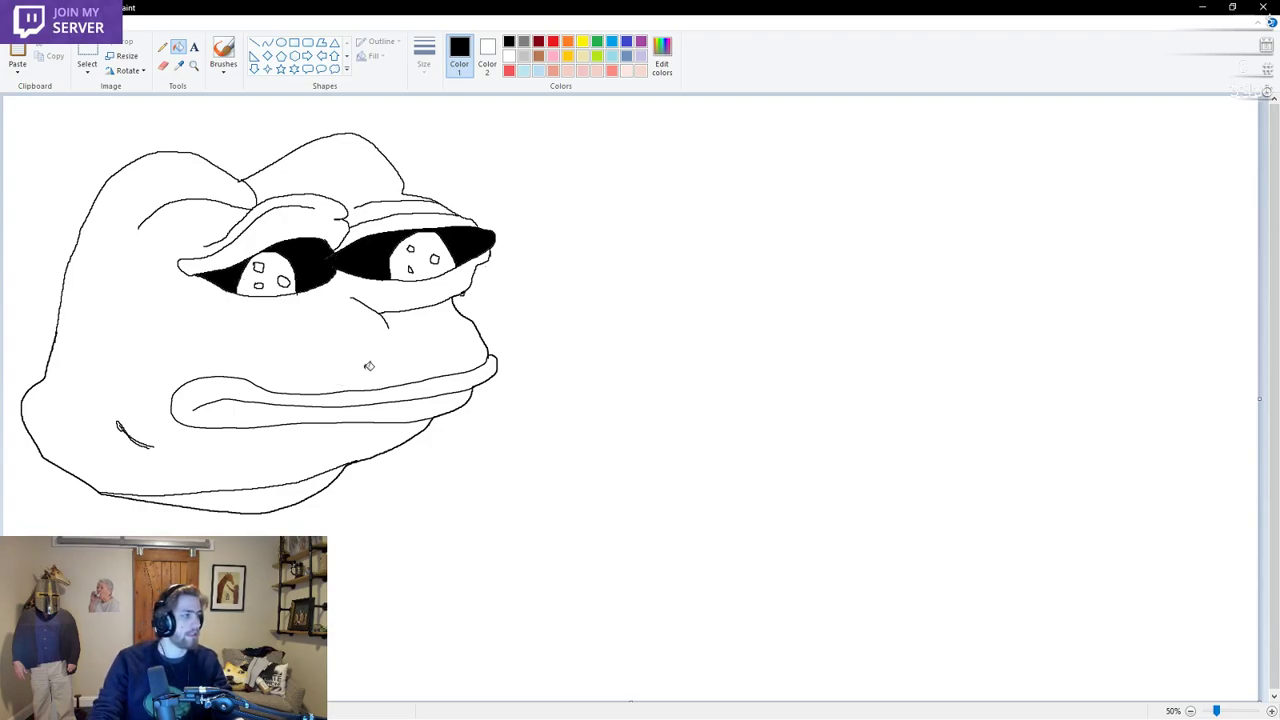
key(ctrl+z)
key(ctrl+z)
key(ctrl+z)
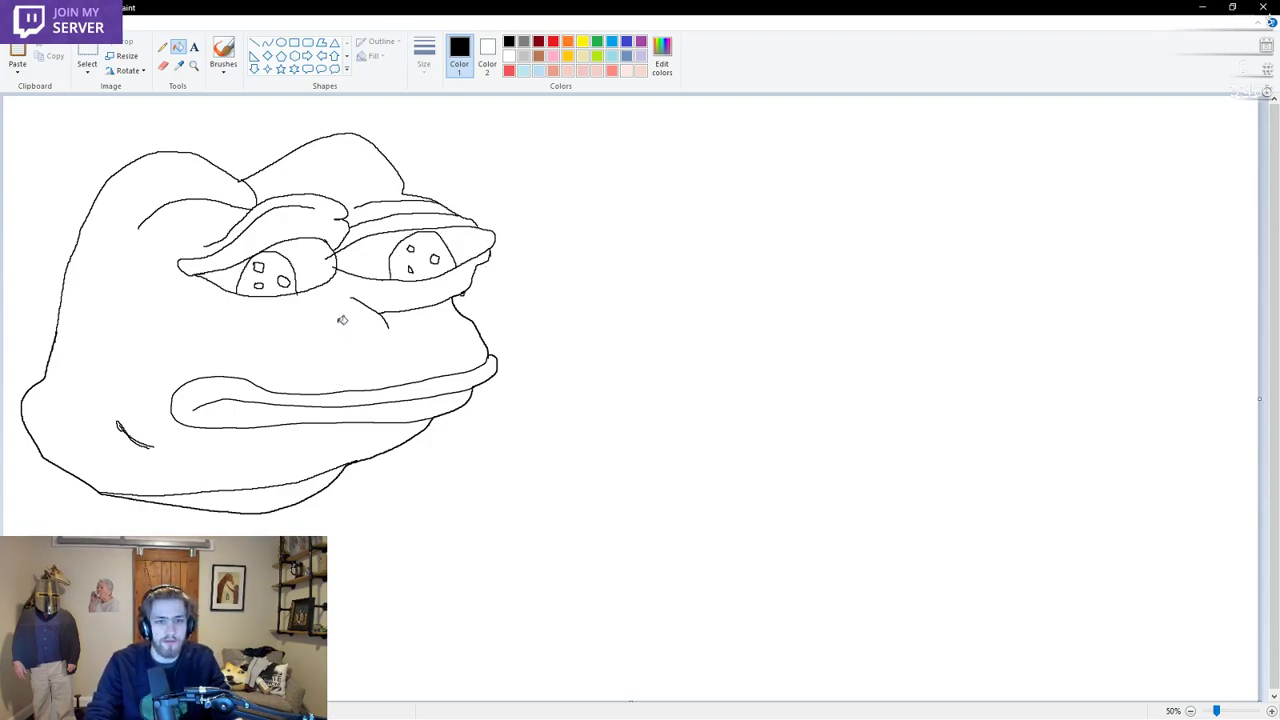
Fill both irises with solid black, leaving the small highlights white
click(287, 268)
click(403, 260)
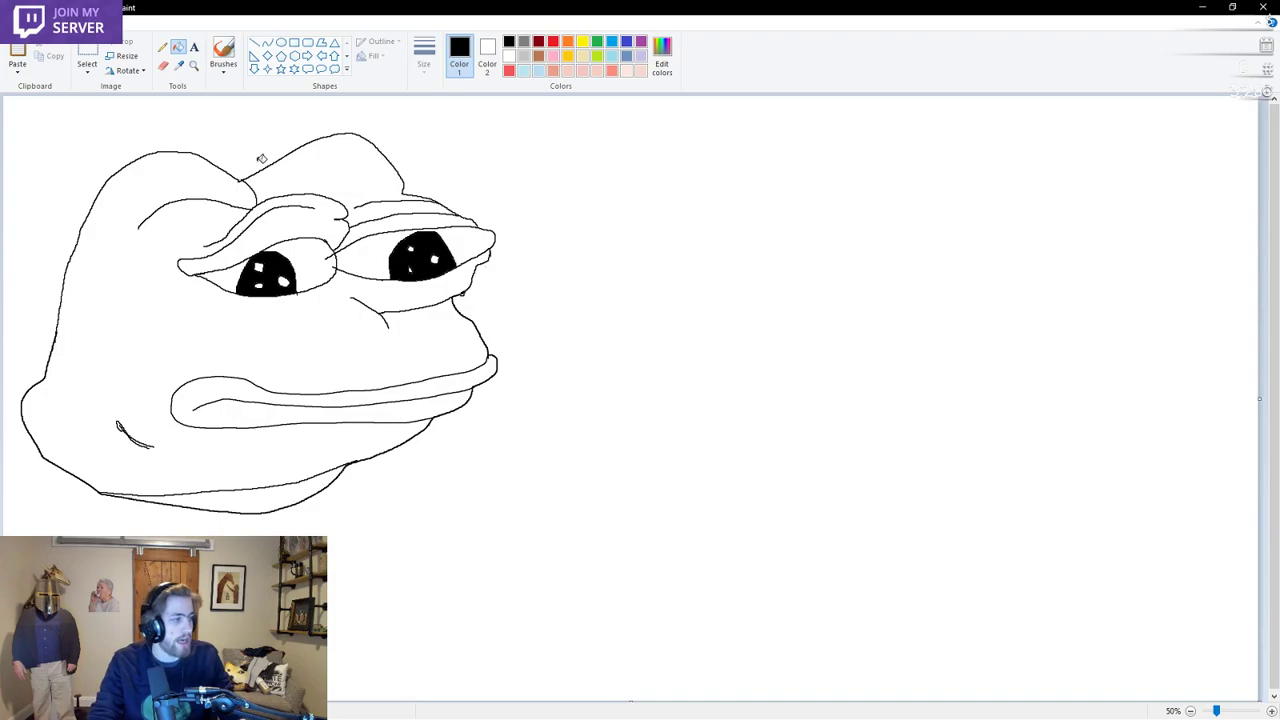
Mix a medium green of RGB 57, 159, 43 and fill the main face, right brow and chin with it
click(223, 50)
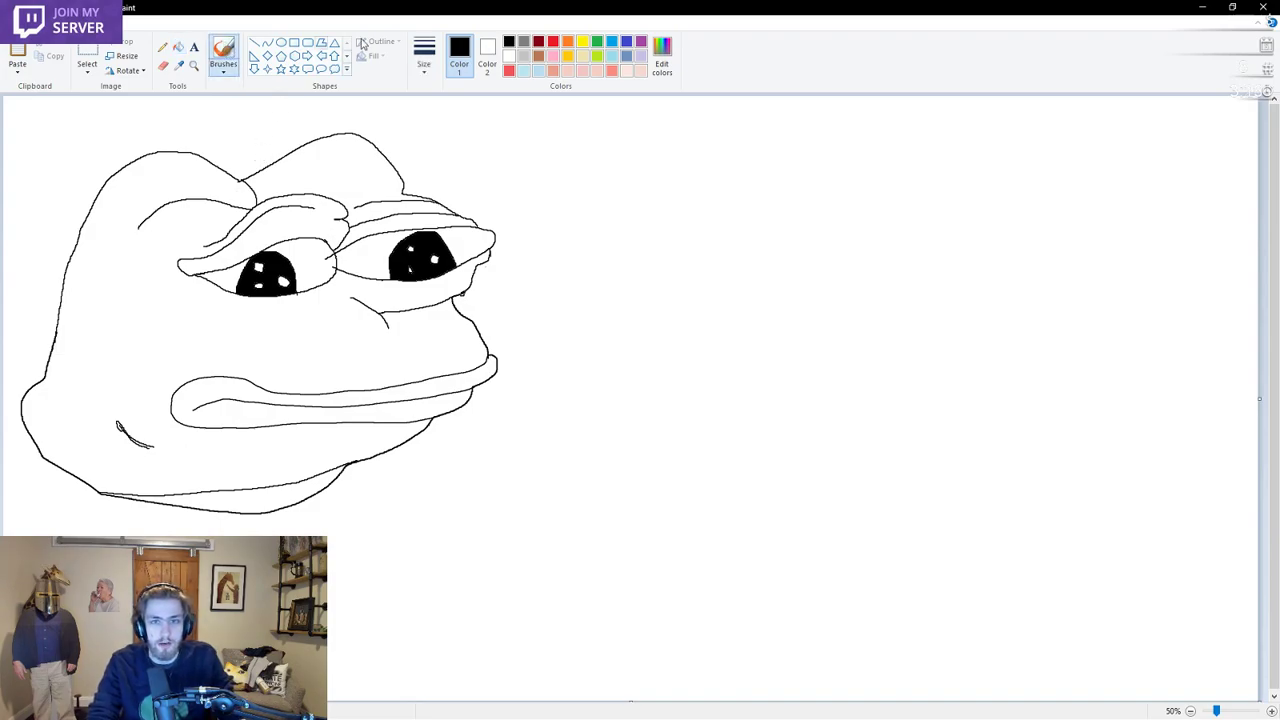
click(596, 42)
click(661, 52)
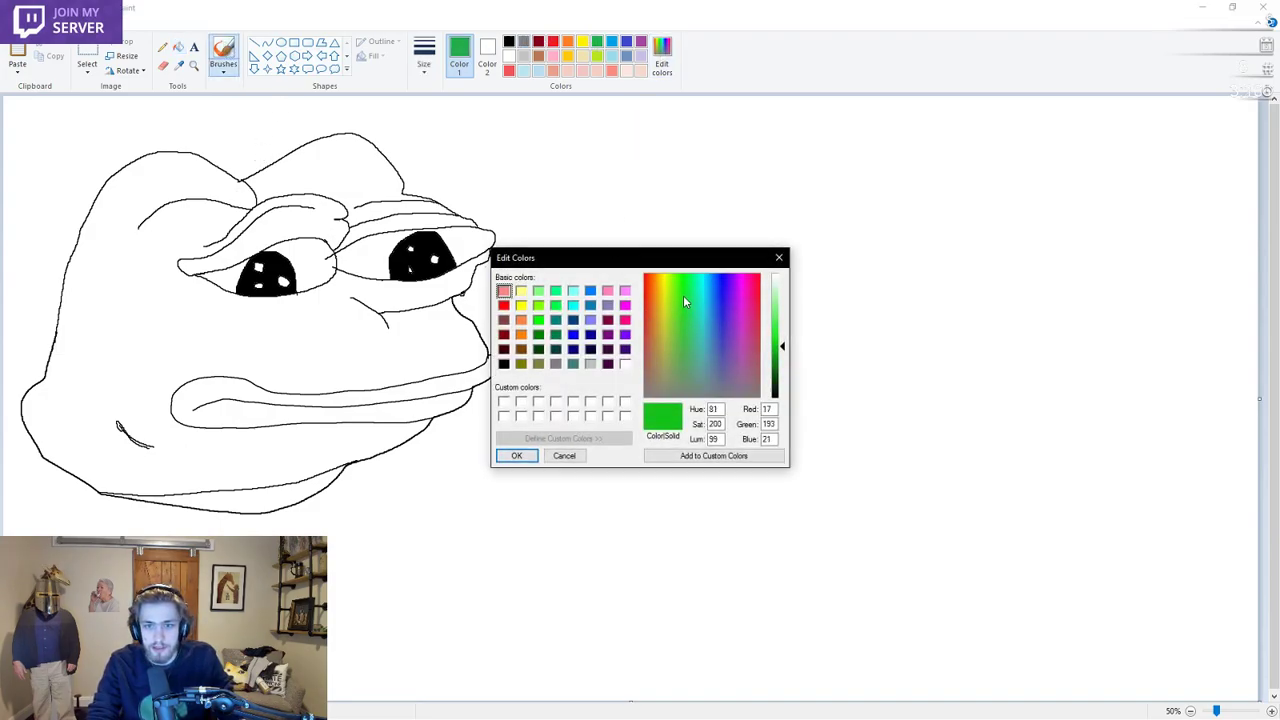
drag(683, 302, 680, 325)
click(517, 455)
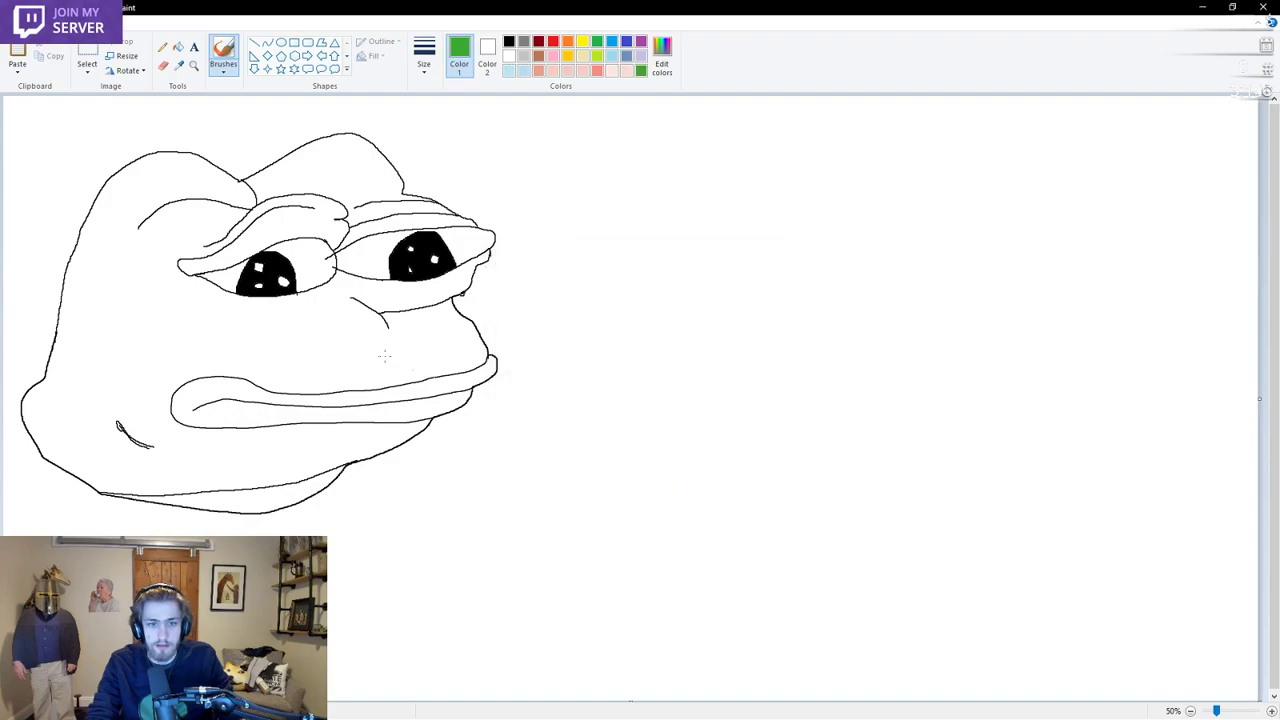
click(179, 48)
click(308, 328)
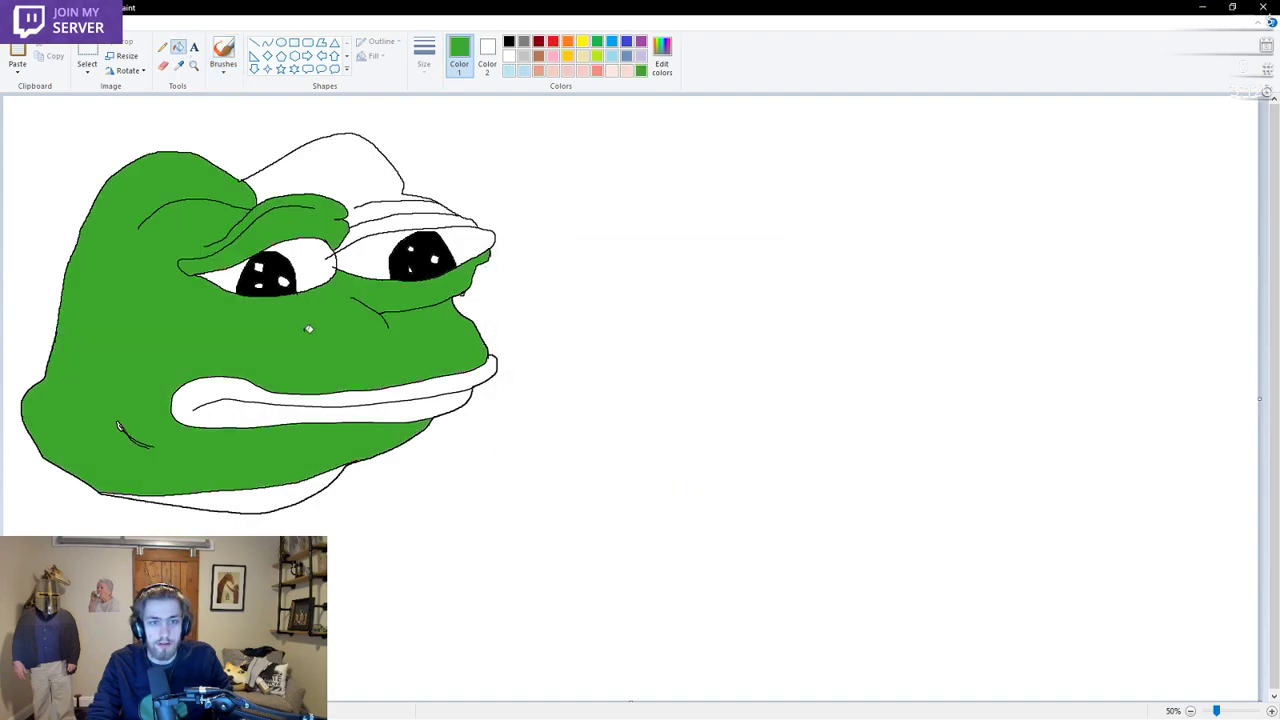
click(352, 180)
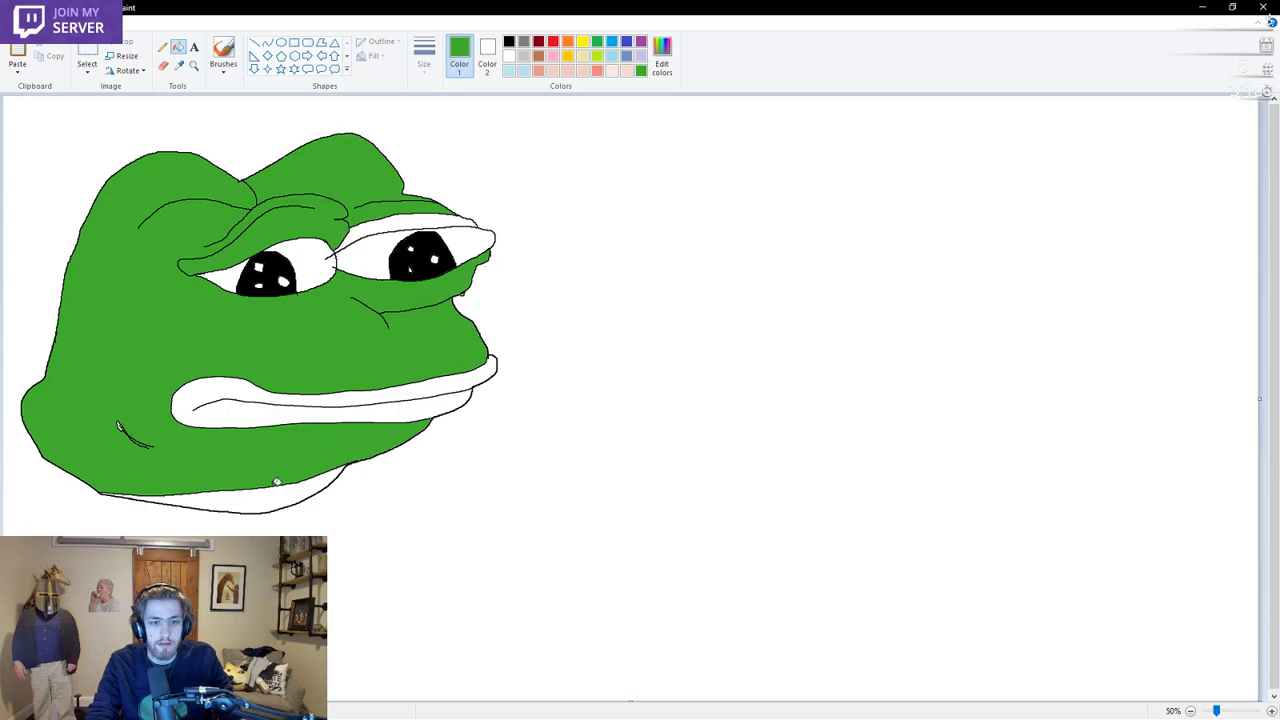
click(266, 492)
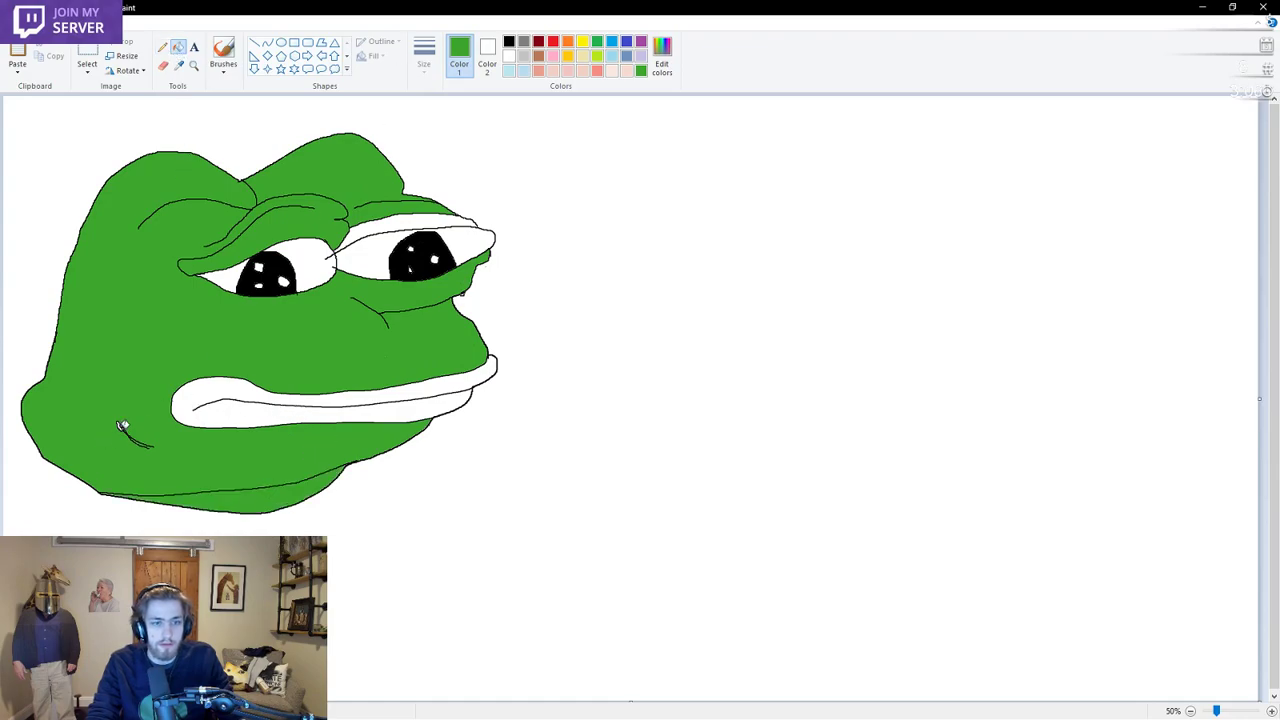
Darken the green to RGB 53, 148, 39 and refill the main face area
click(662, 58)
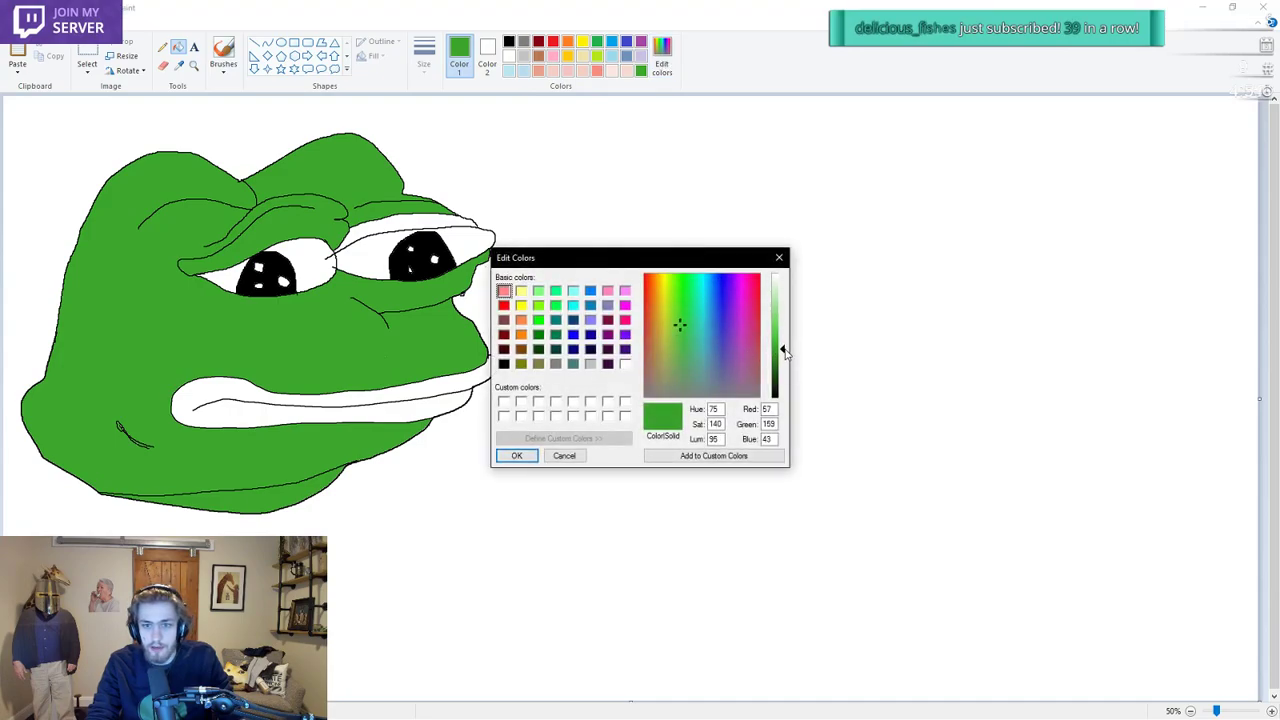
click(517, 455)
click(396, 348)
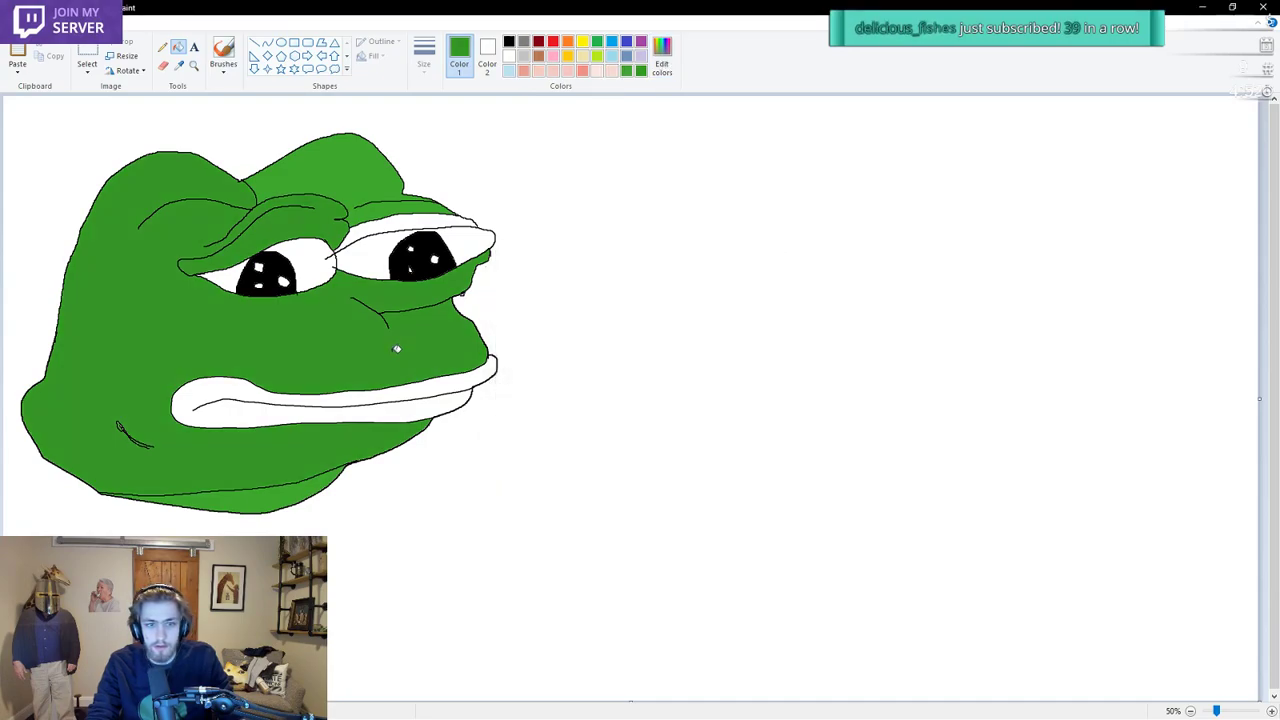
Darken the green to RGB 47, 132, 34 and fill the face, chin, right brow and right upper eyelid
click(667, 76)
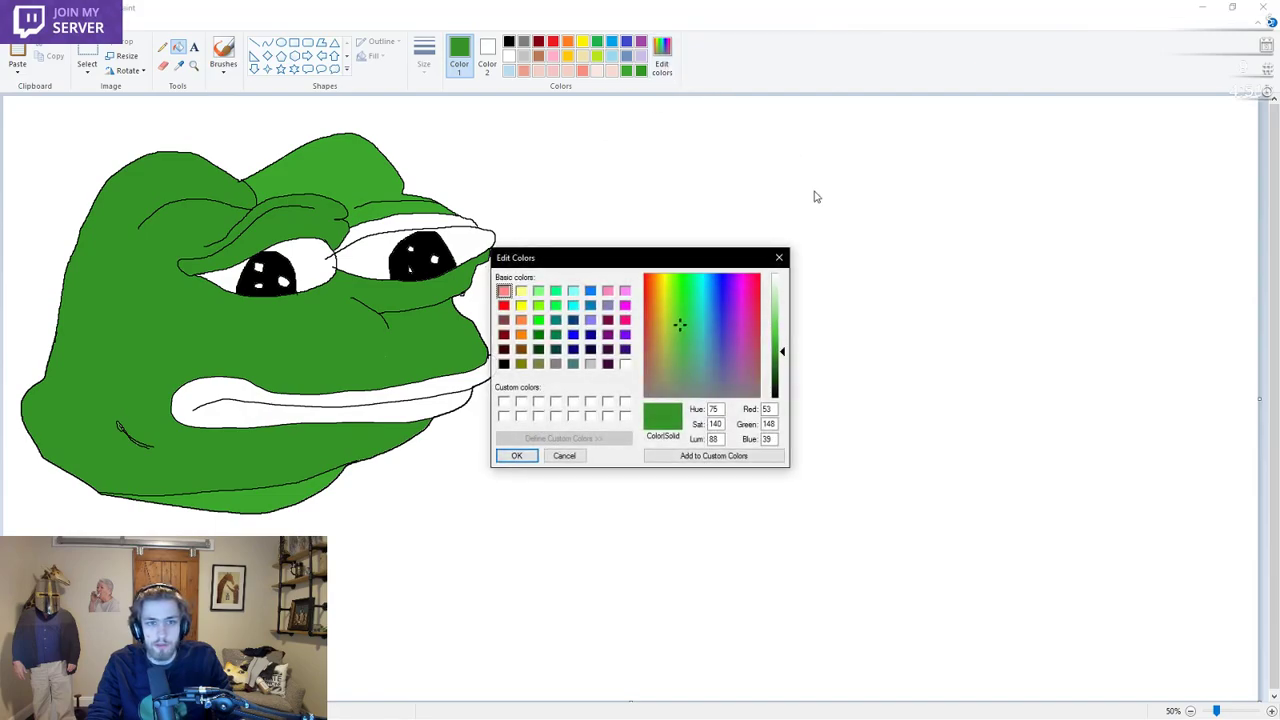
drag(785, 342, 784, 363)
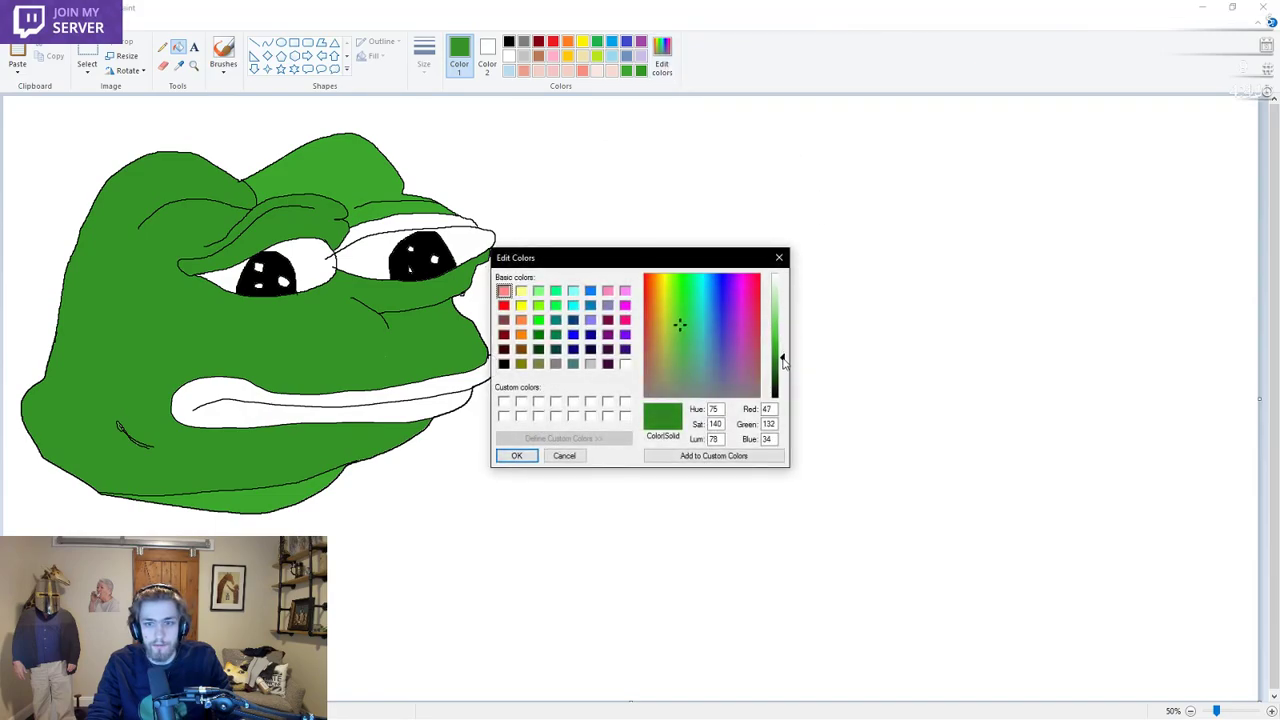
click(520, 456)
click(323, 331)
click(281, 494)
click(366, 166)
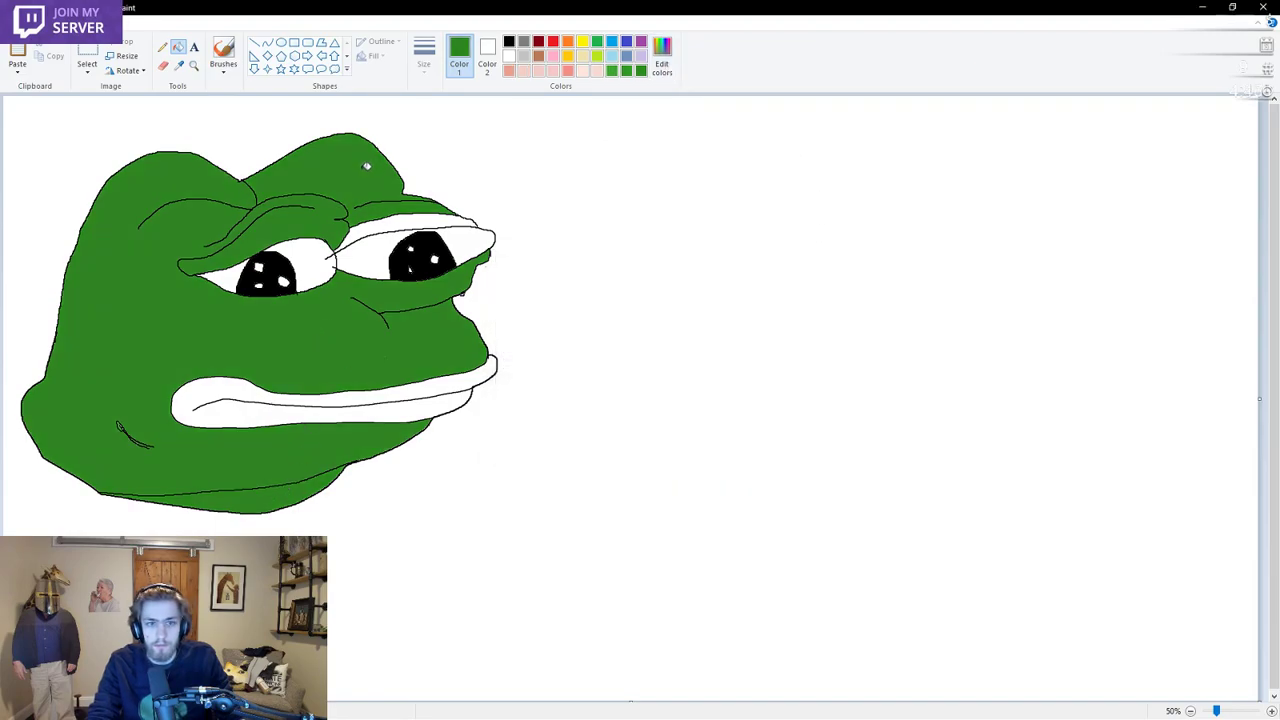
click(122, 429)
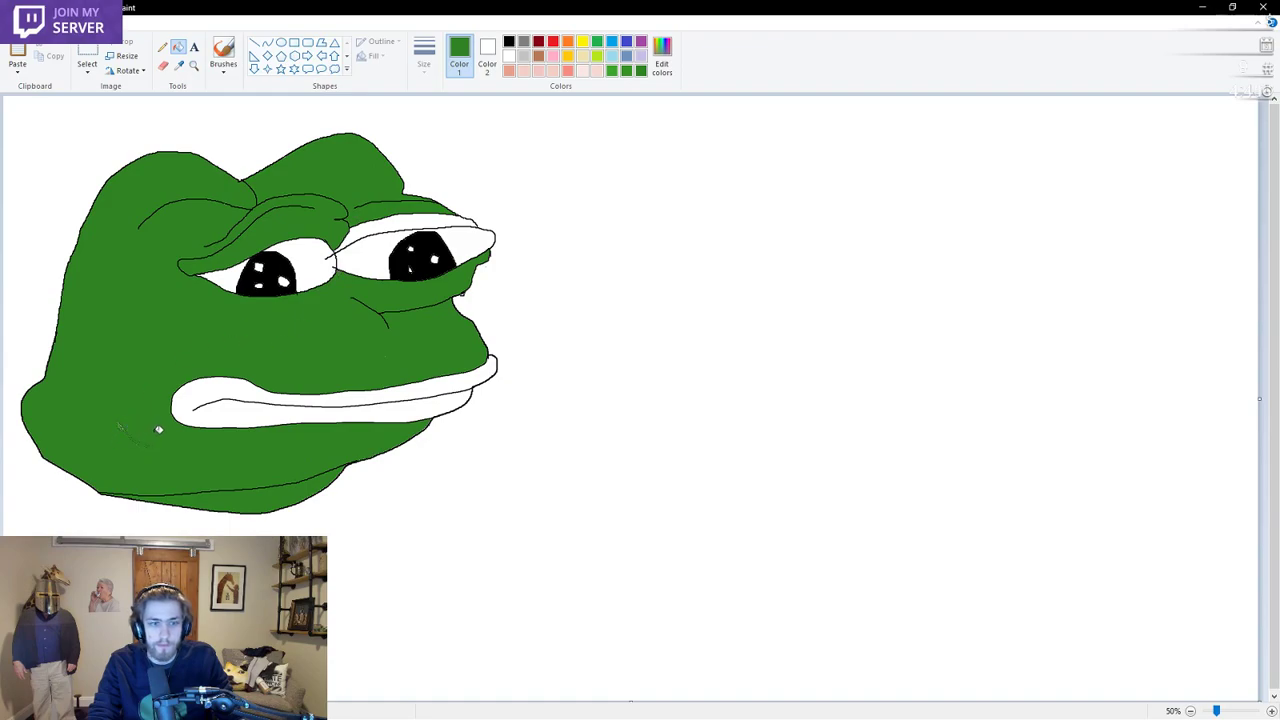
key(ctrl+z)
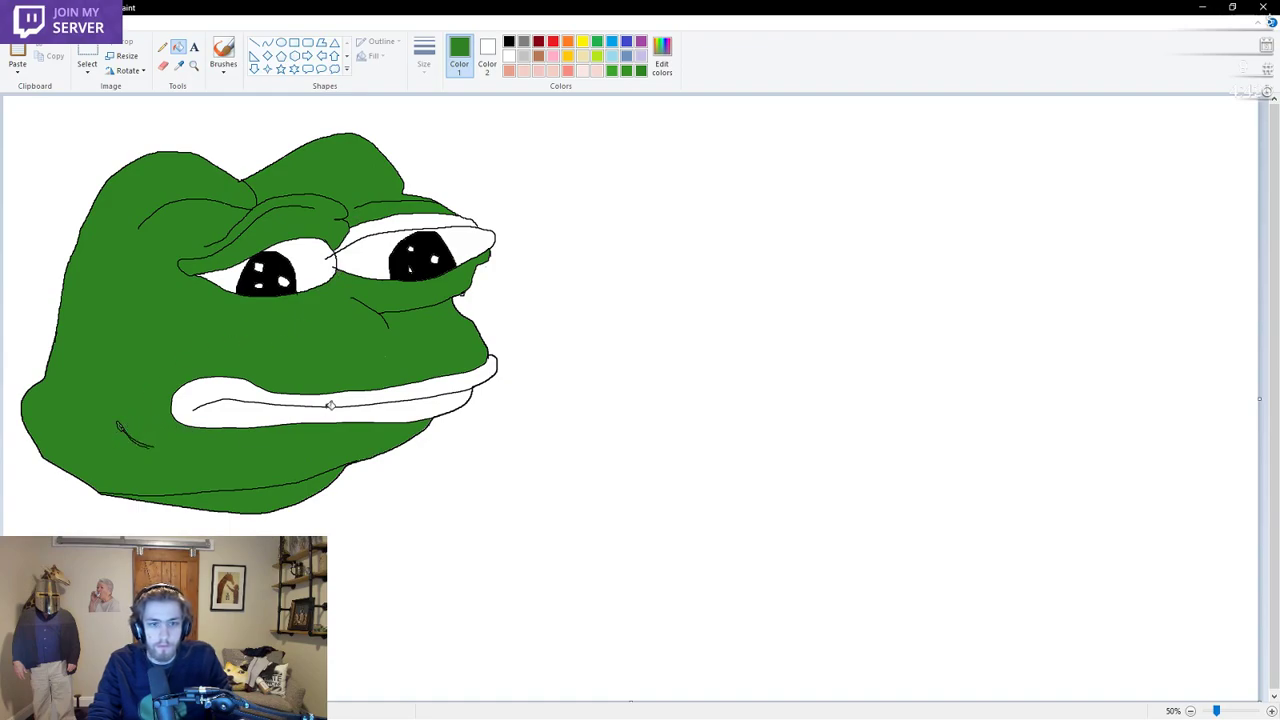
click(388, 227)
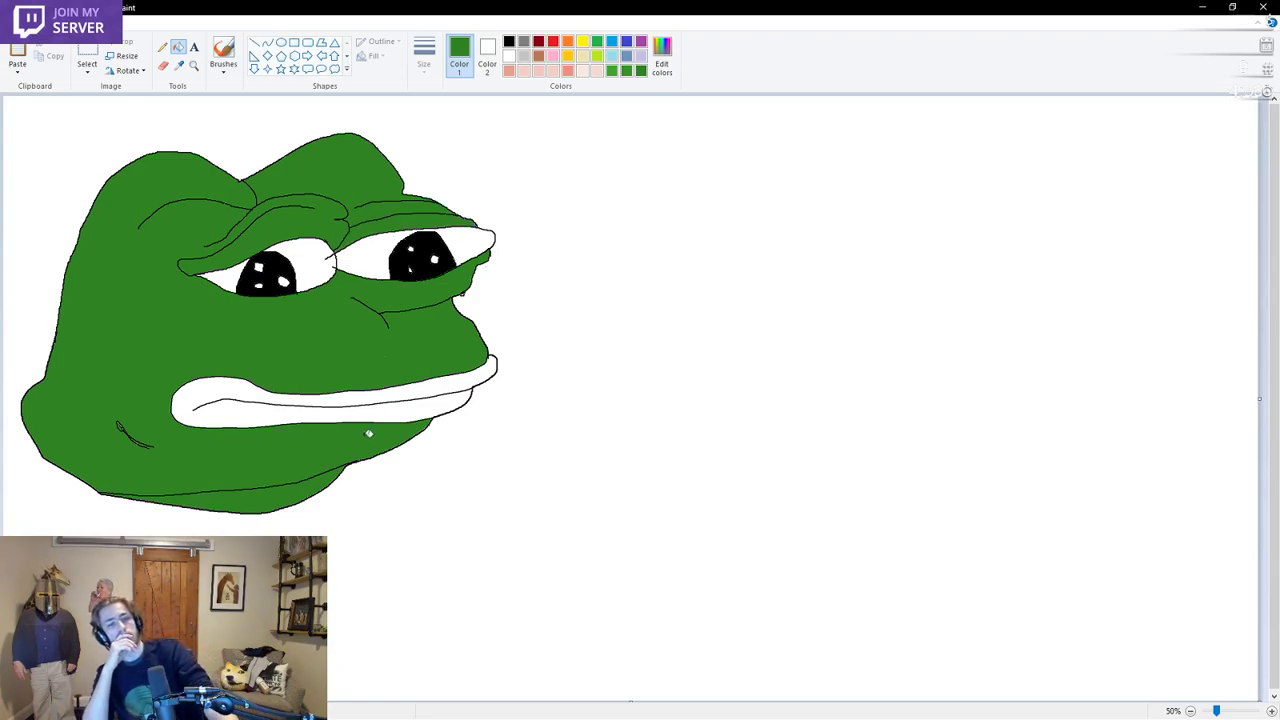
Mix a deep green of RGB 28, 102, 33 and refill the face, right brow, right upper eyelid and chin
click(662, 55)
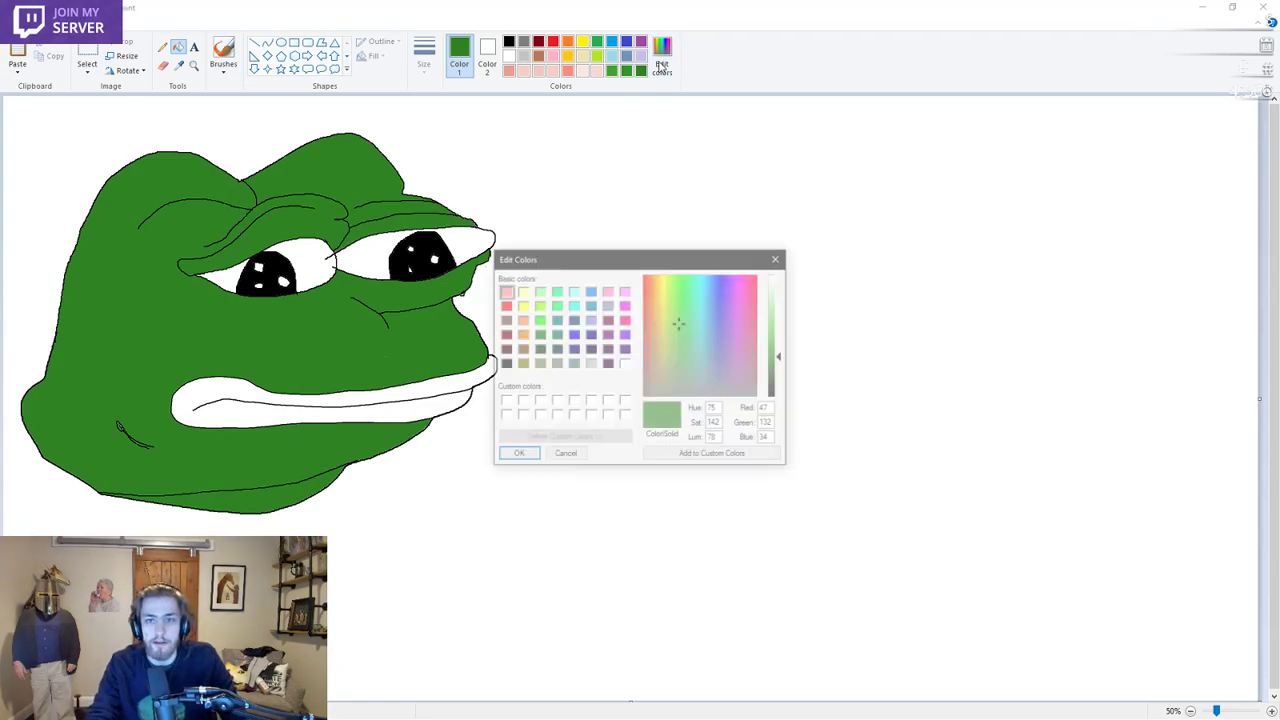
click(680, 325)
click(684, 324)
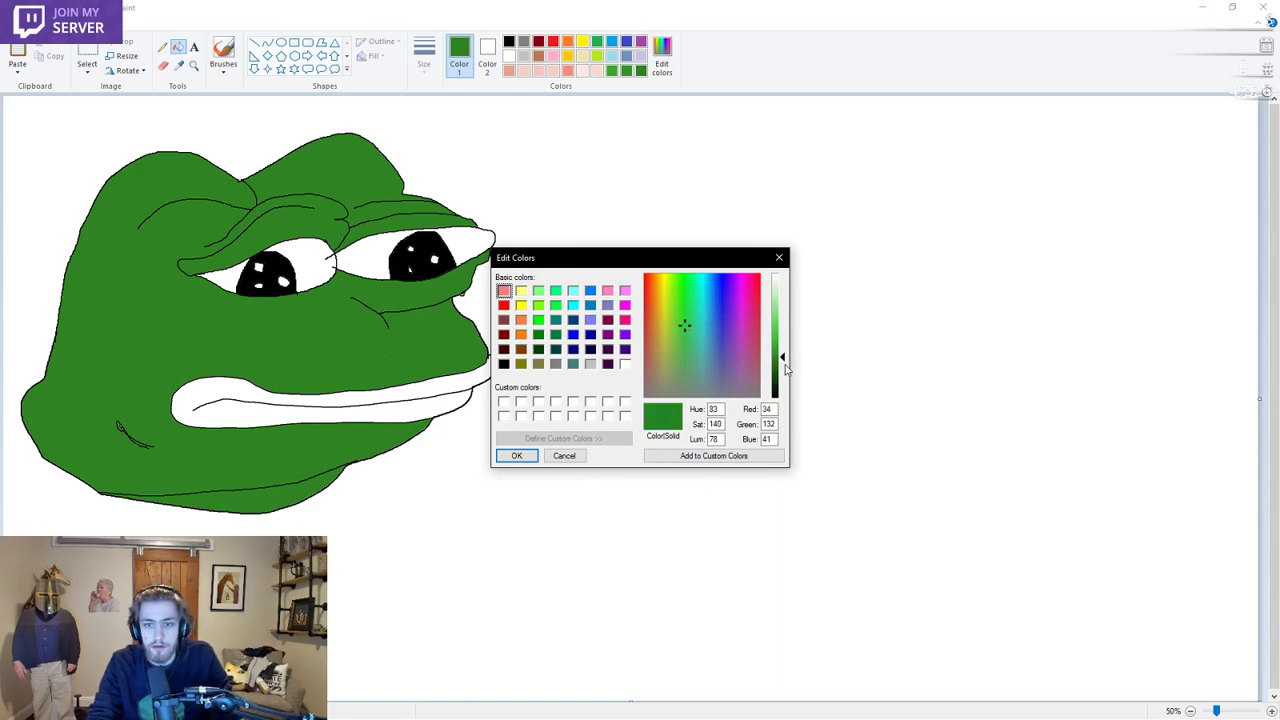
drag(786, 370, 780, 372)
click(516, 455)
click(378, 328)
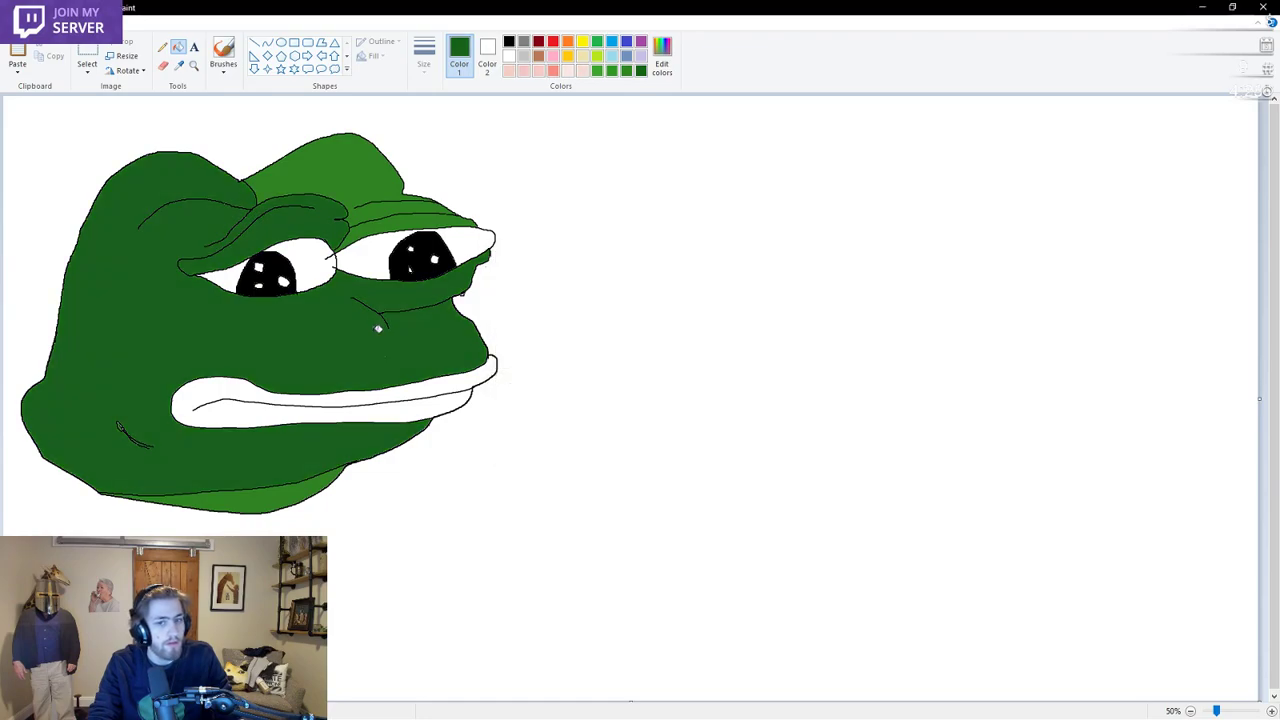
click(339, 173)
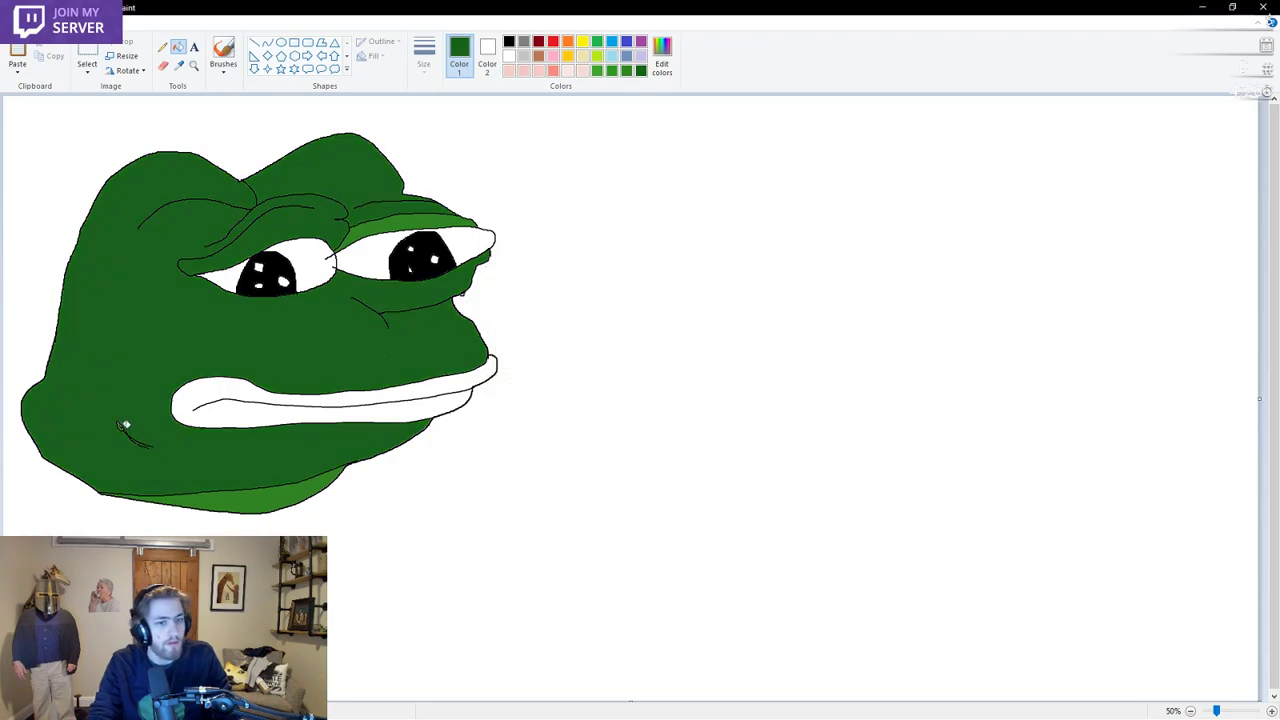
click(124, 425)
key(ctrl+z)
click(253, 502)
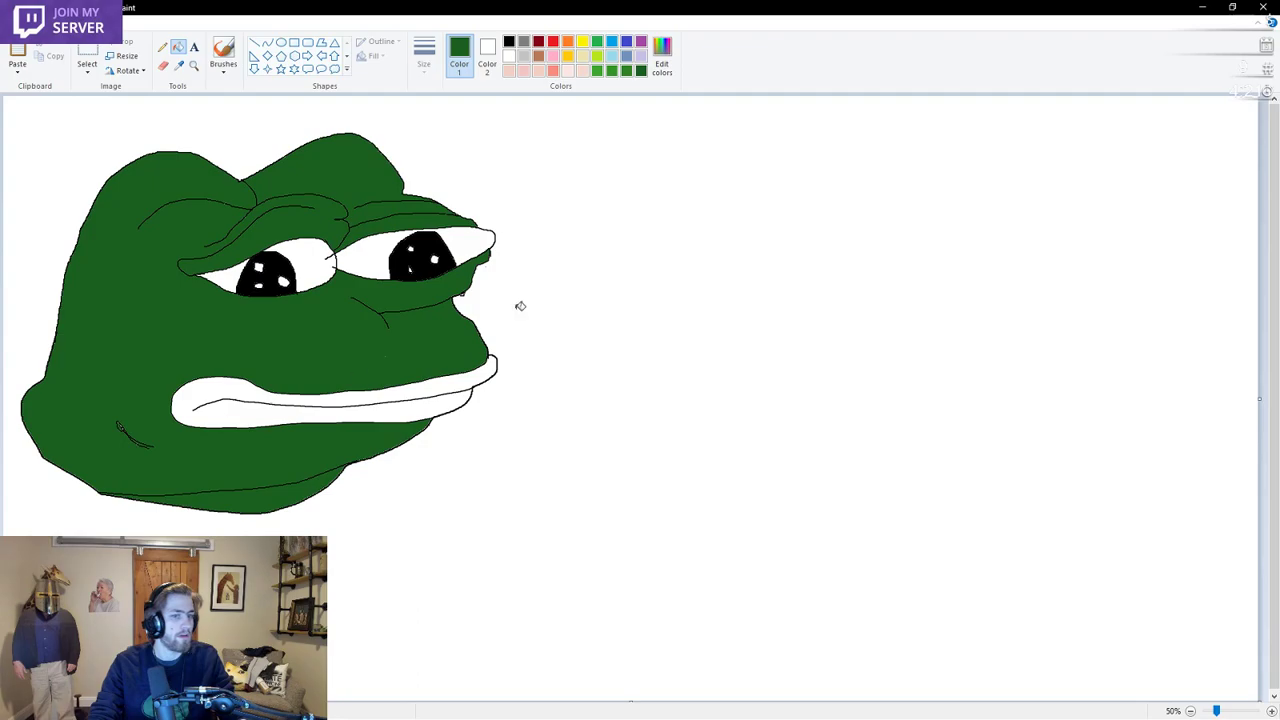
Reconfirm the deep green in the color editor, try to refill the chin with it, and undo the fill
click(662, 55)
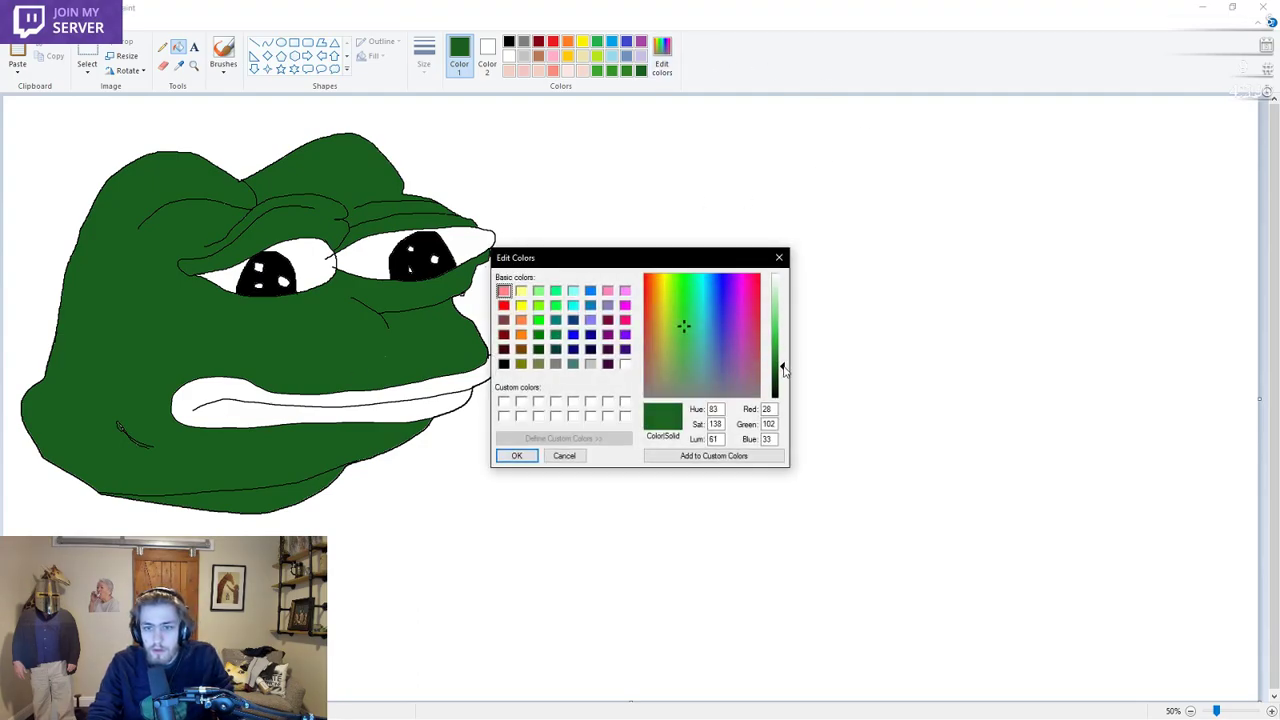
click(517, 455)
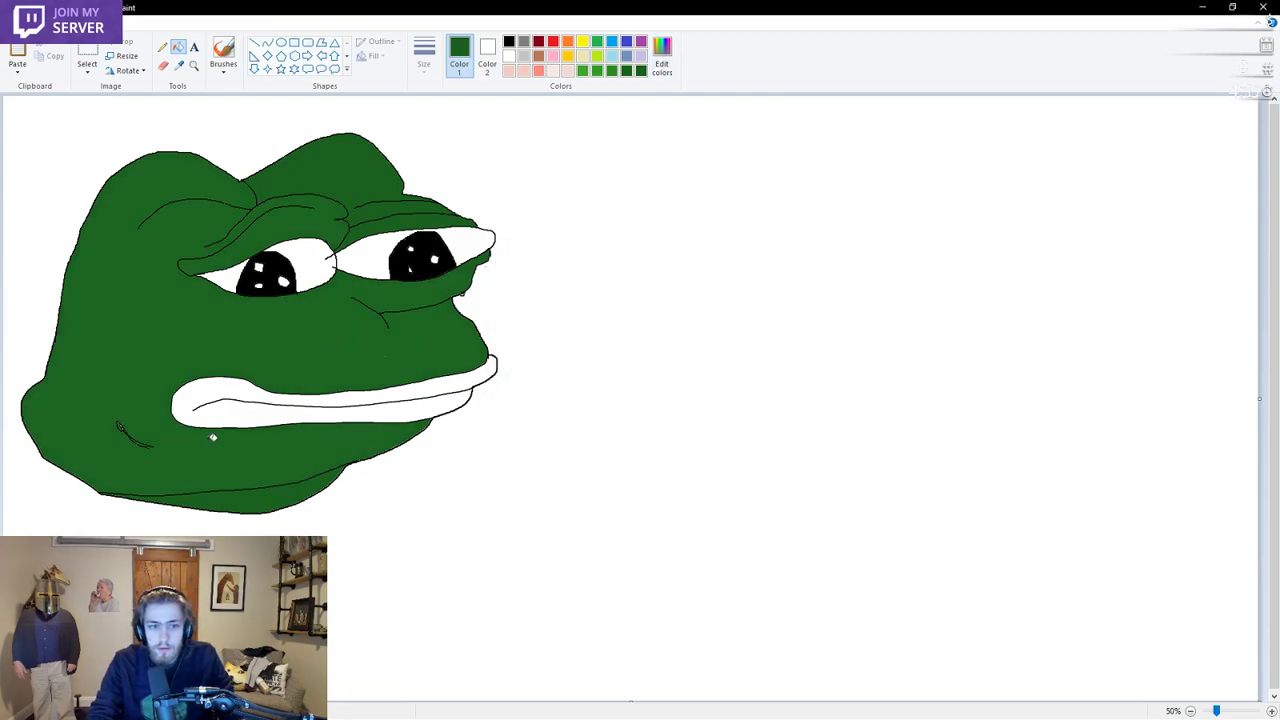
click(267, 513)
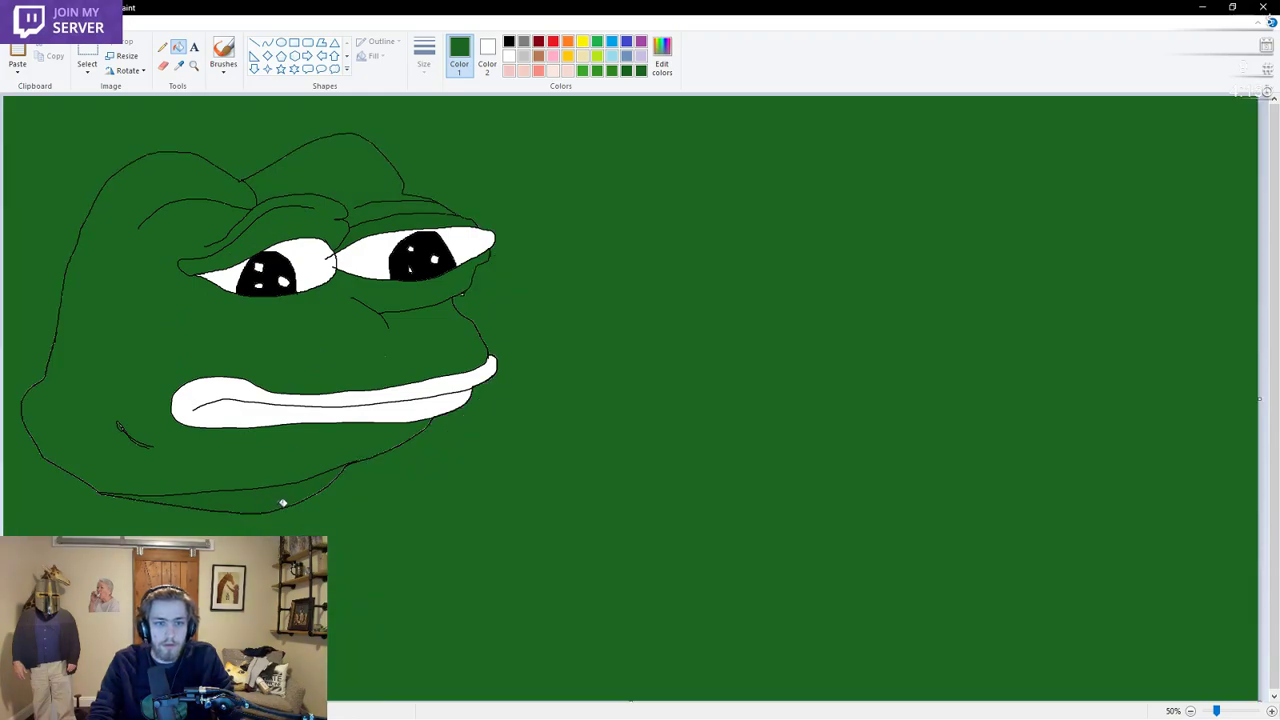
key(ctrl+z)
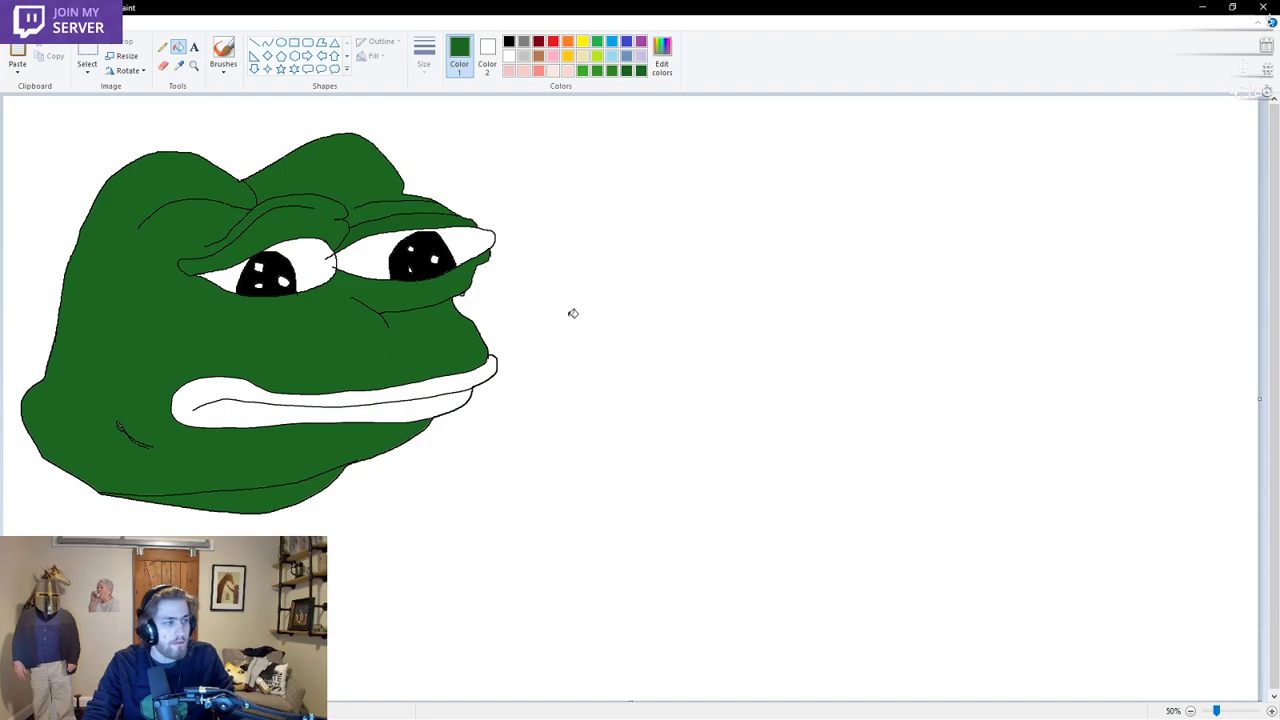
Shift the green to a yellower RGB 52, 102, 28 and refill the face, brows, chin and right upper eyelid
click(662, 55)
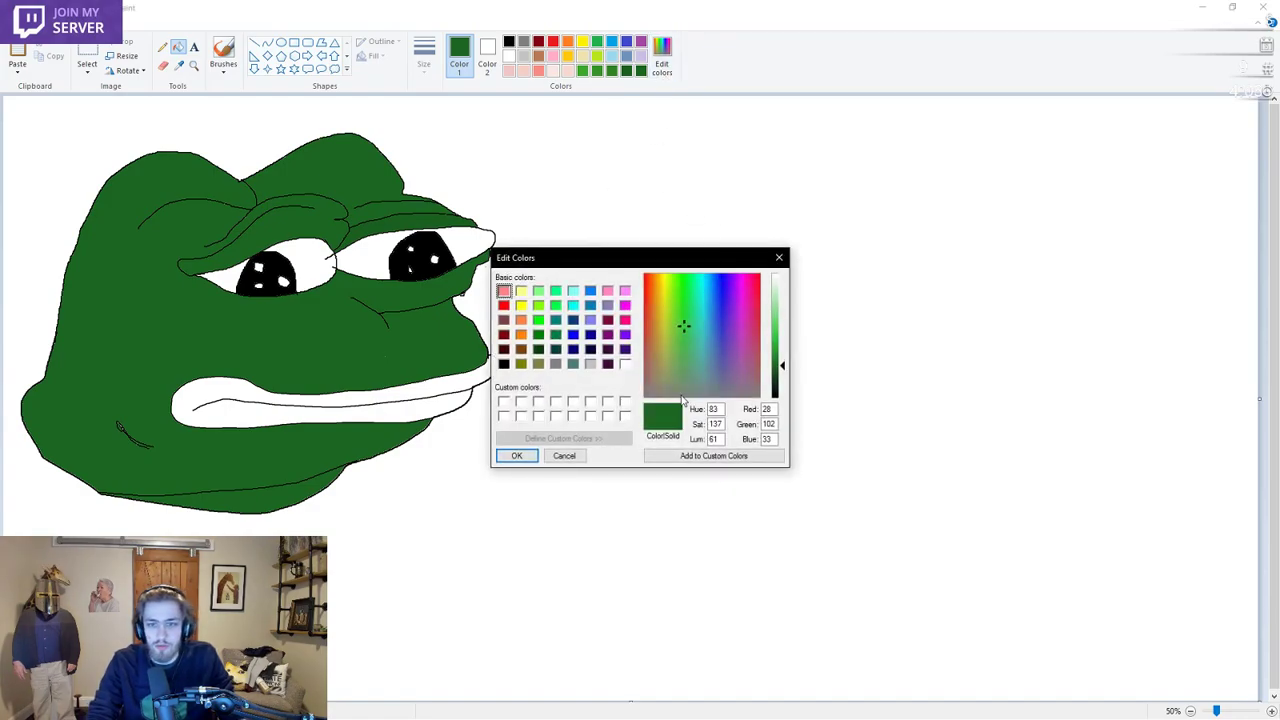
drag(687, 334, 694, 333)
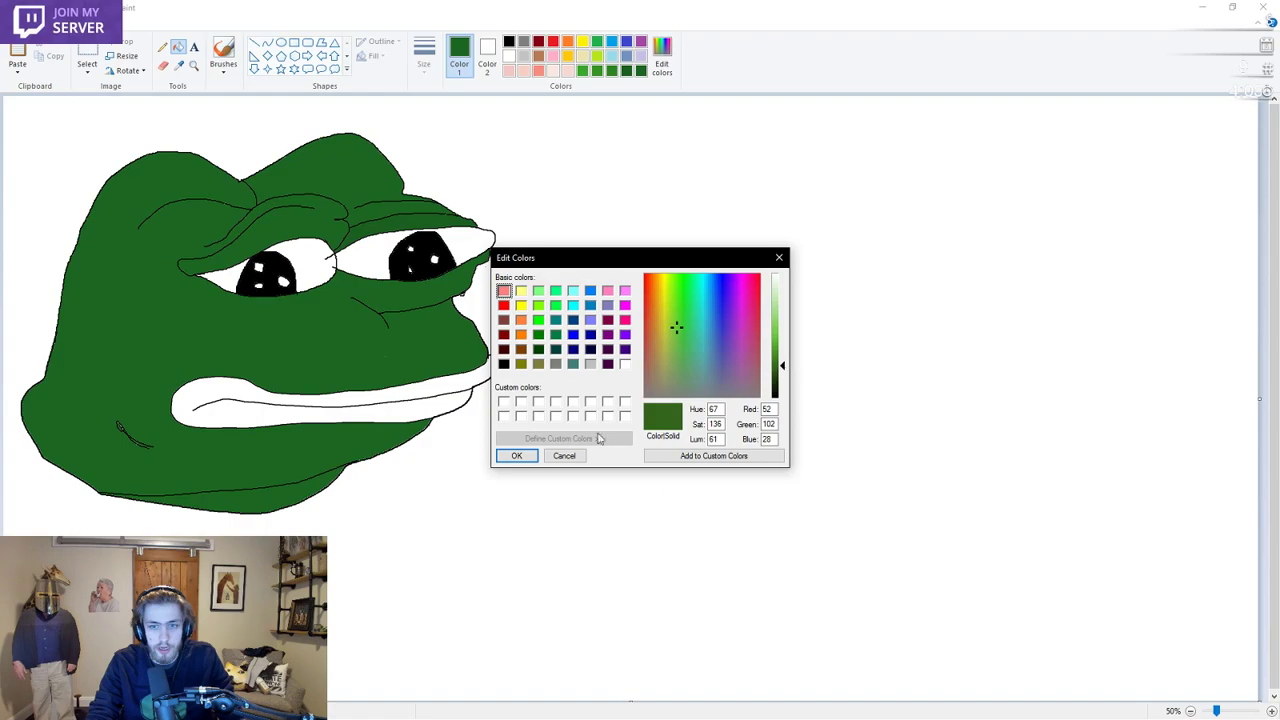
click(533, 456)
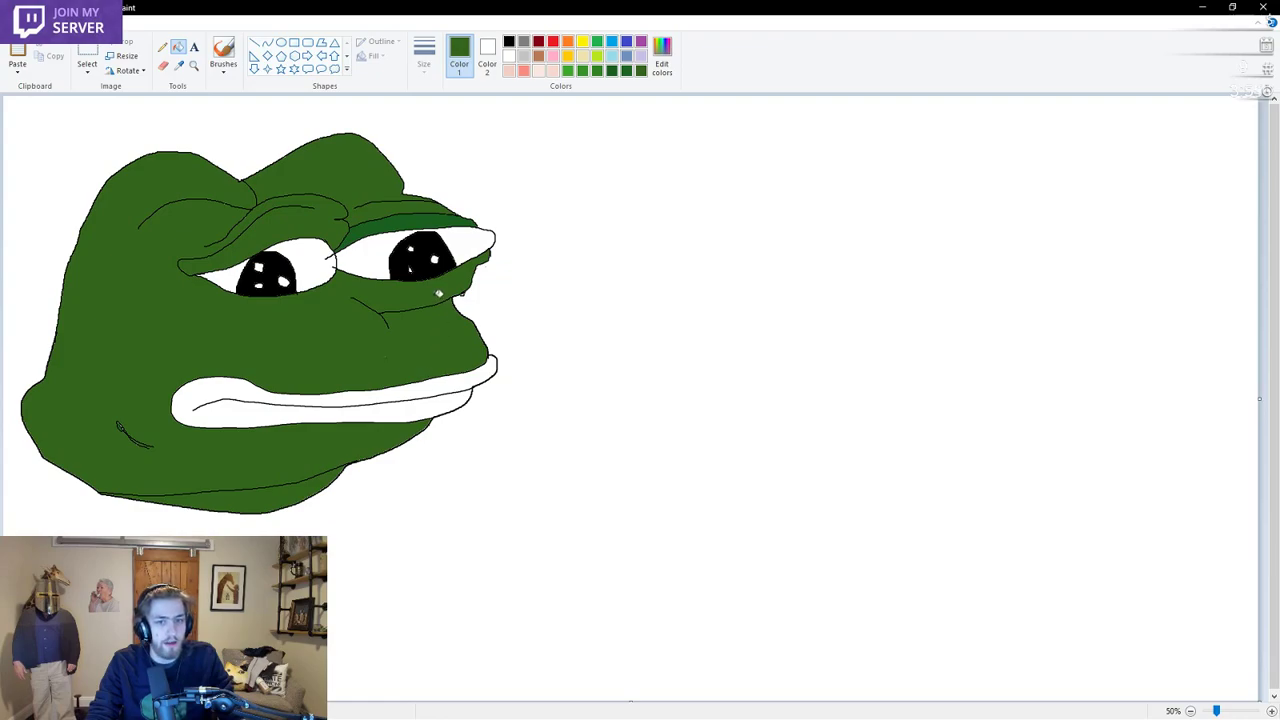
click(393, 224)
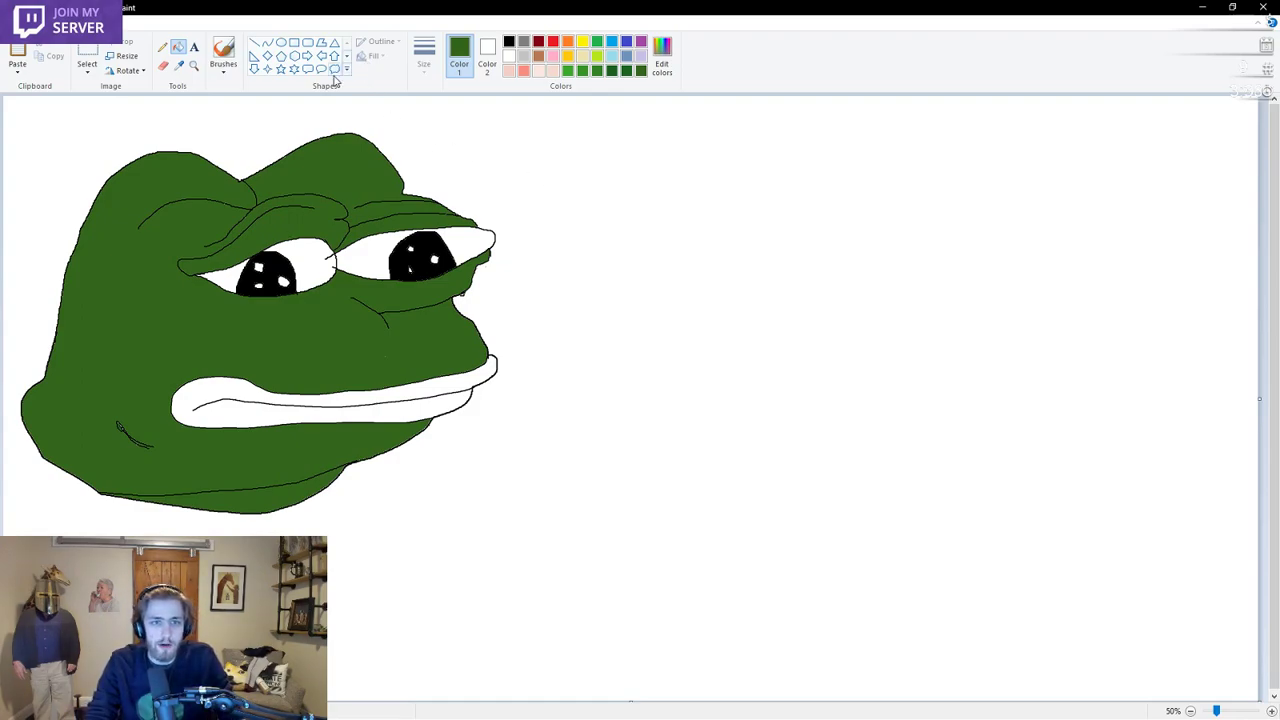
Save the current face green, RGB 52, 102, 28, as a custom color
click(661, 65)
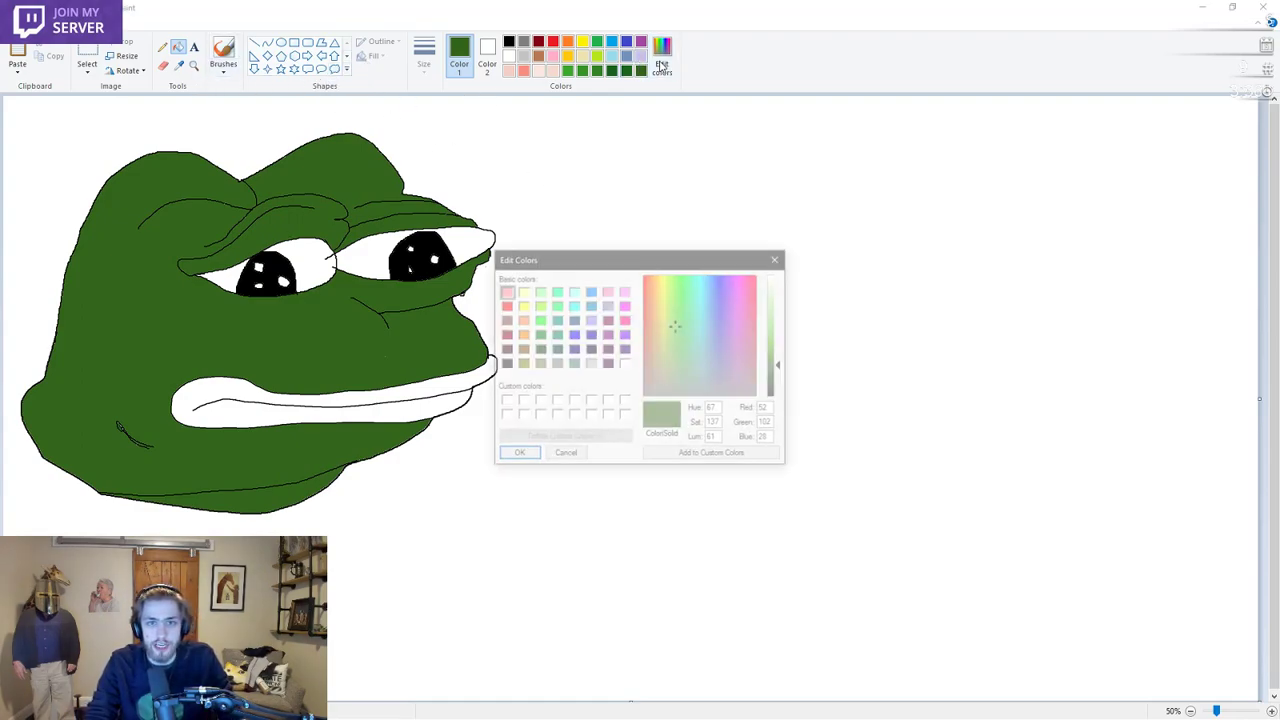
click(718, 457)
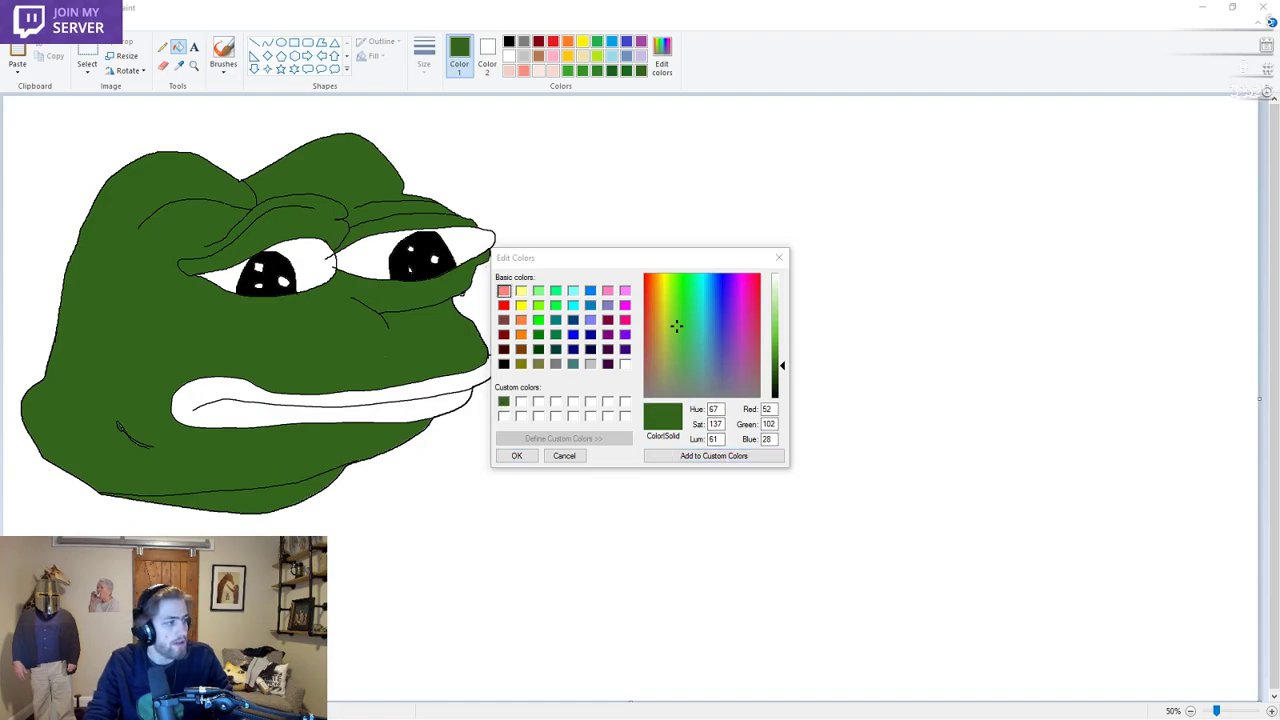
click(516, 455)
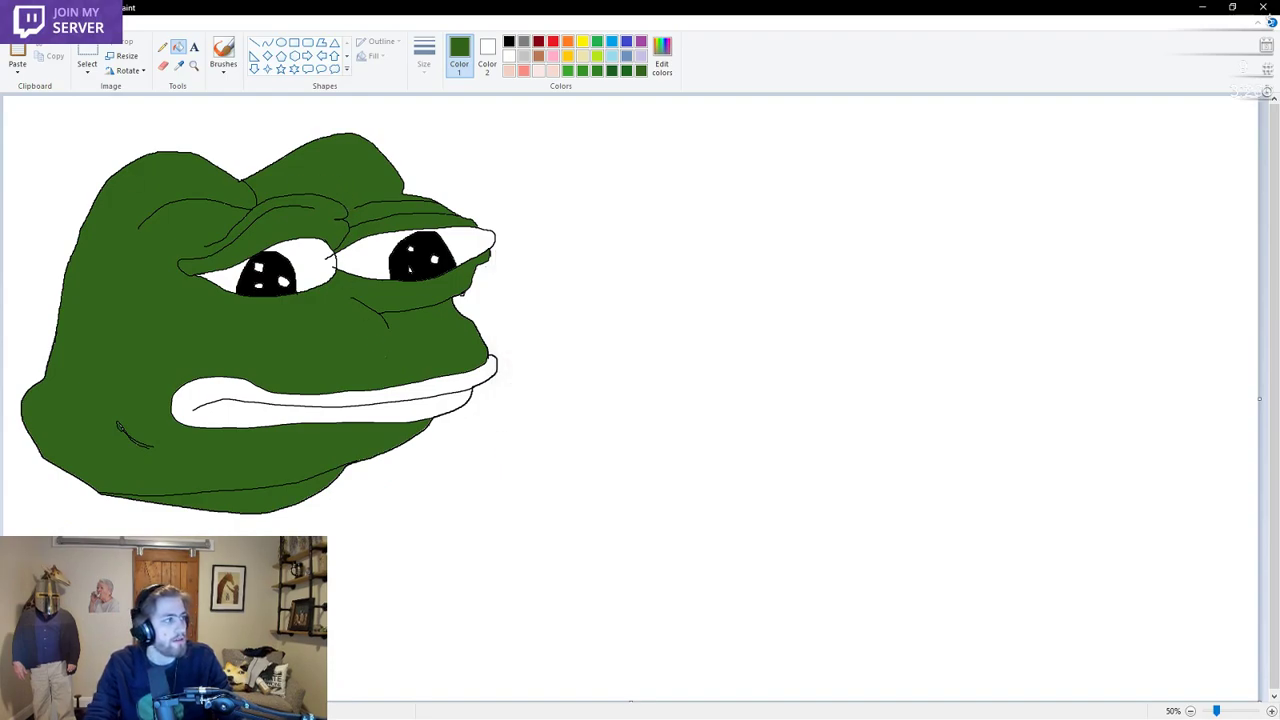
click(662, 55)
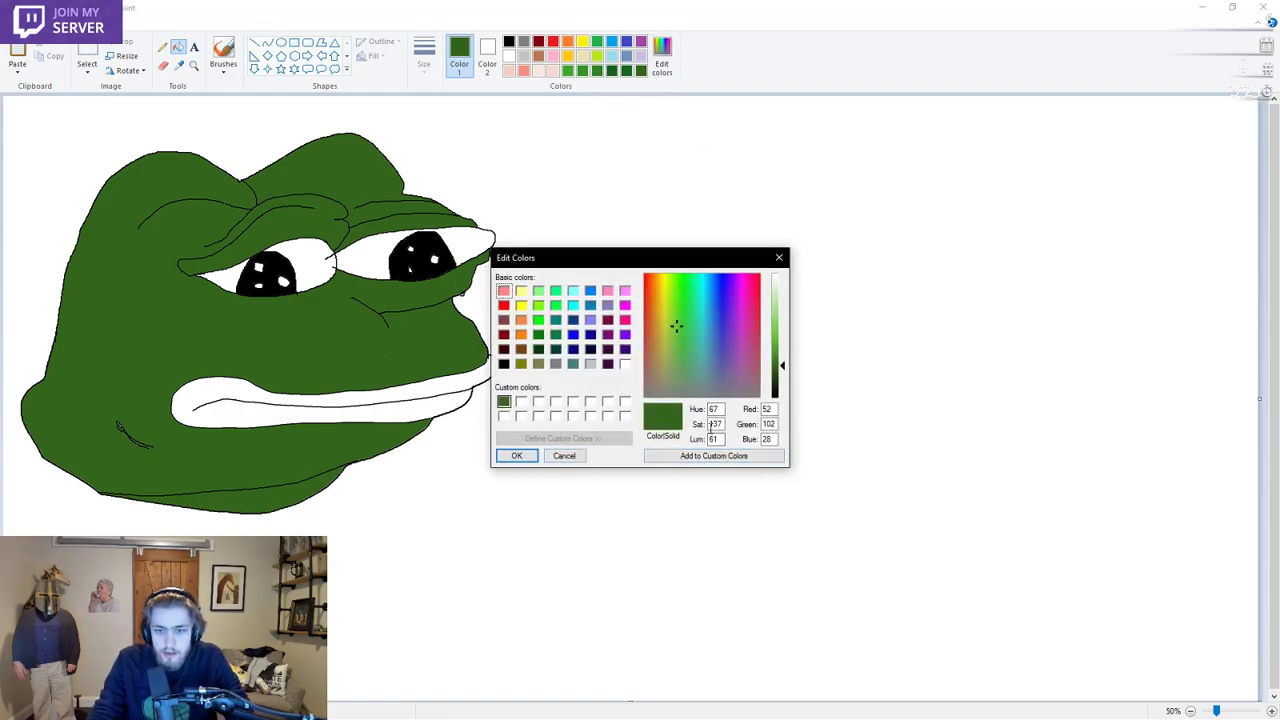
click(504, 401)
click(665, 456)
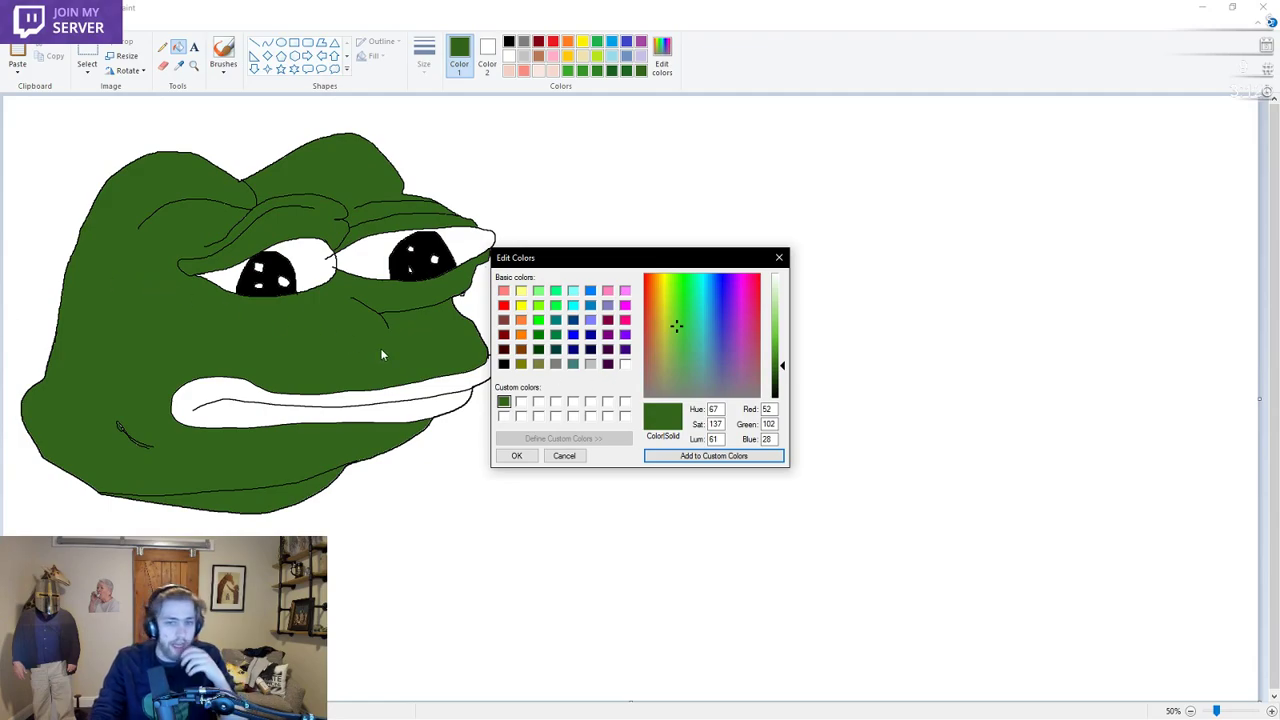
click(778, 252)
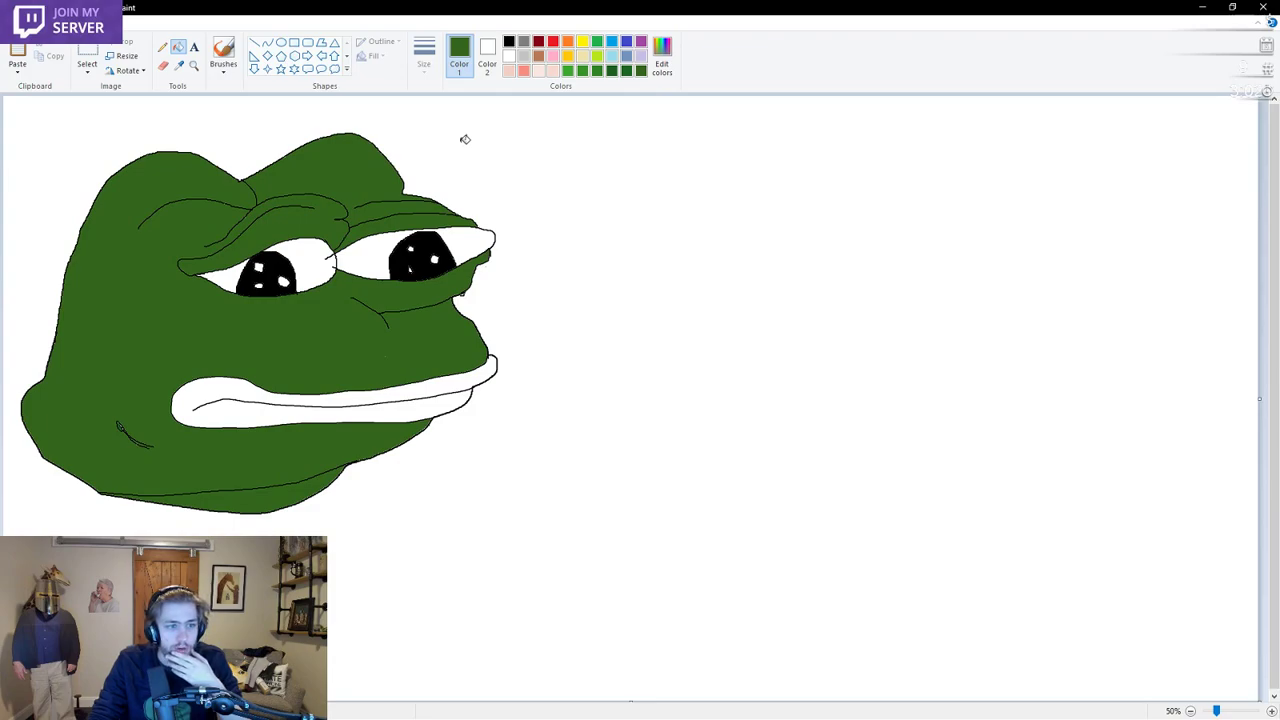
click(179, 66)
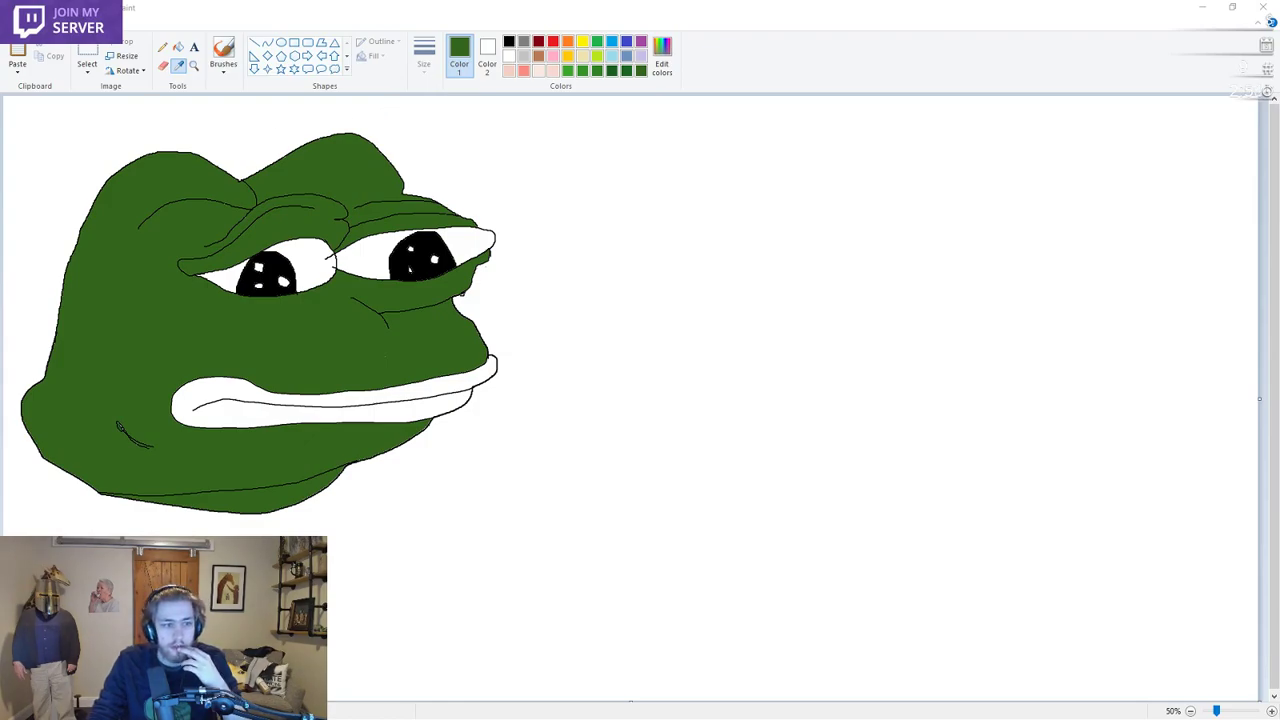
click(364, 186)
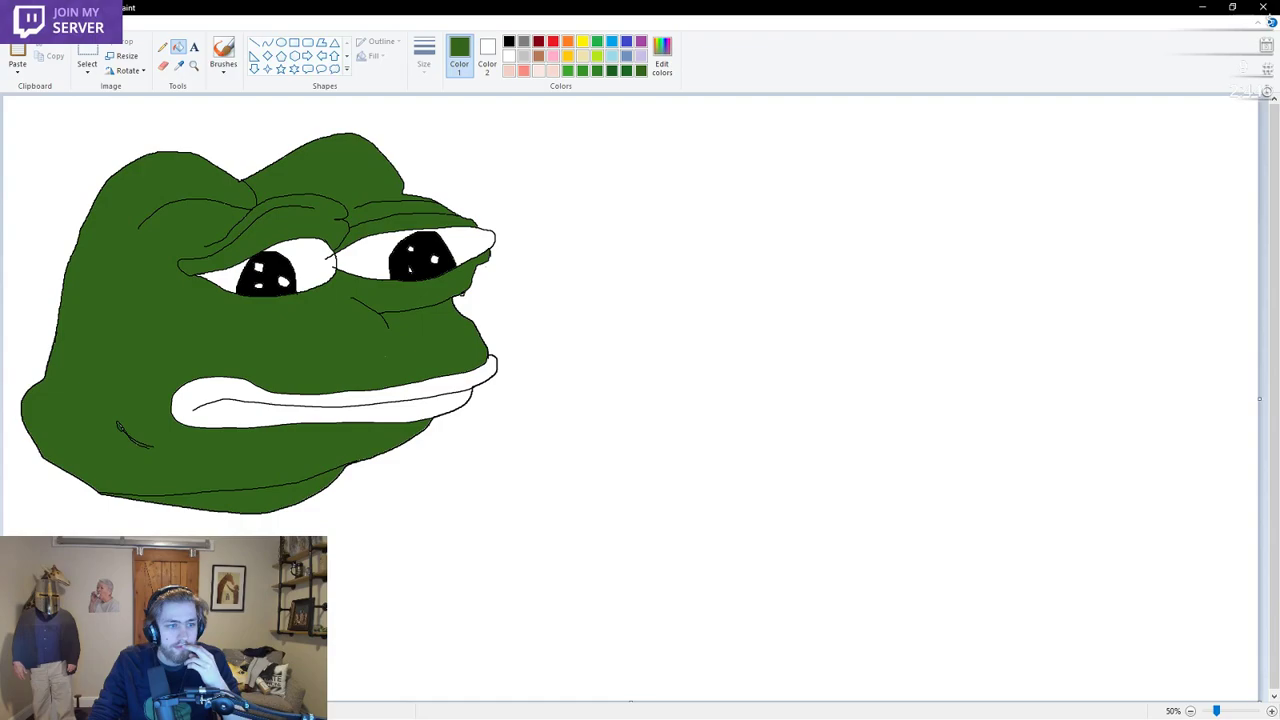
Choose the basic green of RGB 0, 128, 64 and refill the face, brows, chin and right upper eyelid with it
click(662, 55)
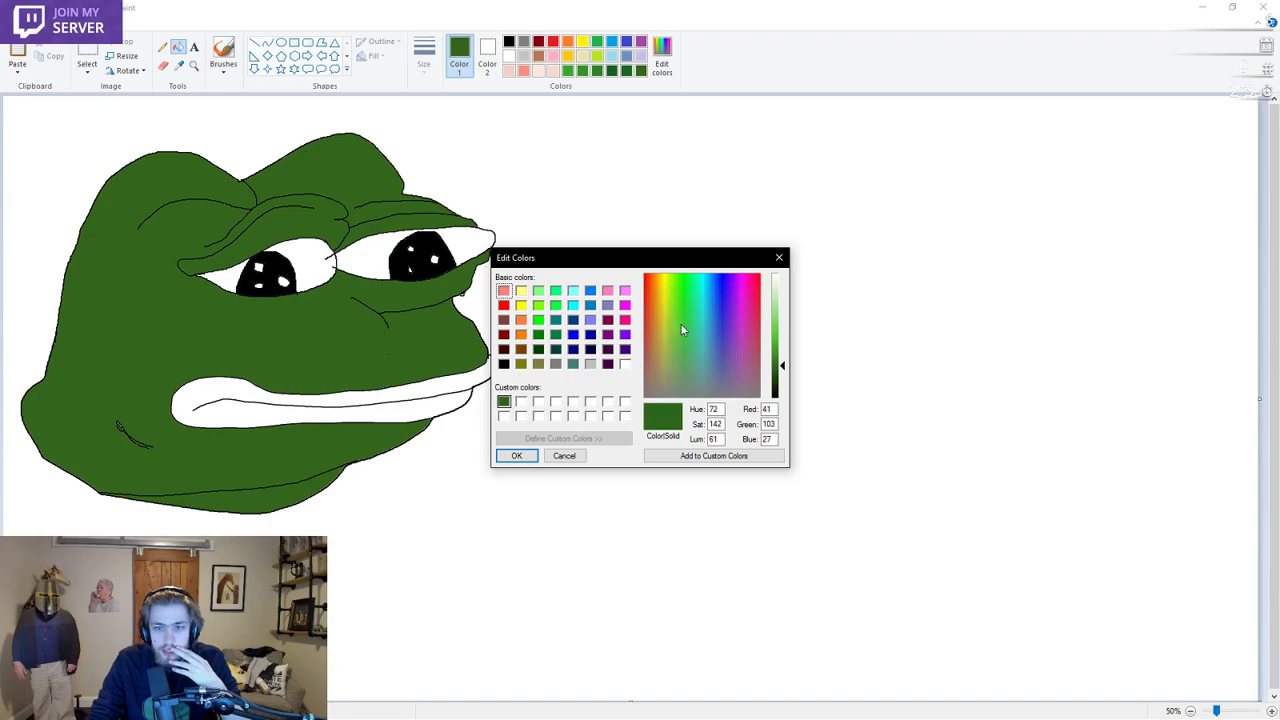
click(555, 334)
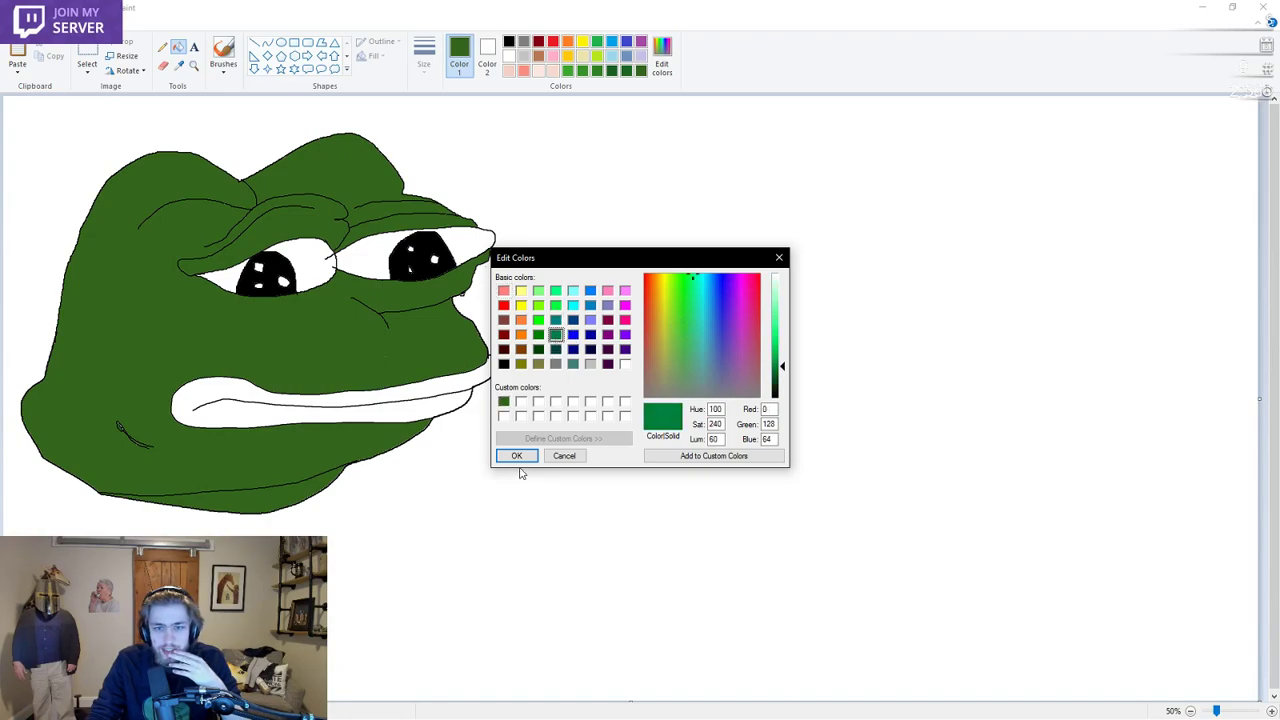
click(517, 455)
click(402, 339)
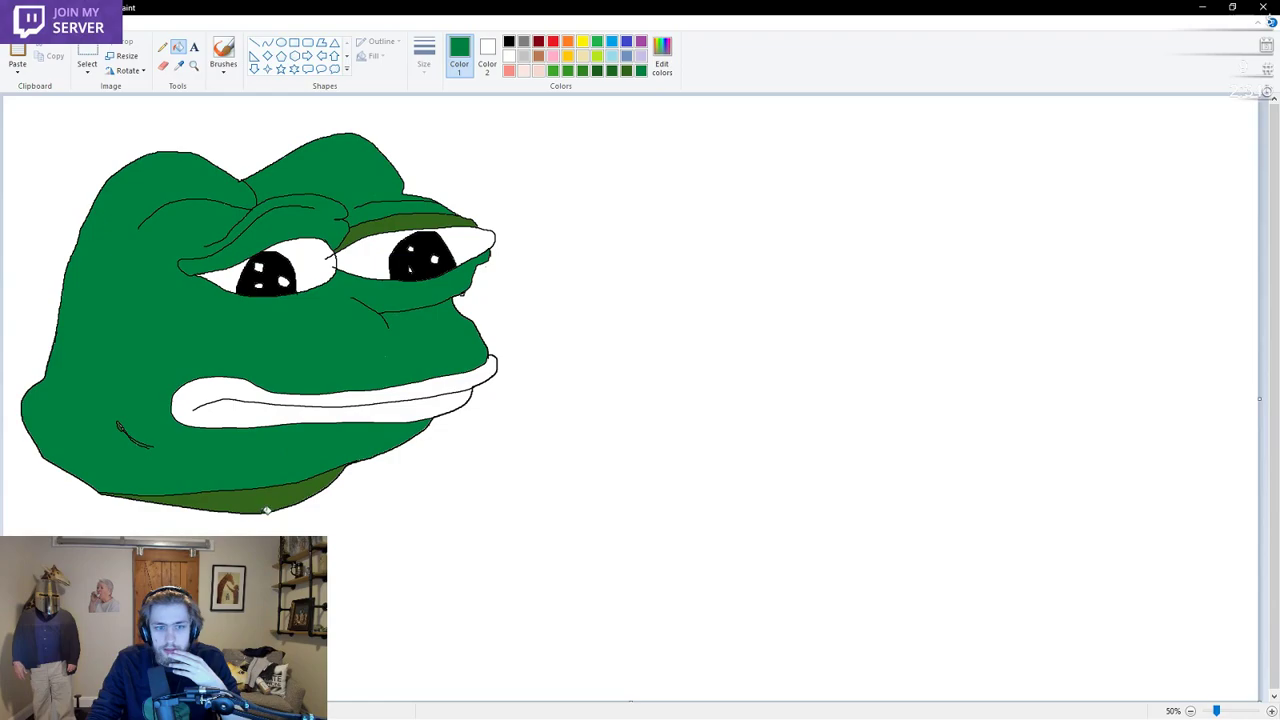
click(300, 500)
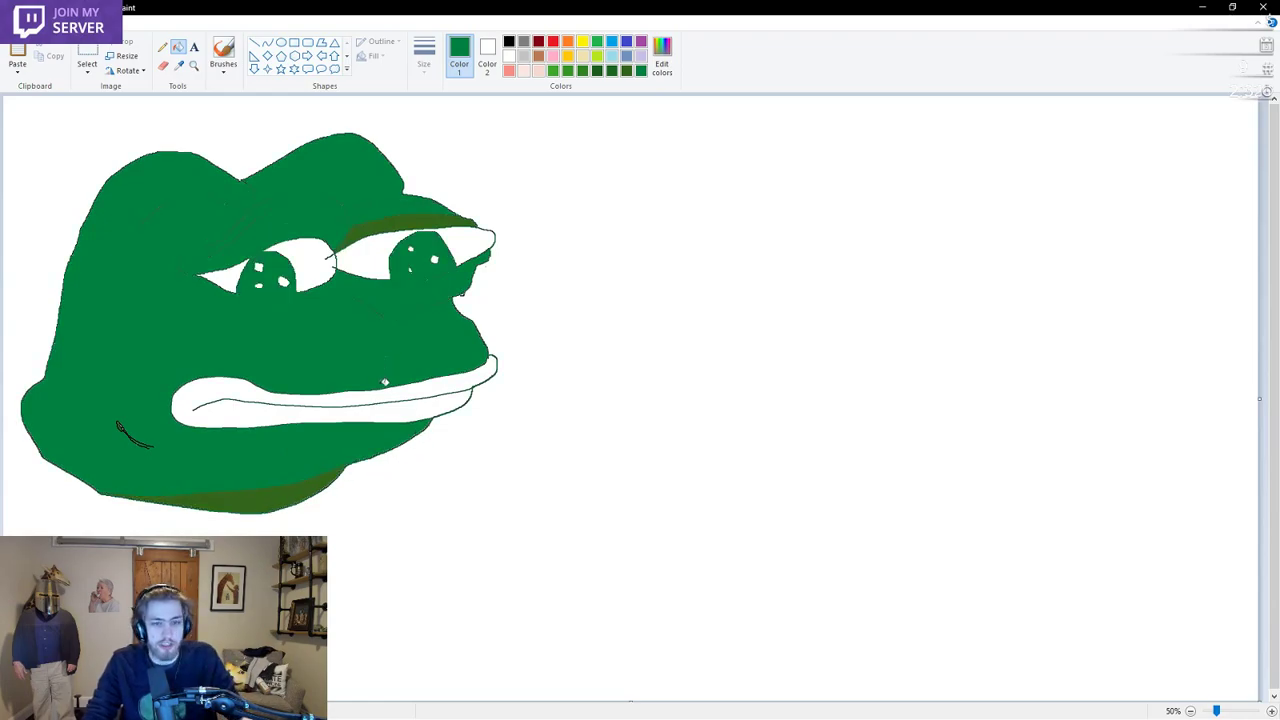
key(ctrl+z)
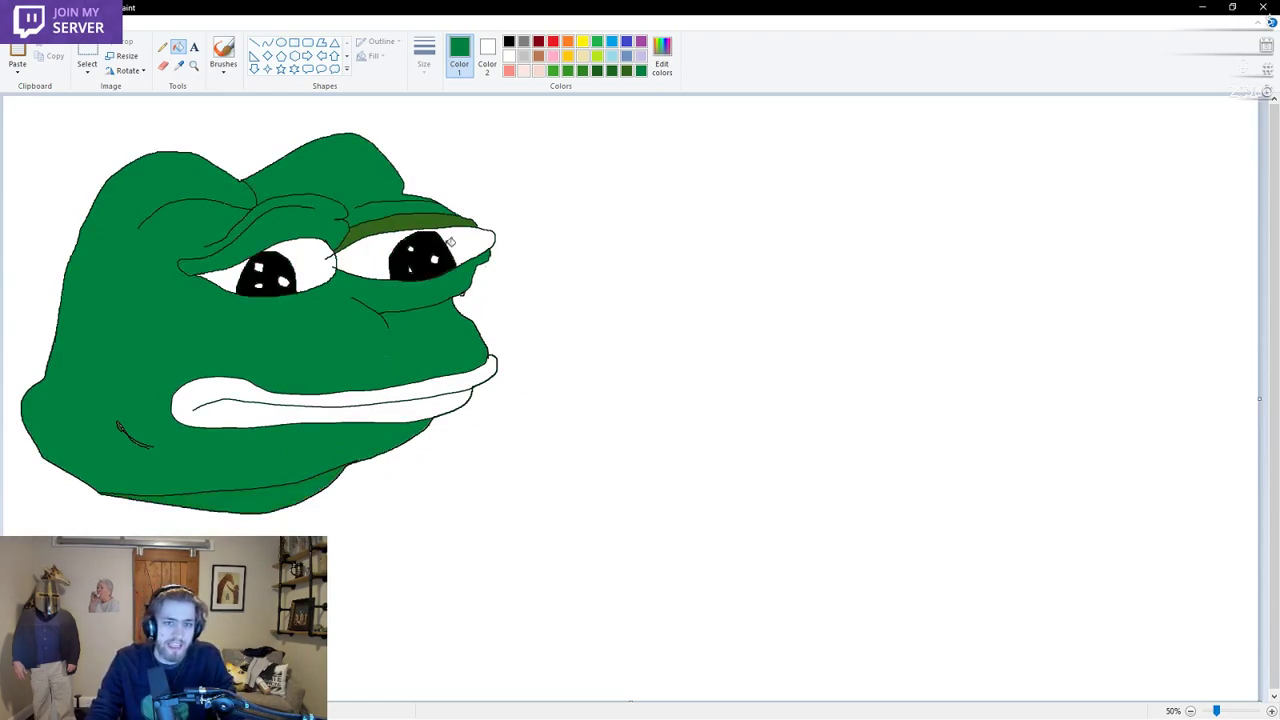
click(449, 220)
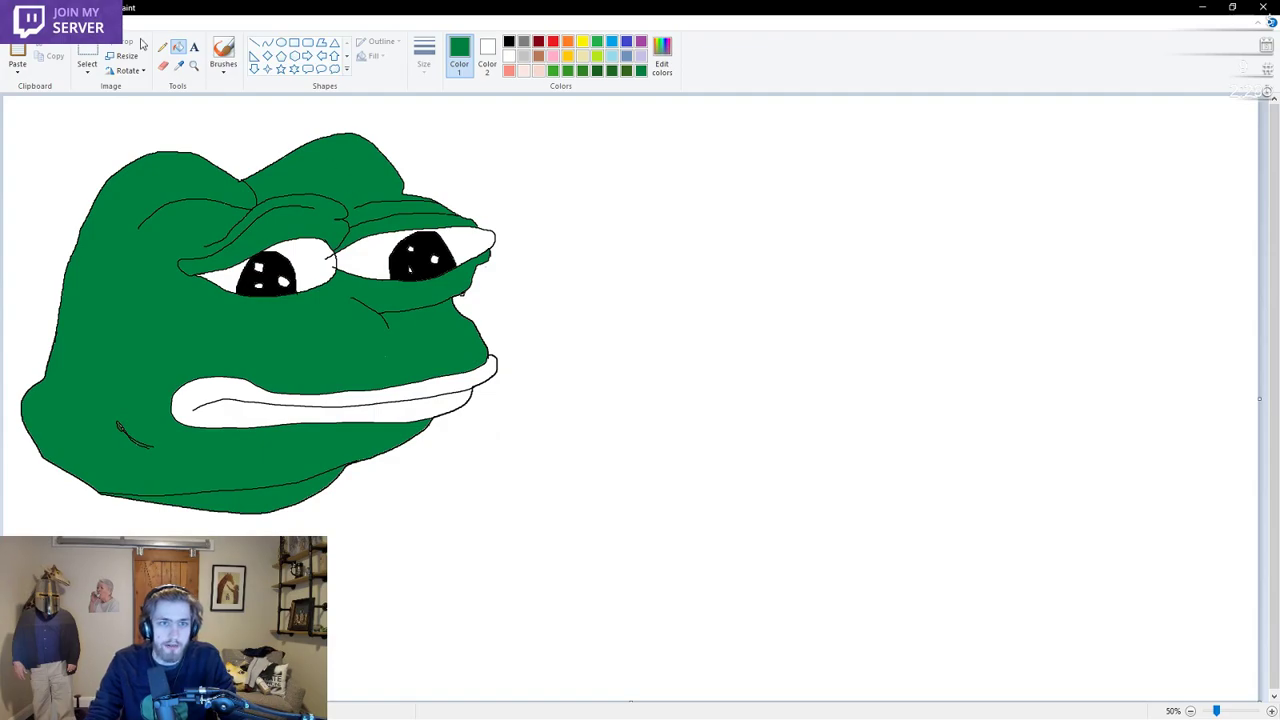
Erase the doubled crease on the lower cheek and redraw it as a single thin black brush stroke
click(223, 52)
click(509, 42)
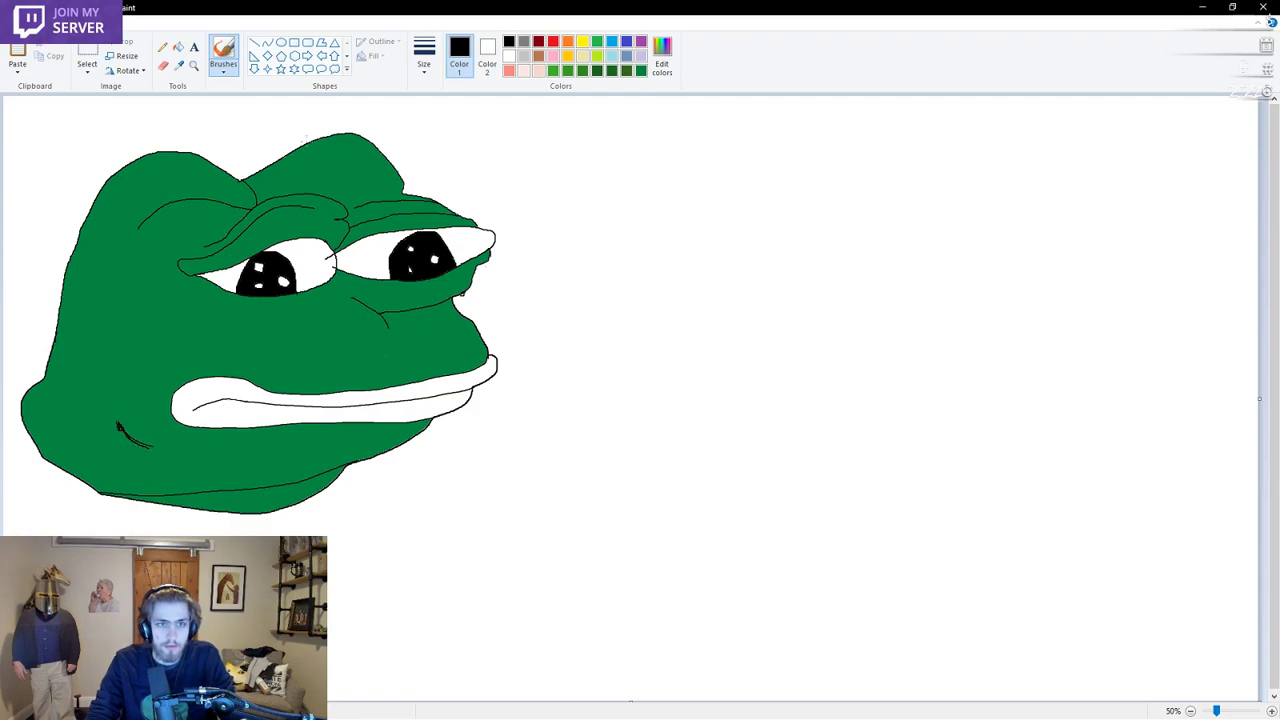
click(163, 65)
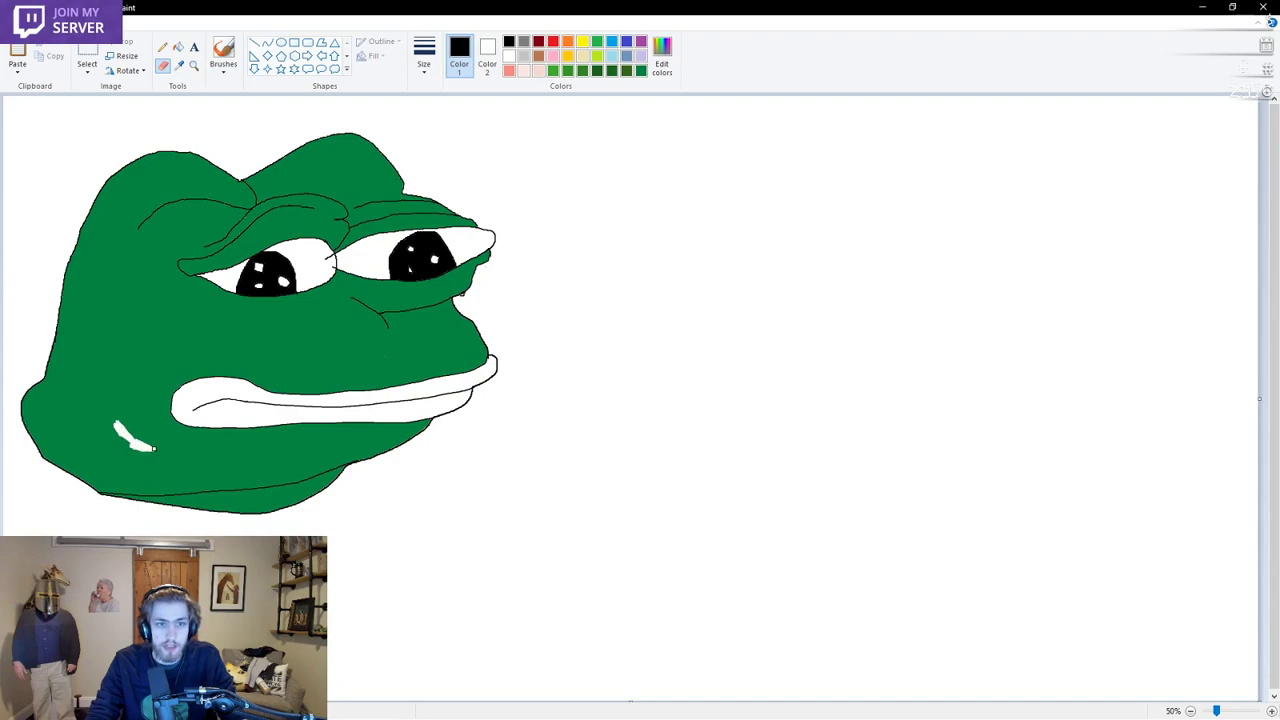
click(222, 50)
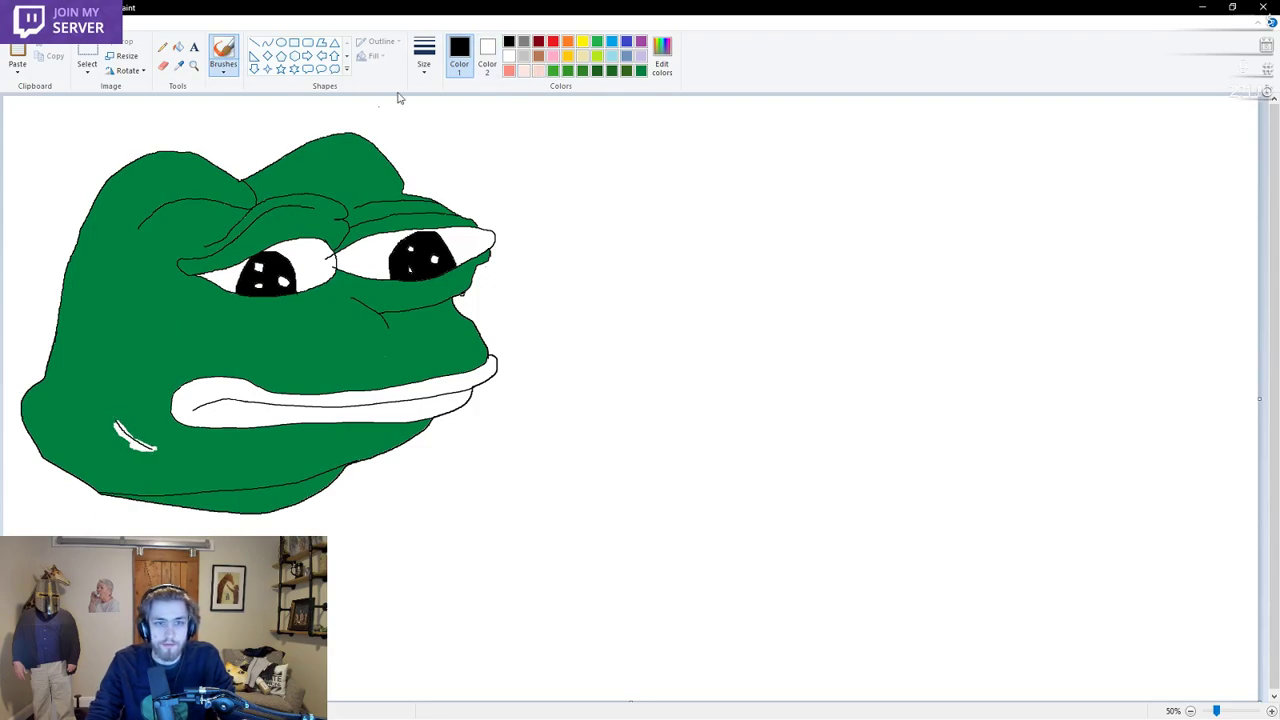
Fill the face, the white gaps around the cheek crease, the right brow, chin and right upper eyelid with dark green, RGB 26, 96, 31
click(178, 47)
click(597, 71)
click(267, 306)
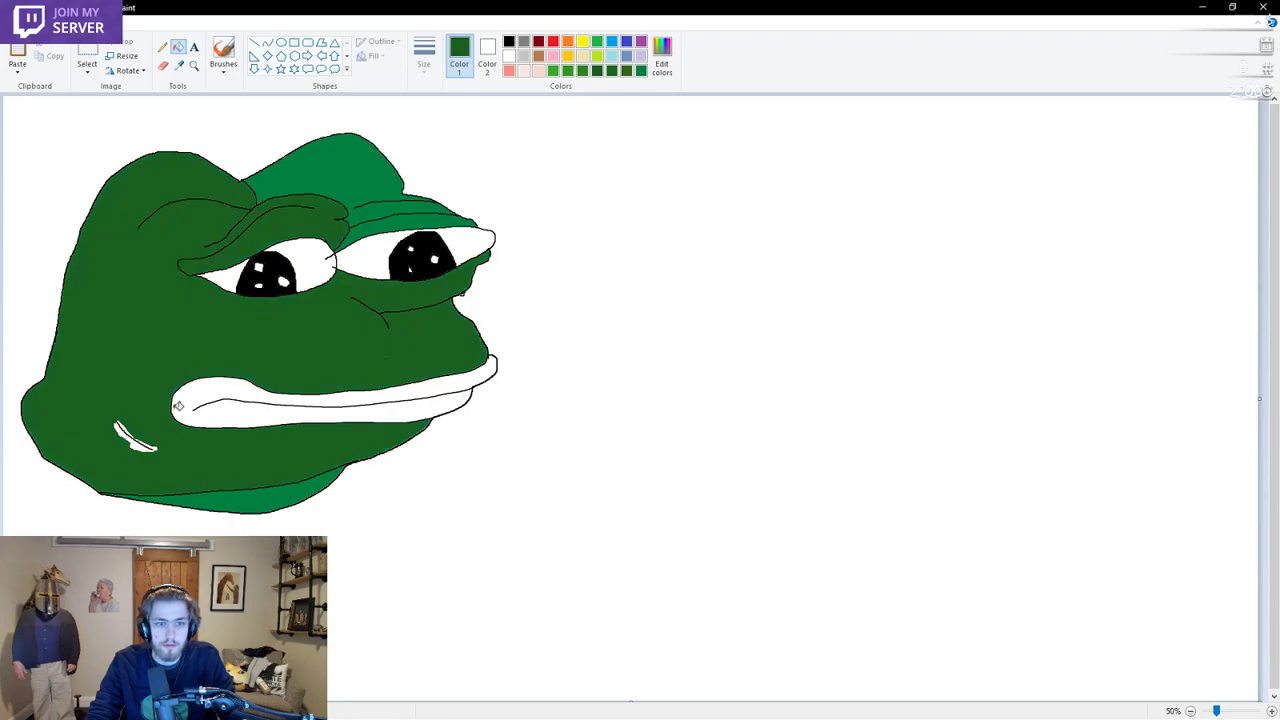
click(143, 441)
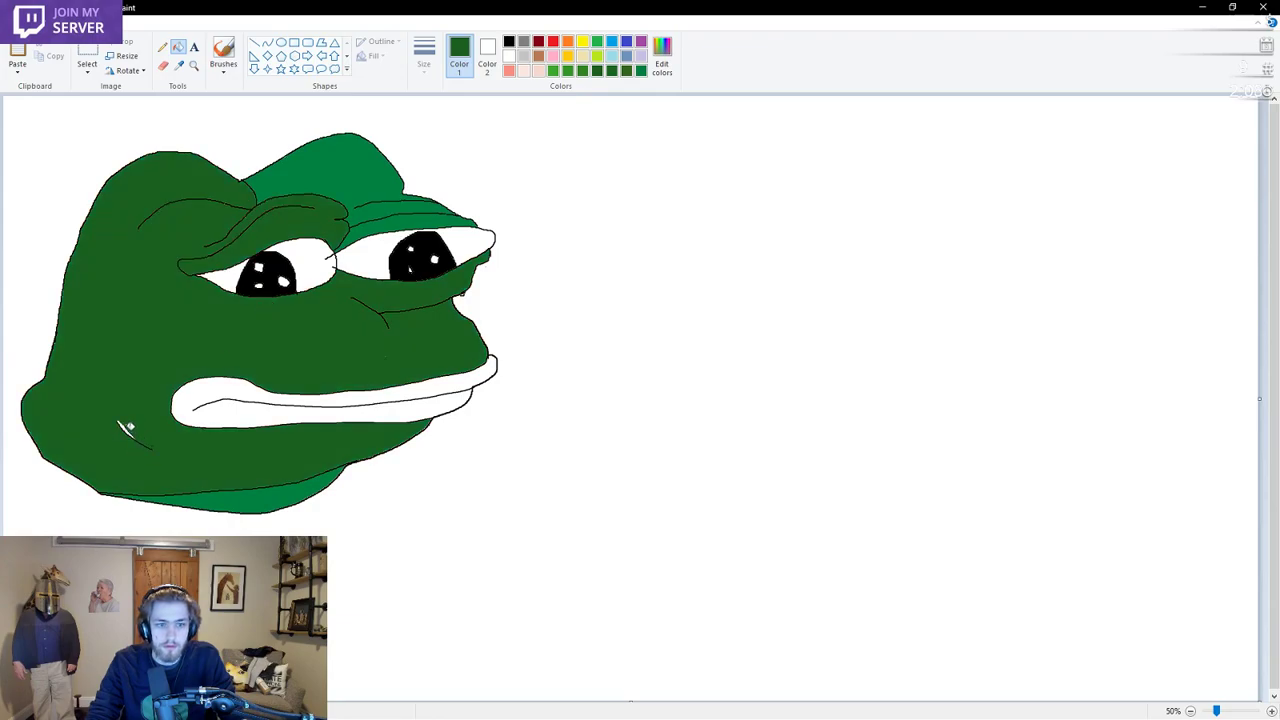
click(347, 173)
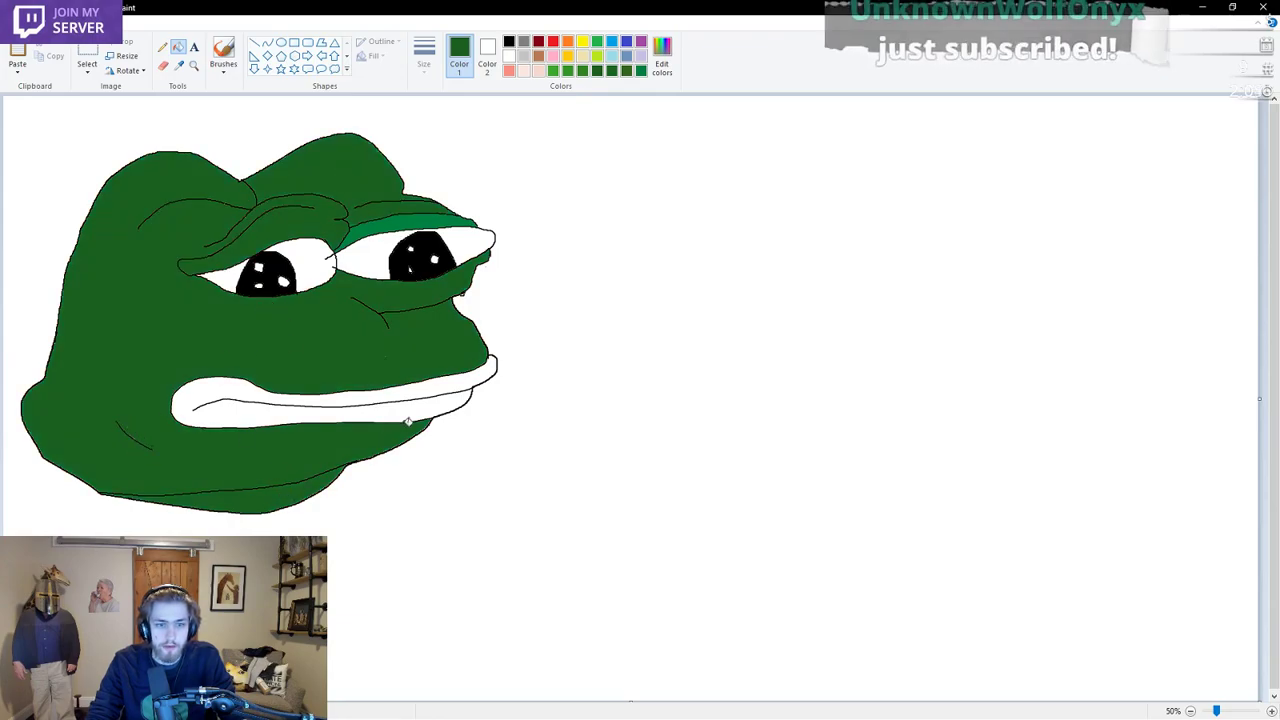
click(430, 224)
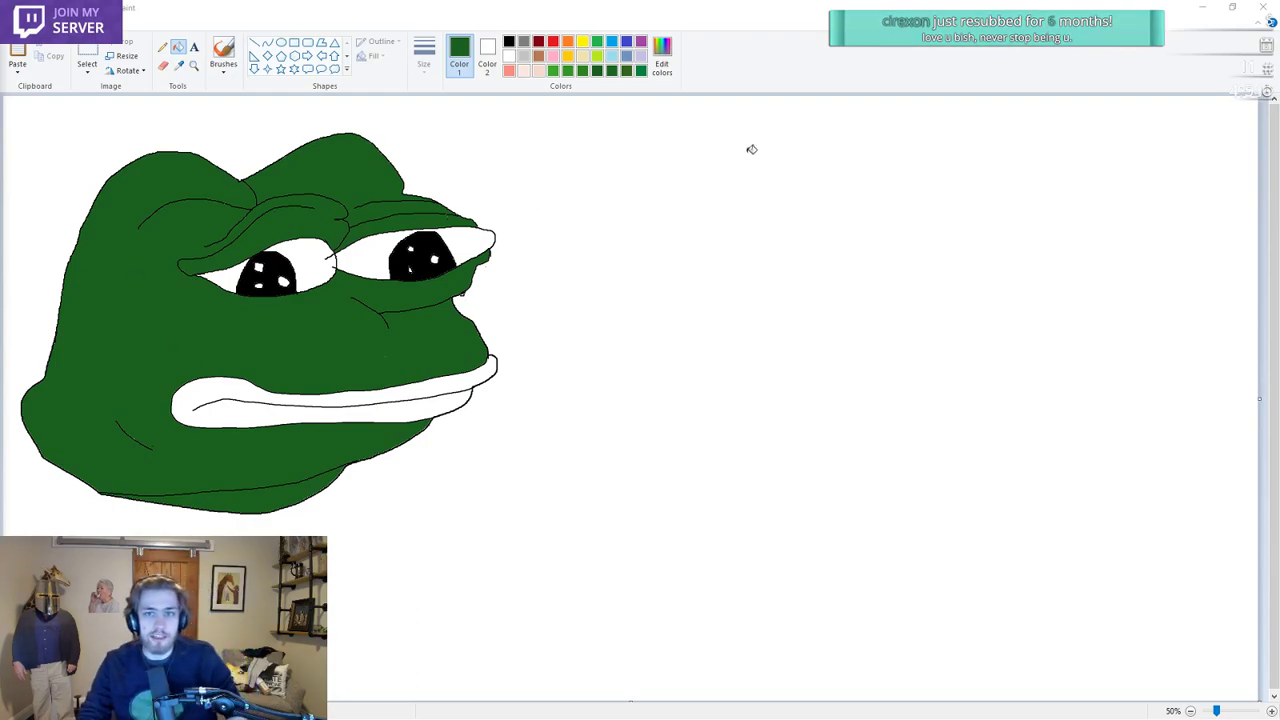
Save the current dark green as a custom color and mix a brighter green of RGB 73, 129, 1
click(663, 60)
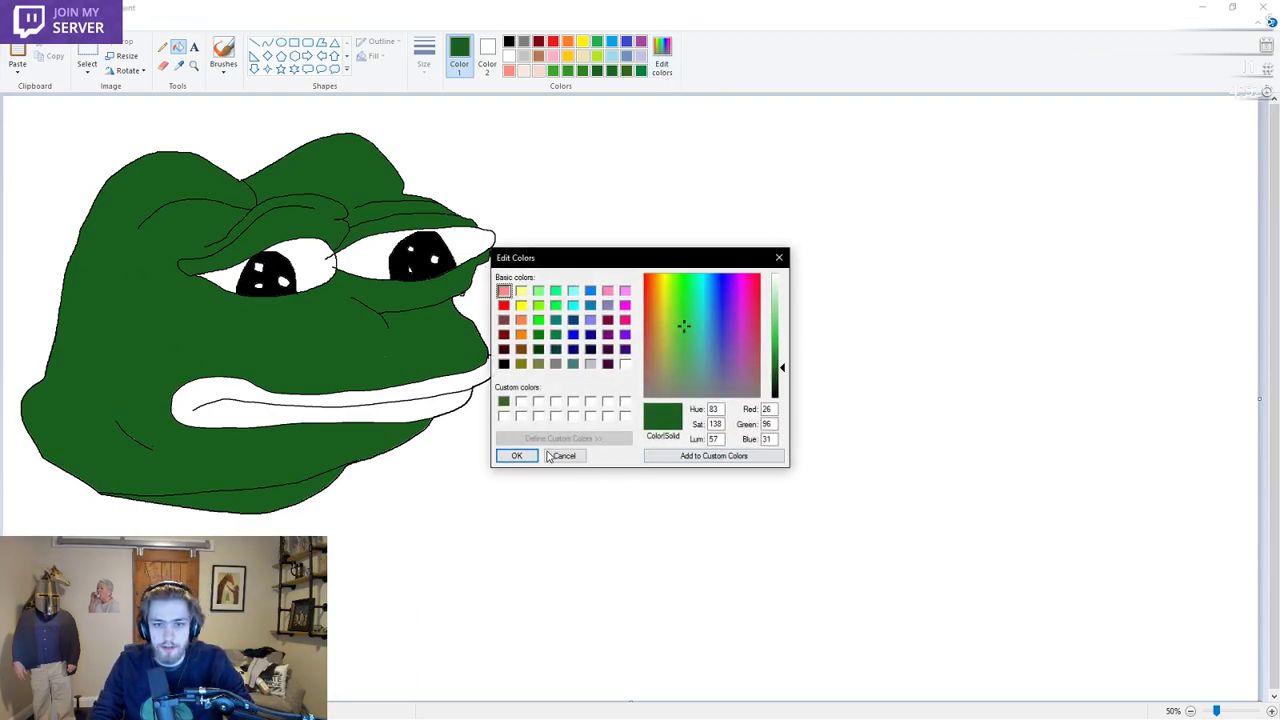
click(681, 457)
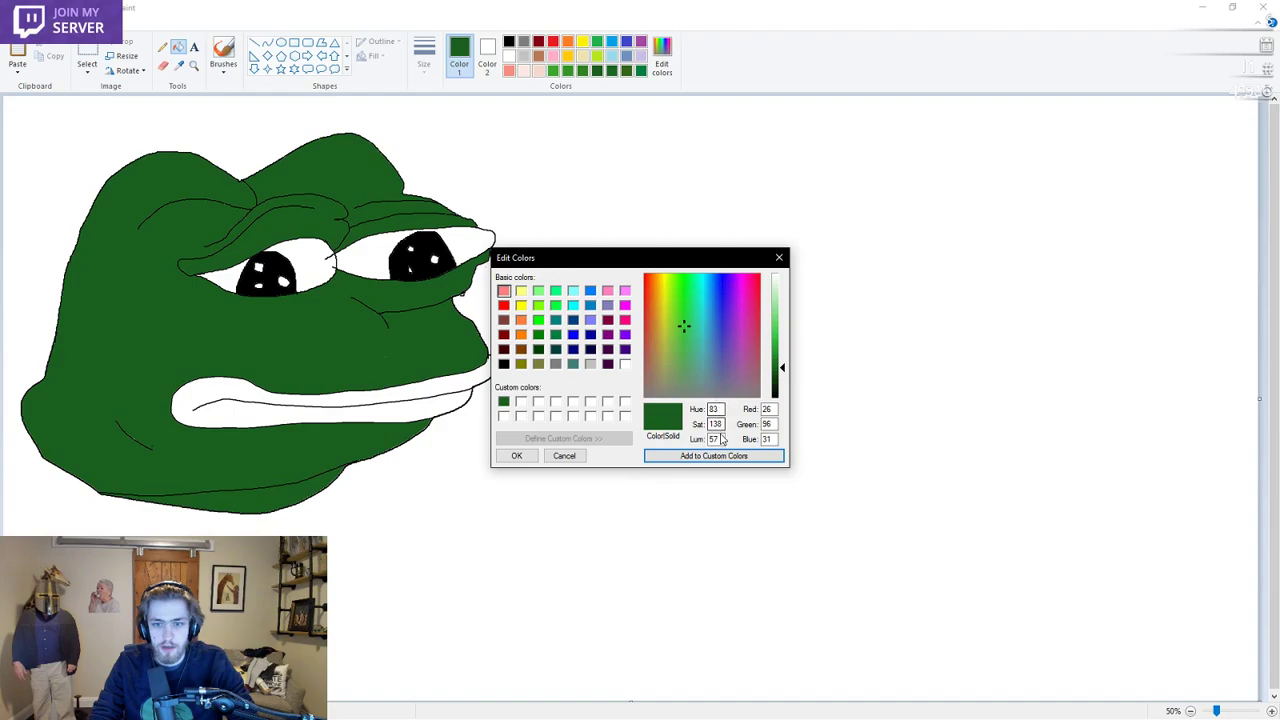
double_click(767, 409)
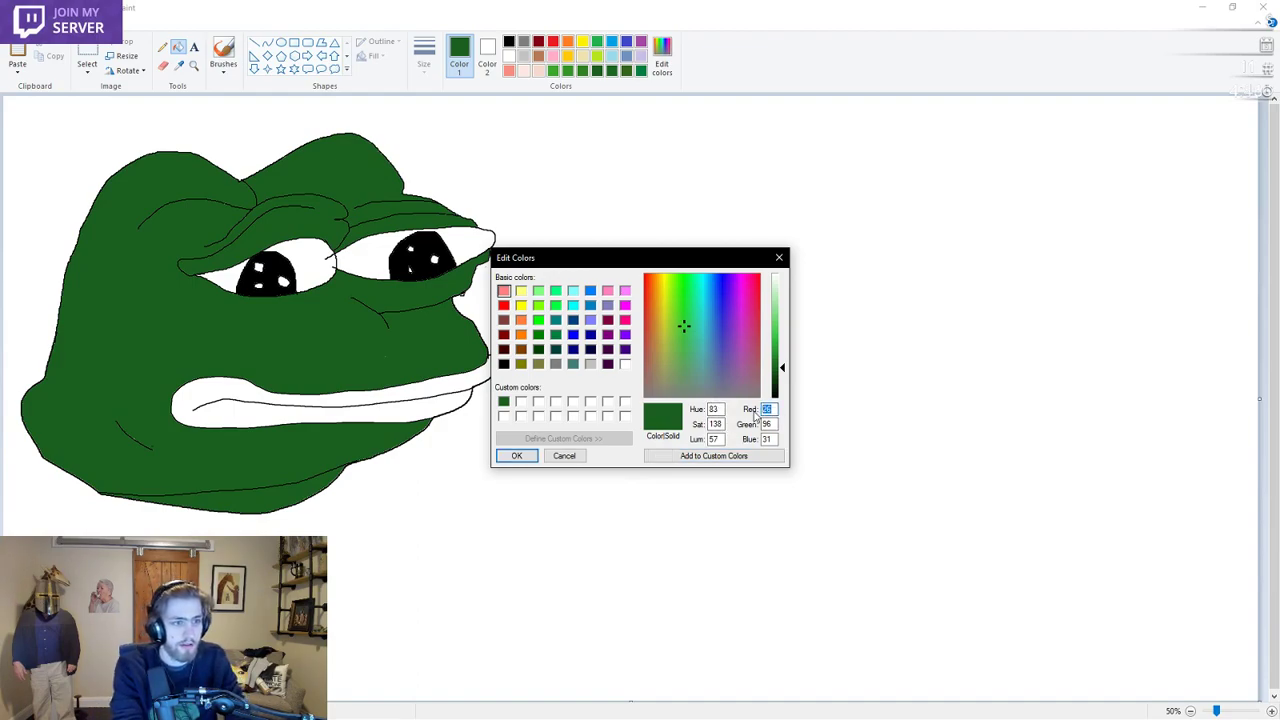
text(73)
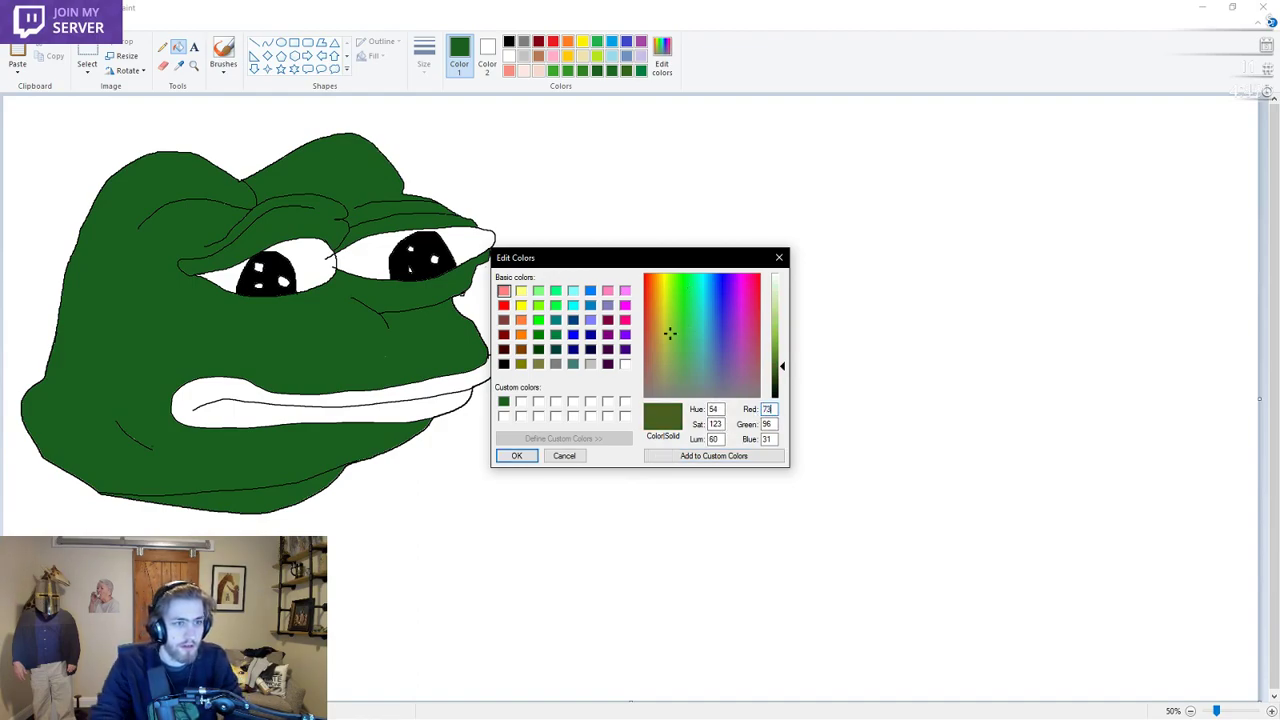
double_click(767, 424)
text(125)
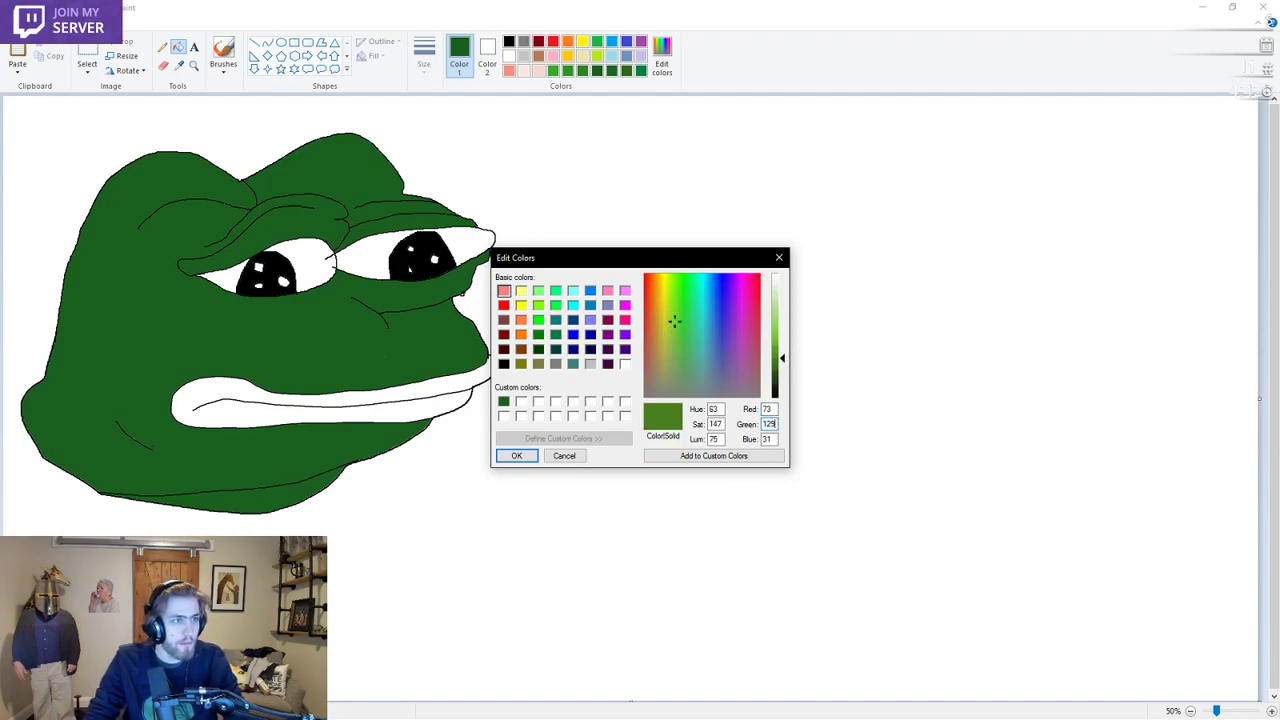
double_click(767, 439)
text(1)
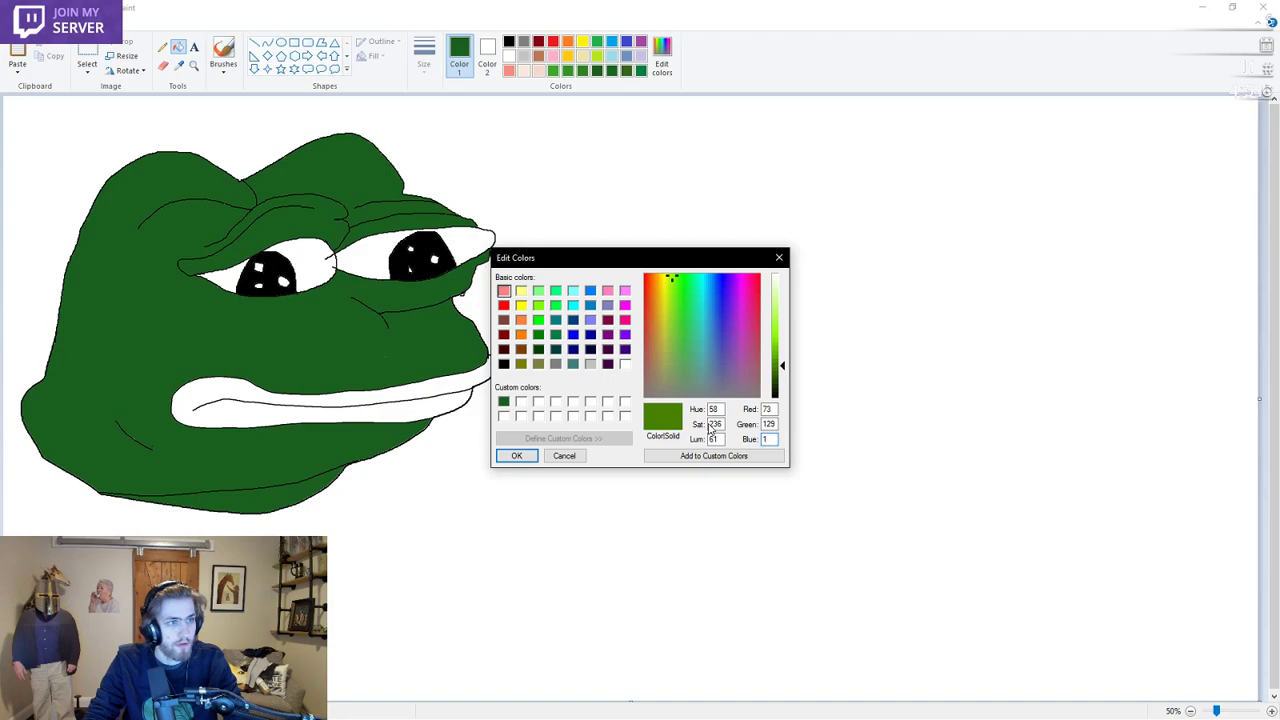
click(516, 456)
Refill the face, right brow, chin and right upper eyelid with the newly mixed green, undoing any misplaced fills
click(388, 357)
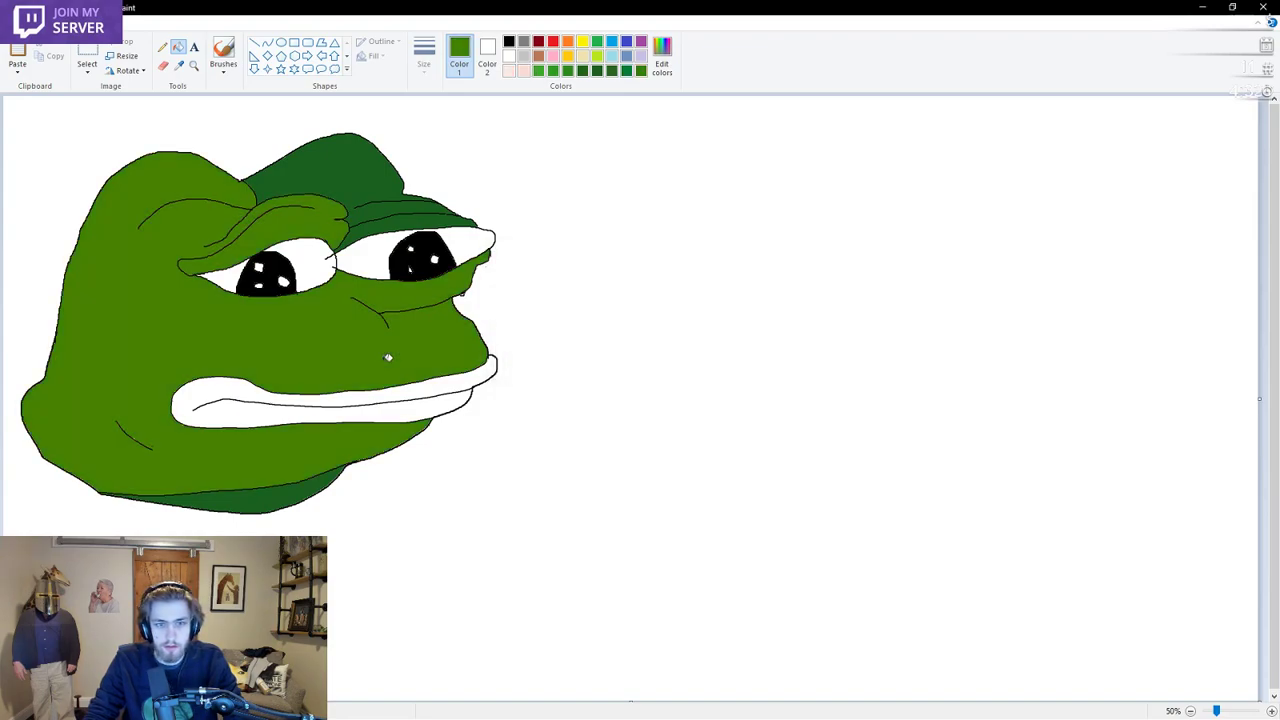
click(361, 180)
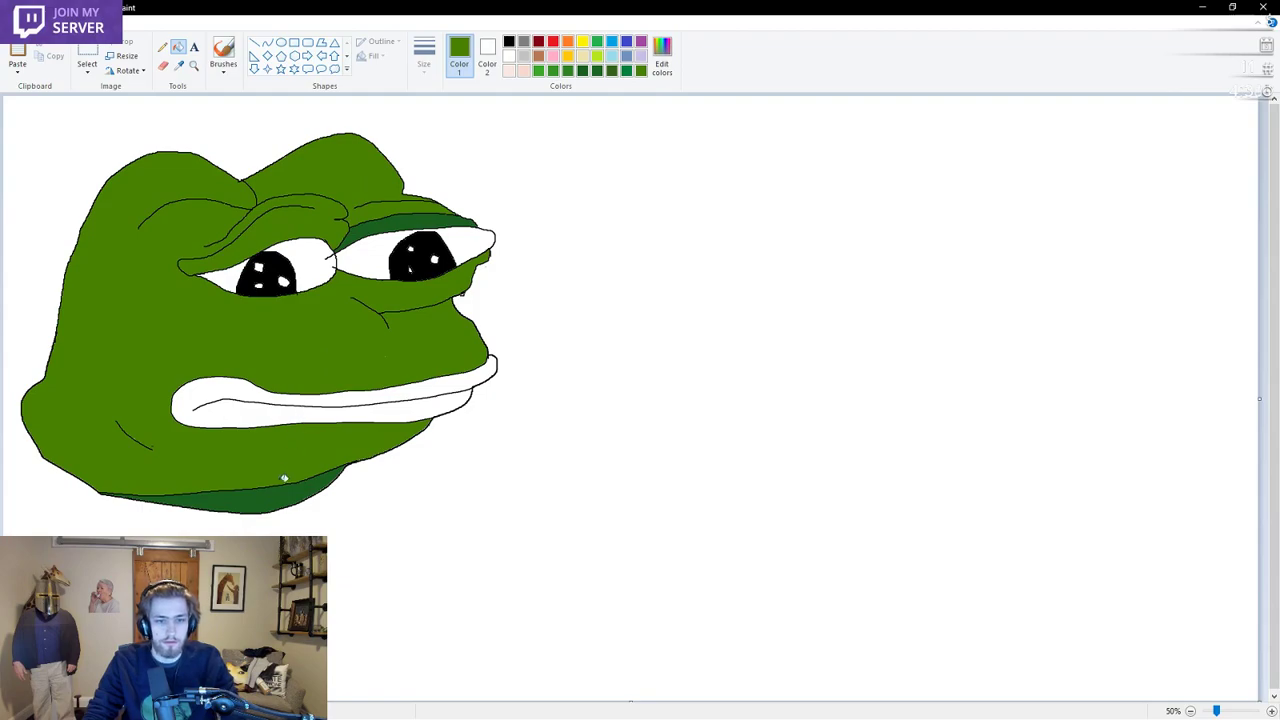
click(285, 510)
key(ctrl+z)
click(309, 484)
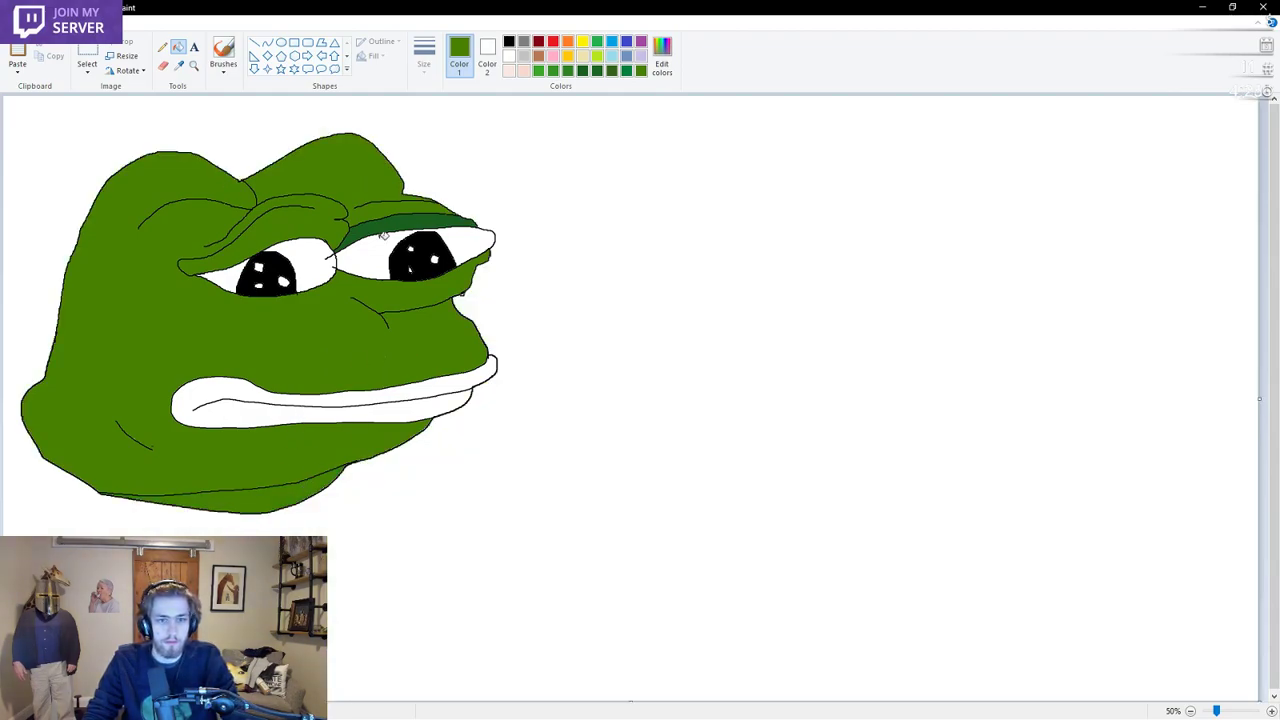
click(376, 229)
key(ctrl+z)
click(376, 228)
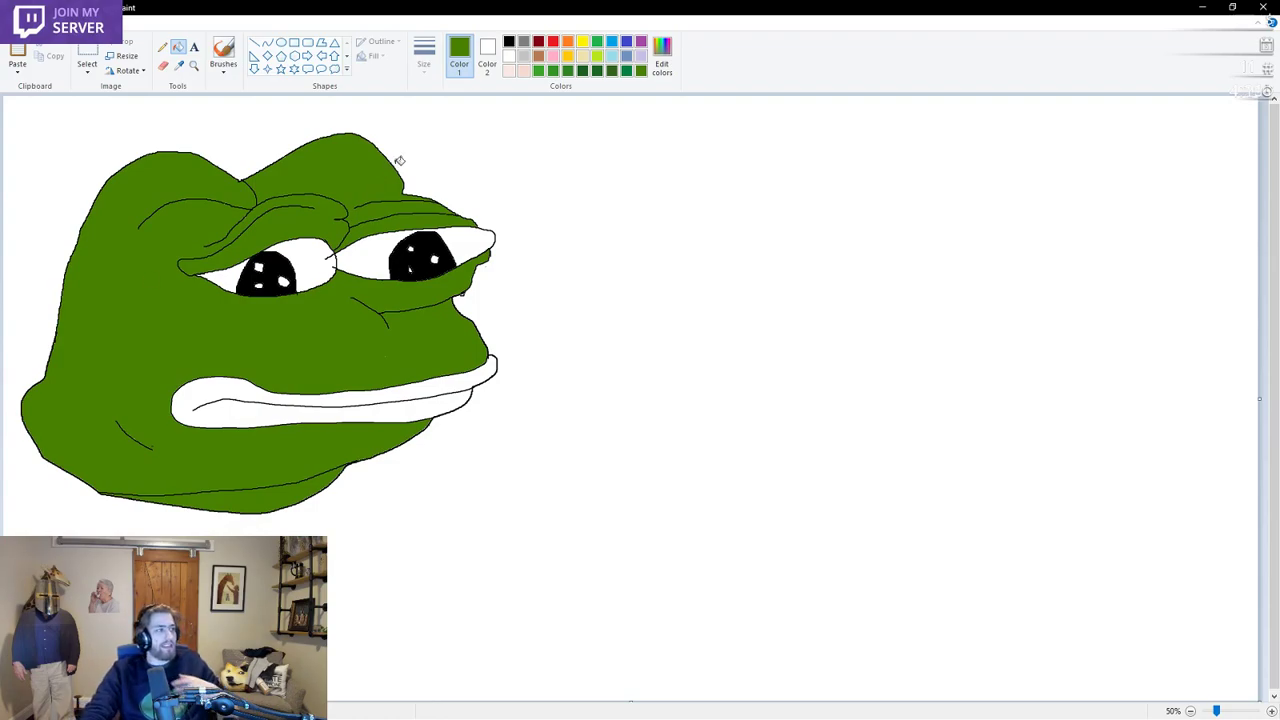
Mix a dark maroon of RGB 81, 11, 30 from the basic maroon and fill the lips with it
click(678, 58)
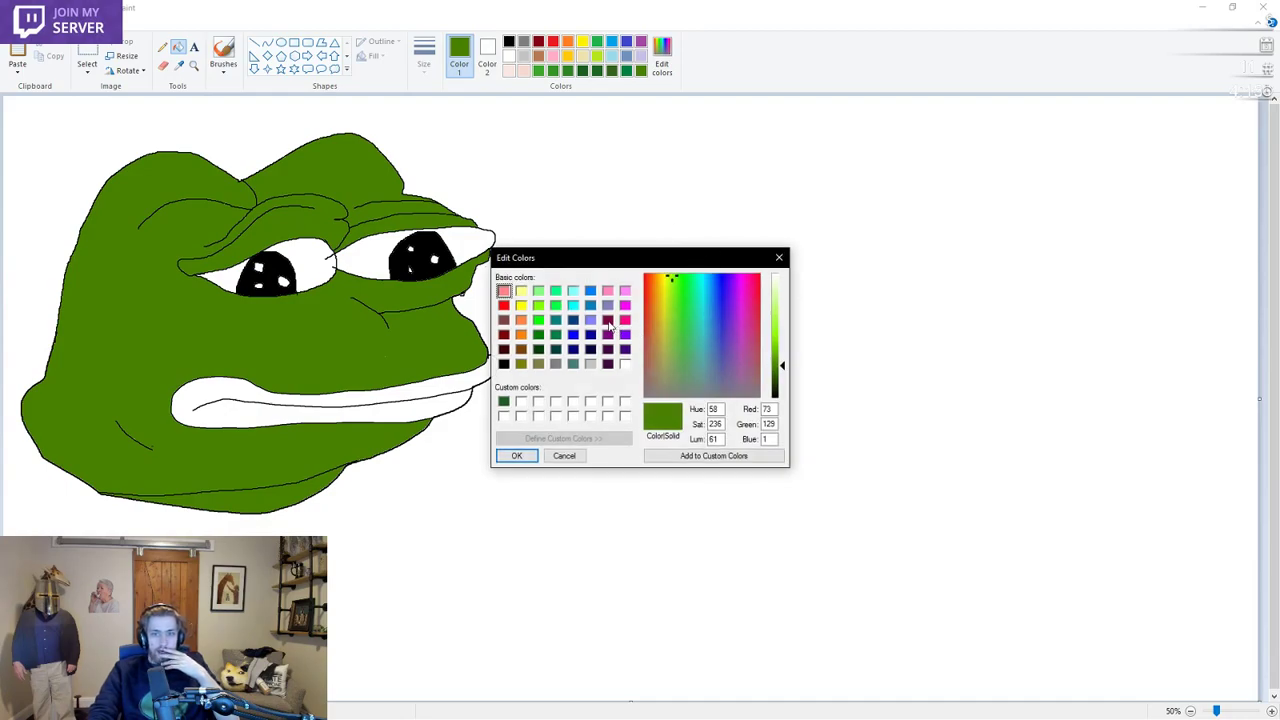
click(608, 320)
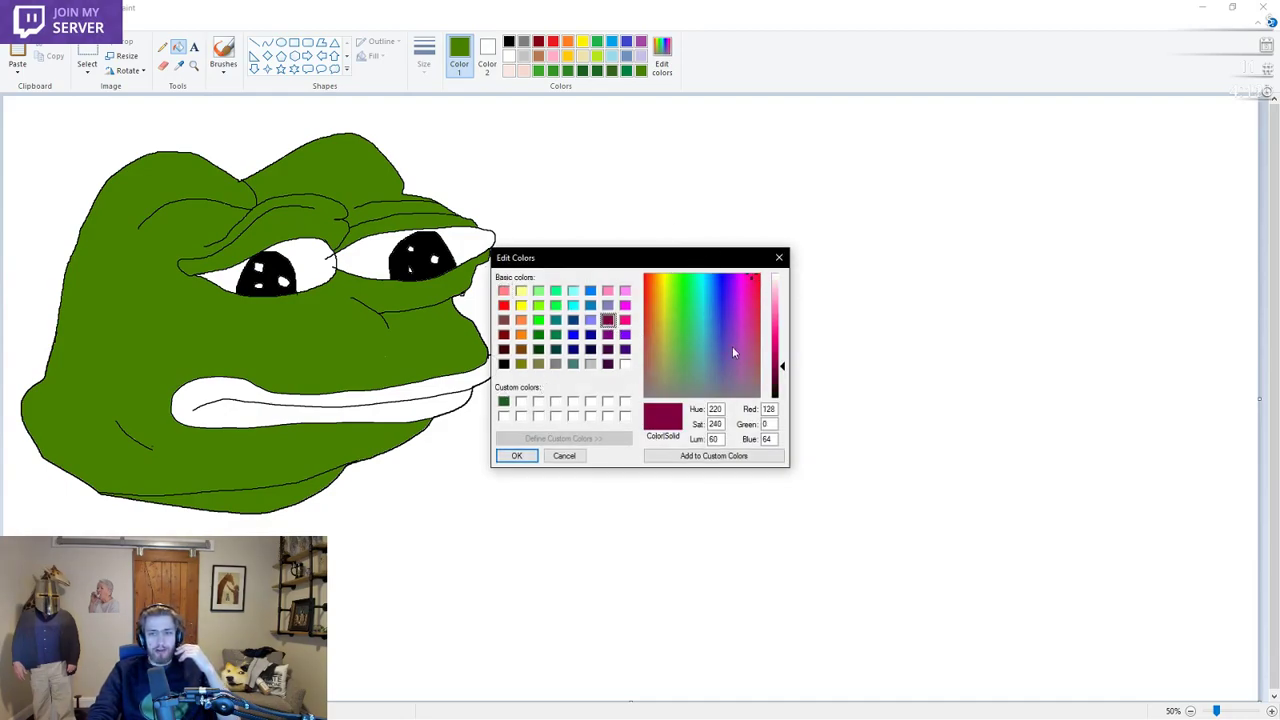
drag(782, 366, 785, 376)
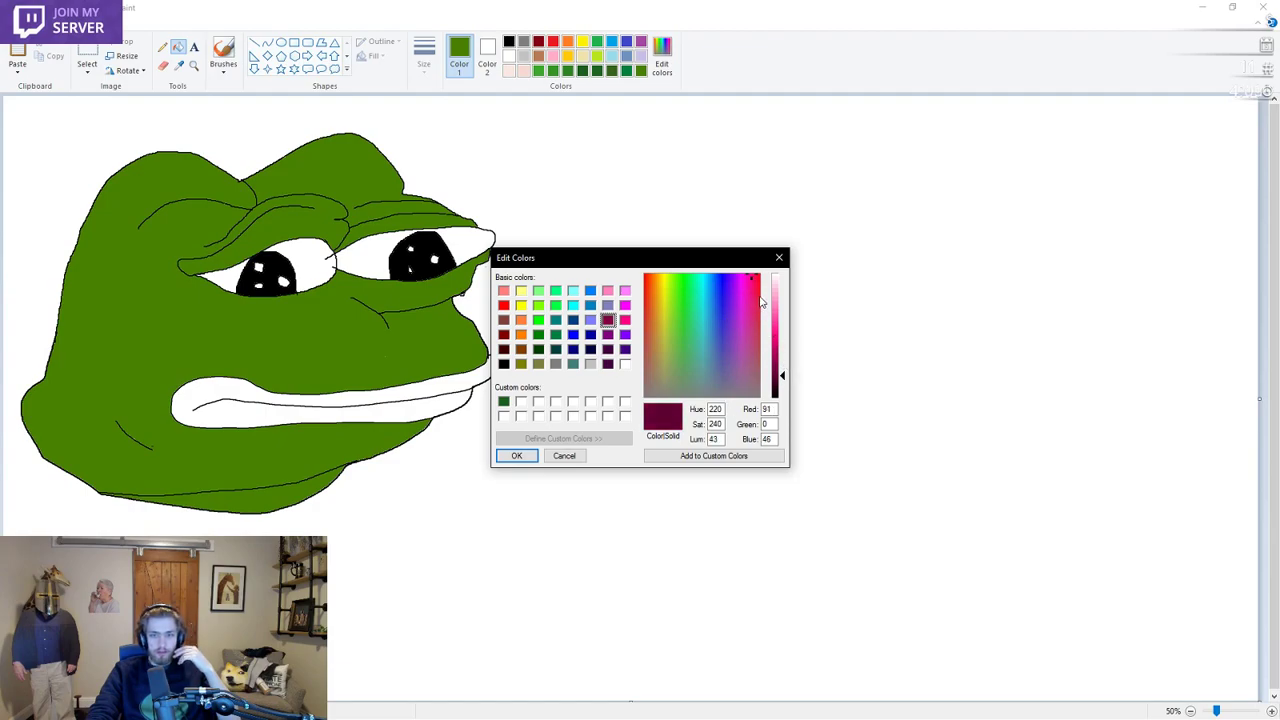
click(517, 455)
click(368, 392)
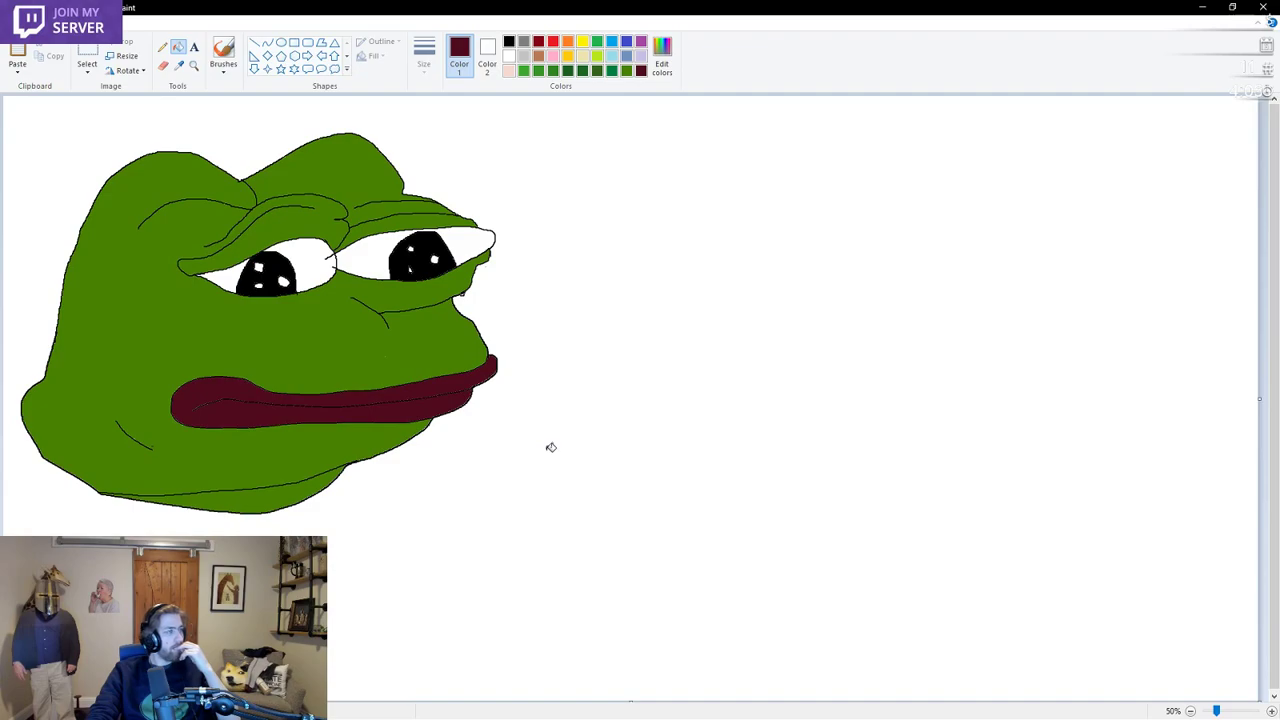
Raise the luminosity of the maroon to a brighter crimson and refill the lips with it
click(665, 76)
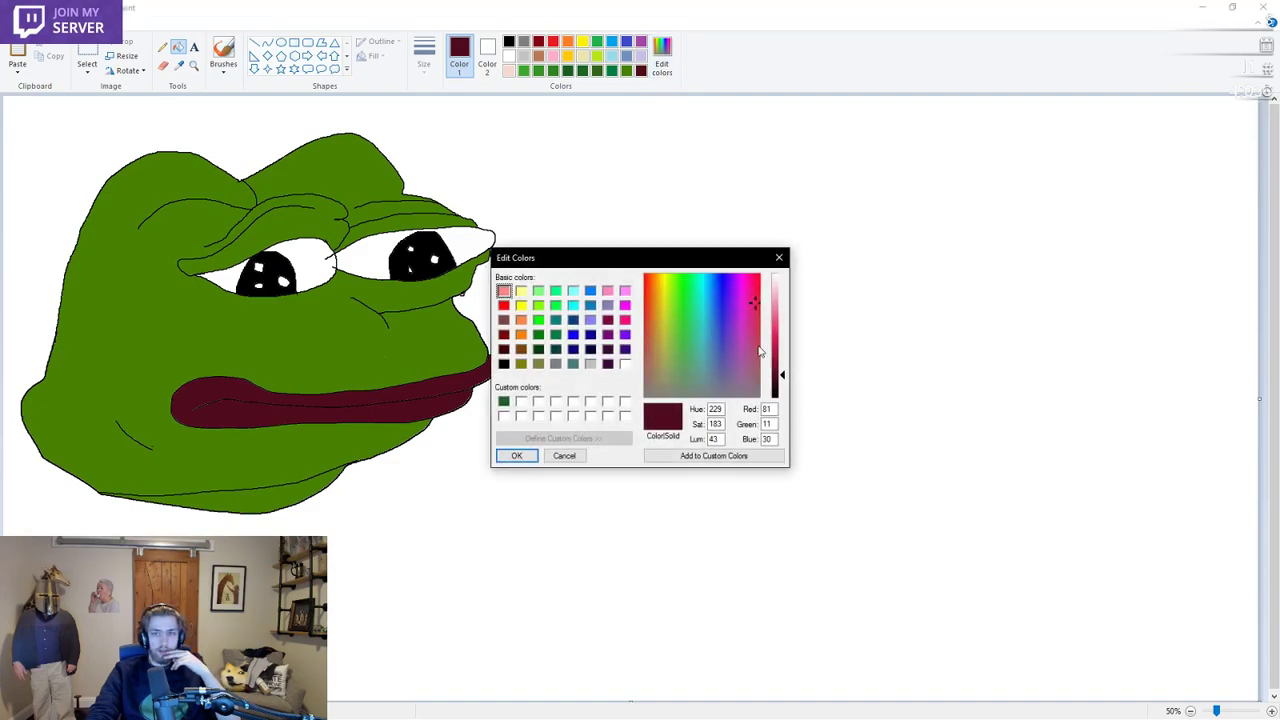
drag(784, 376, 783, 356)
click(517, 455)
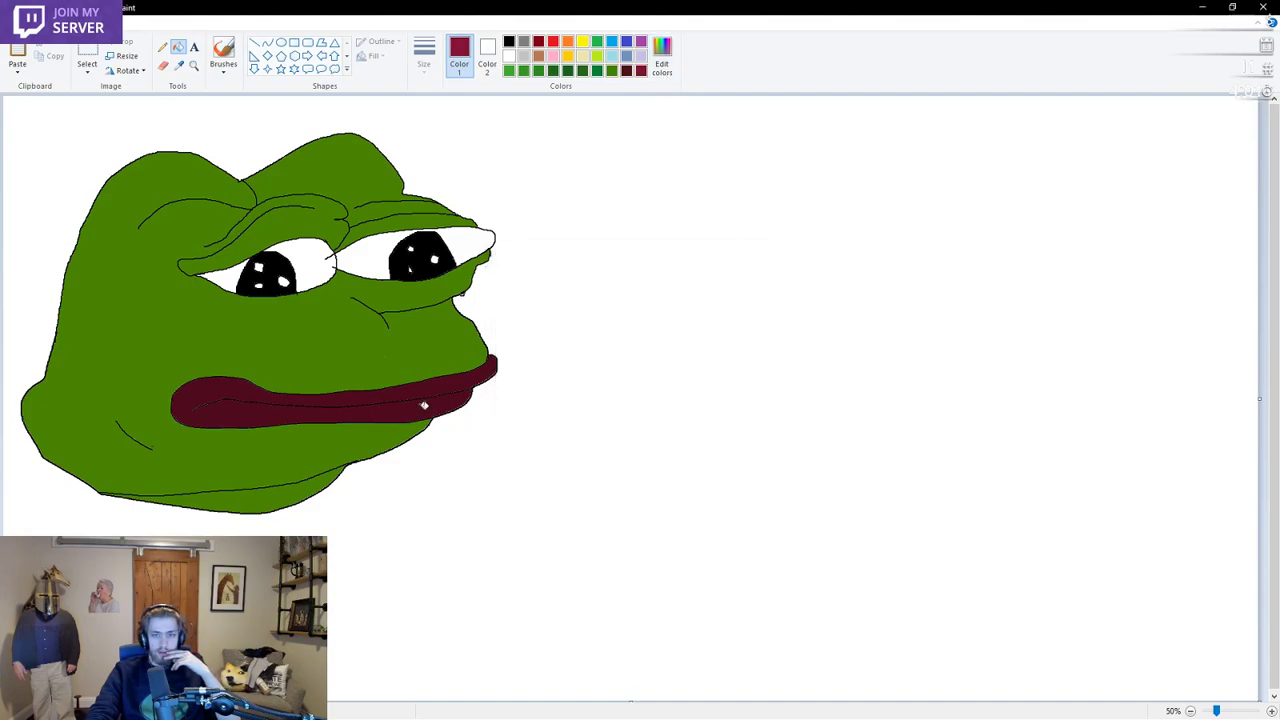
click(423, 403)
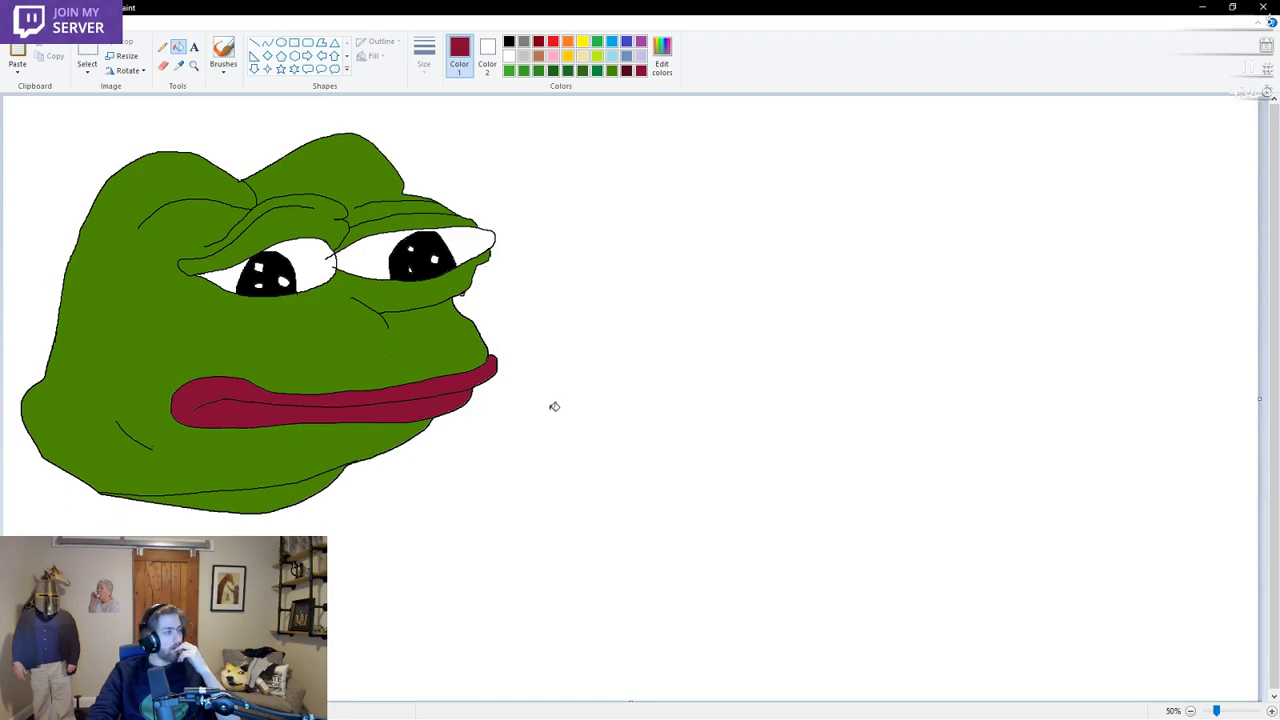
Mix a muted purple of RGB 113, 47, 97 as the drawing color
click(664, 62)
drag(746, 356, 747, 351)
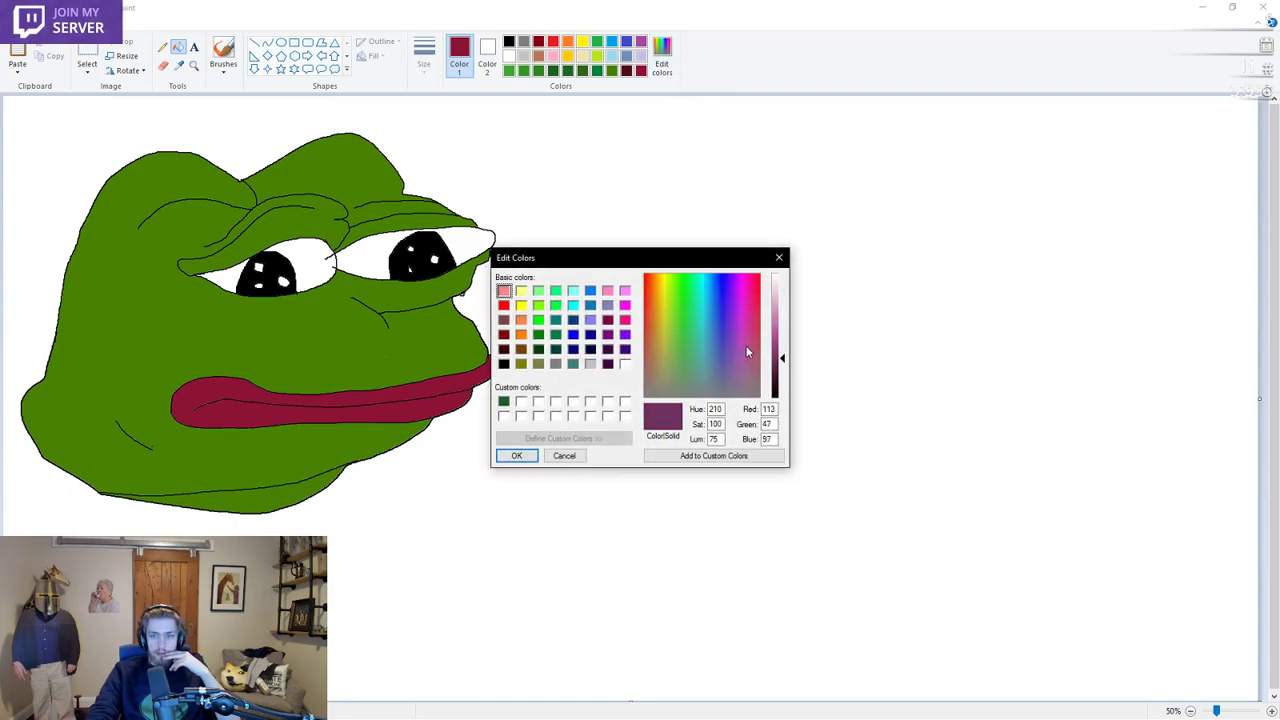
click(356, 440)
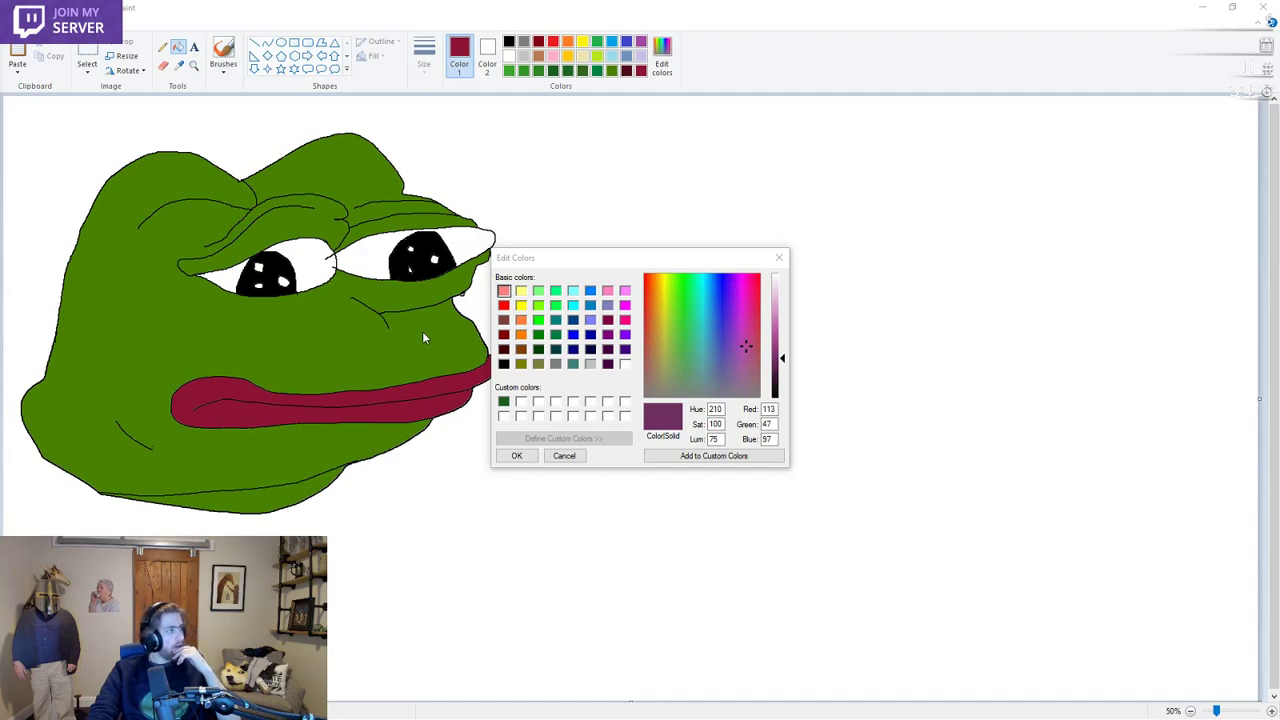
click(508, 458)
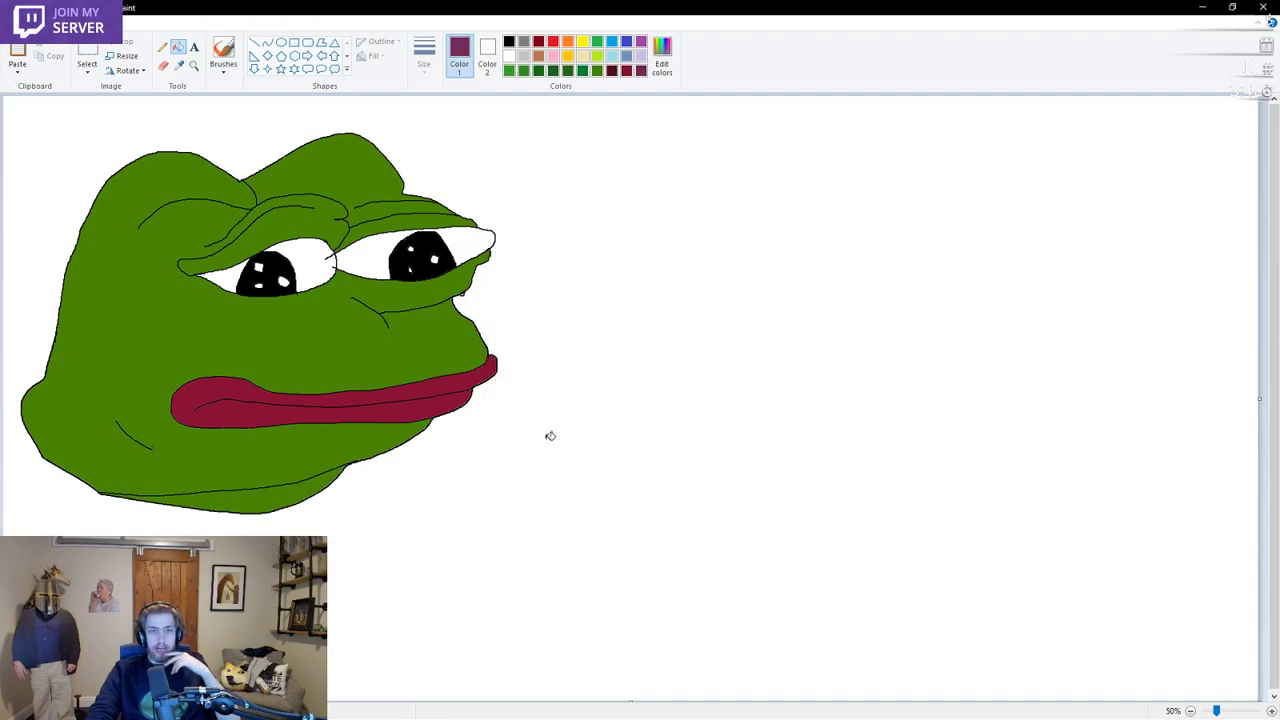
Brush thin black crease lines under the frog's left eye, curving down toward the cheek
click(224, 52)
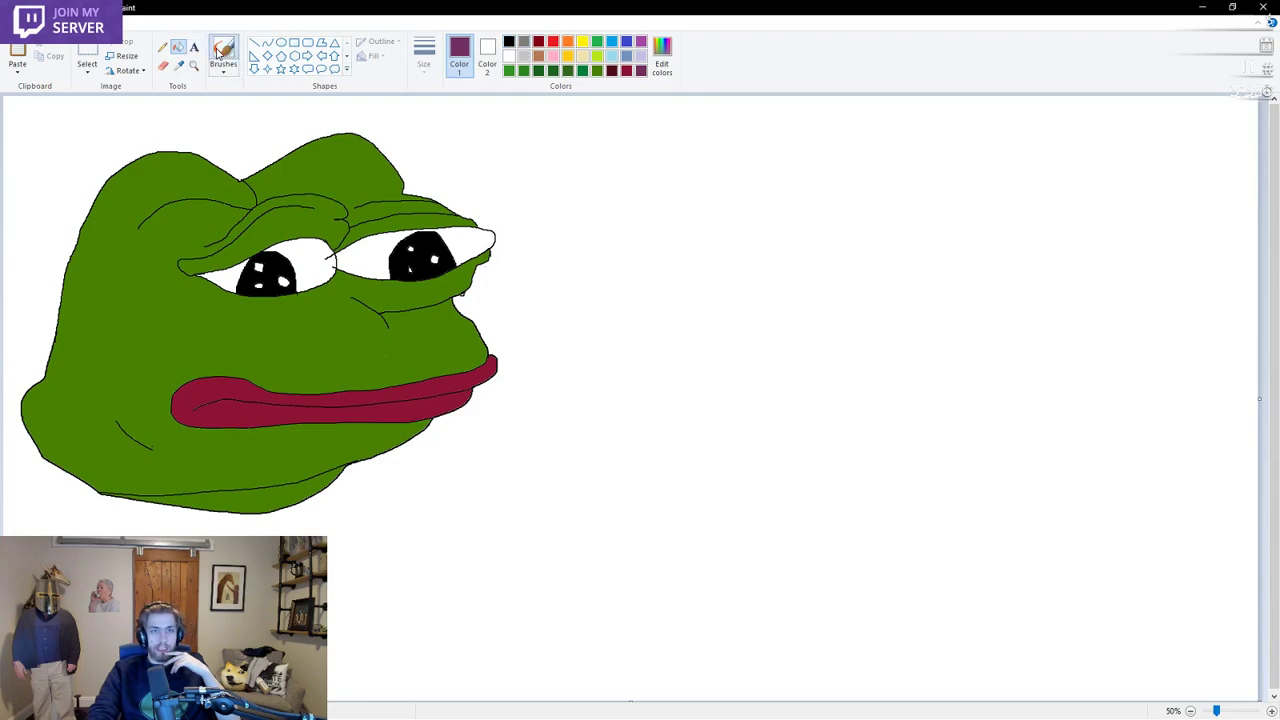
click(509, 43)
drag(294, 293, 310, 289)
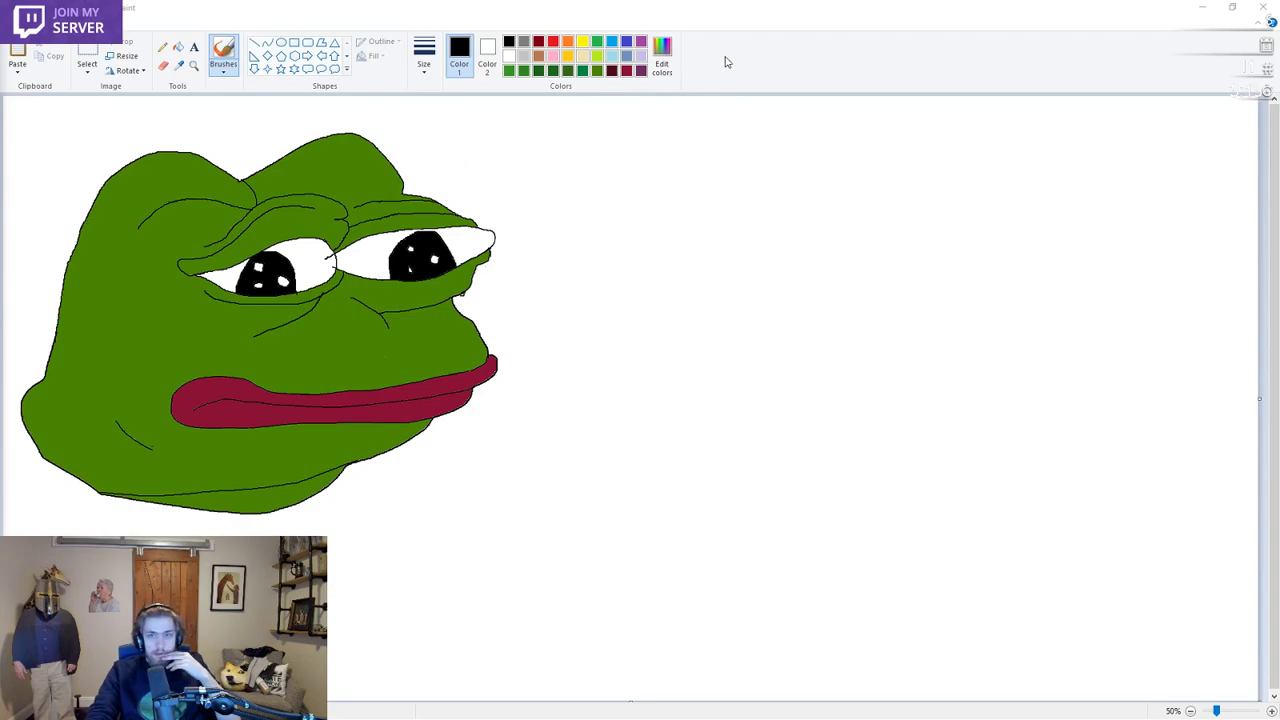
Mix a near-black teal of RGB 13, 29, 33 from black
click(672, 66)
click(766, 410)
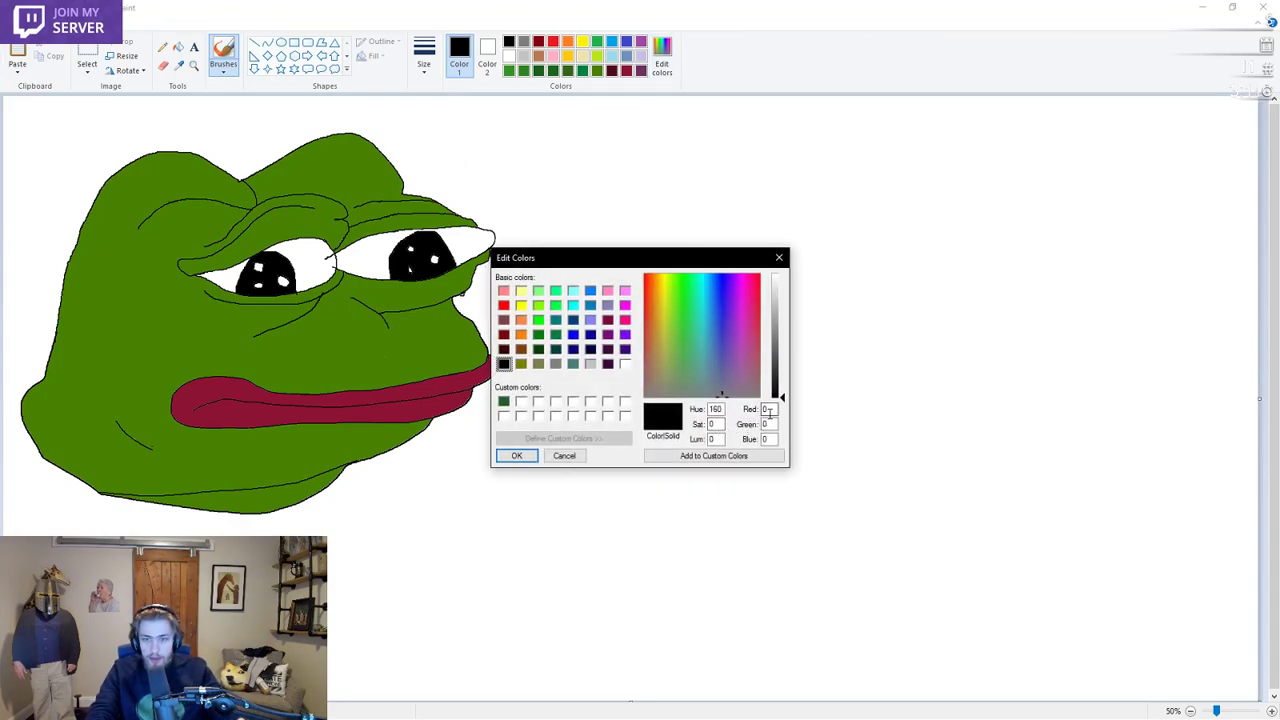
text(13)
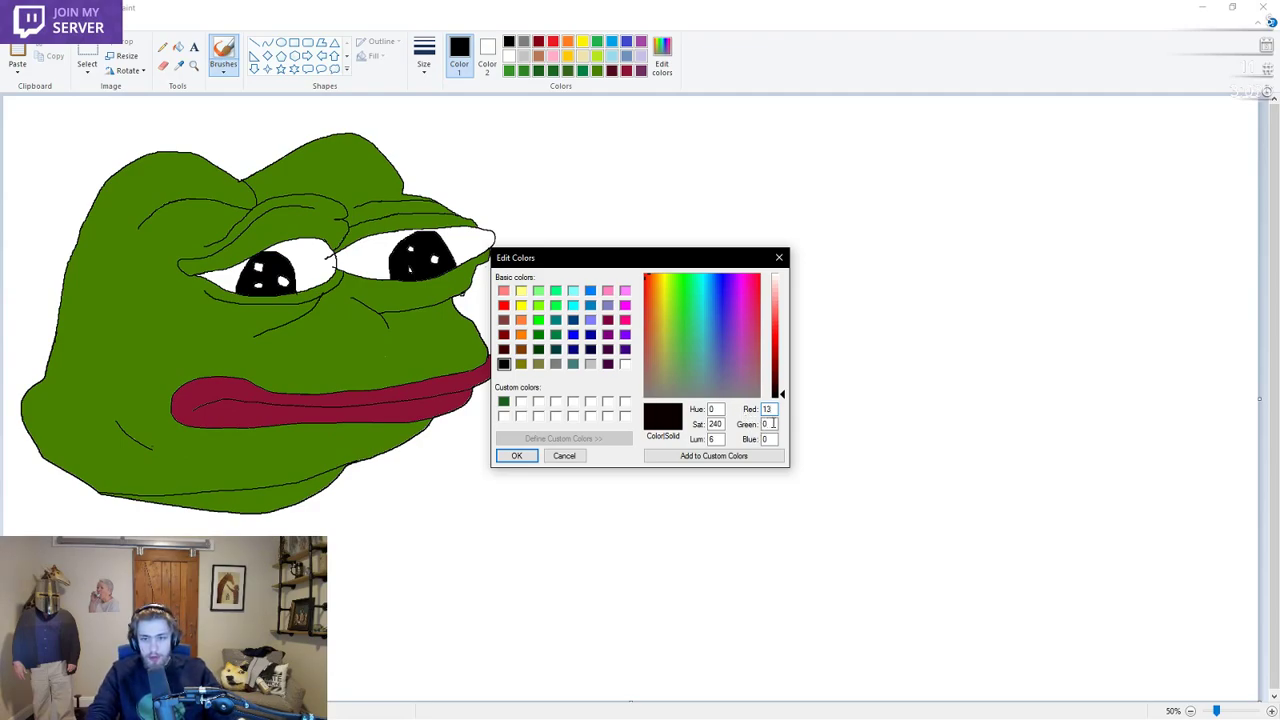
double_click(768, 424)
text(29)
key(Tab)
text(33)
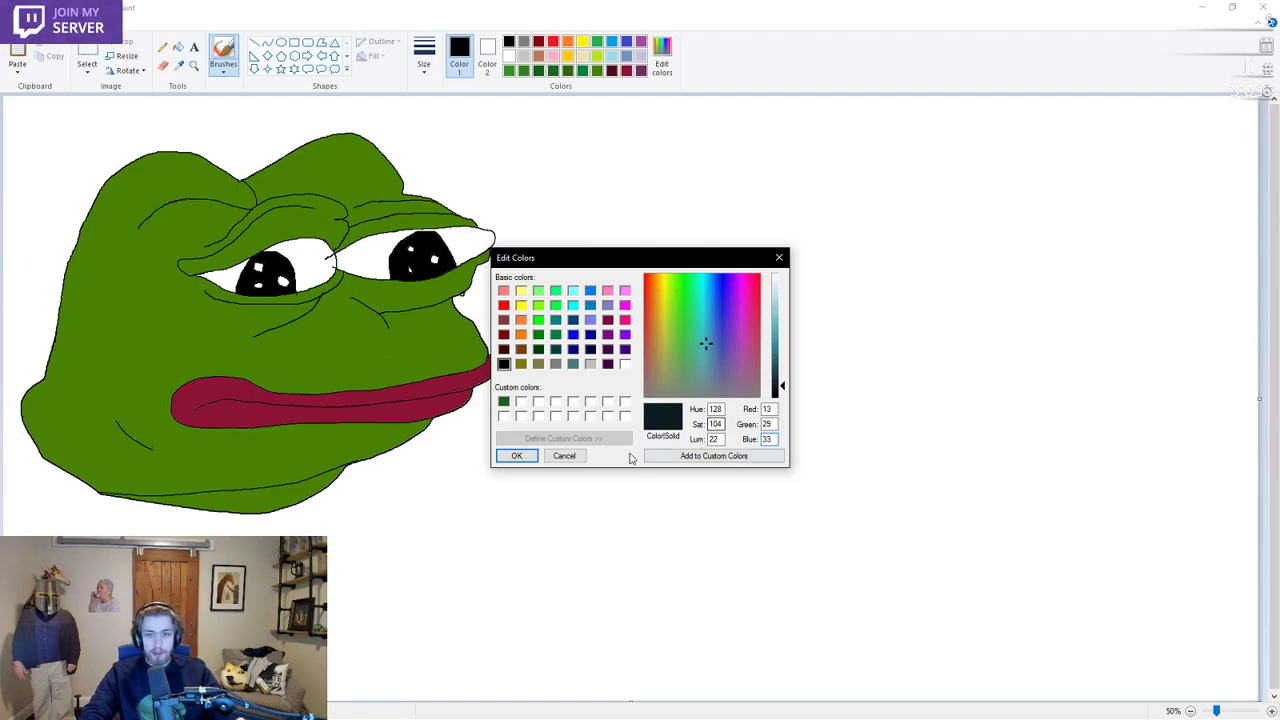
click(517, 456)
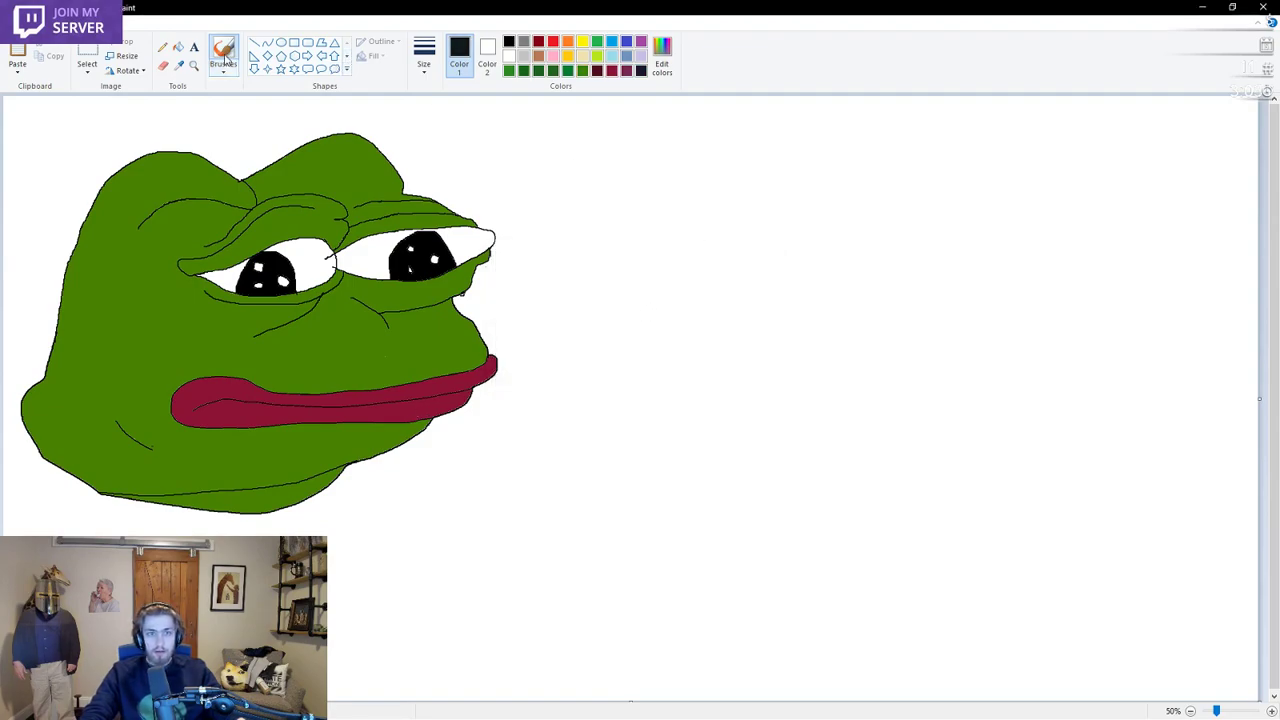
Fill the lips with the near-black teal, replacing it with the previously mixed purple
click(178, 47)
click(437, 384)
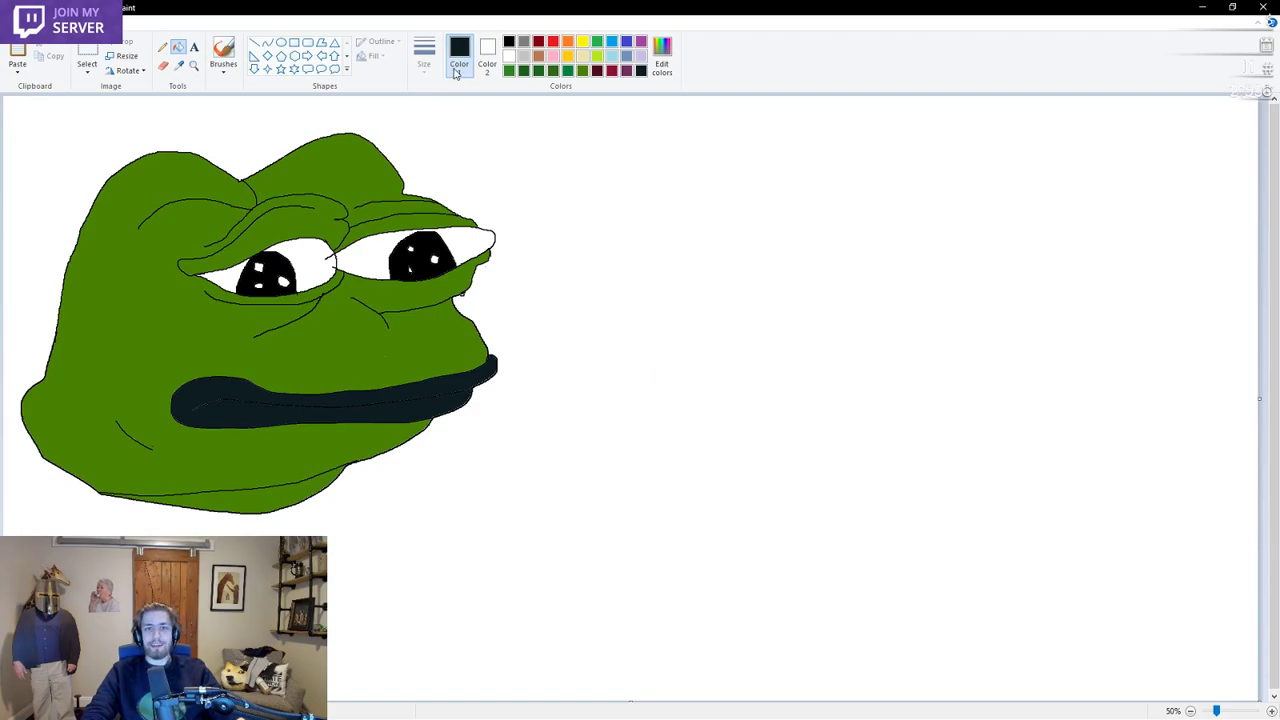
click(626, 70)
click(372, 399)
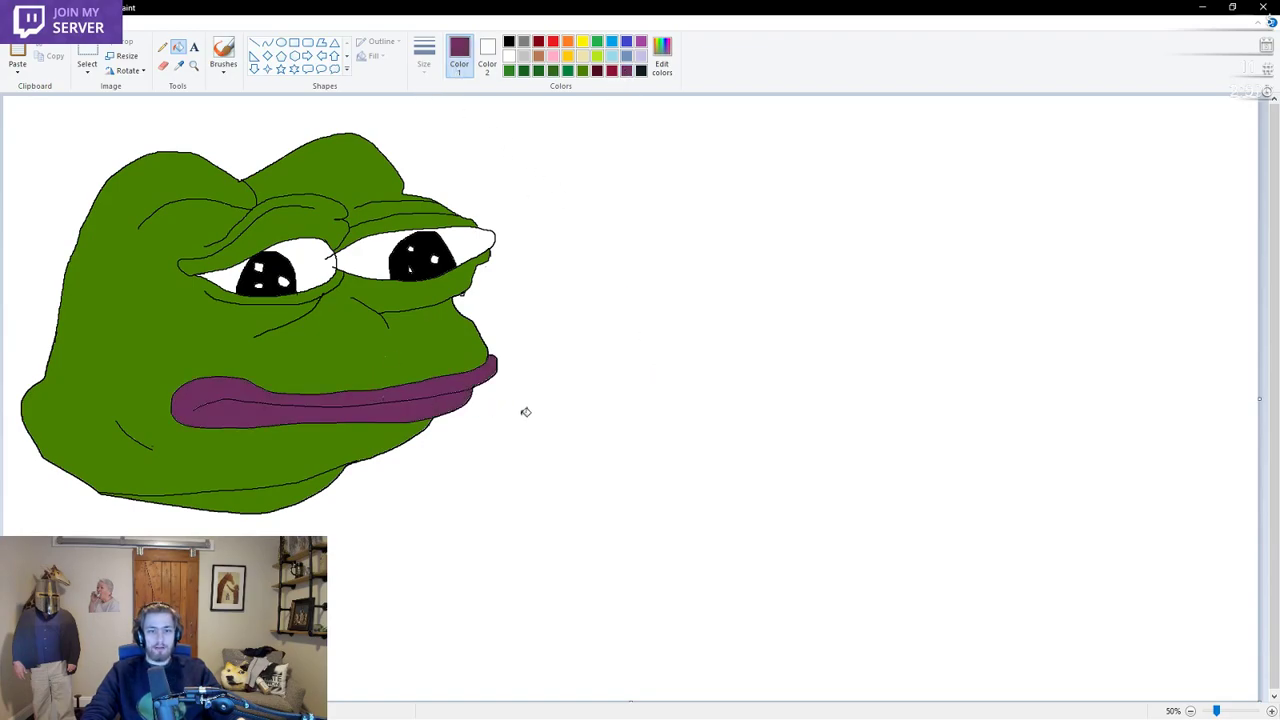
Change the purple to RGB 13, 29, 33 and refill the lips with that dark color
click(662, 55)
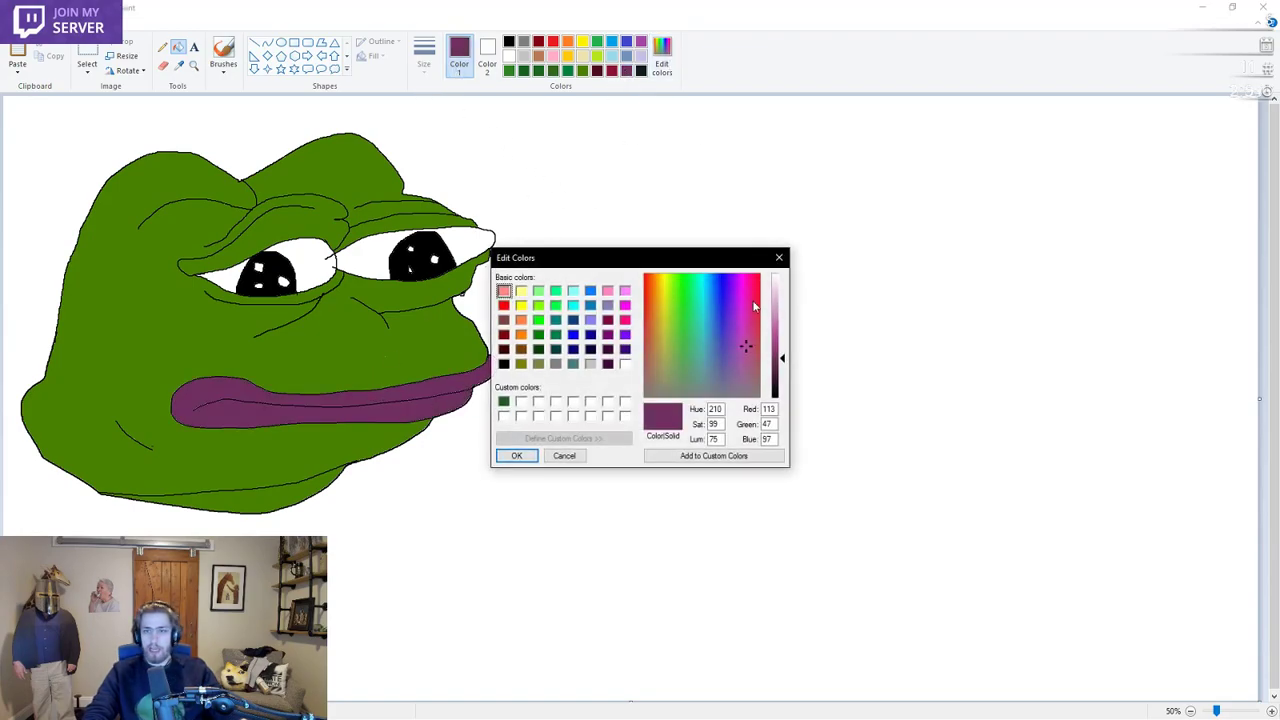
double_click(773, 408)
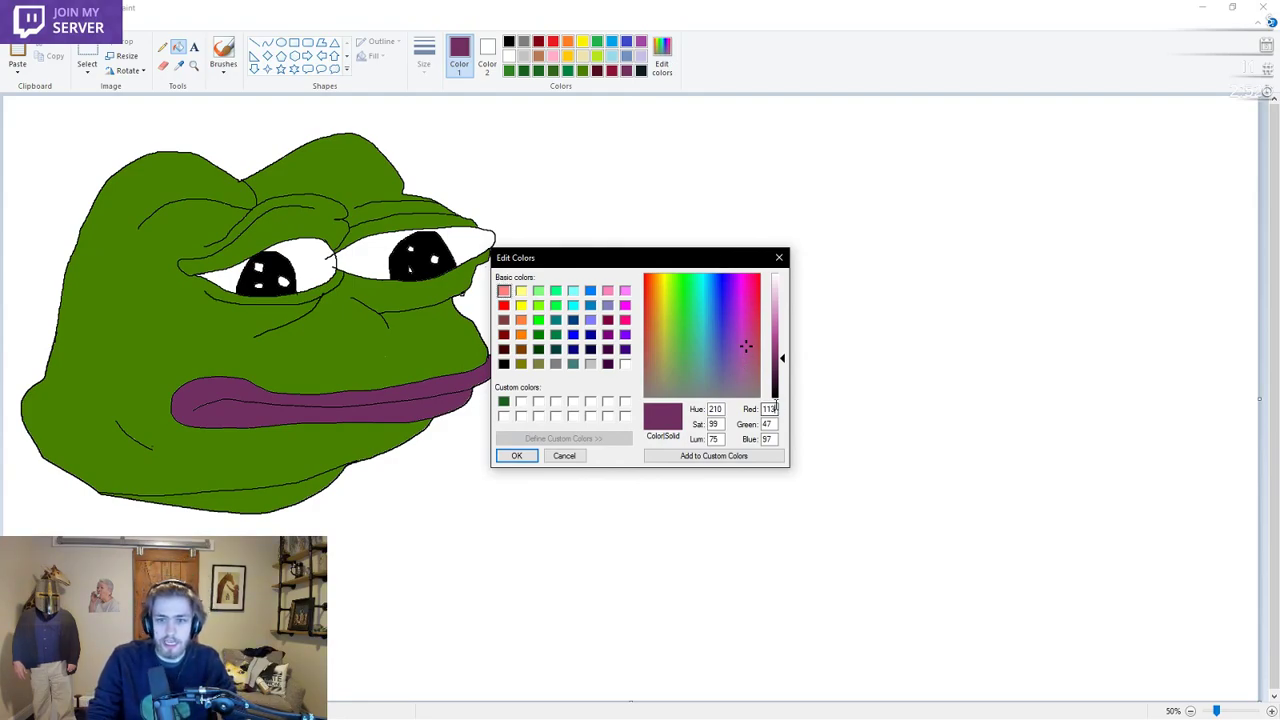
text(13)
double_click(768, 424)
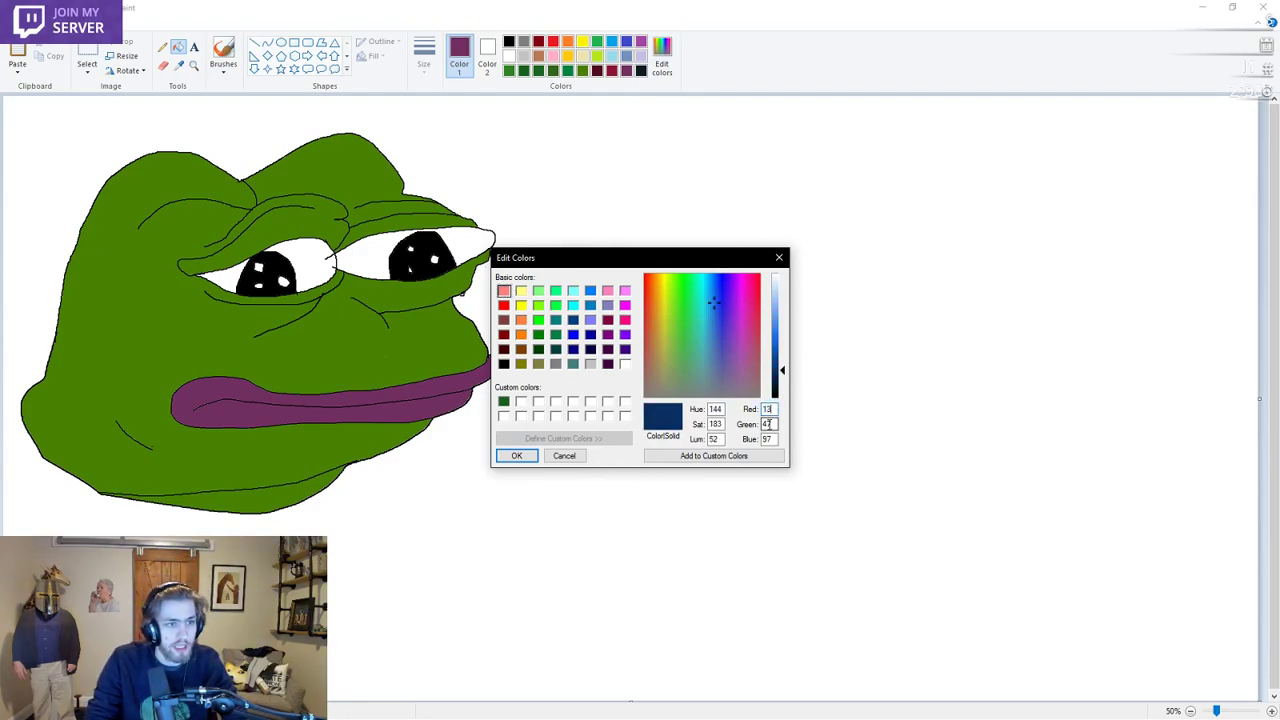
double_click(770, 425)
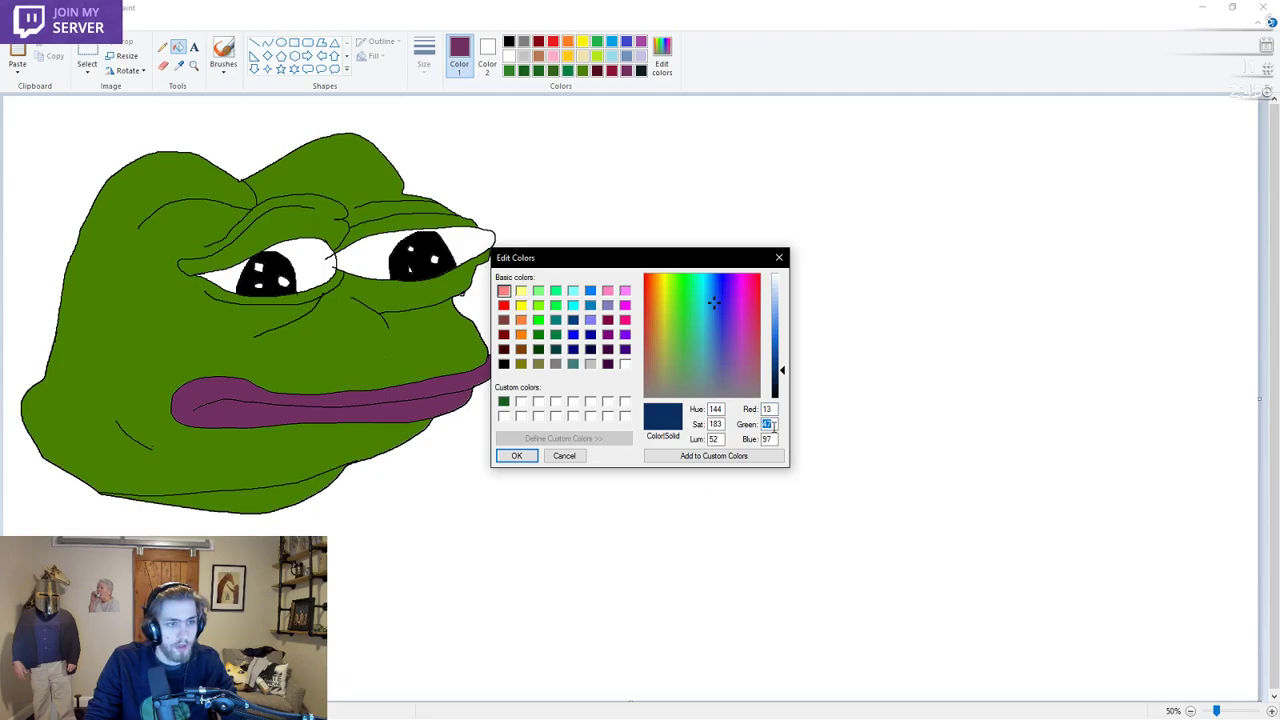
text(29)
key(Tab)
text(33)
click(520, 454)
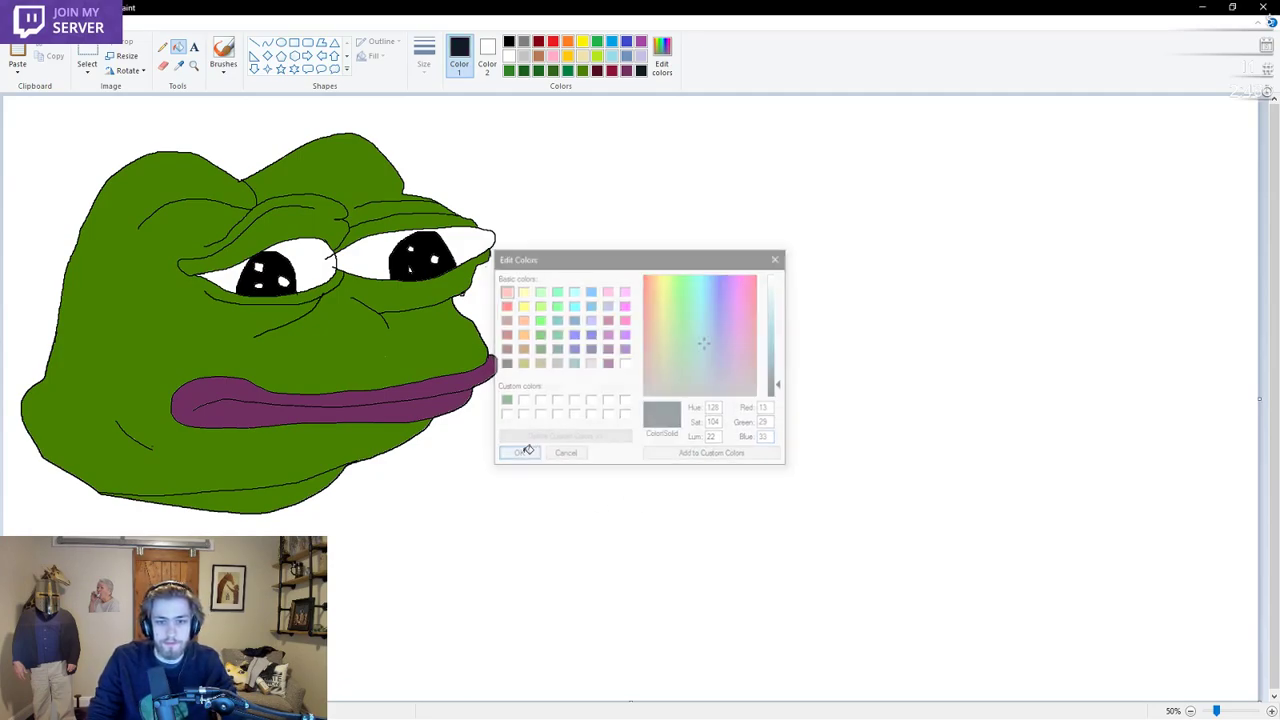
click(482, 380)
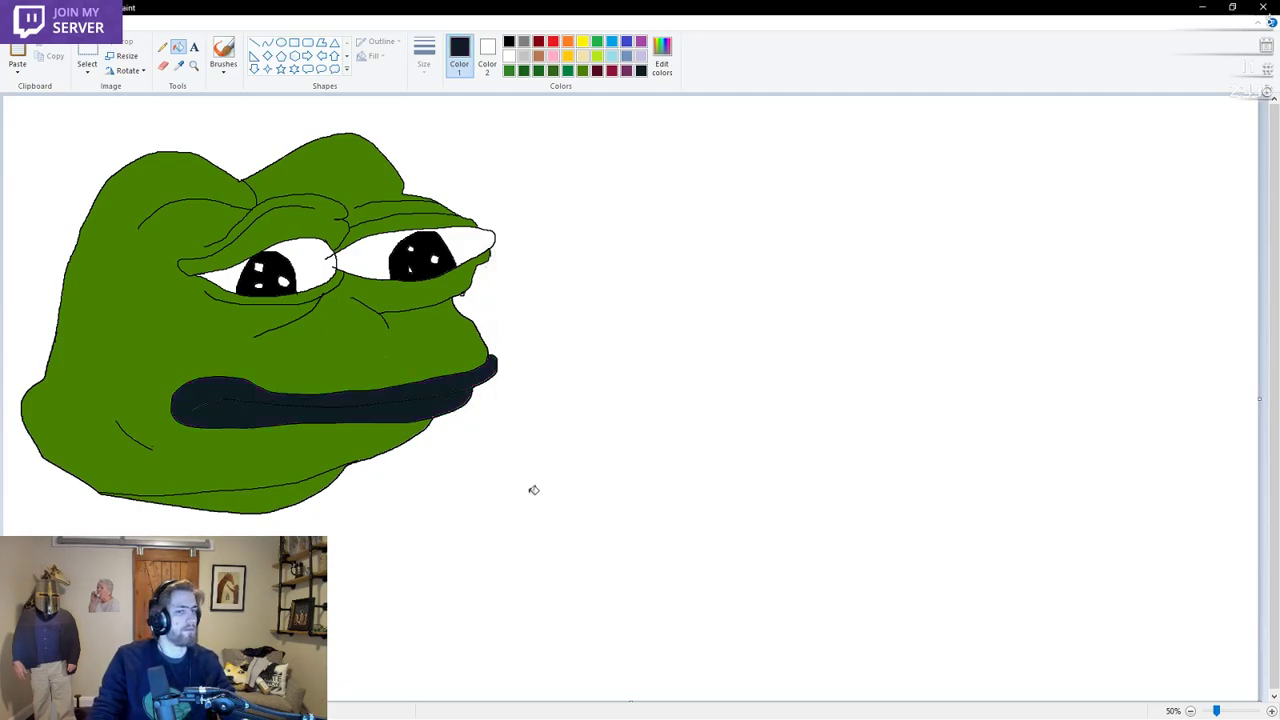
Mix a bright red of RGB 246, 24, 7 and refill the lips with it
click(663, 46)
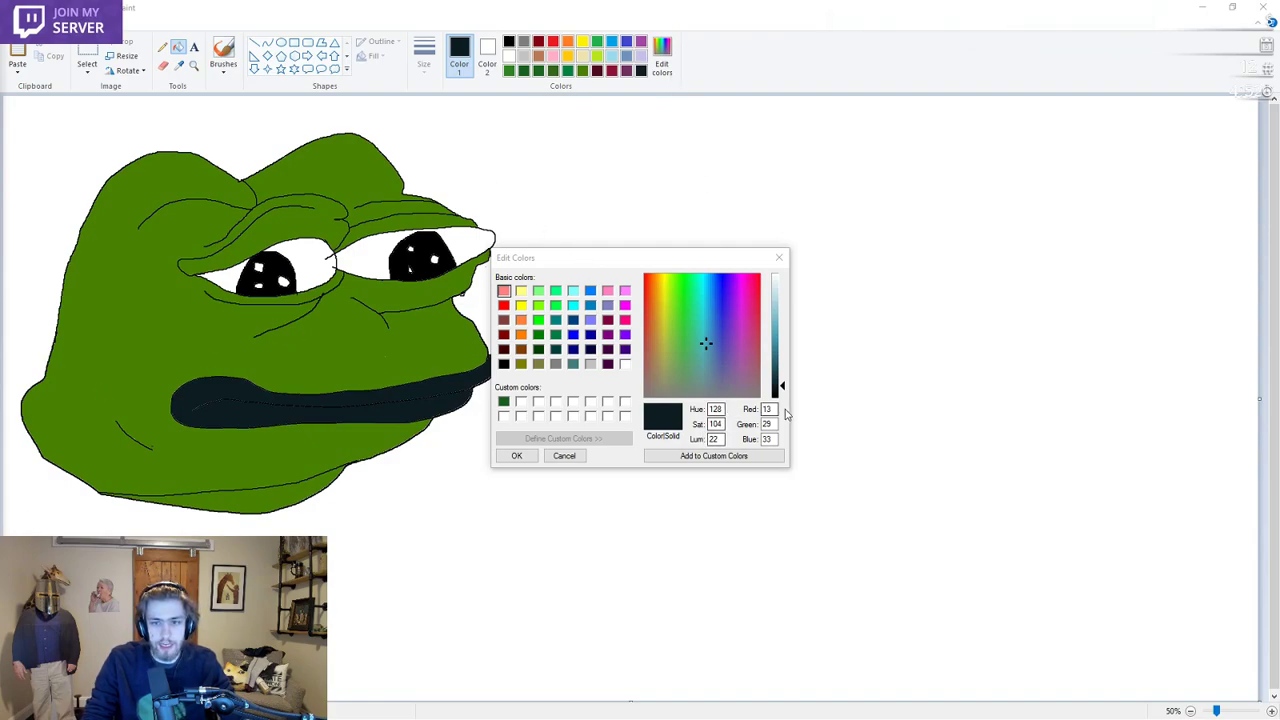
click(718, 409)
text(246)
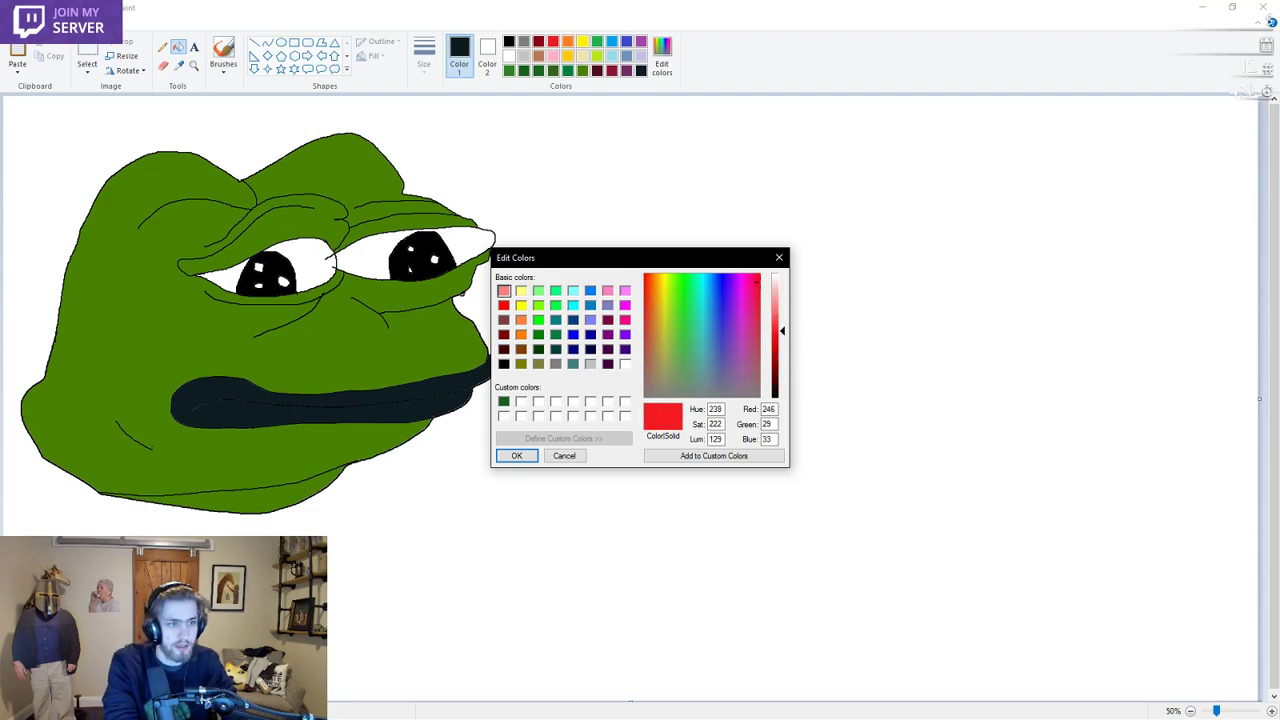
key(Tab)
text(24)
key(Tab)
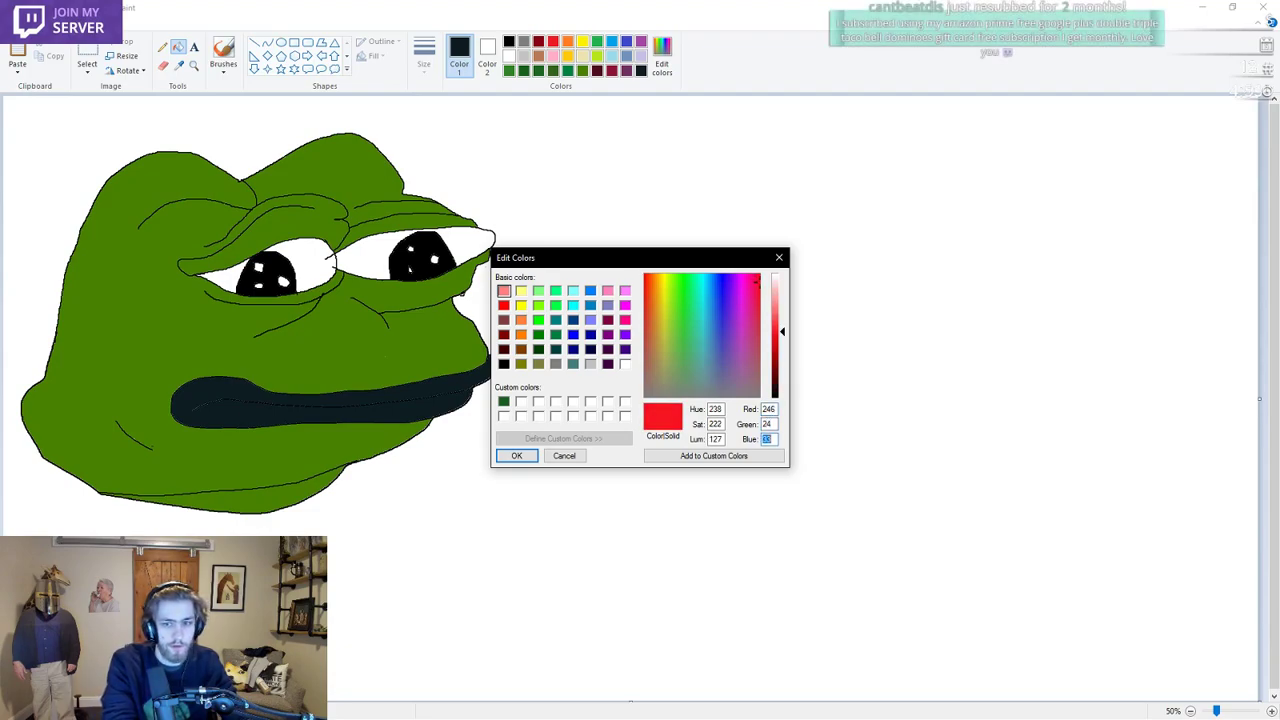
text(7)
key(Return)
click(430, 390)
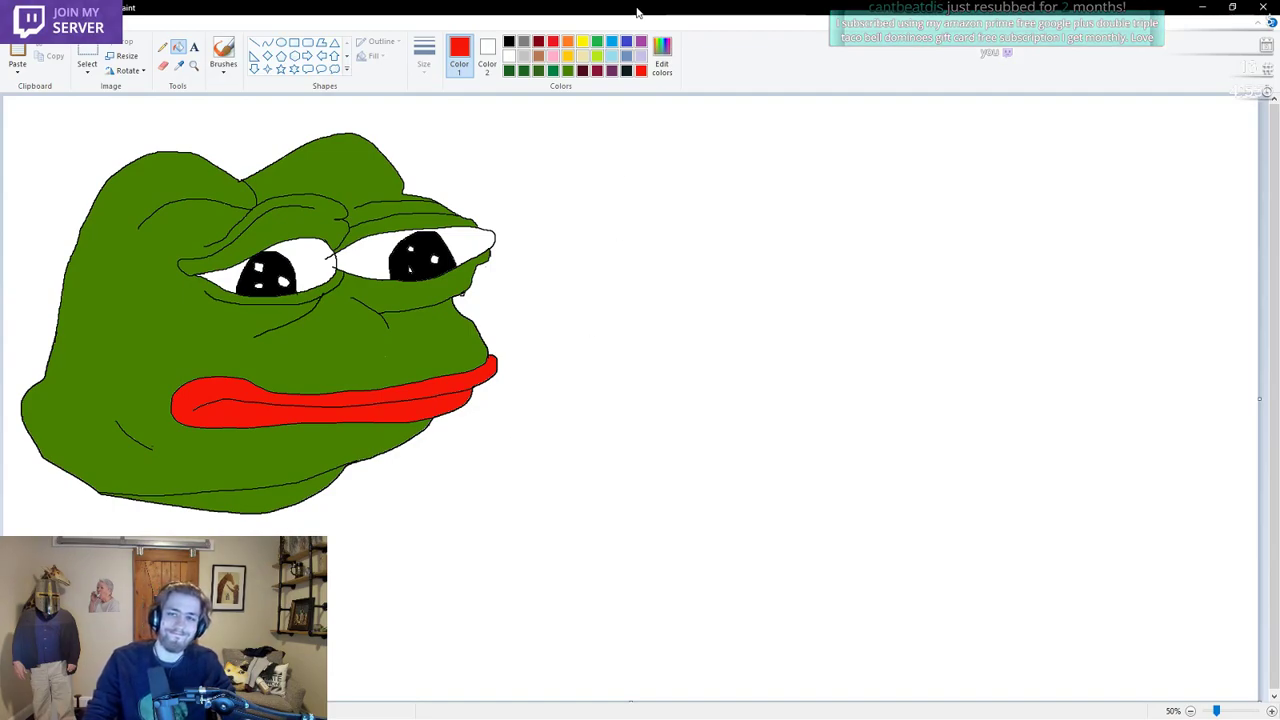
Lower the bright red's luminosity to 77 and refill the lips with the darker red
click(662, 55)
click(782, 336)
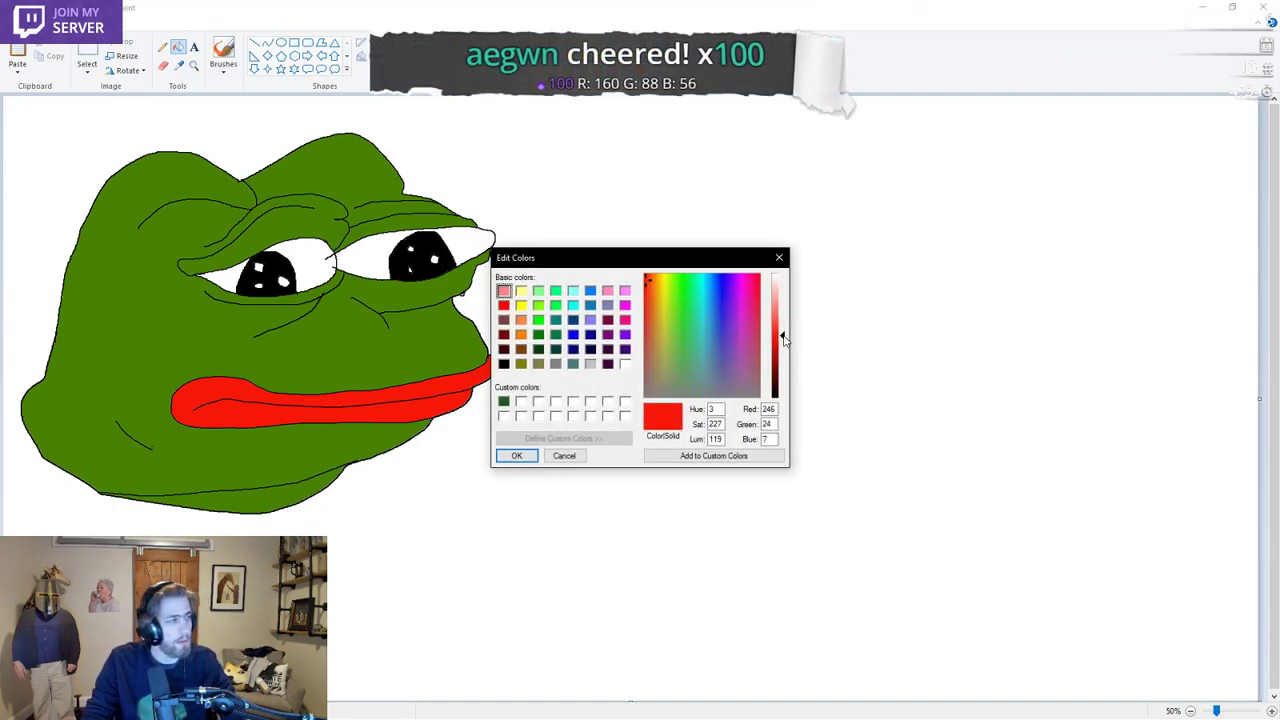
mouse_move(782, 336)
mouse_down()
mouse_move(782, 372)
mouse_move(782, 357)
mouse_up()
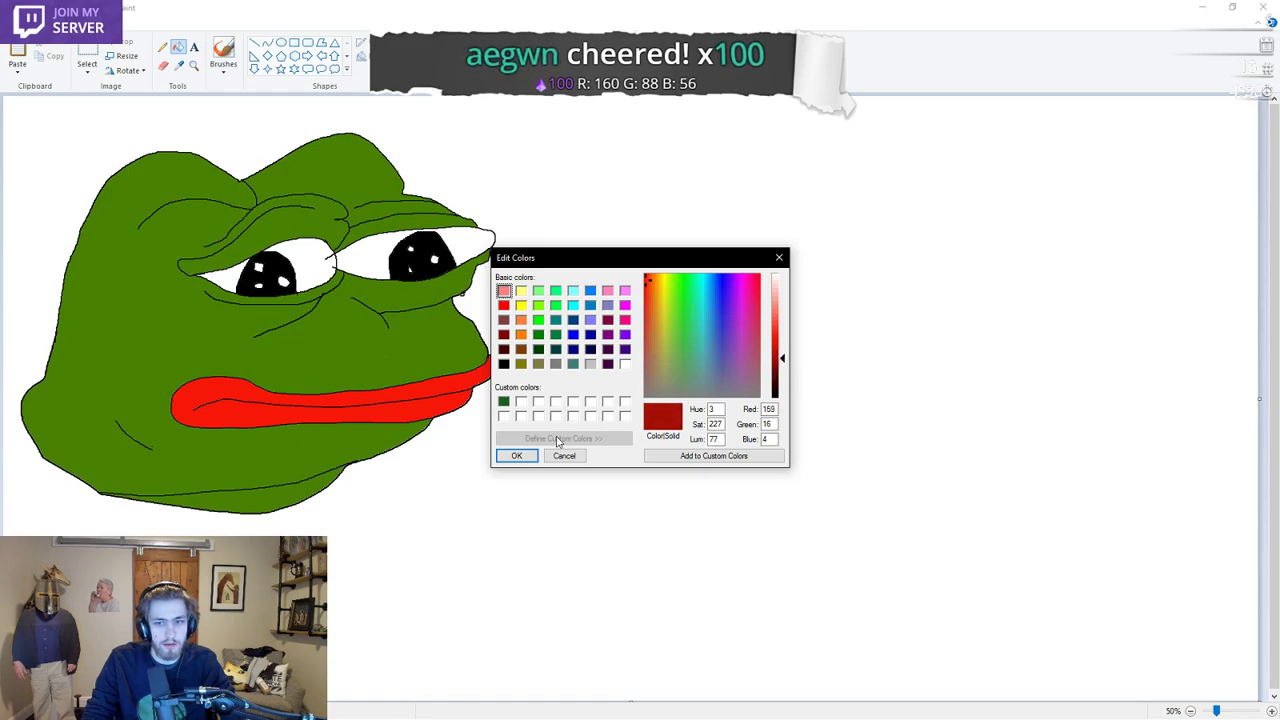
click(517, 455)
click(460, 382)
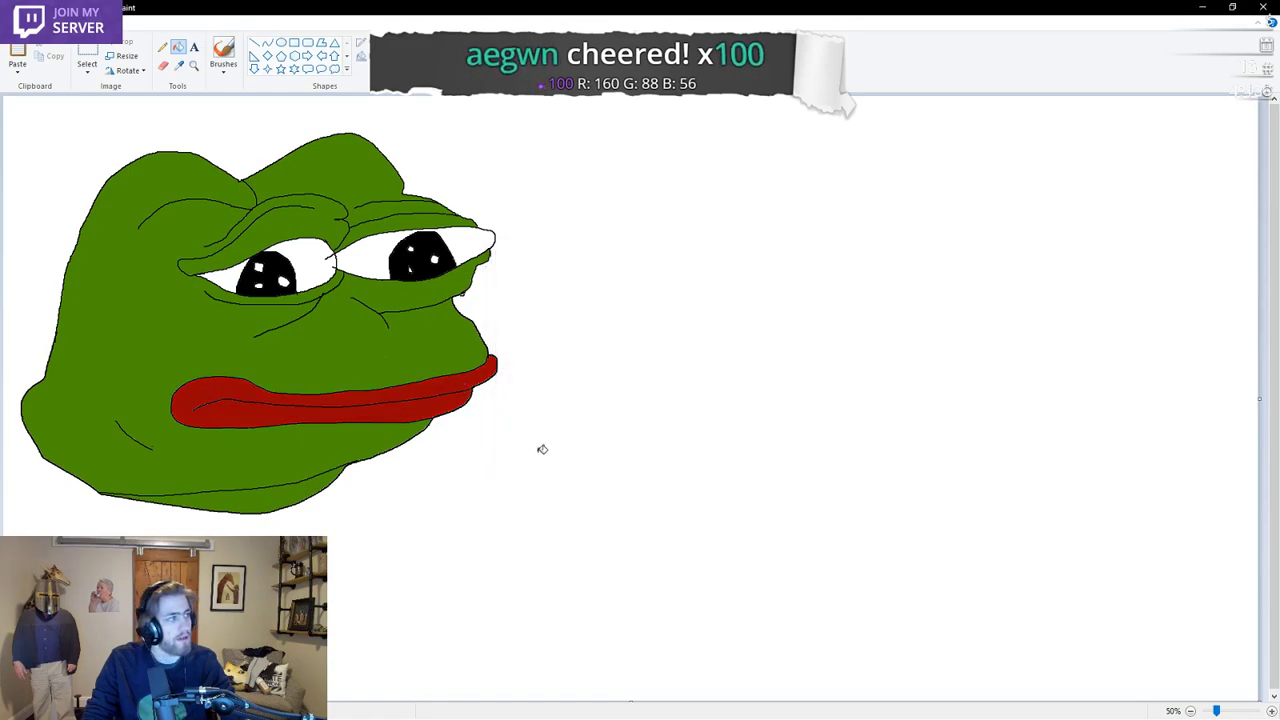
Darken the red further to a luminosity of 38 and refill the lips with it
click(662, 60)
click(777, 360)
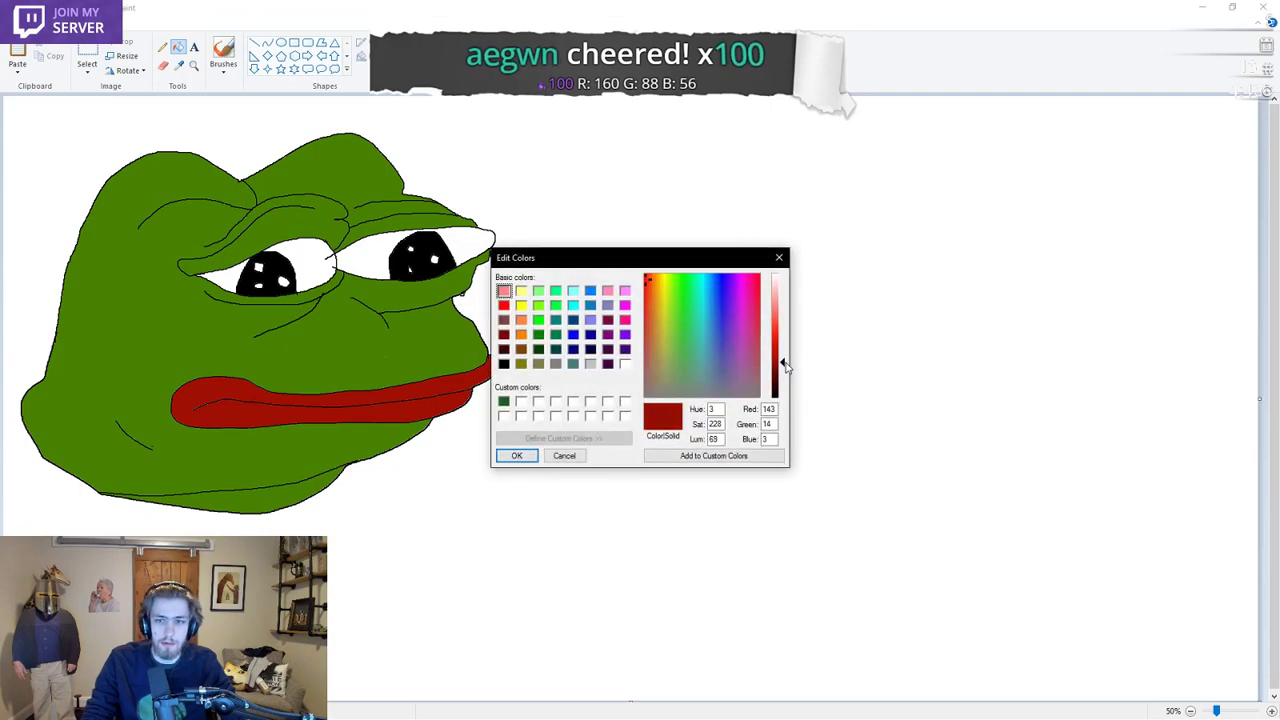
drag(780, 363, 785, 375)
click(517, 455)
click(455, 393)
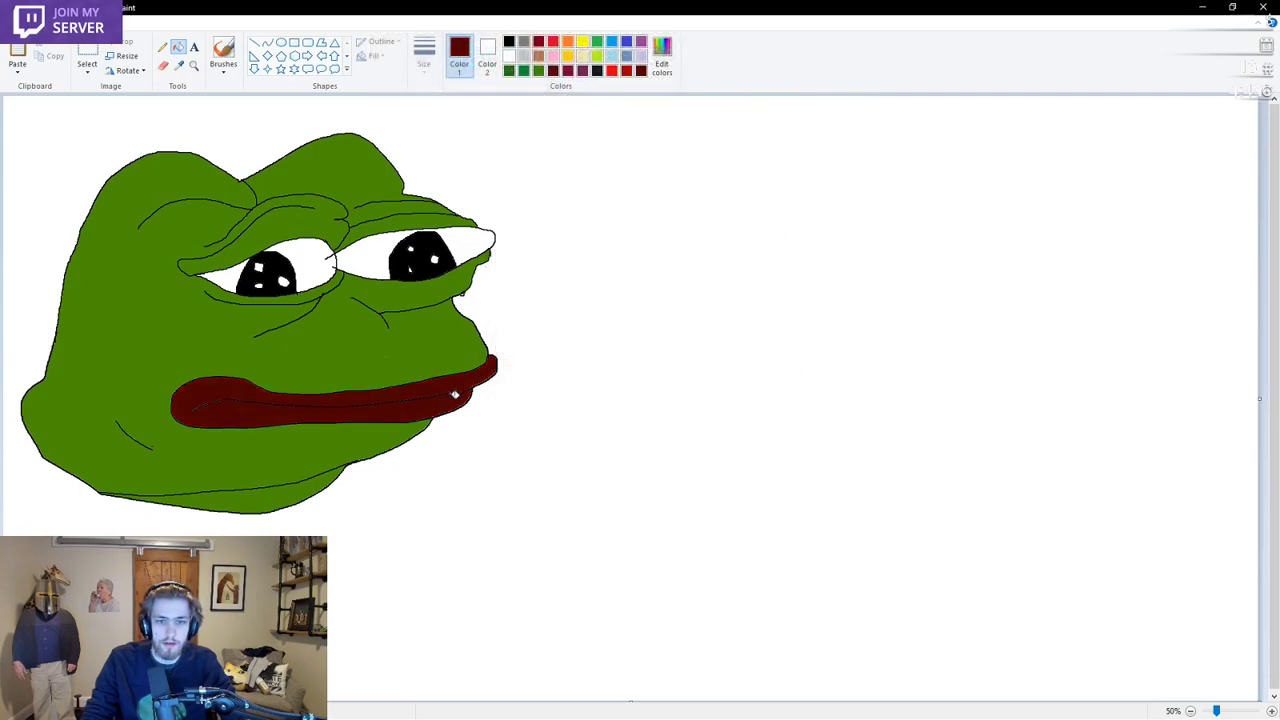
Raise the dark red's luminosity to 52 and refill the lips with it
click(662, 60)
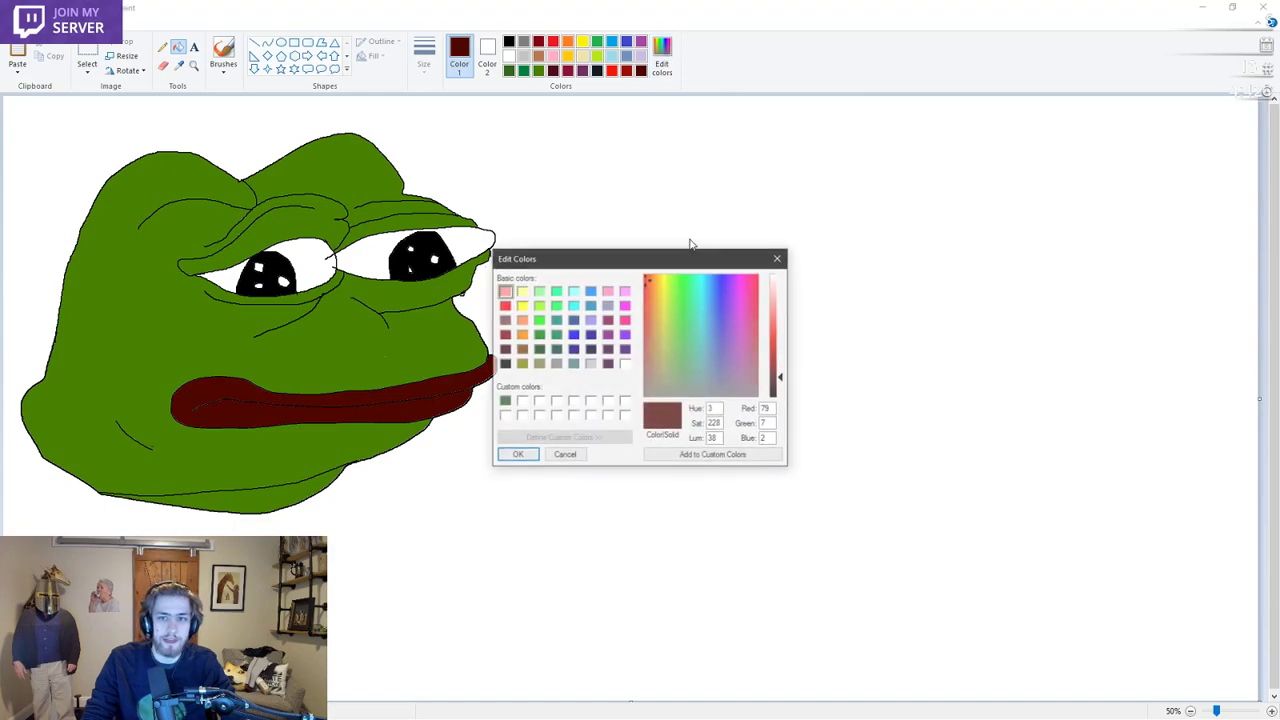
click(783, 375)
click(783, 378)
click(517, 455)
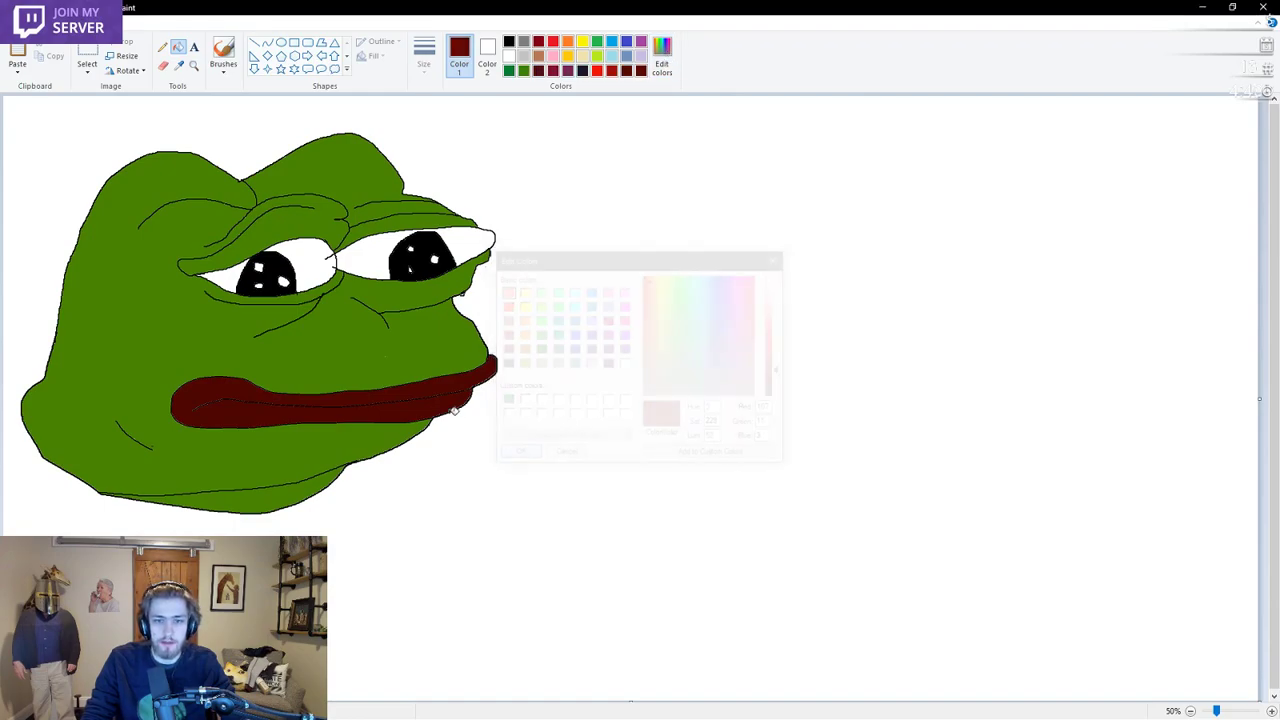
click(480, 390)
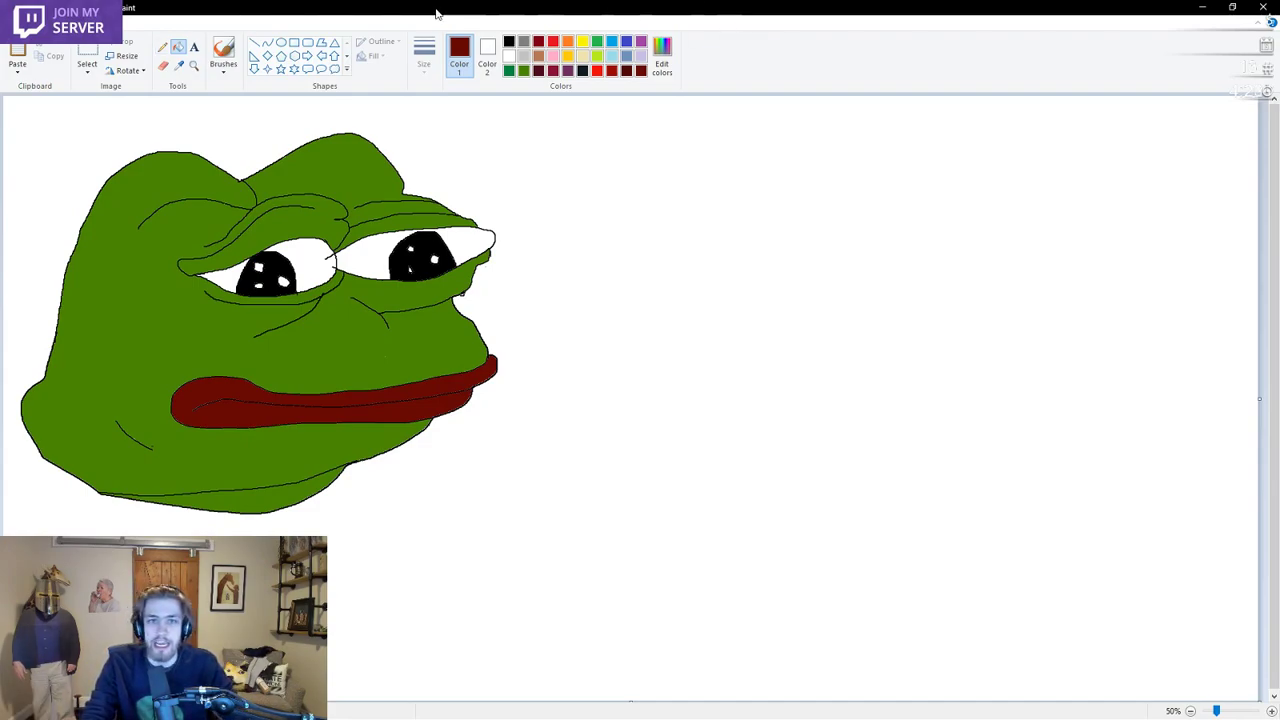
Mix a reddish brown of RGB 160, 88, 56 and fill the lips with it
click(662, 58)
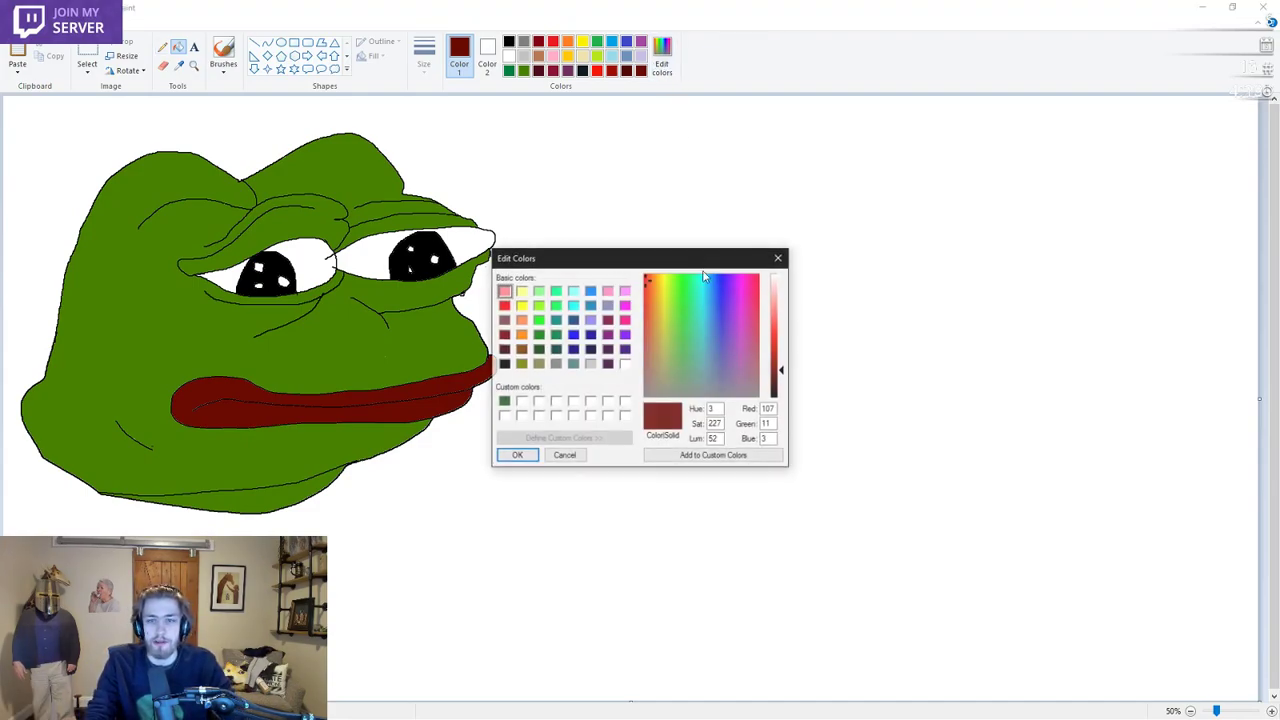
double_click(775, 410)
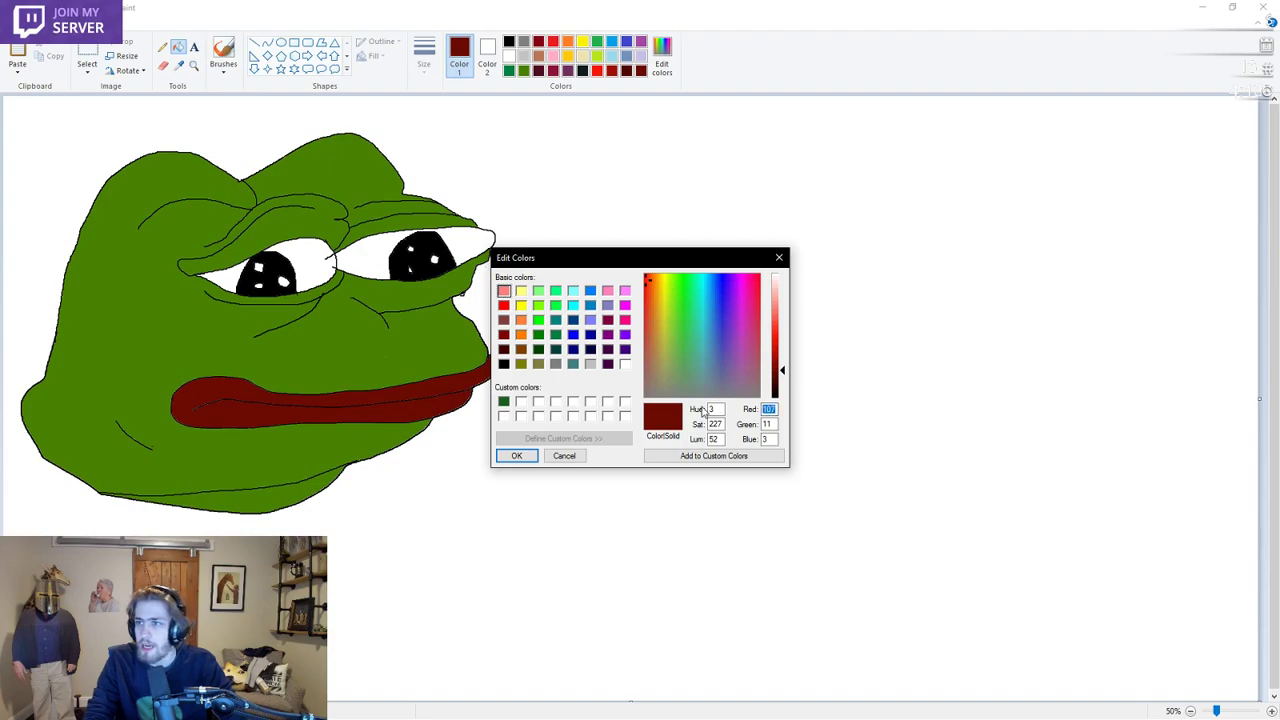
text(160)
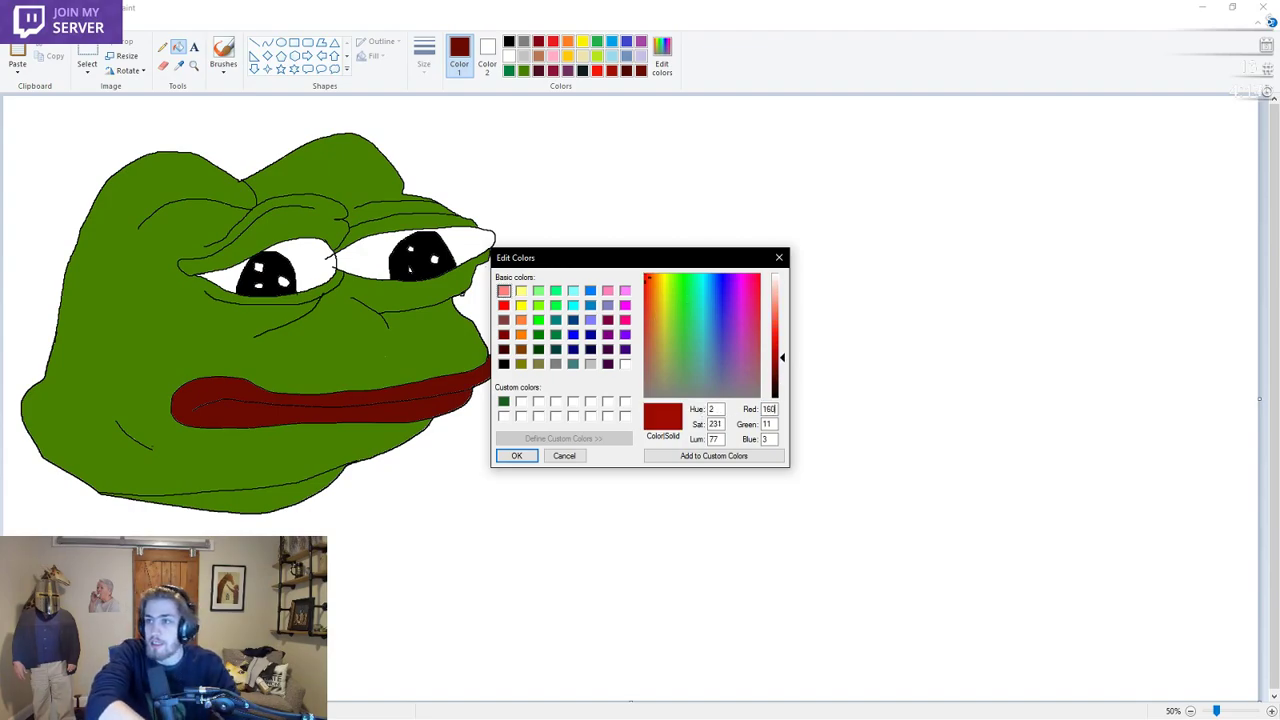
text(88)
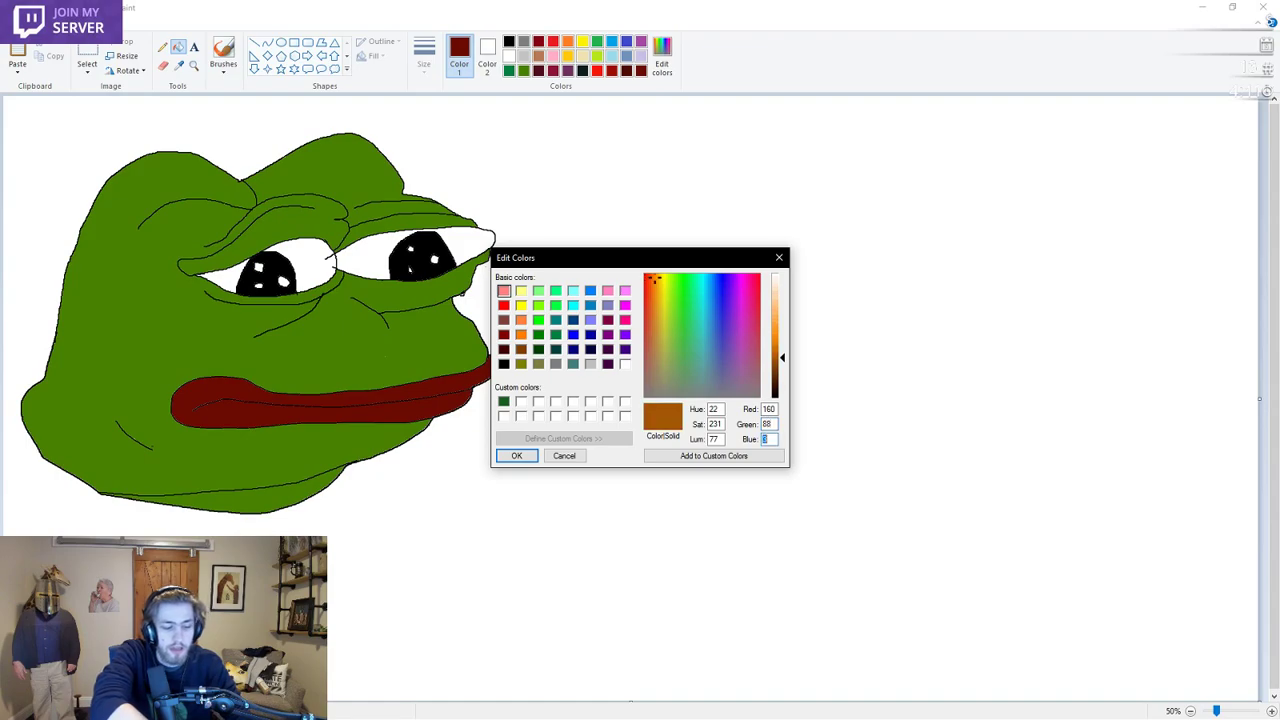
key(Tab)
text(56)
click(516, 455)
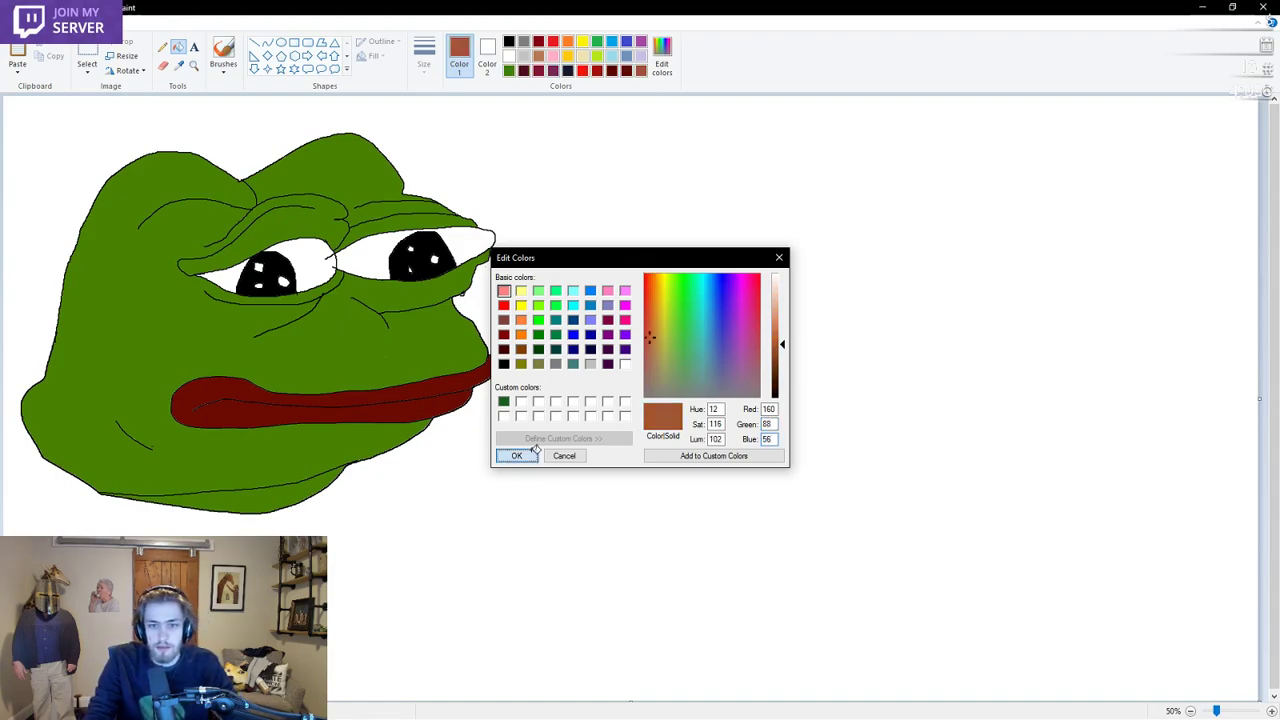
click(375, 410)
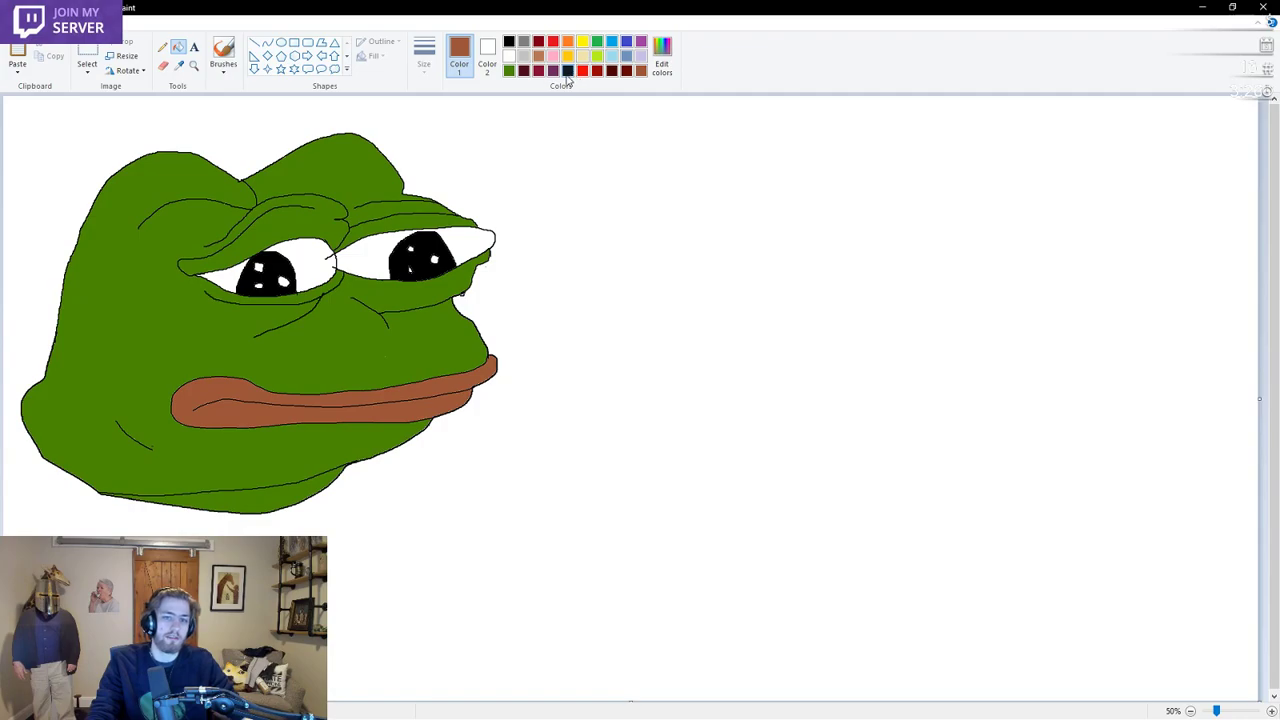
Brush small turquoise-blue teardrop outlines on the green skin beneath both of the frog's eyes
click(627, 42)
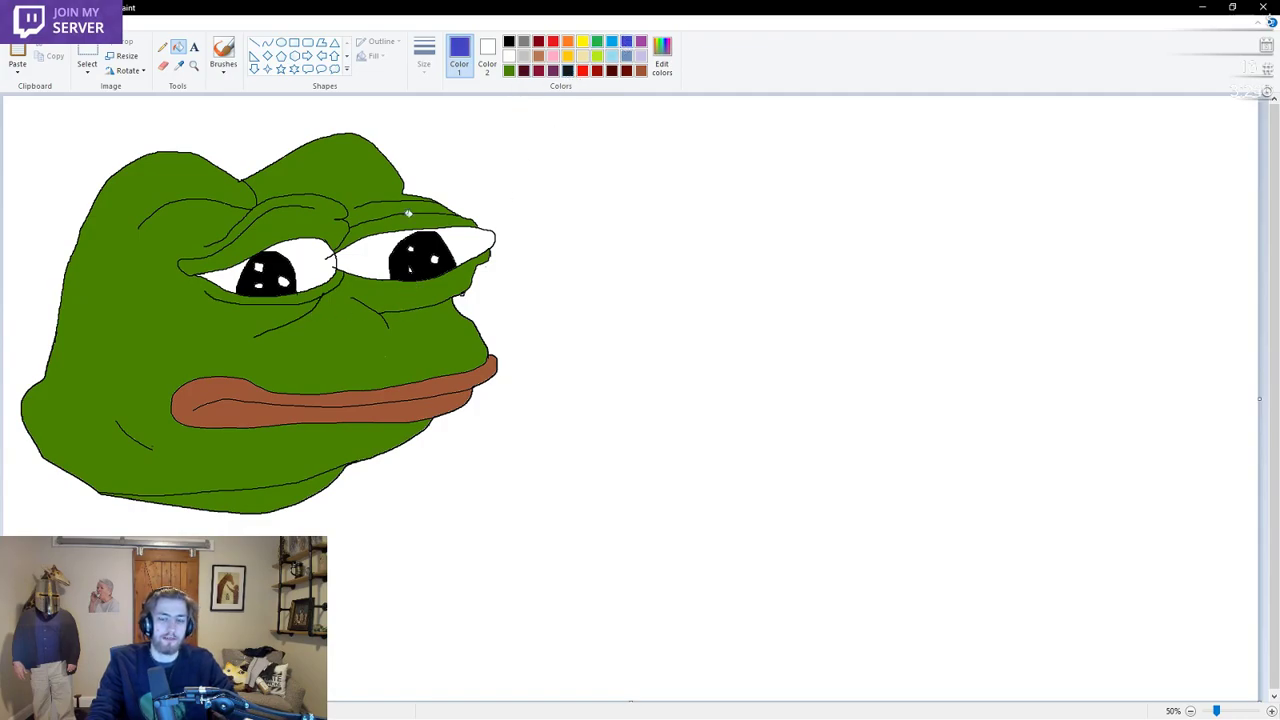
click(223, 52)
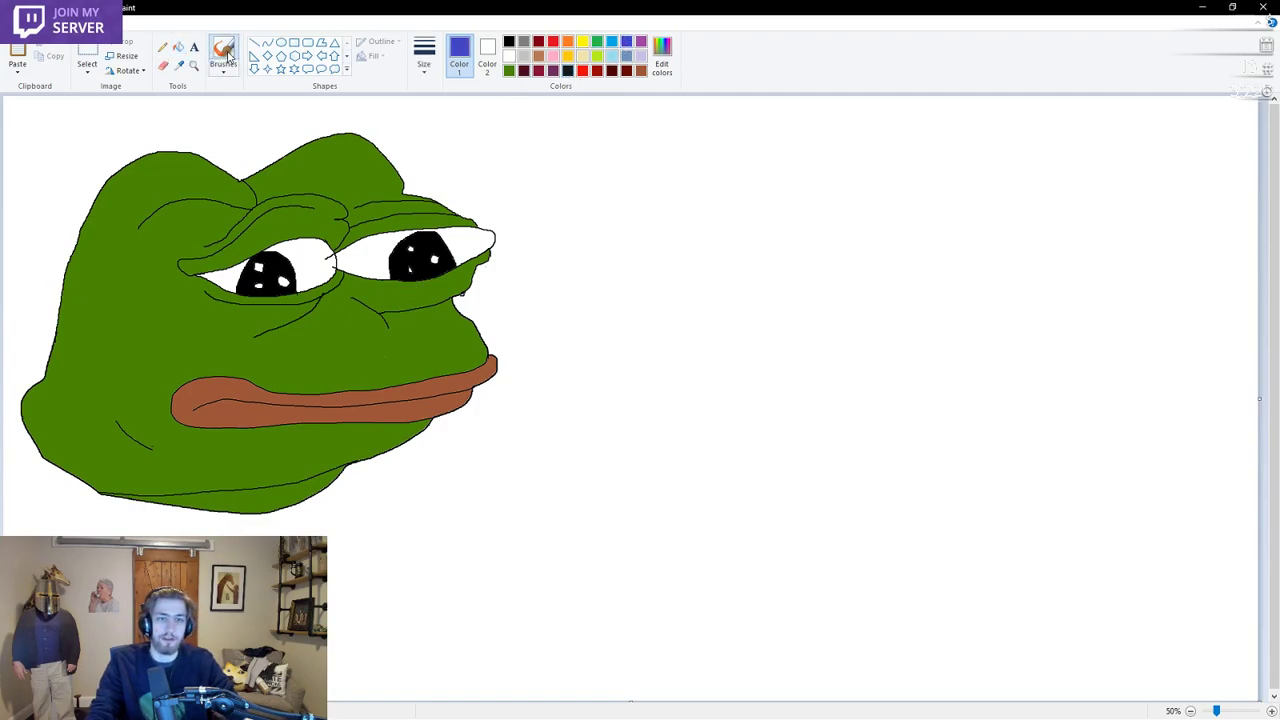
click(614, 43)
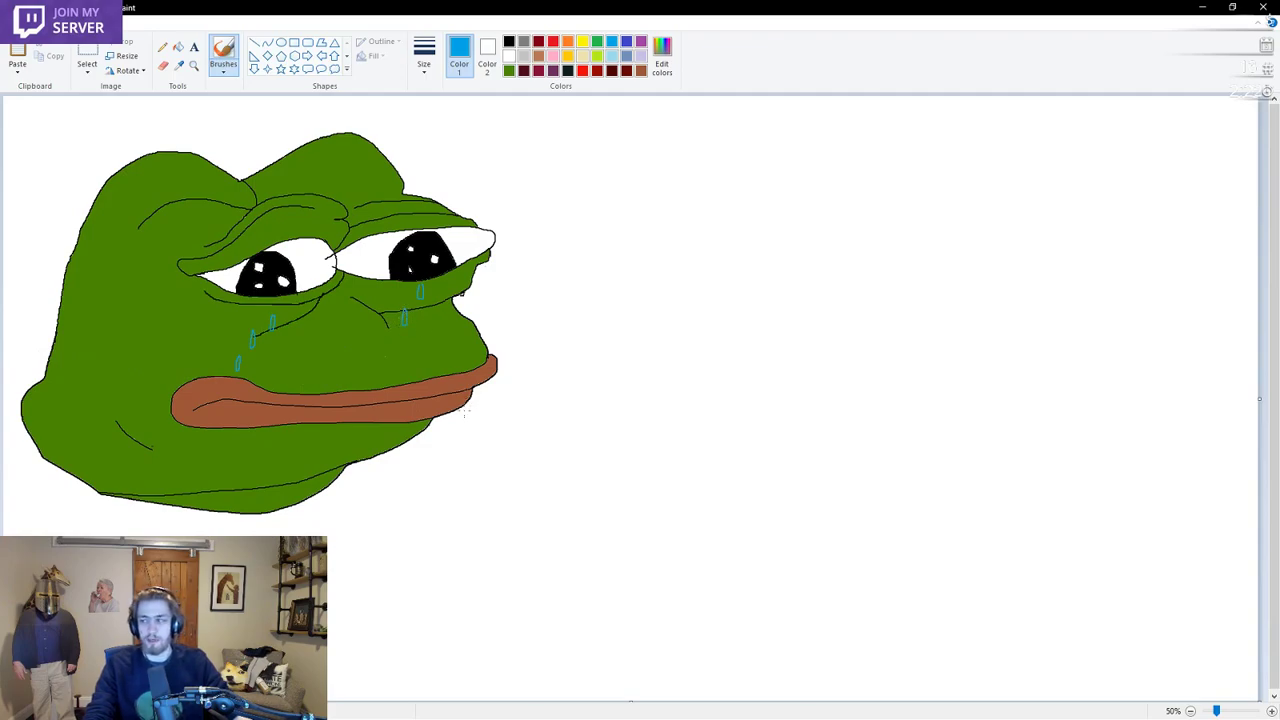
drag(424, 325, 429, 344)
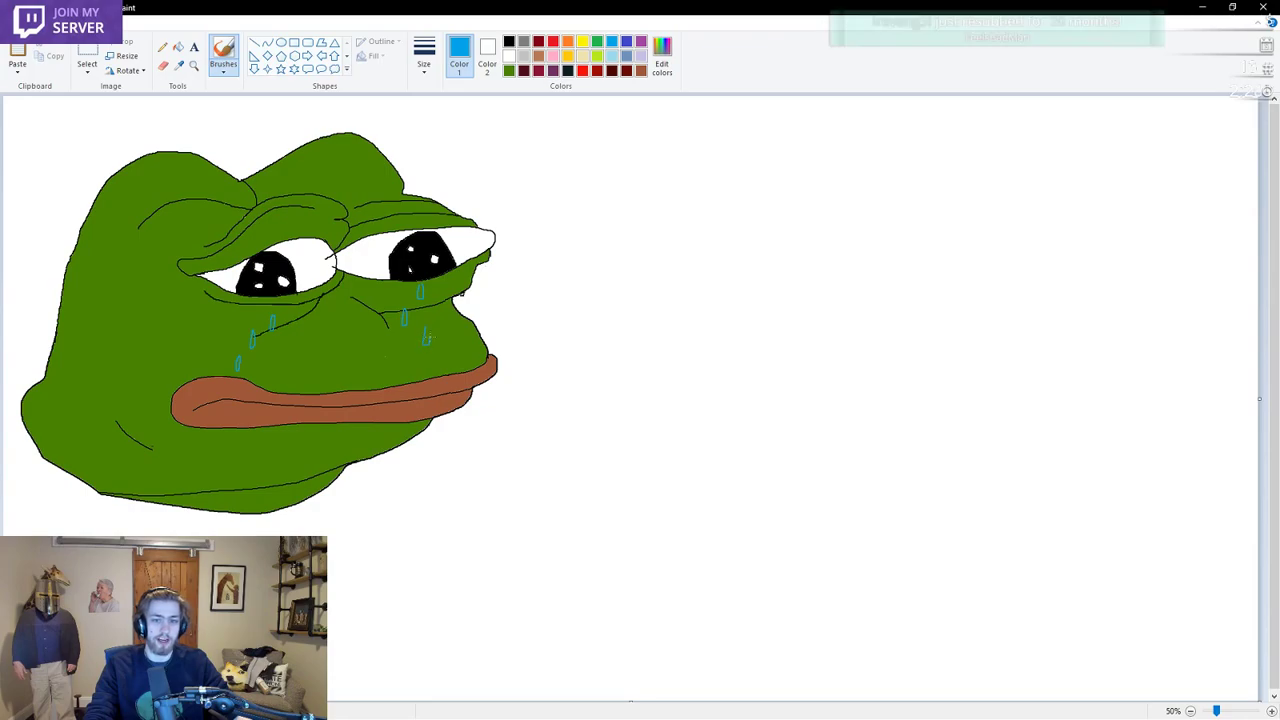
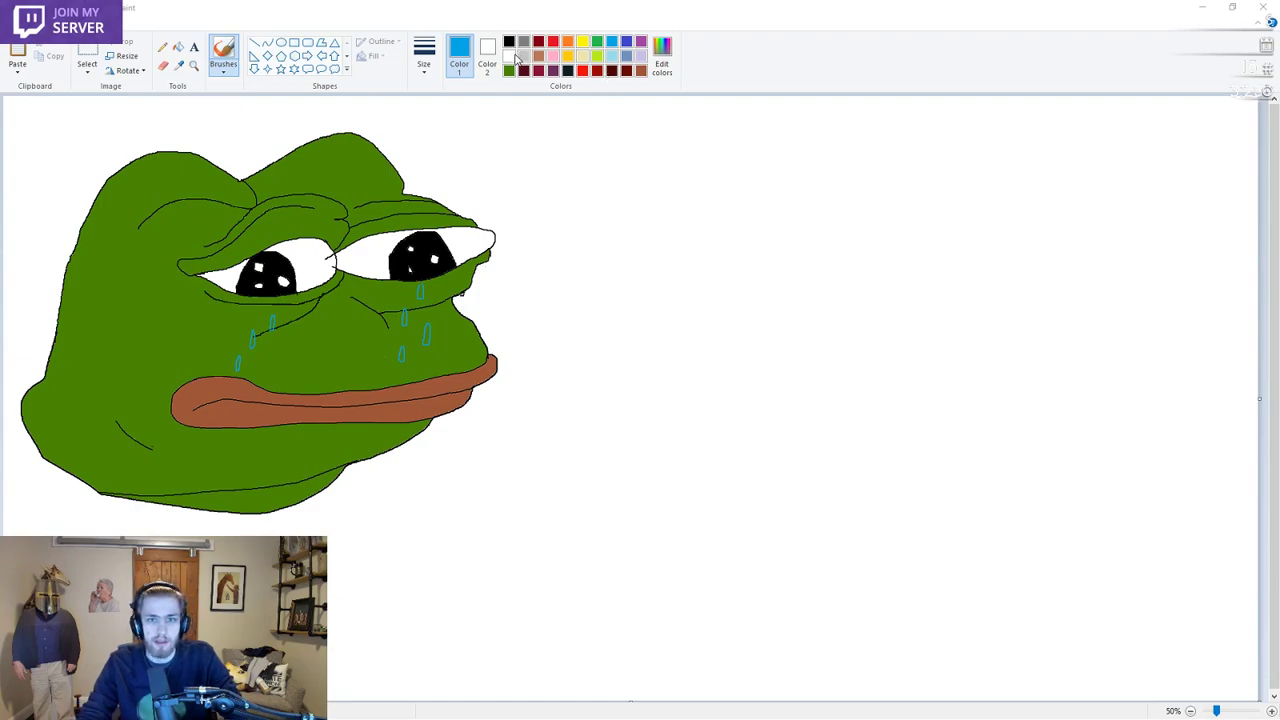
Brush a short, nearly horizontal turquoise-blue line from the right end of the lips out onto the white background
click(640, 80)
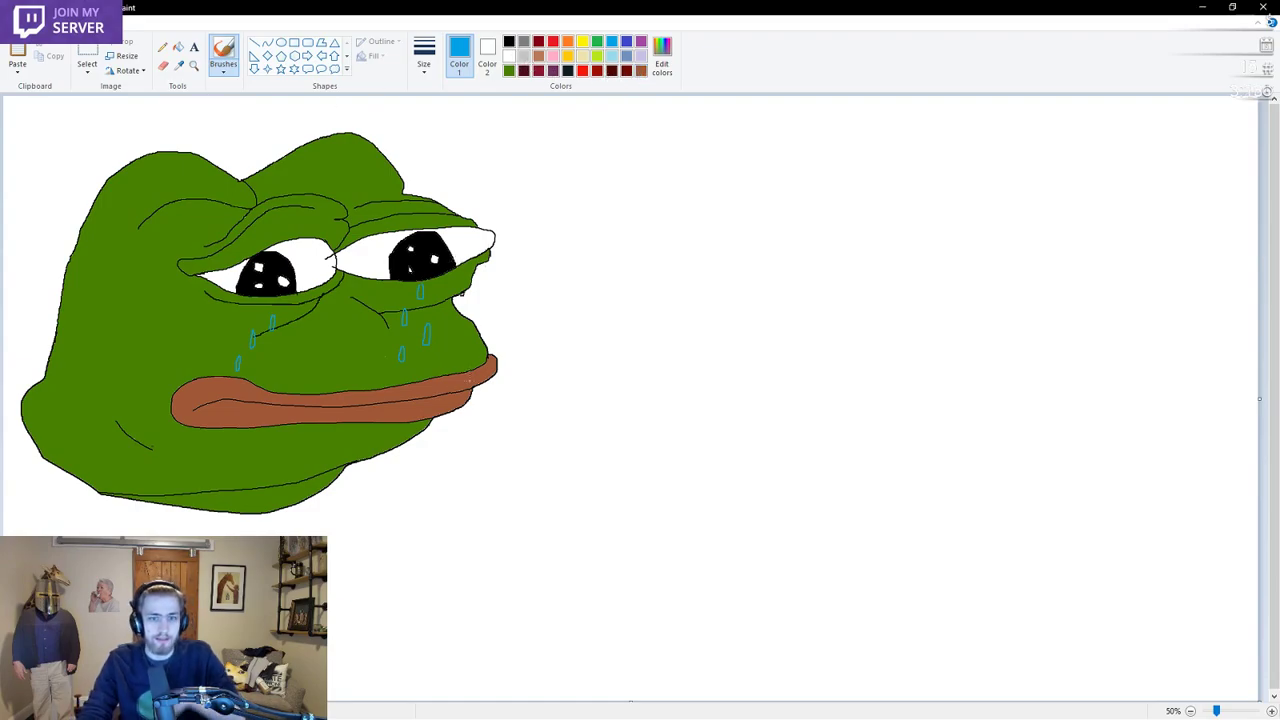
drag(468, 381, 518, 379)
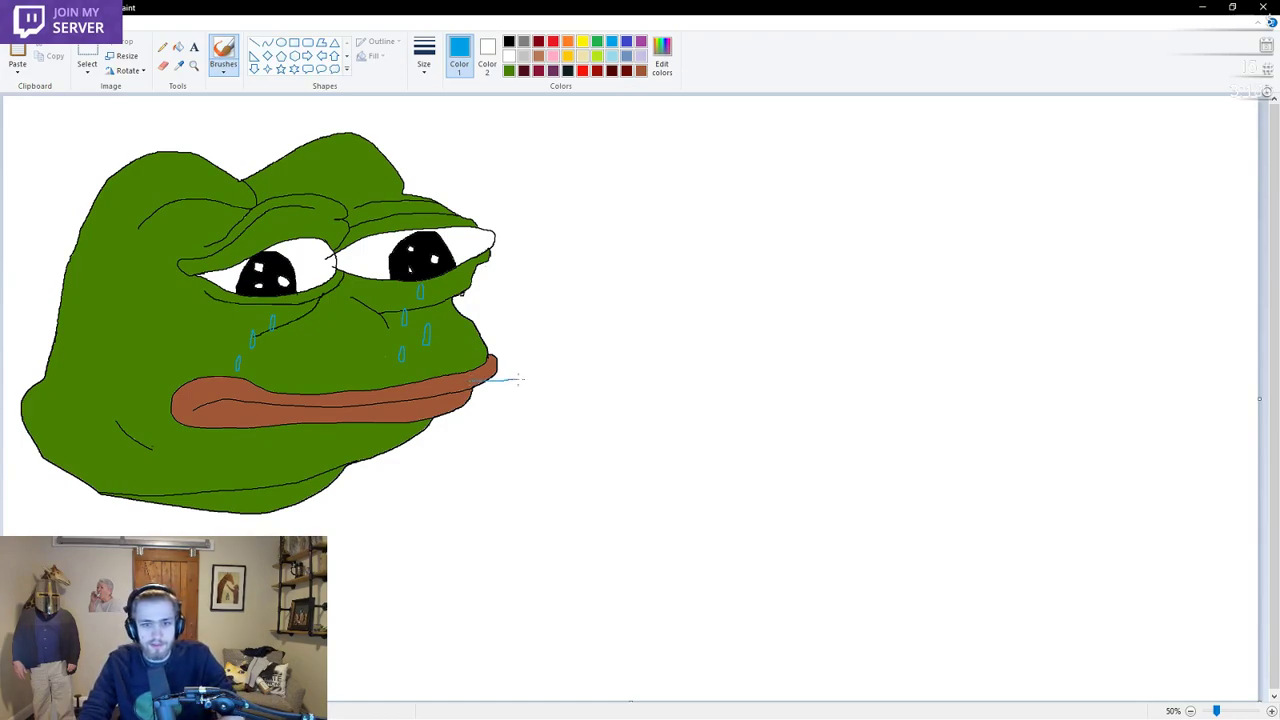
Undo the blue line and the trial line at the corner of the frog's mouth
key(ctrl+z)
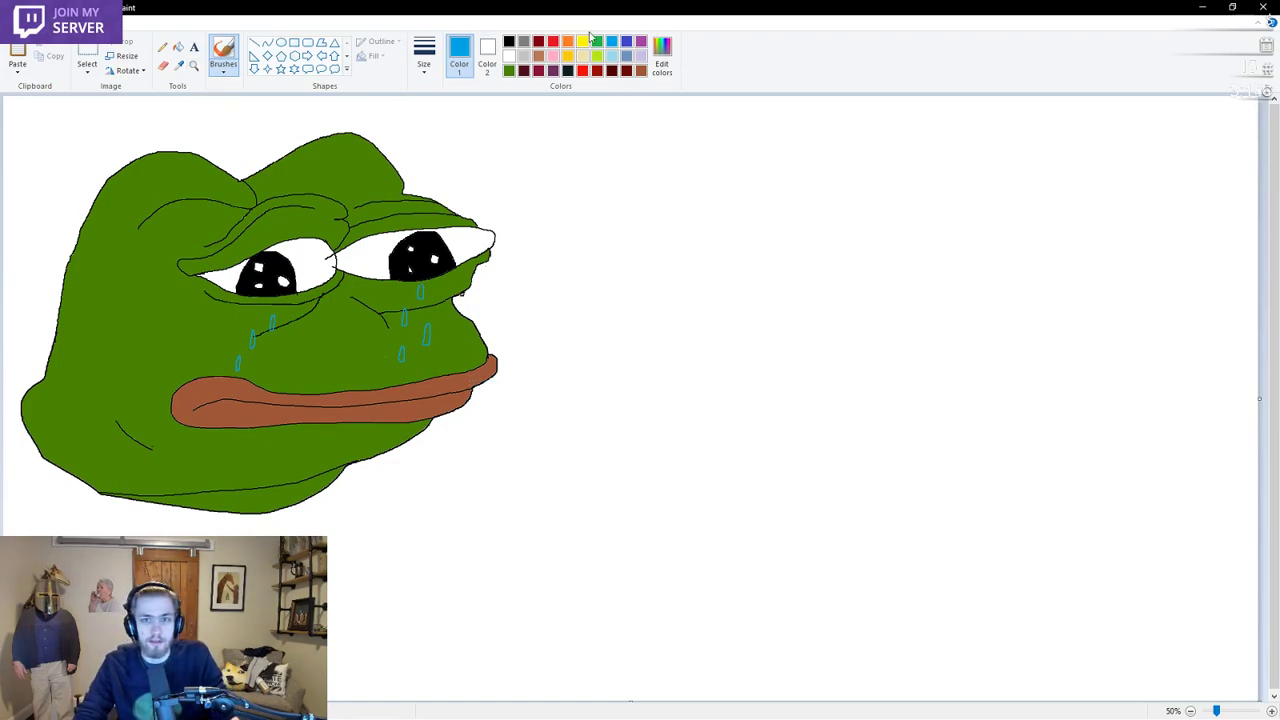
click(641, 70)
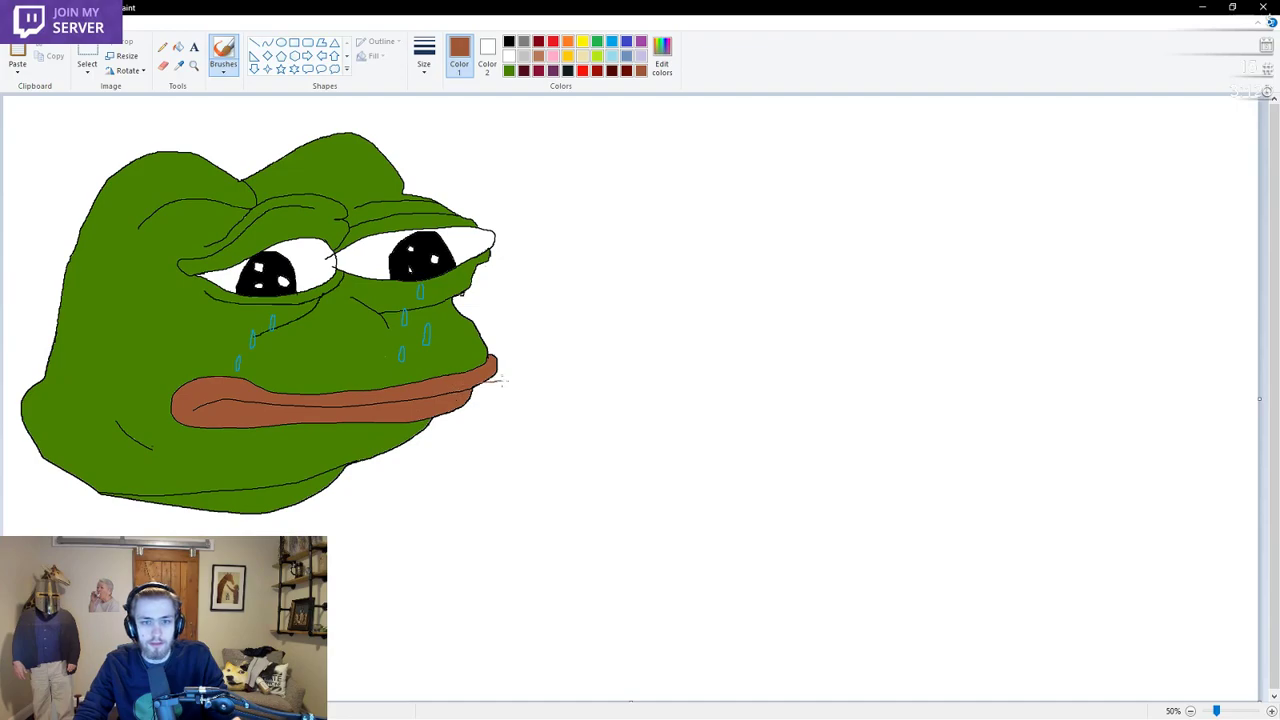
key(ctrl+z)
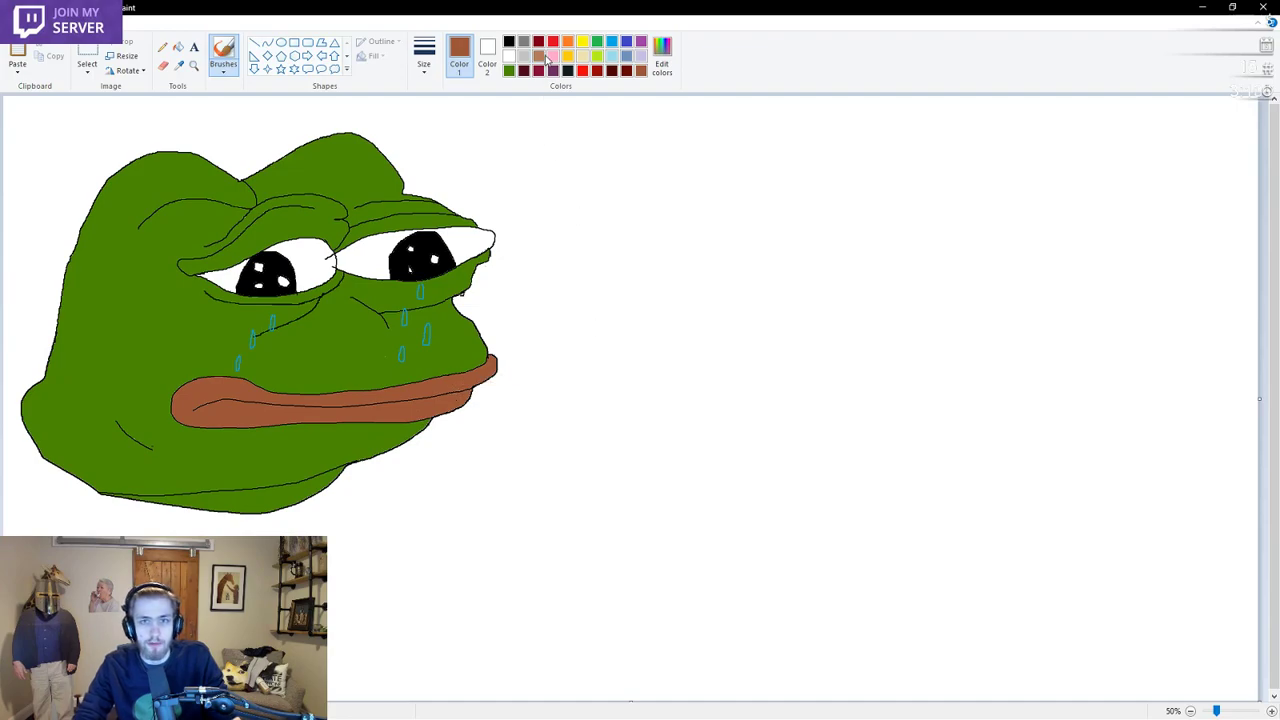
Draw a black cigarette outline sticking out of the mouth, with a crosswise line marking off its tip
click(662, 58)
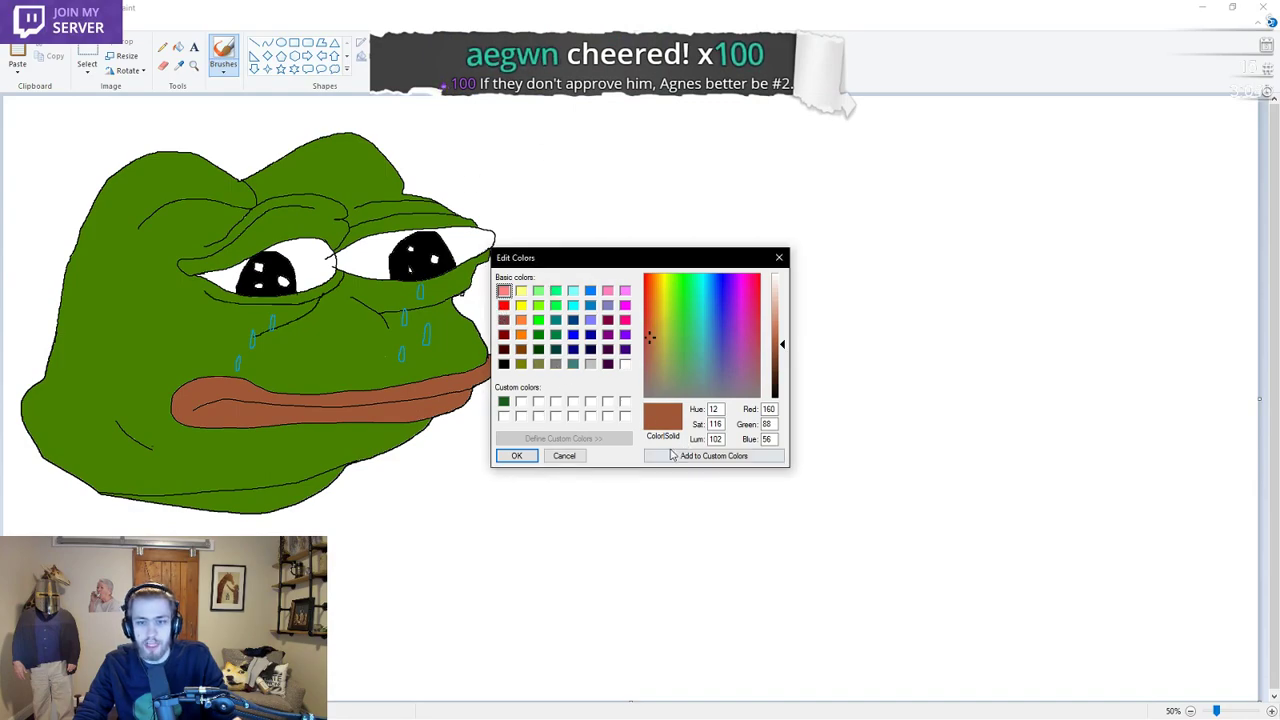
key(Return)
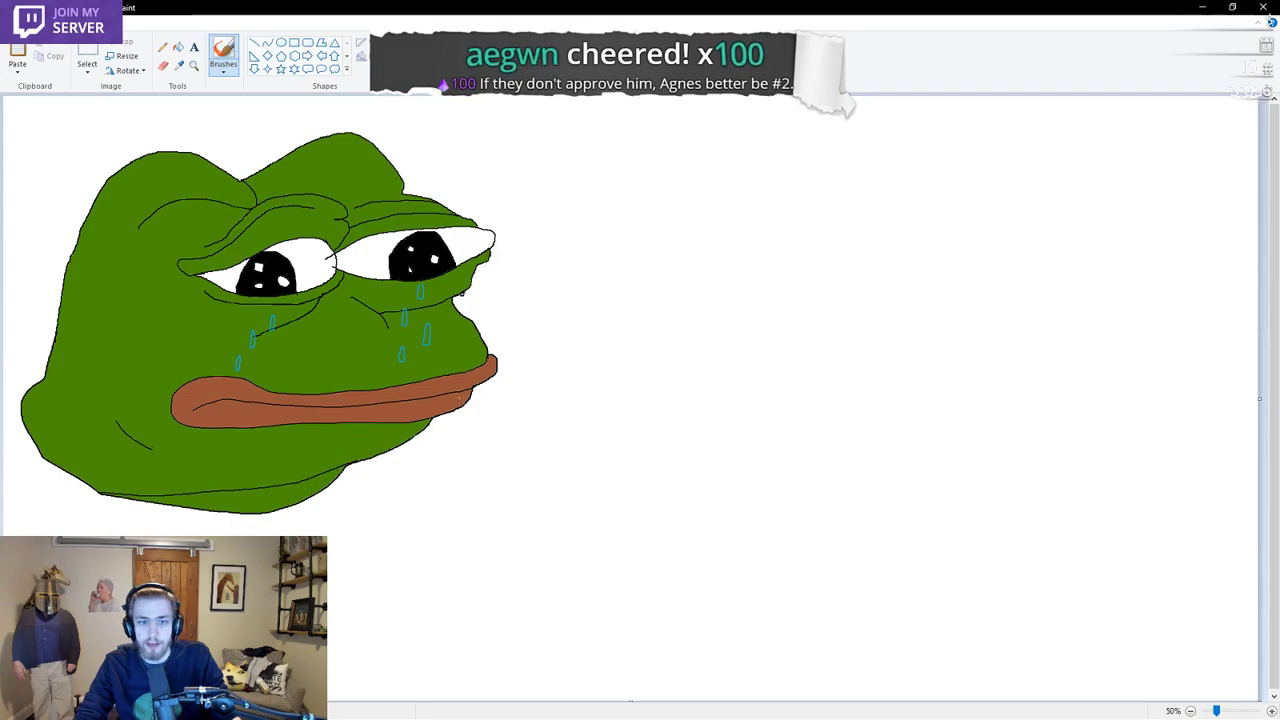
mouse_move(465, 403)
mouse_down()
mouse_move(567, 408)
mouse_move(568, 385)
mouse_move(470, 383)
mouse_up()
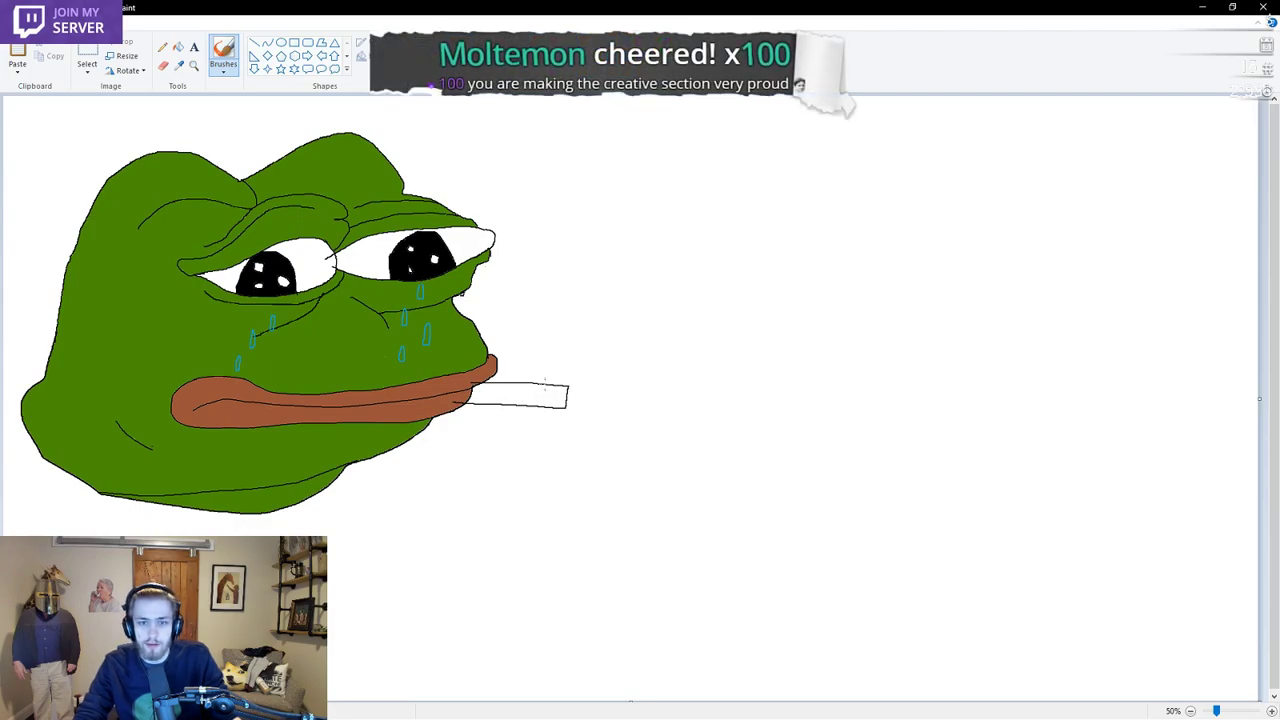
drag(542, 384, 542, 407)
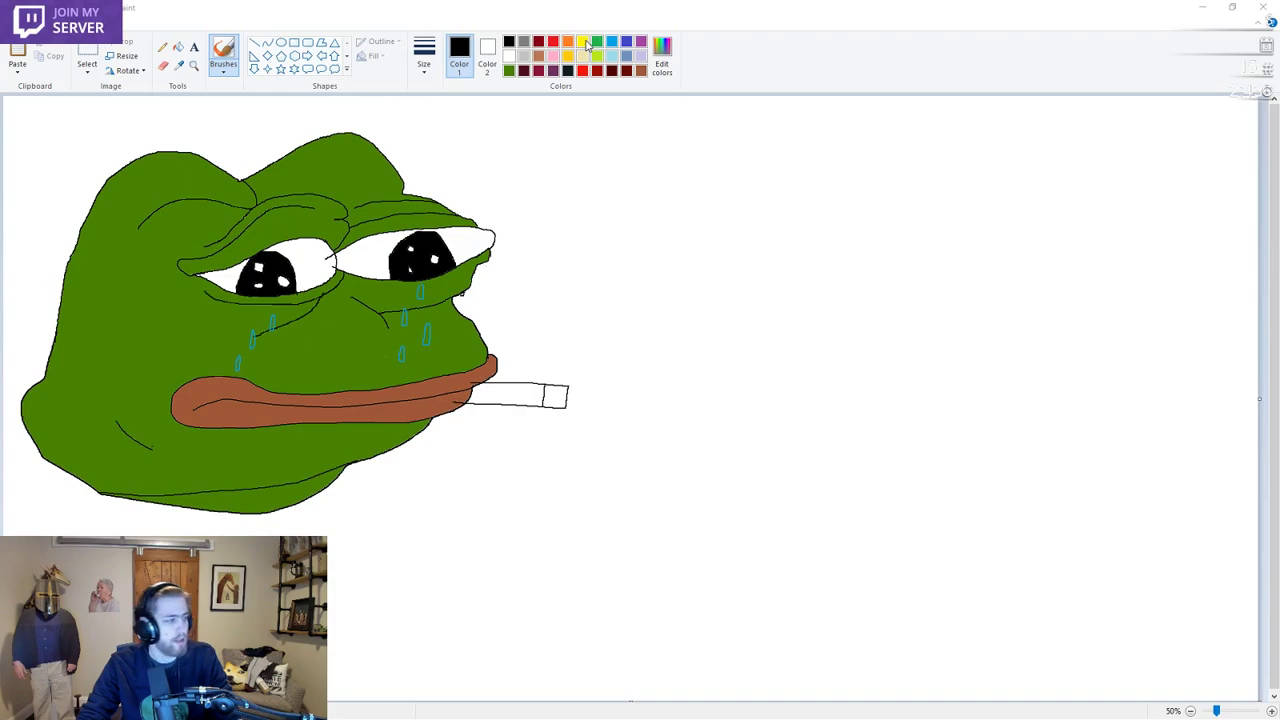
Mix a light orange with red 255, green 157 and blue 111, and colour the cigarette's mouth end with a thicker brush
click(570, 48)
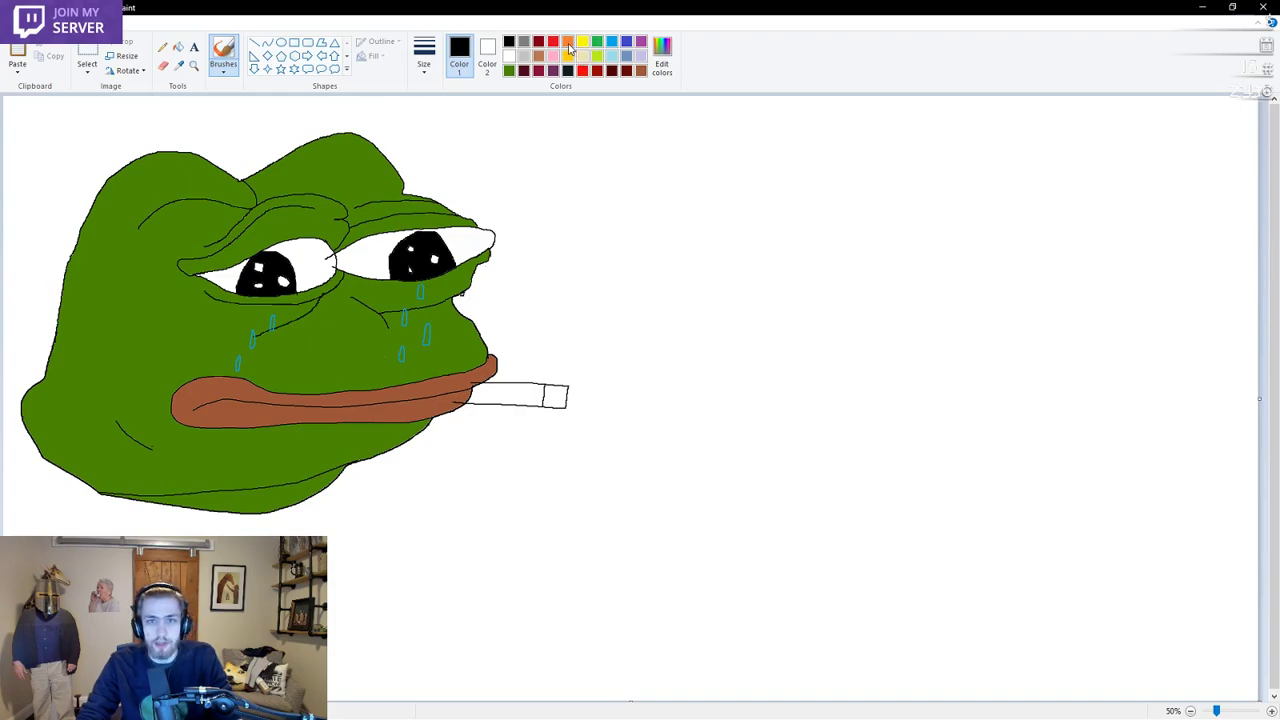
click(664, 60)
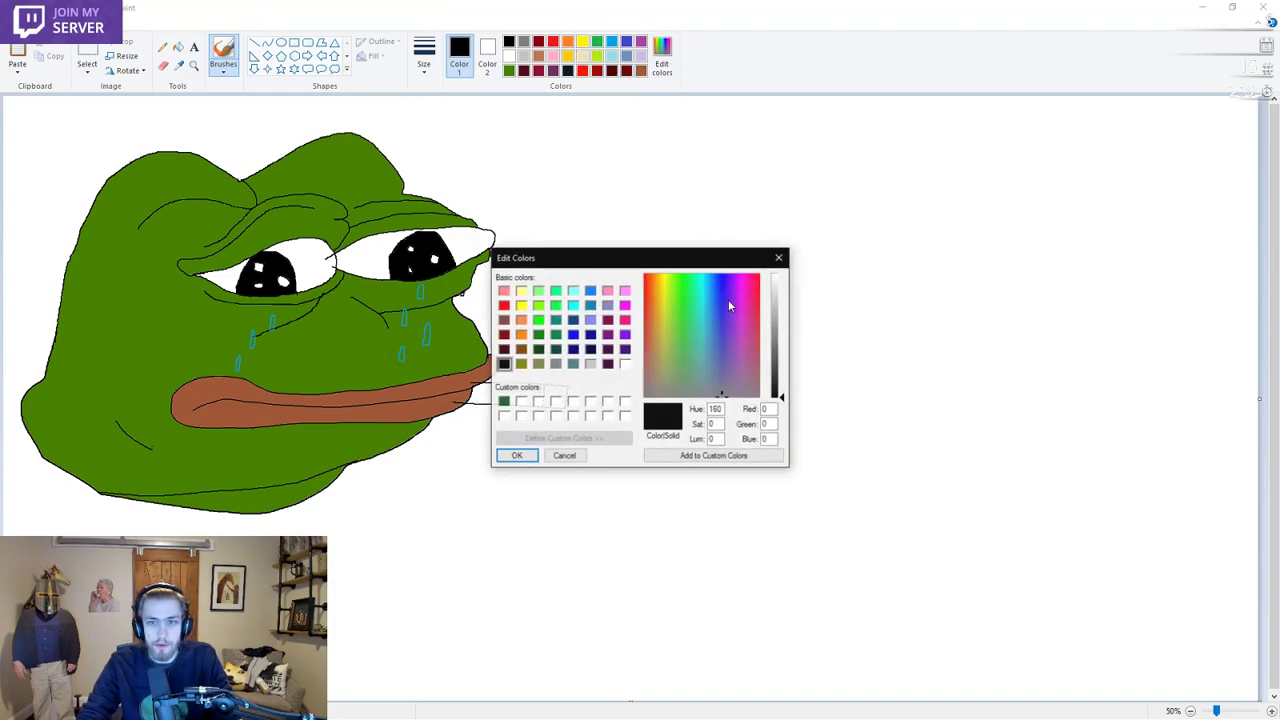
click(521, 320)
click(521, 305)
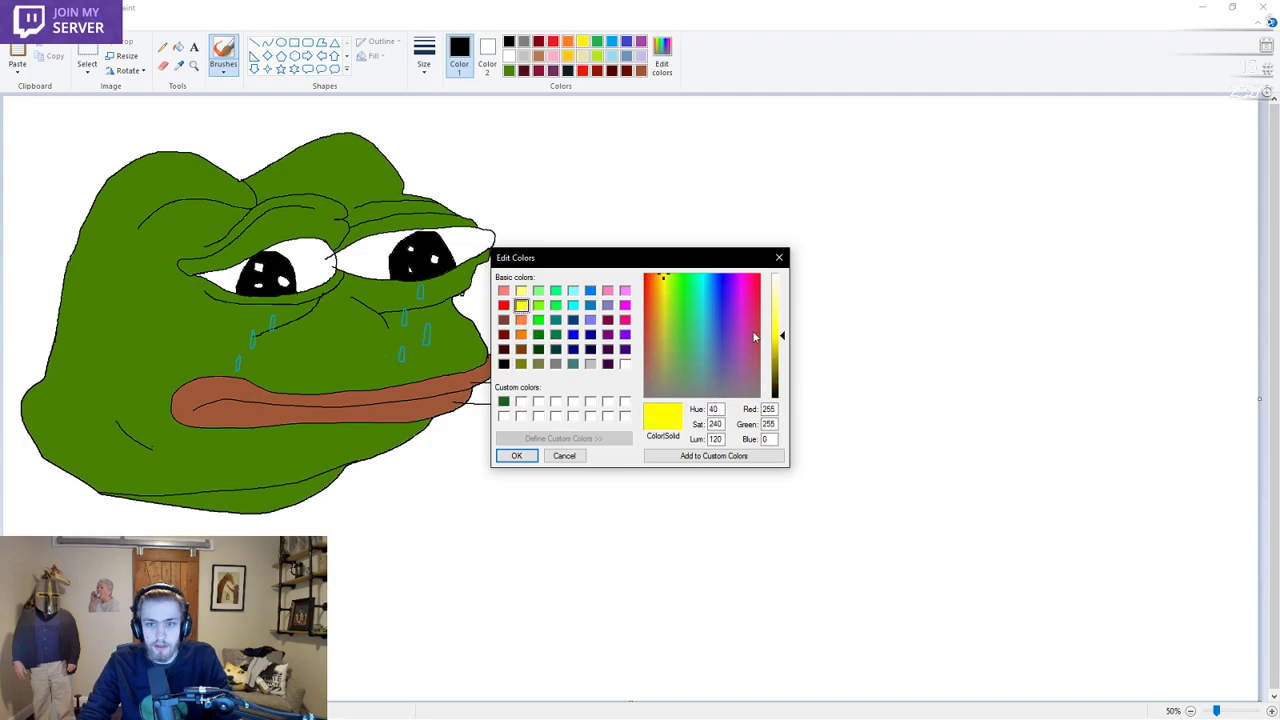
drag(783, 338, 785, 362)
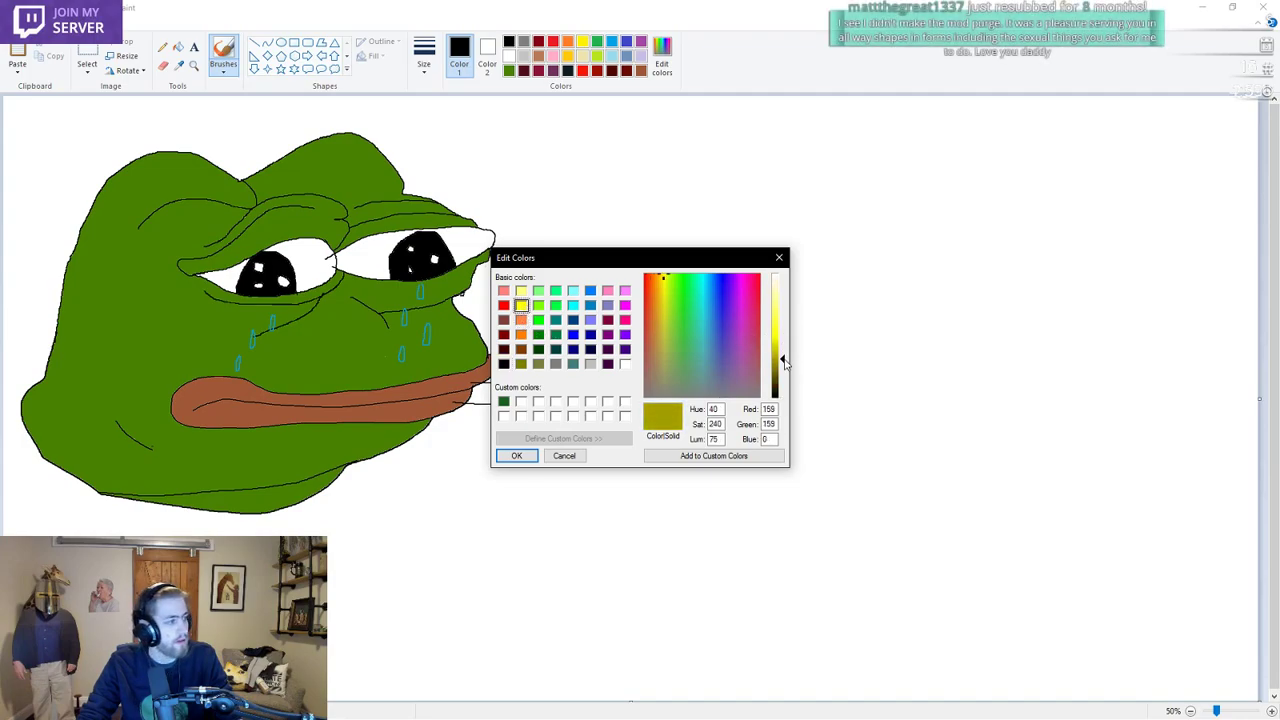
click(521, 320)
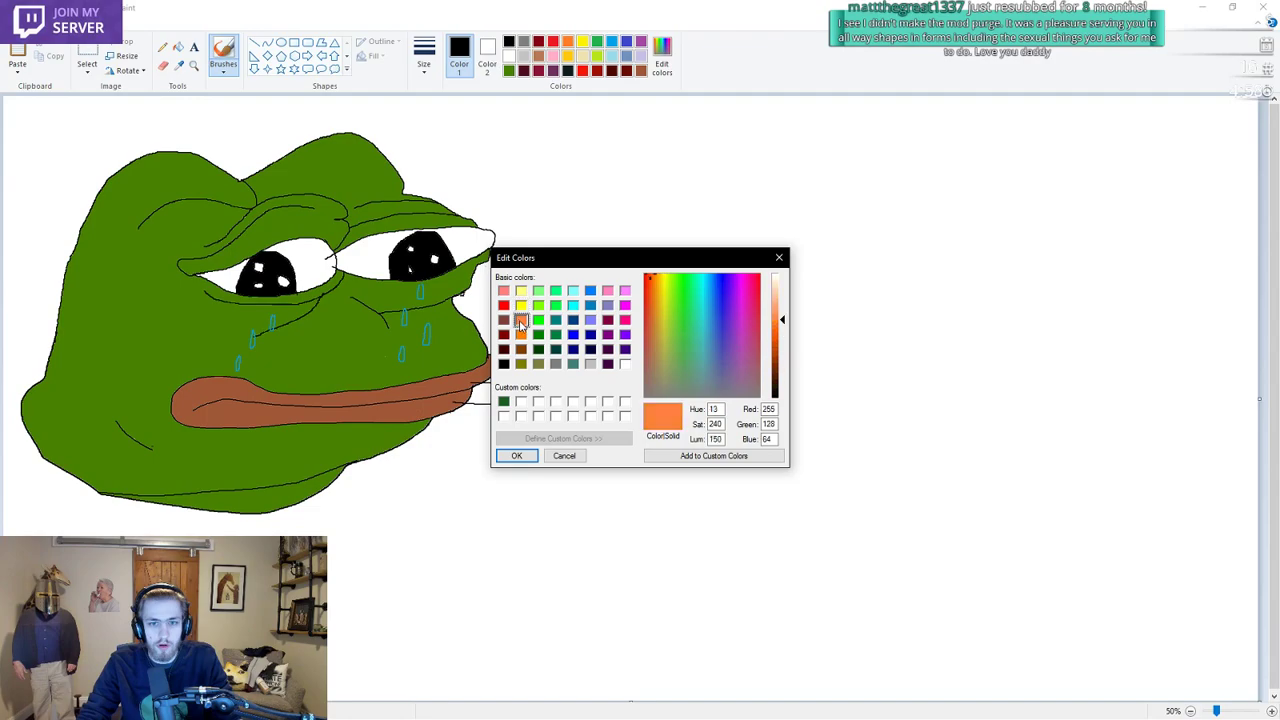
drag(782, 328, 785, 310)
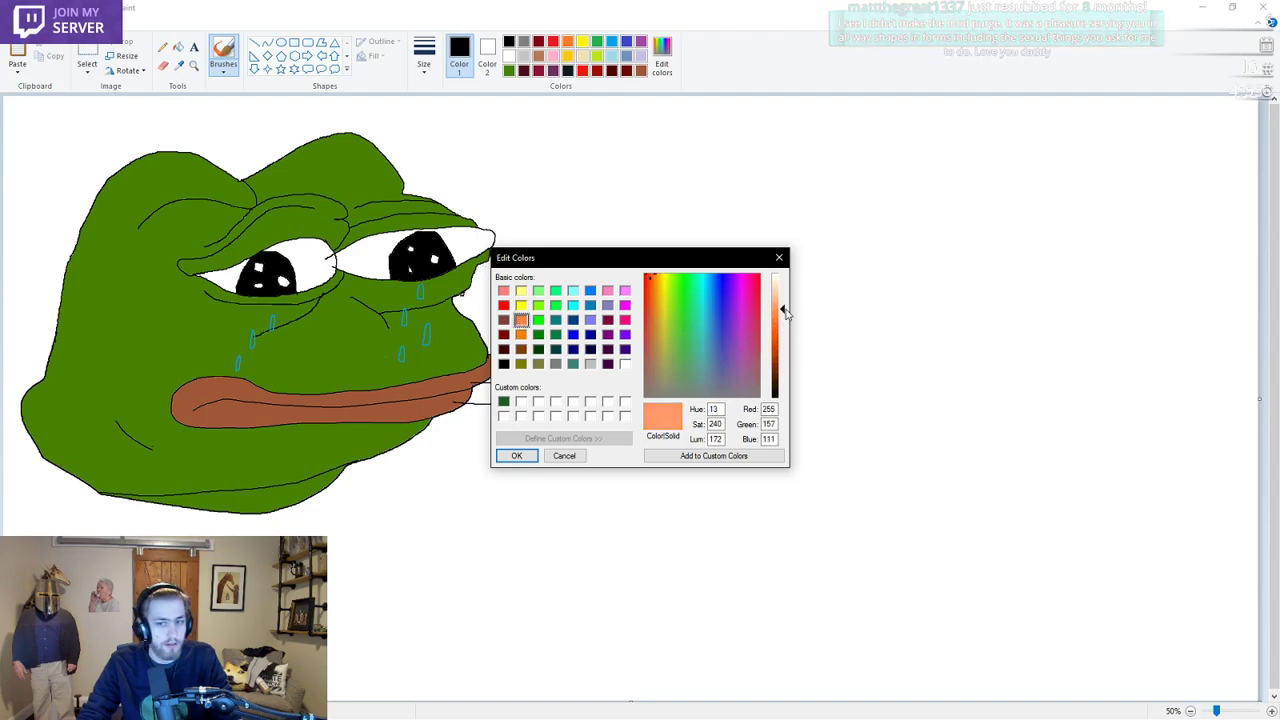
click(516, 455)
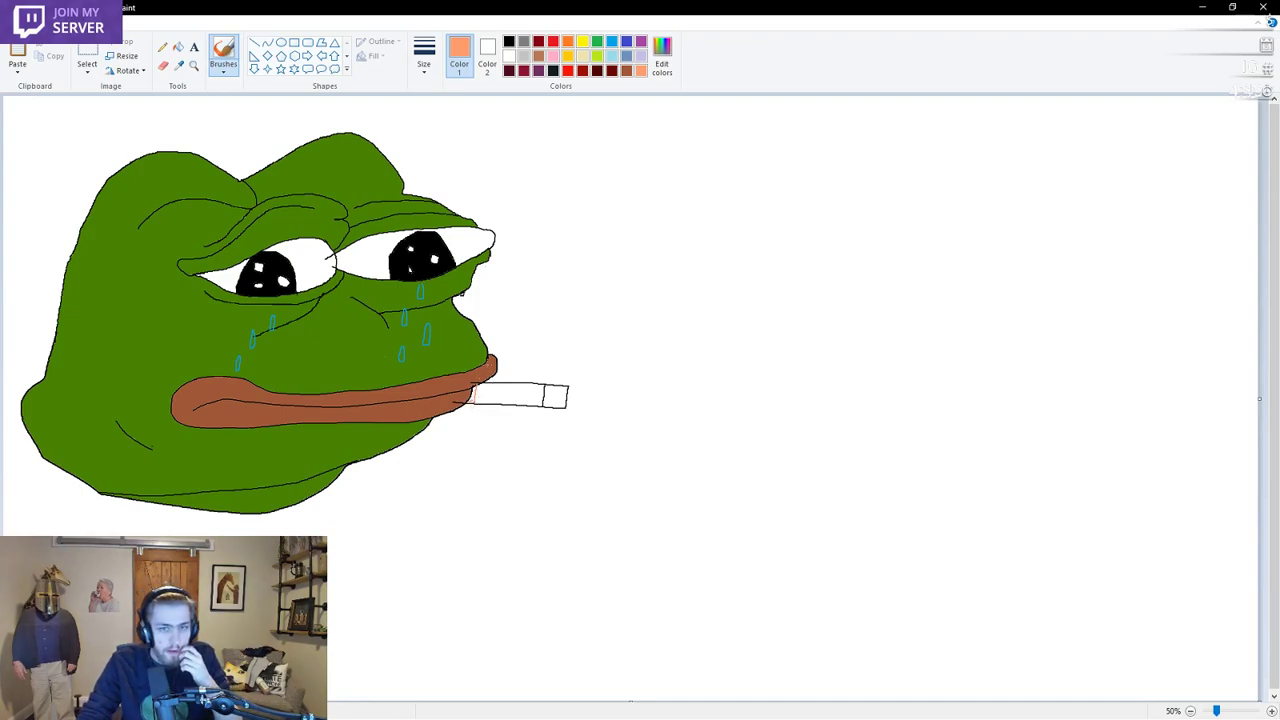
click(428, 62)
click(451, 180)
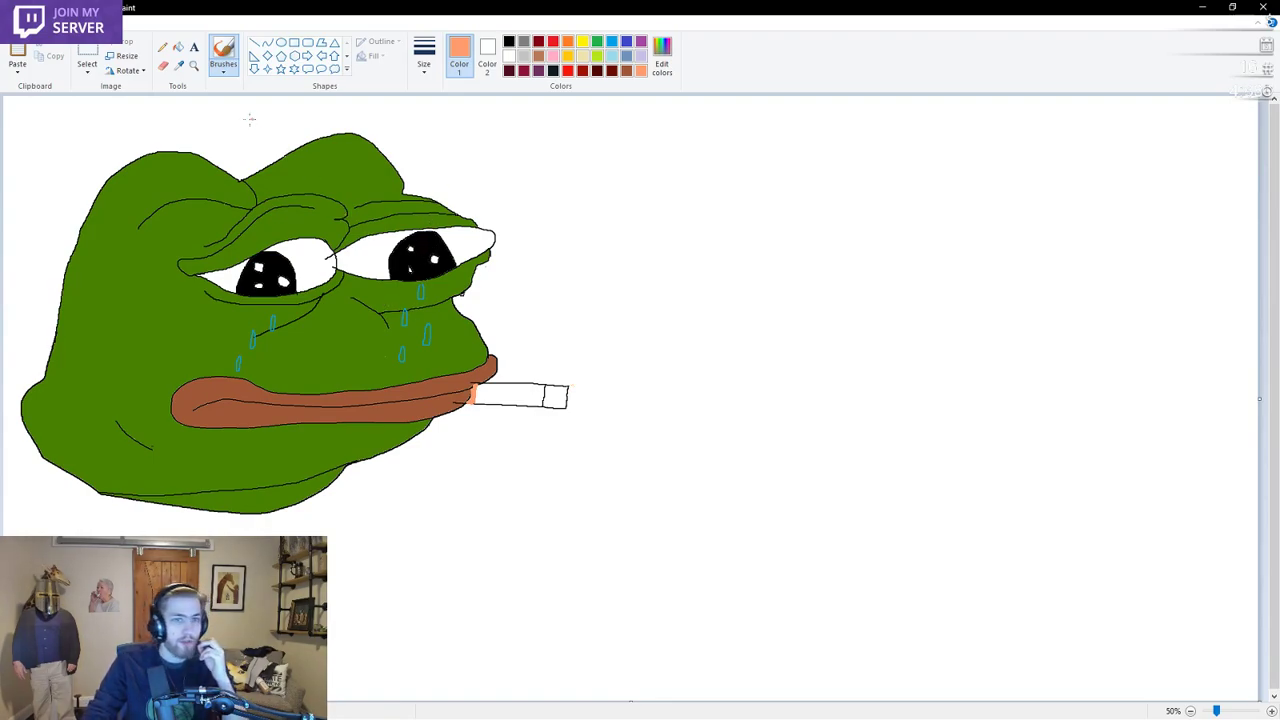
Draw thin black smoke lines rising from the tip of the cigarette
click(508, 41)
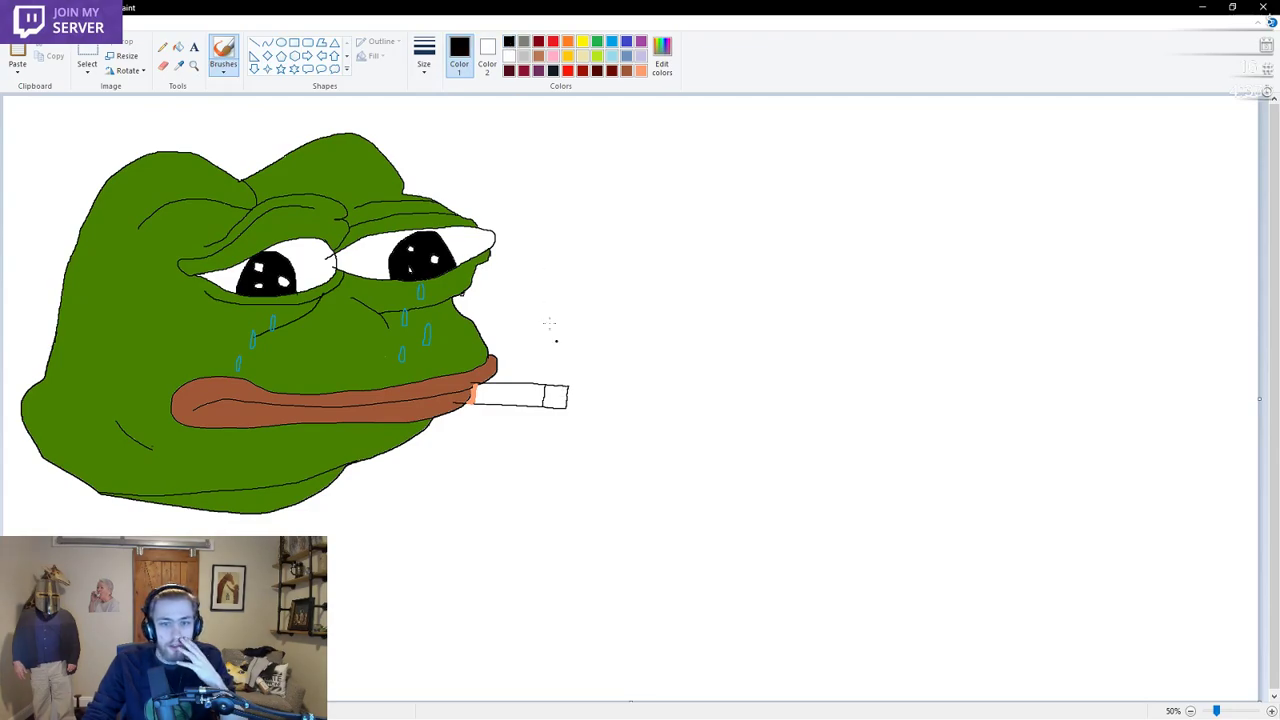
click(424, 55)
click(451, 120)
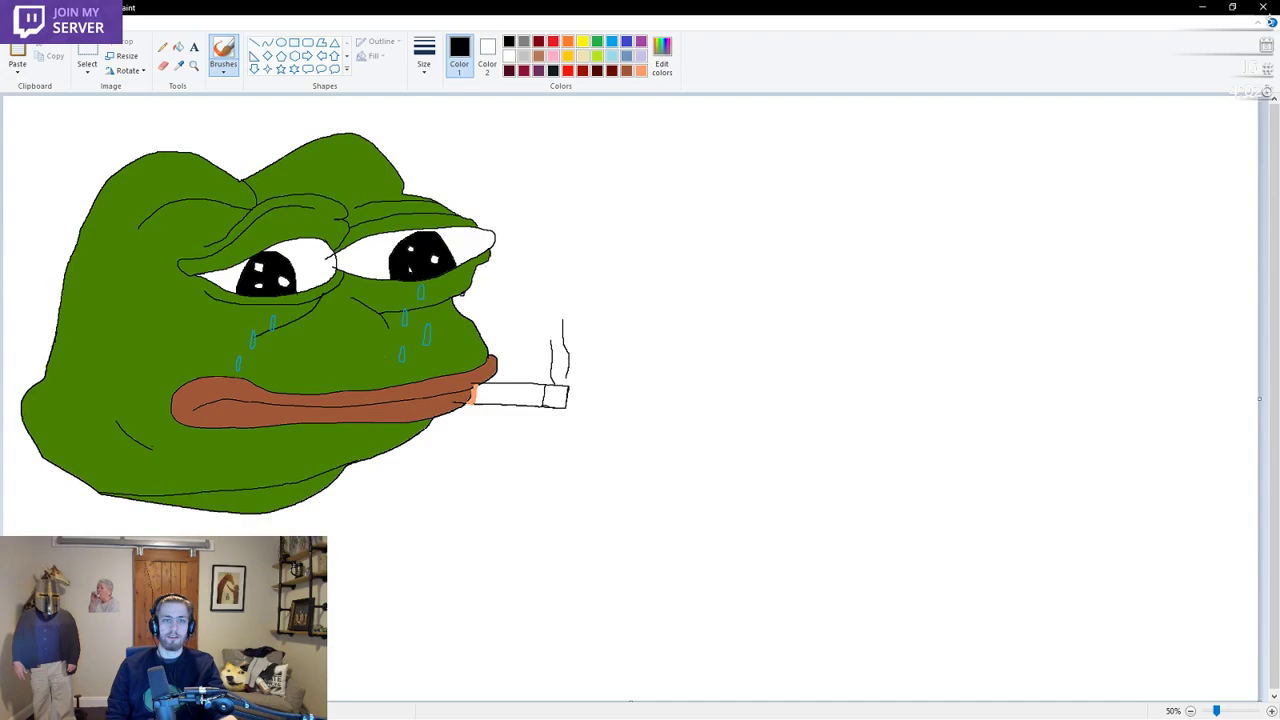
Undo the smoke lines and the whole cigarette
key(ctrl+z)
key(ctrl+z)
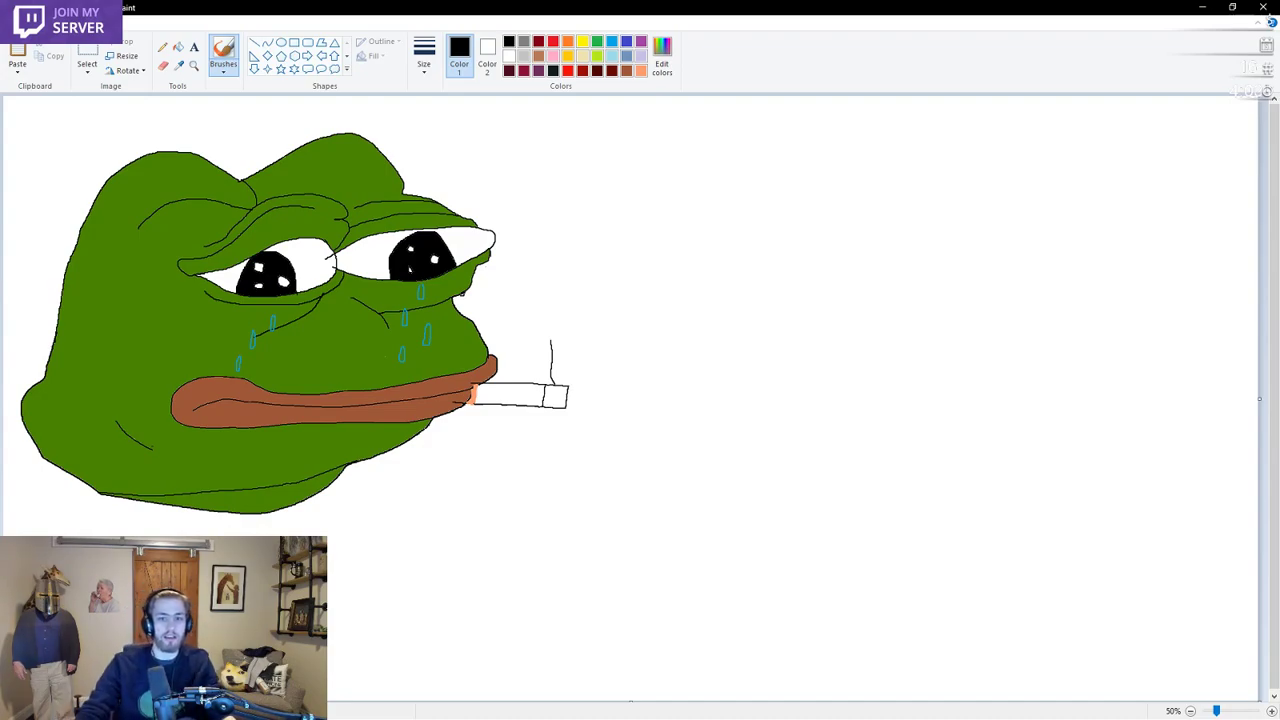
key(ctrl+z)
key(ctrl+z)
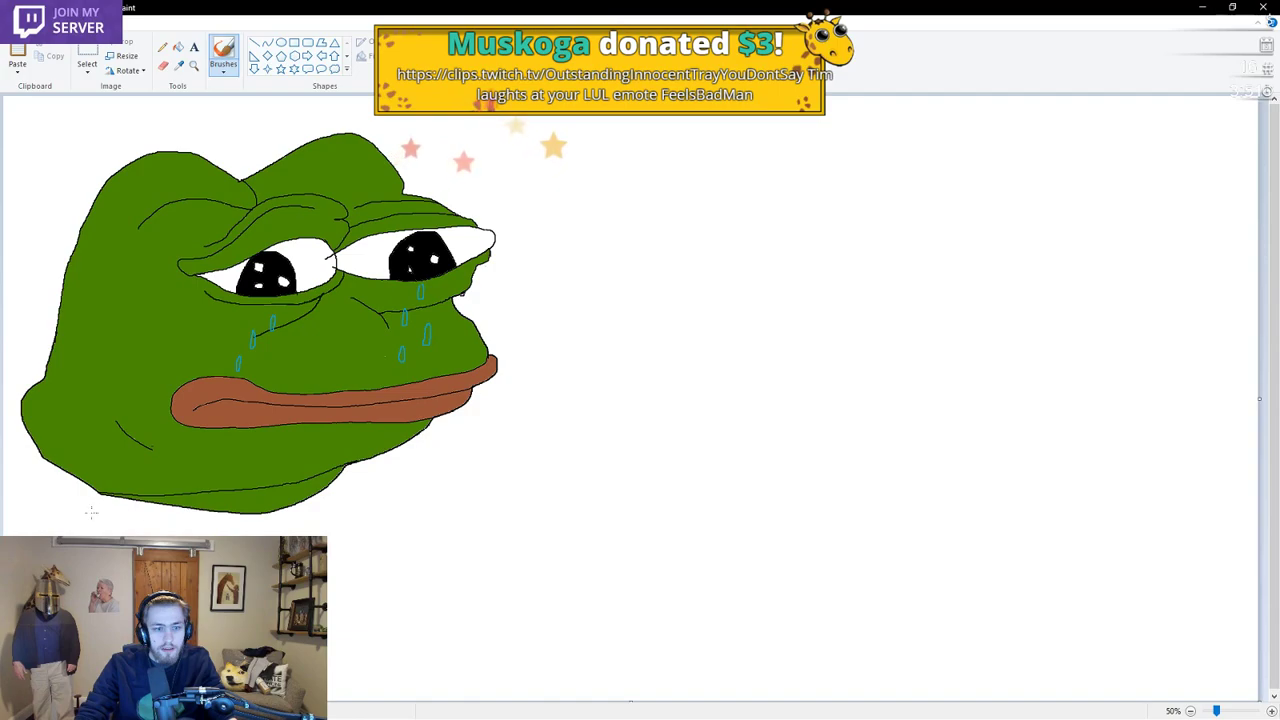
Try a curved black outline beneath the frog's chin and undo it
mouse_move(88, 511)
mouse_down()
mouse_move(168, 532)
mouse_move(376, 529)
mouse_move(443, 495)
mouse_move(477, 432)
mouse_up()
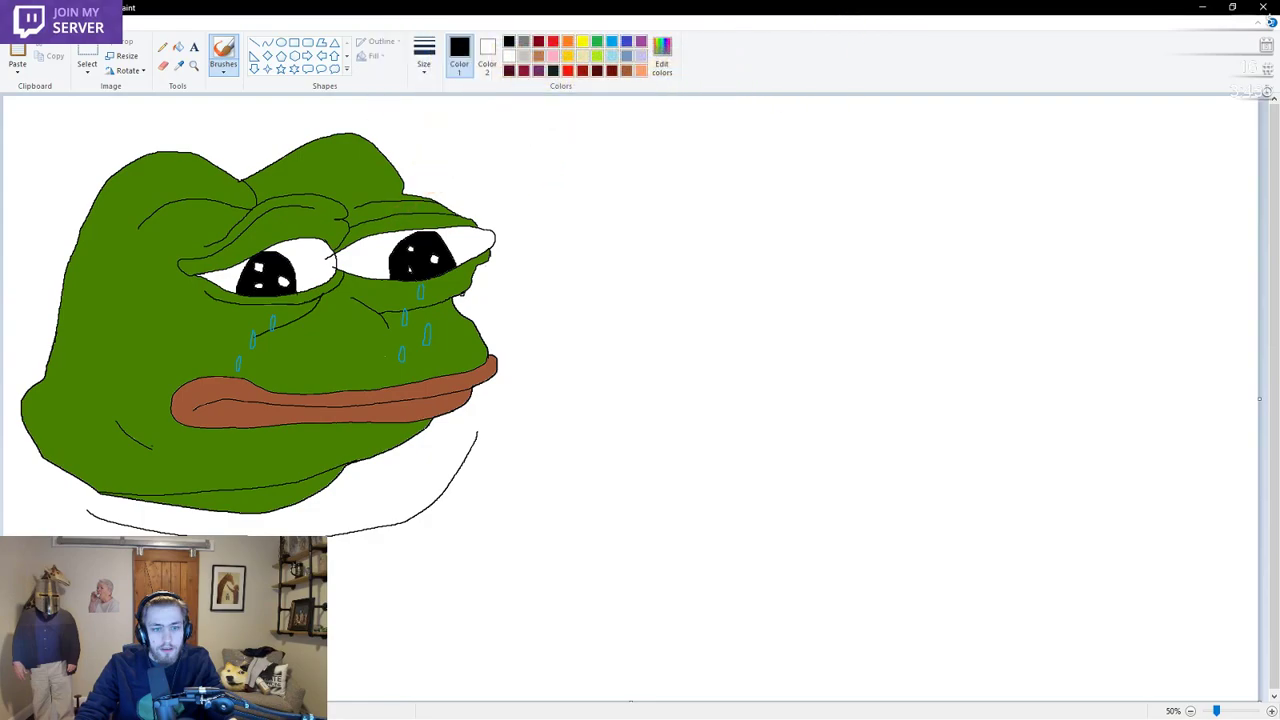
mouse_move(328, 561)
mouse_down()
mouse_move(402, 542)
mouse_move(440, 515)
mouse_up()
key(ctrl+z)
key(ctrl+z)
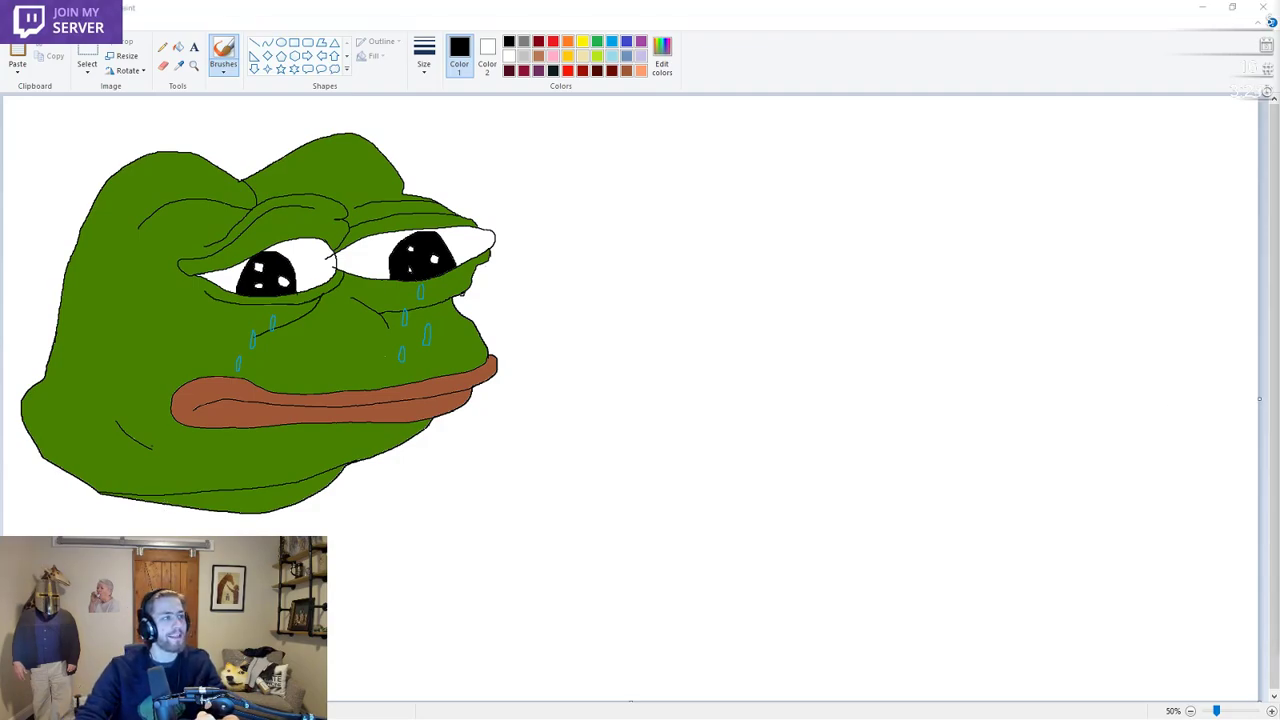
Switch to the browser to watch the Twitch clip, and return to the Paint drawing
key(super+shift+Left)
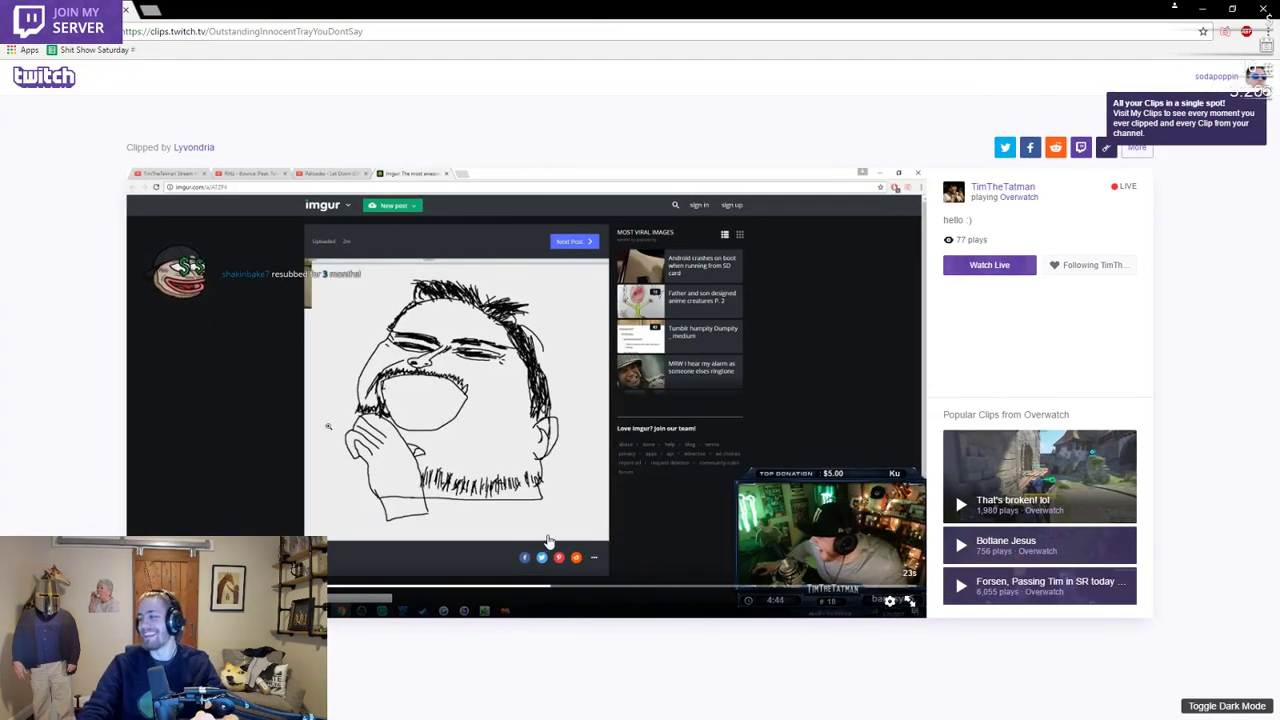
click(909, 603)
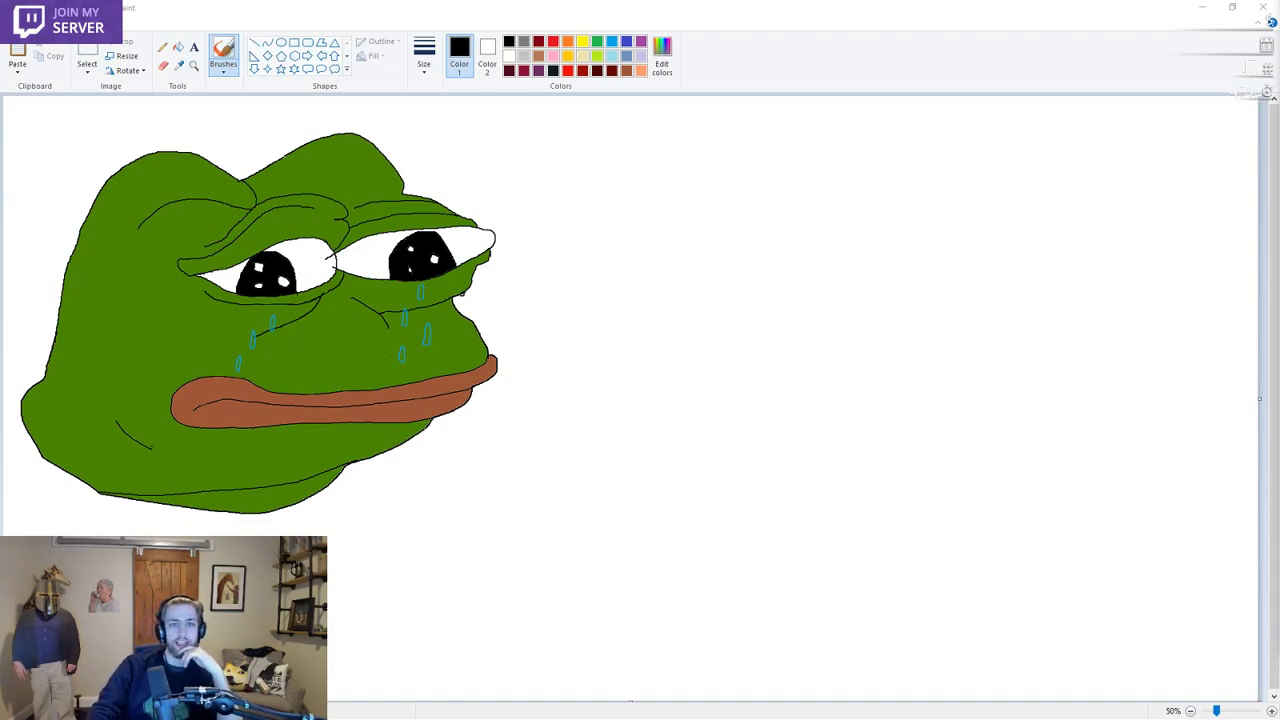
click(197, 6)
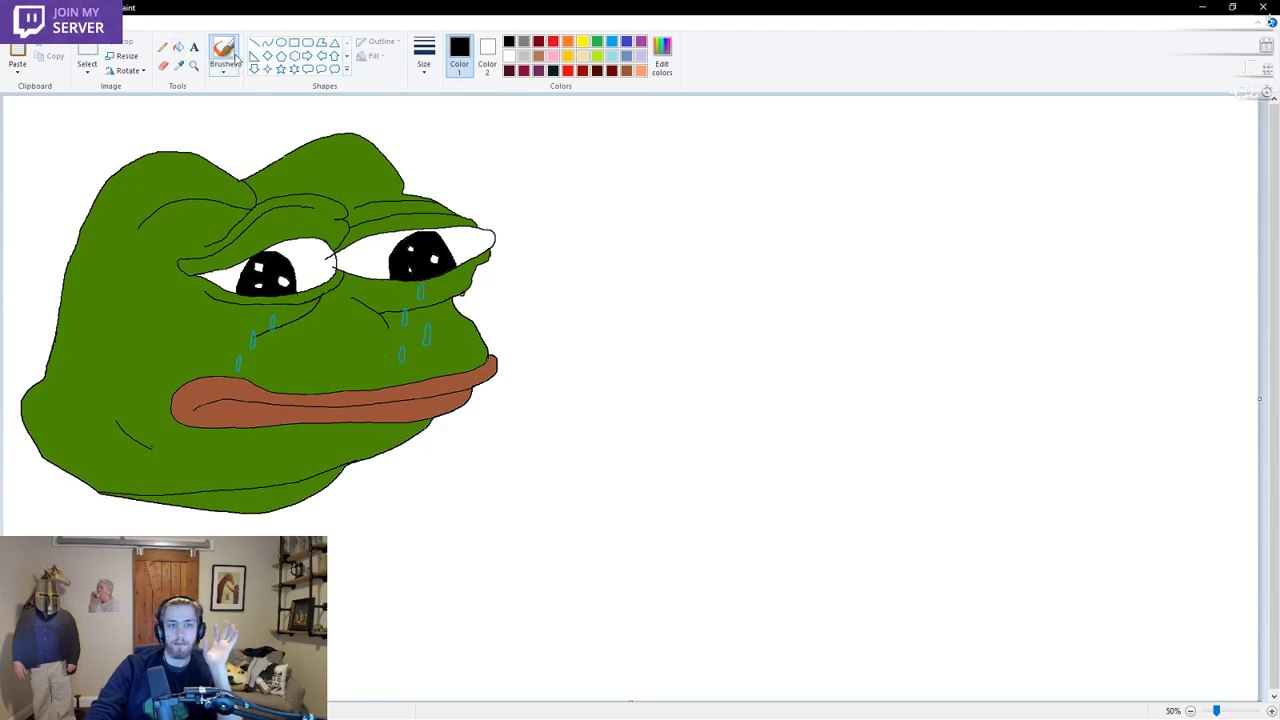
Flood-fill a tear and the main area of the frog's face with light turquoise
click(178, 47)
click(611, 69)
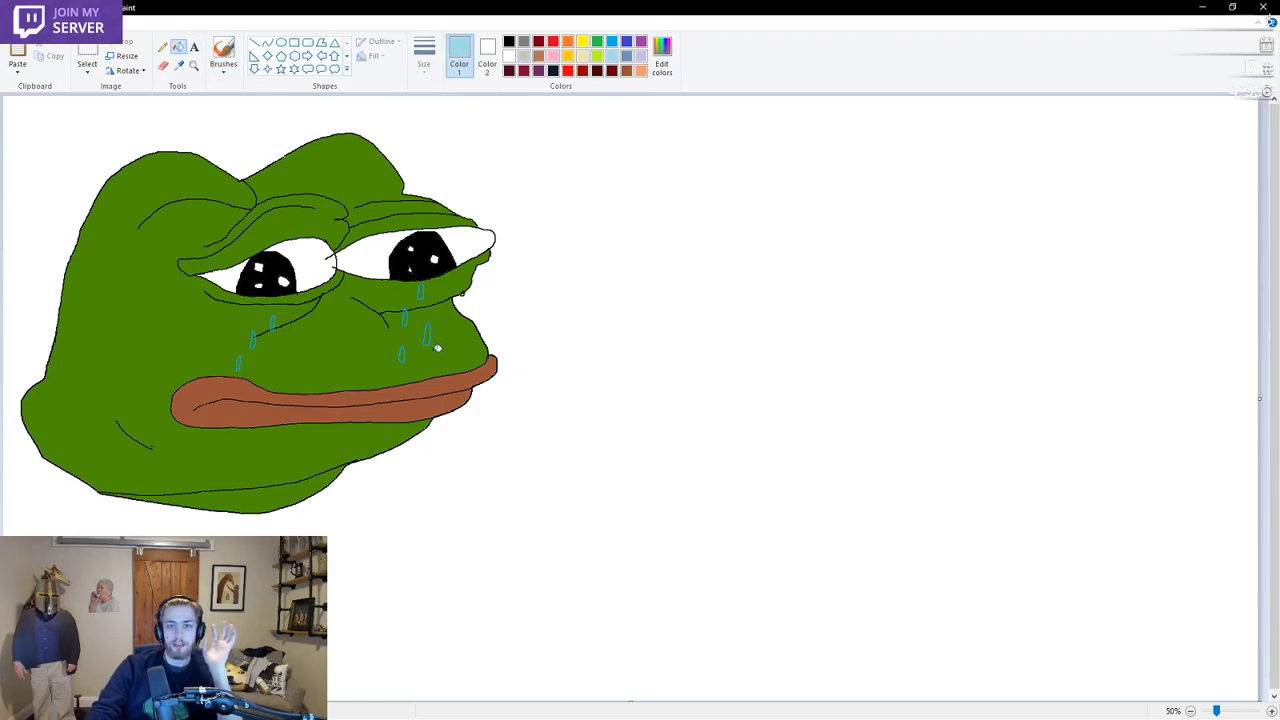
click(427, 336)
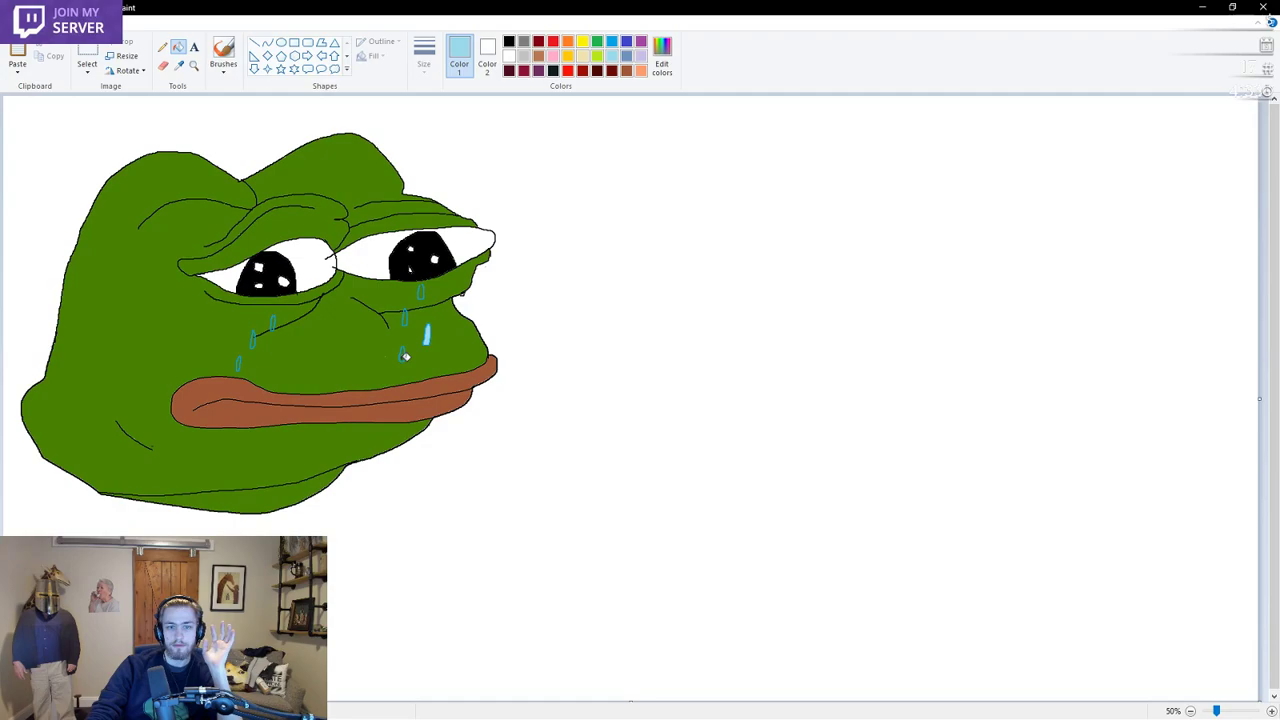
click(405, 356)
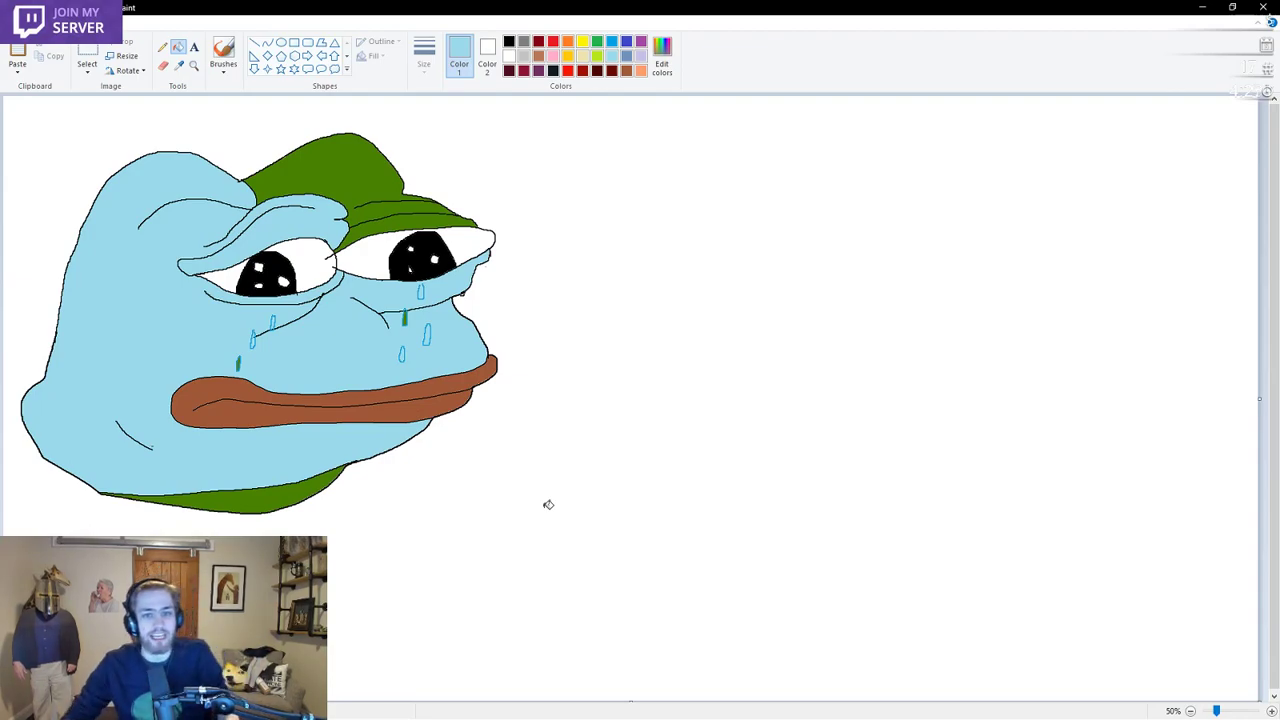
Fill the remaining green forehead bump, eyelid and chin strip with the same light turquoise
click(334, 161)
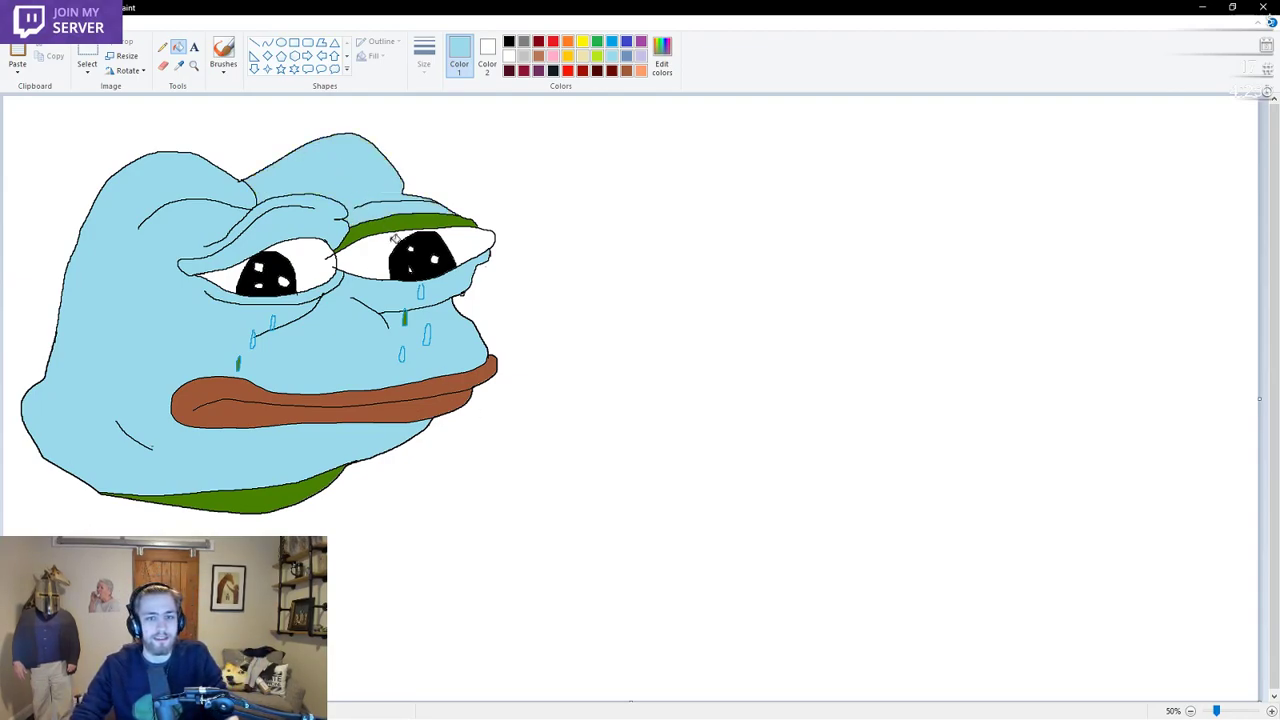
click(392, 224)
click(294, 492)
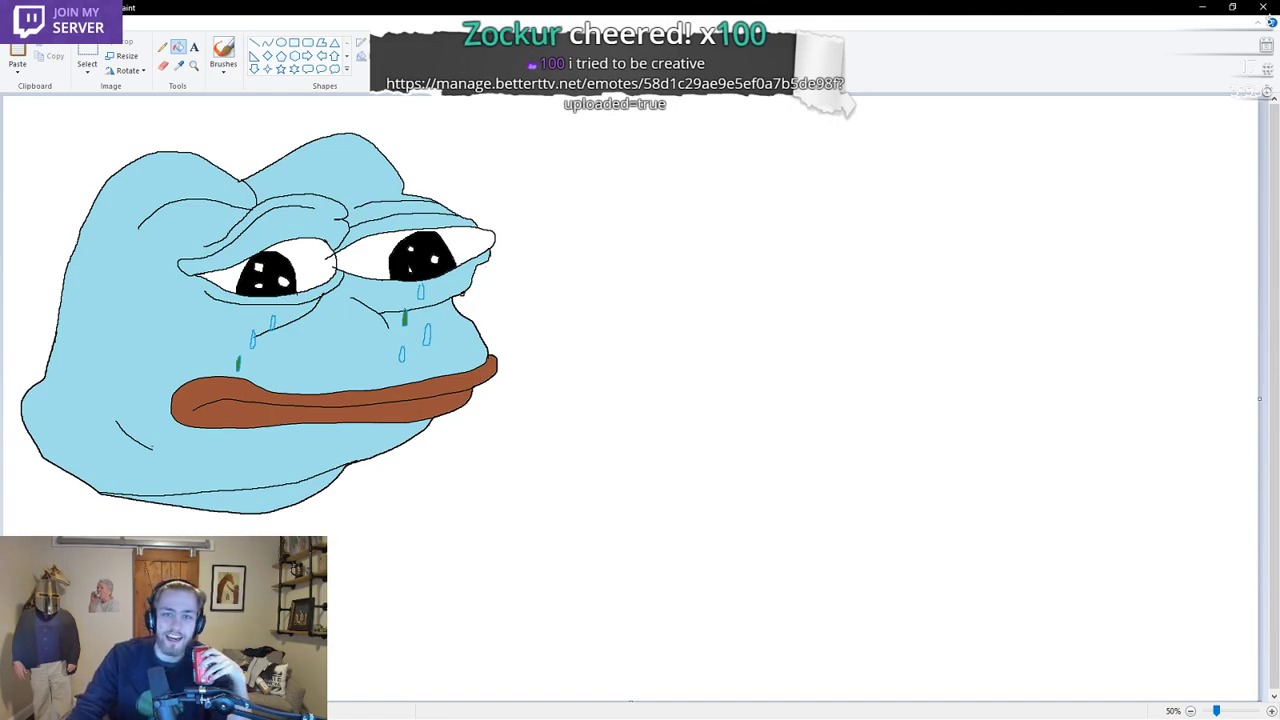
Fill the whites of both eyes with red
click(322, 256)
click(346, 262)
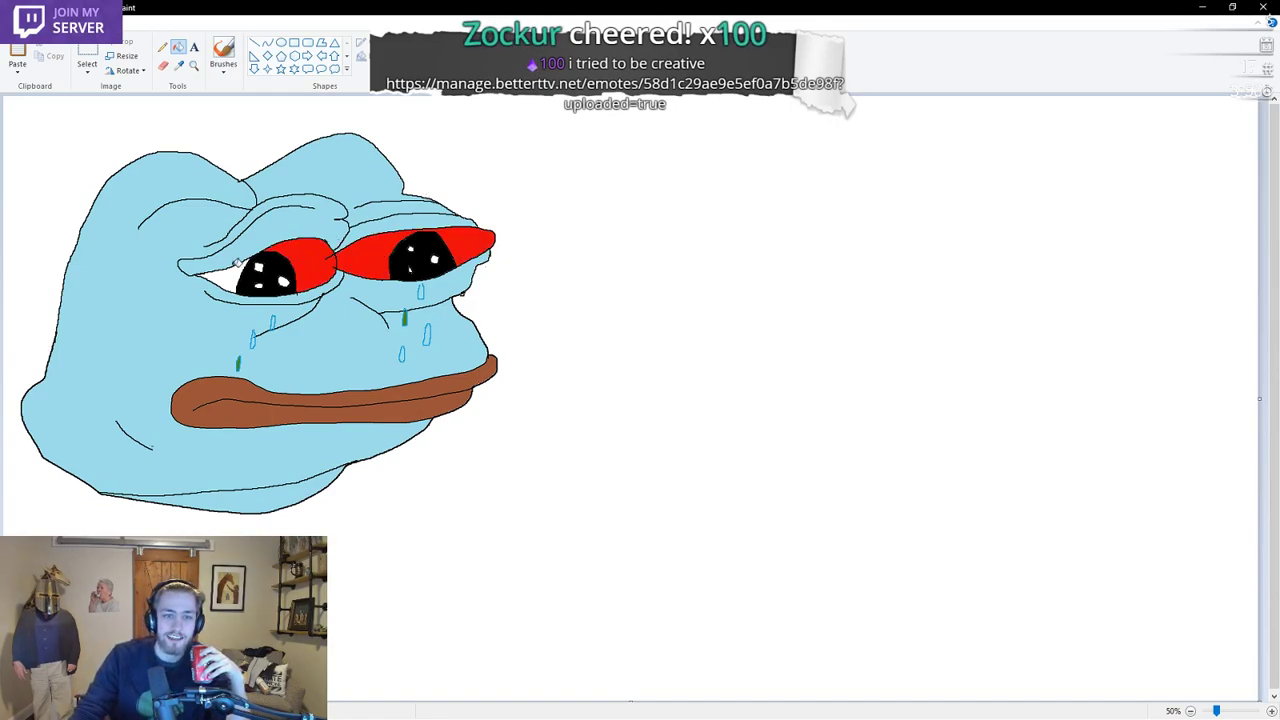
click(228, 270)
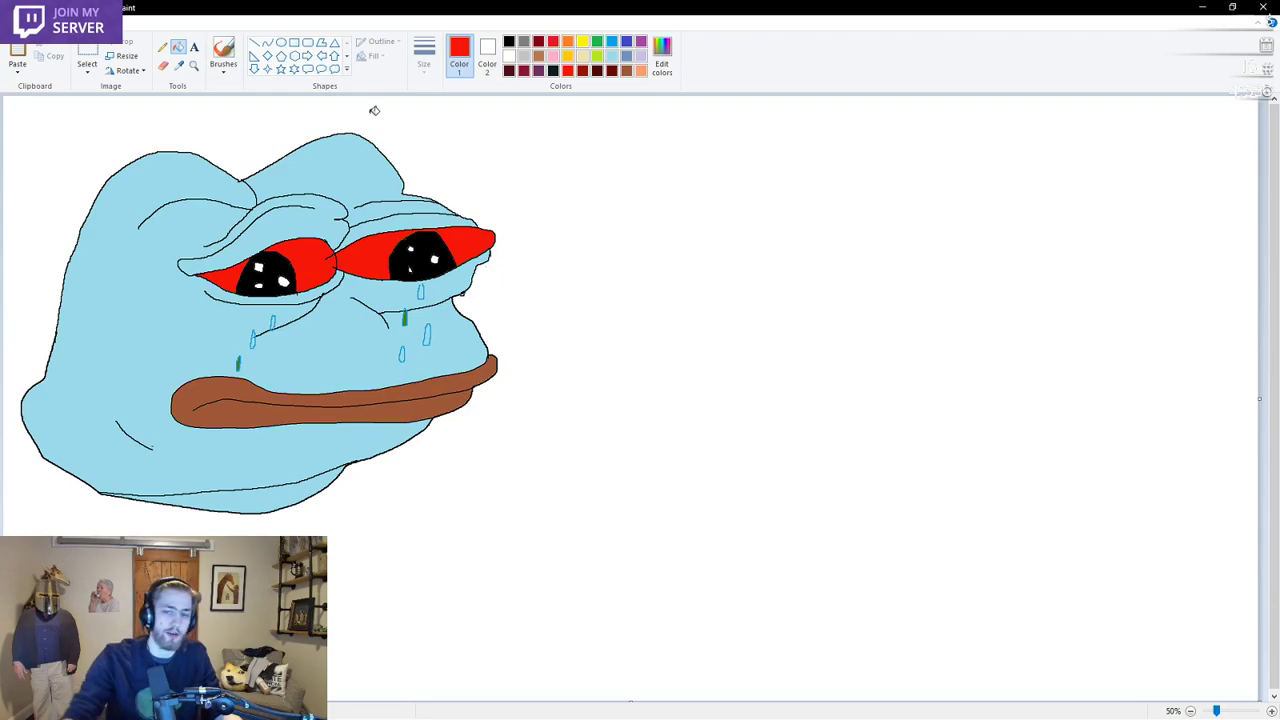
Fill the frog's lips with yellow
click(583, 42)
click(417, 390)
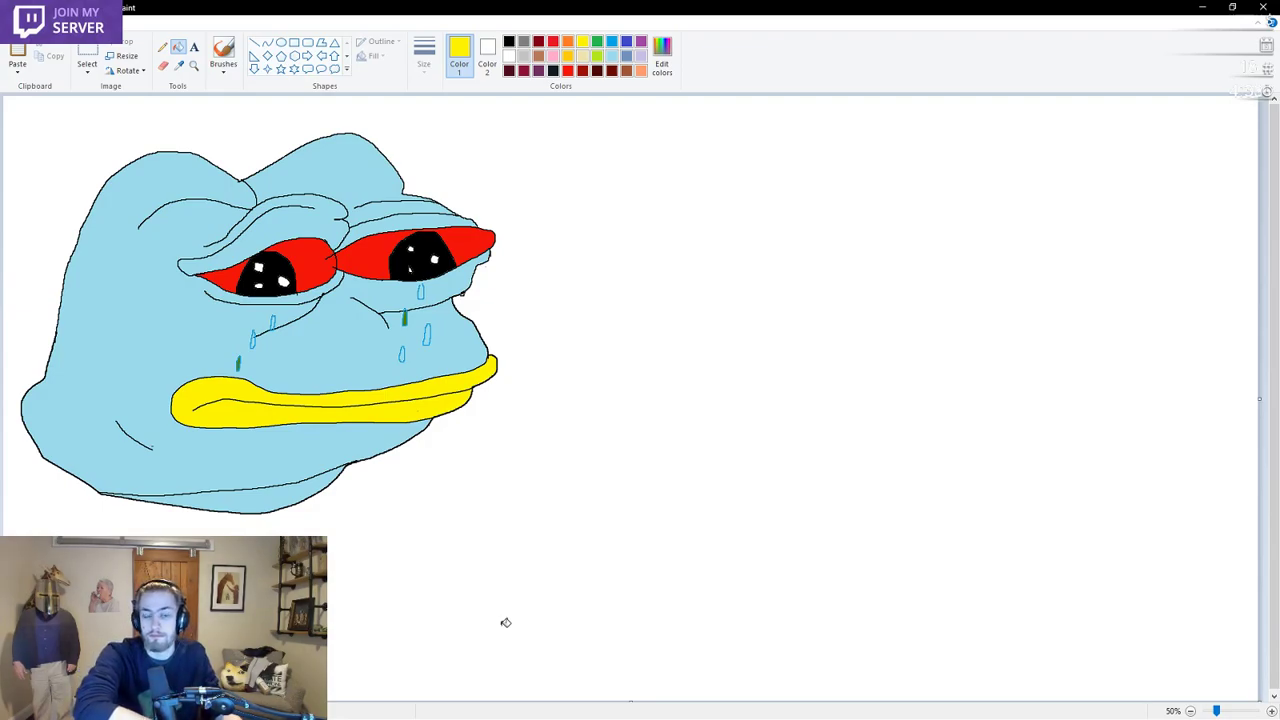
Refill the red areas of both eyes with white
click(509, 57)
click(479, 245)
click(306, 268)
click(236, 278)
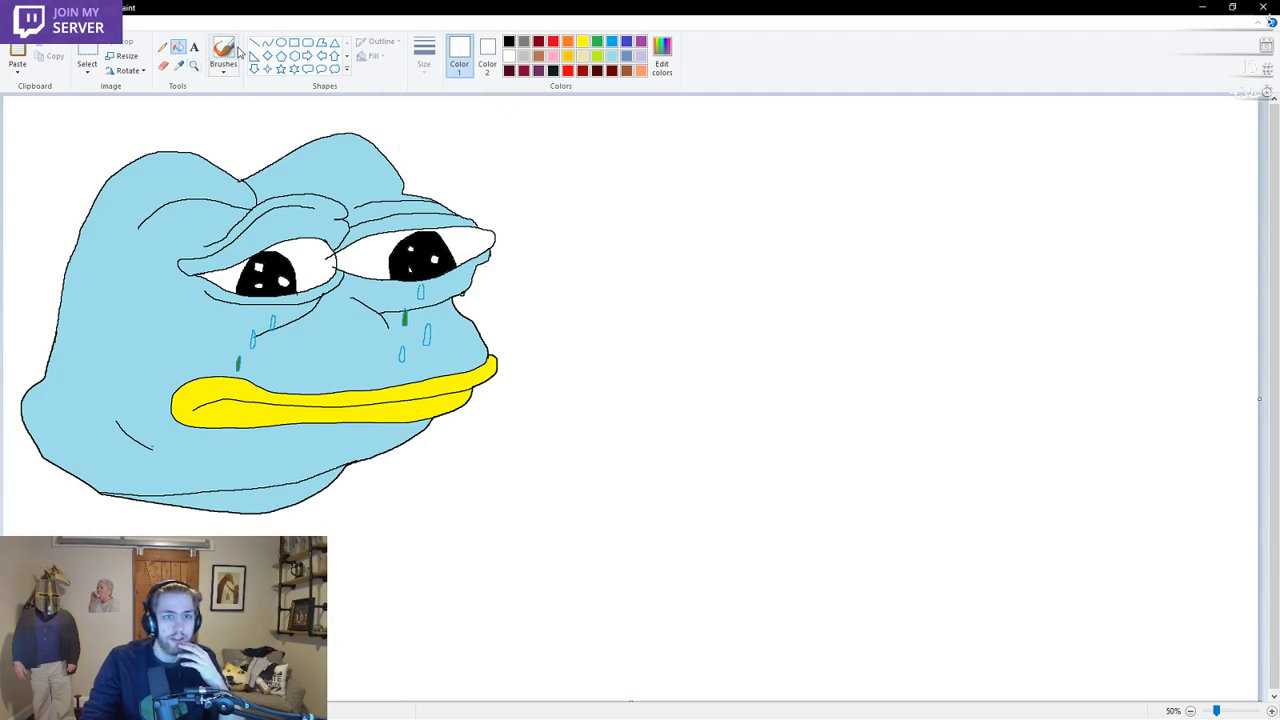
Erase the remaining blue and green teardrops beneath both of the frog's eyes
click(163, 65)
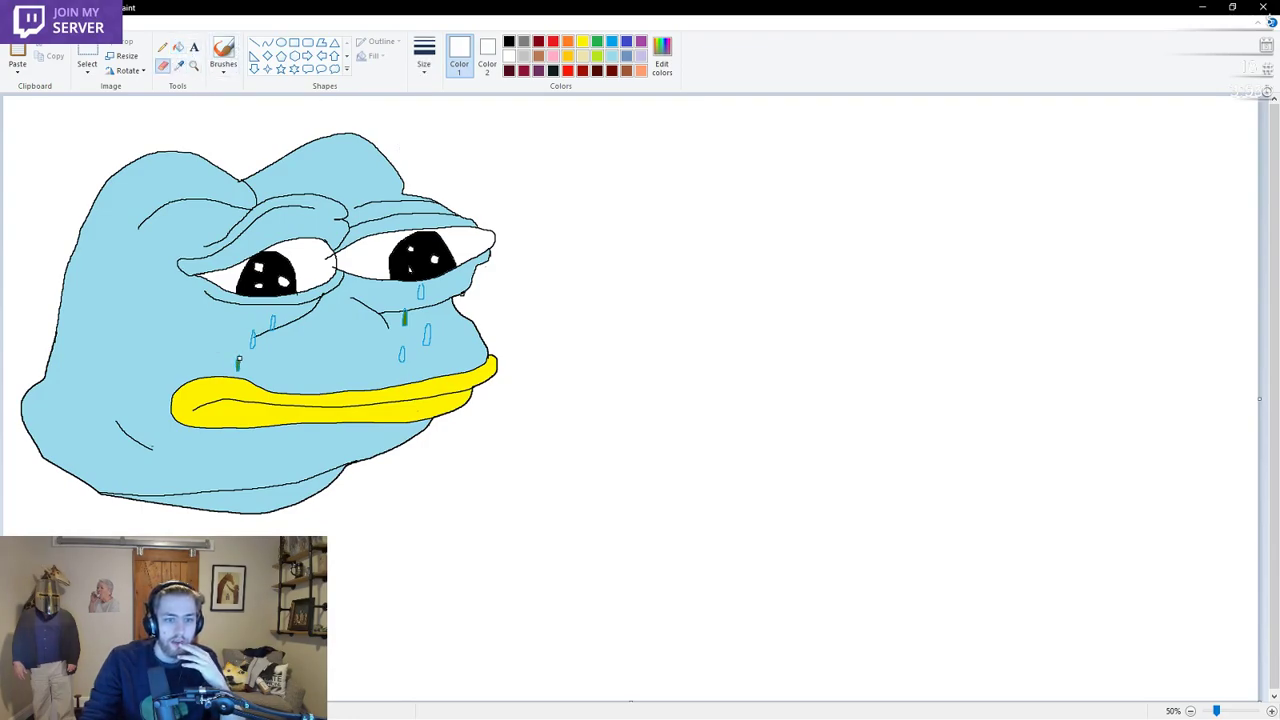
mouse_move(238, 357)
mouse_down()
mouse_move(238, 370)
mouse_move(252, 332)
mouse_move(250, 346)
mouse_move(272, 325)
mouse_up()
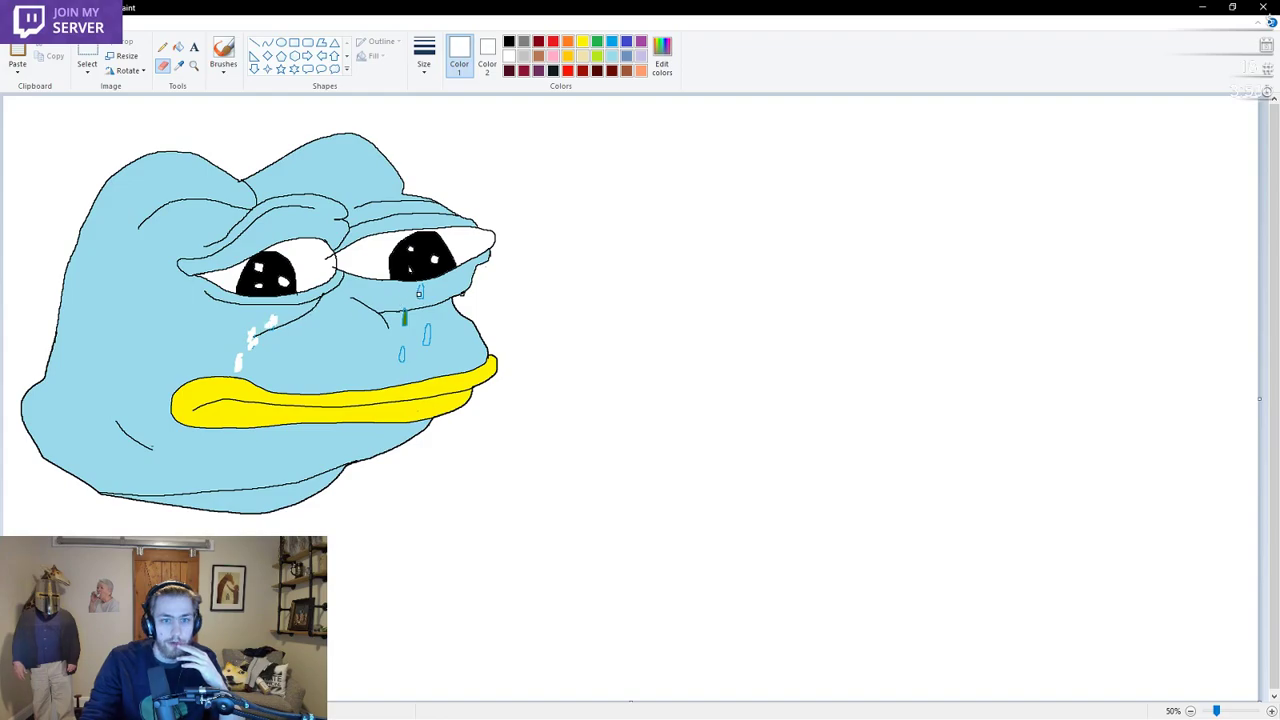
mouse_move(420, 294)
mouse_down()
mouse_move(404, 316)
mouse_move(427, 341)
mouse_move(398, 358)
mouse_move(423, 345)
mouse_up()
Fill the white patches left by the erased tears with light turquoise to match the face
click(612, 57)
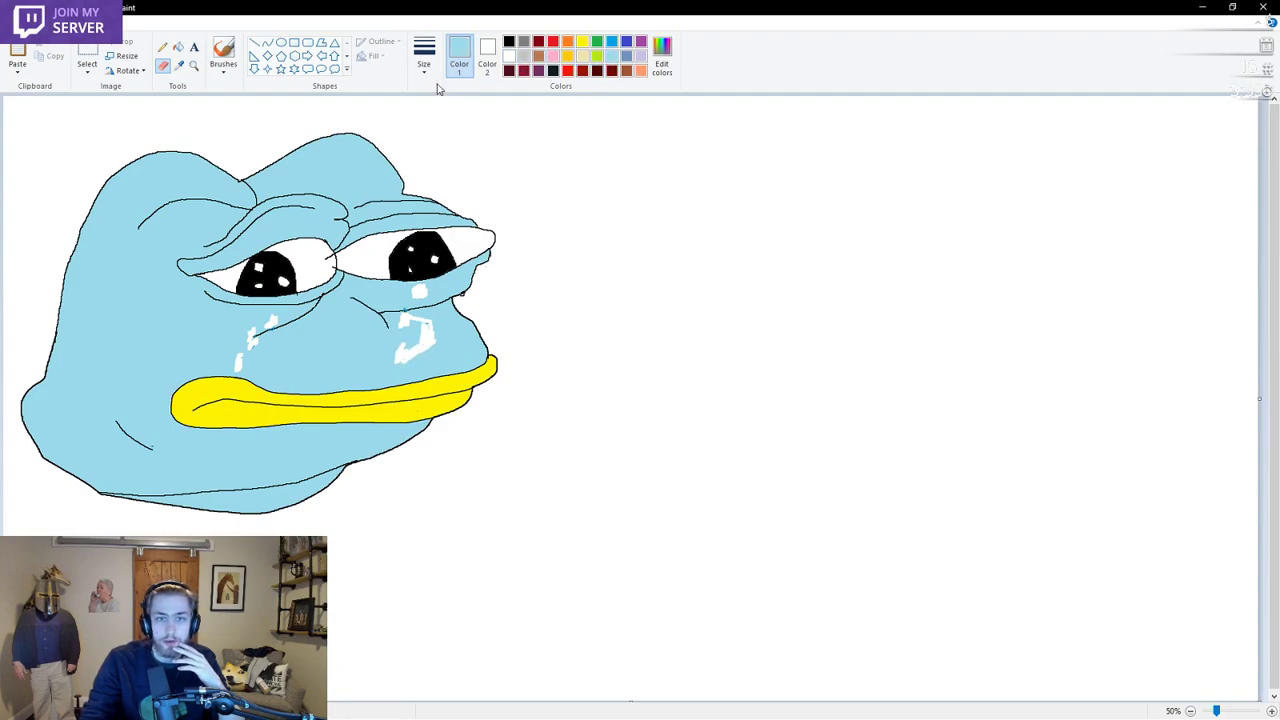
click(178, 47)
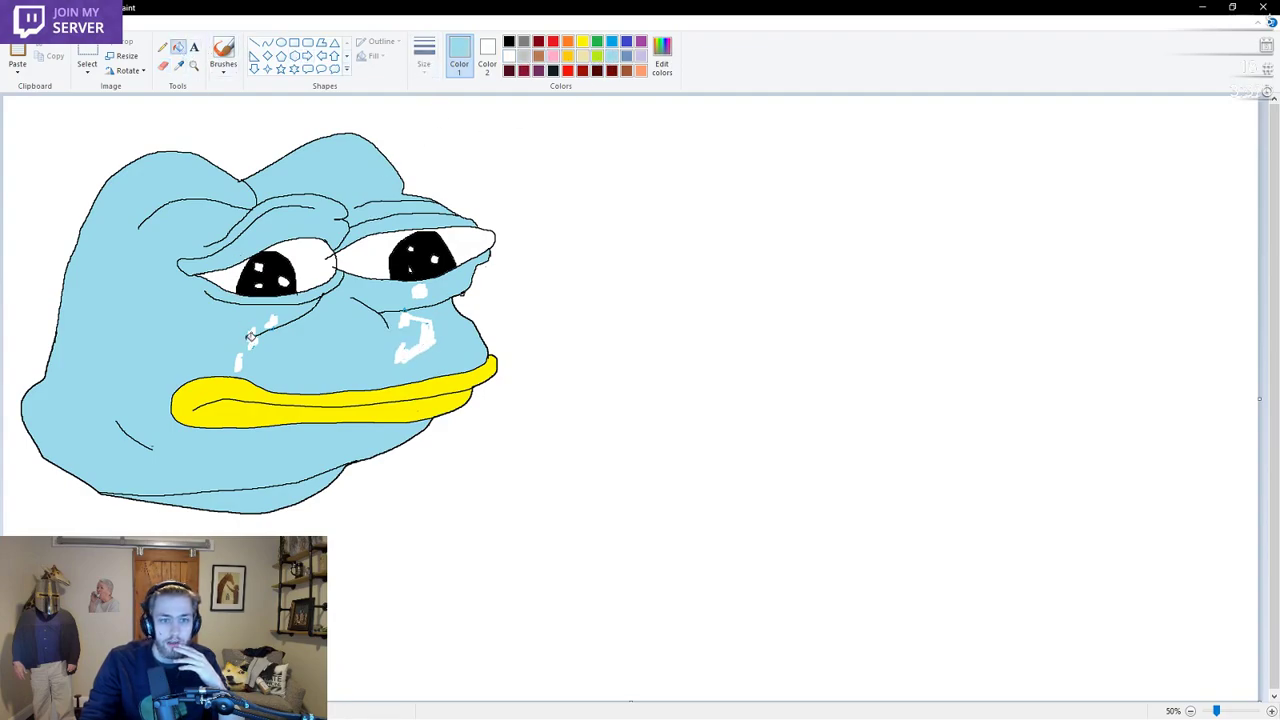
click(273, 332)
click(272, 320)
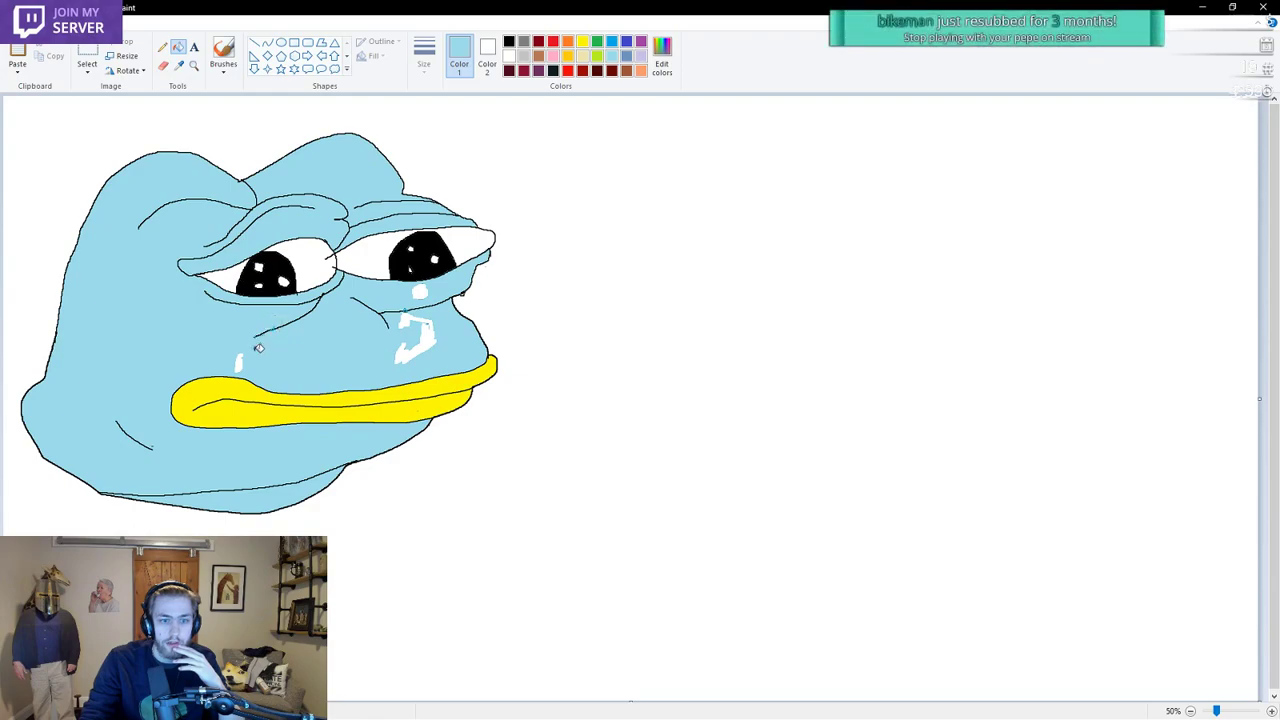
click(416, 336)
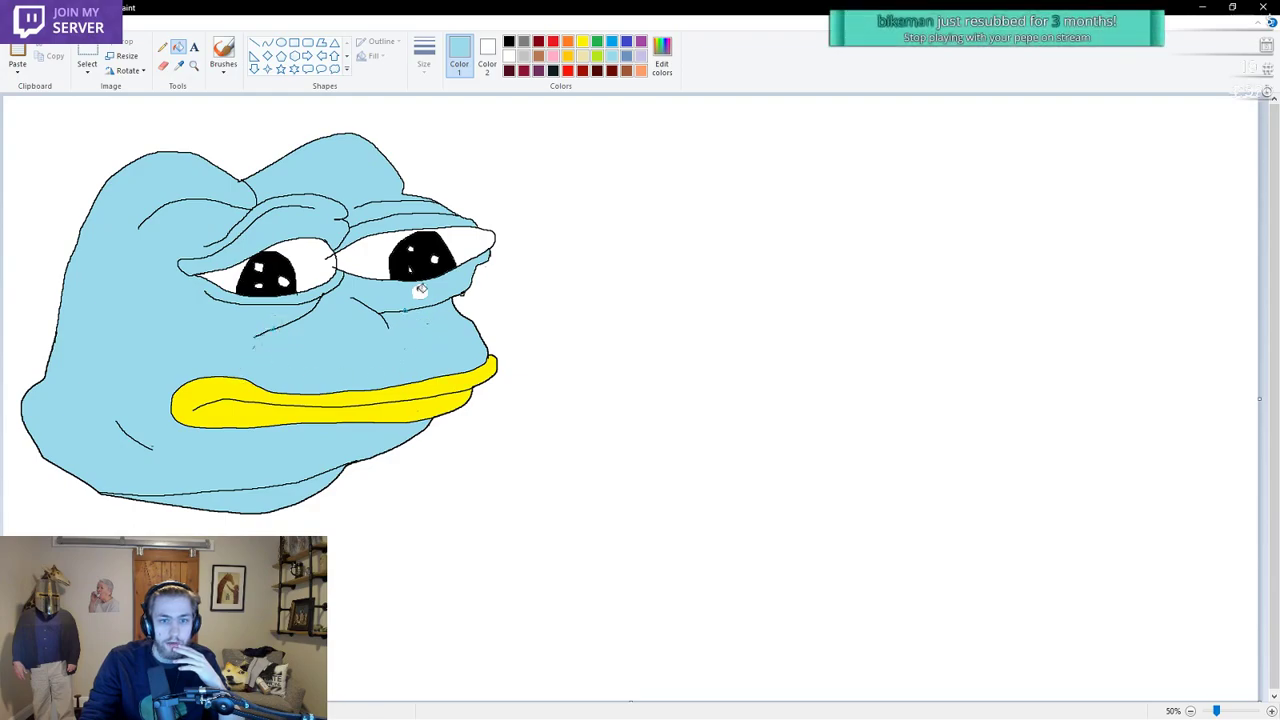
click(419, 291)
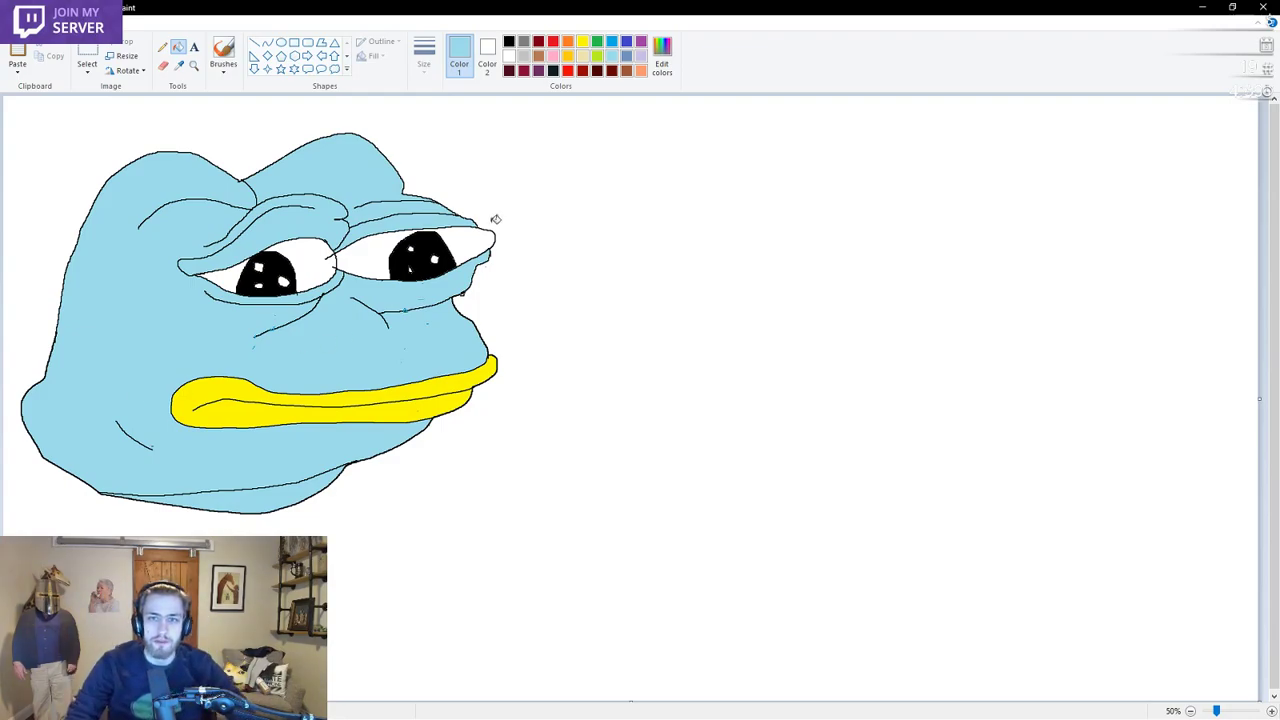
Fill the frog's lips with purple and paint small yellow teardrops under both eyes
click(641, 43)
click(423, 388)
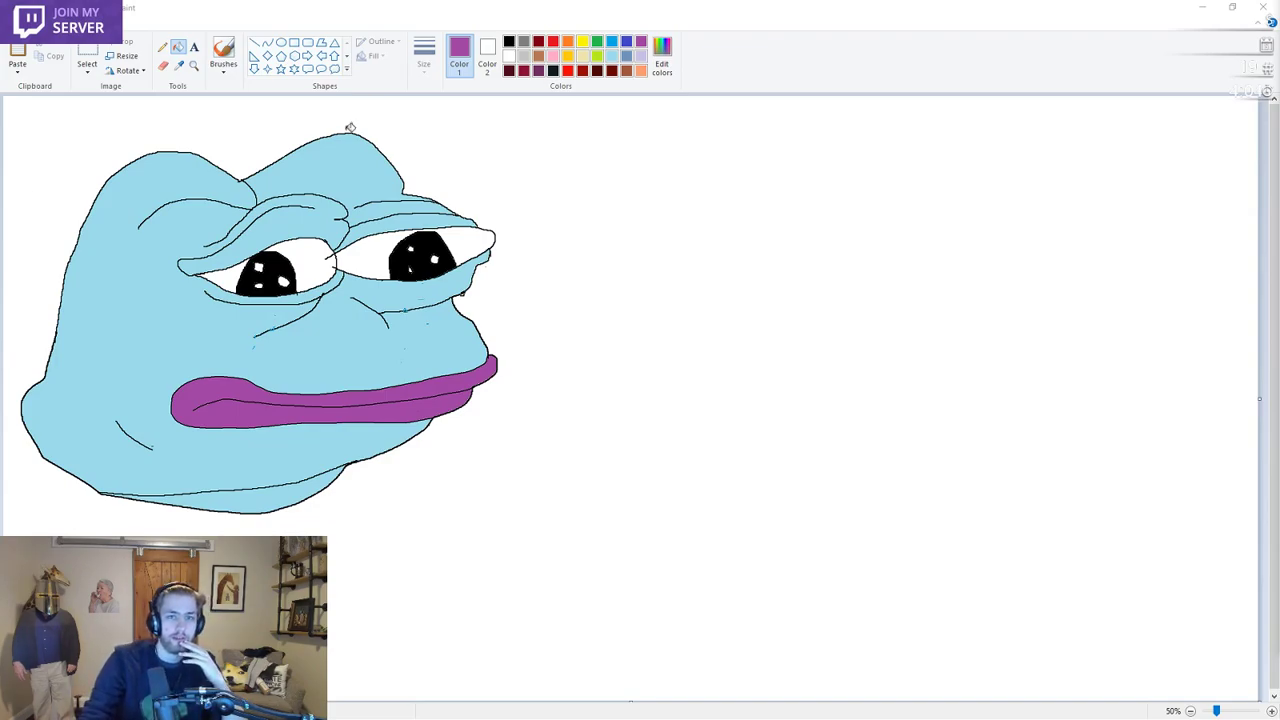
click(567, 57)
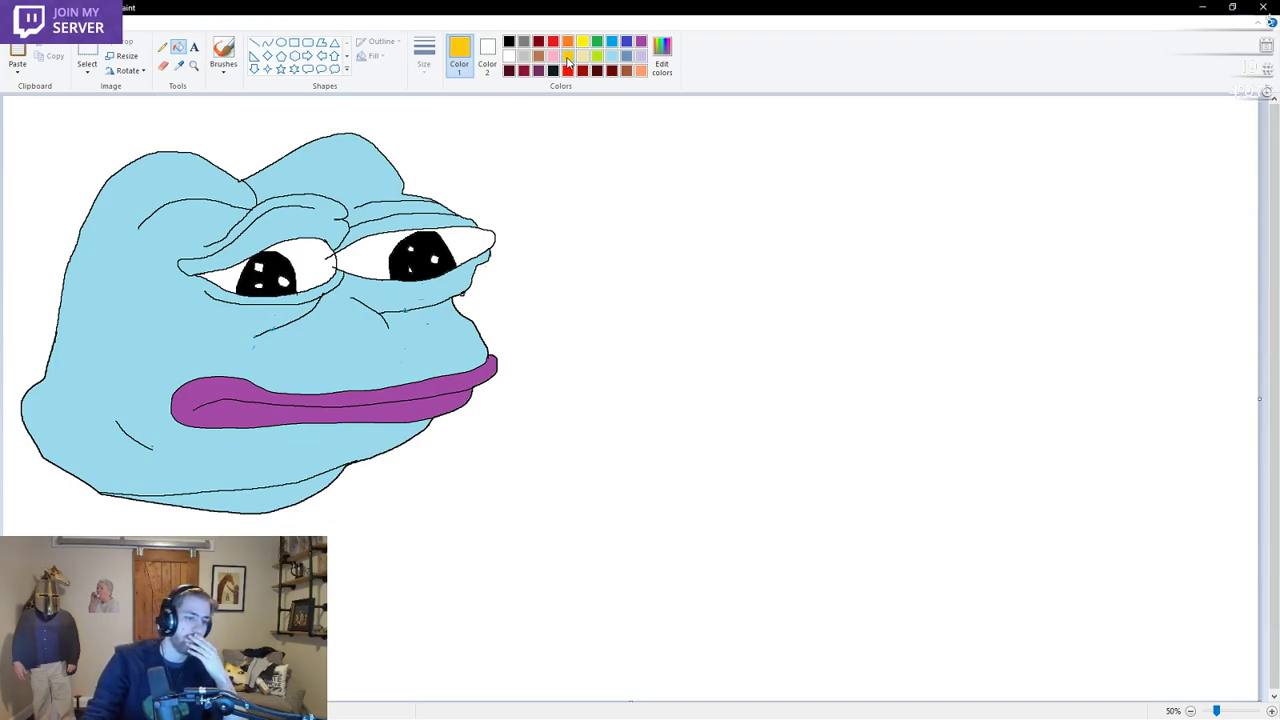
click(582, 42)
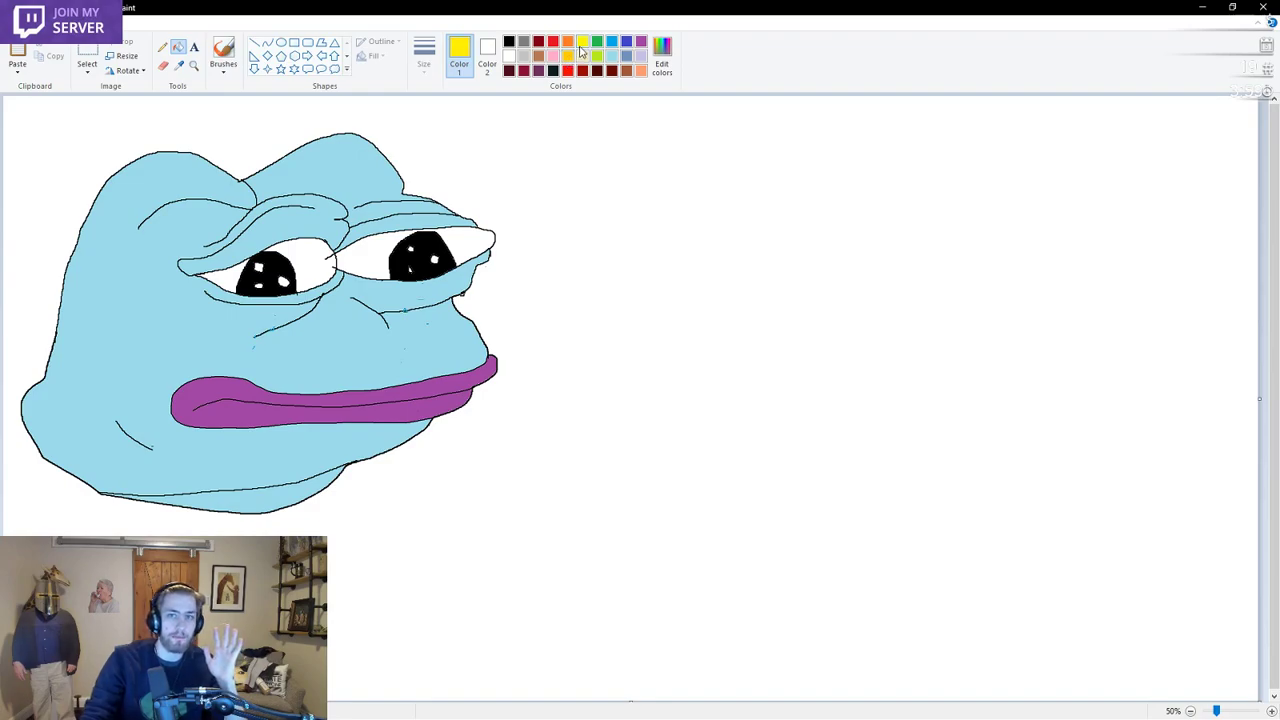
click(223, 55)
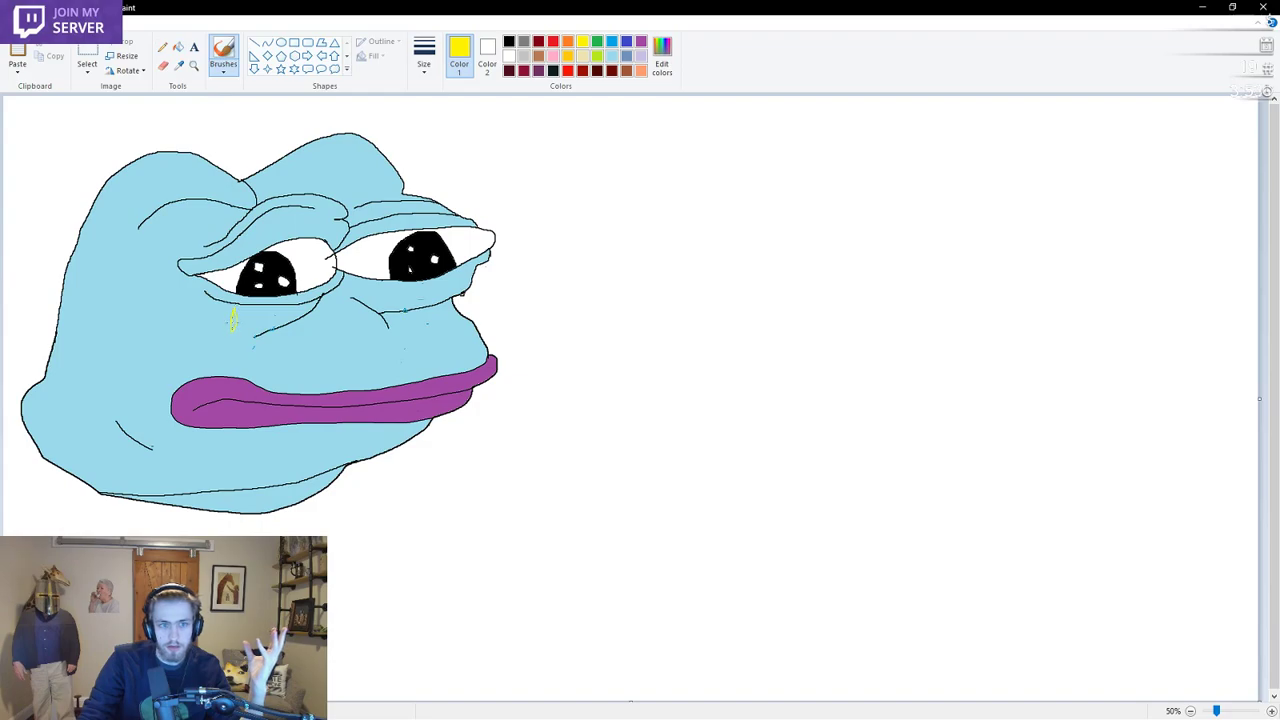
drag(231, 311, 236, 322)
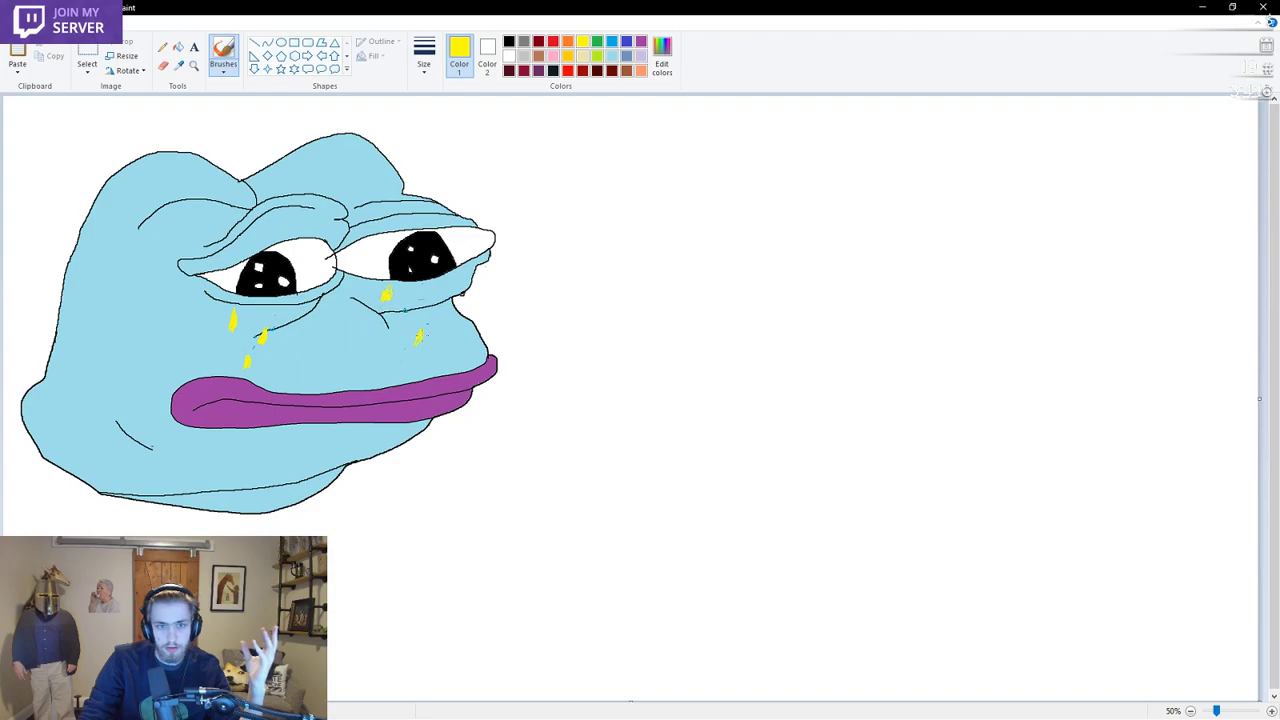
drag(436, 306, 432, 321)
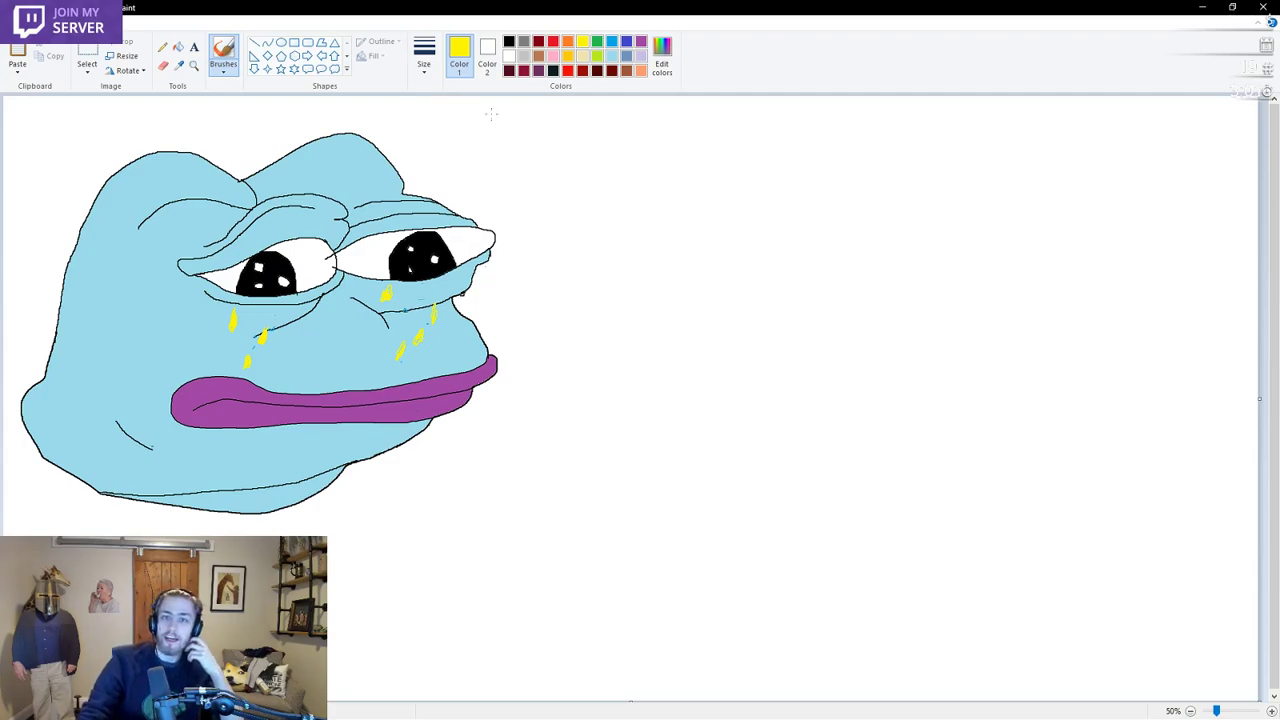
Copy the whole frog face with a rectangular selection
click(88, 70)
click(115, 101)
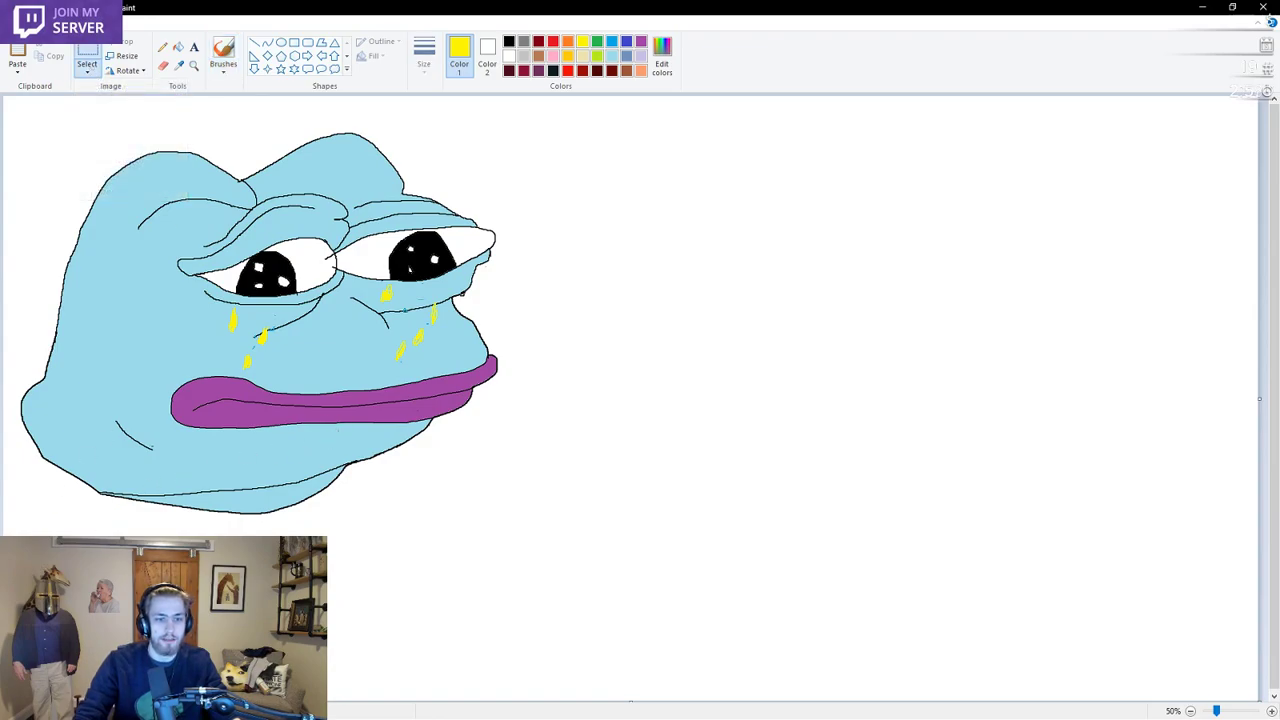
mouse_move(8, 587)
mouse_down()
mouse_move(181, 370)
mouse_move(469, 176)
mouse_move(514, 121)
mouse_up()
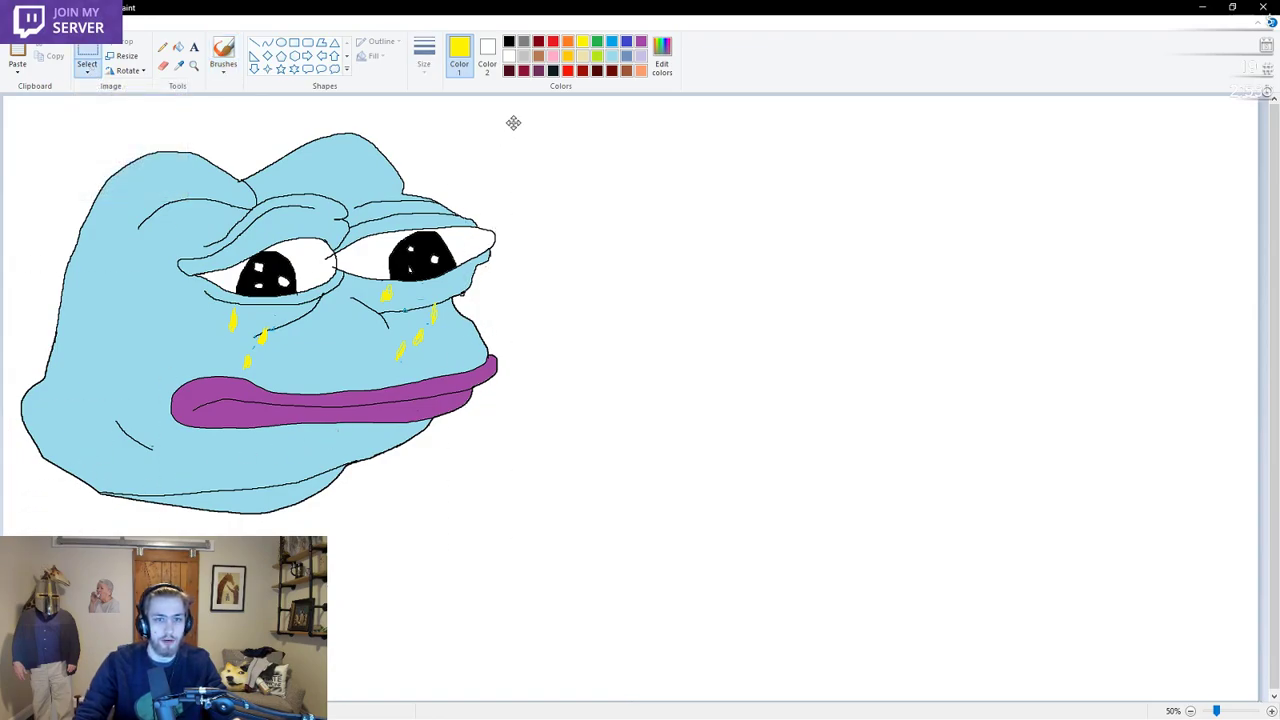
right_click(413, 232)
key(Escape)
Start a new blank drawing without saving the old one and paste the copied frog face
key(alt+f)
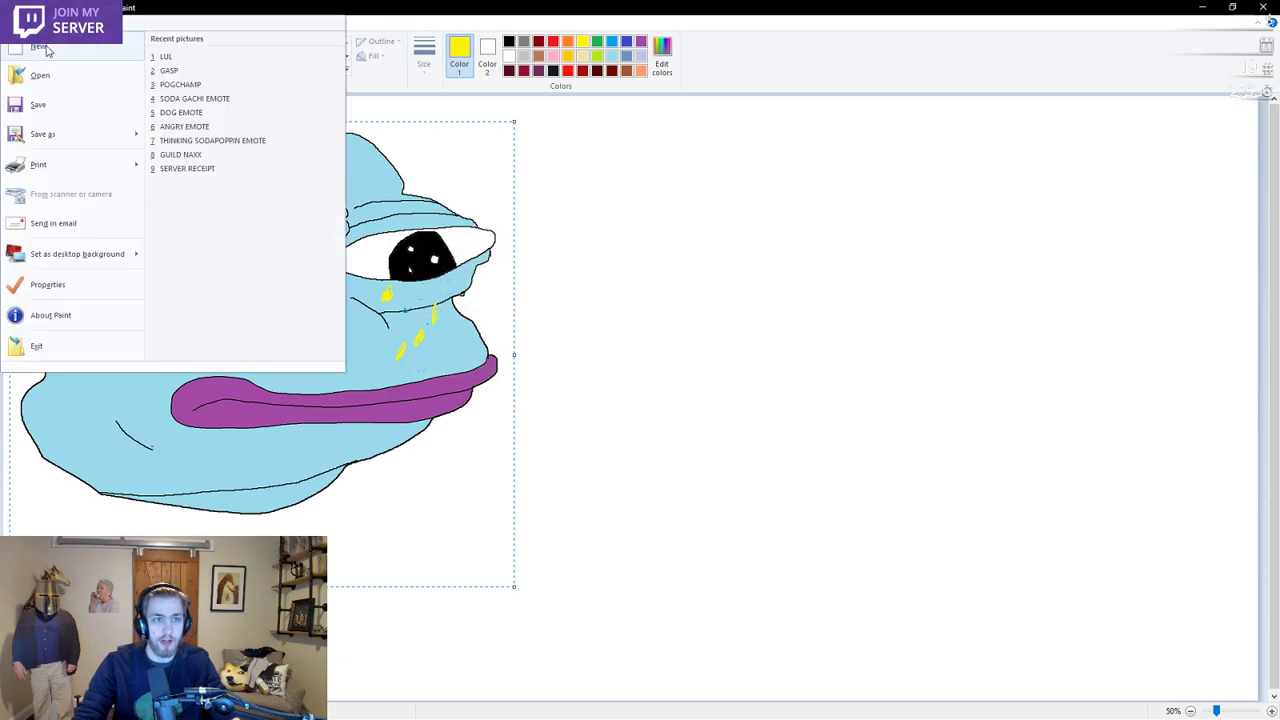
key(n)
click(655, 366)
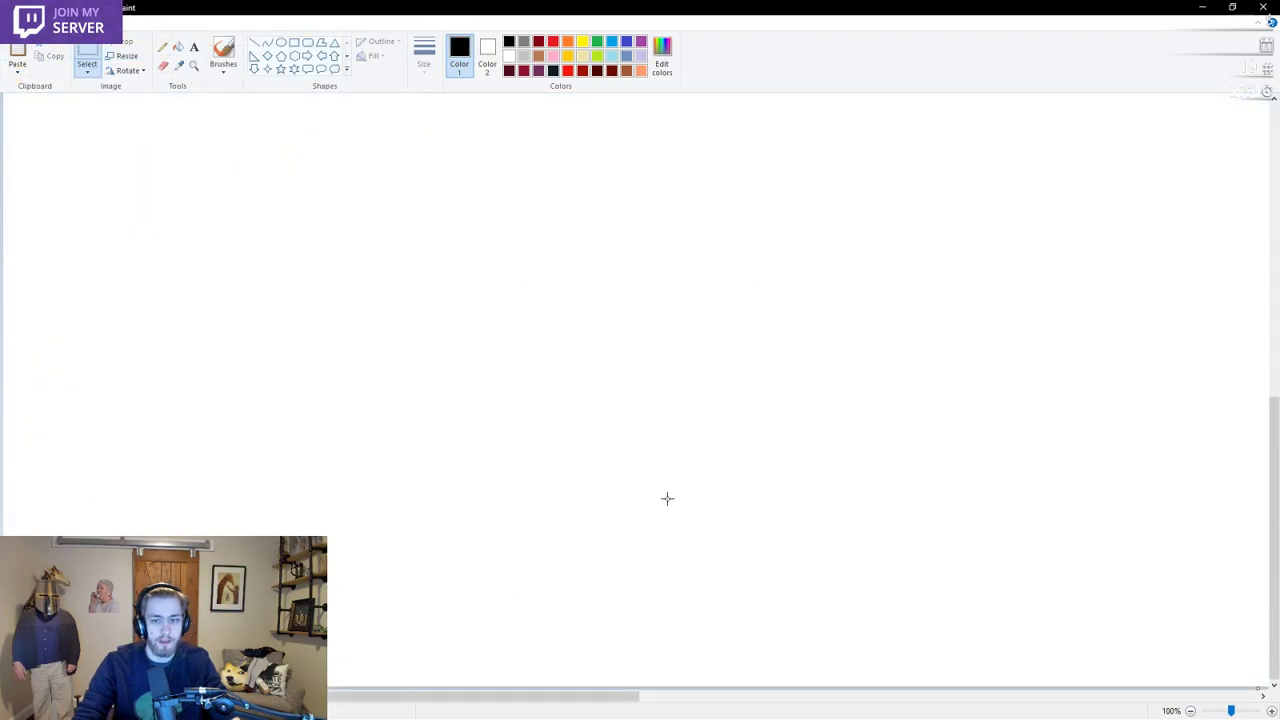
key(ctrl+v)
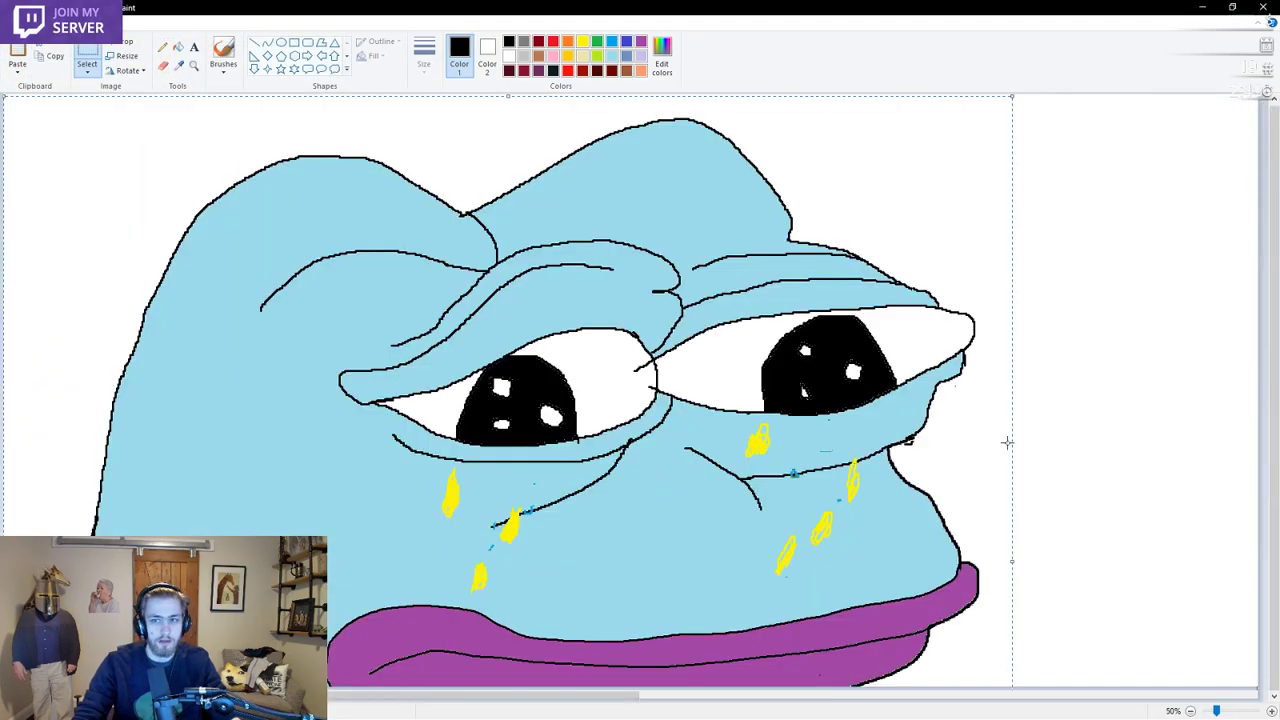
Paste another copy of the frog face and place it beside the cut-off one, in the right-hand half of the canvas
scroll(999, 438, down, 1)
scroll(545, 446, down, 1)
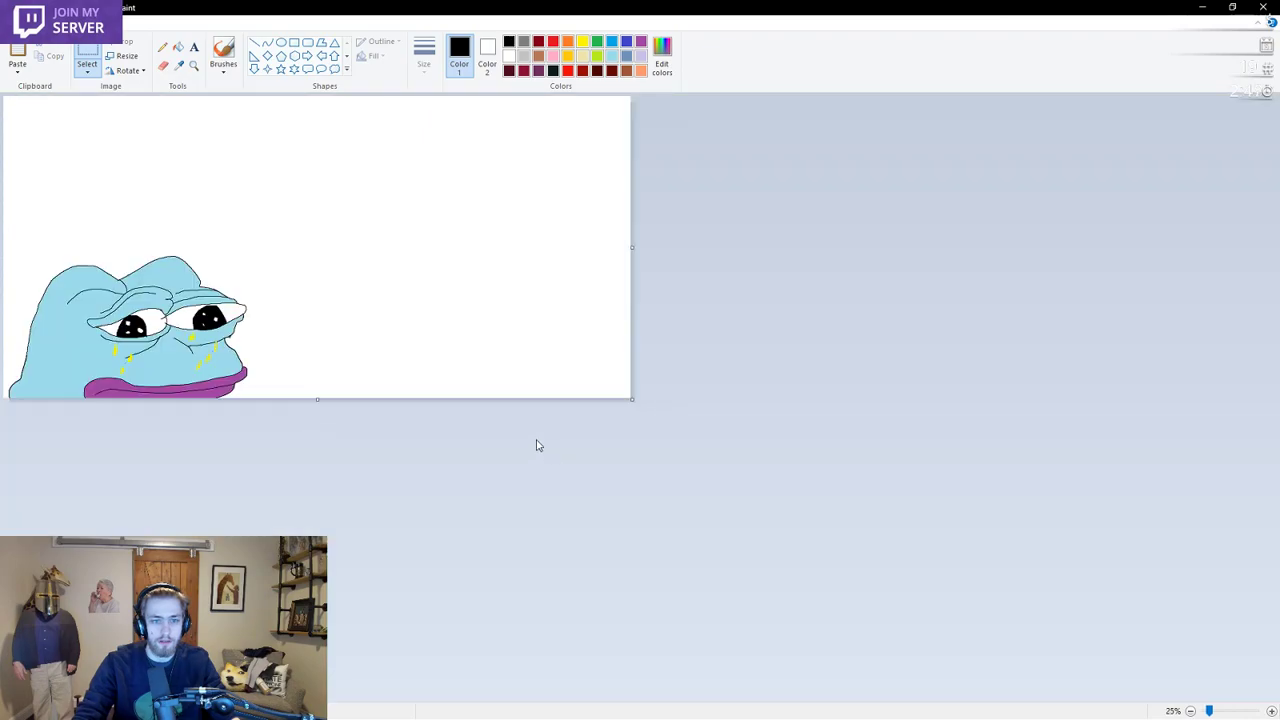
scroll(475, 415, up, 1)
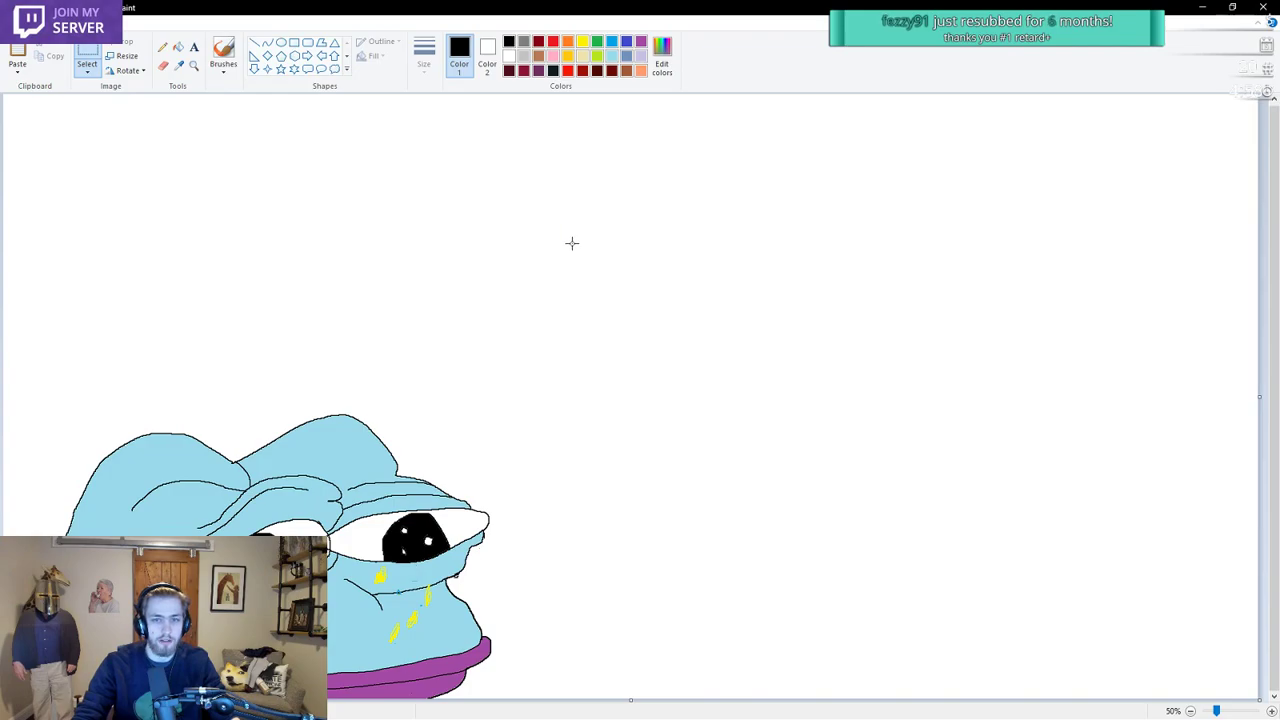
key(ctrl+v)
drag(411, 314, 946, 500)
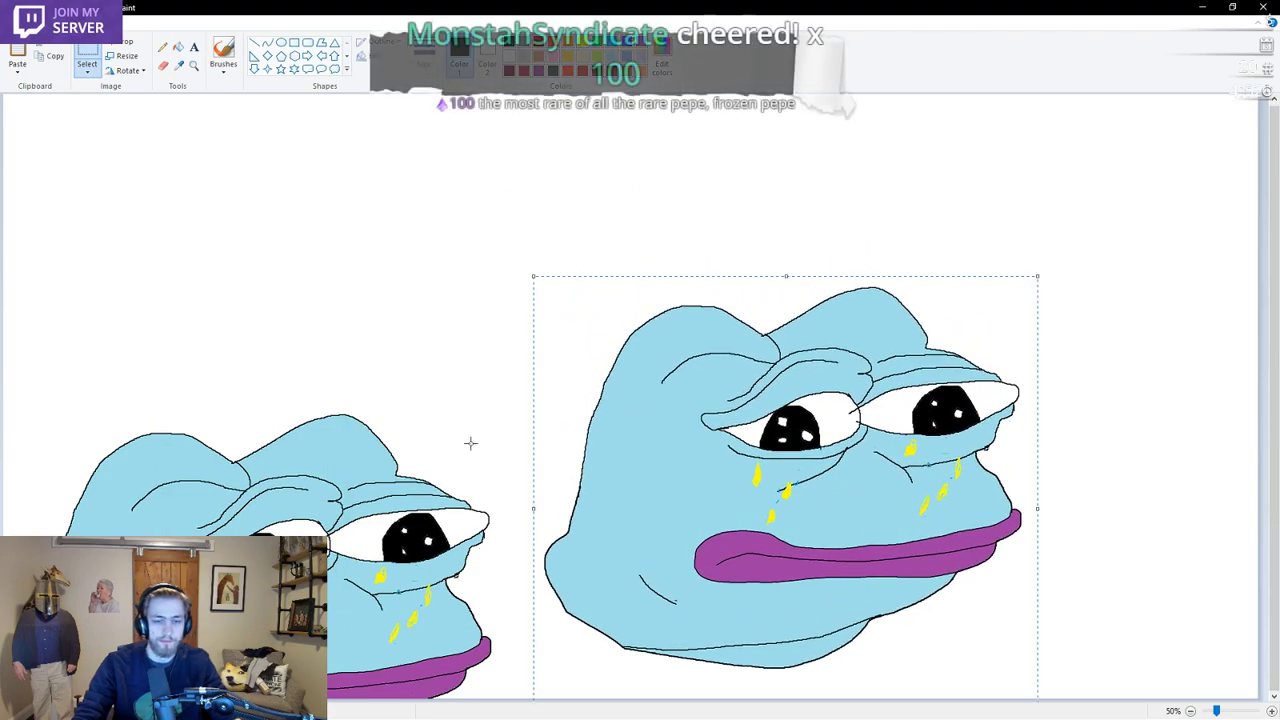
Delete the cut-off frog copy in the lower-left area of the canvas, keeping the complete face
click(163, 65)
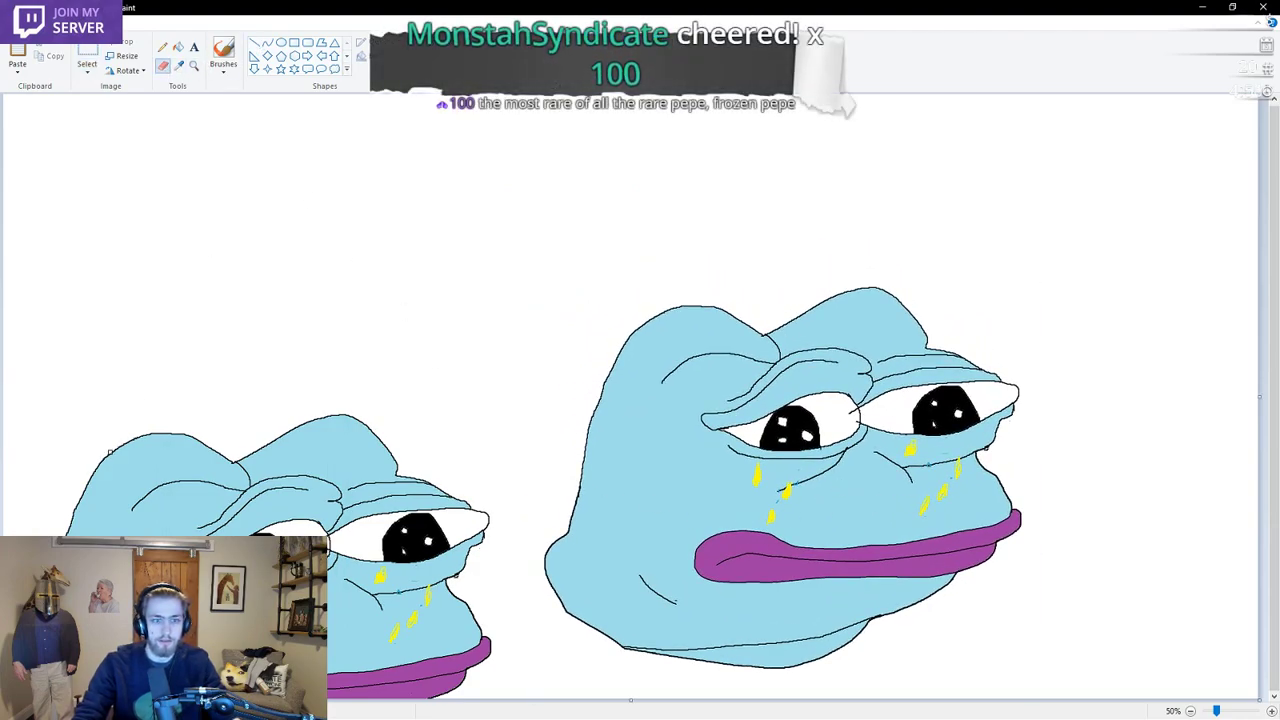
drag(112, 450, 180, 438)
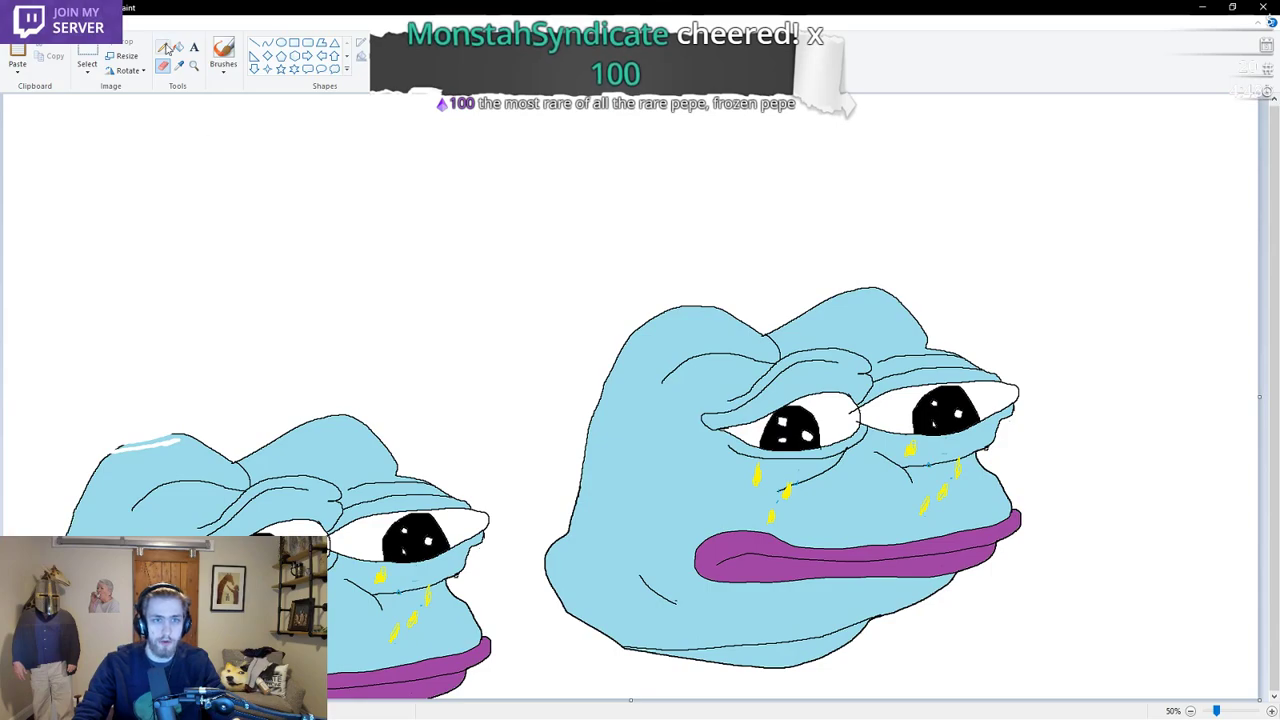
click(89, 70)
click(112, 100)
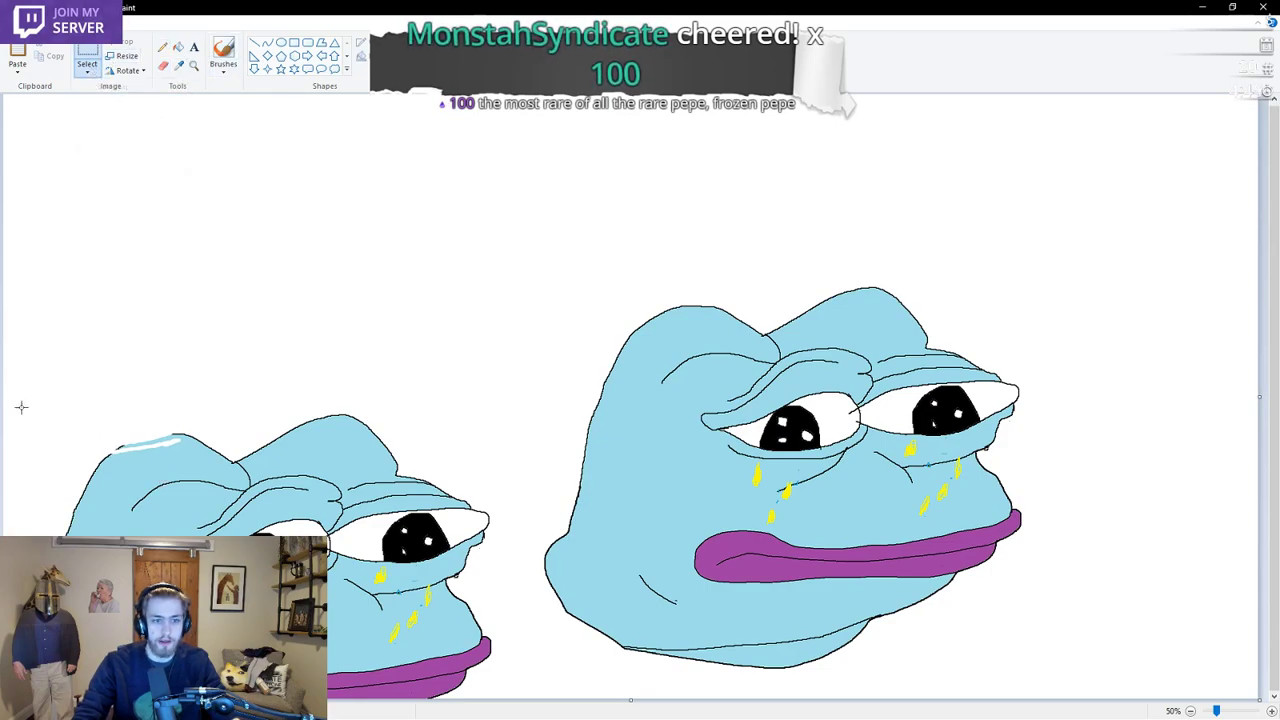
drag(12, 393, 206, 600)
drag(206, 697, 510, 697)
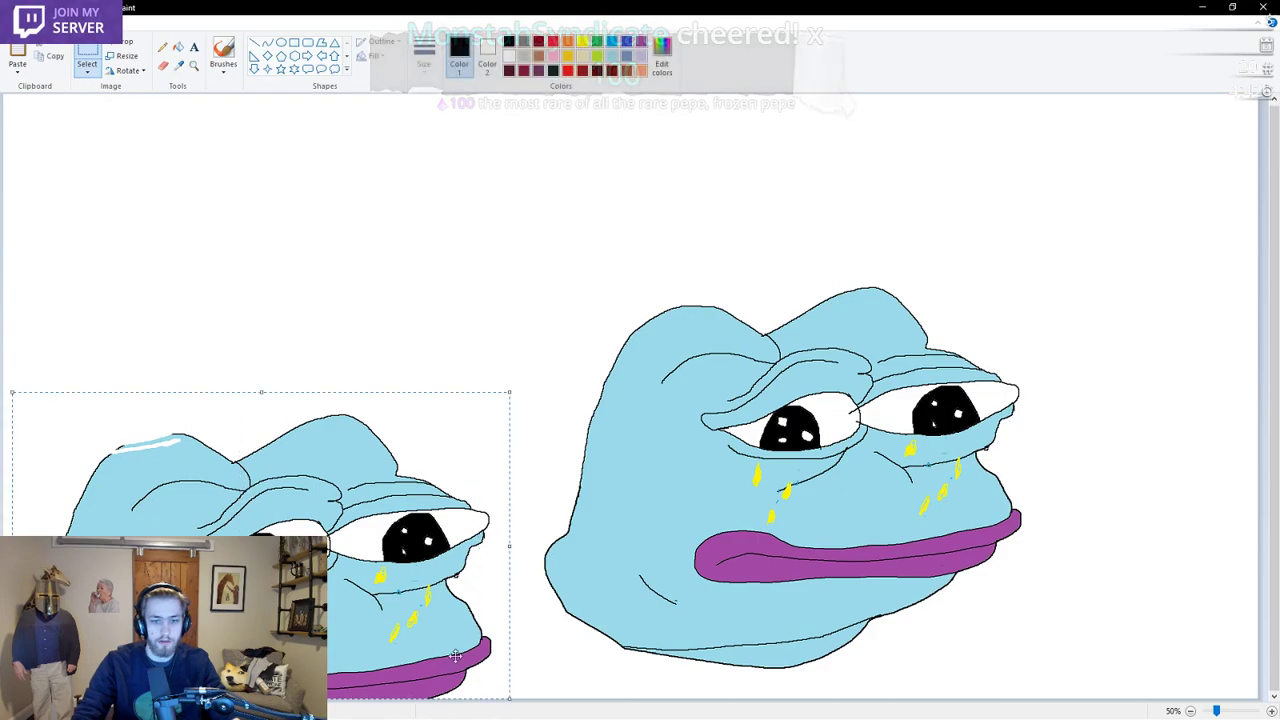
right_click(380, 440)
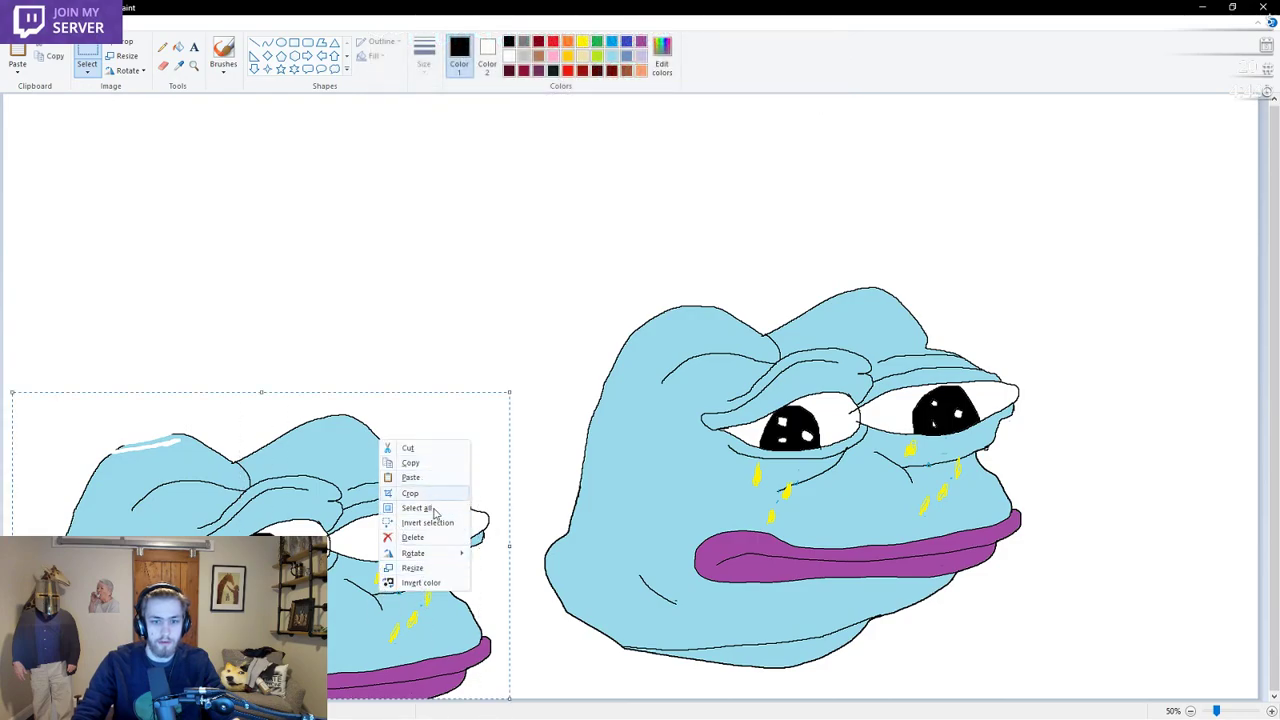
click(437, 541)
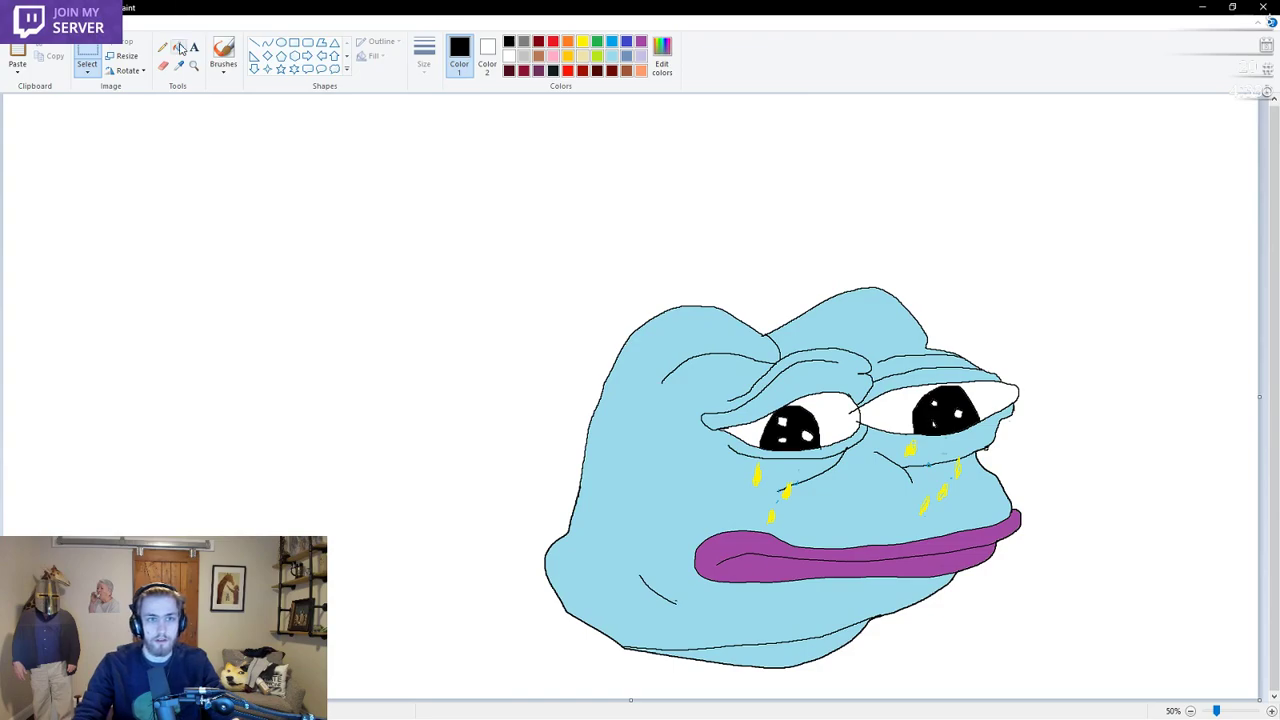
Draw a black outline of a cap with a long brim on the frog's head and fill it with red
click(223, 55)
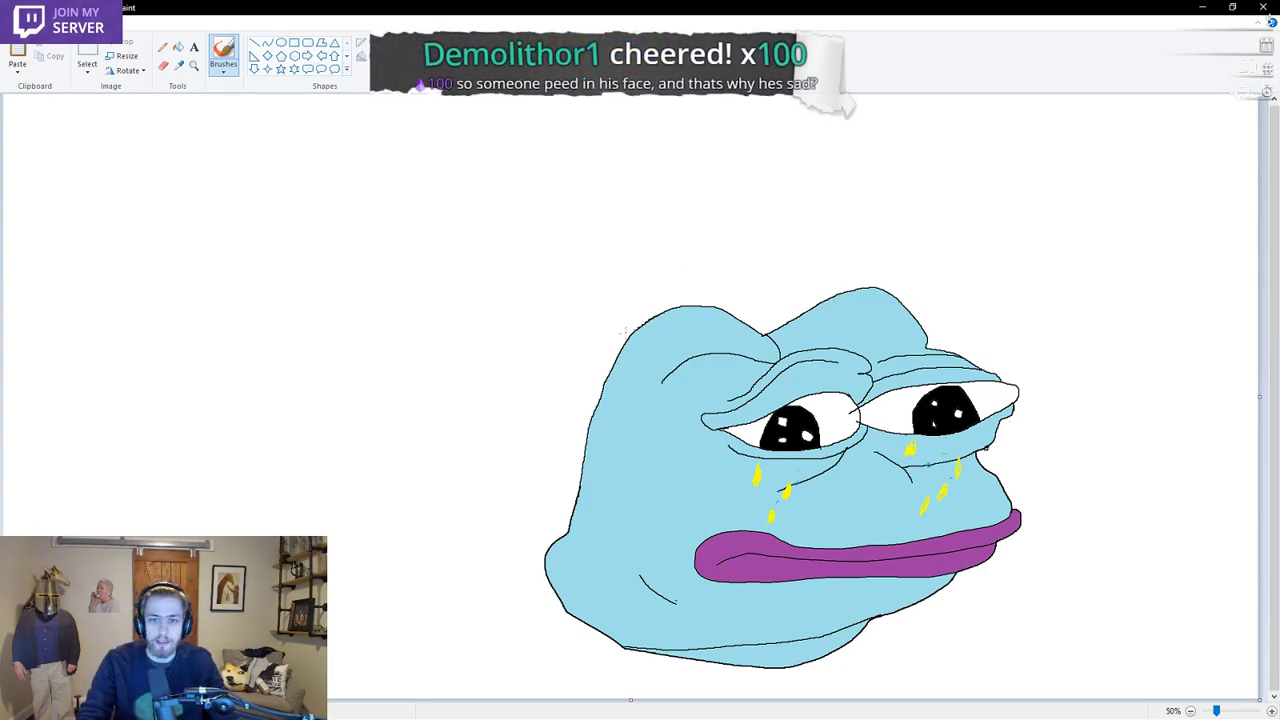
mouse_move(626, 312)
mouse_down()
mouse_move(1031, 293)
mouse_move(1088, 288)
mouse_move(1088, 277)
mouse_move(819, 296)
mouse_move(797, 197)
mouse_move(752, 169)
mouse_move(661, 165)
mouse_move(622, 205)
mouse_move(615, 310)
mouse_up()
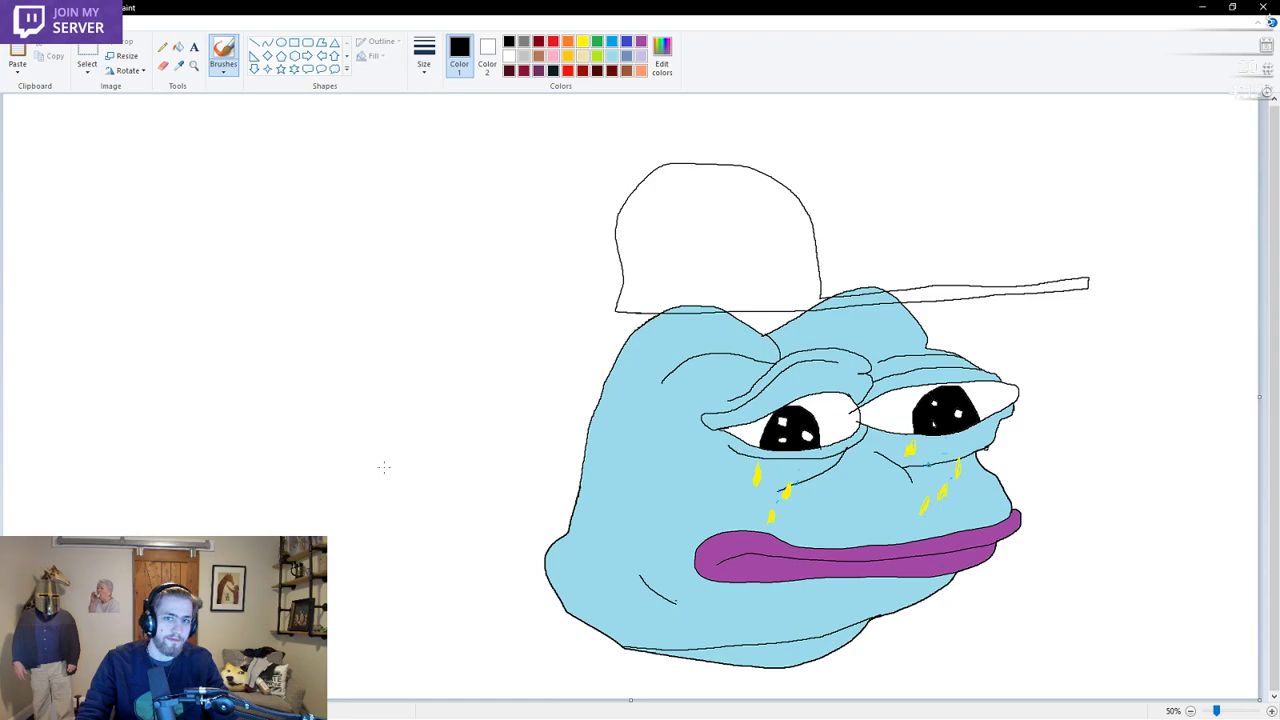
click(553, 44)
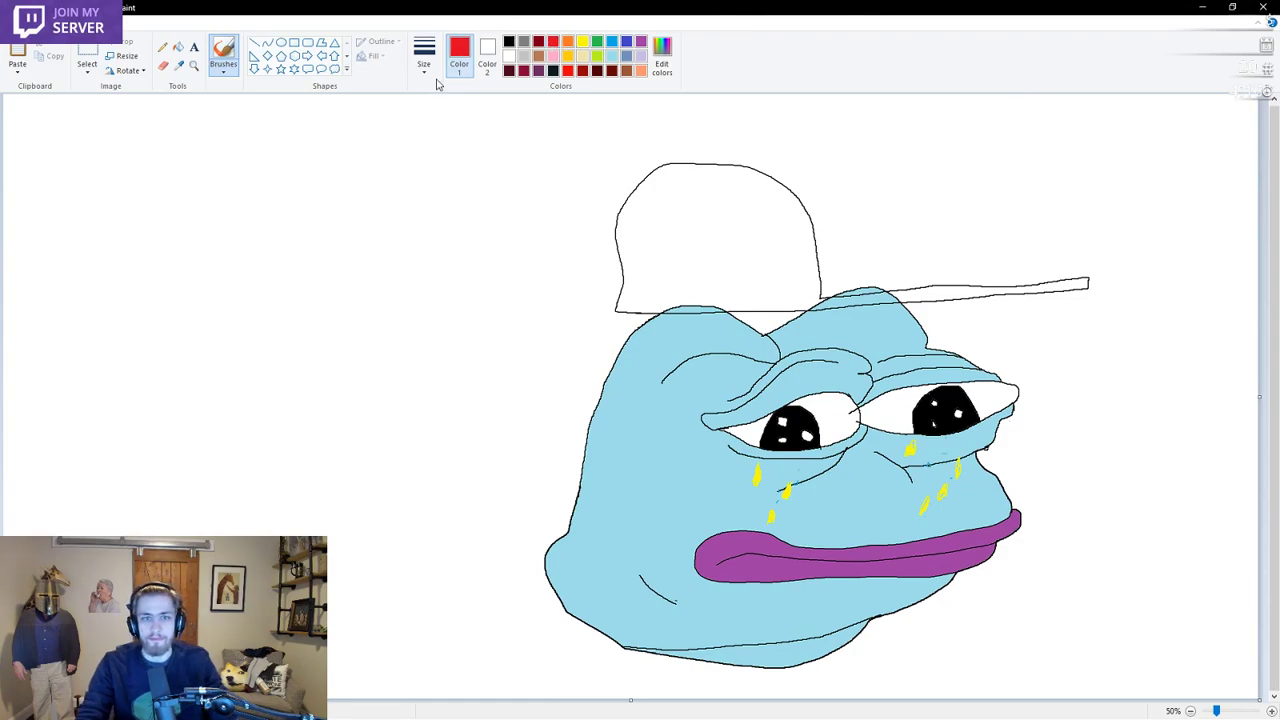
click(178, 48)
click(709, 234)
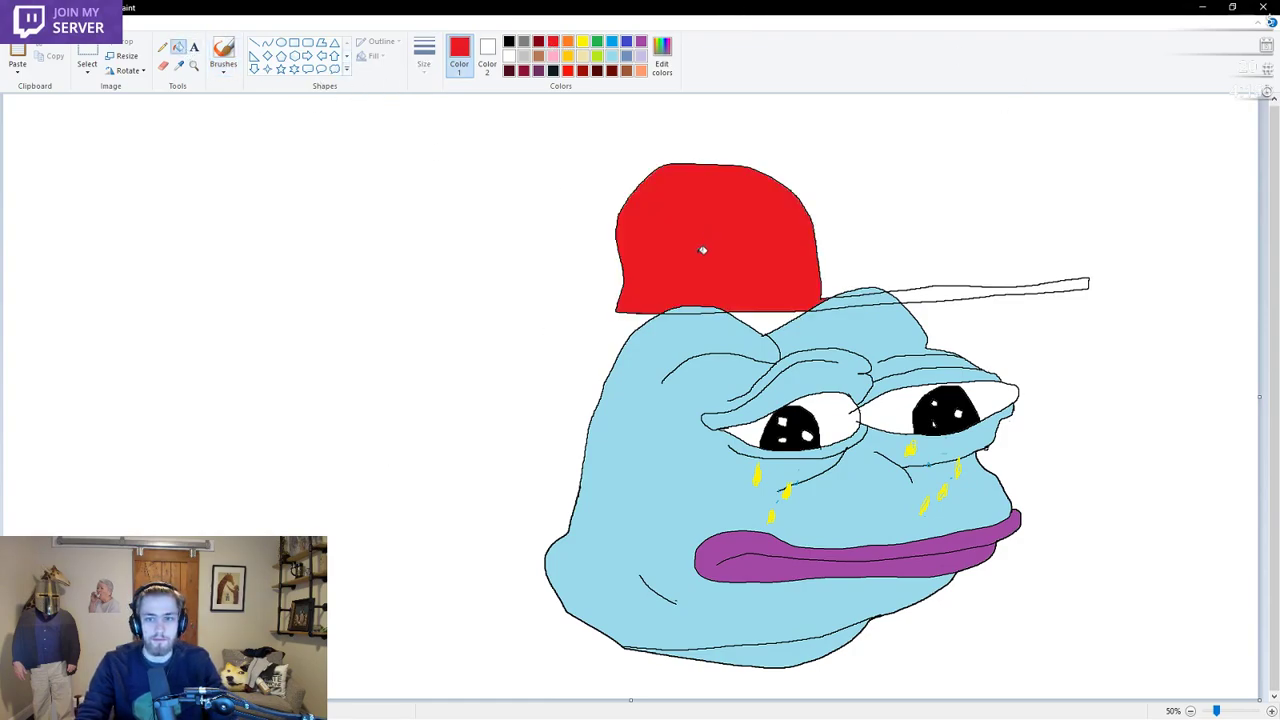
click(920, 296)
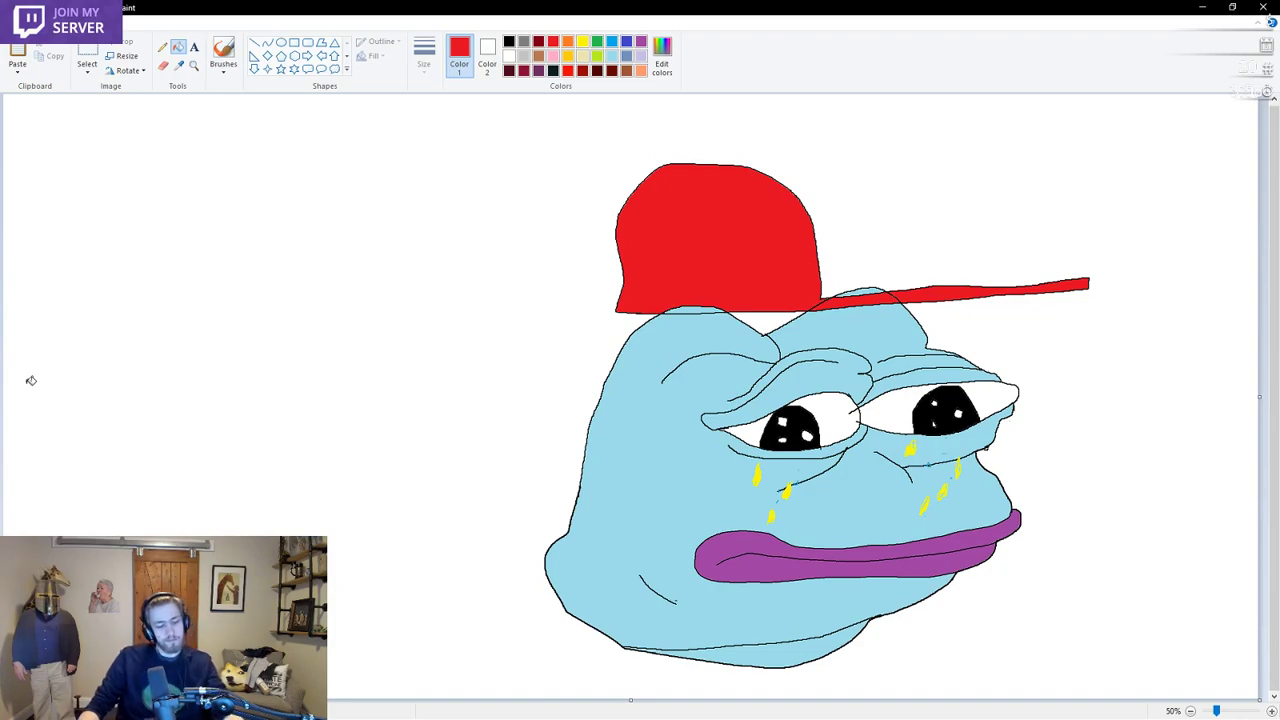
Undo the cap outline and its red fills
key(ctrl+z)
key(ctrl+z)
key(ctrl+z)
key(ctrl+z)
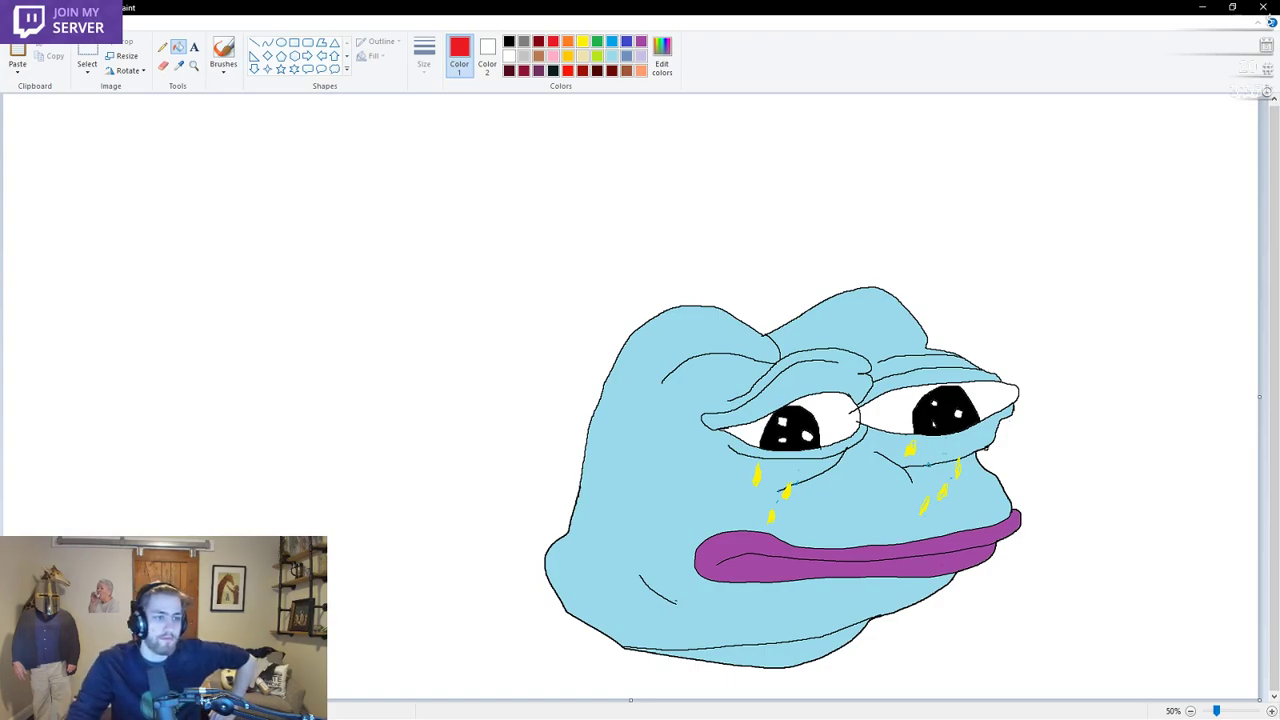
Thicken the lower edges of both of the frog's eyes with black brush strokes
key(alt+Tab)
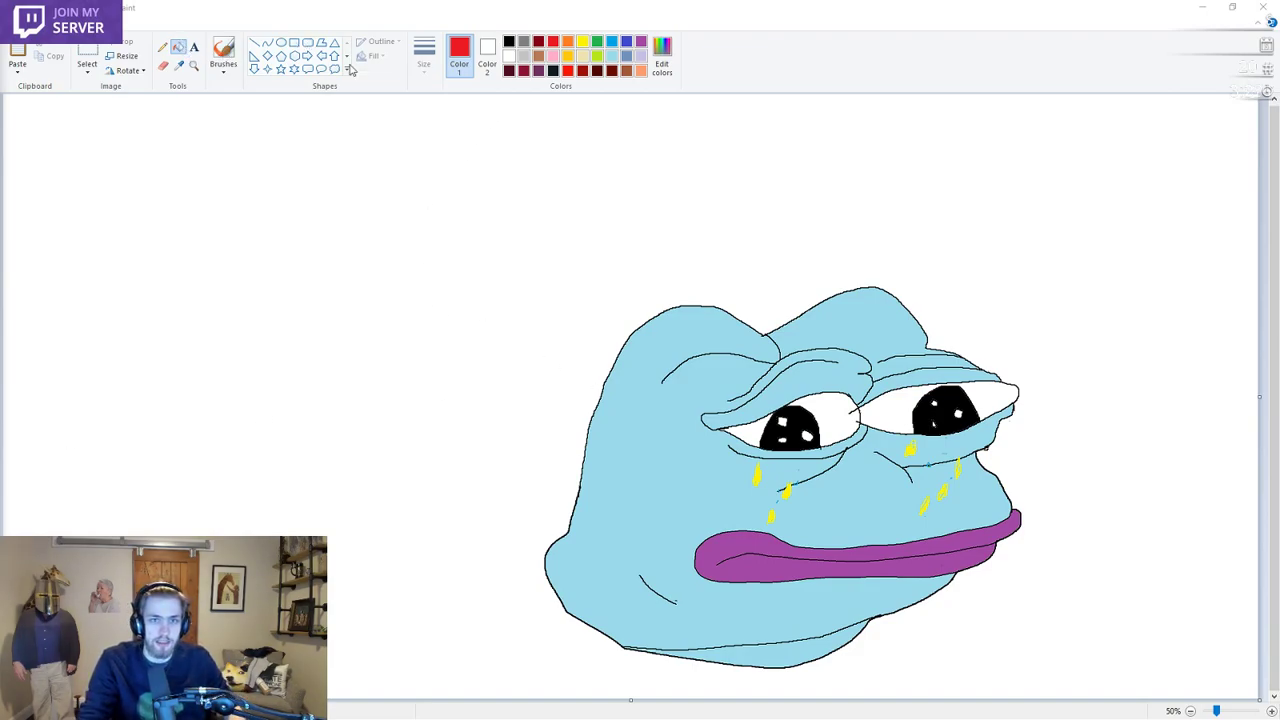
click(223, 55)
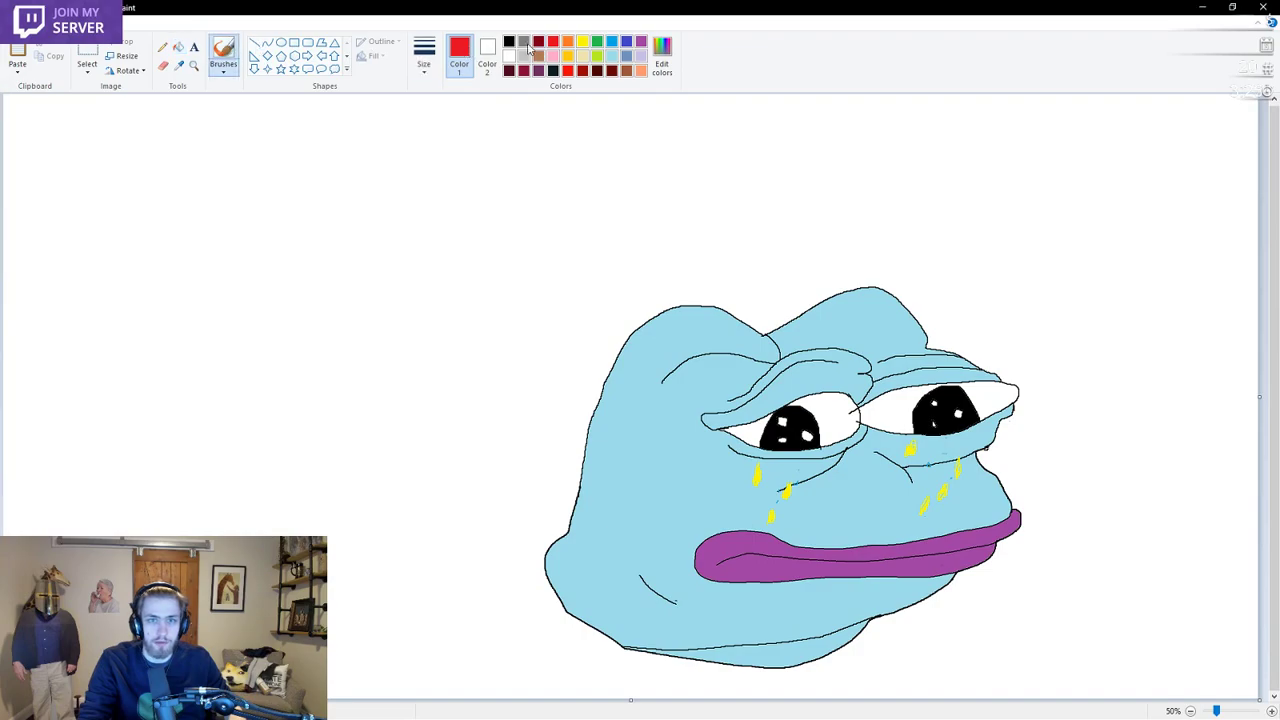
click(508, 41)
mouse_move(722, 428)
mouse_down()
mouse_move(756, 450)
mouse_move(800, 448)
mouse_up()
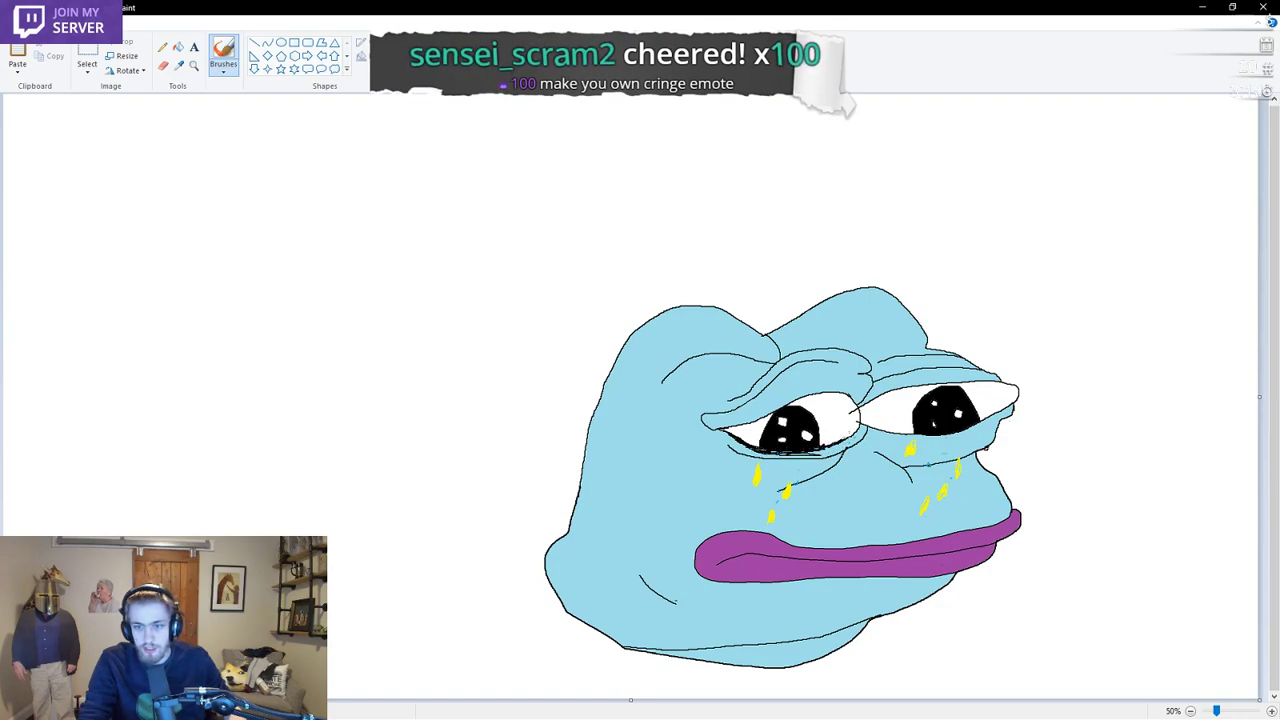
mouse_move(832, 445)
mouse_down()
mouse_move(852, 438)
mouse_move(814, 450)
mouse_move(854, 426)
mouse_move(854, 444)
mouse_move(872, 424)
mouse_move(858, 420)
mouse_up()
drag(868, 427, 906, 436)
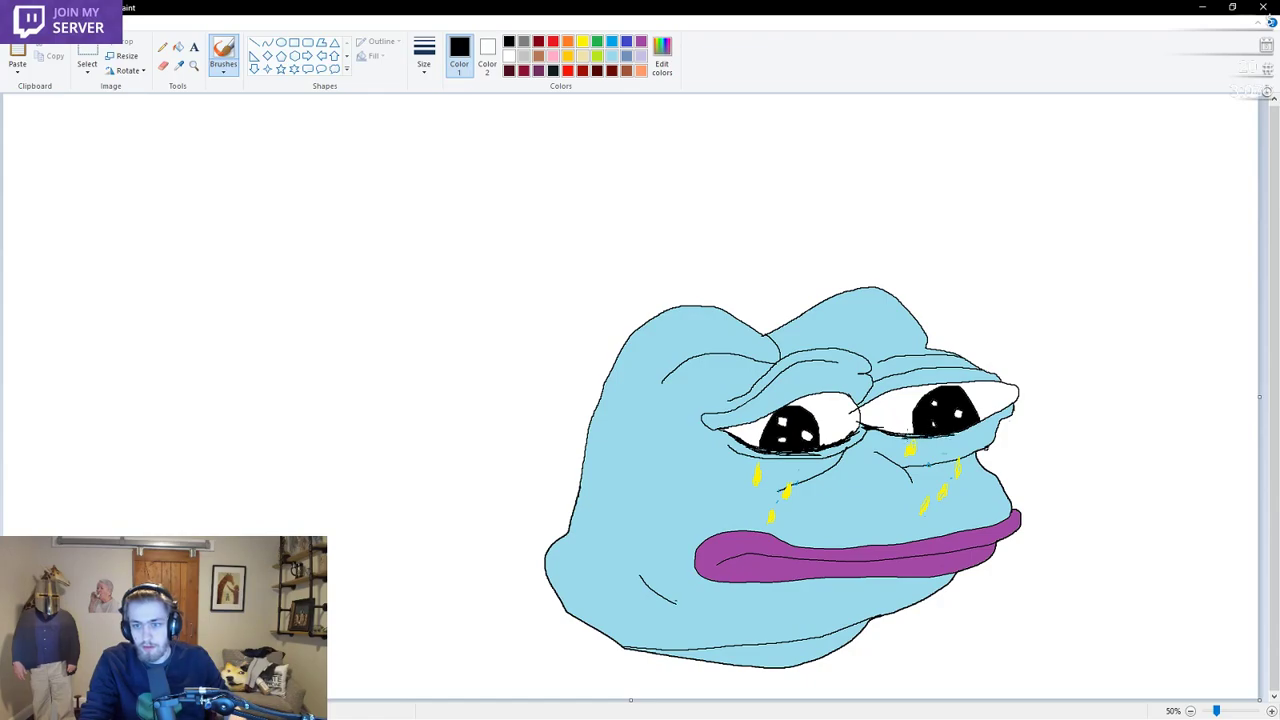
drag(988, 424, 950, 440)
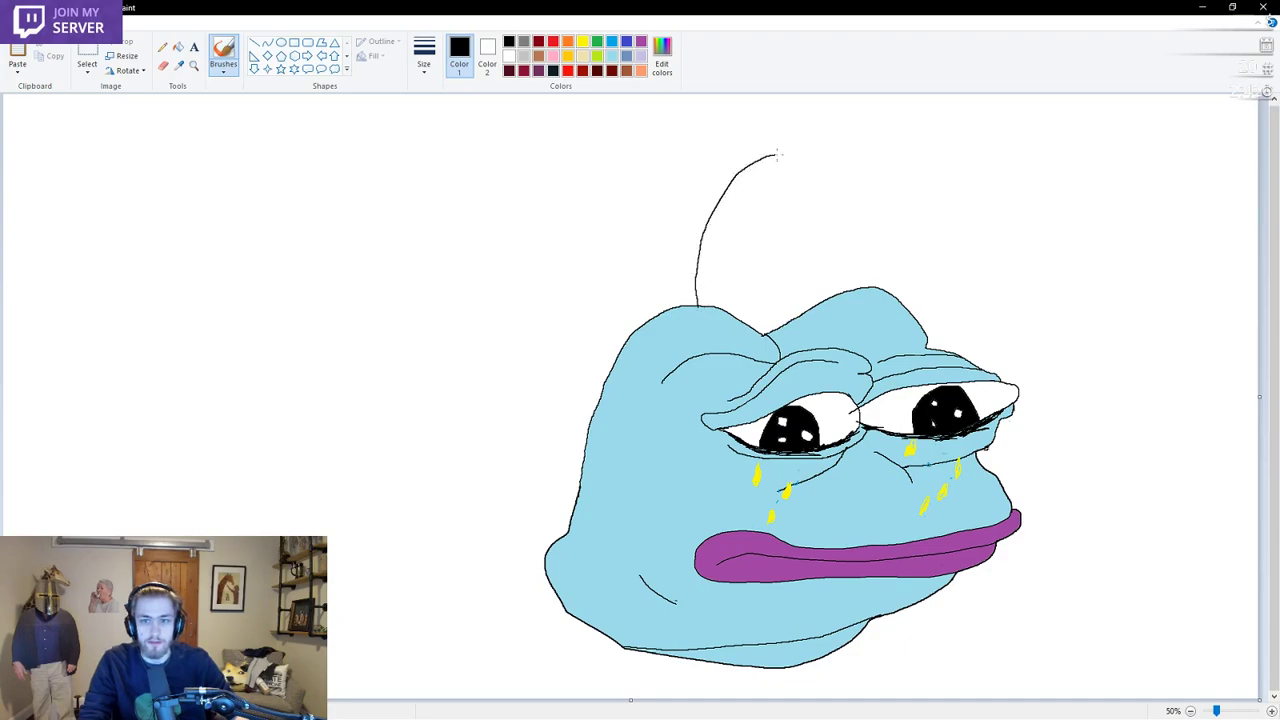
Draw a black domed hat outline with a flat base on top of the frog's head and divide it into vertical stripes
mouse_move(778, 155)
mouse_down()
mouse_move(835, 155)
mouse_move(864, 174)
mouse_up()
mouse_move(890, 240)
mouse_down()
mouse_move(896, 311)
mouse_move(737, 309)
mouse_up()
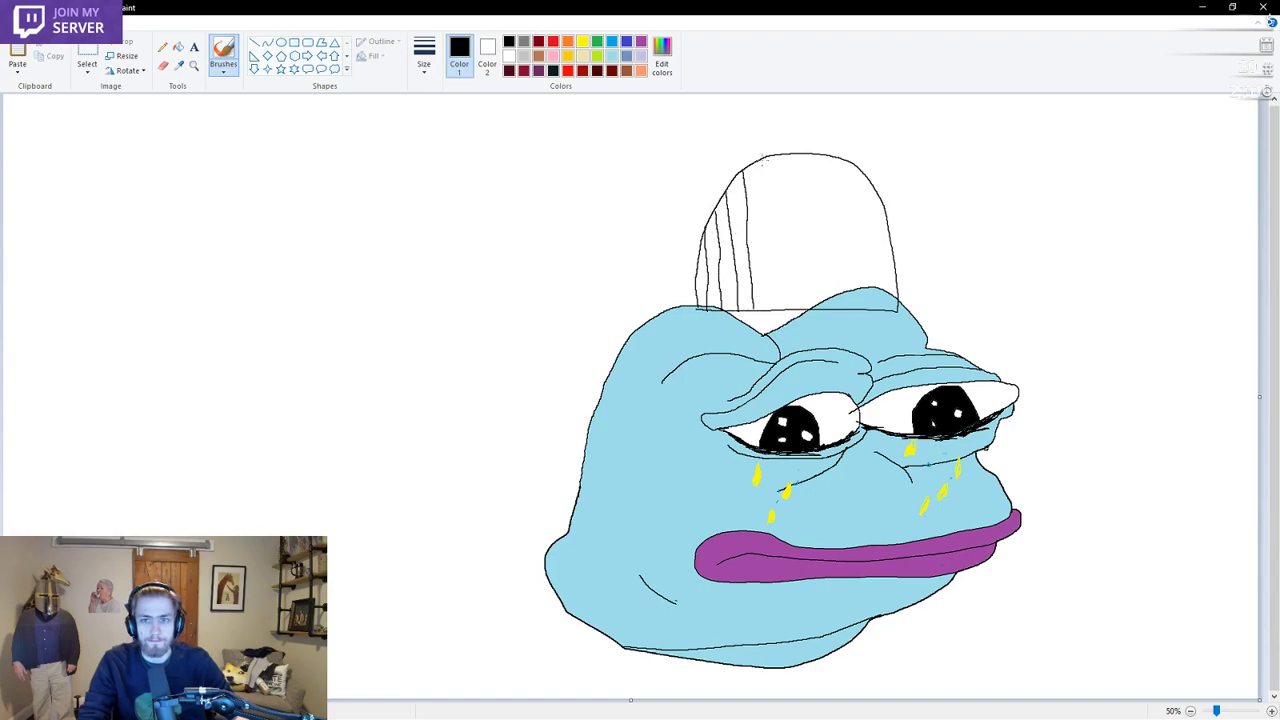
drag(762, 160, 775, 238)
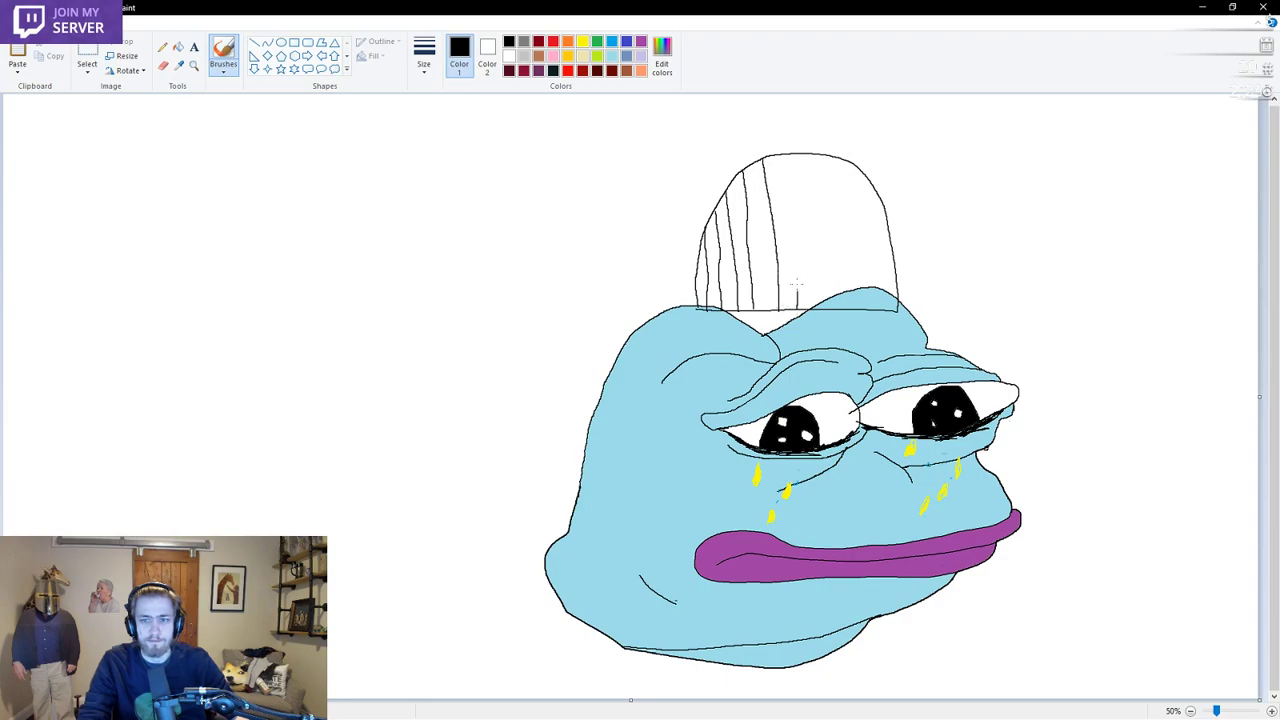
mouse_move(796, 284)
mouse_down()
mouse_move(790, 160)
mouse_move(814, 222)
mouse_move(818, 306)
mouse_move(832, 184)
mouse_move(856, 292)
mouse_up()
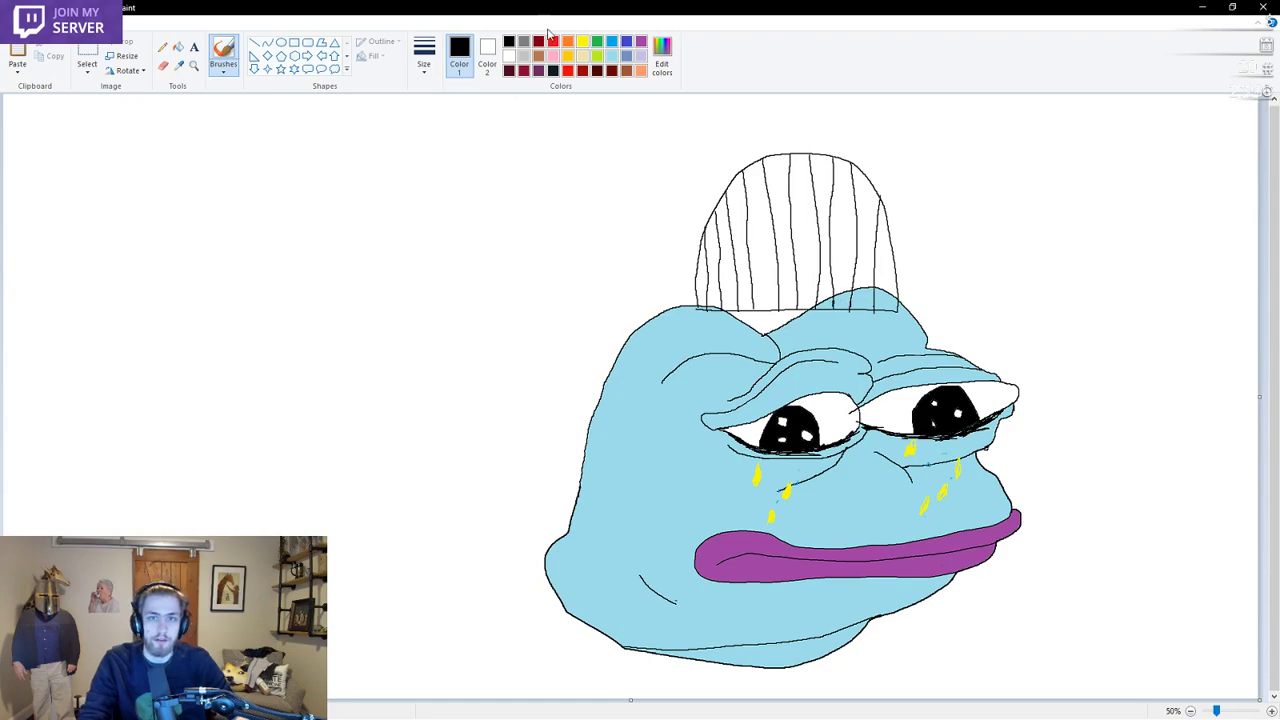
Fill the hat's leftmost stripe with bright yellow and the next two stripes with red
click(662, 55)
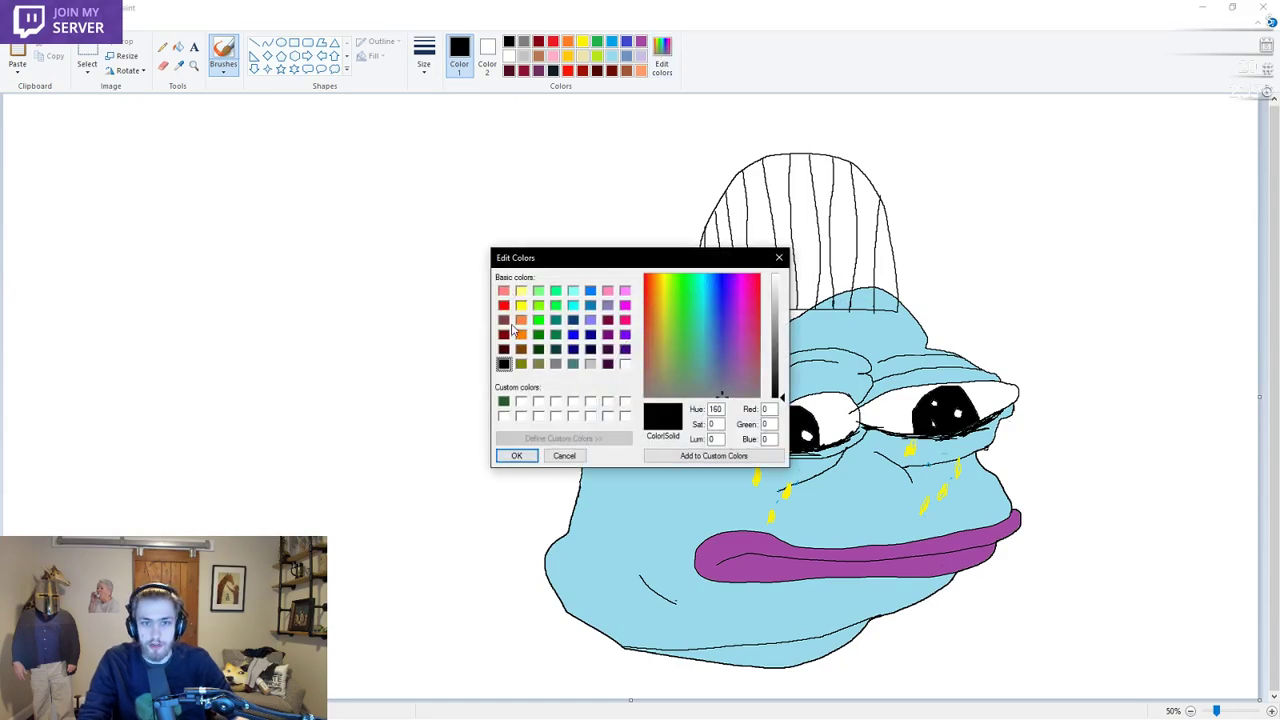
click(521, 305)
click(517, 455)
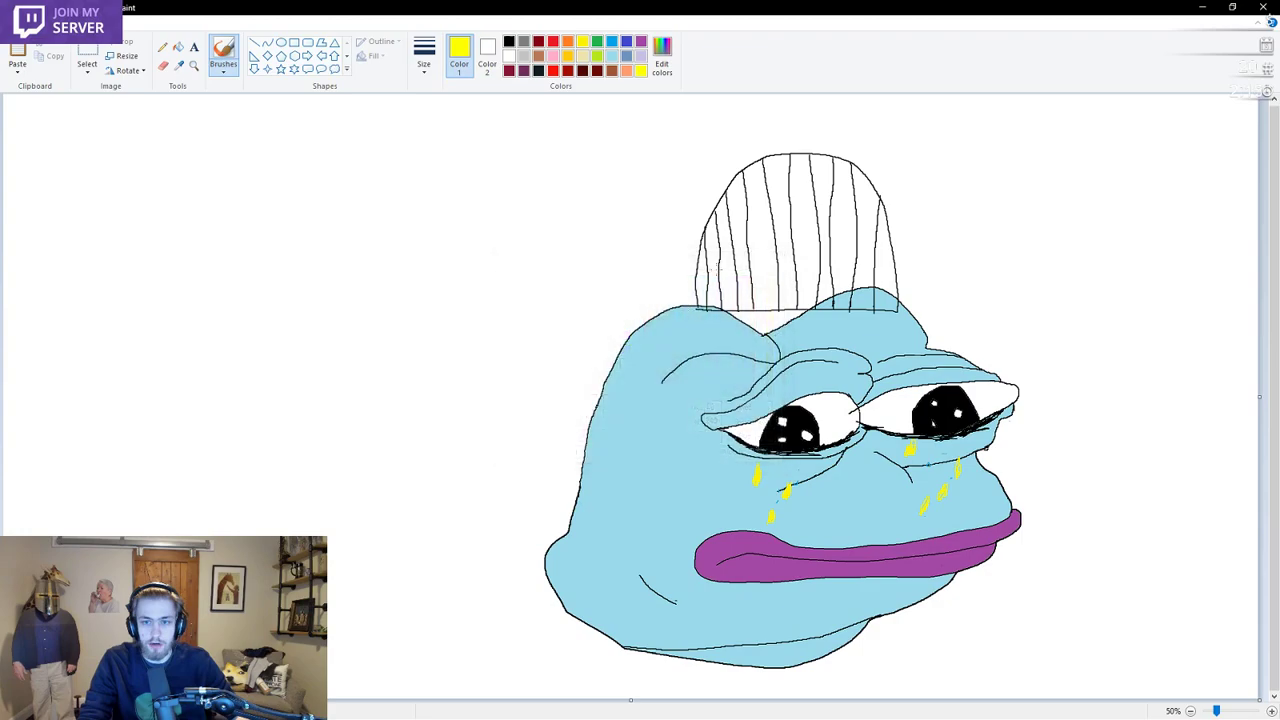
click(178, 47)
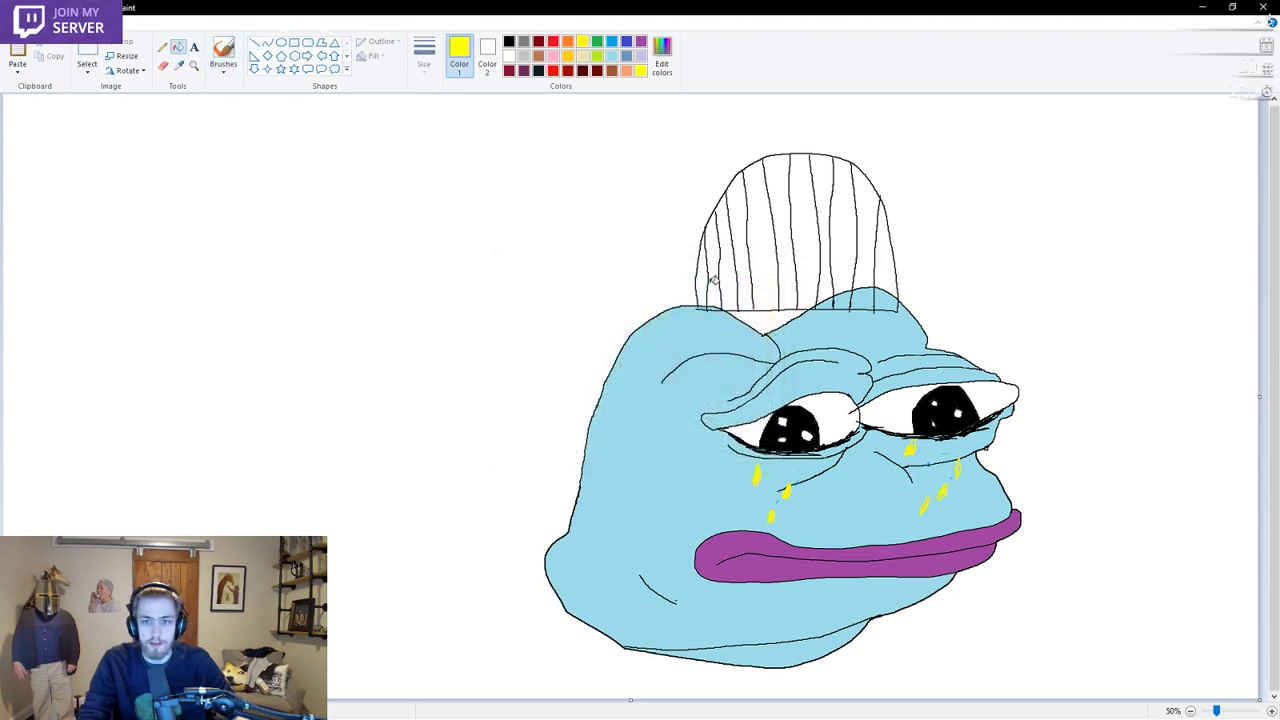
click(703, 280)
click(554, 70)
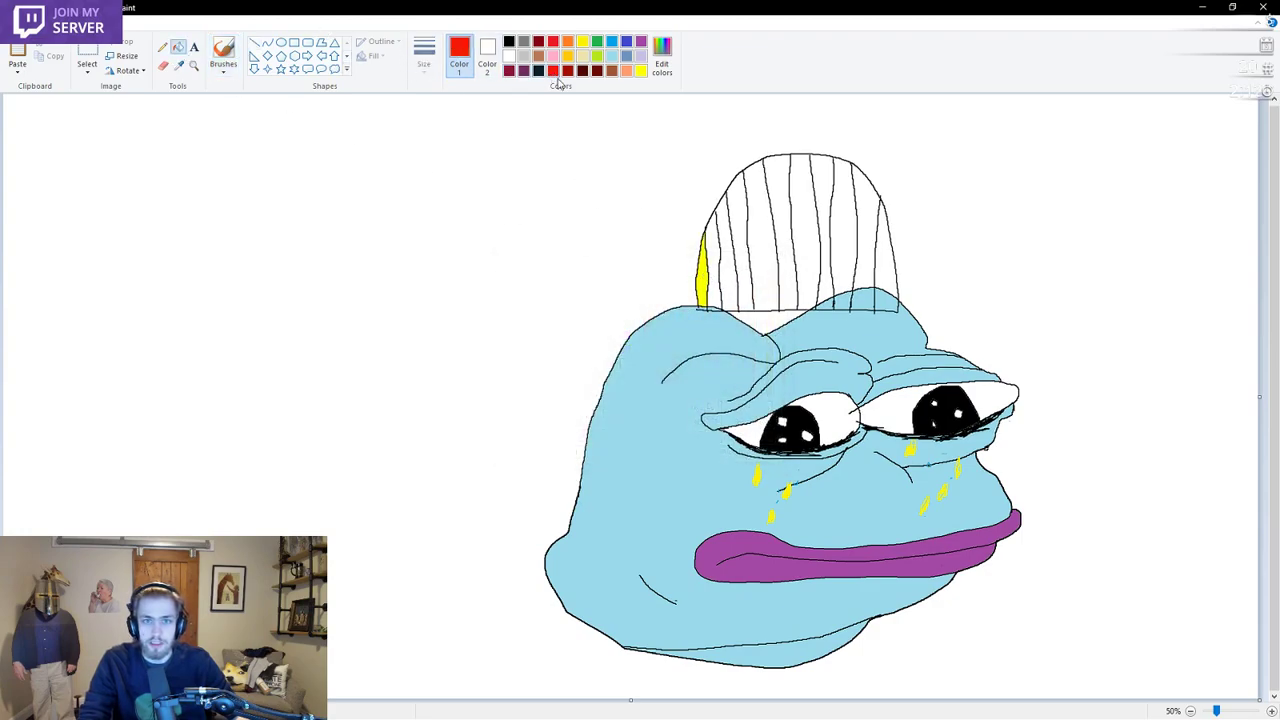
click(719, 258)
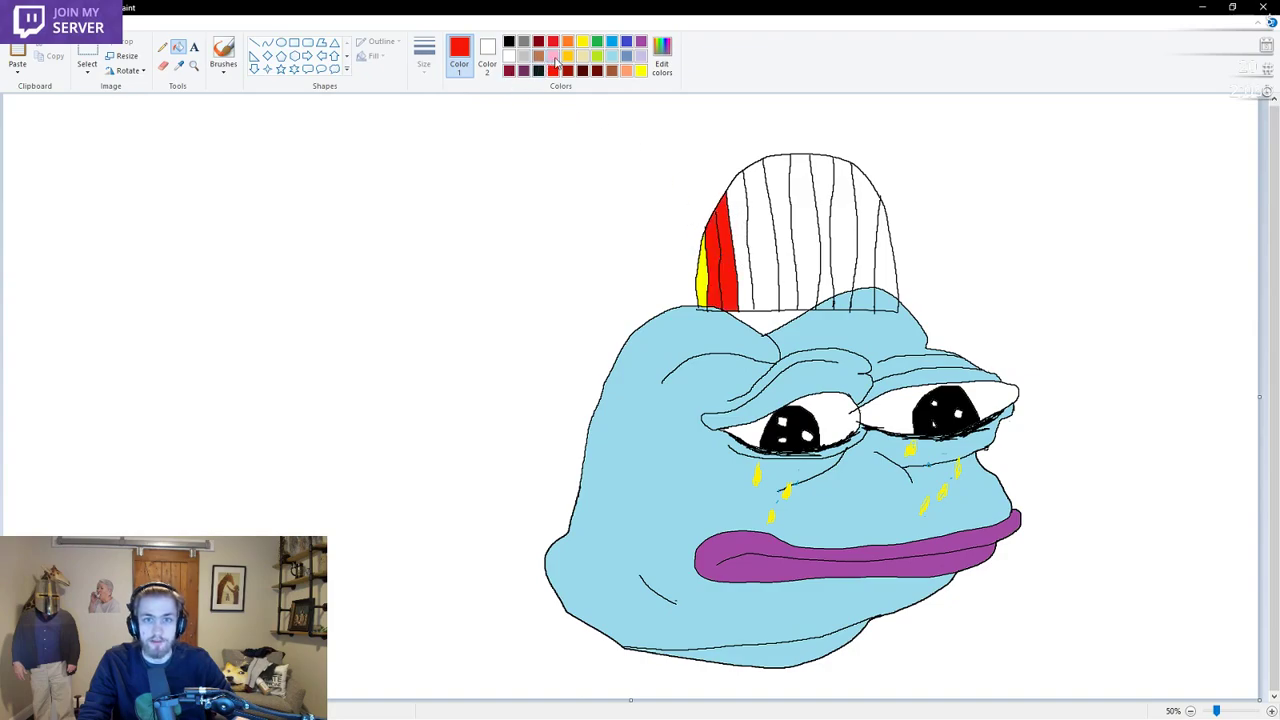
Fill the two hat stripes beside the red ones with green and the three stripes right of centre with dark purple
click(597, 43)
click(746, 214)
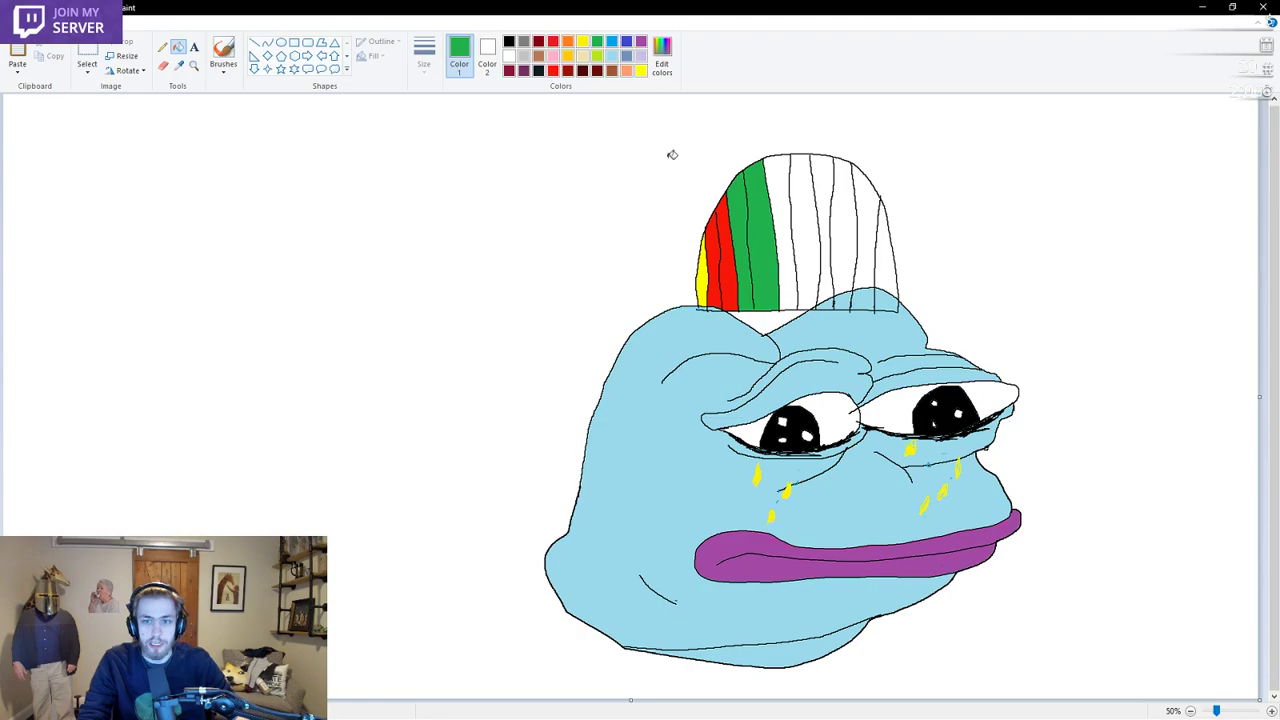
click(525, 71)
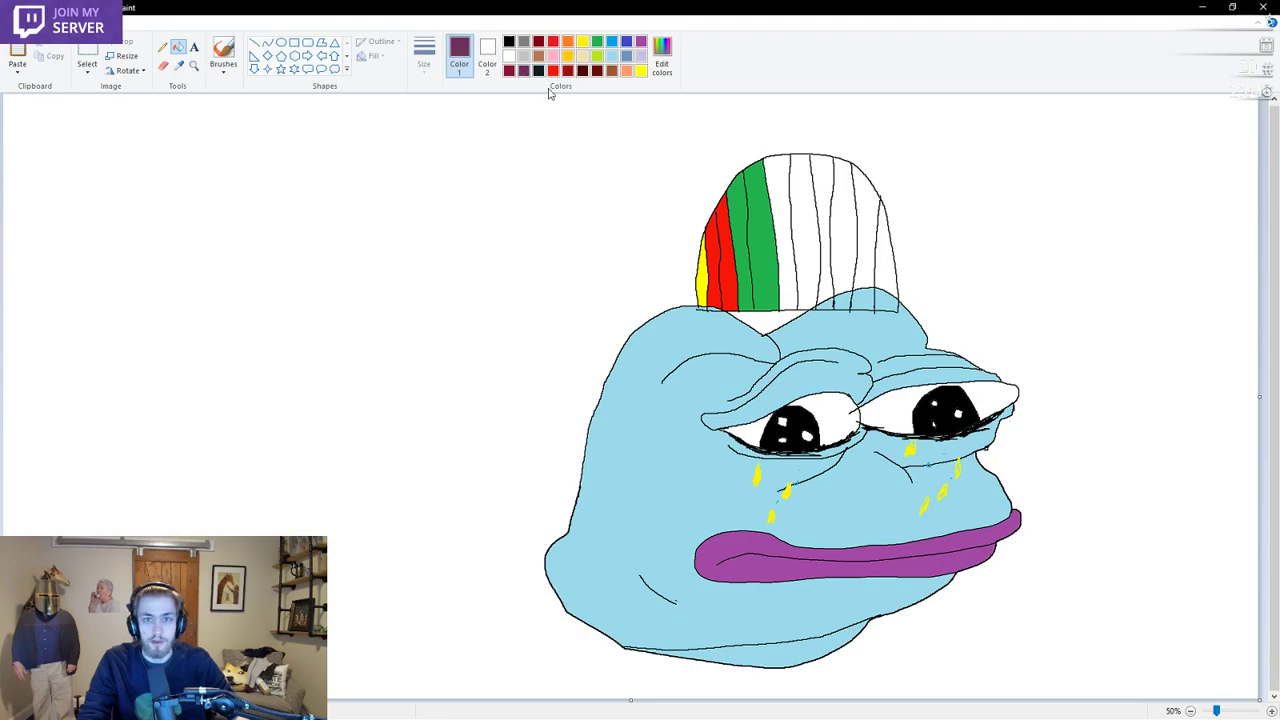
click(825, 197)
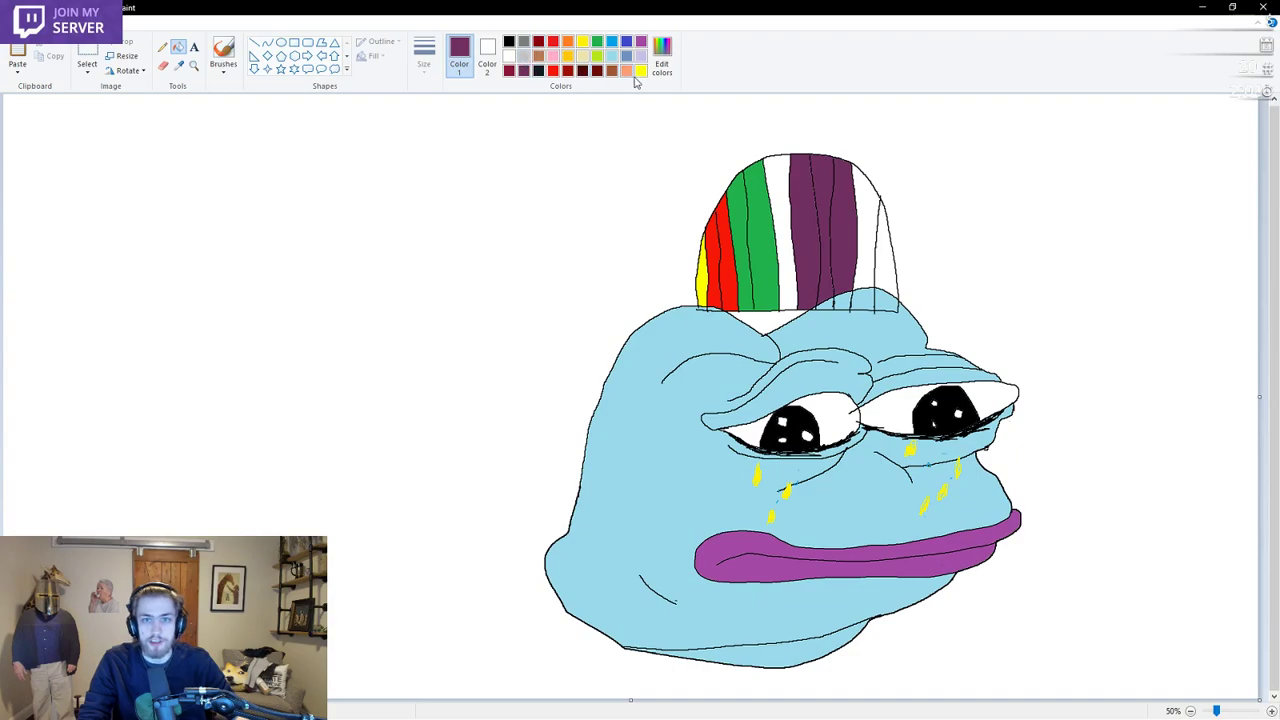
Fill the white hat stripe between the green and dark purple ones with a custom dark blue, RGB 5, 50, 154
click(662, 58)
click(714, 280)
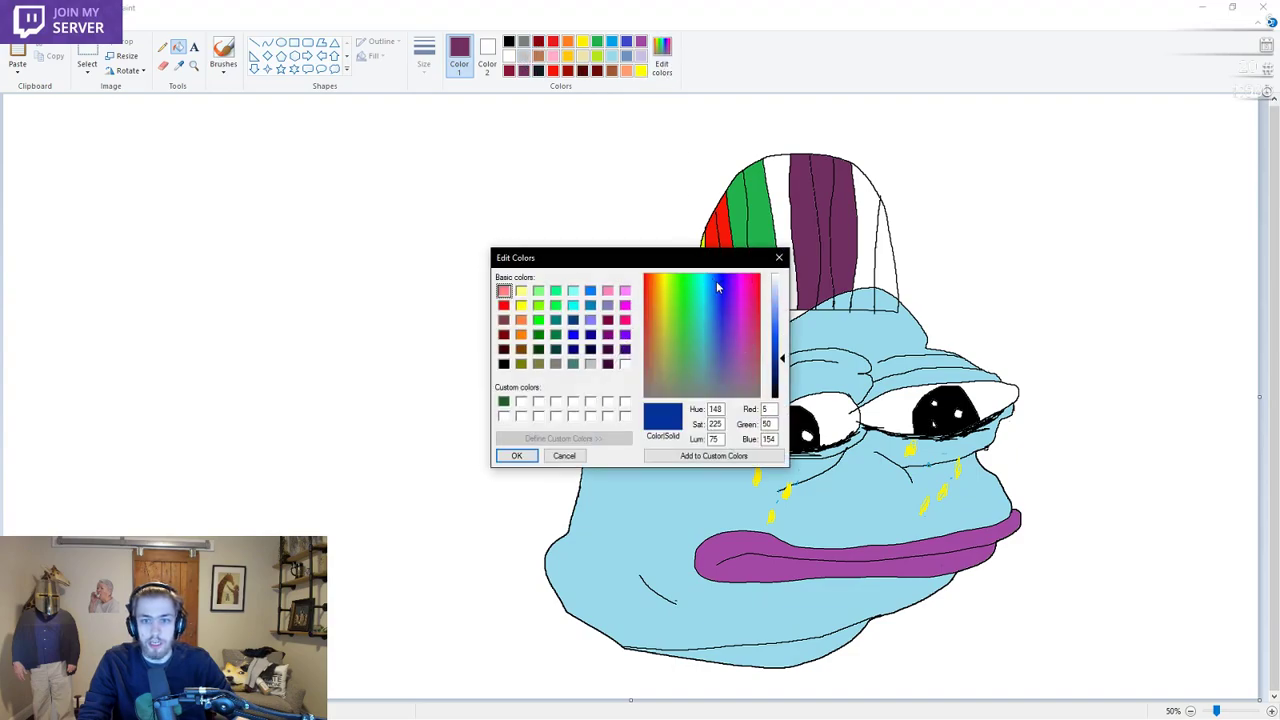
click(517, 456)
click(775, 224)
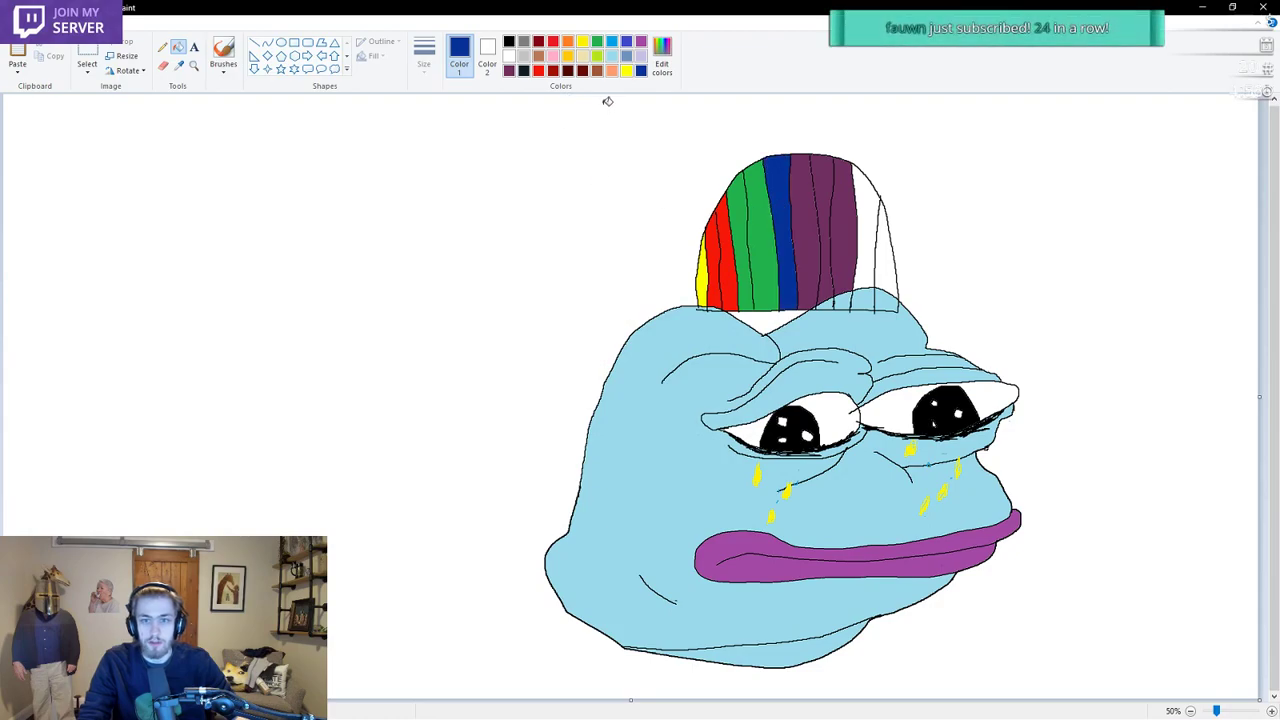
Fill the hat stripe just right of the dark purple ones with a custom olive, RGB 150, 133, 10
click(662, 60)
click(746, 291)
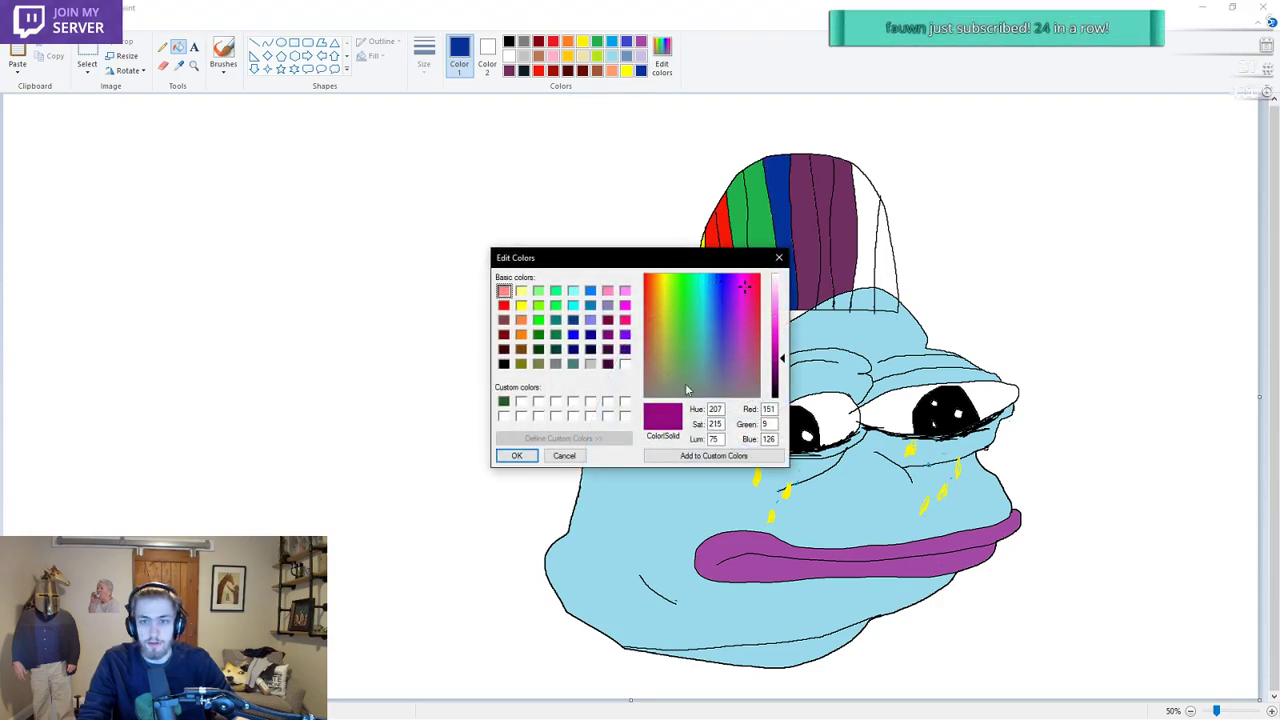
drag(760, 298, 759, 314)
click(669, 309)
click(661, 289)
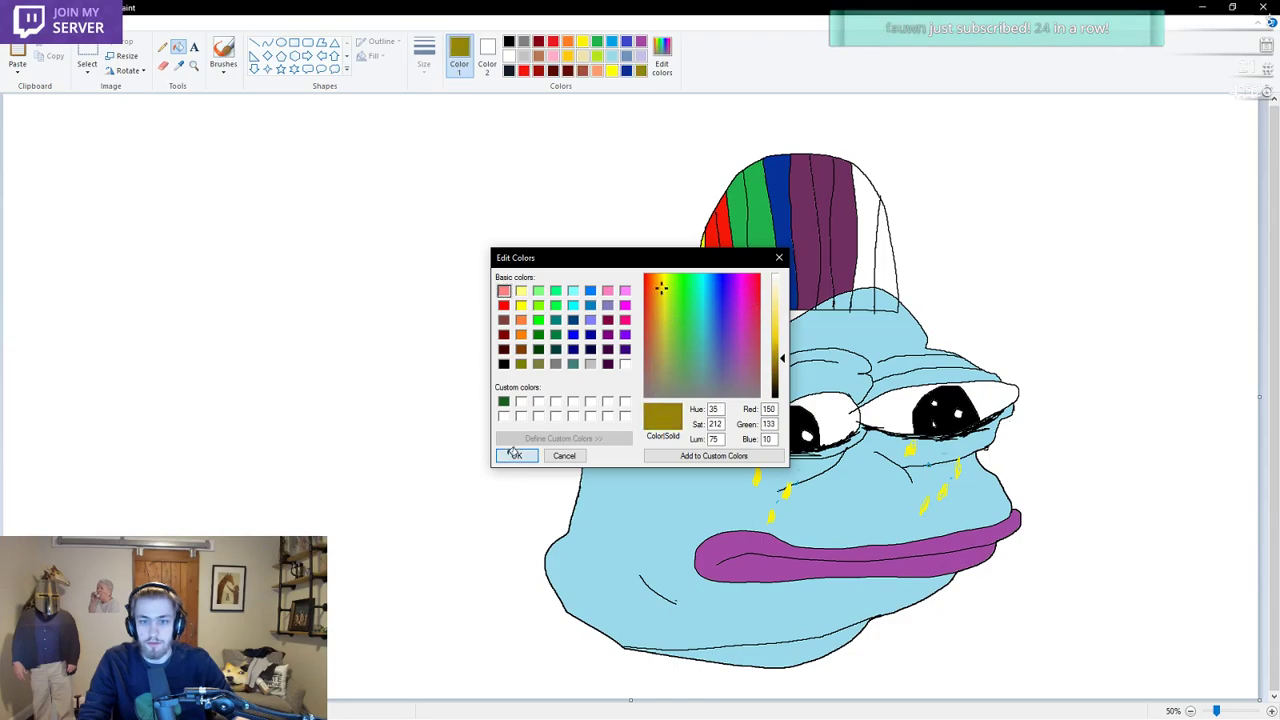
click(517, 455)
click(870, 228)
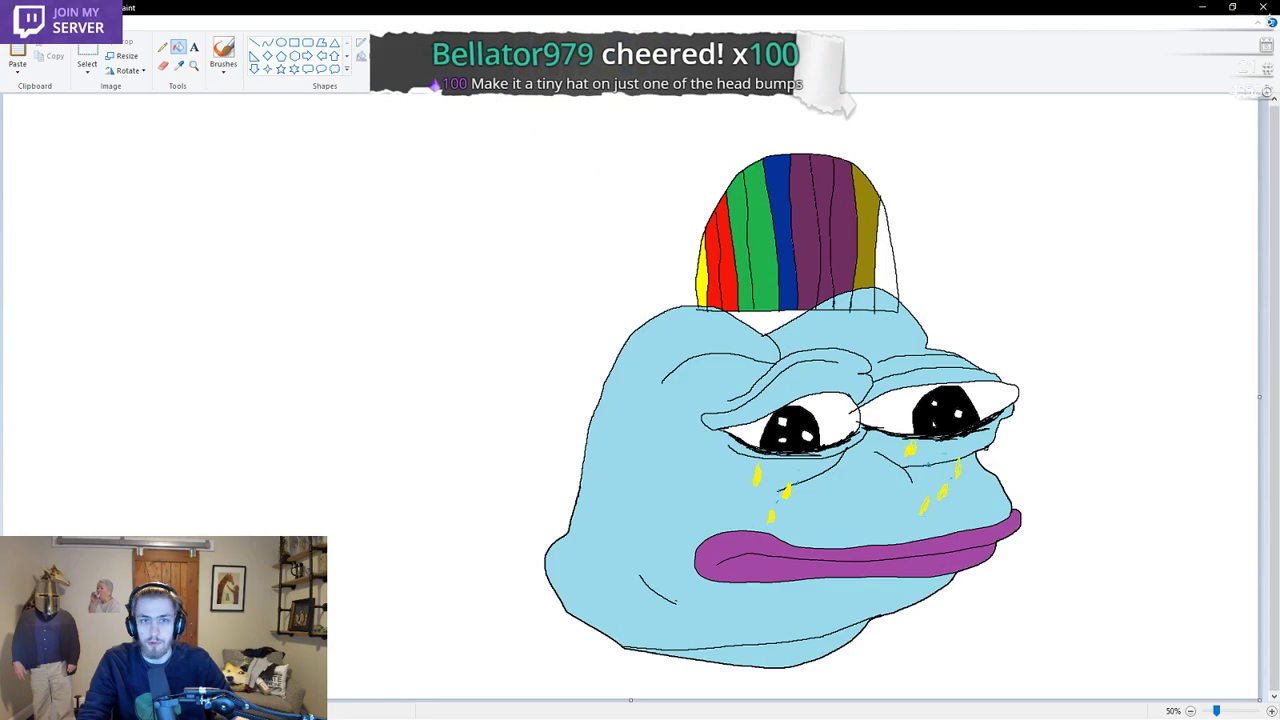
Fill the hat's rightmost stripe with orange, RGB 255, 128, 0
click(661, 58)
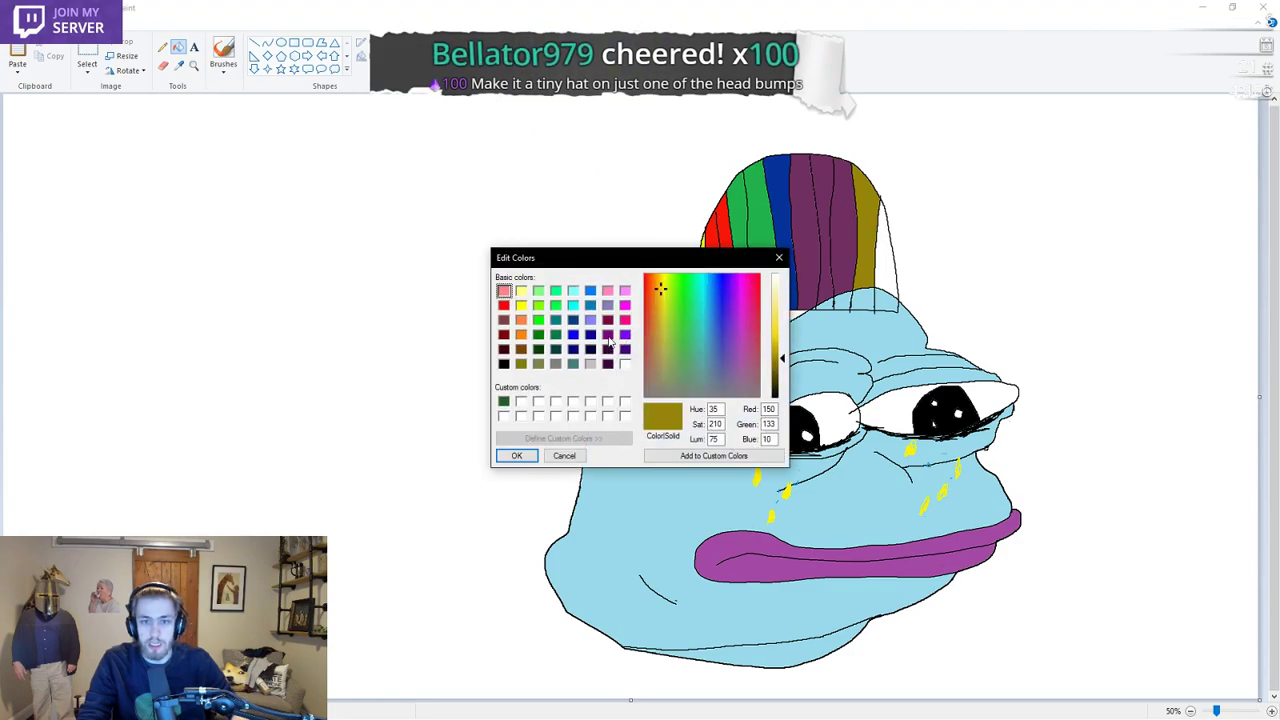
click(521, 334)
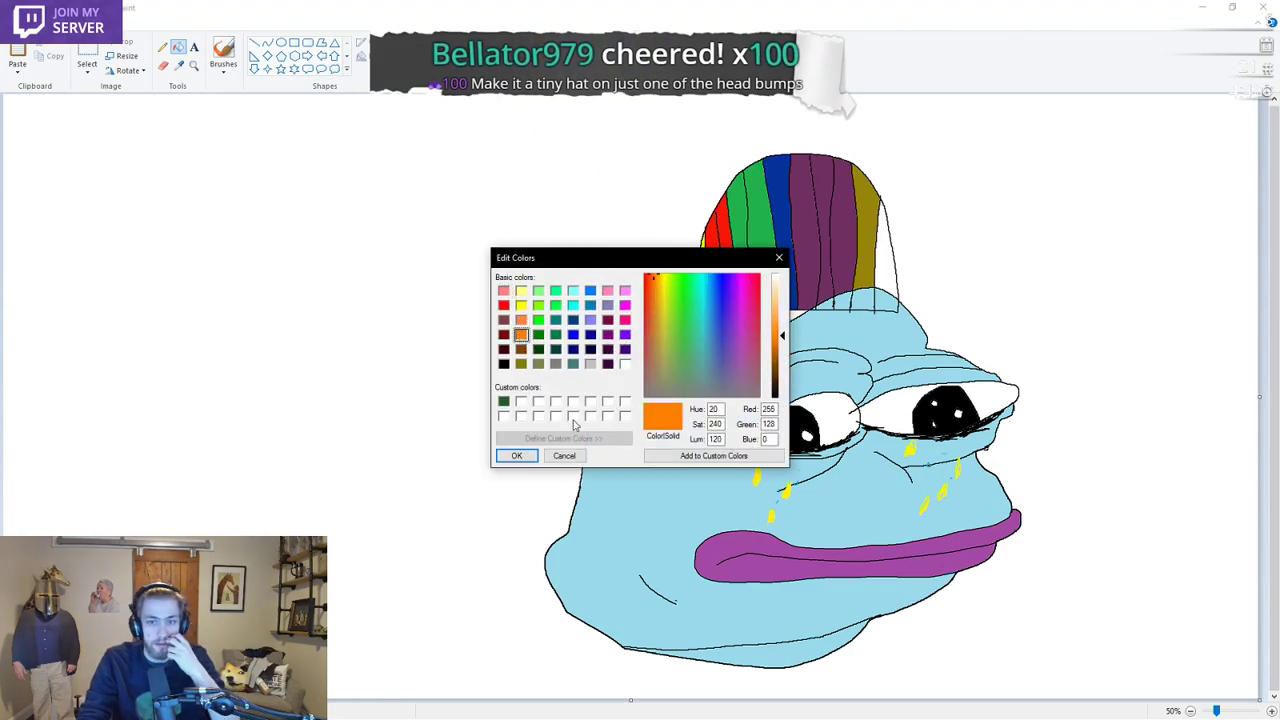
click(517, 455)
click(885, 250)
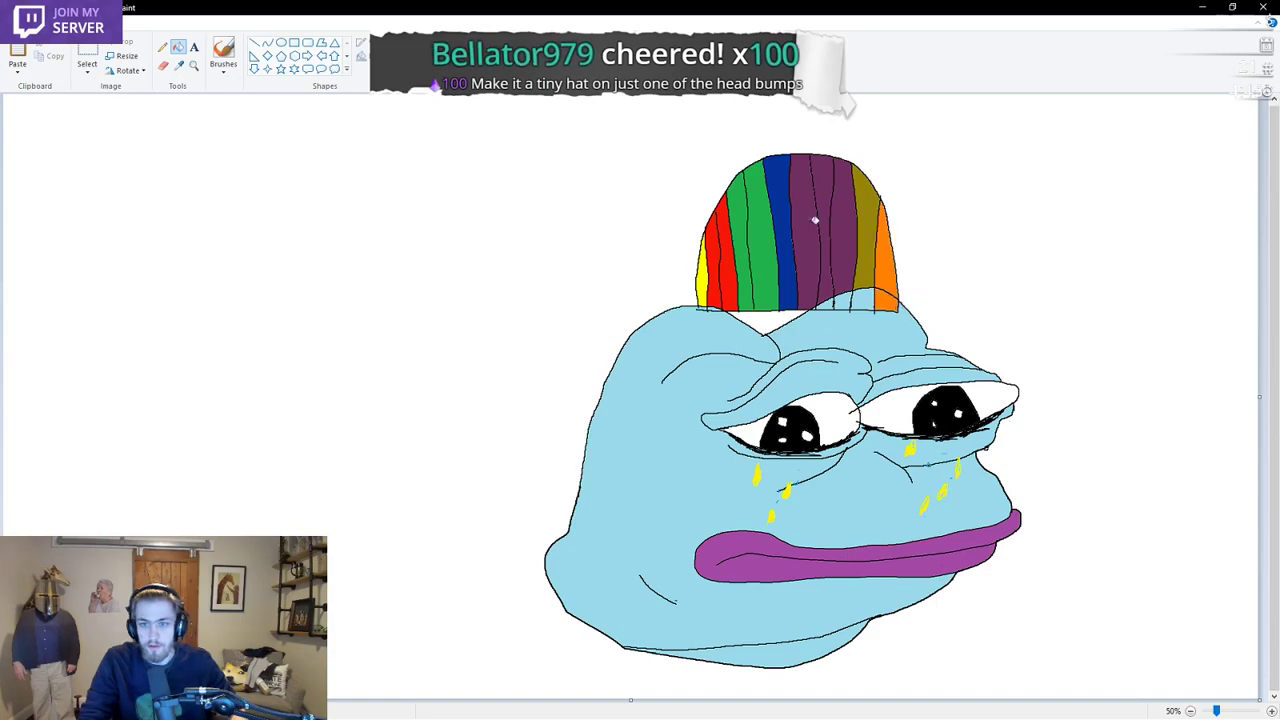
Fill the small areas where the hat's base overlaps the head with olive and purple, undoing the purple fills that cover the head
click(866, 304)
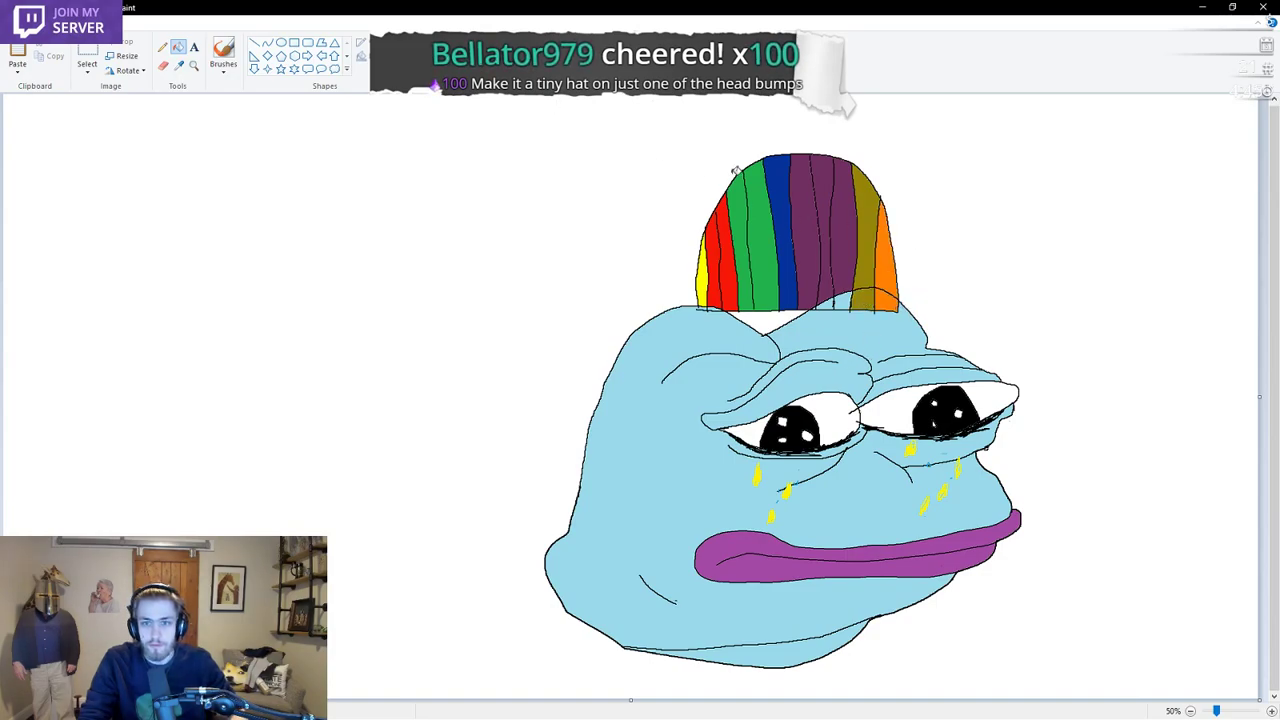
click(845, 302)
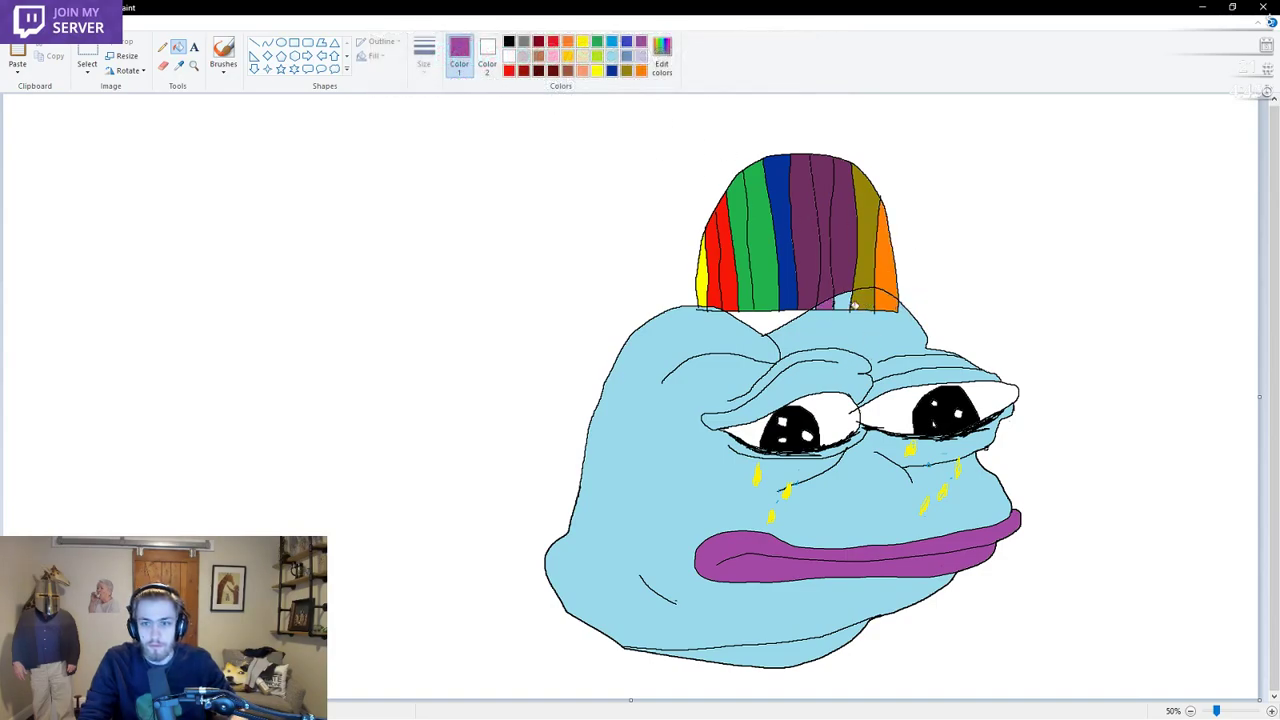
click(818, 307)
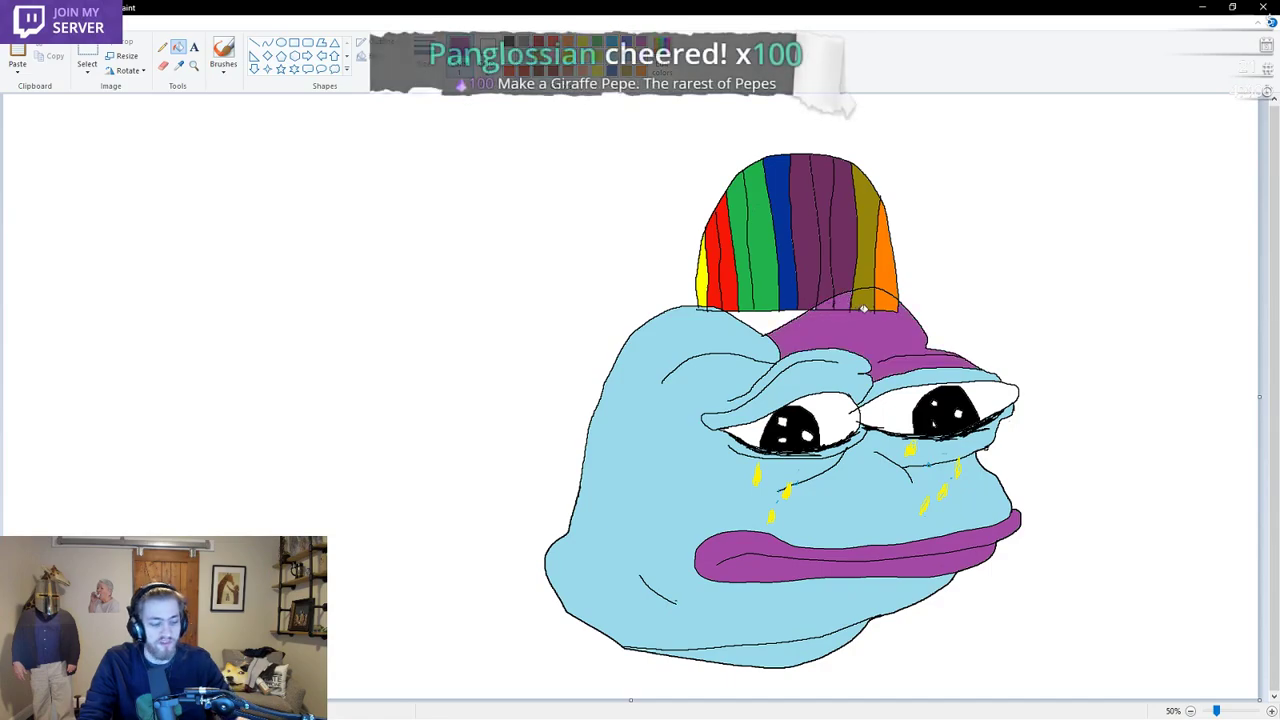
key(ctrl+z)
click(819, 307)
key(ctrl+z)
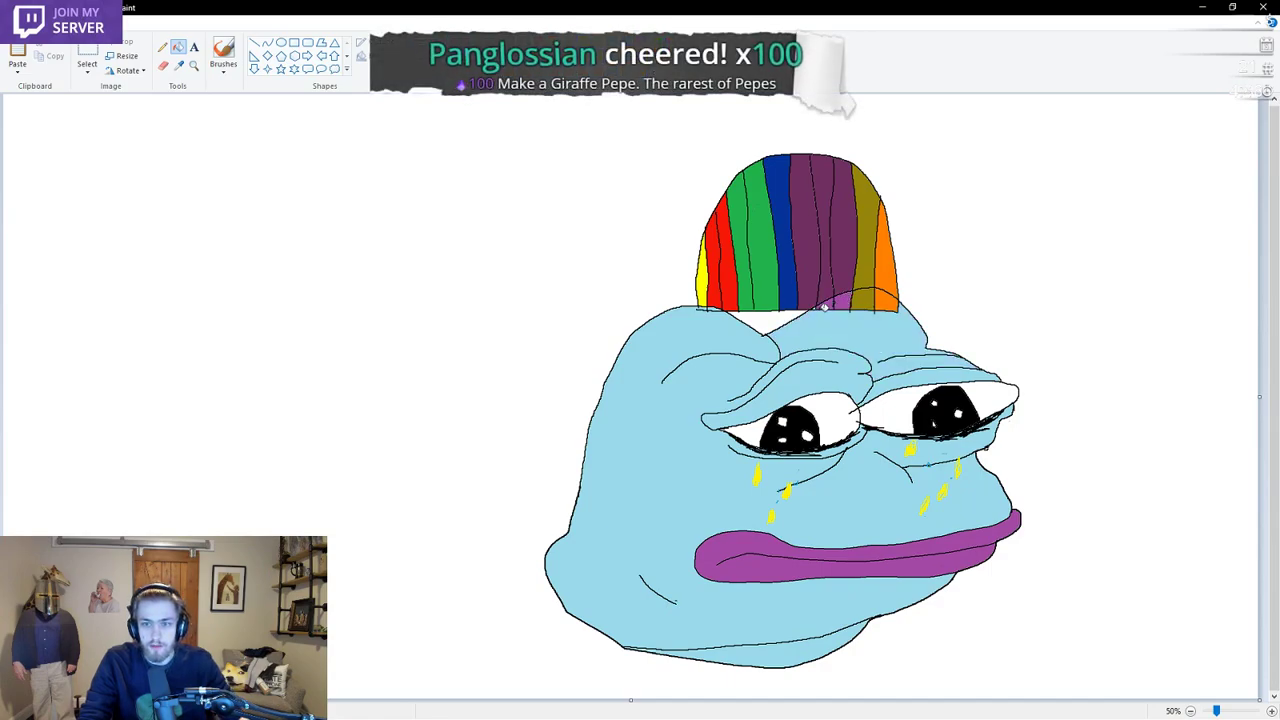
click(819, 307)
key(ctrl+z)
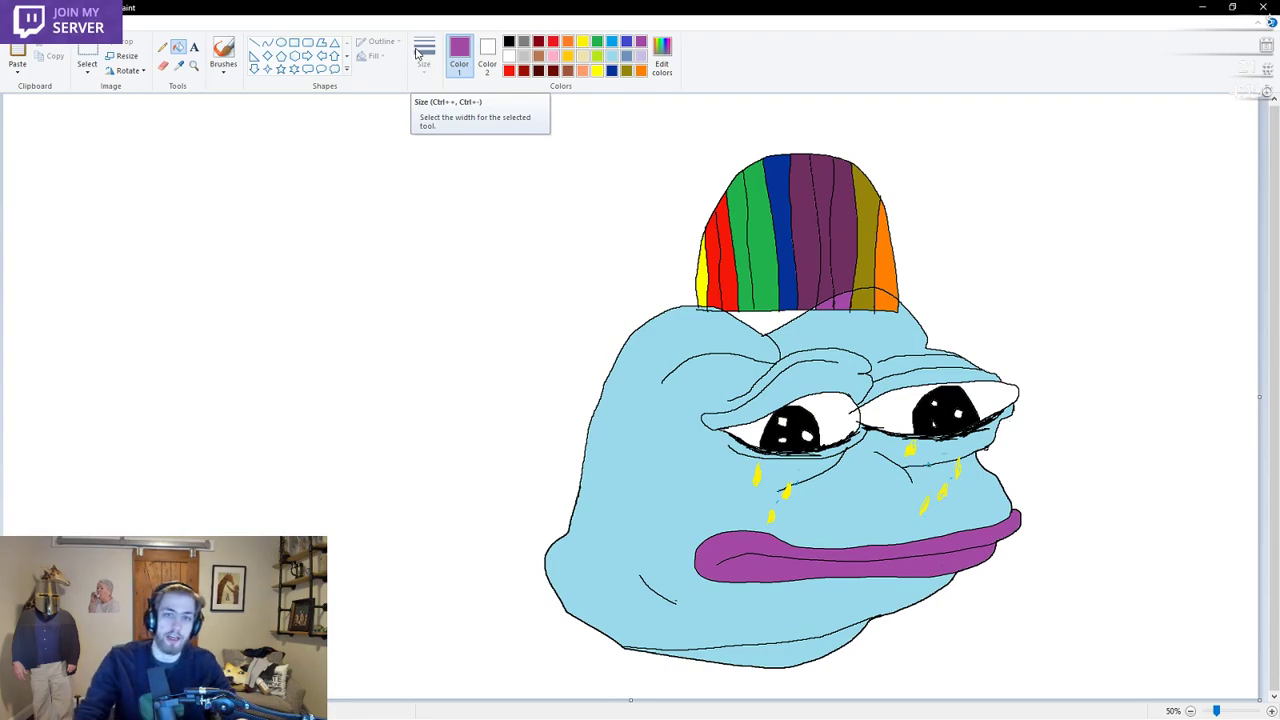
Draw black outlines of long flared strips radiating from the hat's base across the forehead and out to both sides
click(509, 42)
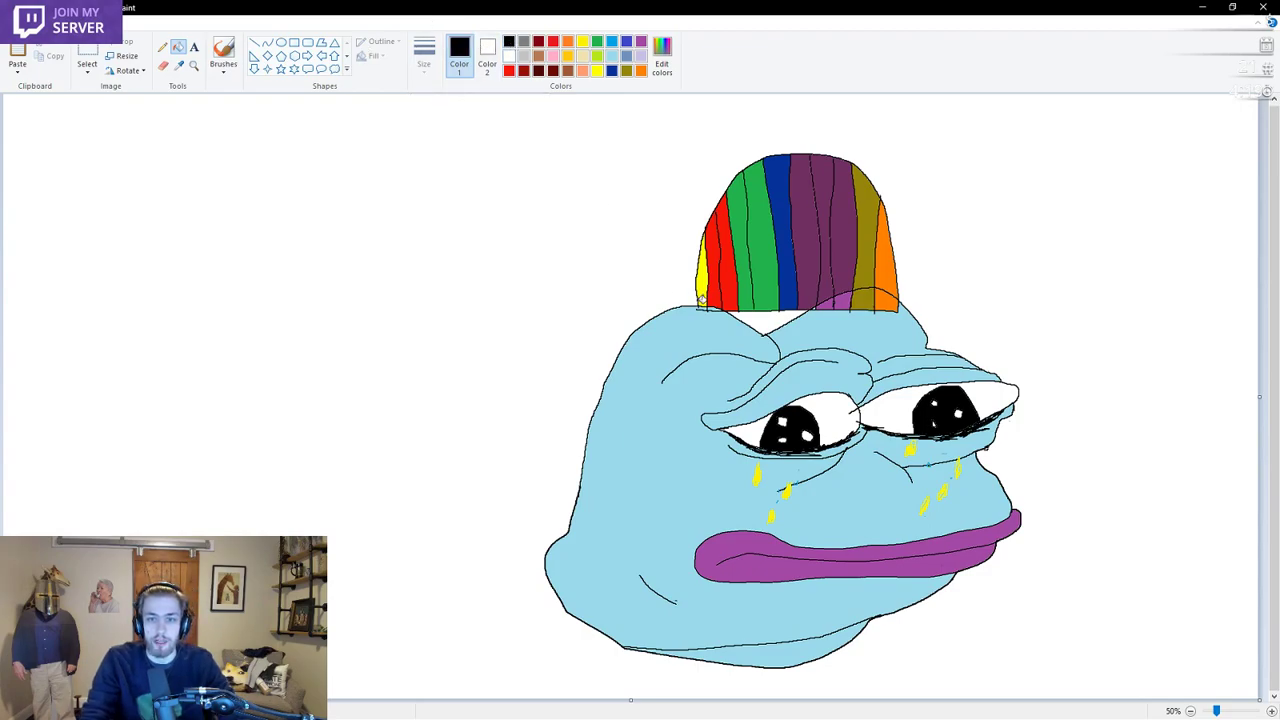
click(222, 50)
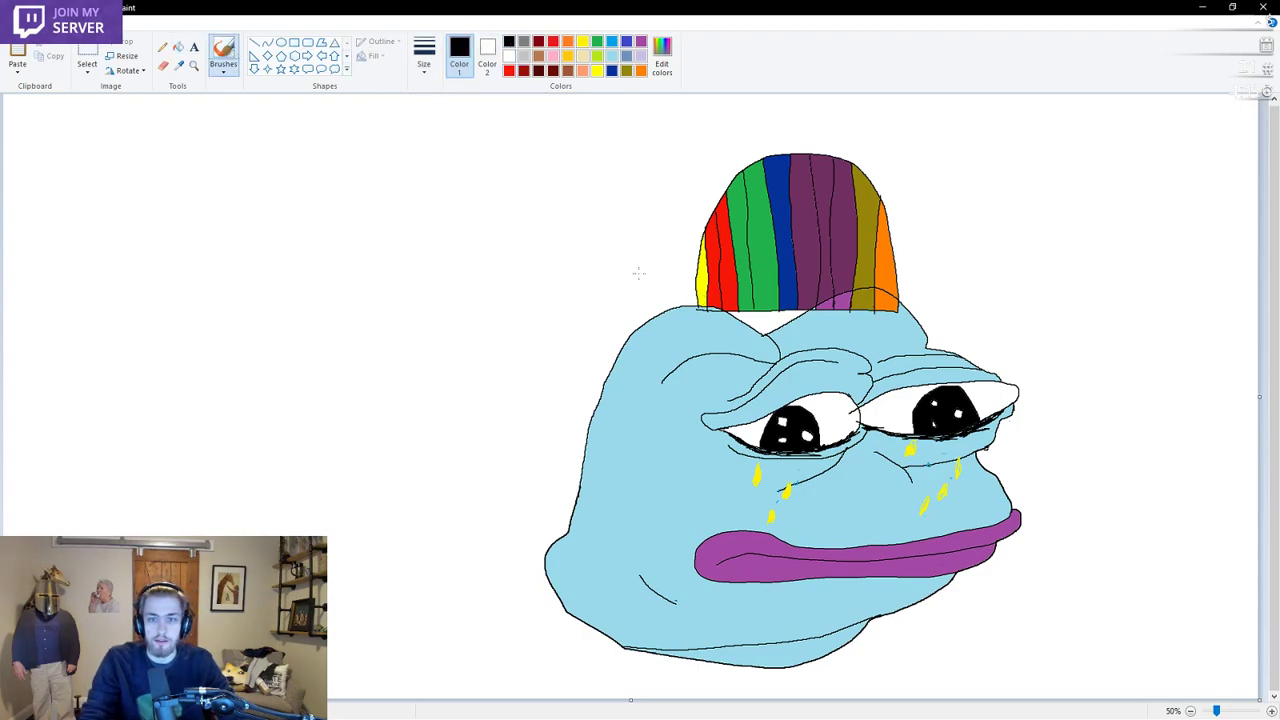
drag(692, 301, 577, 290)
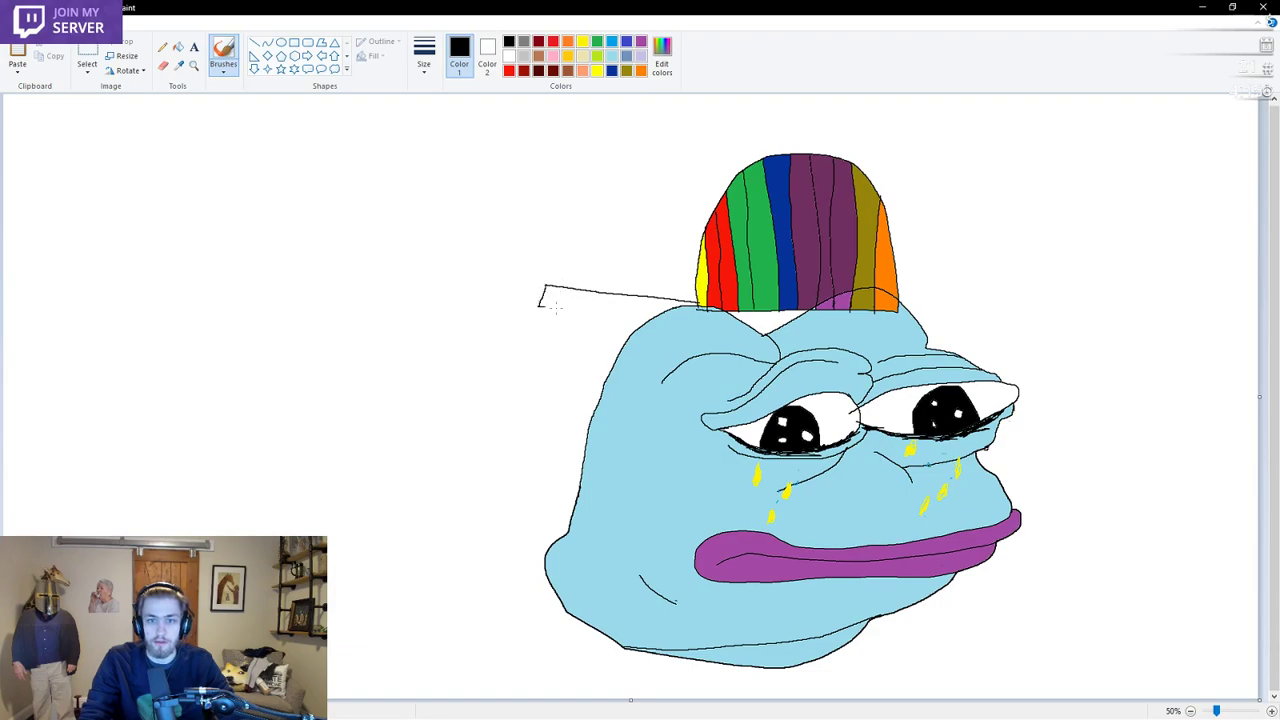
drag(555, 307, 660, 311)
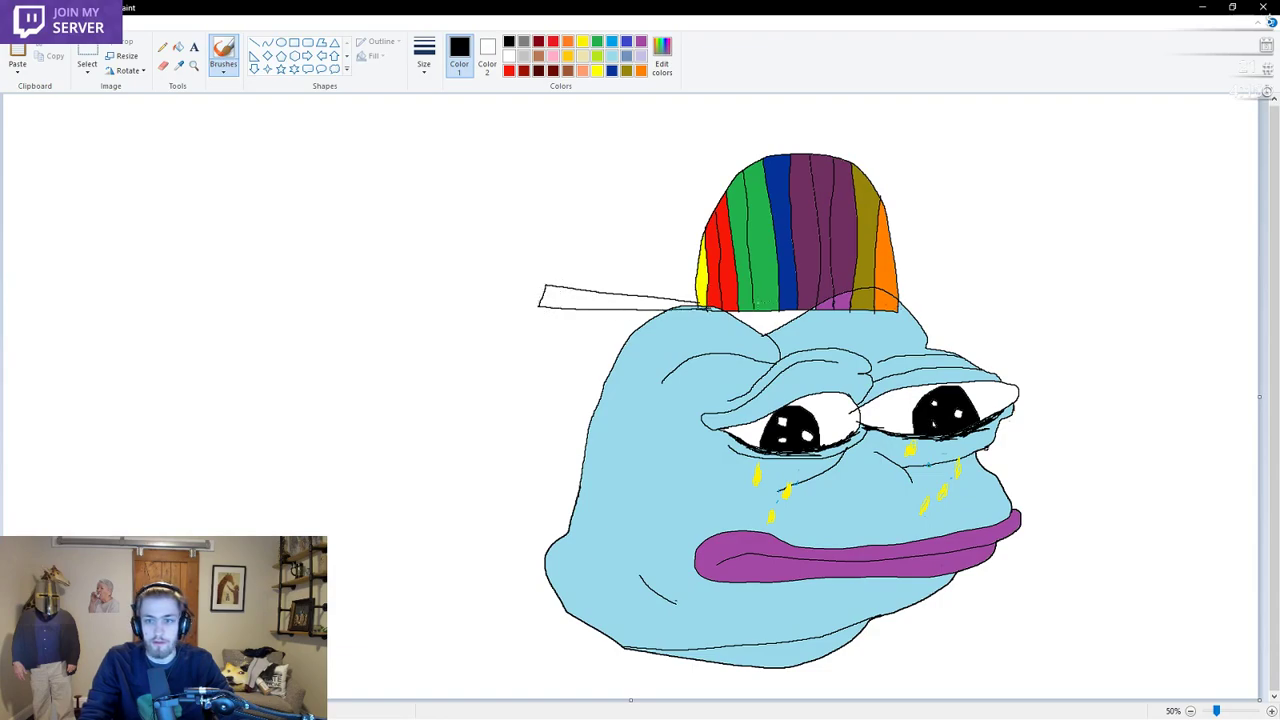
mouse_move(758, 296)
mouse_down()
mouse_move(662, 385)
mouse_move(722, 341)
mouse_move(722, 358)
mouse_move(762, 303)
mouse_move(802, 408)
mouse_move(822, 418)
mouse_move(967, 333)
mouse_move(946, 305)
mouse_move(832, 299)
mouse_move(984, 261)
mouse_move(992, 285)
mouse_move(870, 284)
mouse_up()
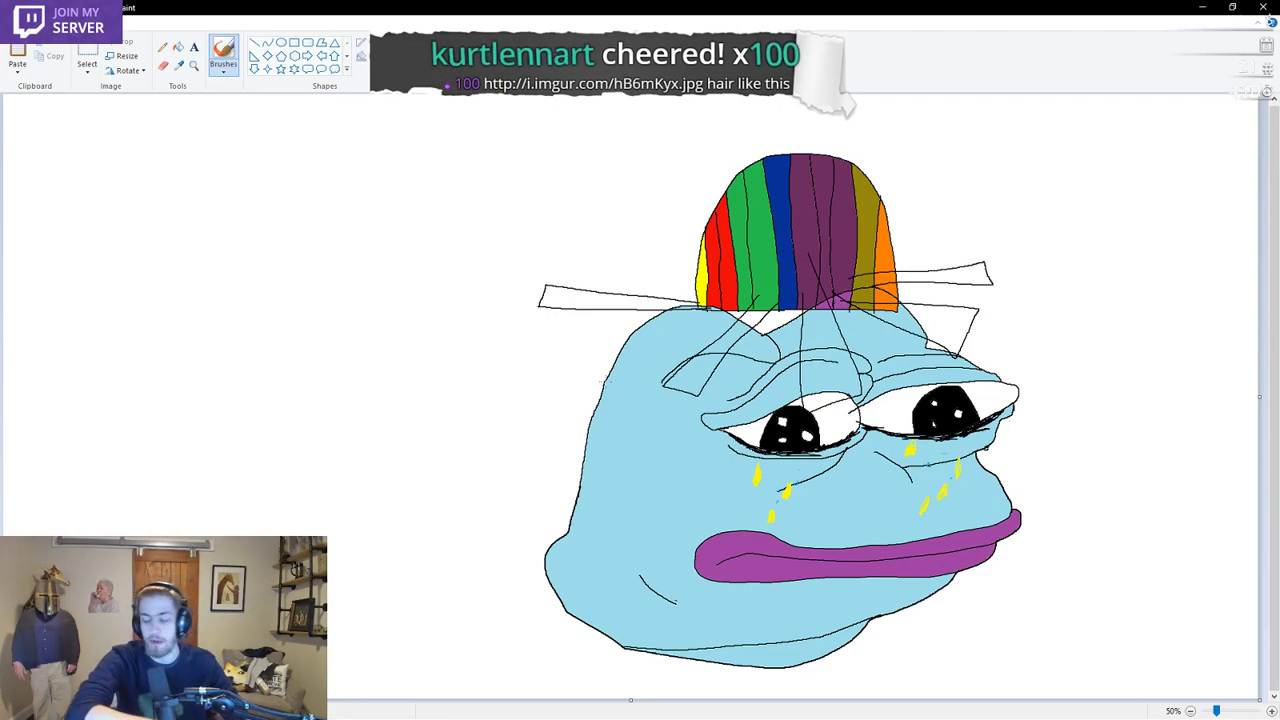
Undo the flared strip outlines and the overlap fills at the hat's base
key(ctrl+z)
key(ctrl+z)
key(ctrl+z)
key(ctrl+z)
key(ctrl+z)
key(ctrl+z)
key(ctrl+z)
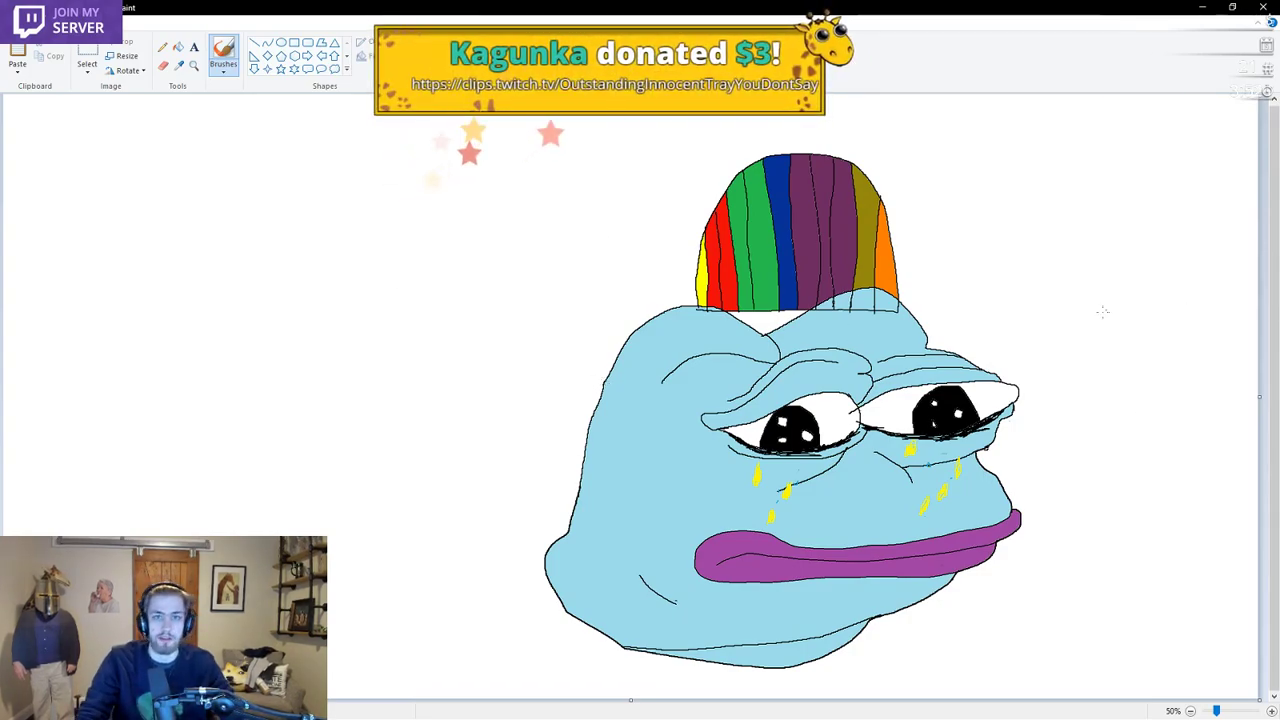
Erase most of the rainbow-striped hat above the head with the Eraser, undoing the first erasing strokes
click(163, 65)
mouse_move(794, 204)
mouse_down()
mouse_move(855, 184)
mouse_move(705, 176)
mouse_move(853, 158)
mouse_move(637, 197)
mouse_move(961, 188)
mouse_move(678, 210)
mouse_move(863, 205)
mouse_move(674, 251)
mouse_move(940, 237)
mouse_move(666, 233)
mouse_move(900, 224)
mouse_move(676, 225)
mouse_move(958, 204)
mouse_move(636, 210)
mouse_move(928, 185)
mouse_move(696, 183)
mouse_move(775, 156)
mouse_move(738, 151)
mouse_move(892, 158)
mouse_move(778, 172)
mouse_move(840, 171)
mouse_up()
mouse_move(710, 175)
mouse_down()
mouse_move(877, 186)
mouse_move(707, 187)
mouse_move(916, 168)
mouse_move(784, 181)
mouse_move(842, 204)
mouse_move(756, 200)
mouse_move(892, 197)
mouse_move(663, 211)
mouse_move(888, 226)
mouse_move(765, 223)
mouse_move(881, 210)
mouse_move(724, 235)
mouse_move(850, 238)
mouse_up()
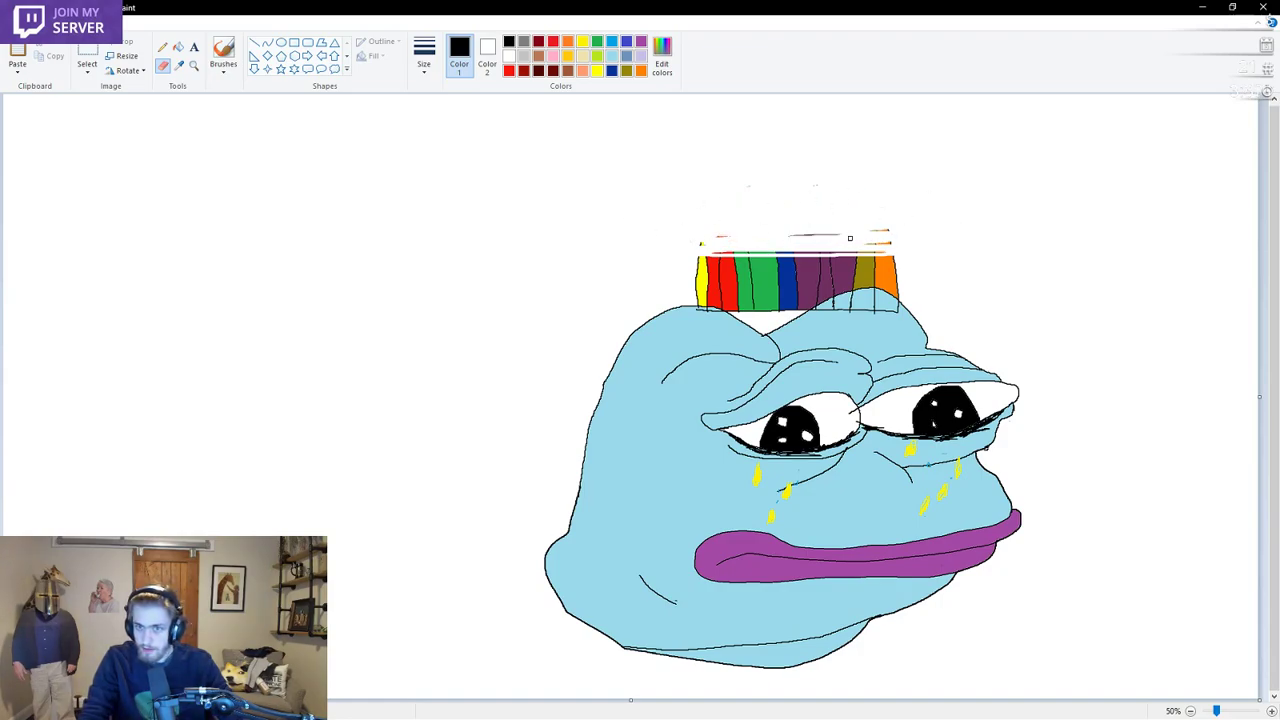
key(ctrl+z)
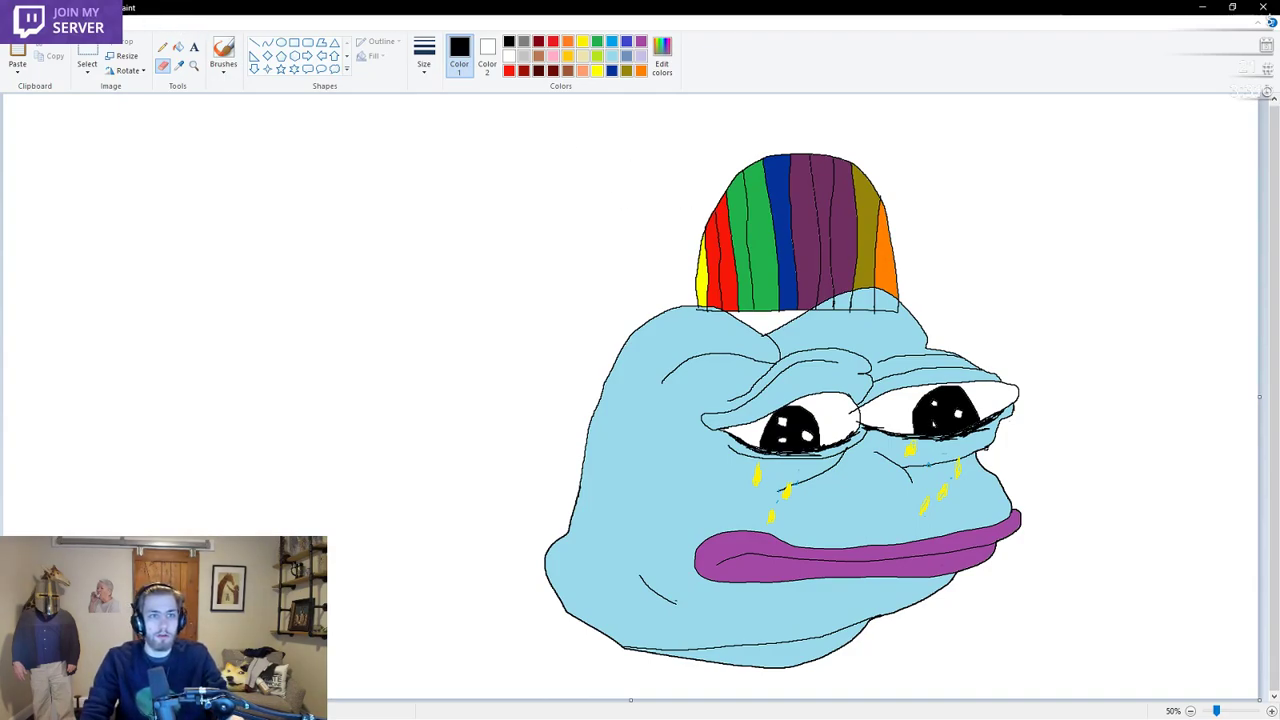
key(ctrl+z)
key(ctrl+z)
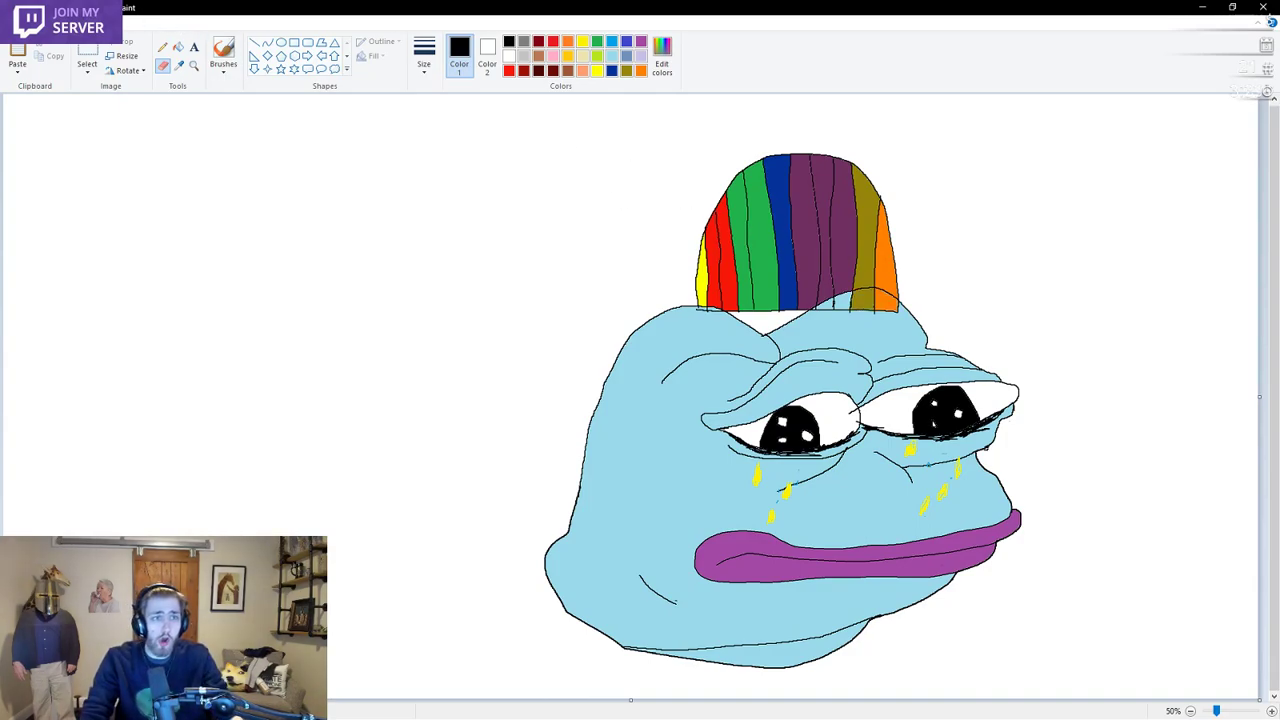
mouse_move(890, 242)
mouse_down()
mouse_move(647, 238)
mouse_move(983, 229)
mouse_move(700, 255)
mouse_move(888, 236)
mouse_move(693, 216)
mouse_move(740, 224)
mouse_move(700, 262)
mouse_move(890, 262)
mouse_move(631, 274)
mouse_move(700, 240)
mouse_move(694, 211)
mouse_move(652, 186)
mouse_move(670, 166)
mouse_move(605, 184)
mouse_move(722, 198)
mouse_move(825, 151)
mouse_up()
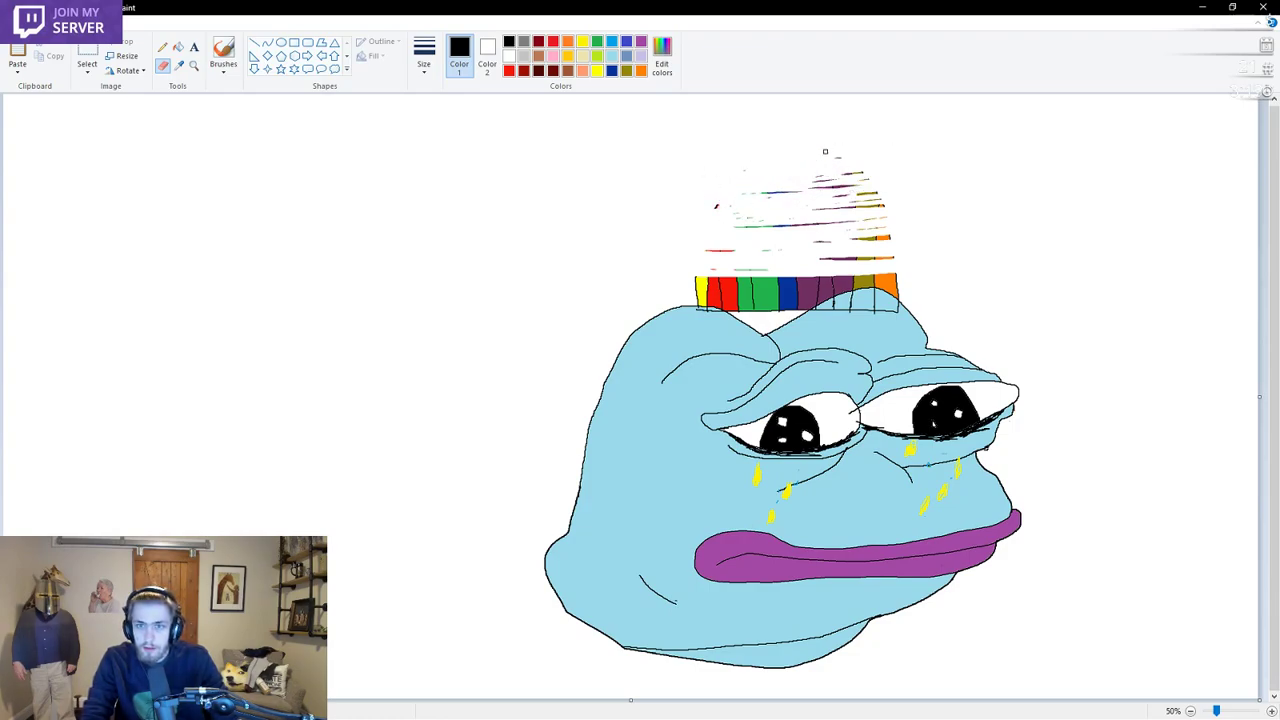
drag(776, 193, 815, 193)
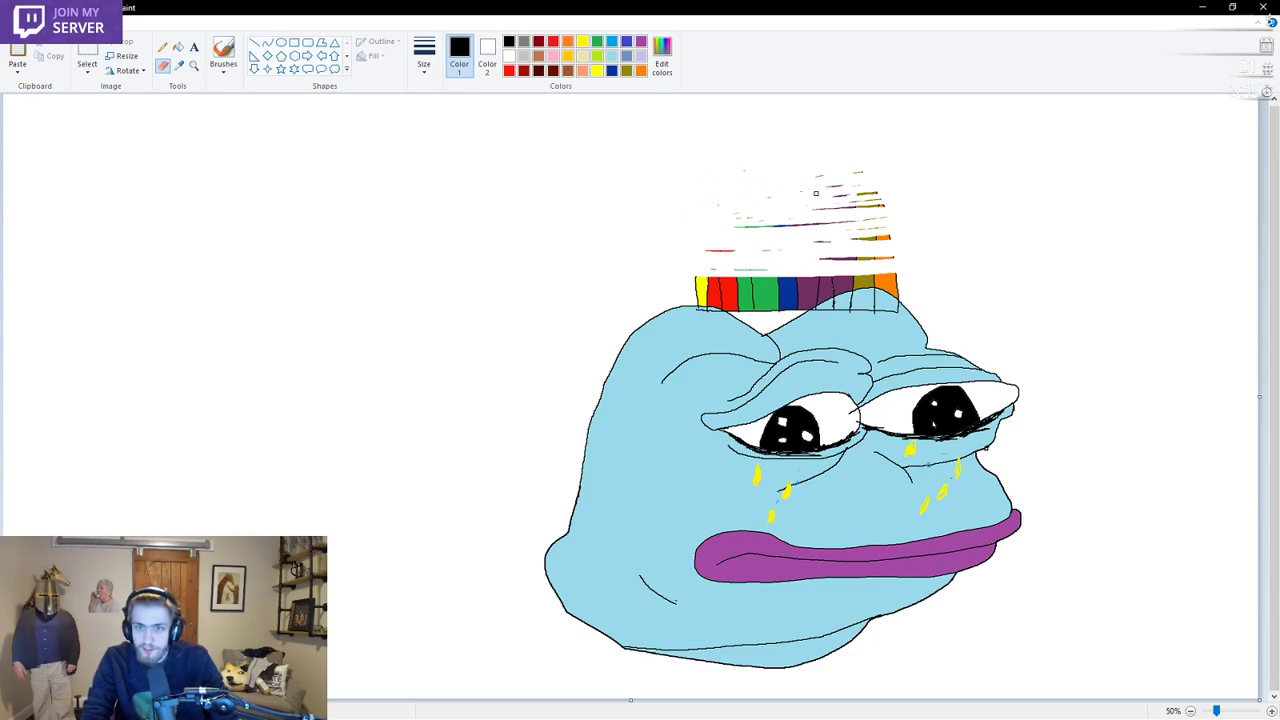
mouse_move(880, 220)
mouse_down()
mouse_move(715, 273)
mouse_move(801, 275)
mouse_move(673, 301)
mouse_move(848, 281)
mouse_move(911, 299)
mouse_move(877, 284)
mouse_move(919, 283)
mouse_move(780, 285)
mouse_move(860, 283)
mouse_move(830, 291)
mouse_up()
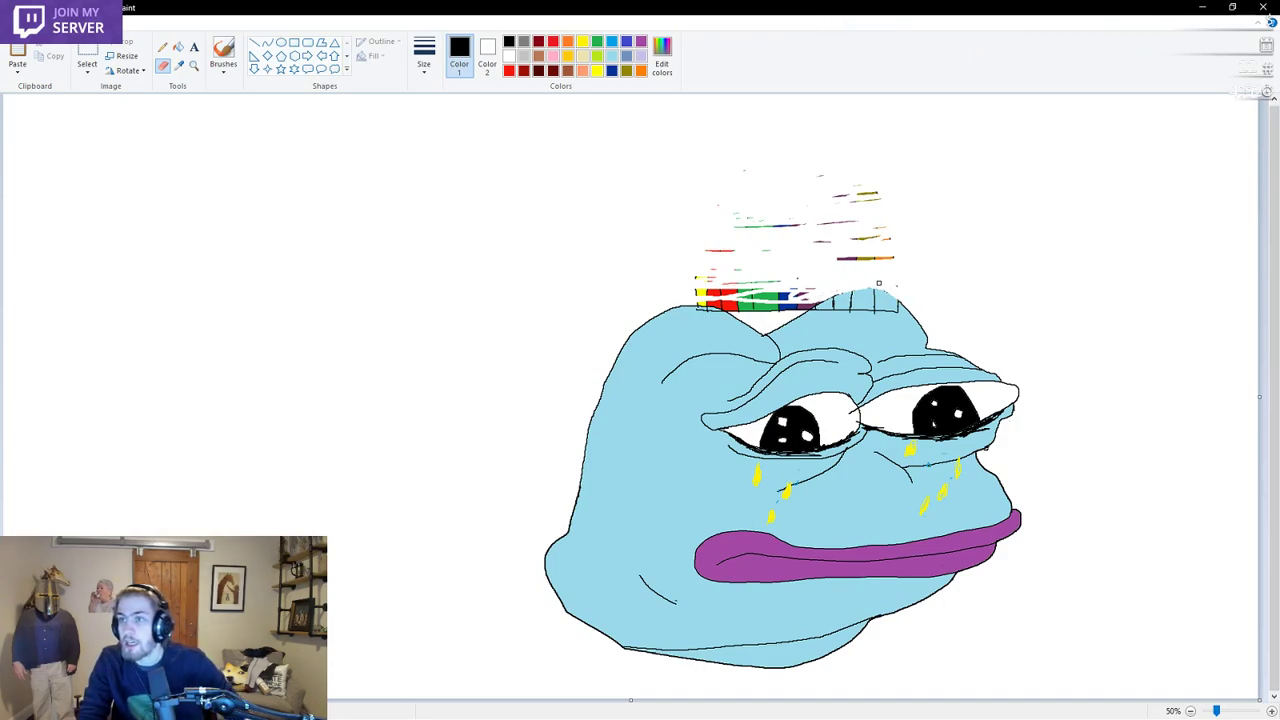
drag(842, 258, 853, 258)
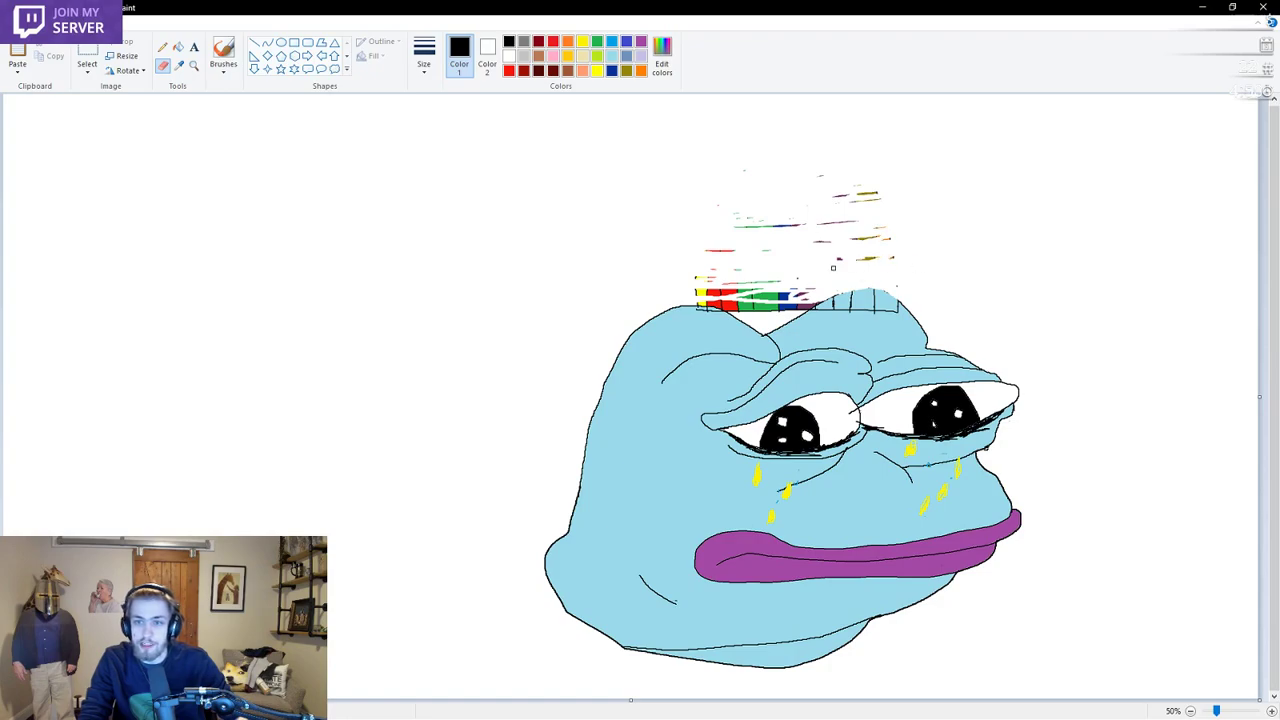
Paste the copied crying face and place it over the existing face and the hat's remaining base
key(ctrl+v)
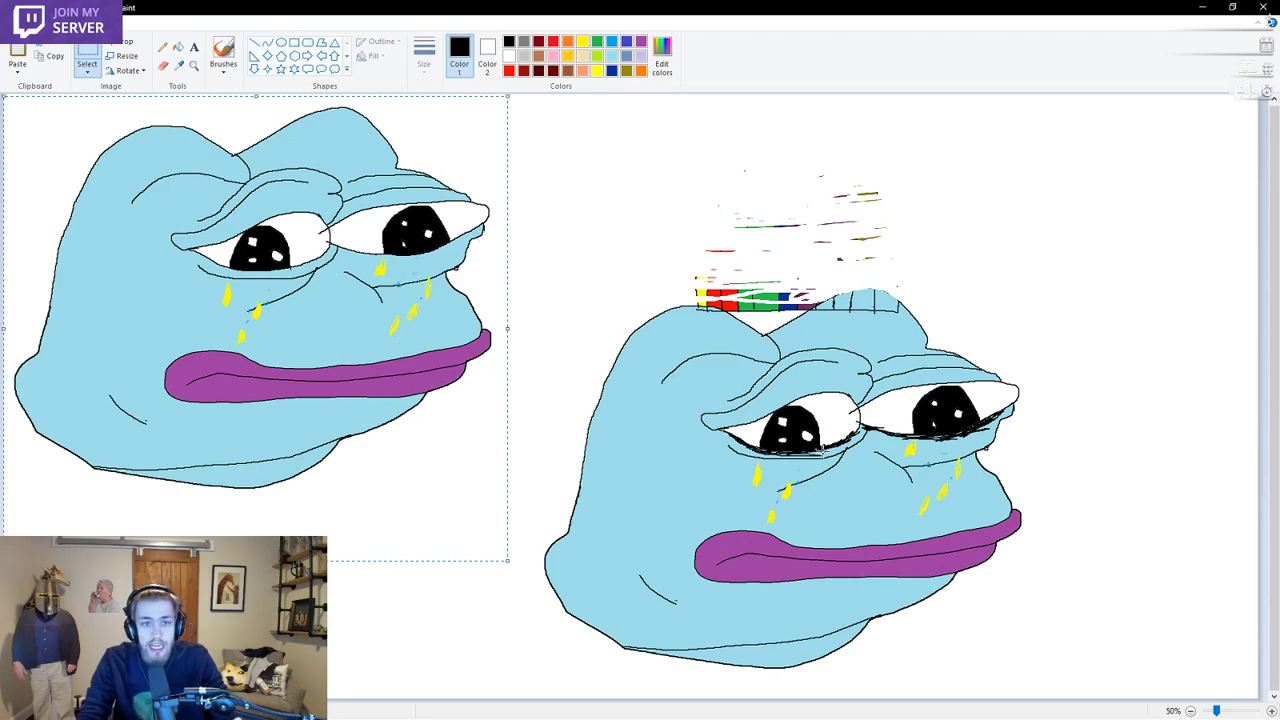
drag(327, 183, 864, 306)
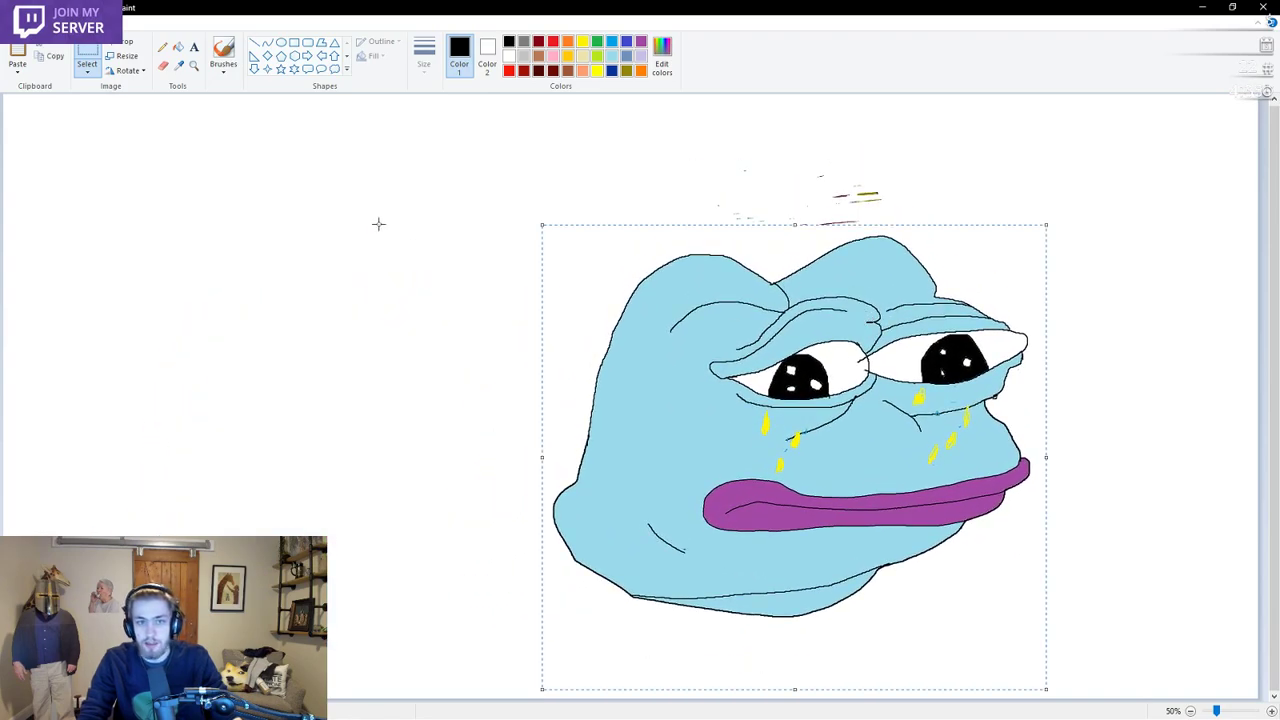
Try to draw black brush lines along the lower edges of both eyes
click(226, 52)
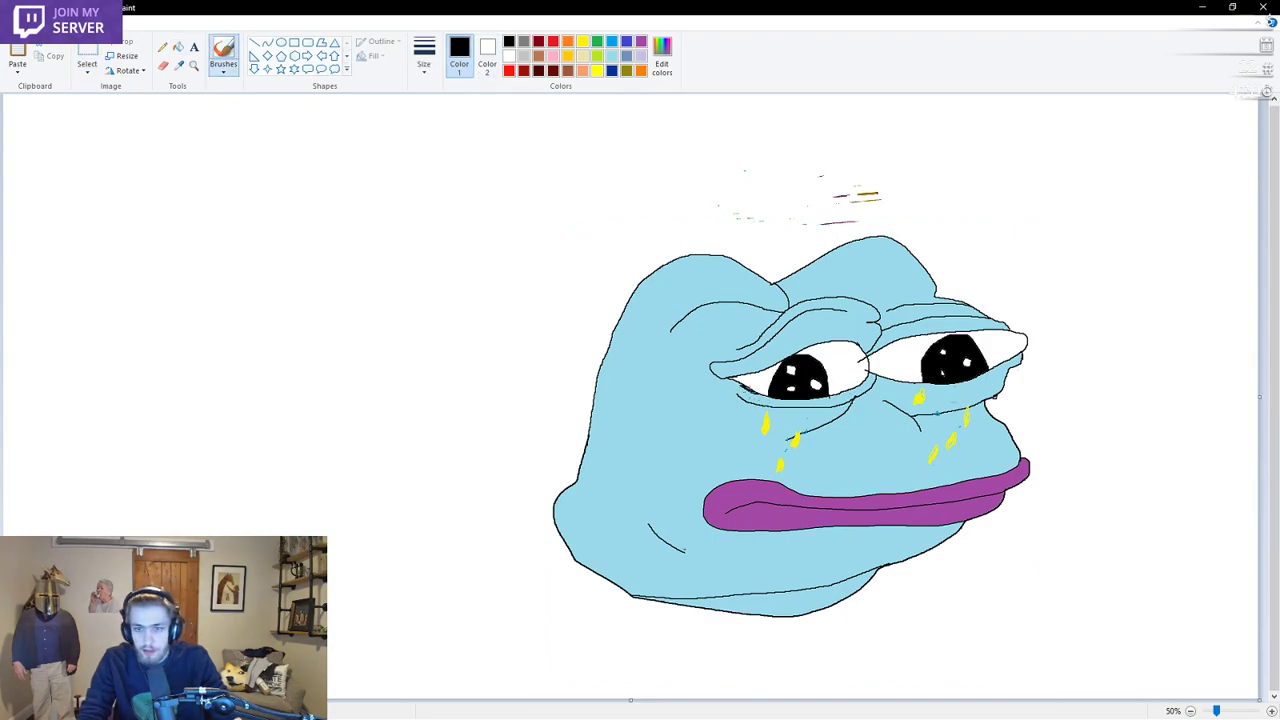
mouse_move(800, 400)
mouse_down()
mouse_move(768, 400)
mouse_move(952, 388)
mouse_move(1008, 358)
mouse_up()
drag(942, 390, 962, 386)
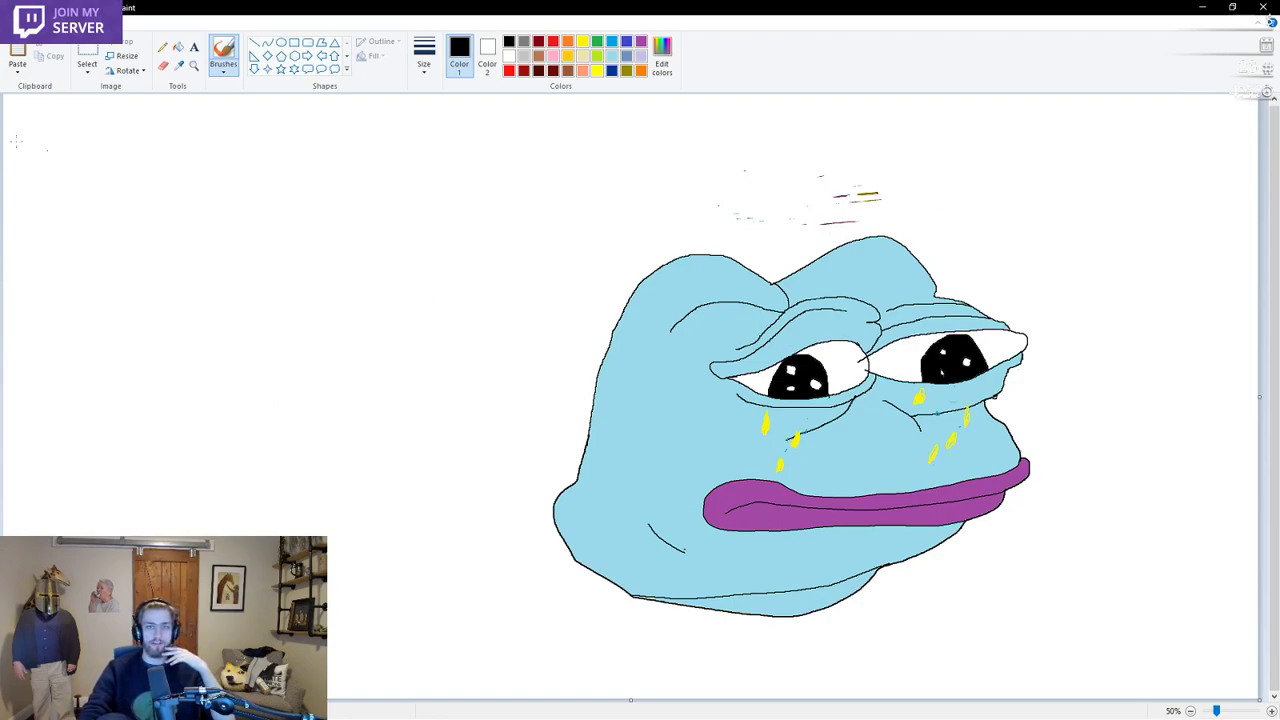
Scribble a solid red nose blob between the tears above the lips with the brush, and undo it
click(509, 70)
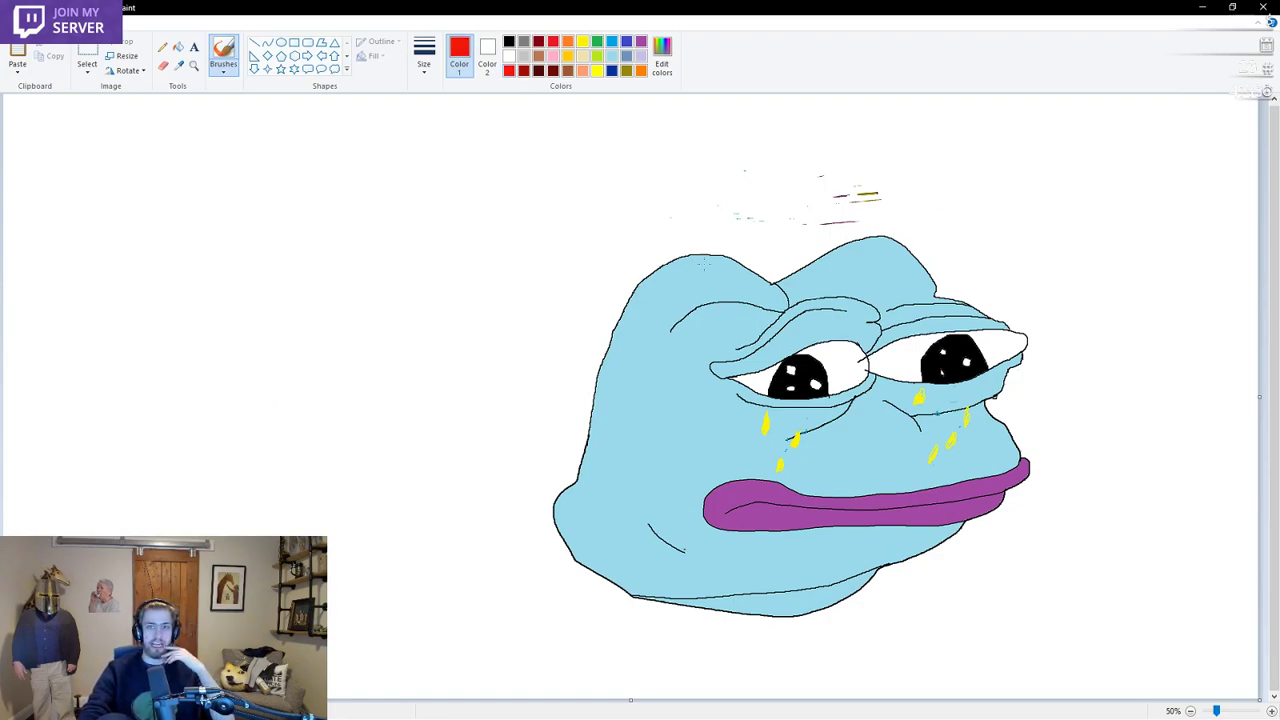
drag(870, 438, 890, 435)
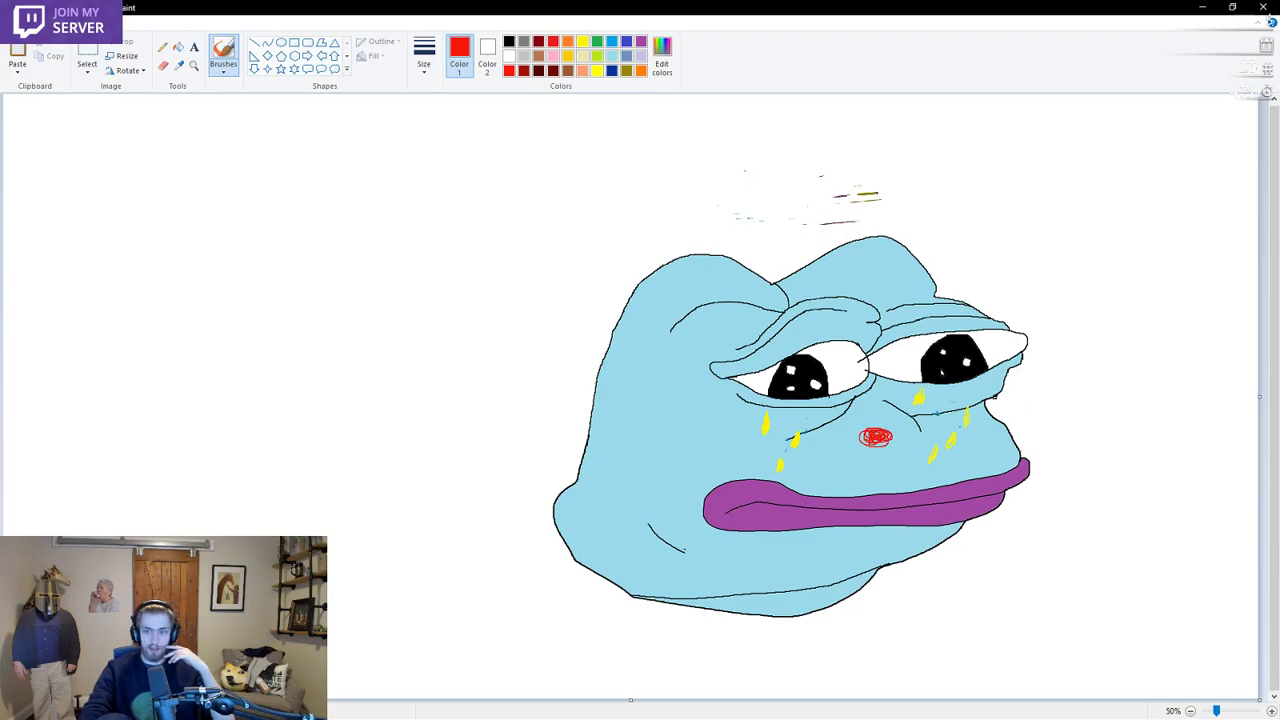
drag(862, 430, 894, 448)
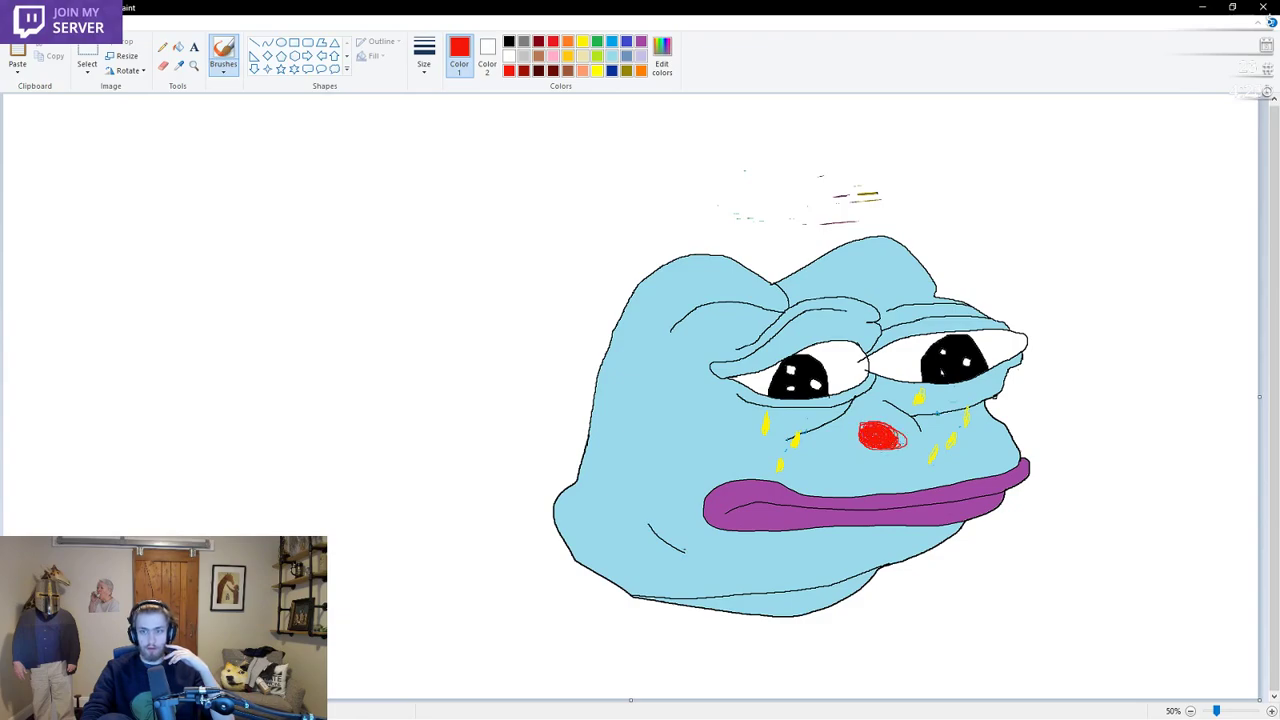
drag(898, 437, 910, 445)
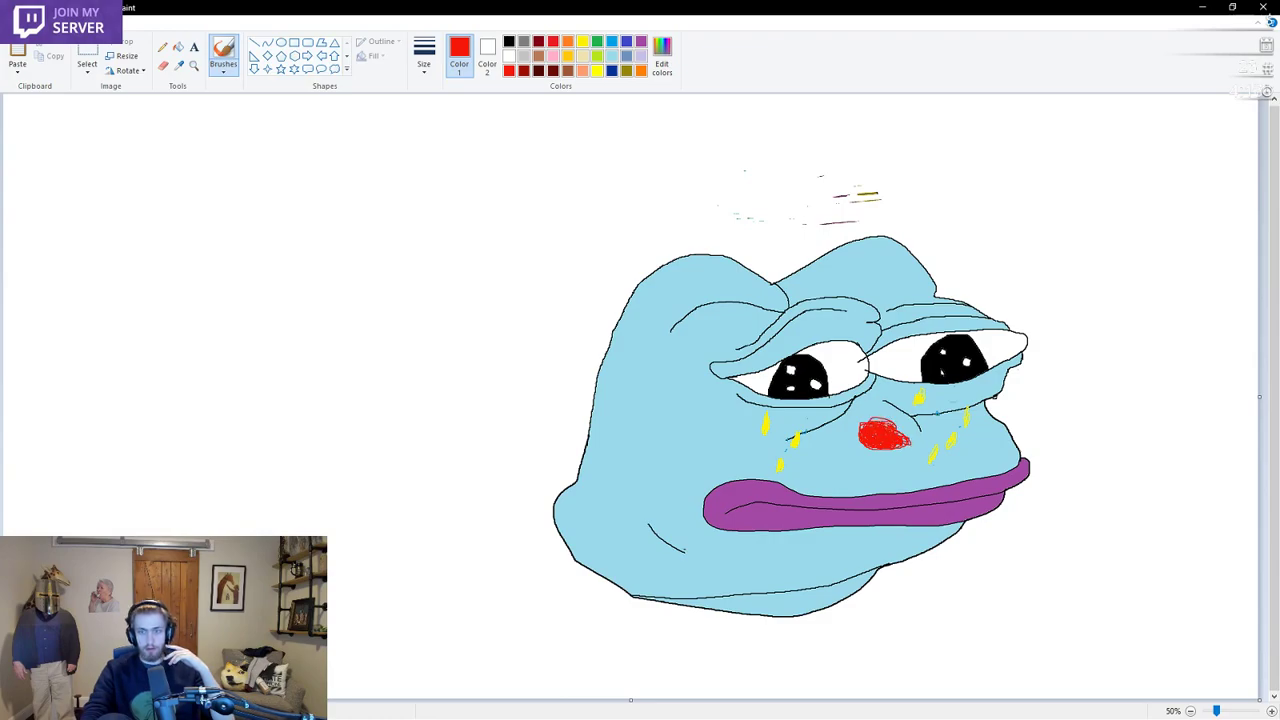
drag(896, 434, 906, 424)
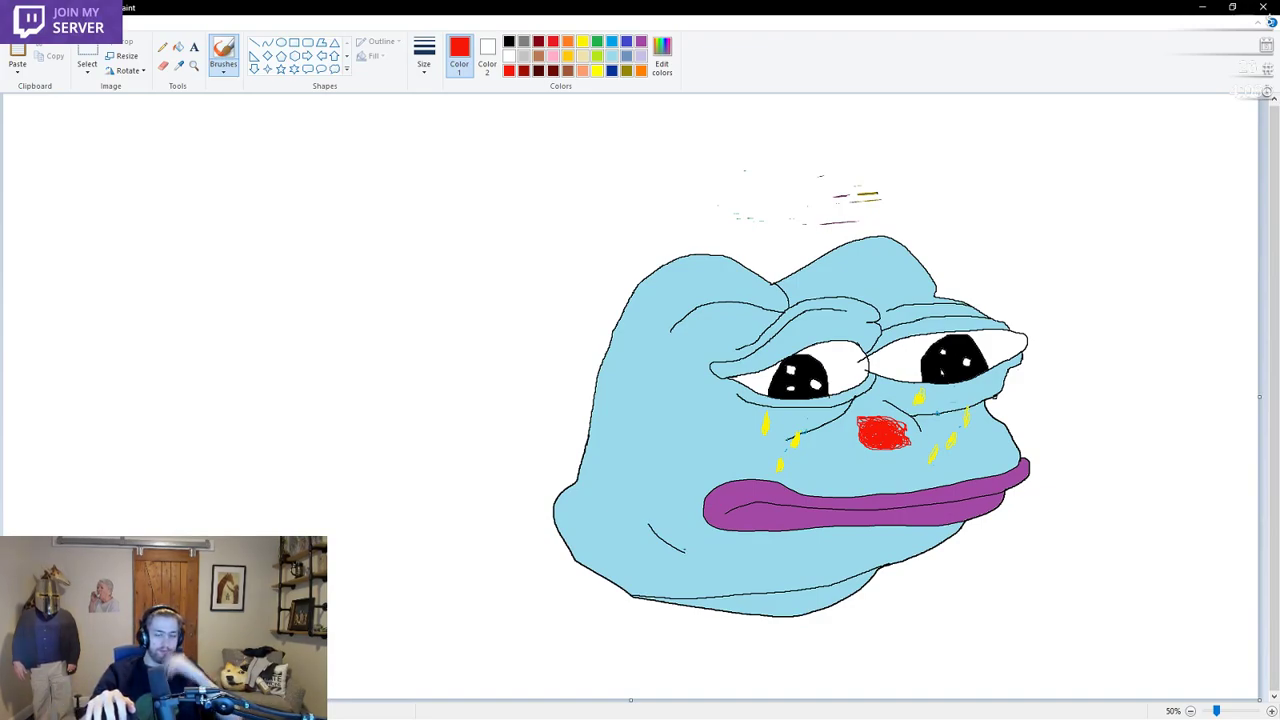
key(ctrl+z)
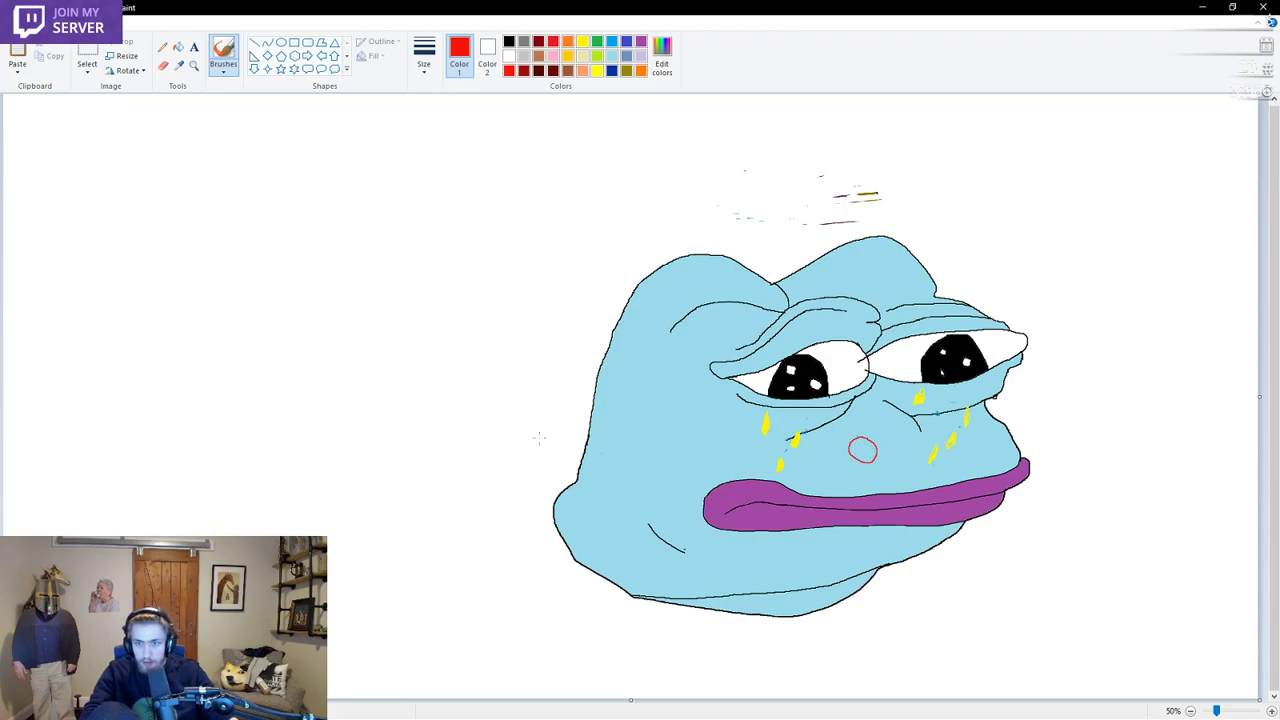
Try filling the round red nose outline above the lips with red, and undo both the fill and the outline
click(179, 48)
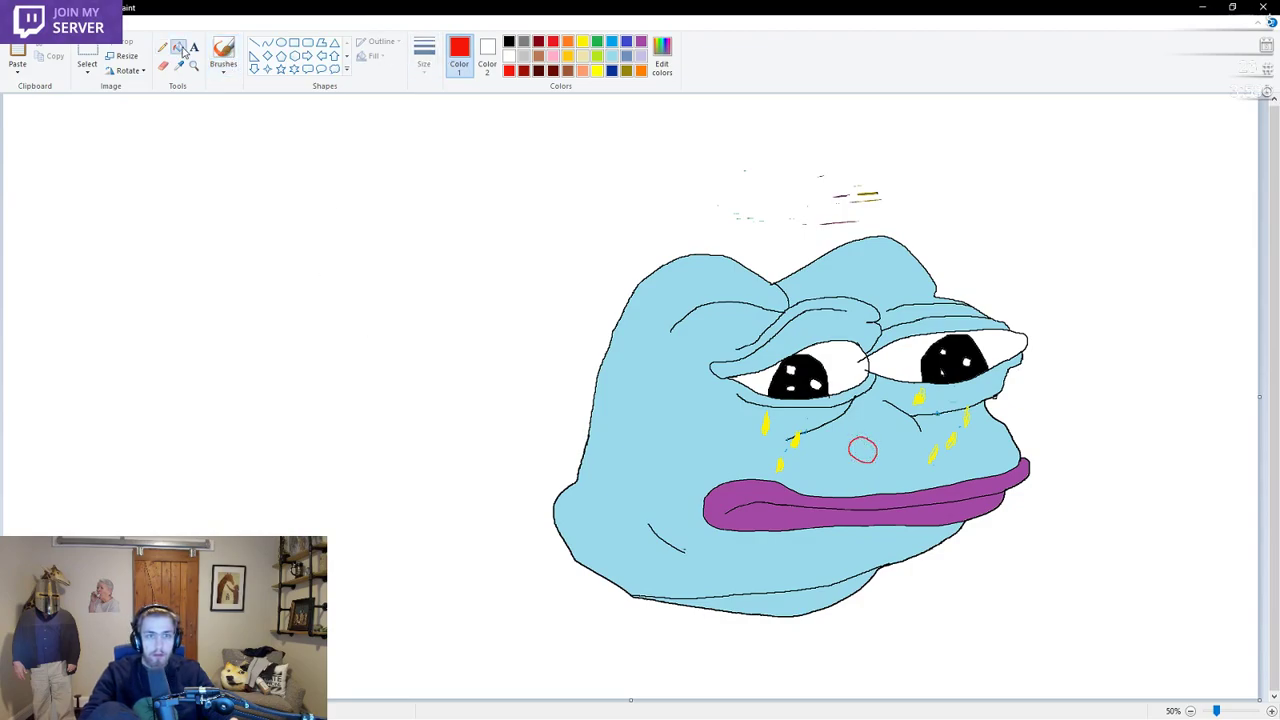
click(864, 450)
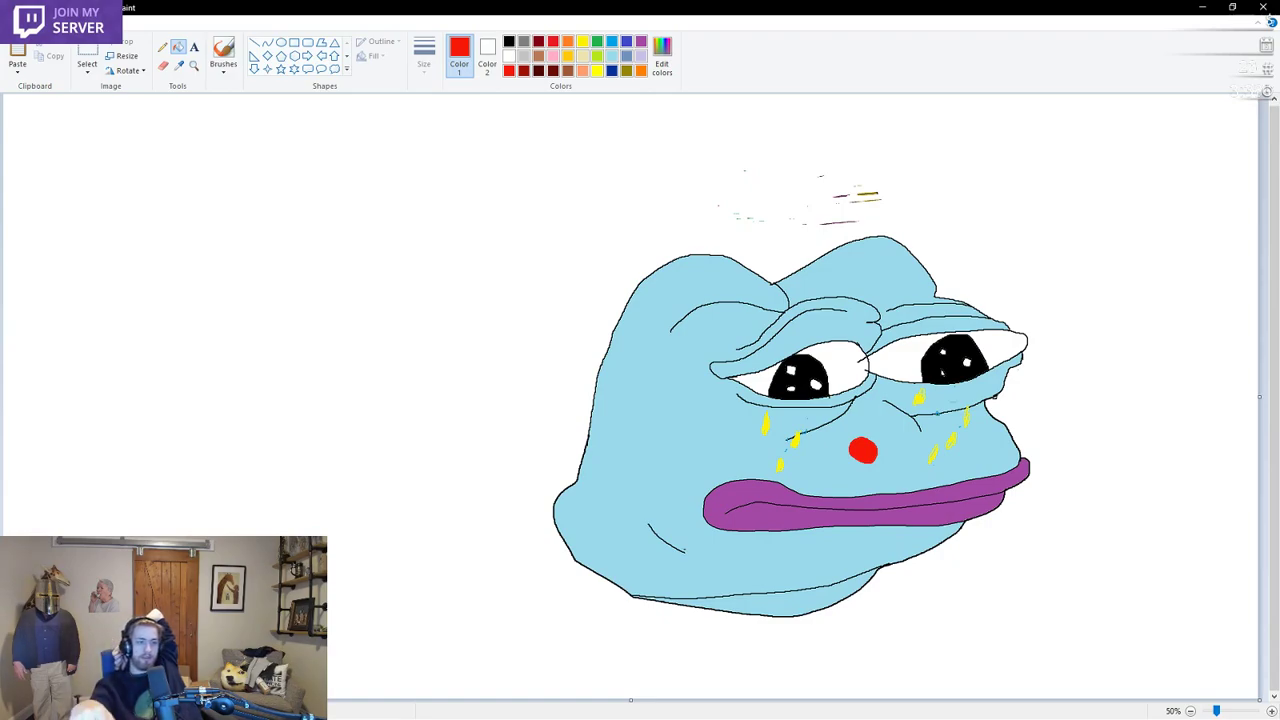
key(ctrl+z)
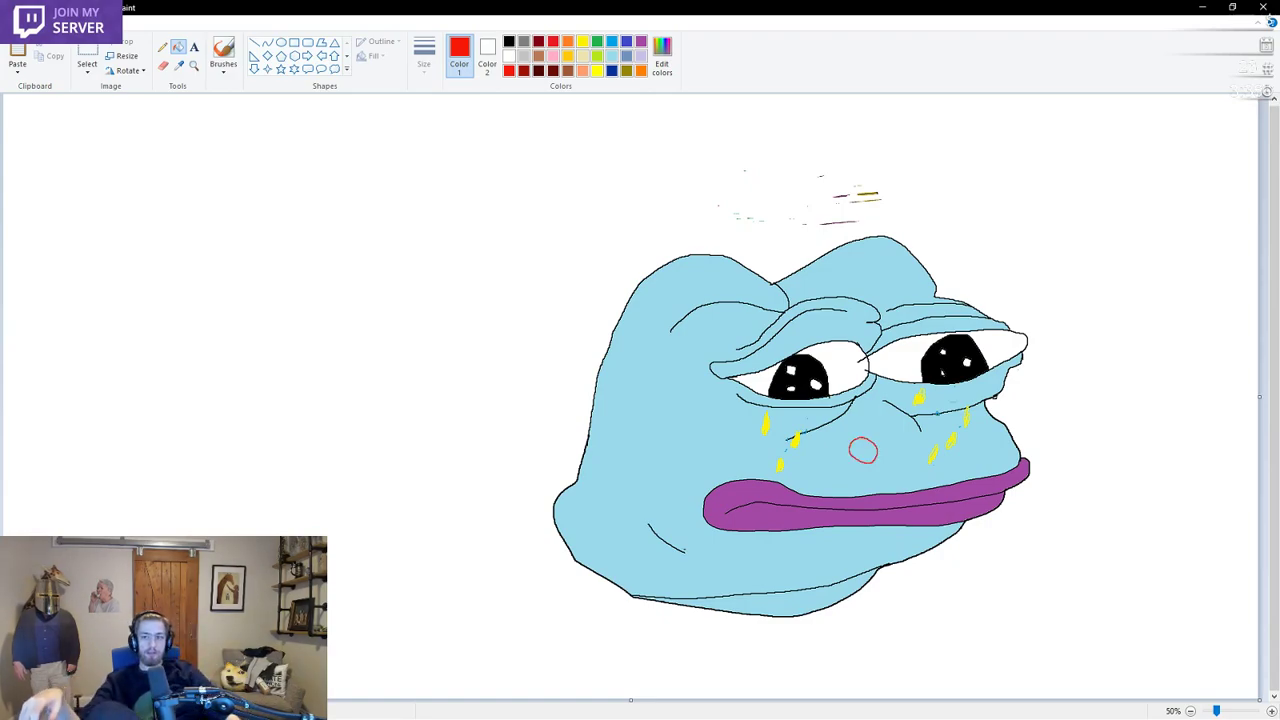
key(ctrl+z)
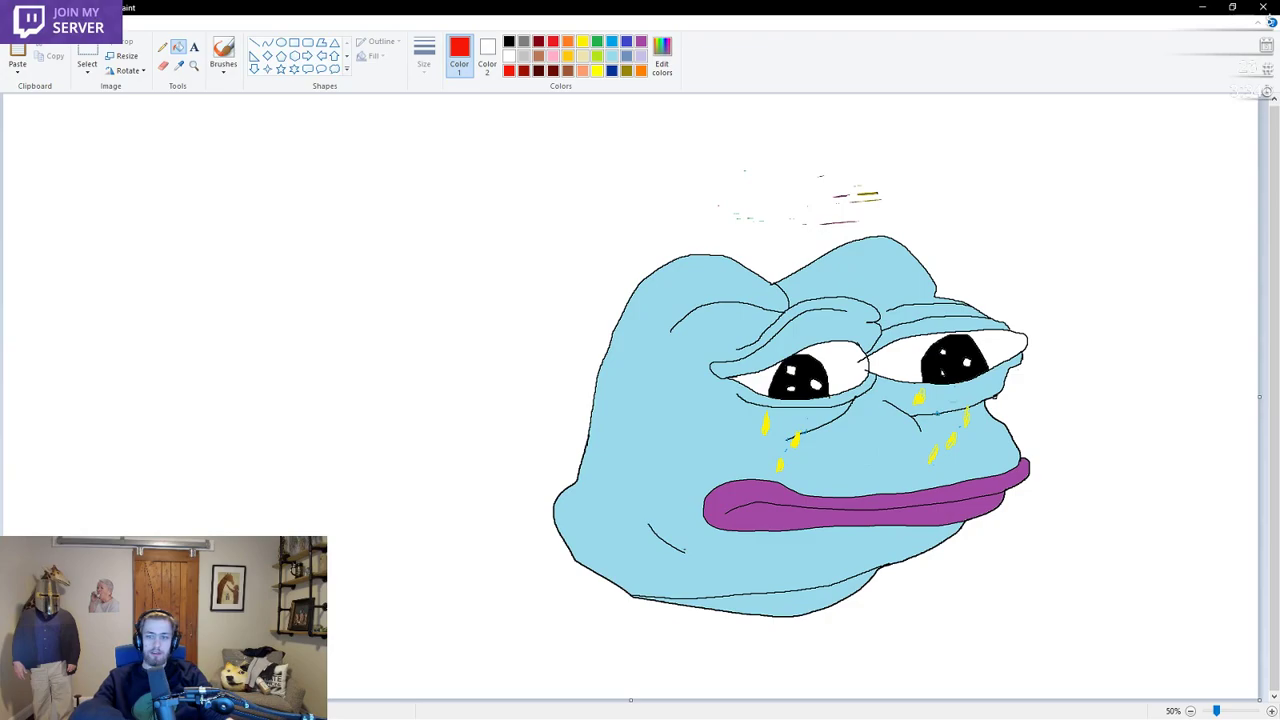
Draw a halo above the head as two nested yellow oval outlines with the brush
click(583, 44)
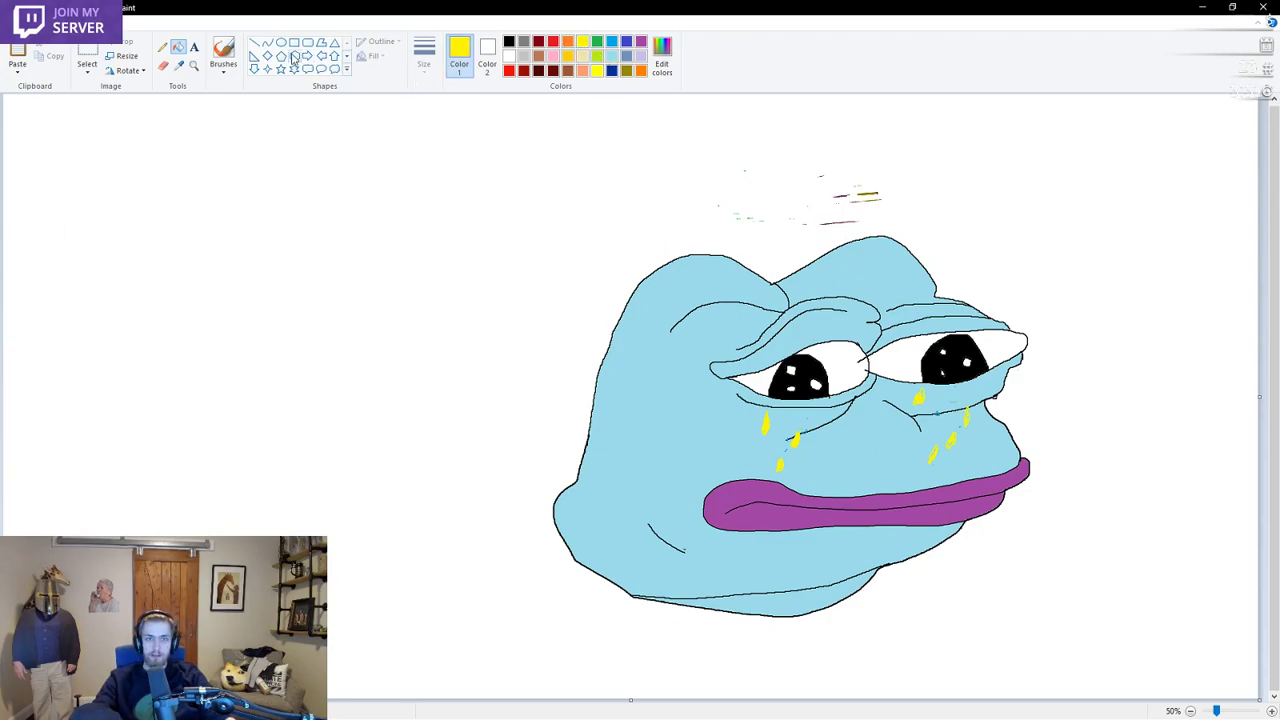
click(224, 50)
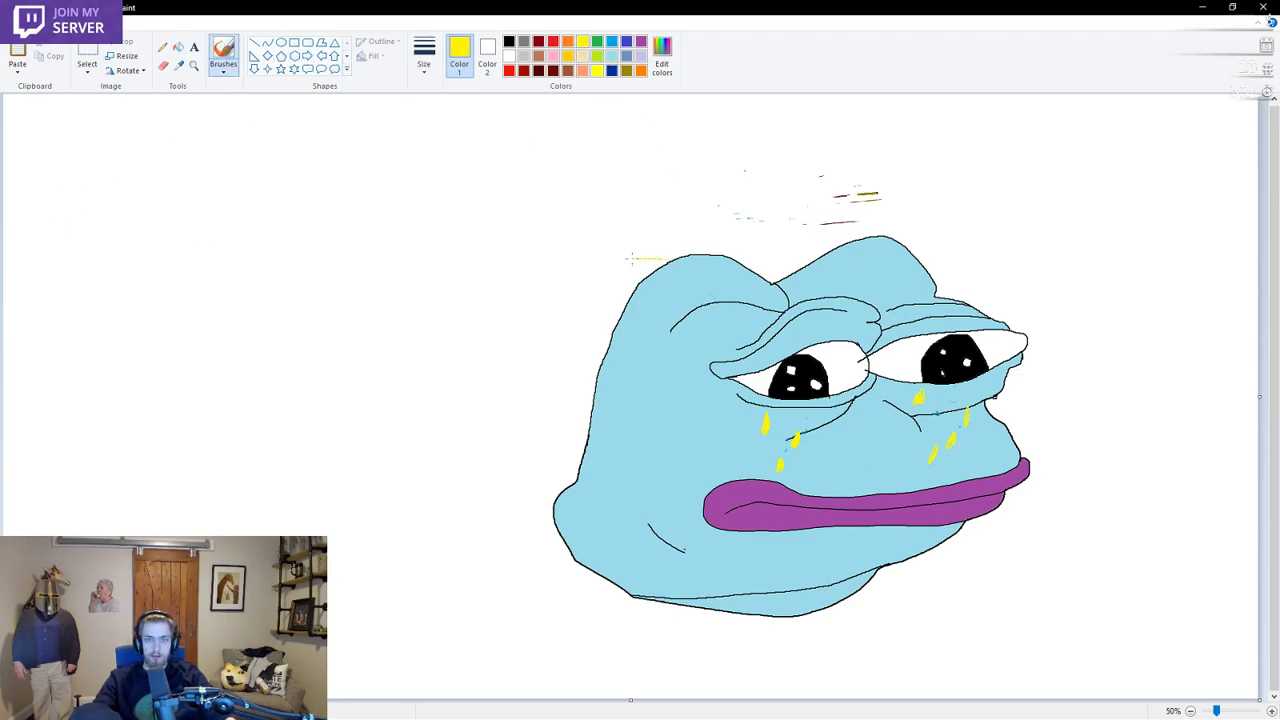
mouse_move(631, 258)
mouse_down()
mouse_move(599, 247)
mouse_move(593, 227)
mouse_move(613, 206)
mouse_move(682, 196)
mouse_move(958, 189)
mouse_move(998, 215)
mouse_move(980, 236)
mouse_move(904, 250)
mouse_move(643, 258)
mouse_up()
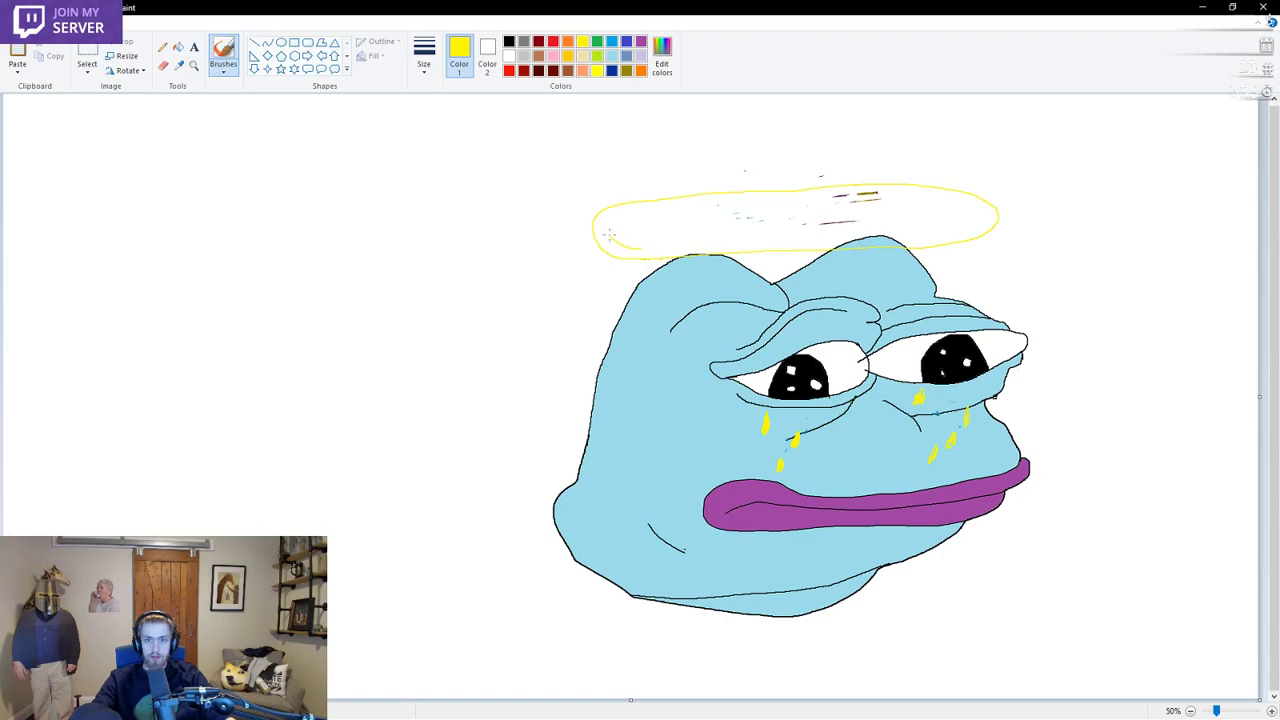
drag(620, 215, 689, 205)
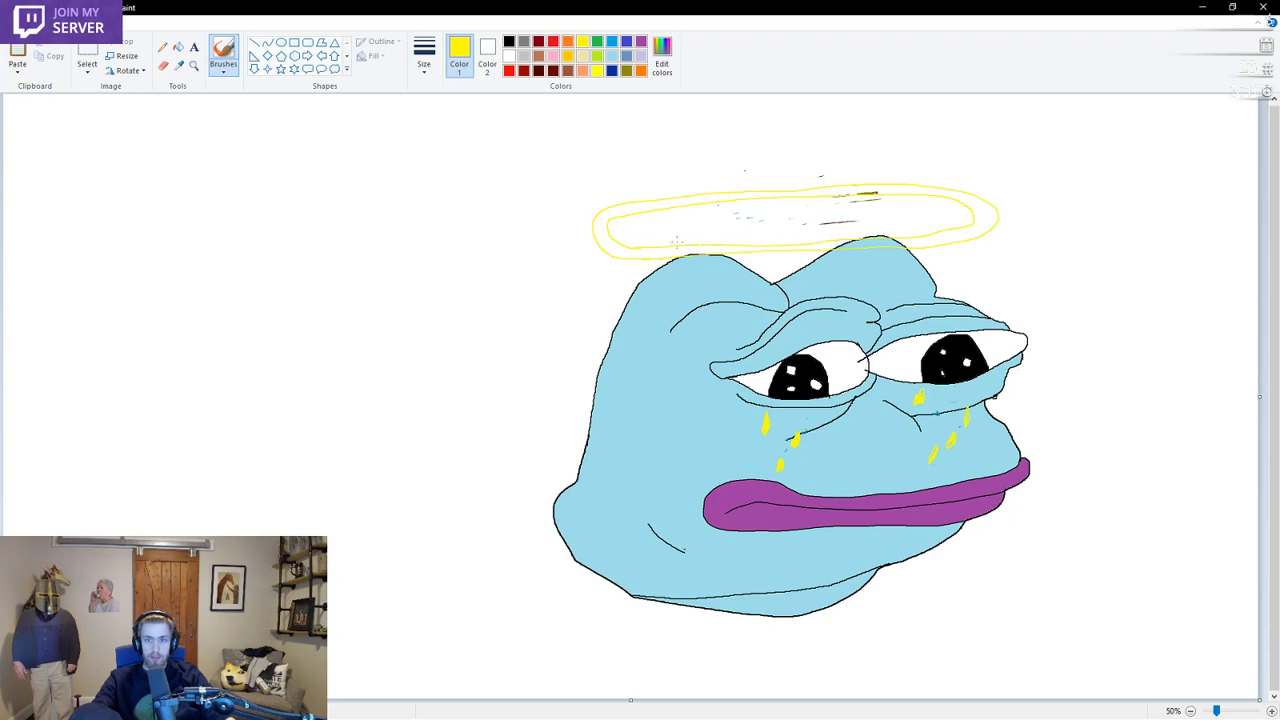
Try to fill the halo band with yellow, and undo the fills together with both halo outlines
click(178, 47)
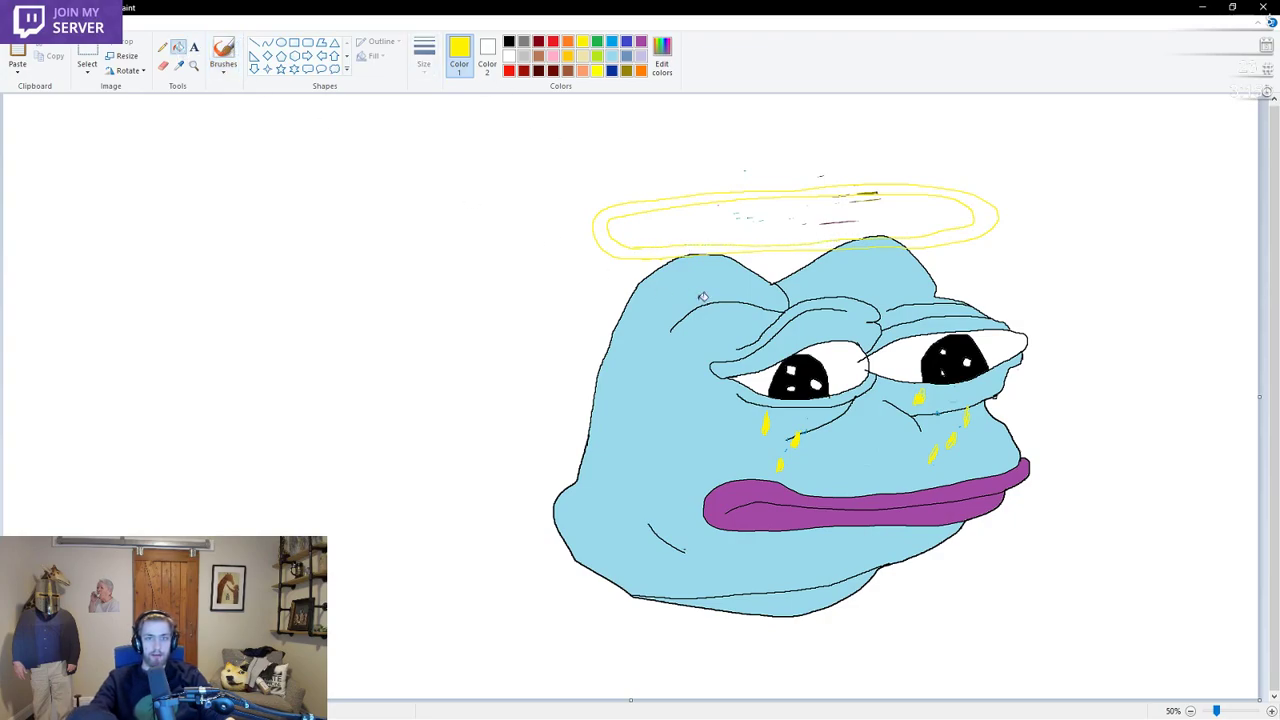
click(624, 235)
key(ctrl+z)
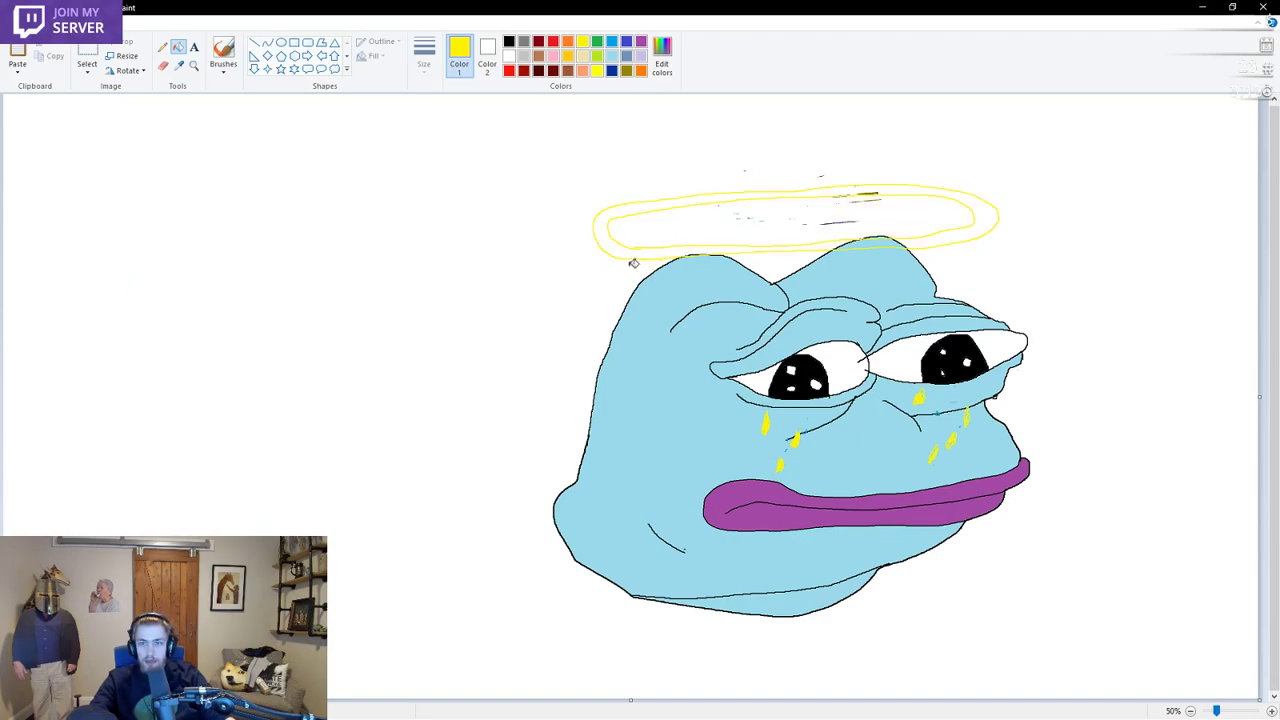
click(925, 241)
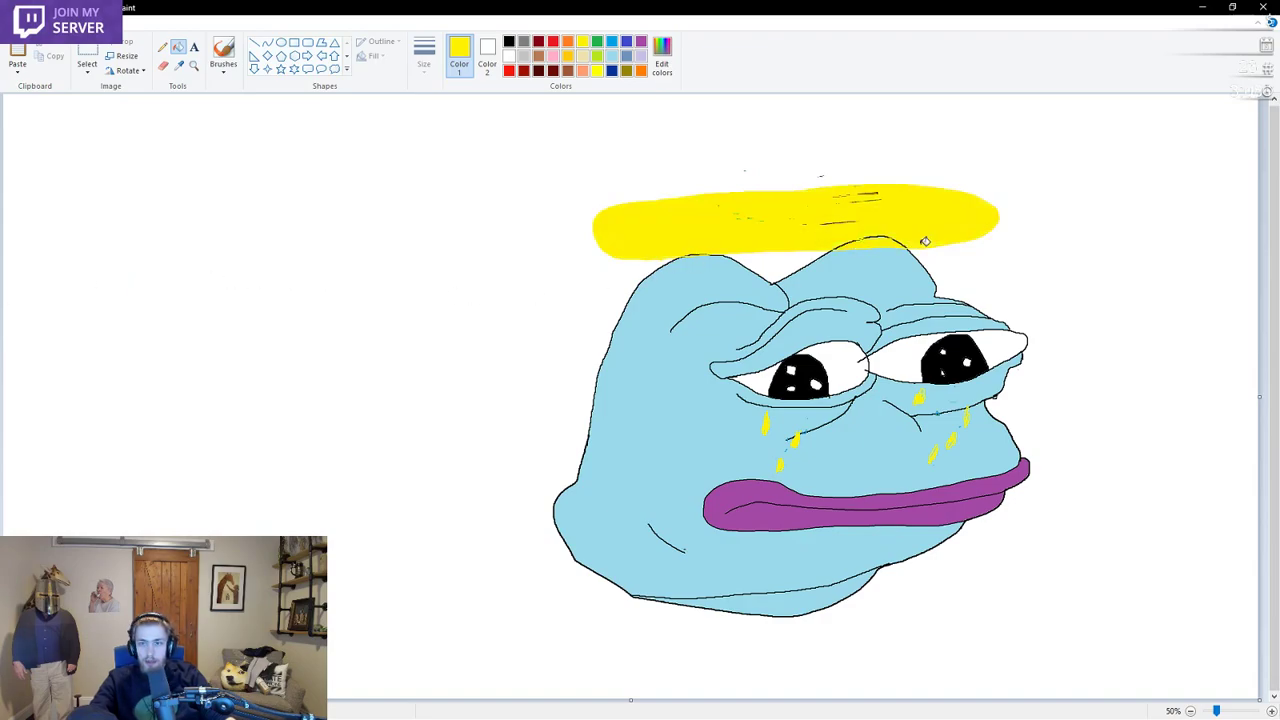
key(ctrl+z)
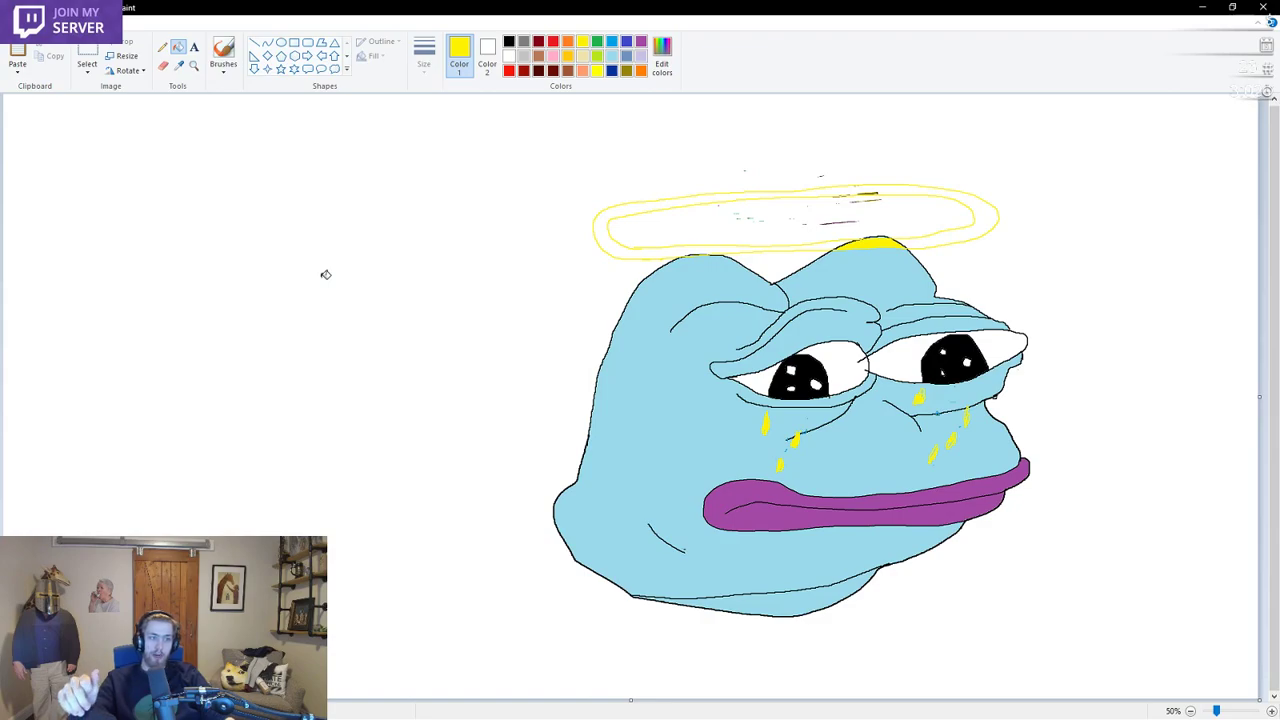
key(ctrl+z)
key(ctrl+z)
key(ctrl+z)
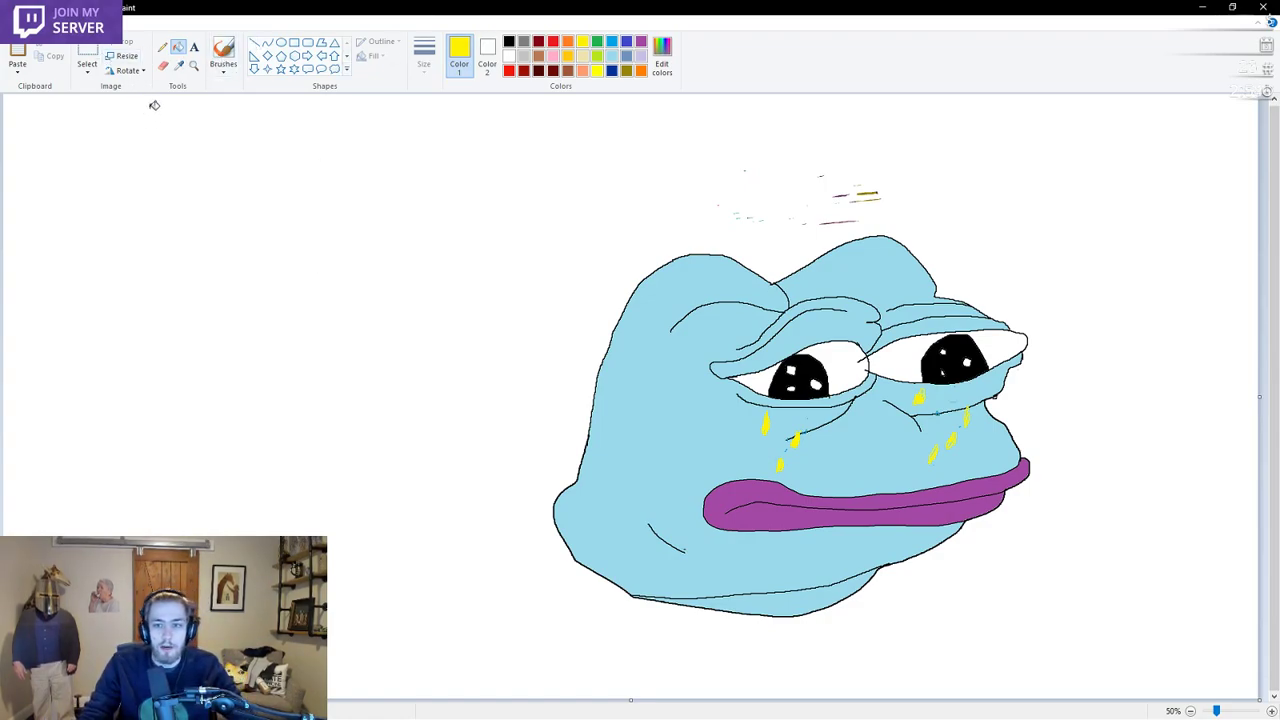
Scribble a thin black moustache along the upper lip with the brush, and undo it
click(508, 41)
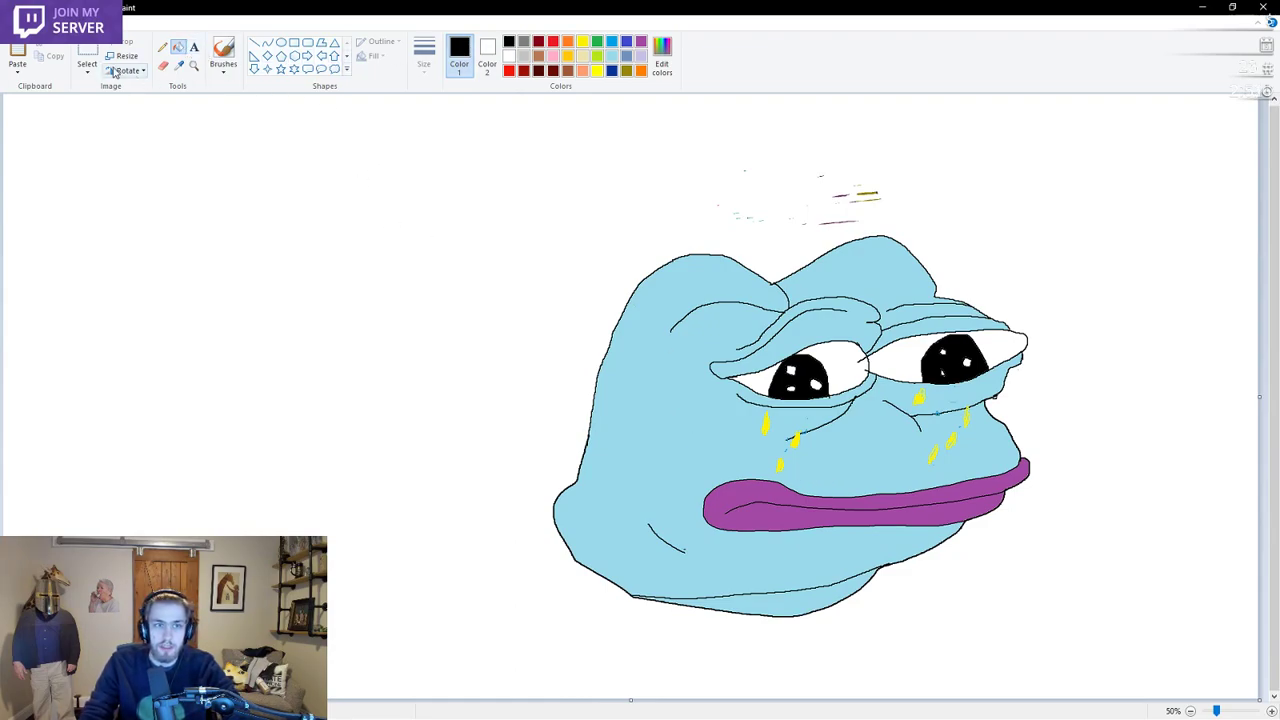
click(223, 55)
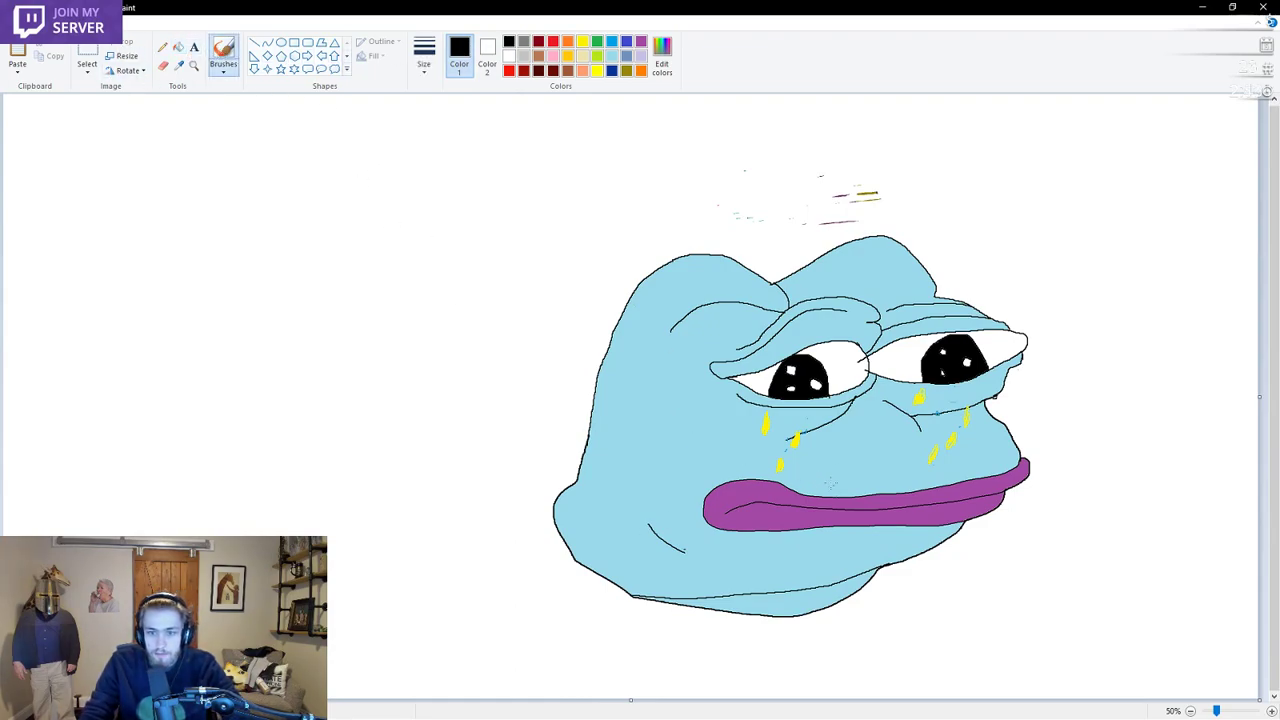
mouse_move(835, 476)
mouse_down()
mouse_move(930, 475)
mouse_move(1012, 453)
mouse_move(832, 474)
mouse_move(1015, 453)
mouse_move(770, 482)
mouse_up()
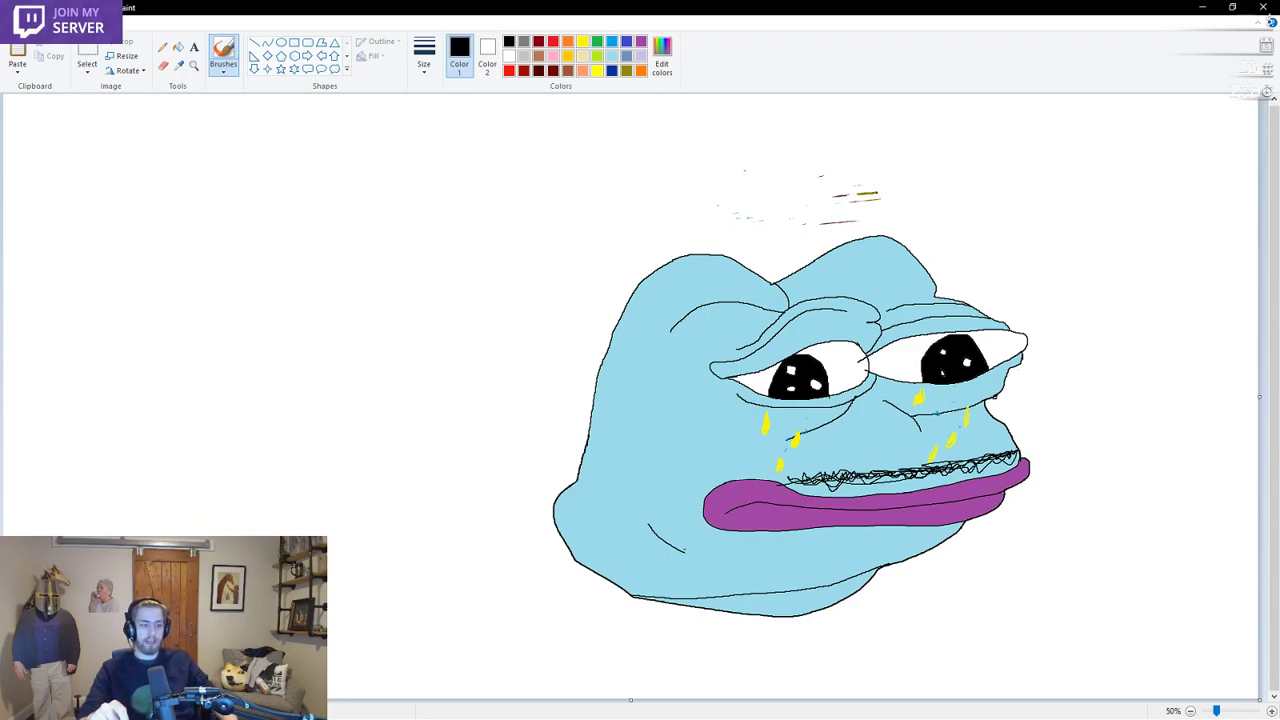
key(ctrl+z)
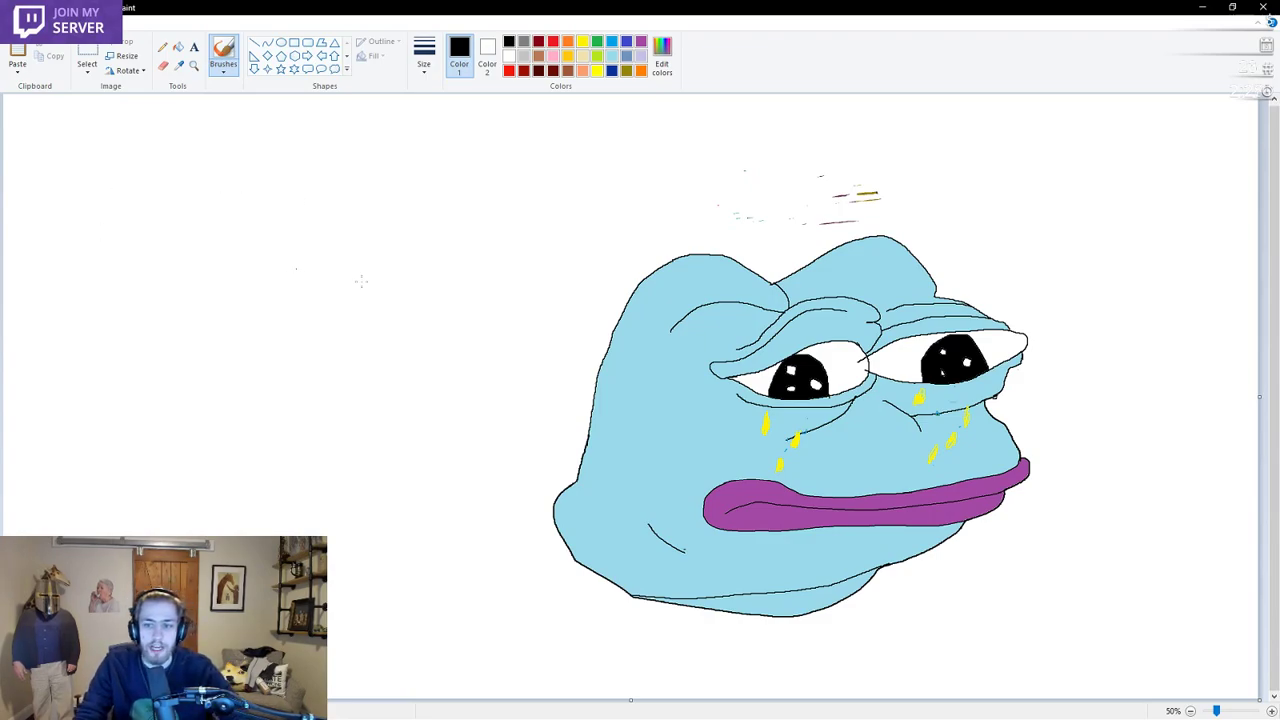
Erase the leftover coloured specks of the removed hat from the white area above the head
click(164, 65)
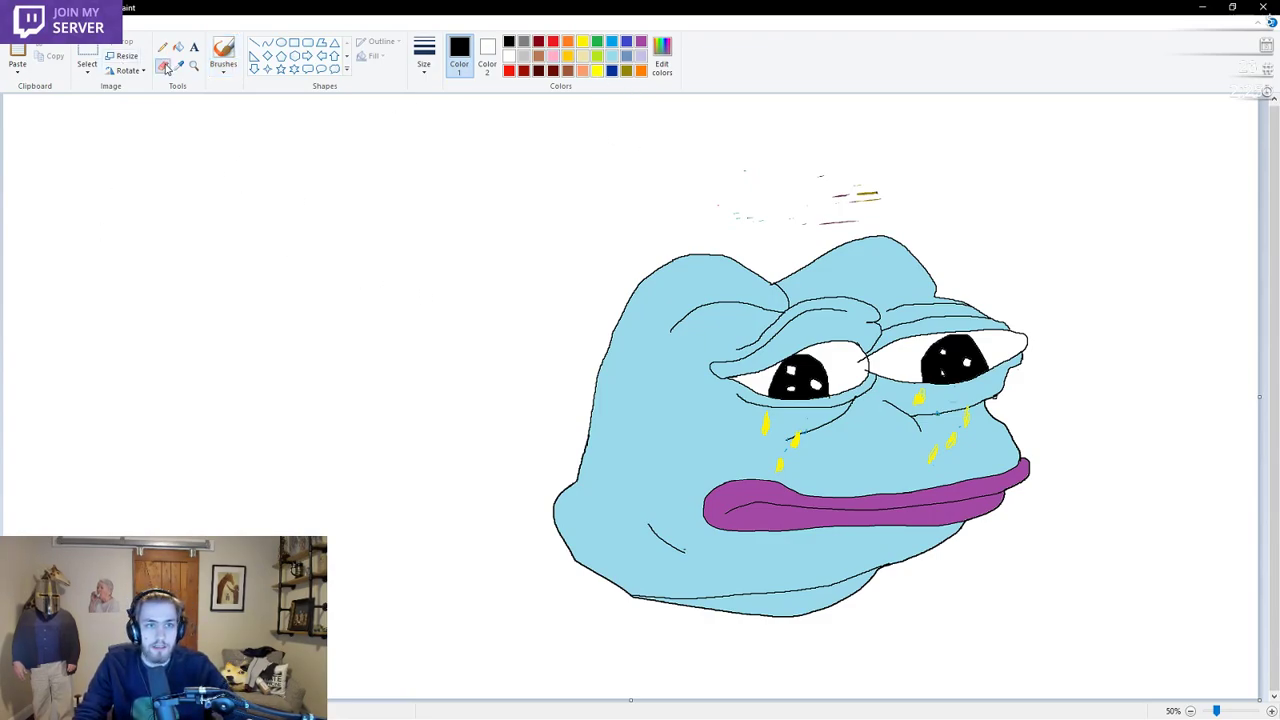
mouse_move(865, 221)
mouse_down()
mouse_move(825, 225)
mouse_move(879, 195)
mouse_move(820, 205)
mouse_move(879, 197)
mouse_move(831, 207)
mouse_move(866, 186)
mouse_up()
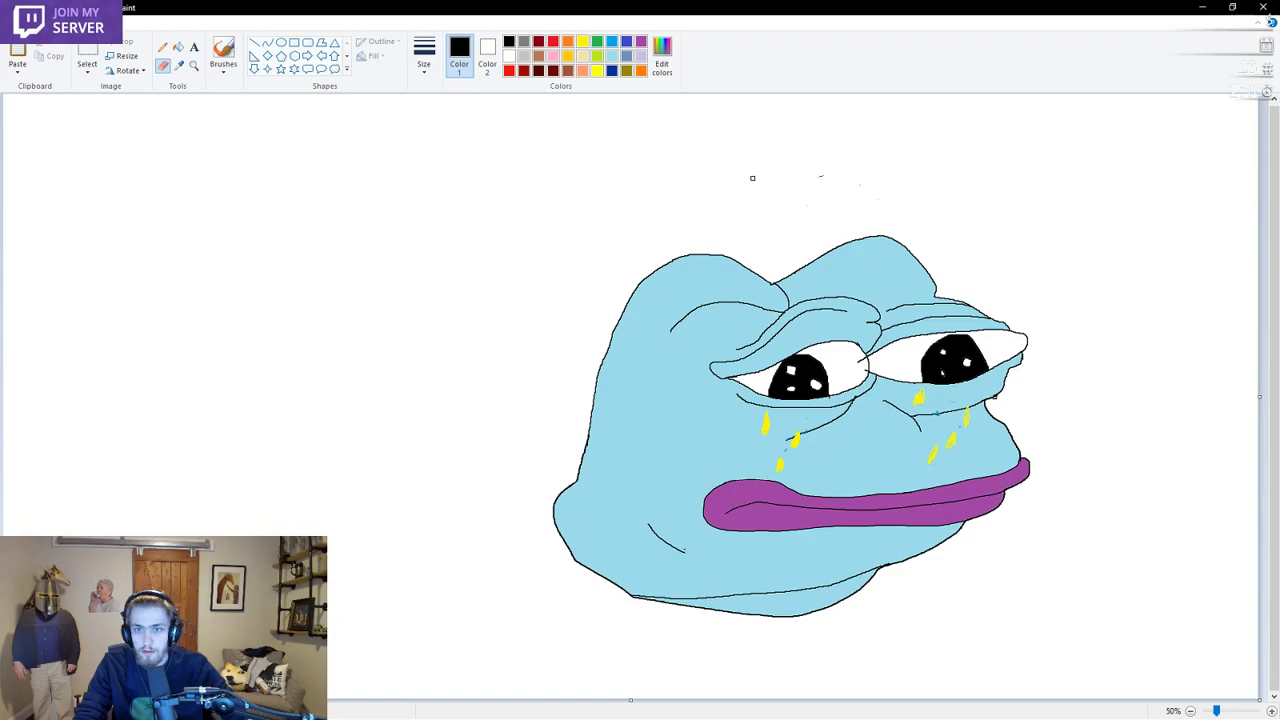
drag(845, 206, 857, 192)
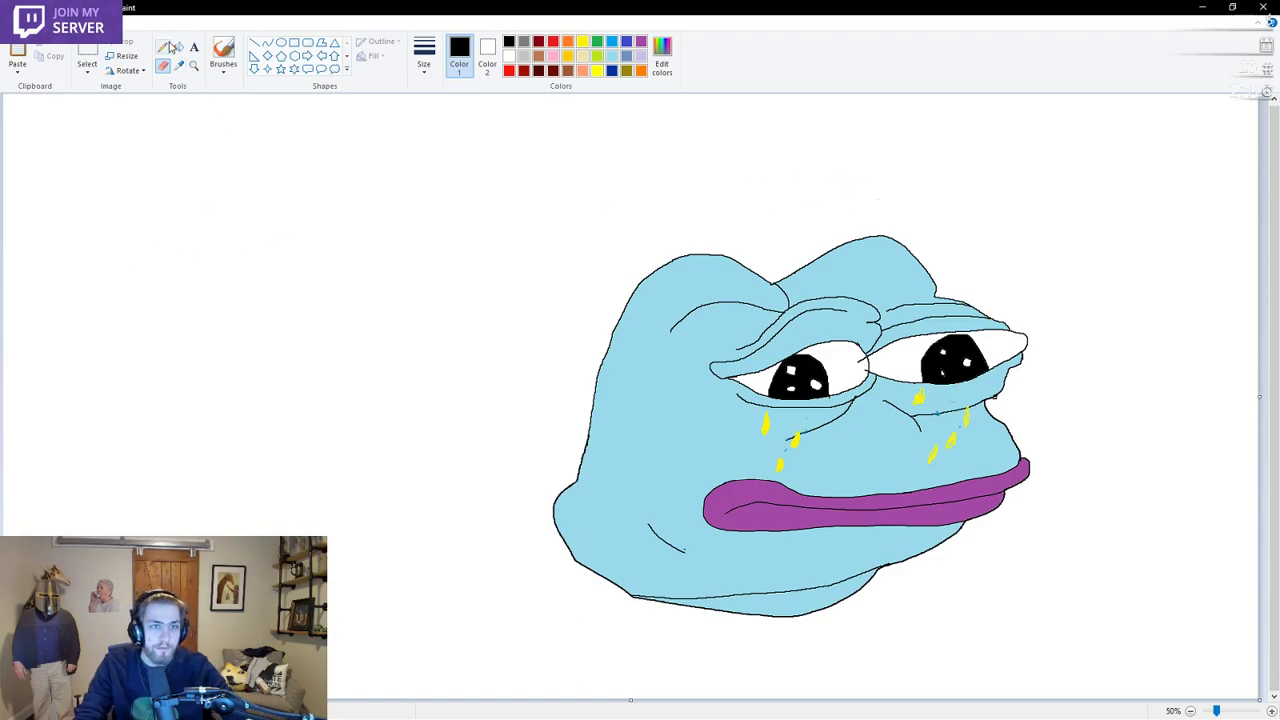
Draw a halo above the head as two nested yellow brush ovals and fill the band between them with yellow
click(223, 52)
click(583, 41)
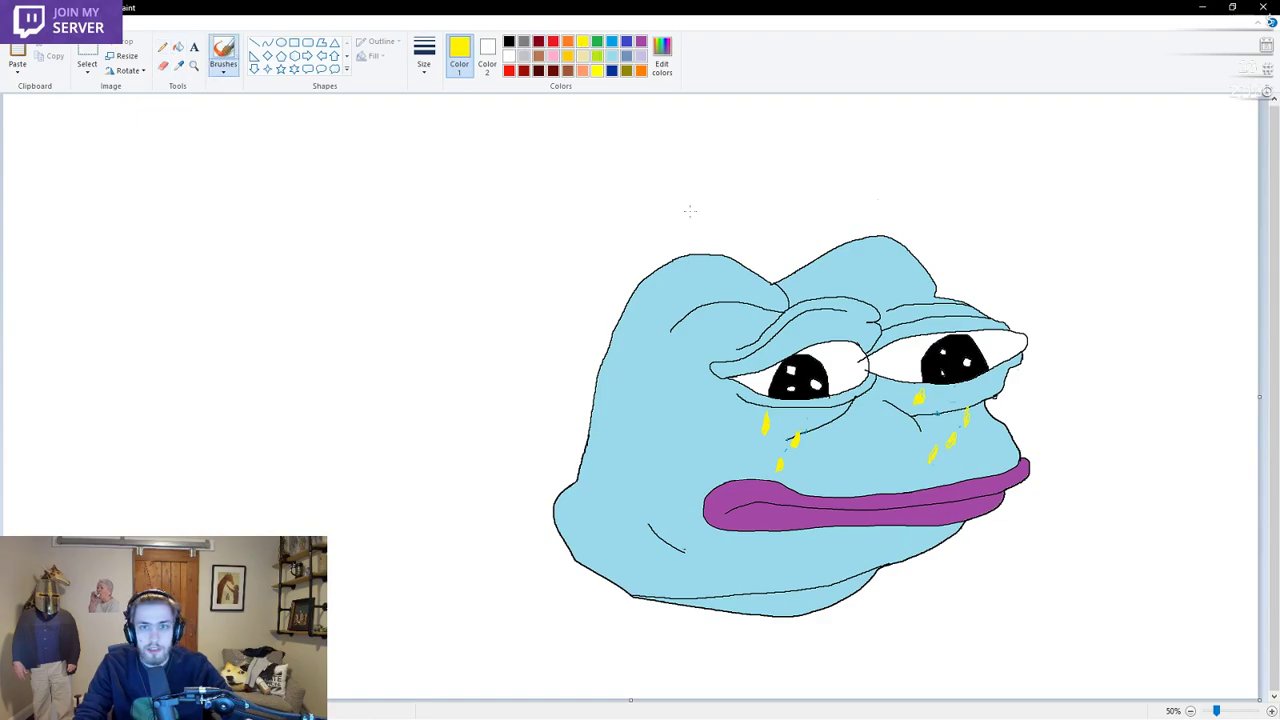
drag(638, 246, 598, 229)
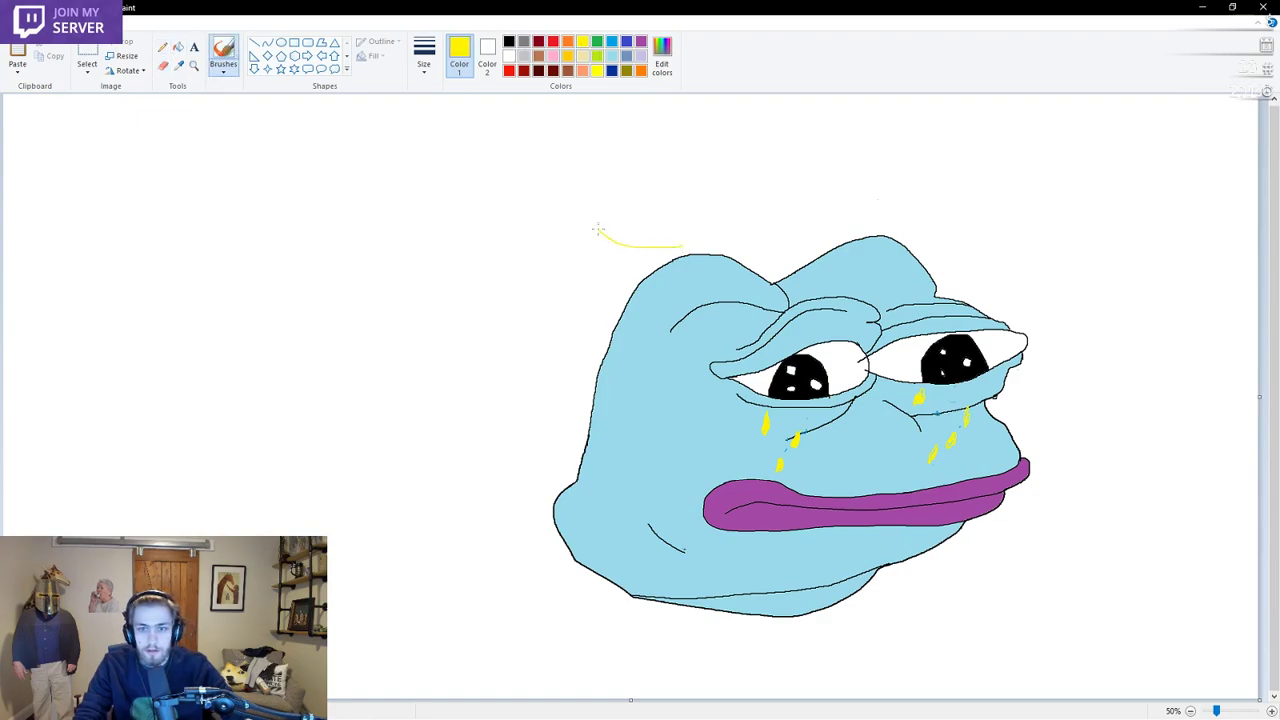
mouse_move(589, 183)
mouse_down()
mouse_move(821, 147)
mouse_move(982, 160)
mouse_move(1033, 181)
mouse_move(1043, 206)
mouse_move(1007, 240)
mouse_up()
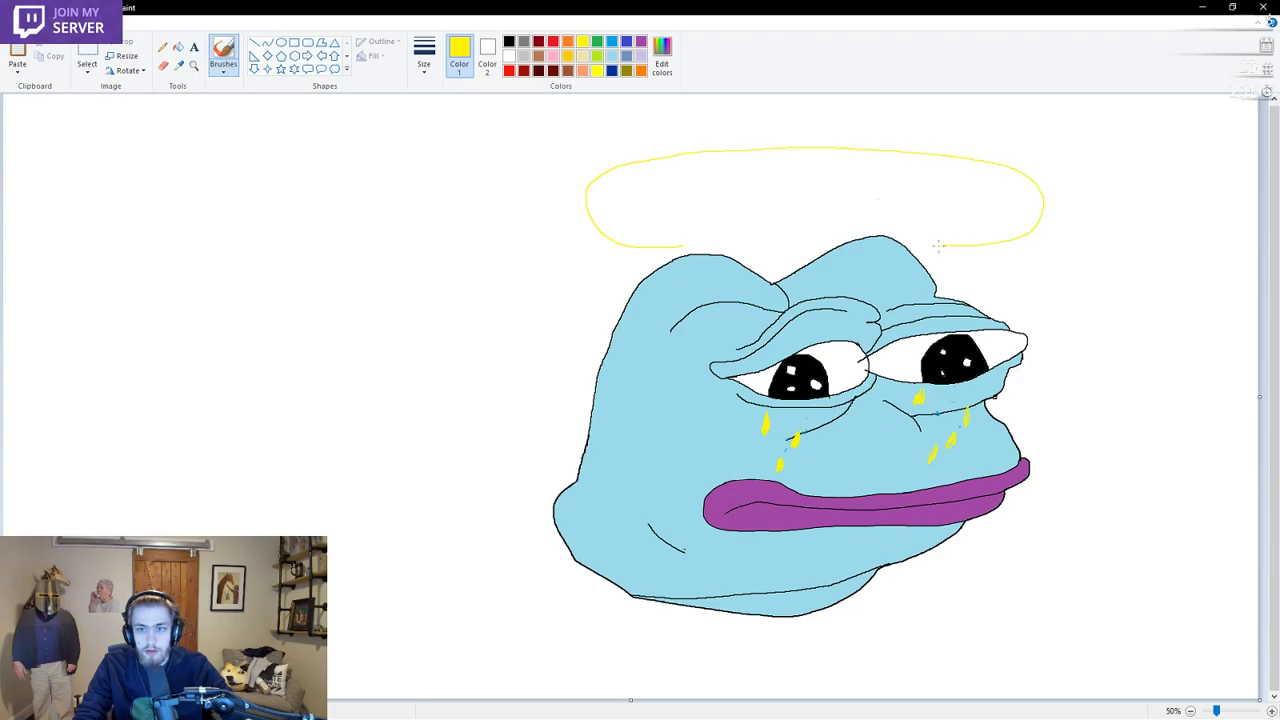
drag(791, 246, 697, 244)
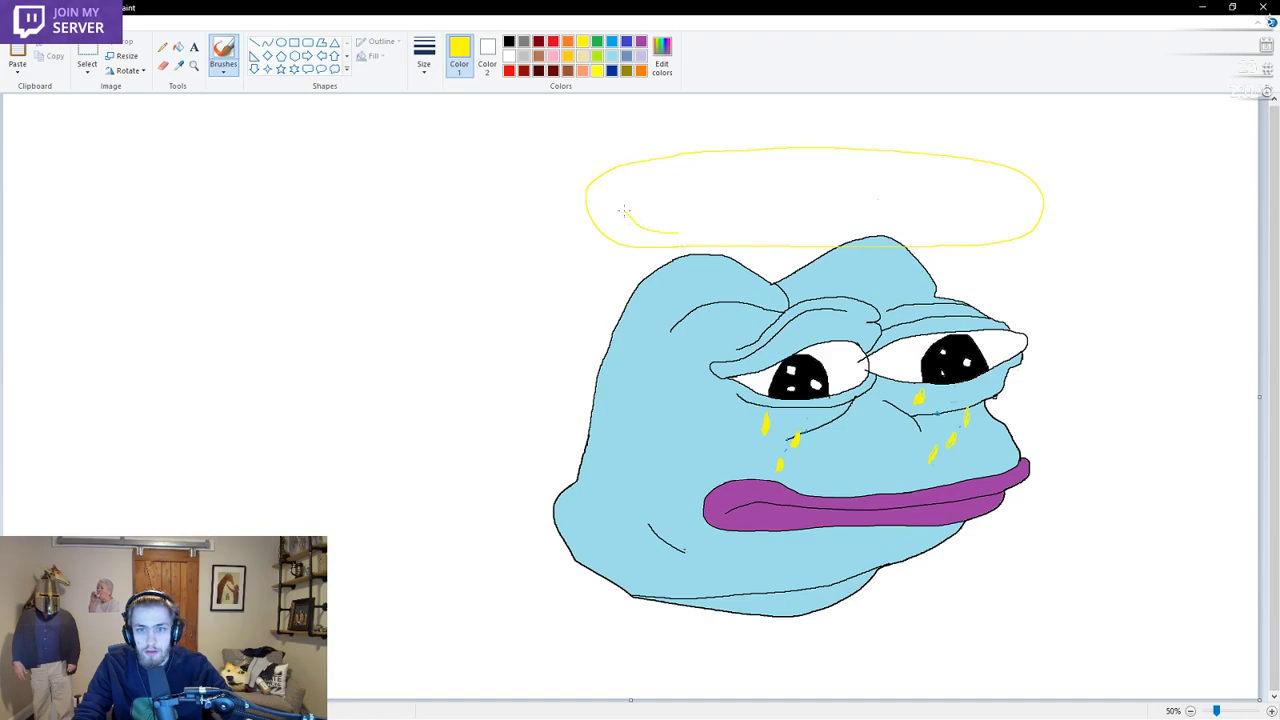
drag(686, 172, 993, 182)
drag(968, 230, 891, 232)
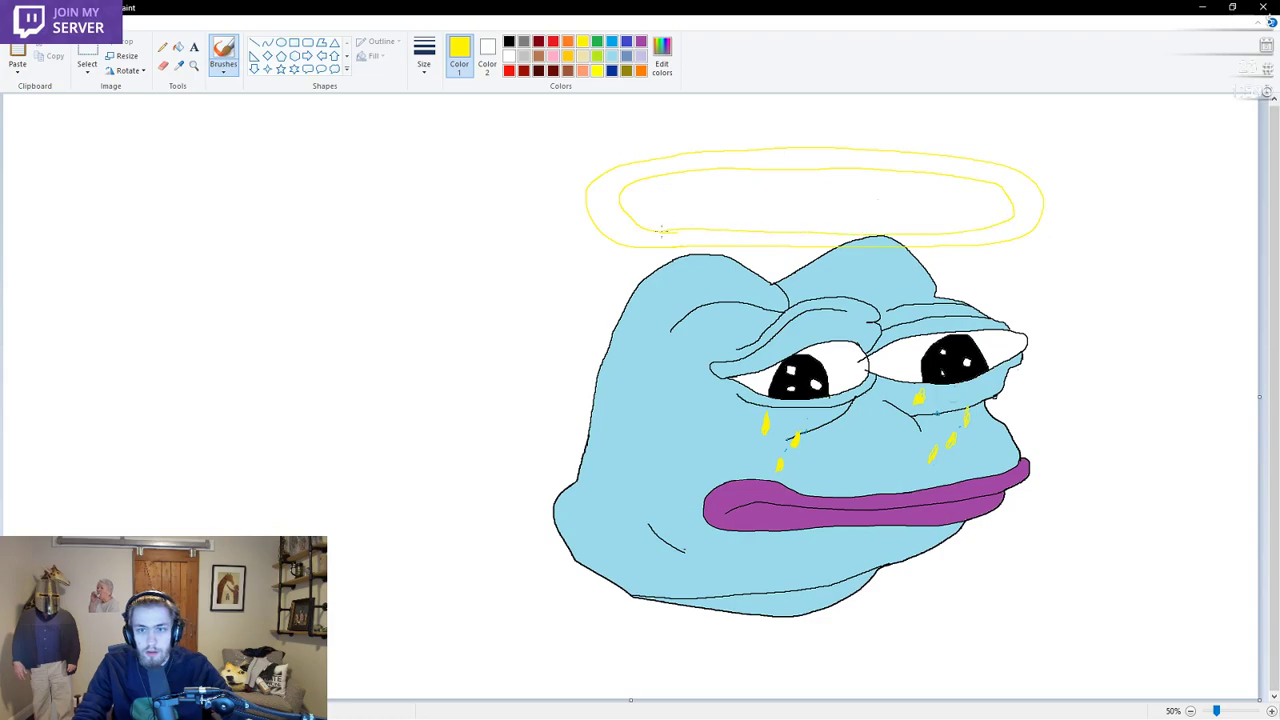
click(178, 47)
click(620, 207)
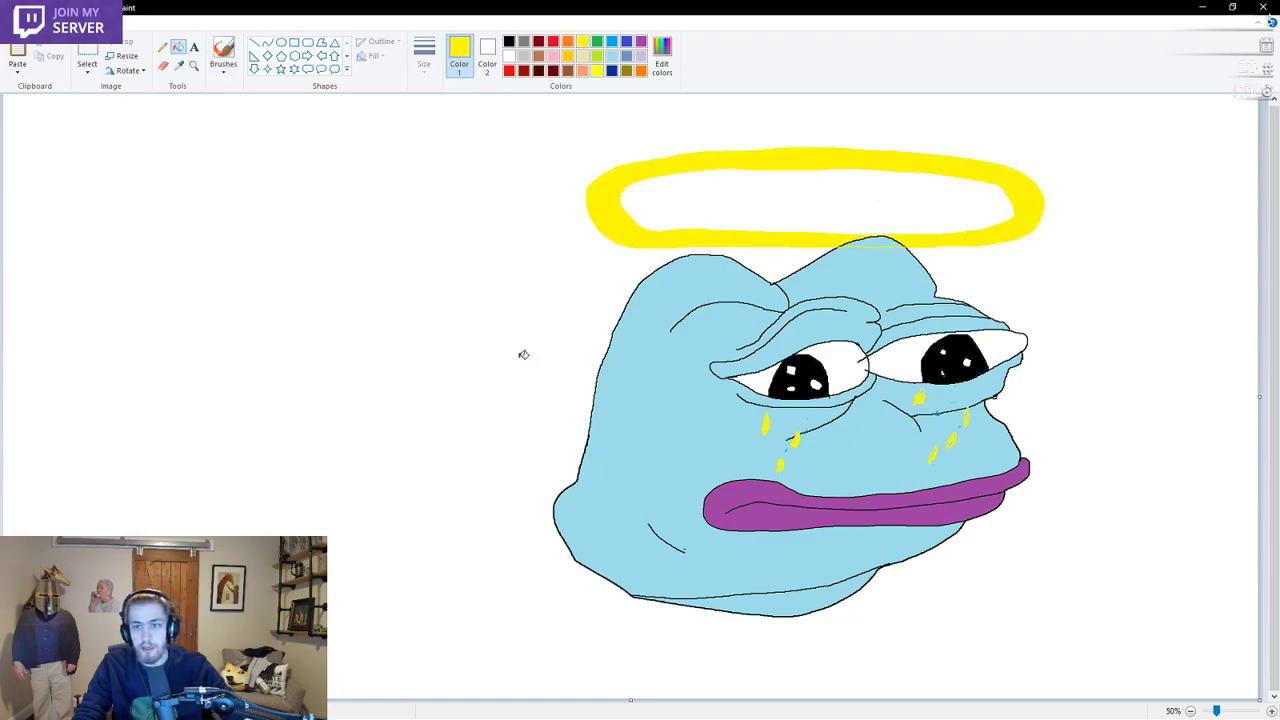
Erase the black head outline where the halo's lower edge overlaps the top of the head
click(163, 65)
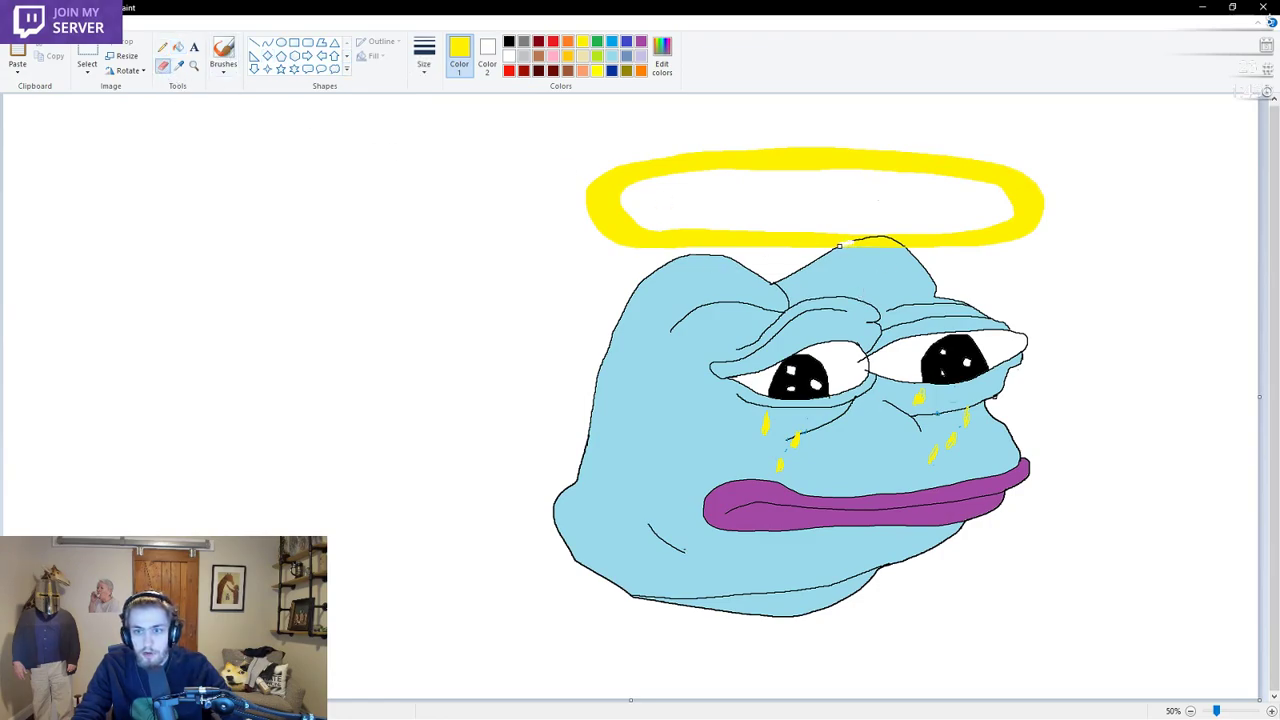
drag(840, 245, 892, 243)
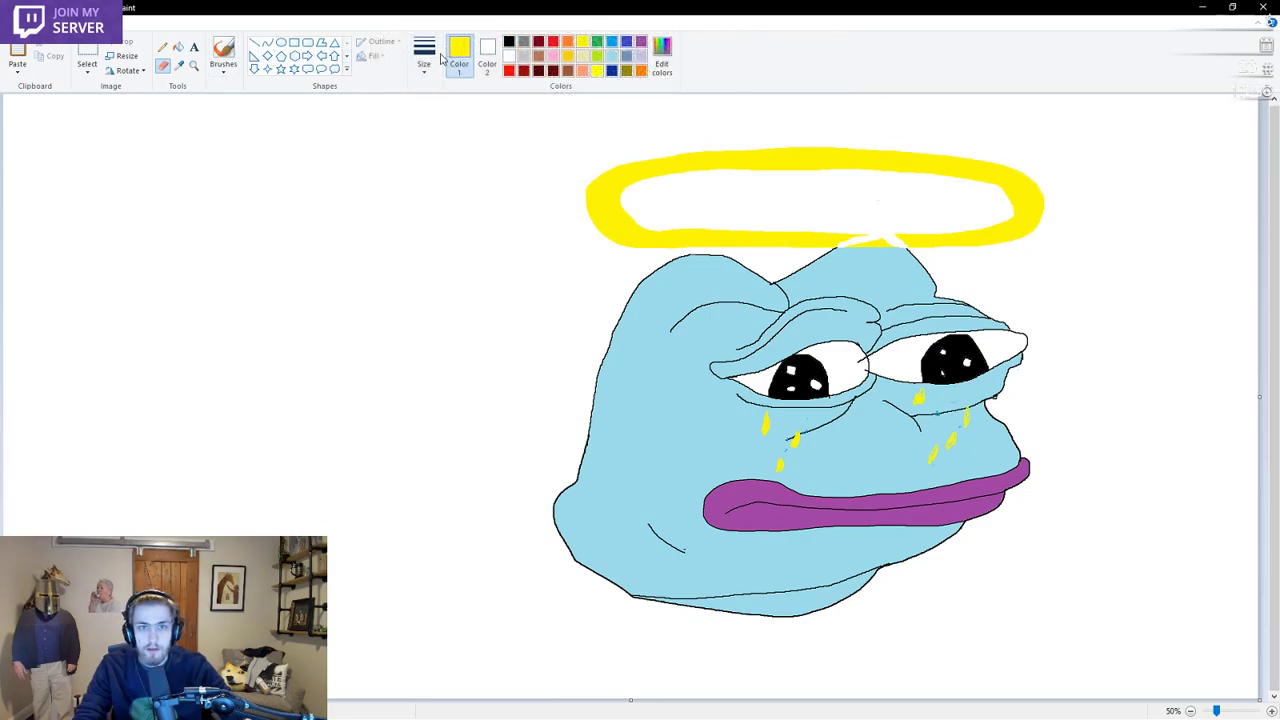
click(224, 56)
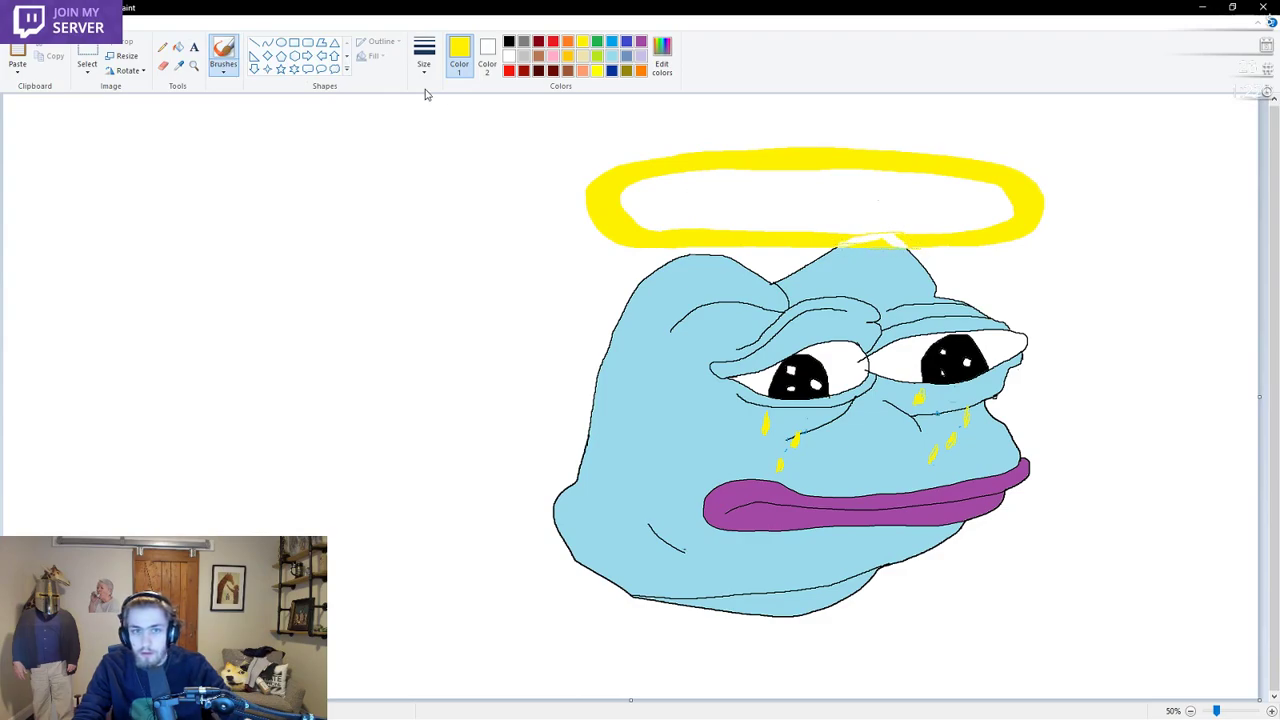
Try filling the white gaps in the halo's lower edge with yellow, and undo each fill
click(178, 47)
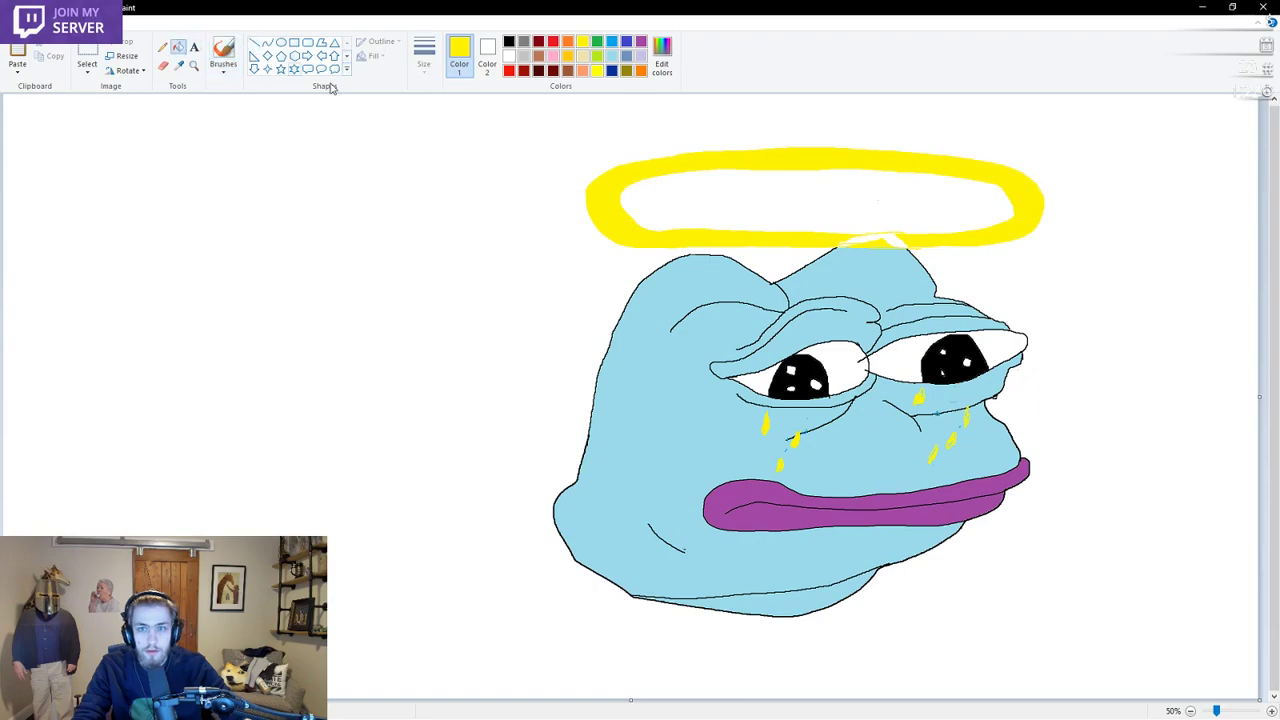
click(862, 238)
key(ctrl+z)
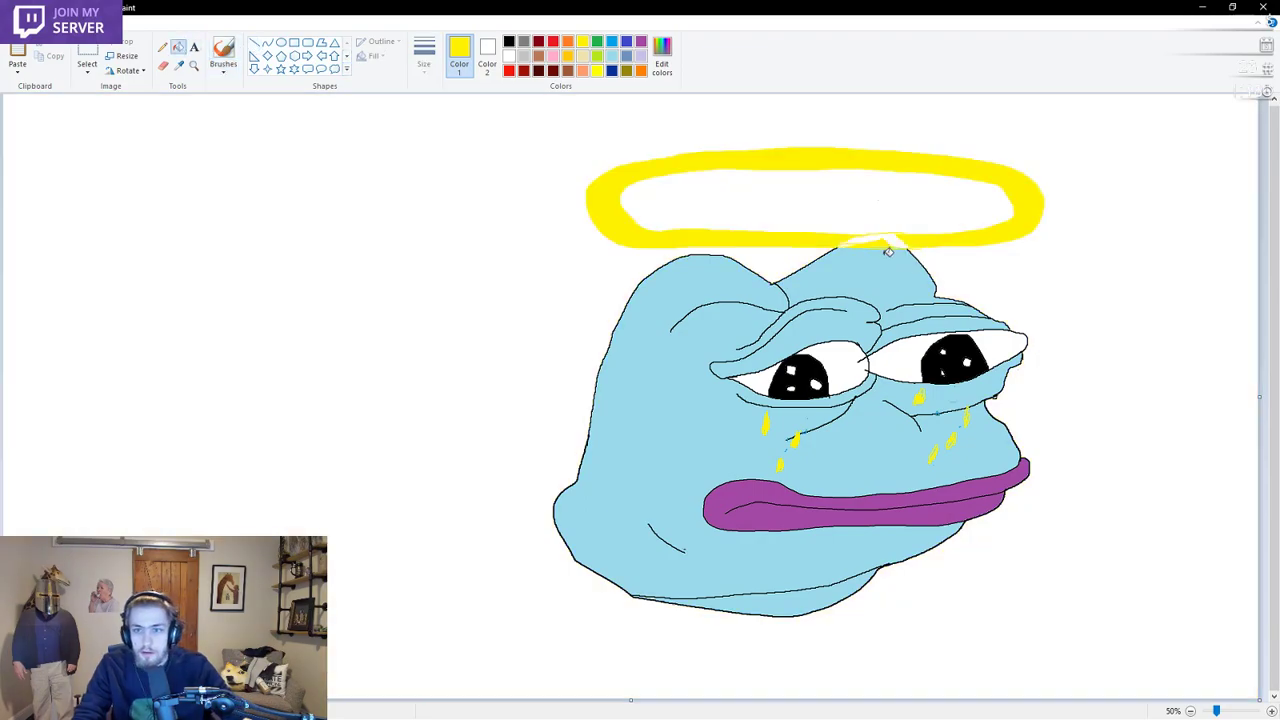
click(872, 240)
key(ctrl+z)
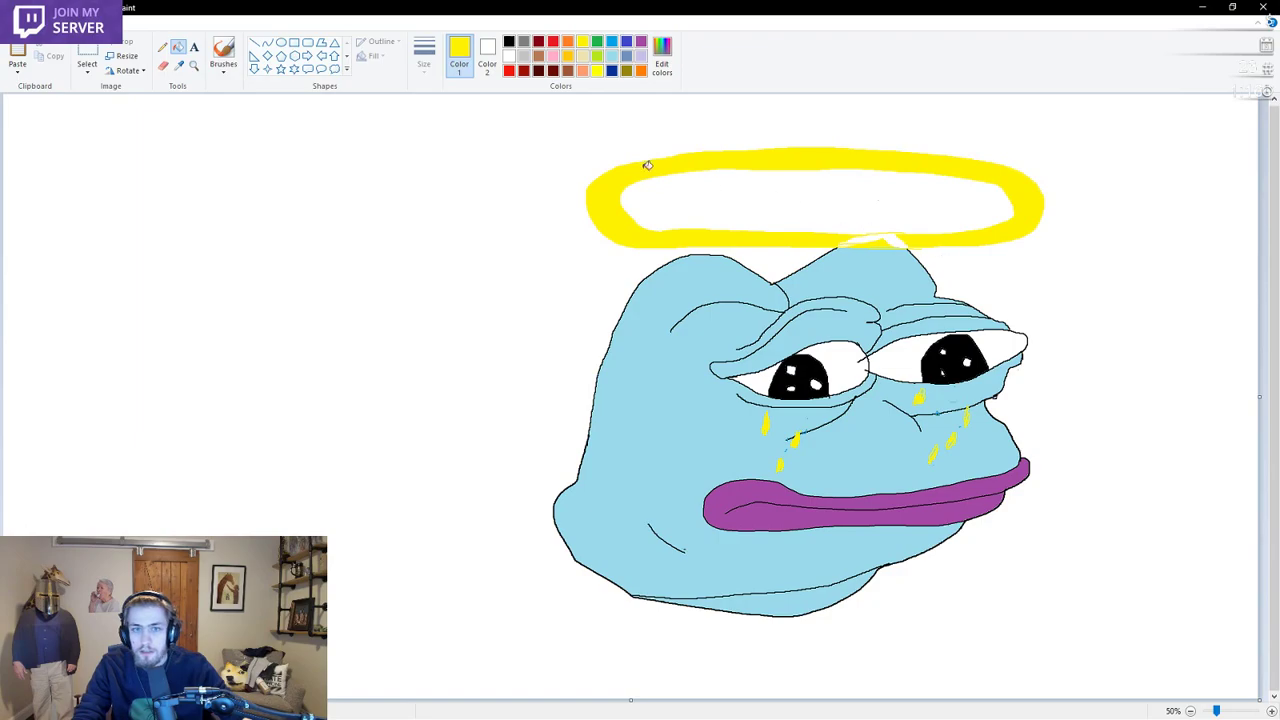
click(223, 52)
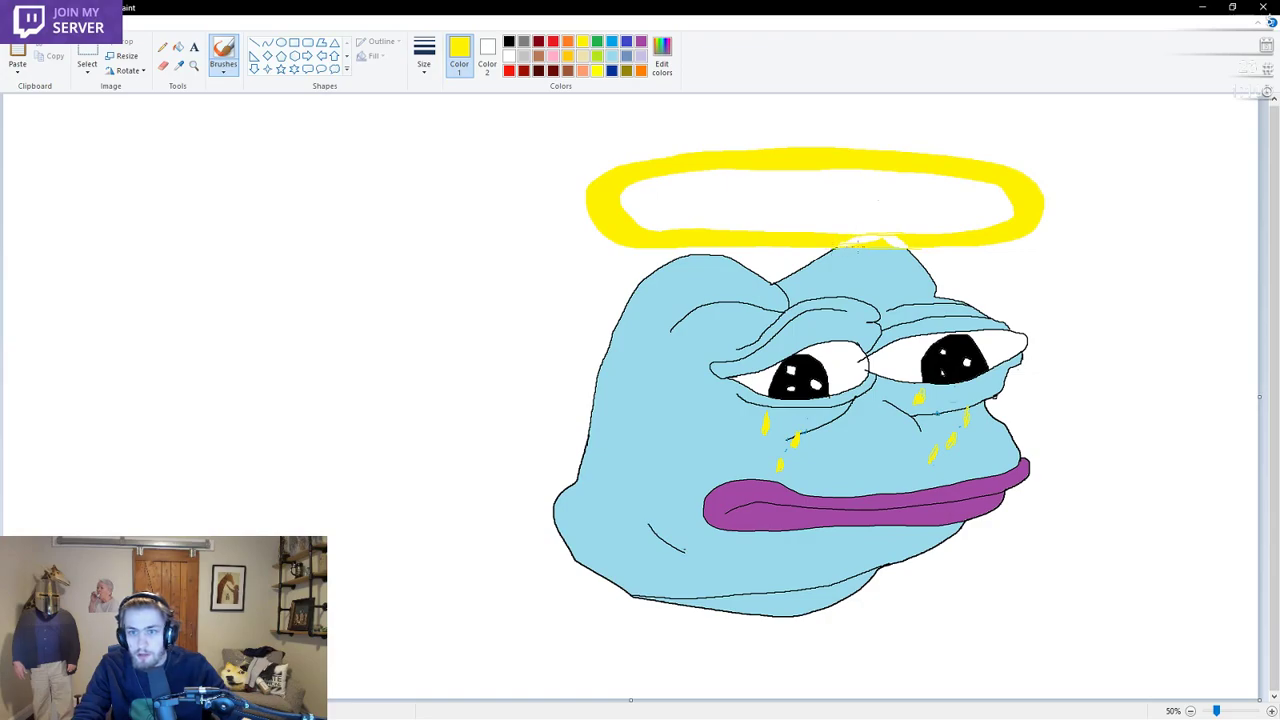
click(178, 47)
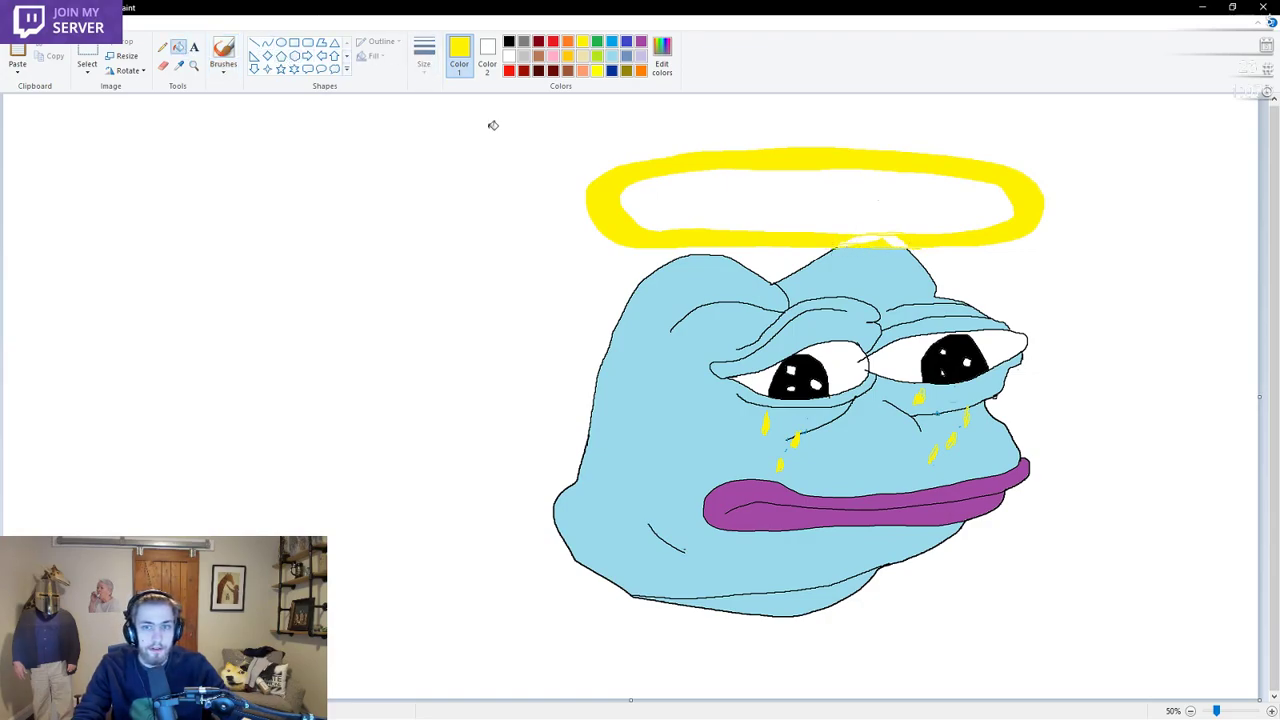
click(864, 238)
key(ctrl+z)
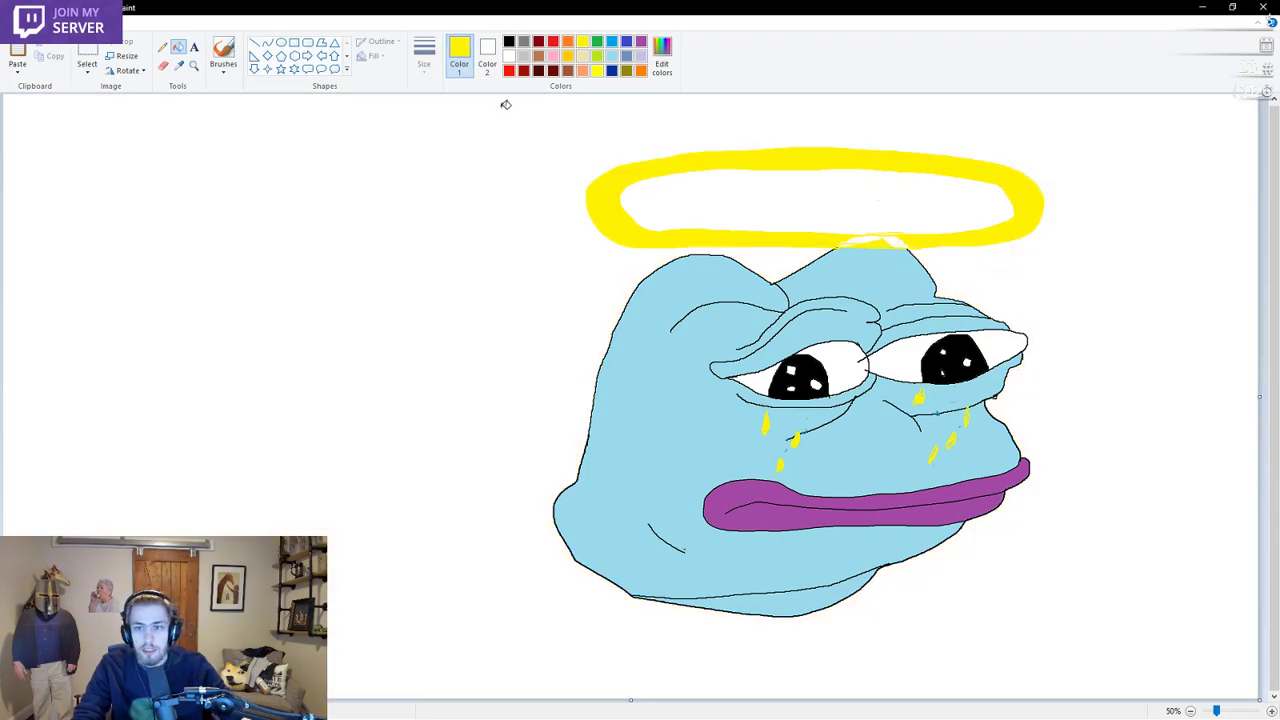
Paint over the white gaps in the halo's lower edge with the thickest yellow brush
click(223, 52)
click(424, 55)
click(455, 172)
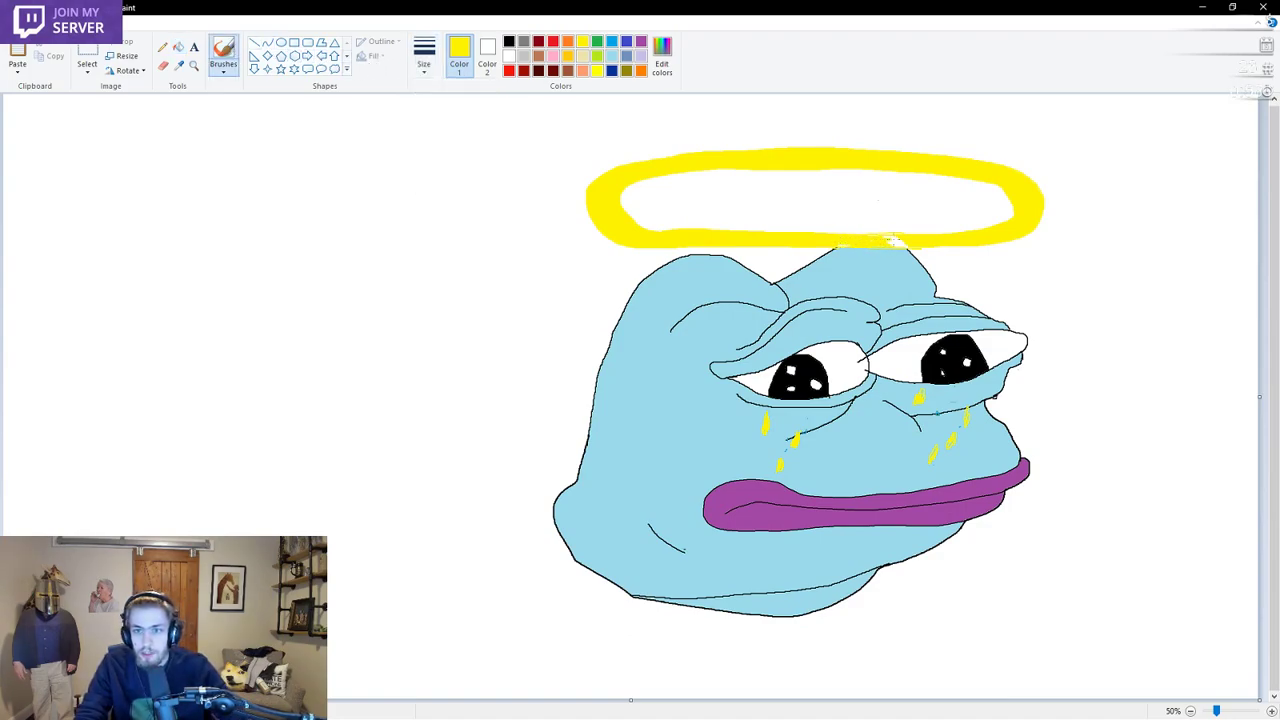
drag(888, 240, 906, 247)
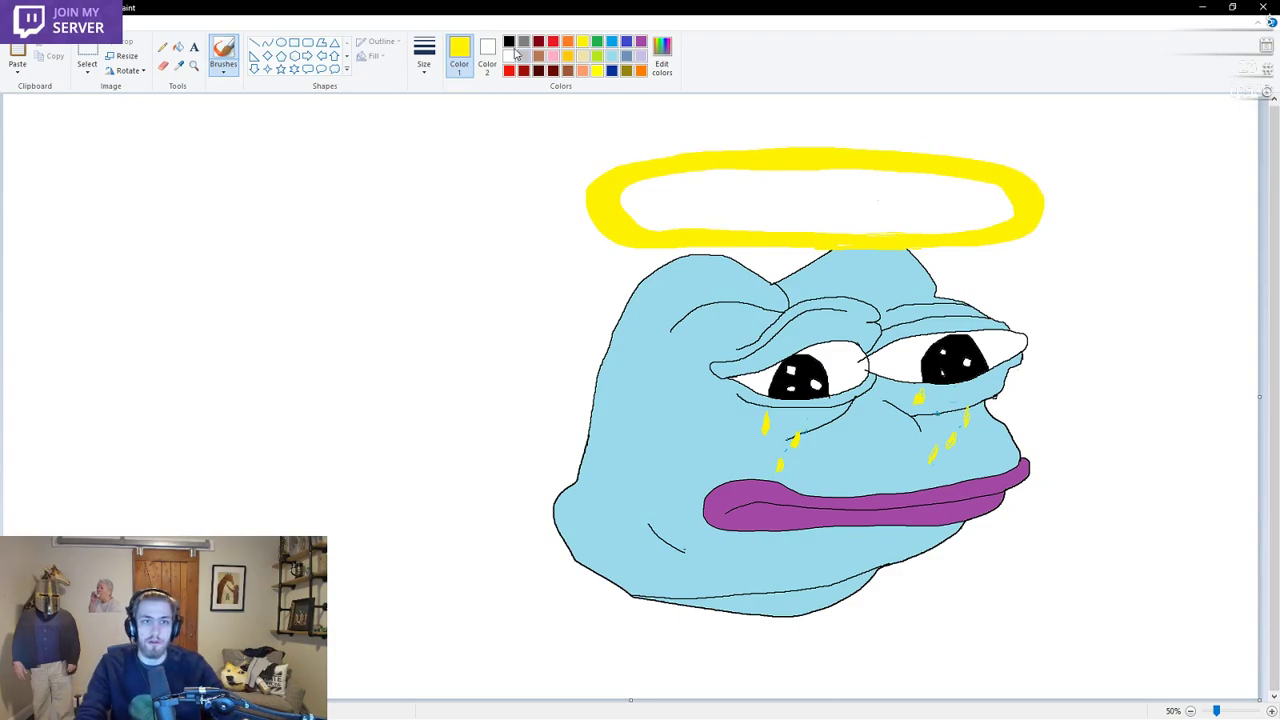
Erase the yellow tears below both eyes
click(163, 66)
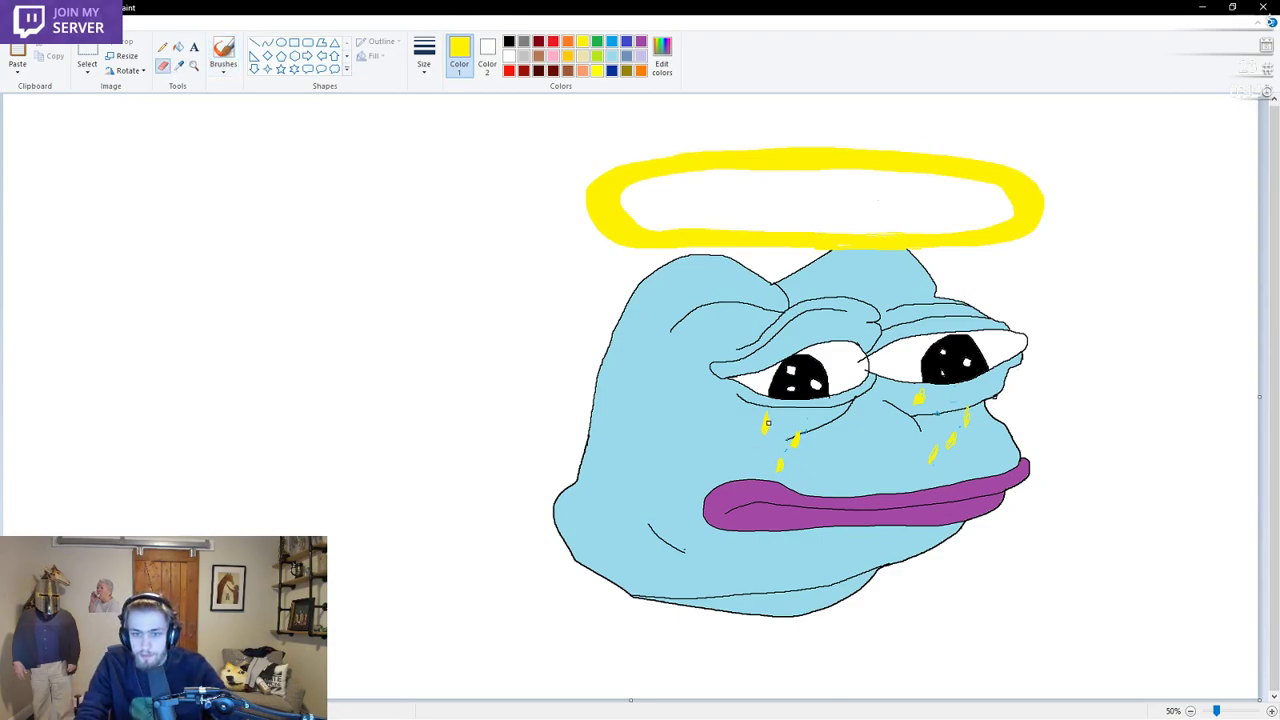
drag(766, 424, 769, 430)
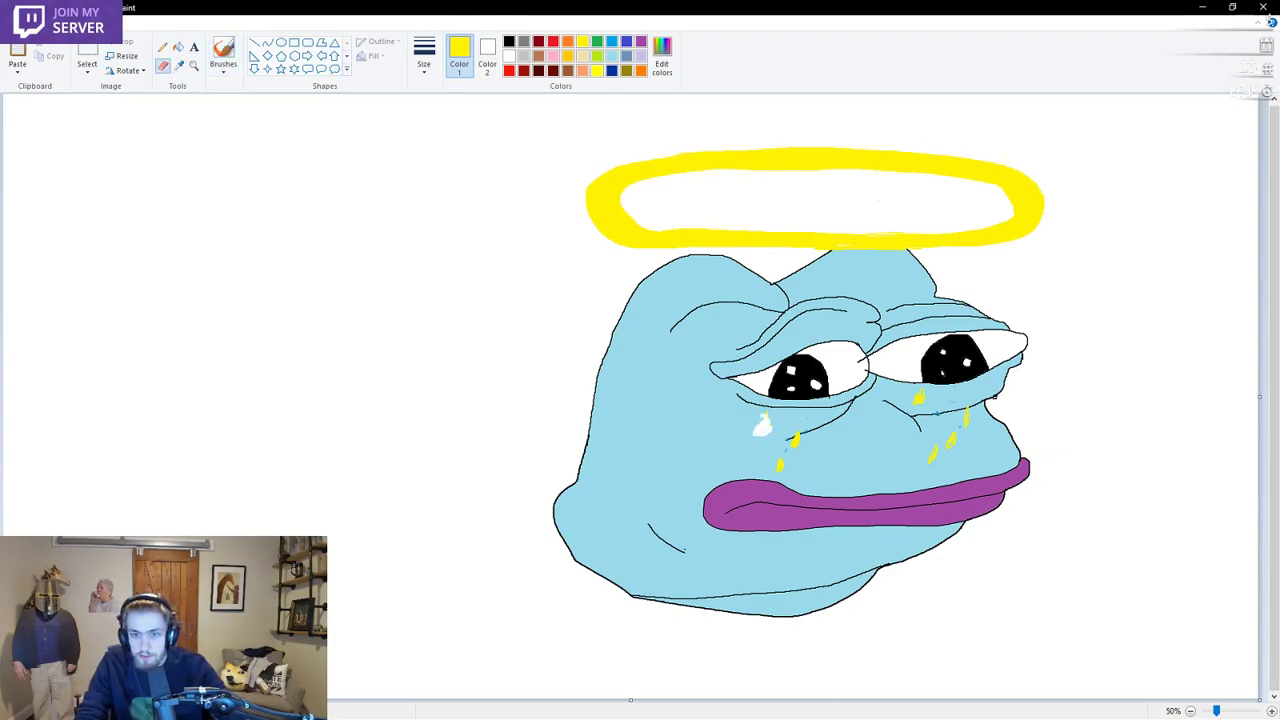
drag(795, 442, 771, 465)
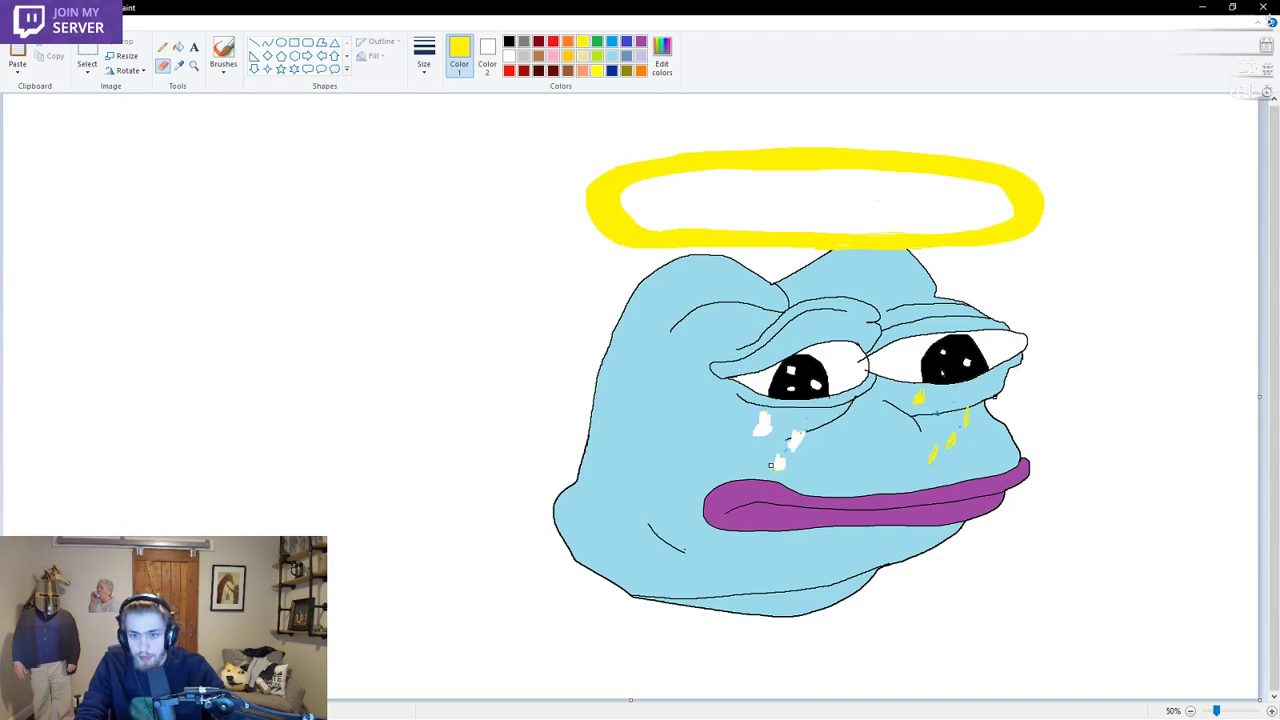
mouse_move(931, 455)
mouse_down()
mouse_move(967, 412)
mouse_move(965, 435)
mouse_move(947, 446)
mouse_move(963, 401)
mouse_move(910, 400)
mouse_up()
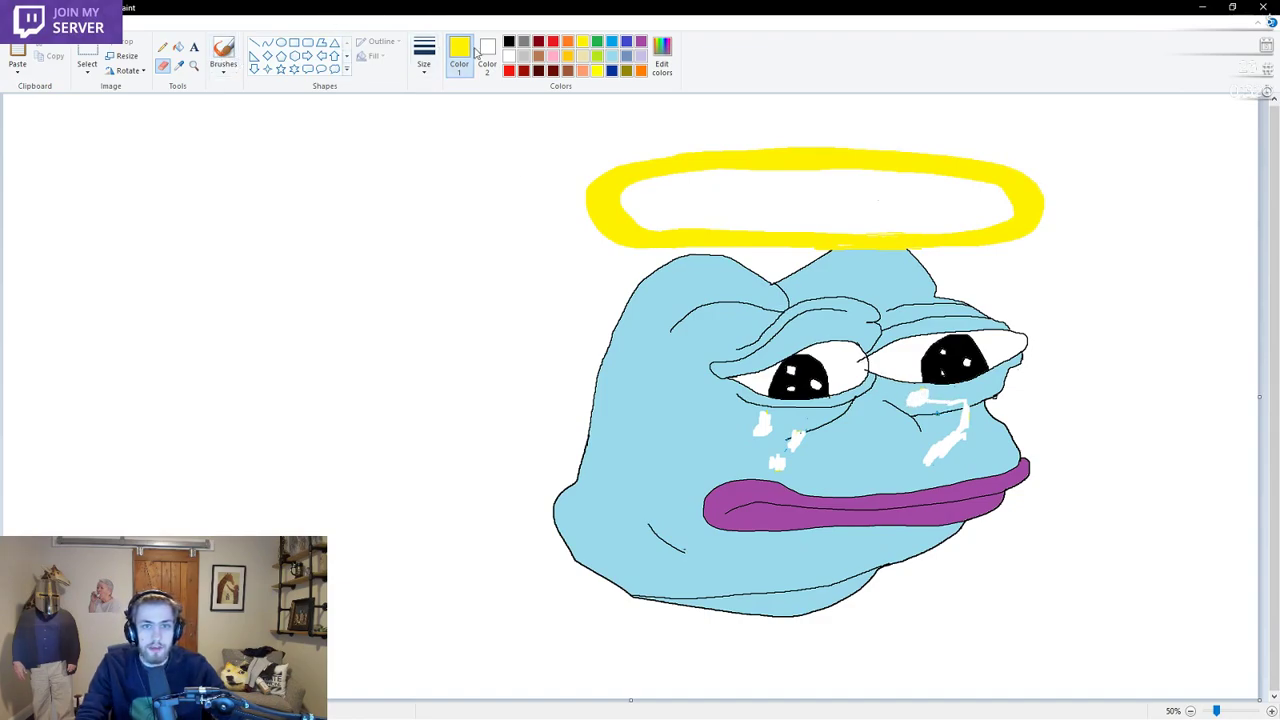
Fill the white erased patches below both eyes with the light blue face colour
click(613, 57)
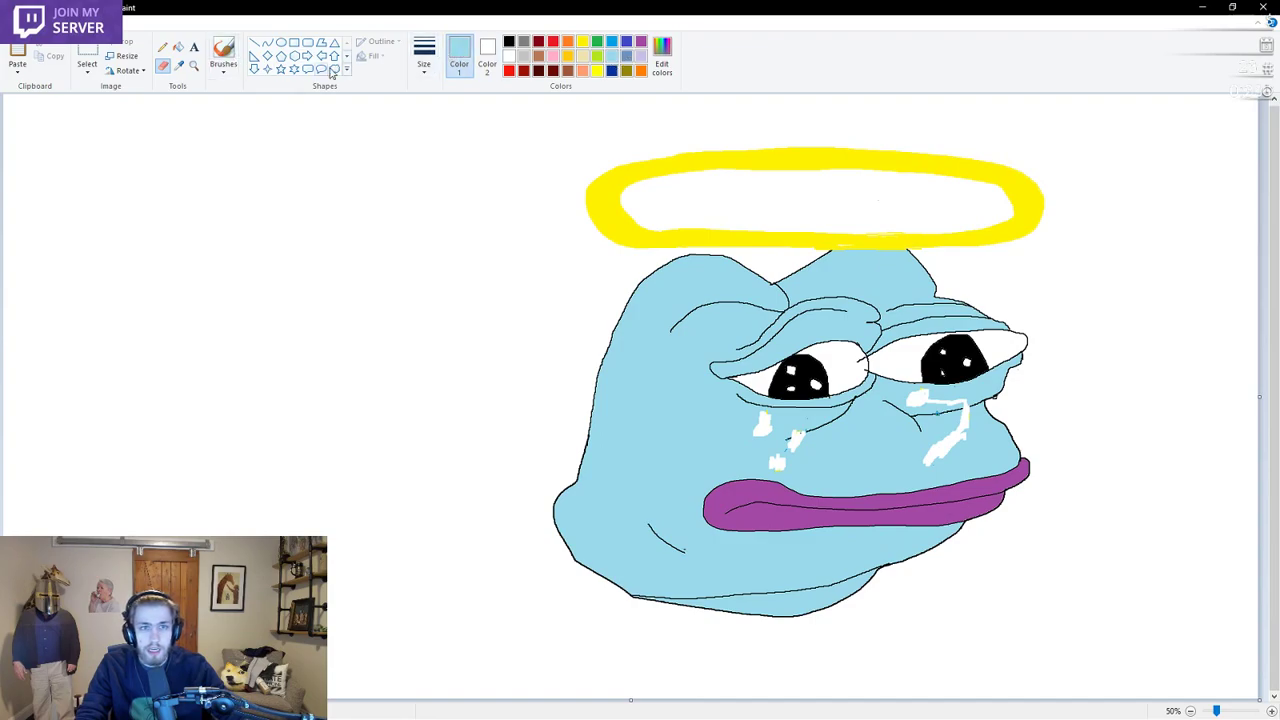
click(178, 47)
click(762, 424)
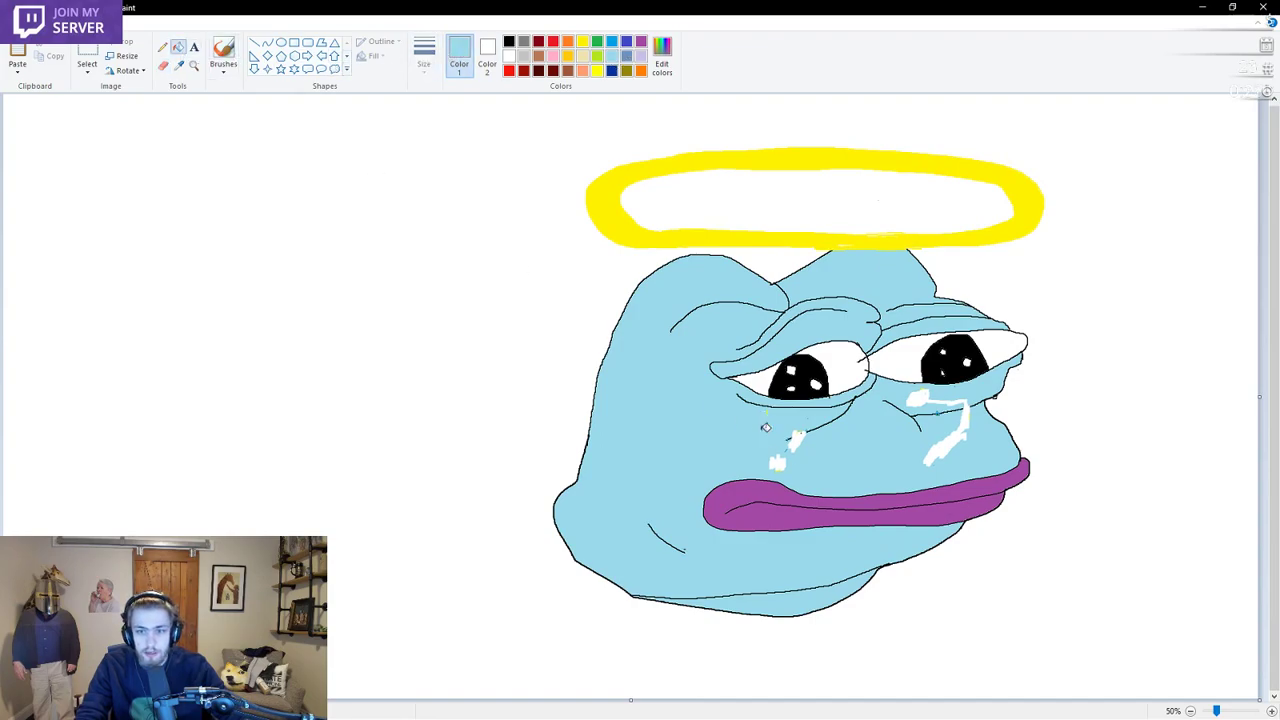
click(798, 440)
click(777, 462)
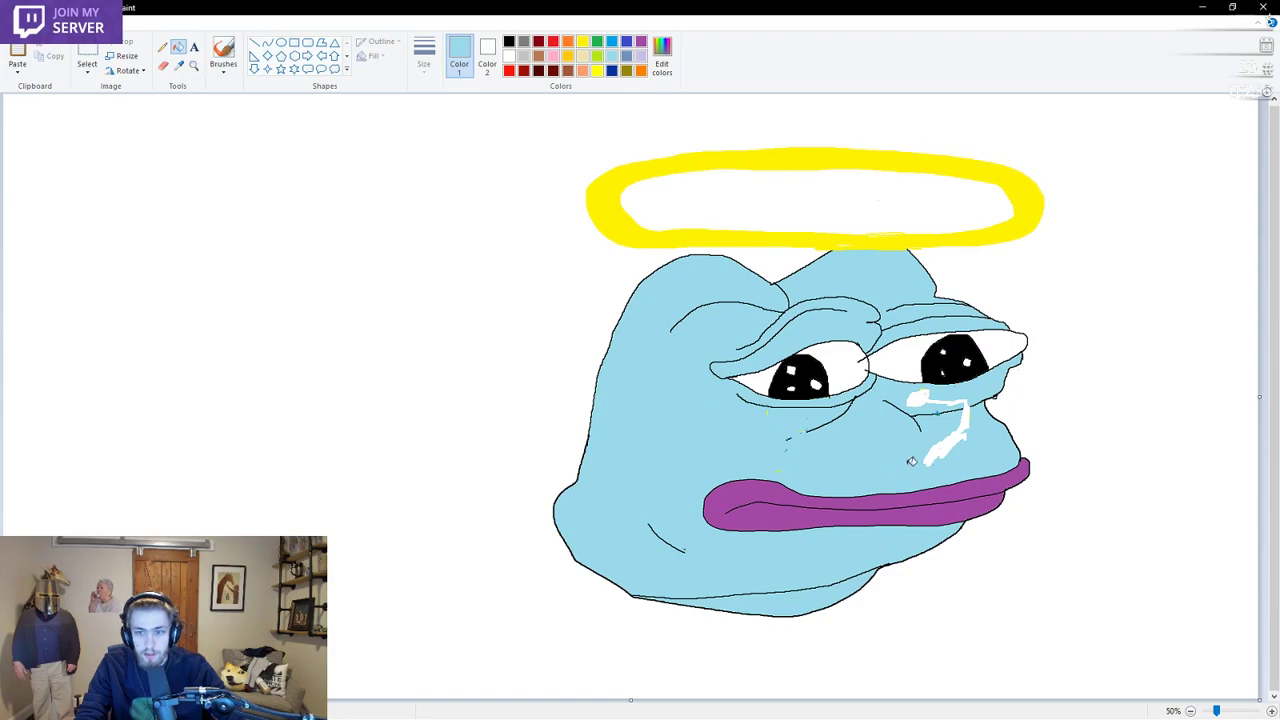
click(930, 404)
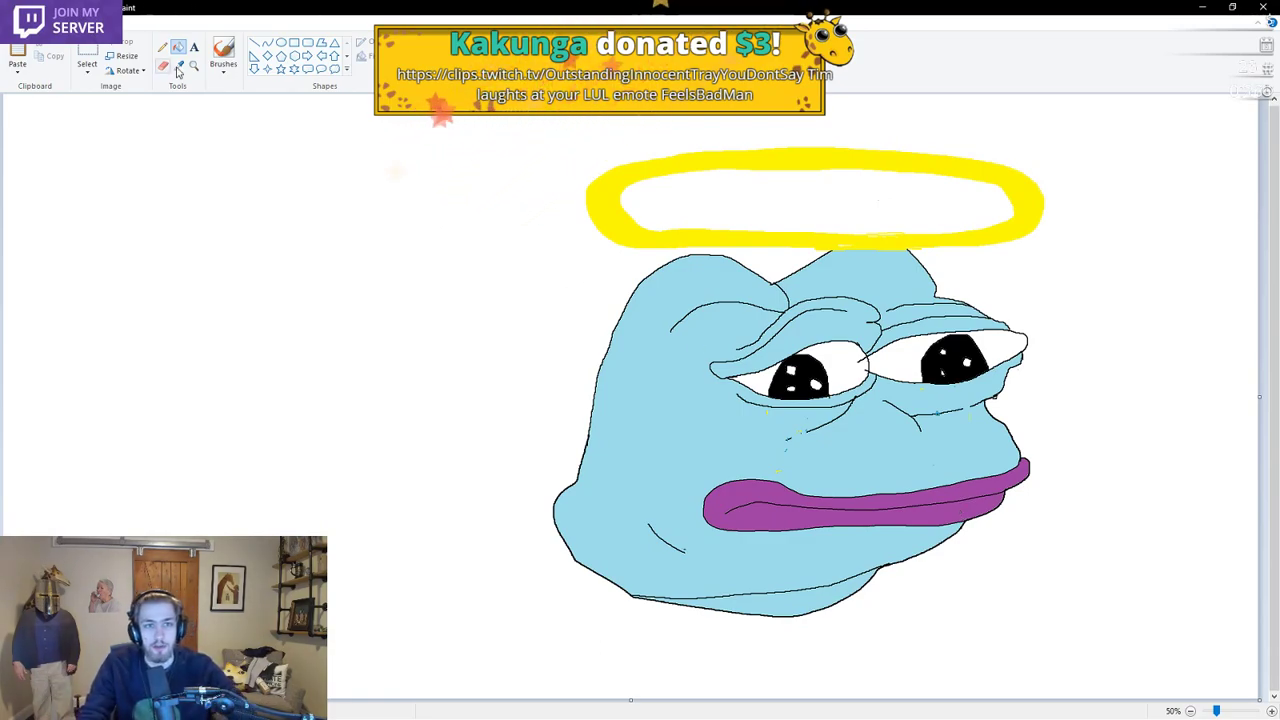
Retrace the cheek crease in black, undo the thick stroke and set a thinner brush size
click(222, 48)
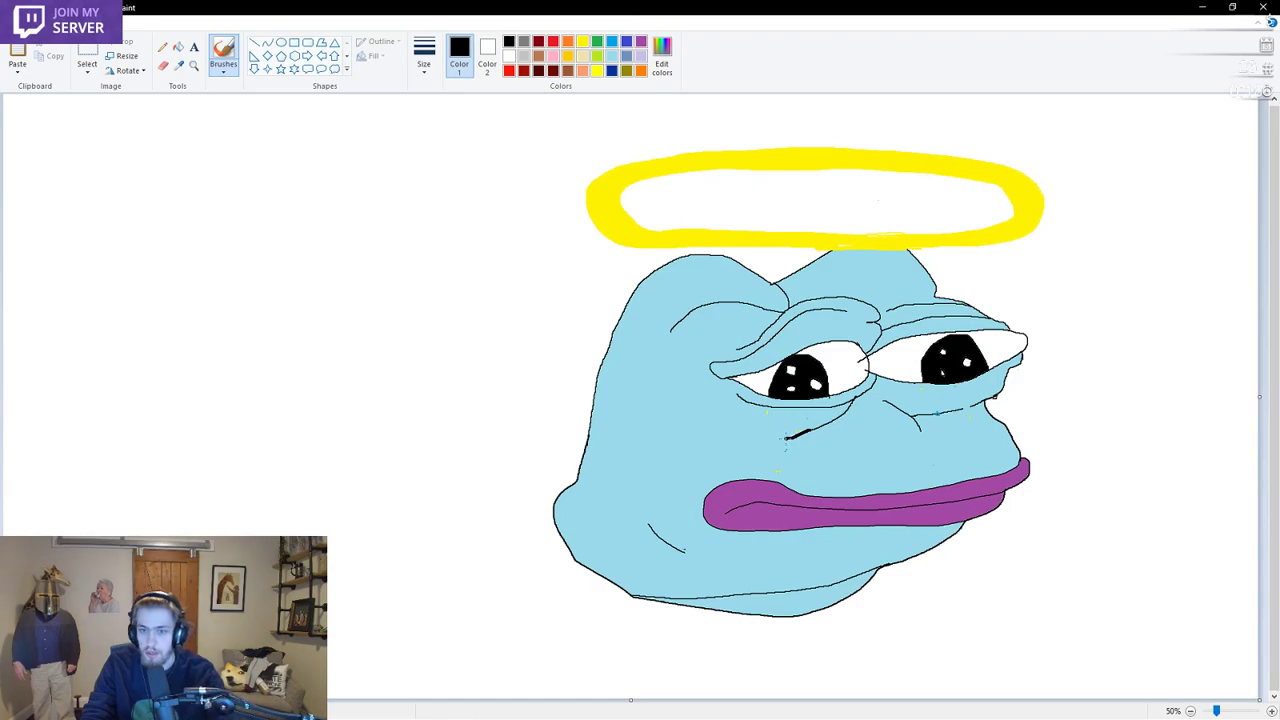
click(424, 55)
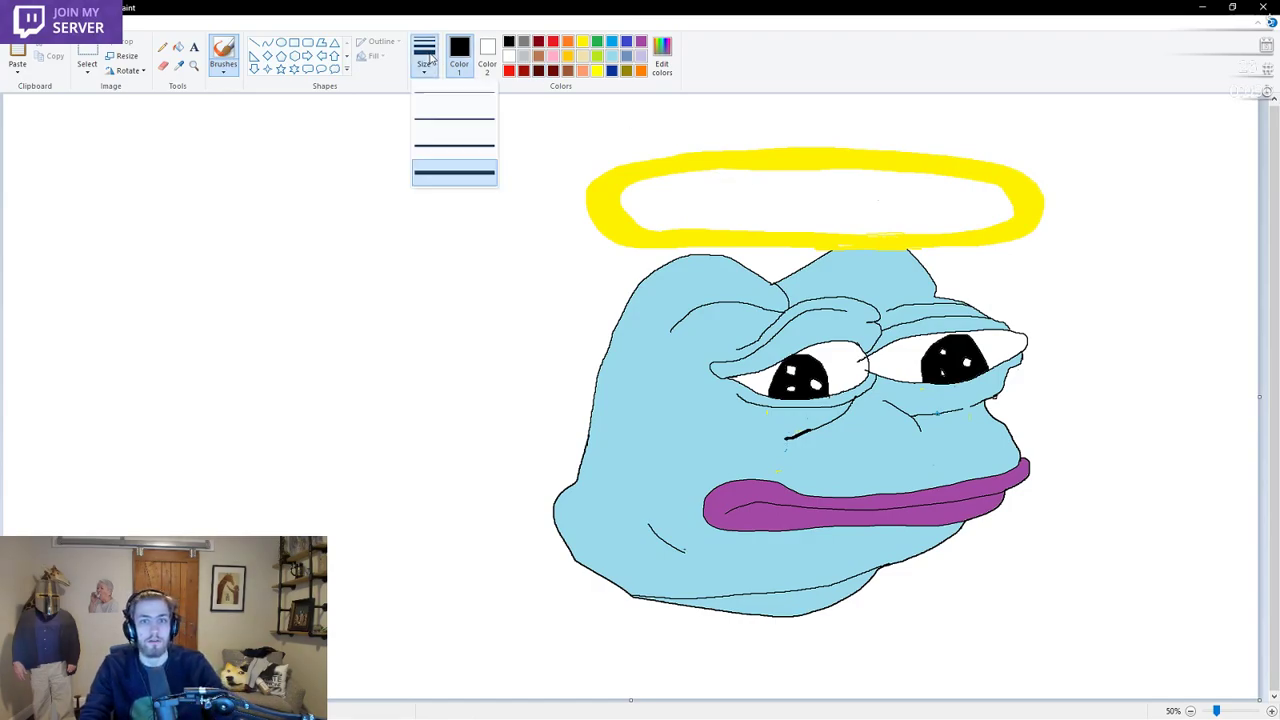
click(458, 128)
key(ctrl+z)
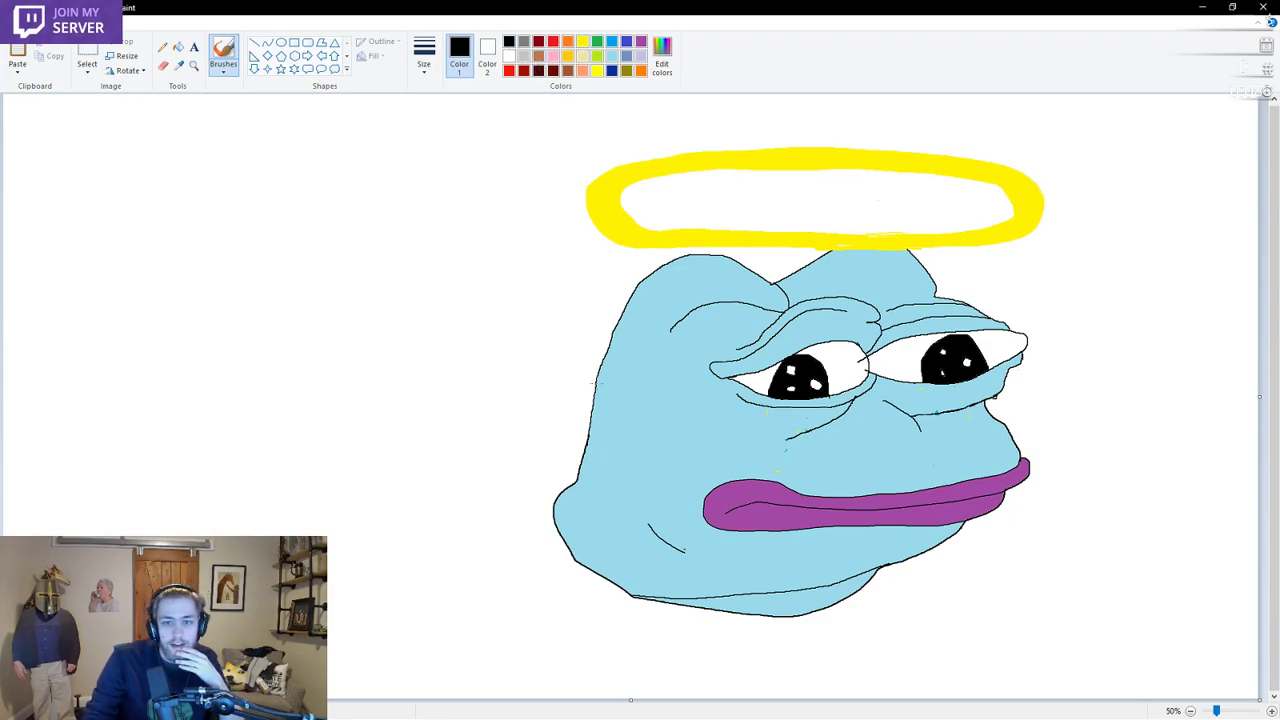
Try drawing tall pointed wings in thin black outline on both sides of the head, and undo both
mouse_move(592, 382)
mouse_down()
mouse_move(560, 295)
mouse_move(483, 175)
mouse_move(515, 302)
mouse_move(514, 393)
mouse_move(487, 565)
mouse_move(441, 700)
mouse_move(507, 663)
mouse_move(602, 577)
mouse_up()
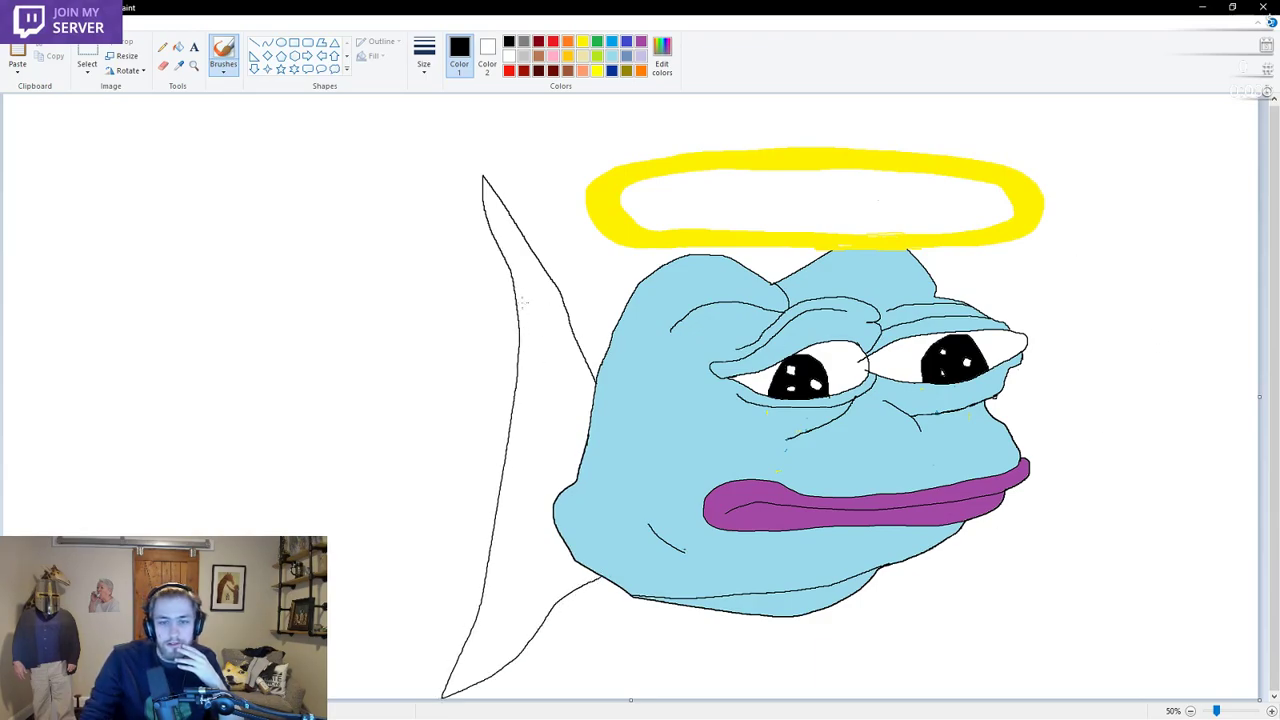
mouse_move(977, 304)
mouse_down()
mouse_move(1027, 247)
mouse_move(1058, 149)
mouse_move(1077, 220)
mouse_move(1072, 348)
mouse_move(1117, 665)
mouse_move(1070, 625)
mouse_move(998, 512)
mouse_up()
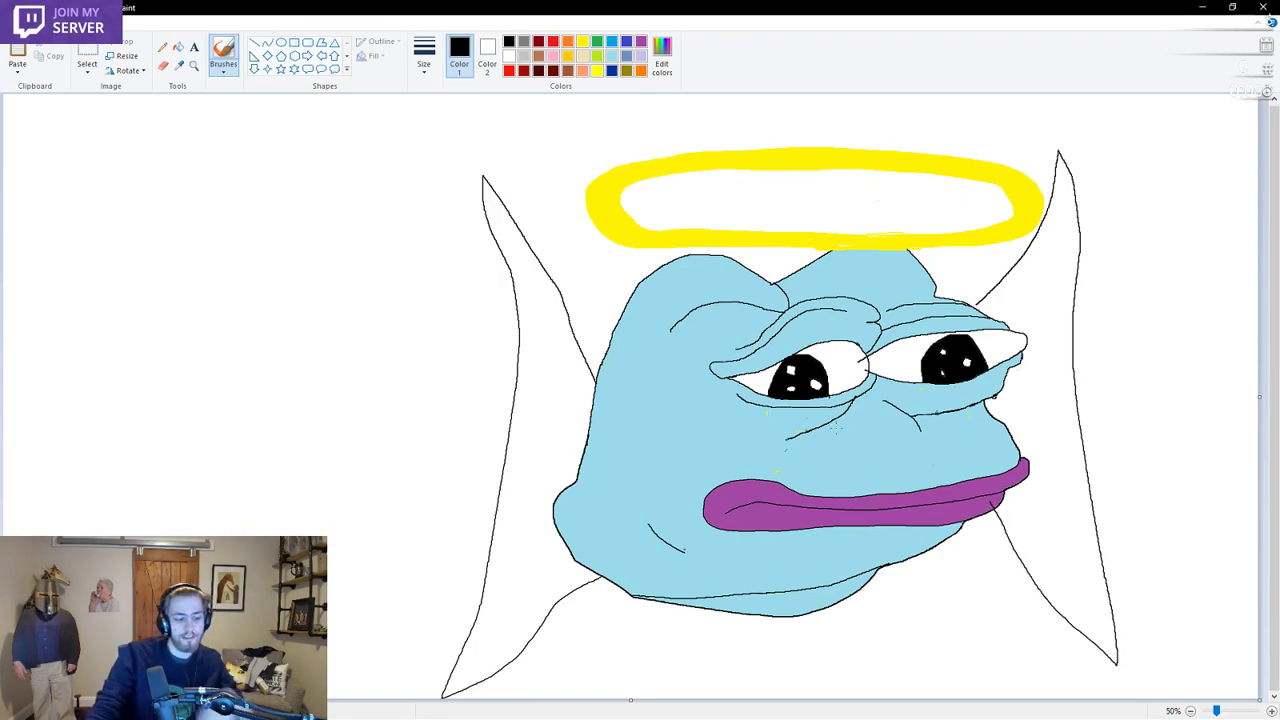
key(ctrl+z)
key(ctrl+z)
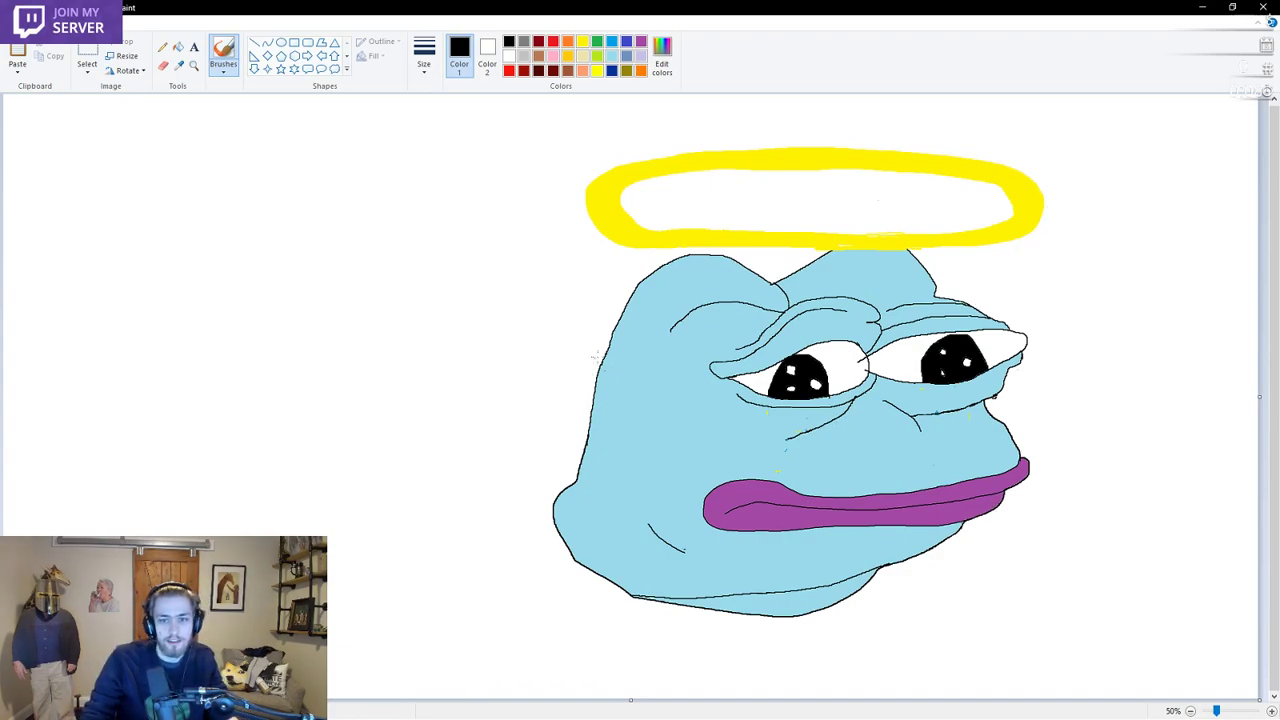
Try drawing a pointed, downswept wing with feather lines in thin black outline at the back of the frog's head, and undo it
mouse_move(600, 355)
mouse_down()
mouse_move(574, 302)
mouse_move(516, 394)
mouse_move(428, 465)
mouse_up()
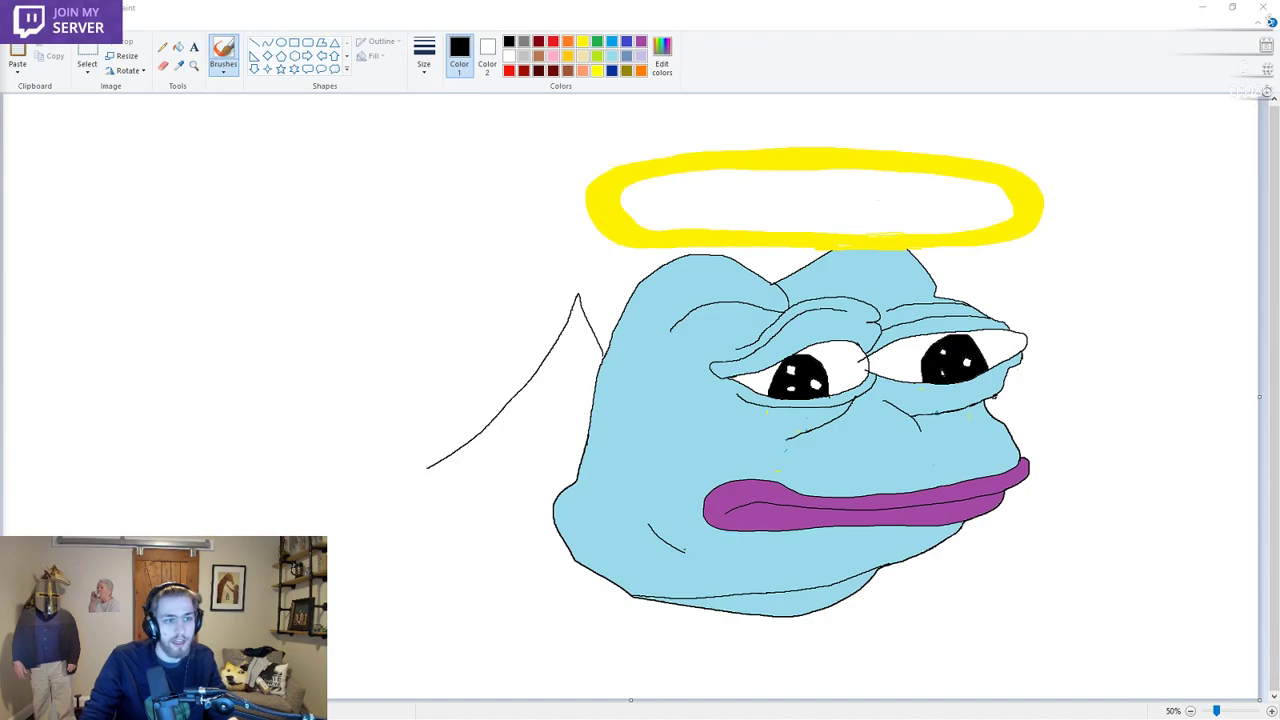
click(428, 466)
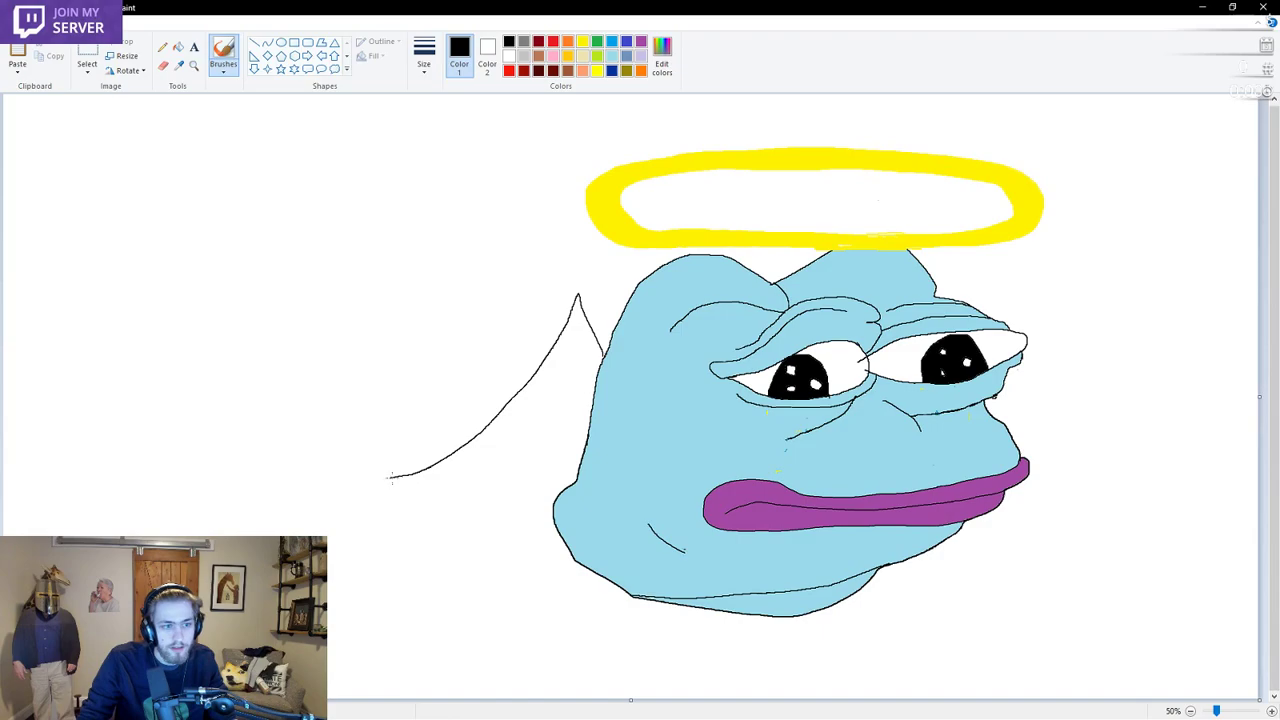
drag(392, 477, 428, 477)
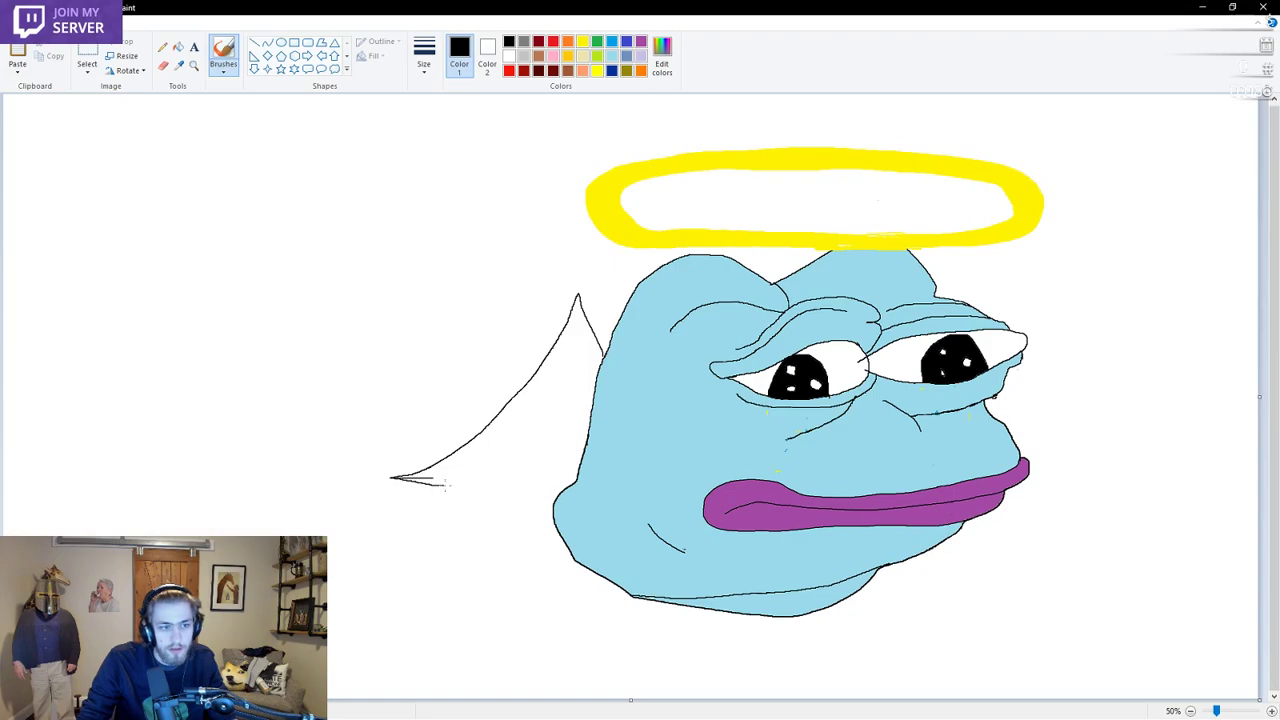
drag(445, 484, 586, 460)
drag(434, 476, 483, 463)
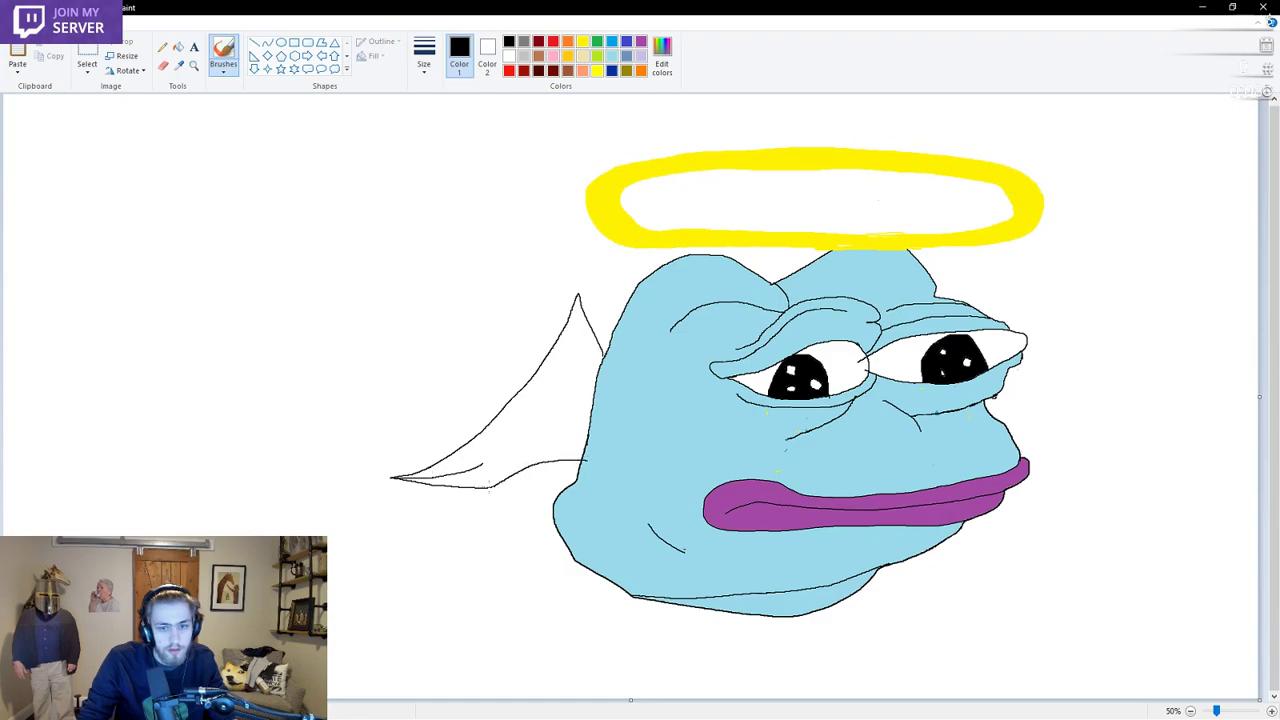
key(ctrl+z)
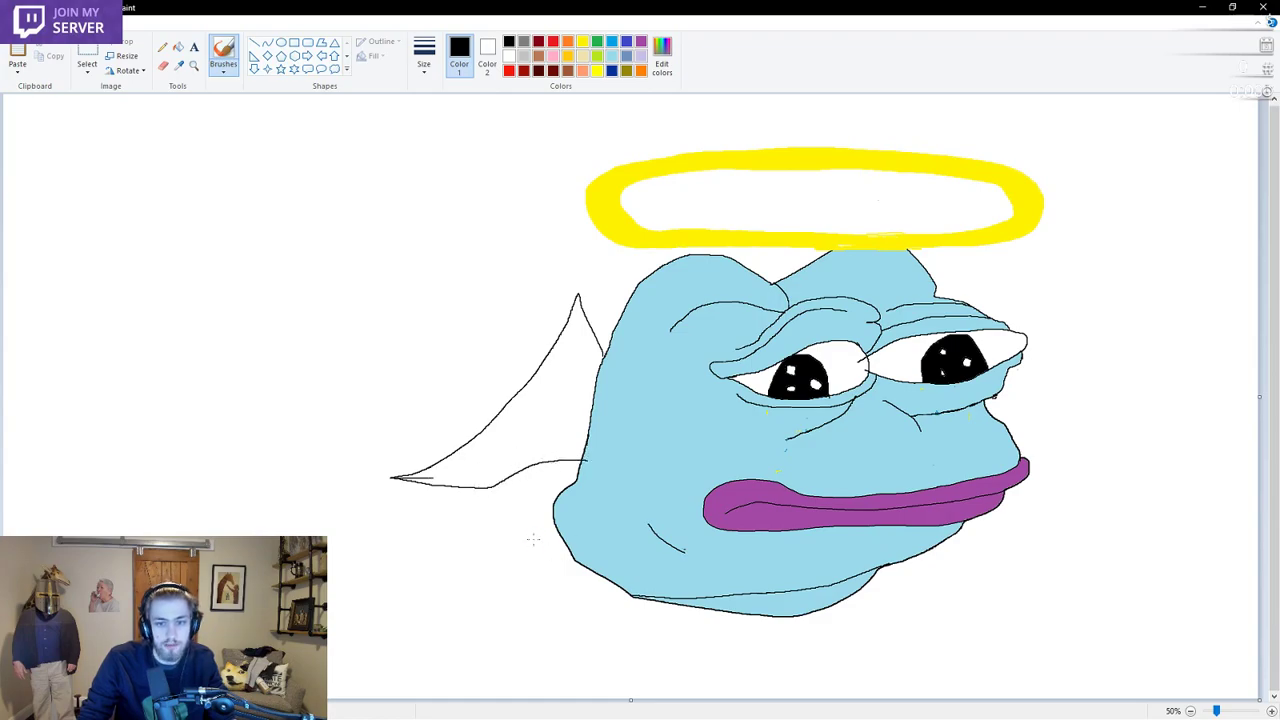
key(ctrl+z)
key(ctrl+z)
key(ctrl+z)
Try a longer, taller wing with short feather lines along its lower edge at the back of the head, and undo it
mouse_move(600, 362)
mouse_down()
mouse_move(579, 256)
mouse_move(530, 351)
mouse_move(482, 395)
mouse_move(390, 432)
mouse_move(276, 448)
mouse_move(335, 479)
mouse_move(397, 487)
mouse_move(496, 487)
mouse_move(584, 450)
mouse_up()
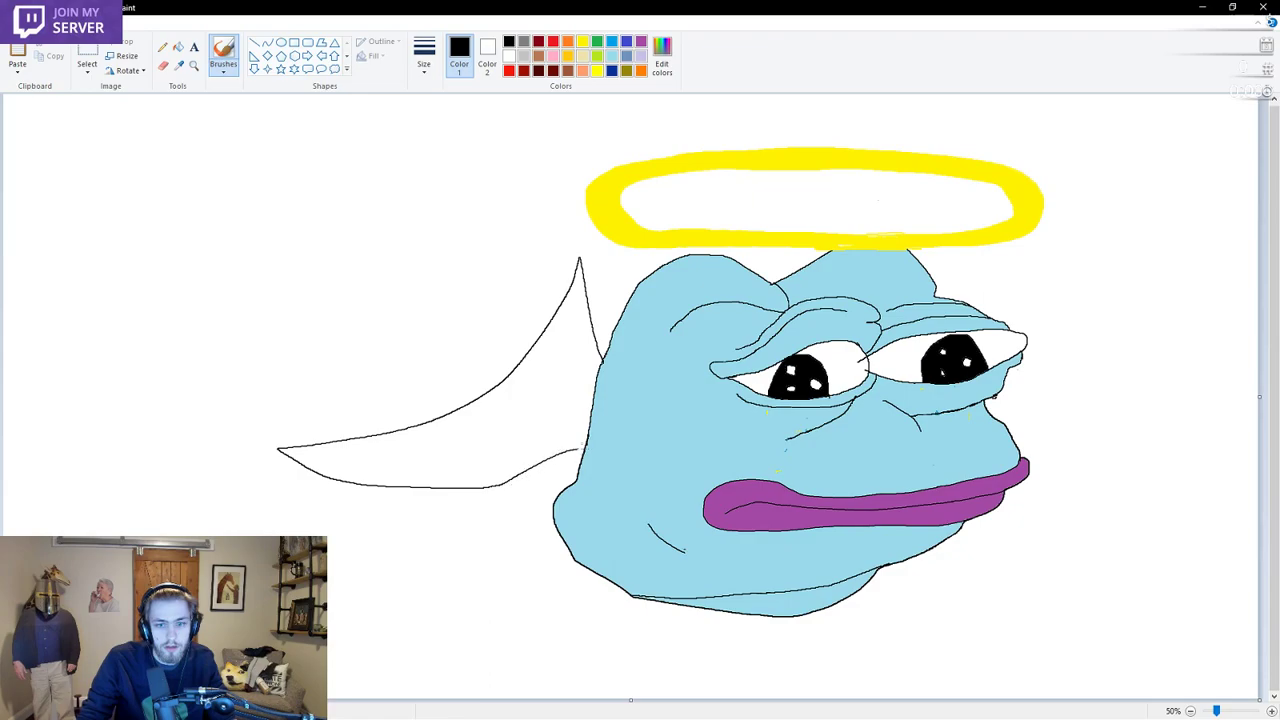
drag(322, 471, 477, 466)
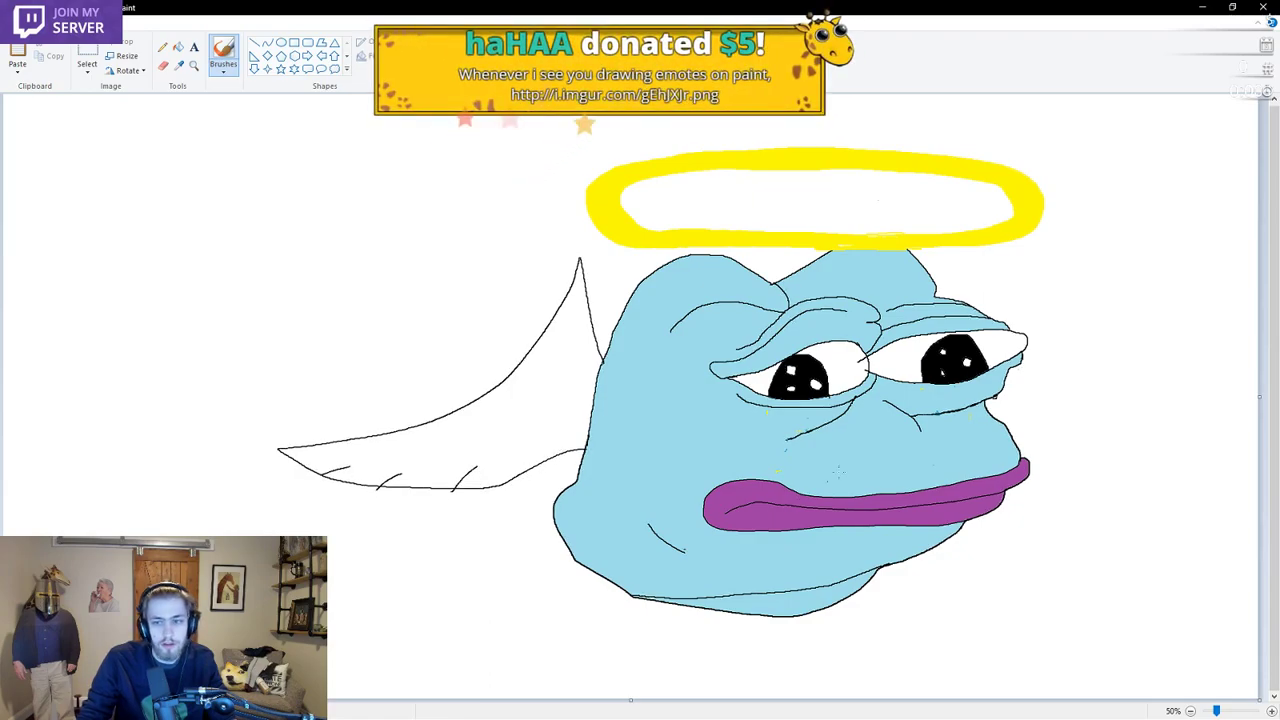
key(ctrl+z)
key(ctrl+z)
key(ctrl+z)
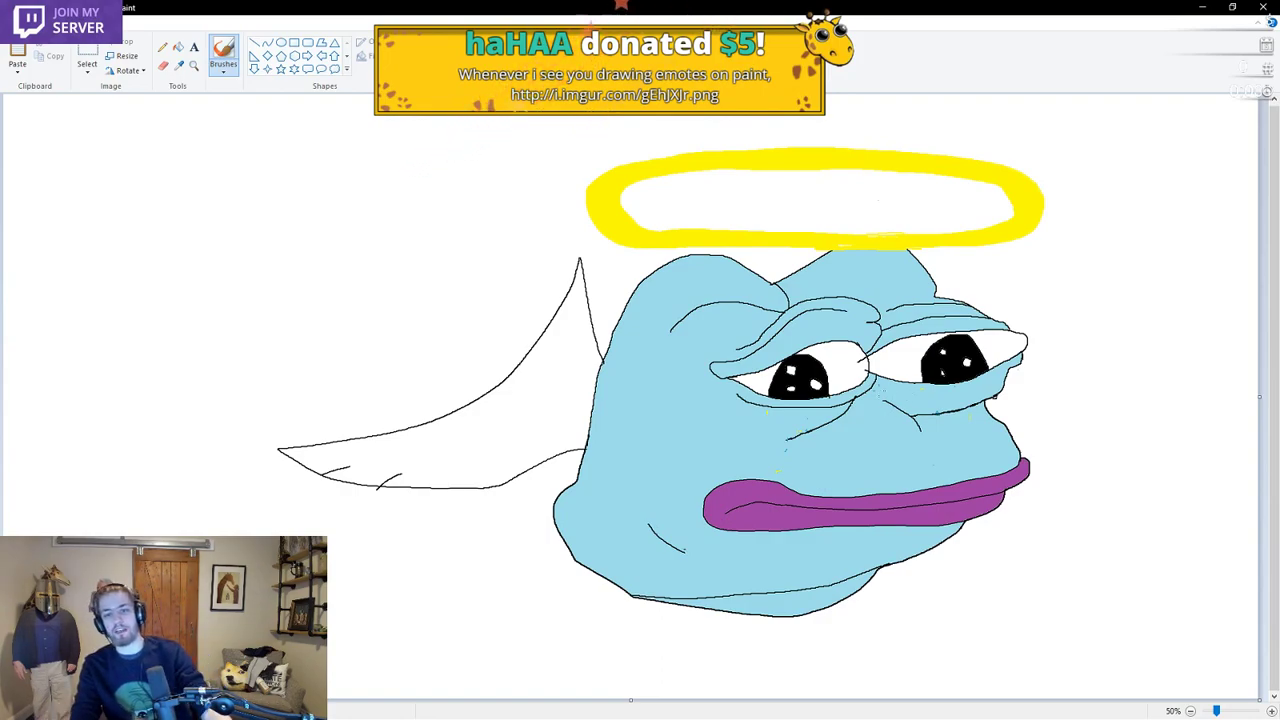
key(ctrl+z)
key(ctrl+z)
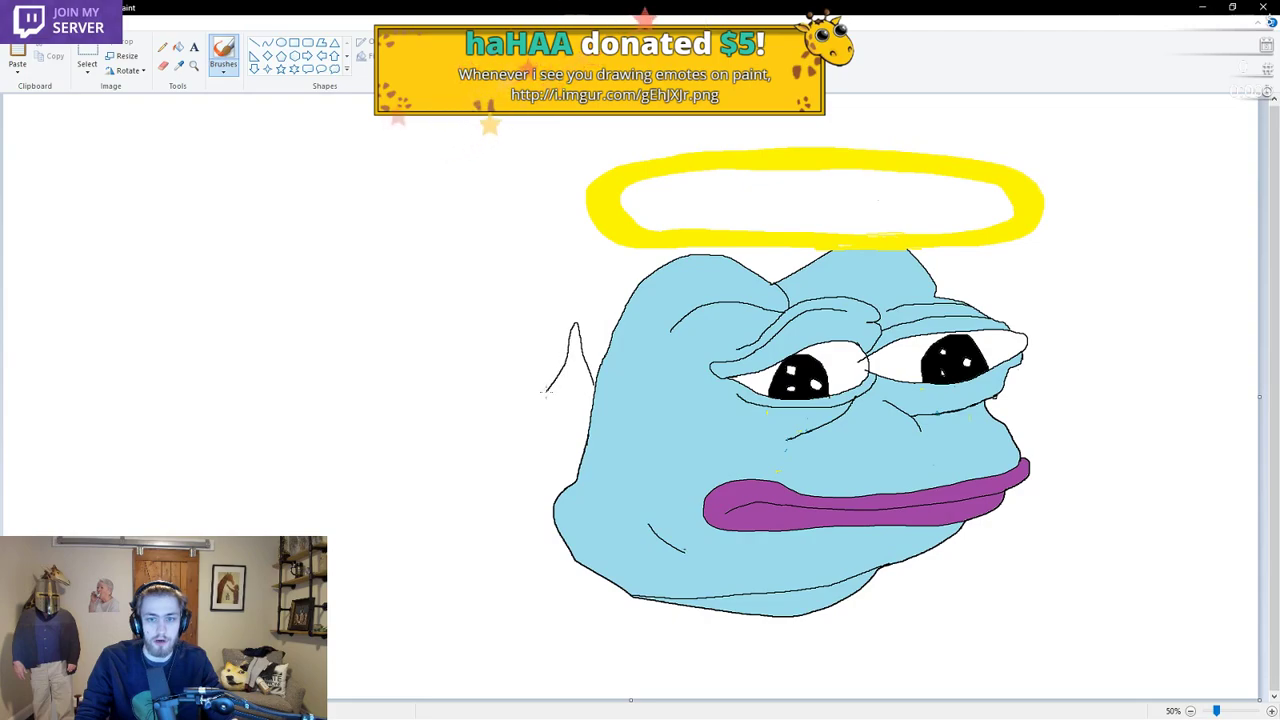
Draw a small, narrow pointed wing on each side of the head in thin black outline, with short feather lines near the tips
mouse_move(576, 324)
mouse_down()
mouse_move(505, 420)
mouse_move(391, 449)
mouse_move(506, 442)
mouse_move(590, 413)
mouse_up()
drag(428, 452, 522, 430)
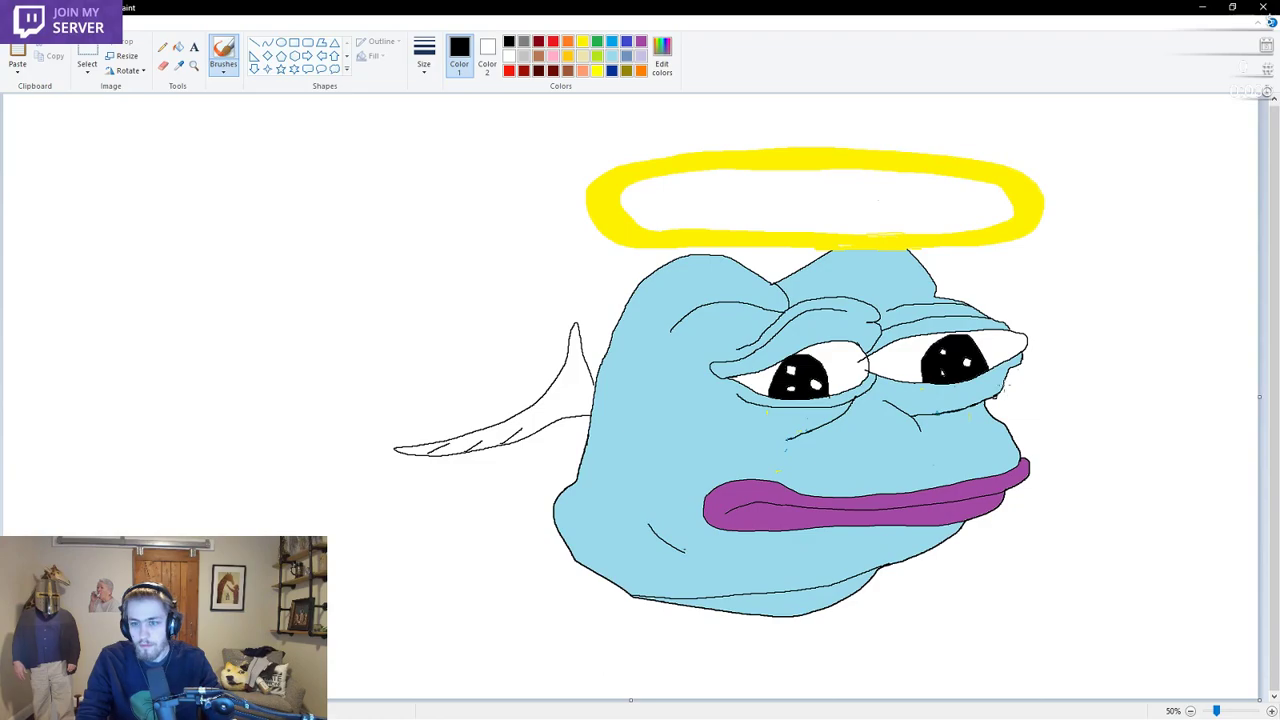
mouse_move(1004, 382)
mouse_down()
mouse_move(1052, 354)
mouse_move(1076, 314)
mouse_move(1142, 380)
mouse_move(1255, 414)
mouse_move(1188, 419)
mouse_move(1104, 396)
mouse_move(1032, 396)
mouse_move(992, 413)
mouse_up()
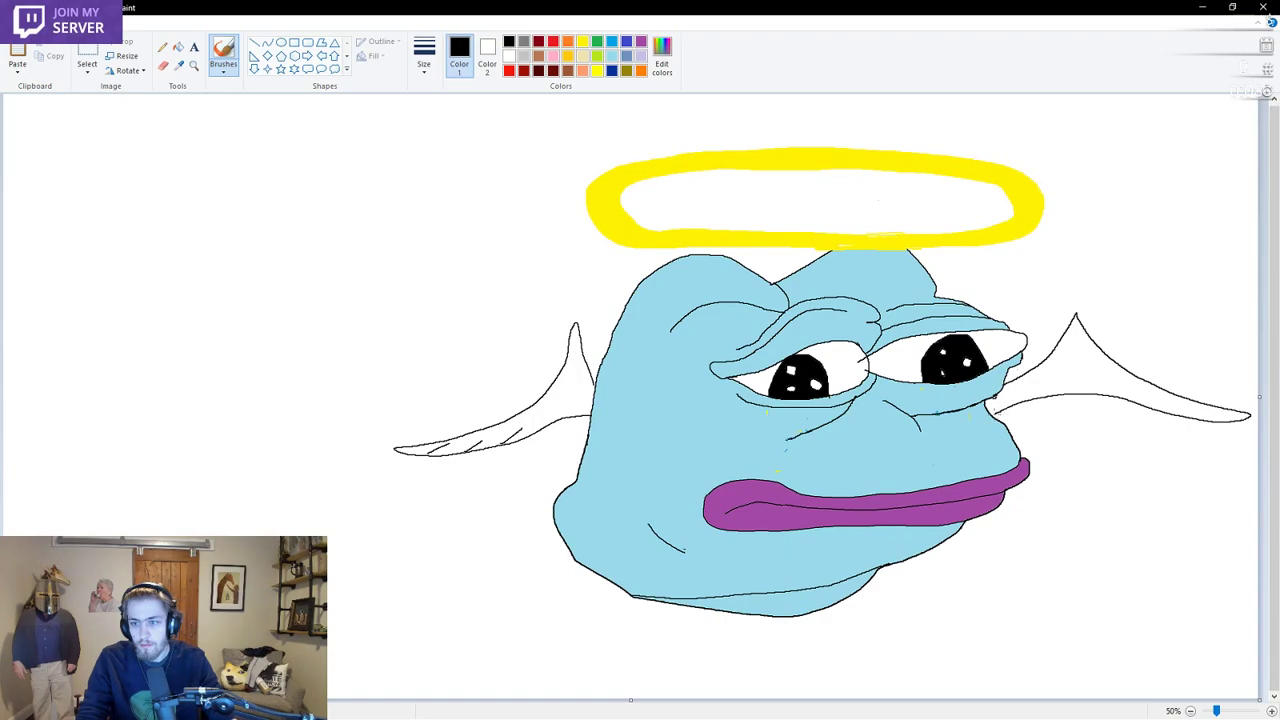
drag(1200, 412, 1218, 422)
drag(1182, 400, 1208, 420)
drag(1118, 384, 1138, 404)
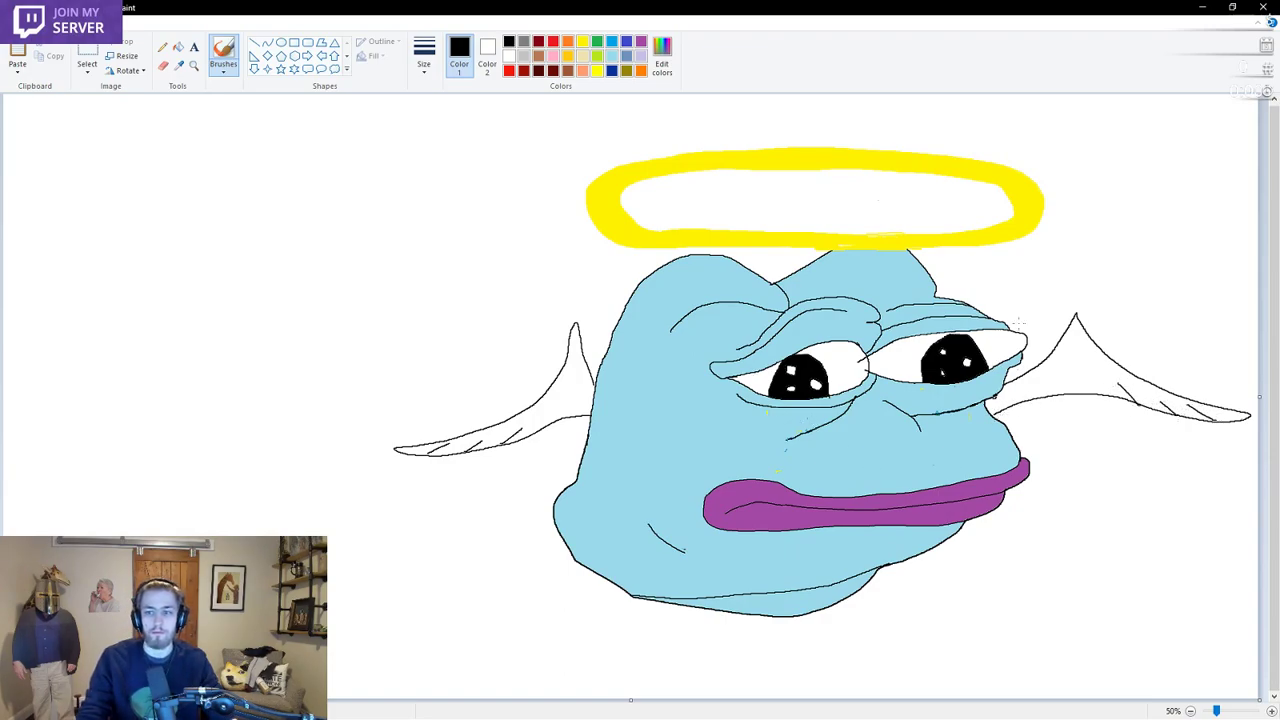
mouse_move(1088, 334)
mouse_down()
mouse_move(1102, 350)
mouse_move(1058, 334)
mouse_up()
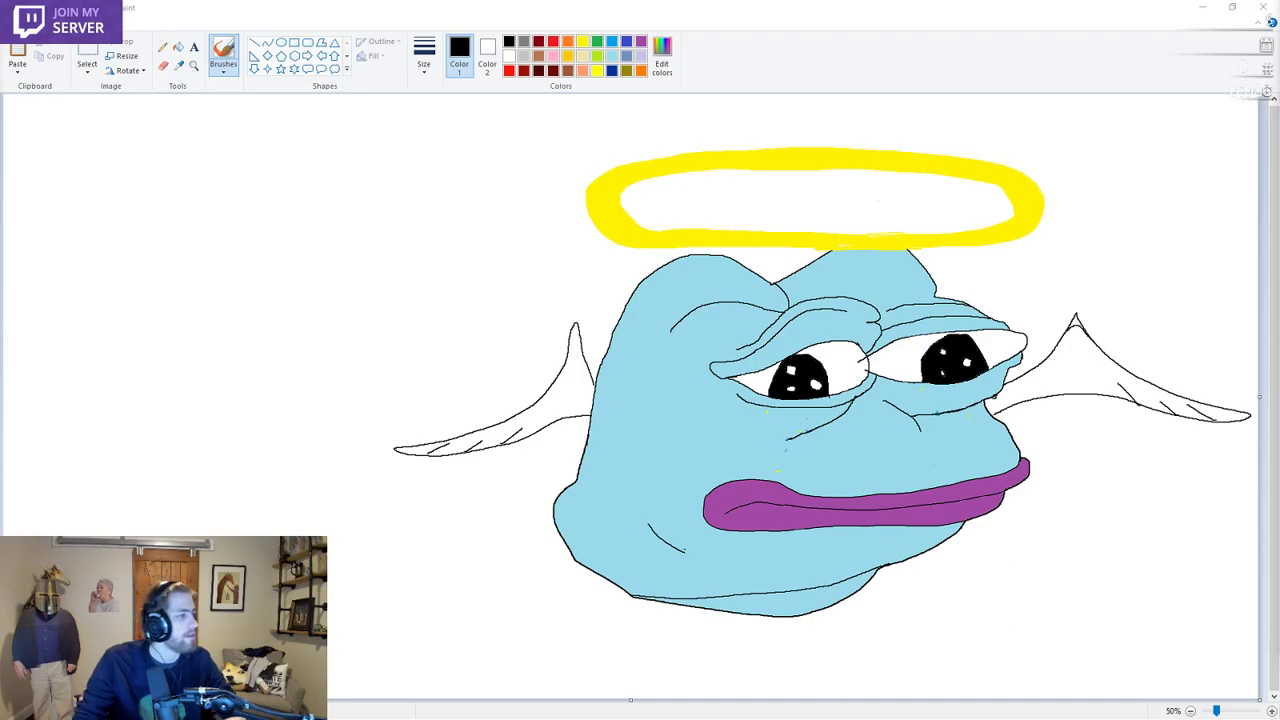
Switch to the browser to view the linked imgur drawing, and return to Paint
key(alt+Tab)
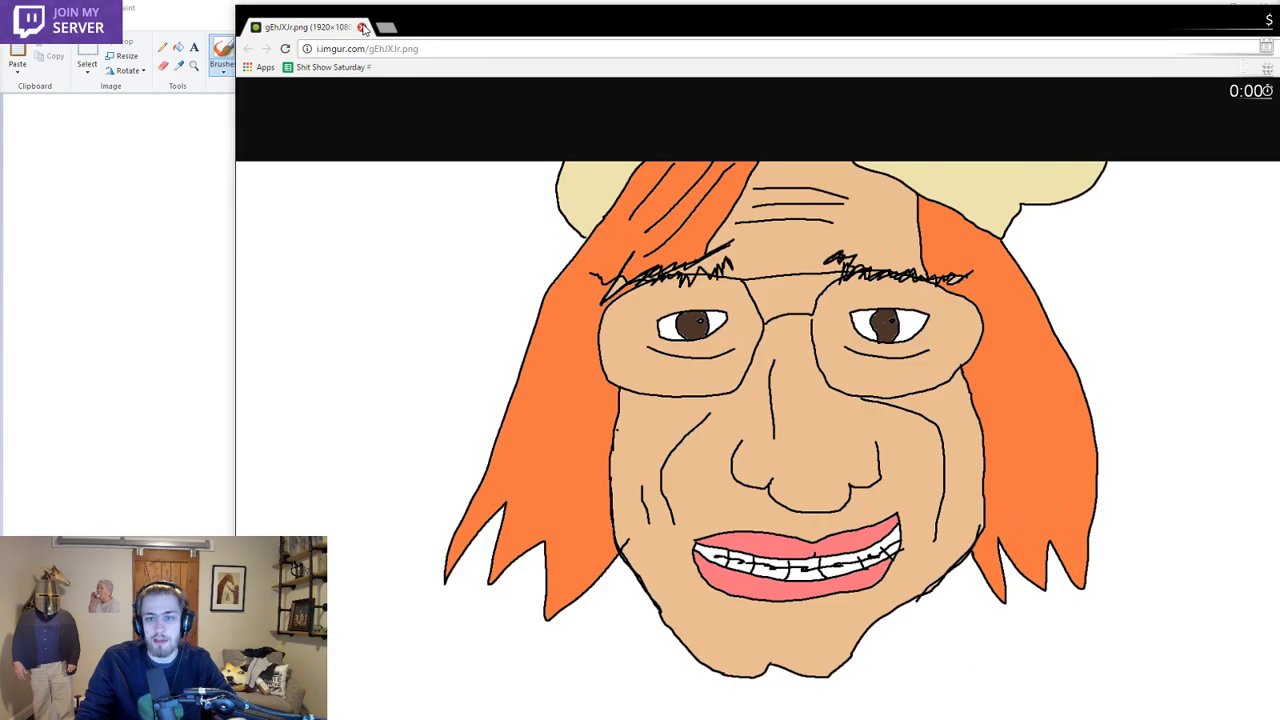
key(alt+Tab)
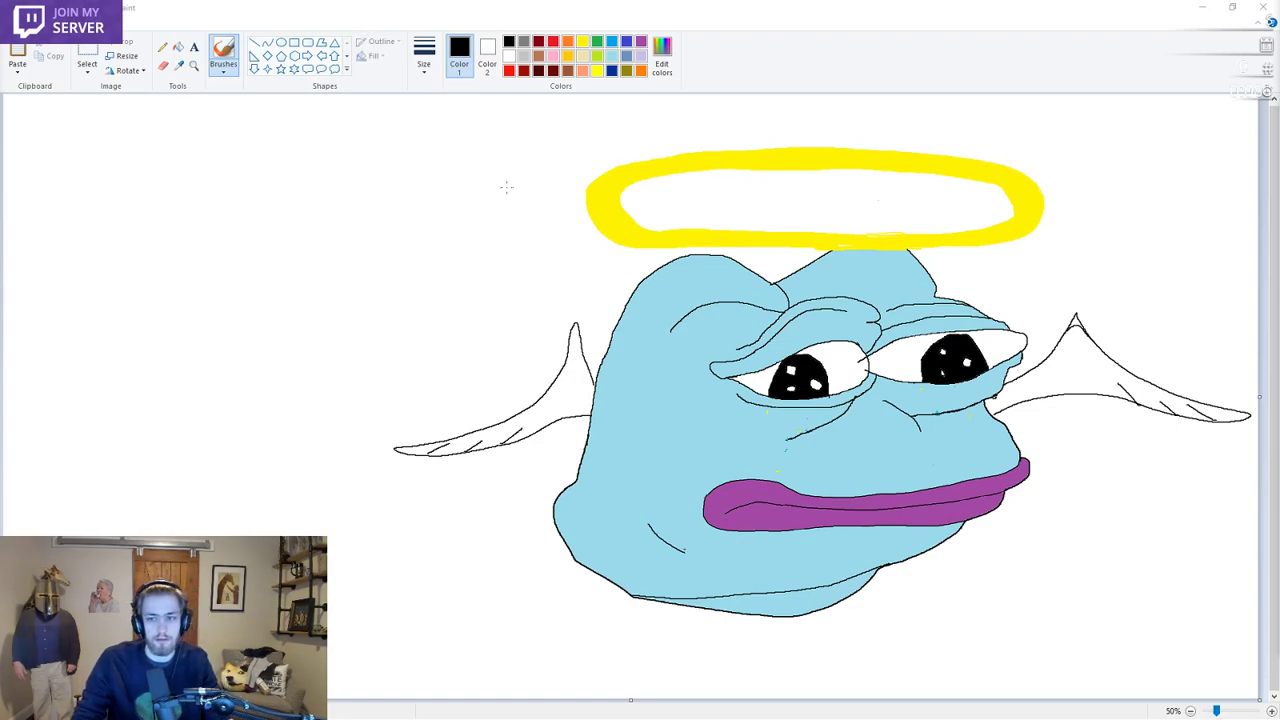
Undo both small wings and their feather lines
click(441, 213)
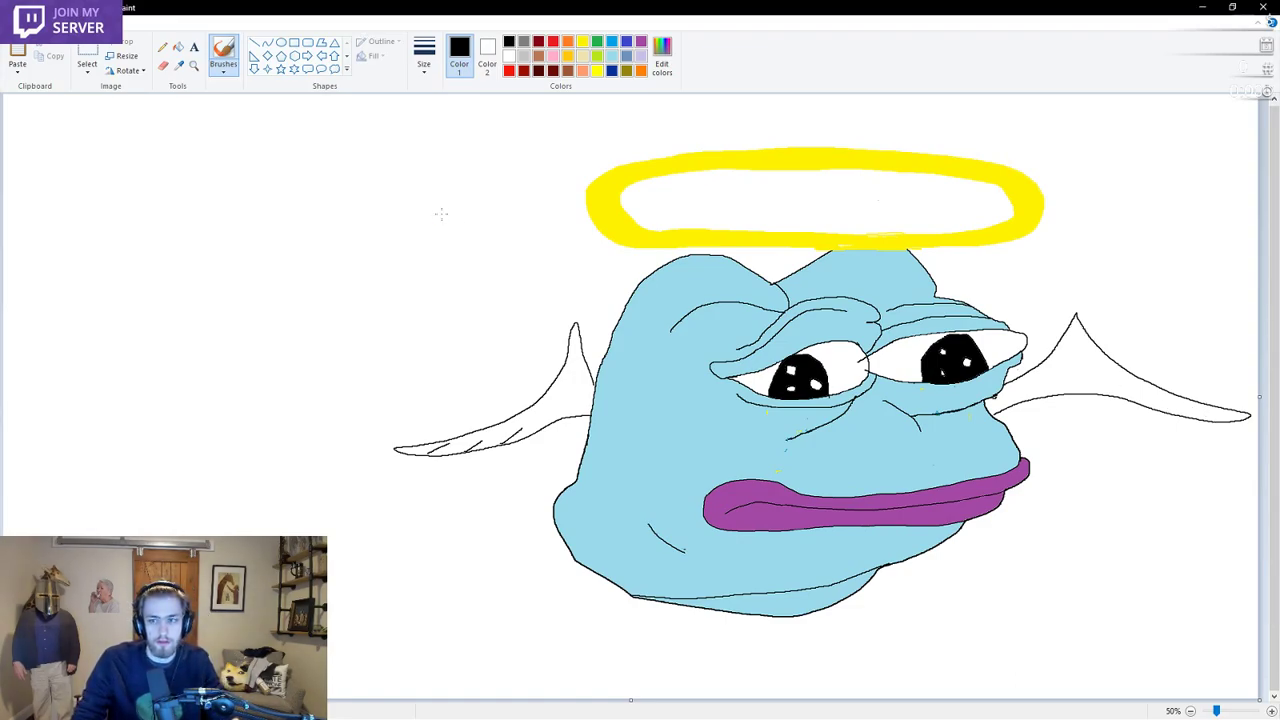
key(ctrl+z)
key(ctrl+z)
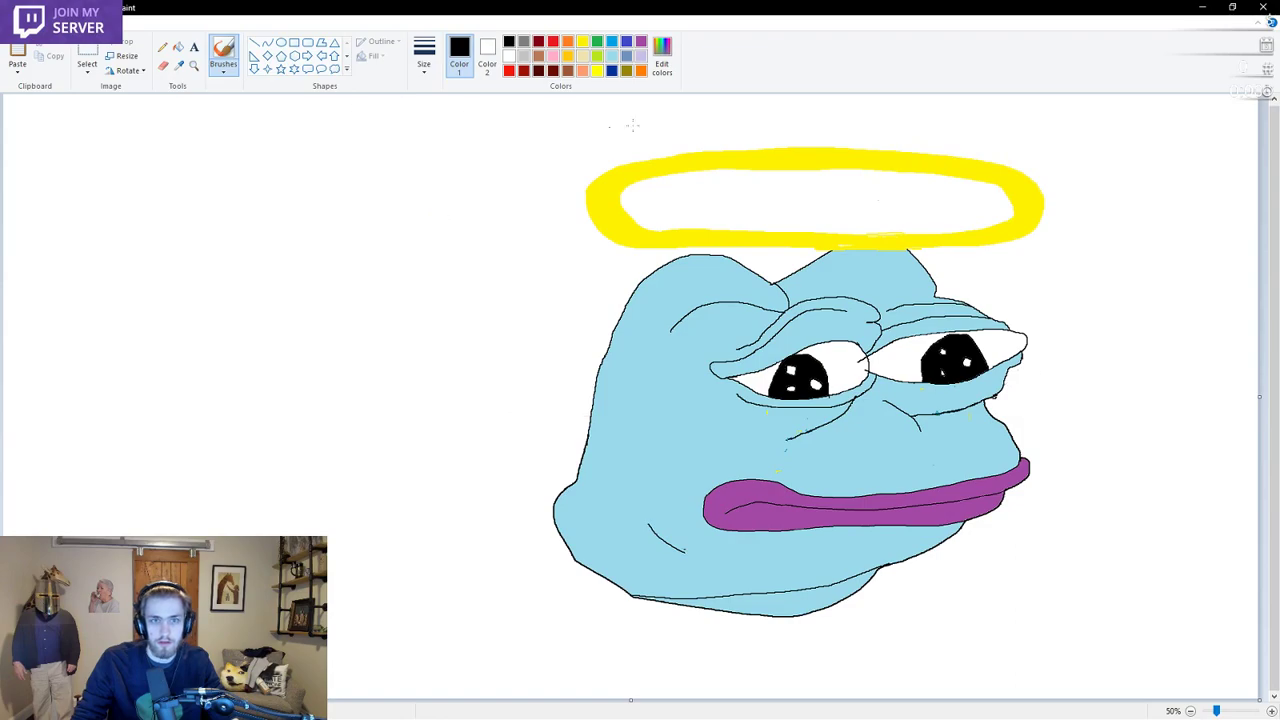
Set a thicker brush size and draw a large pointed black wing outline at the back of the head, with three feather lines
click(424, 55)
click(455, 170)
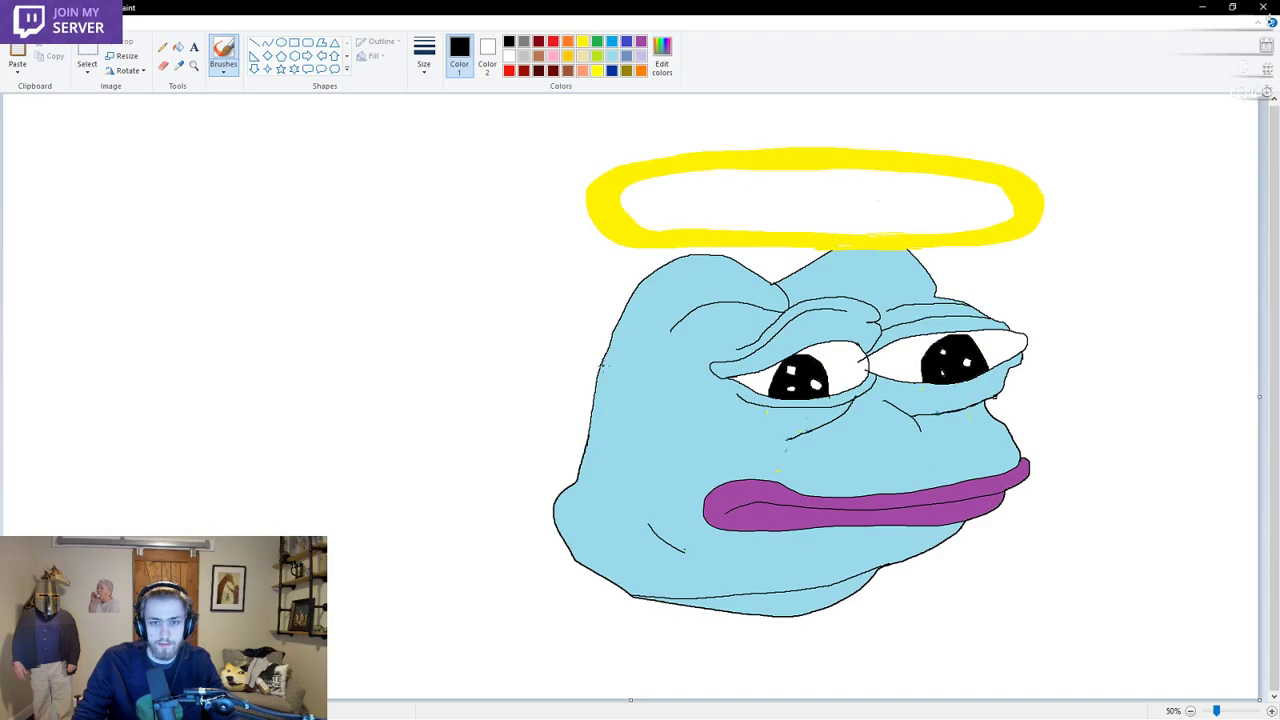
mouse_move(601, 367)
mouse_down()
mouse_move(577, 350)
mouse_move(538, 249)
mouse_move(449, 403)
mouse_move(305, 536)
mouse_move(409, 530)
mouse_move(558, 469)
mouse_move(578, 480)
mouse_up()
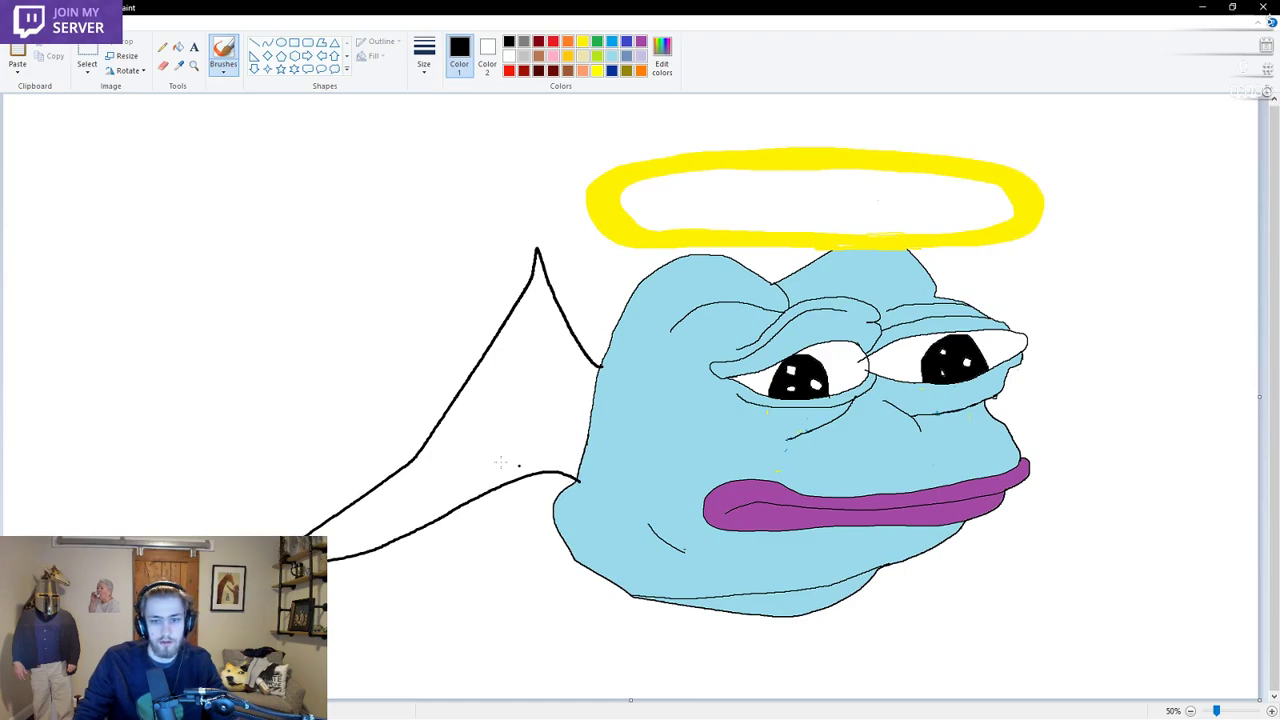
drag(357, 530, 330, 553)
drag(414, 504, 394, 538)
drag(475, 440, 462, 514)
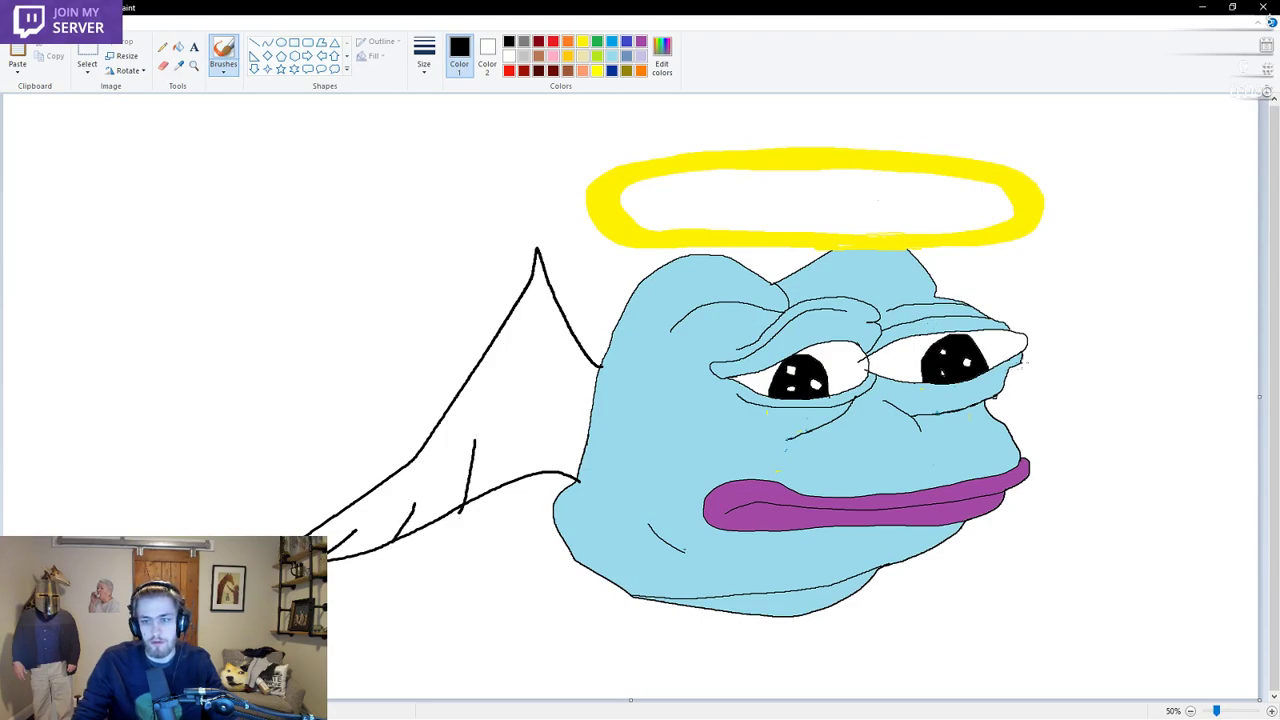
Try drawing the matching thick-outlined wing on the face side of the head, and undo it
mouse_move(1020, 362)
mouse_down()
mouse_move(1106, 310)
mouse_move(1132, 258)
mouse_move(1143, 312)
mouse_move(1242, 405)
mouse_up()
scroll(1186, 434, down, 1)
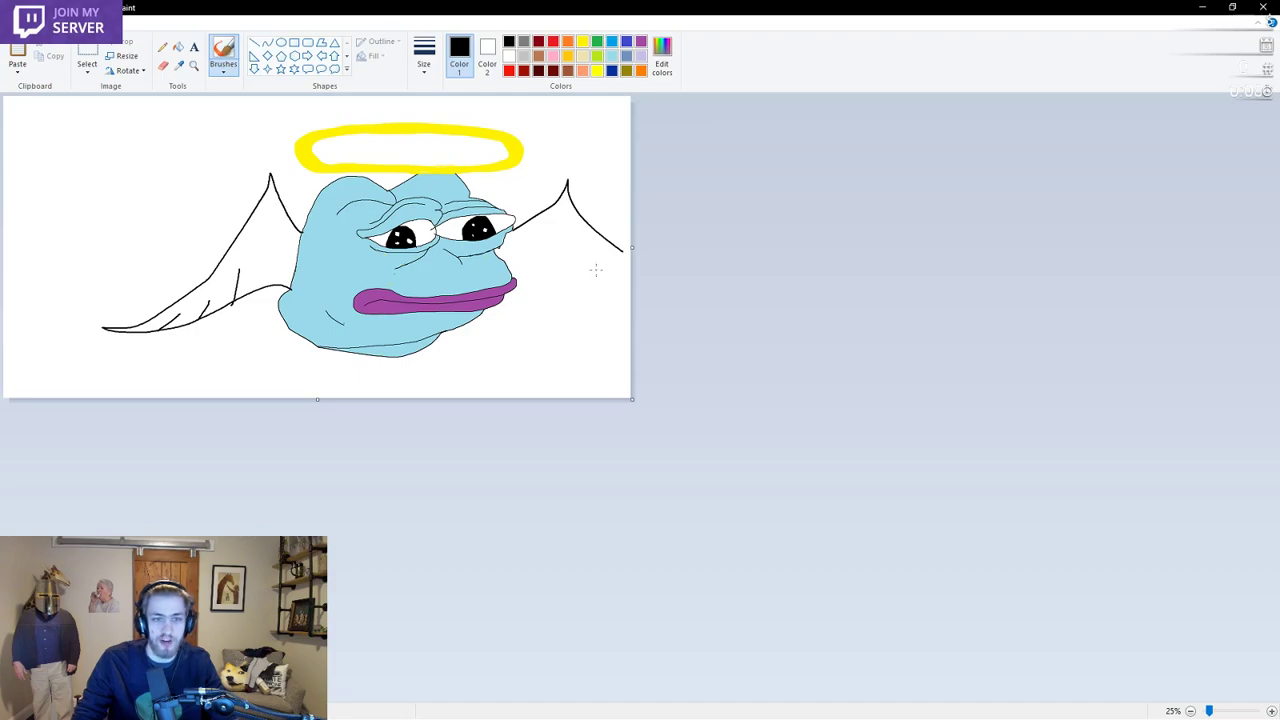
key(ctrl+z)
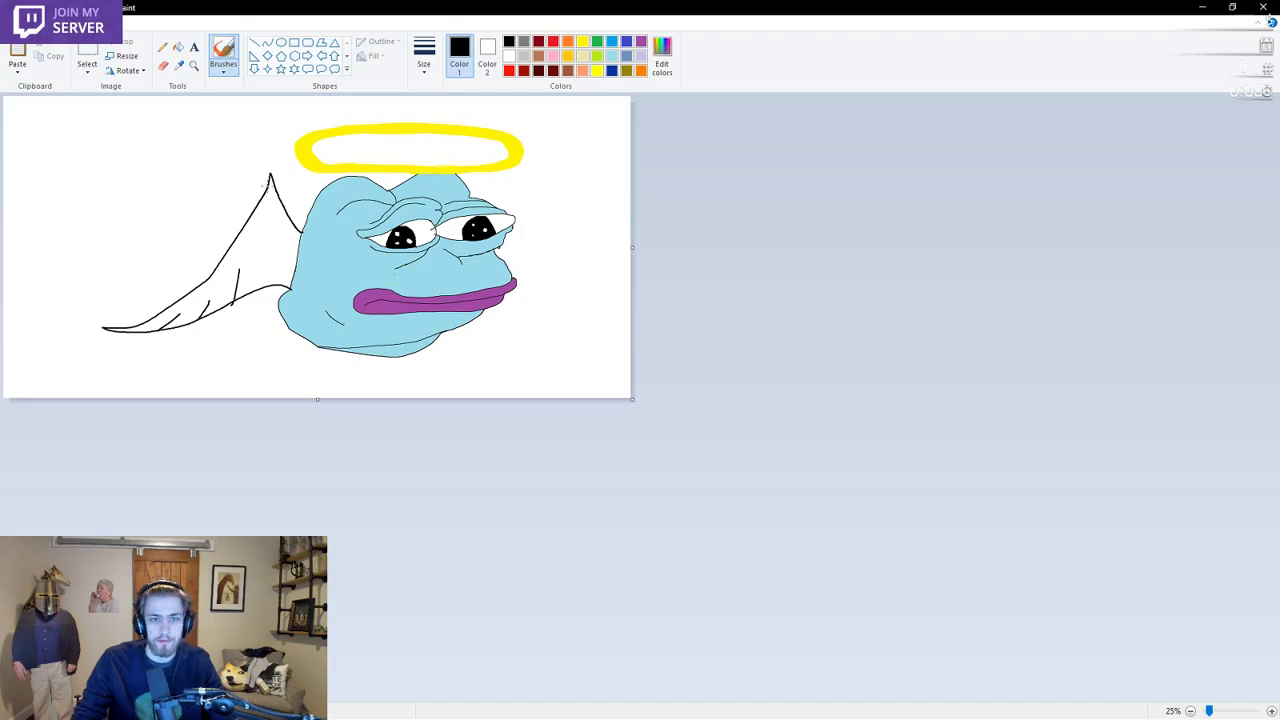
Draw a second, taller wing layer with feather lines behind the existing wing in thick black outline
mouse_move(308, 222)
mouse_down()
mouse_move(270, 158)
mouse_move(218, 212)
mouse_move(86, 291)
mouse_move(201, 241)
mouse_move(282, 170)
mouse_move(274, 150)
mouse_move(210, 246)
mouse_move(95, 302)
mouse_move(200, 283)
mouse_move(153, 292)
mouse_move(210, 263)
mouse_up()
key(ctrl+z)
key(ctrl+z)
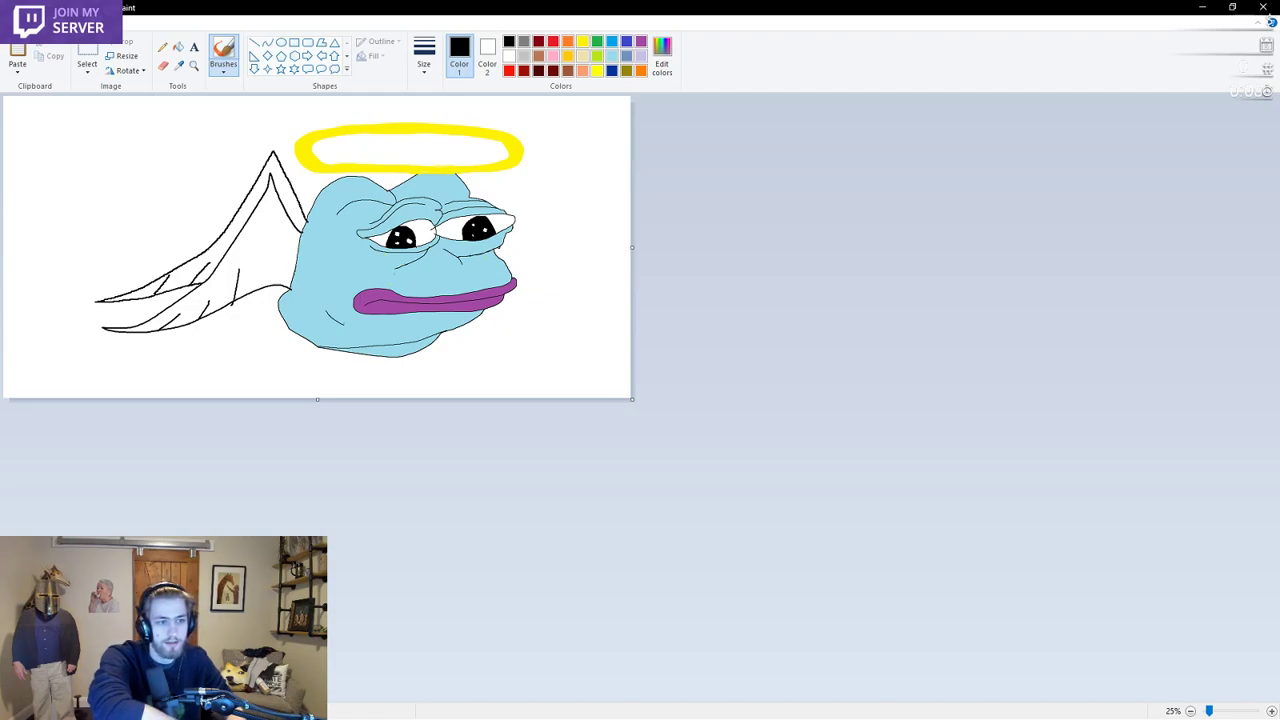
Undo both wing layers and all their feather lines
key(ctrl+z)
key(ctrl+z)
key(ctrl+z)
key(ctrl+z)
key(ctrl+z)
key(ctrl+z)
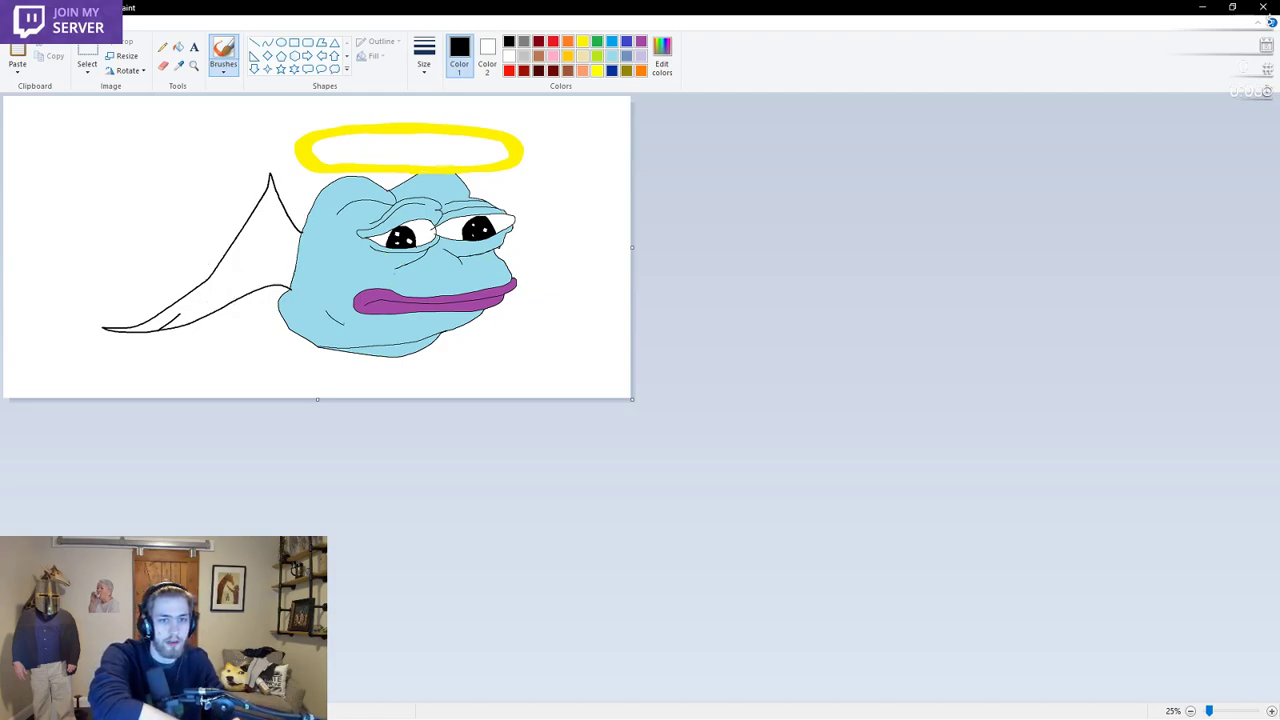
key(ctrl+z)
key(ctrl+z)
key(ctrl+z)
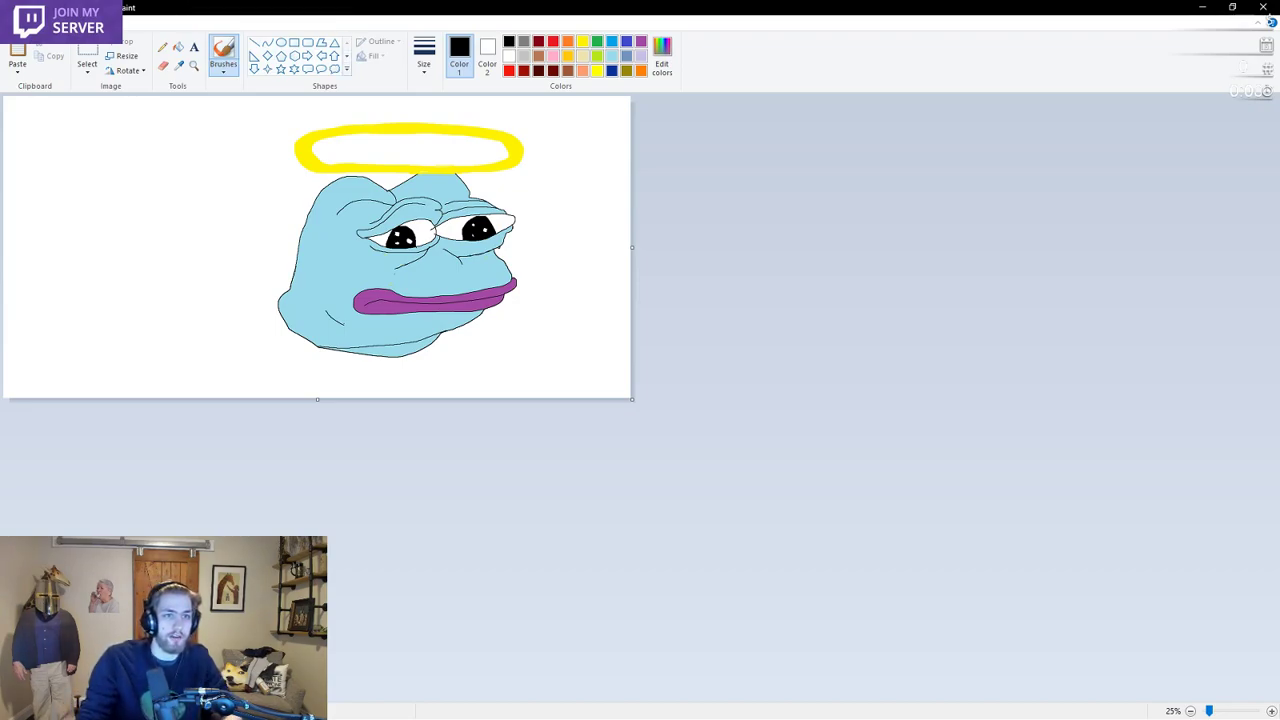
Restore the two-layer black wing with feather lines at the back of the head, and undo its latest strokes
drag(102, 330, 272, 152)
drag(95, 300, 290, 286)
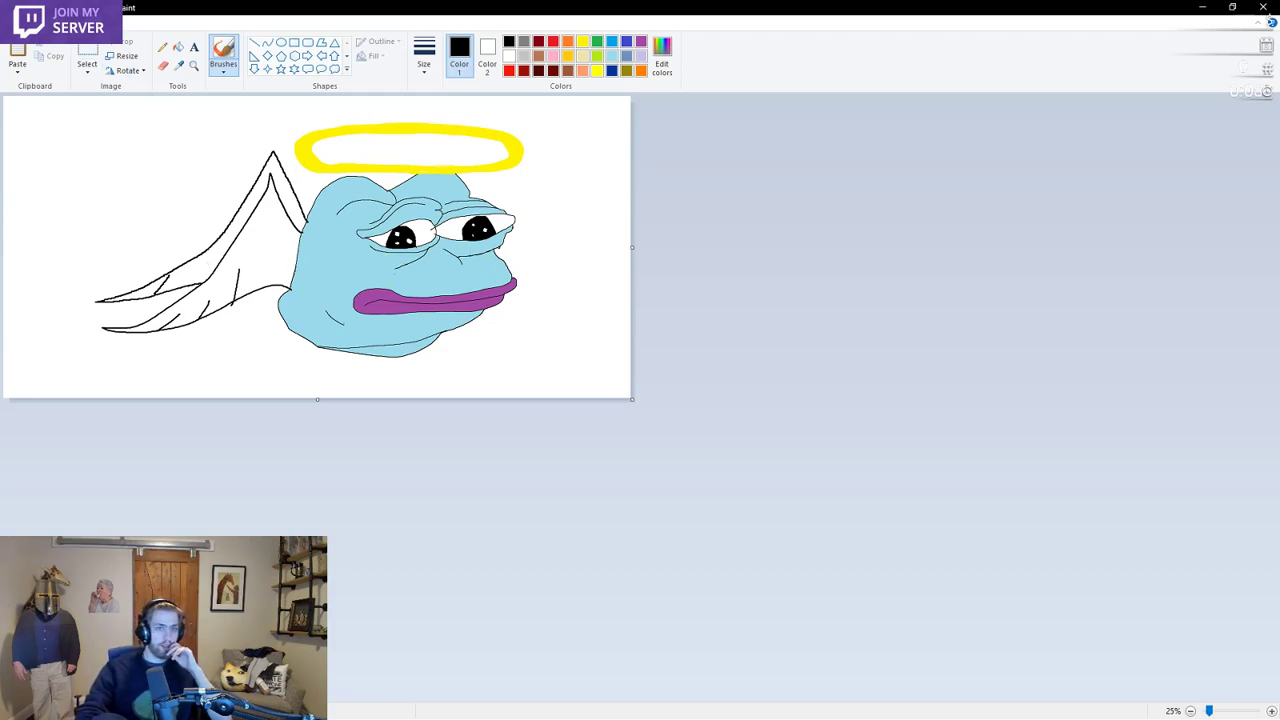
key(ctrl+z)
key(ctrl+z)
key(ctrl+z)
key(ctrl+z)
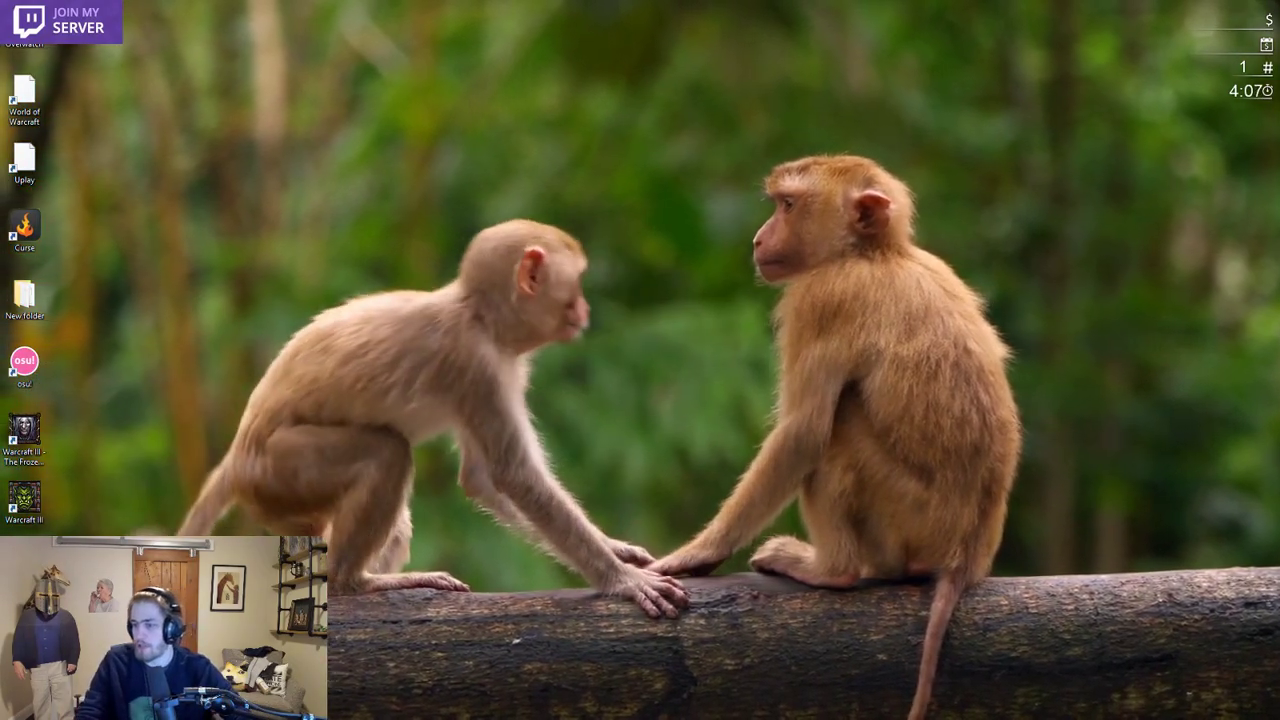
Find the saved drawings GASP, RARE PEPE and LUL in File Explorer, view them in Photos, and close all three
key(super+e)
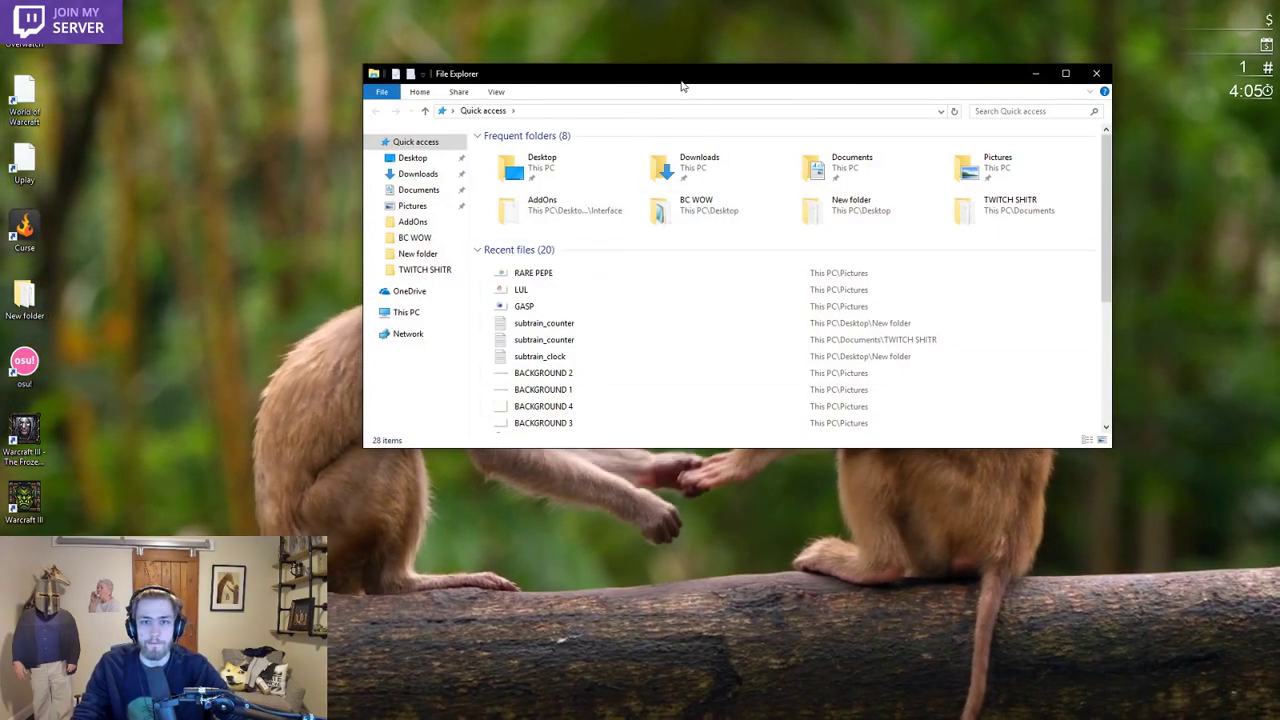
key(alt+F4)
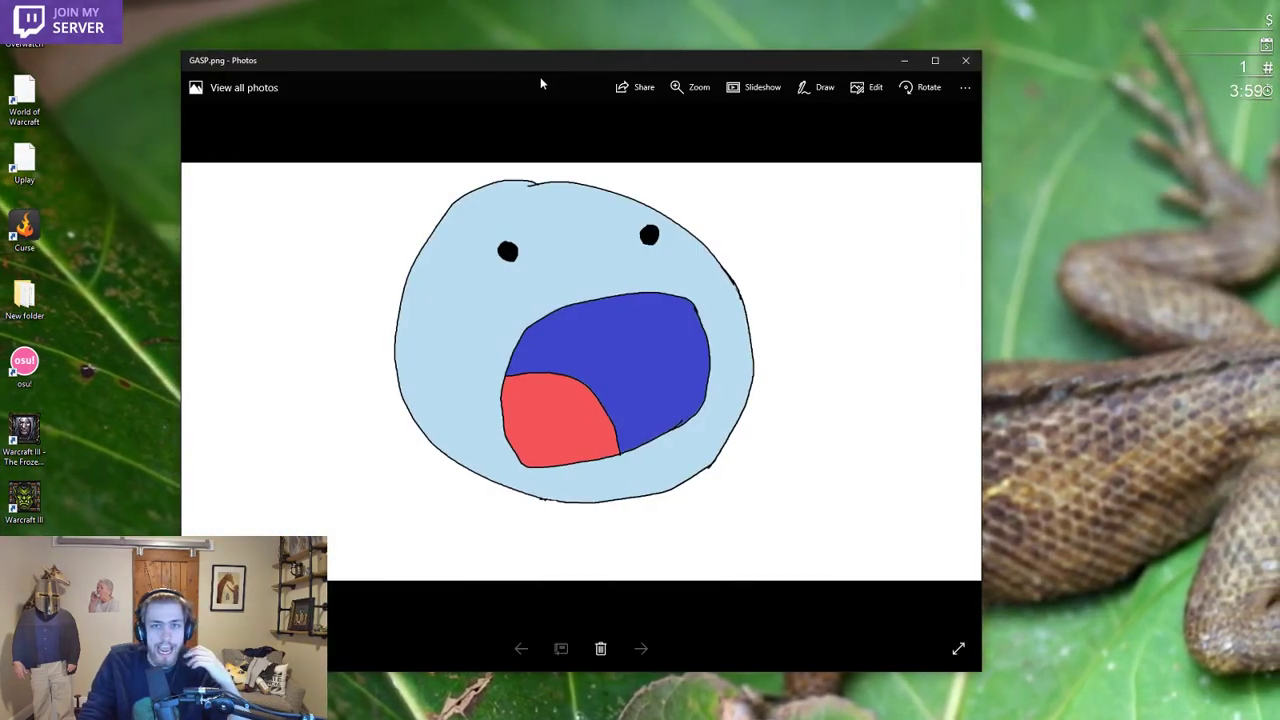
drag(676, 73, 785, 80)
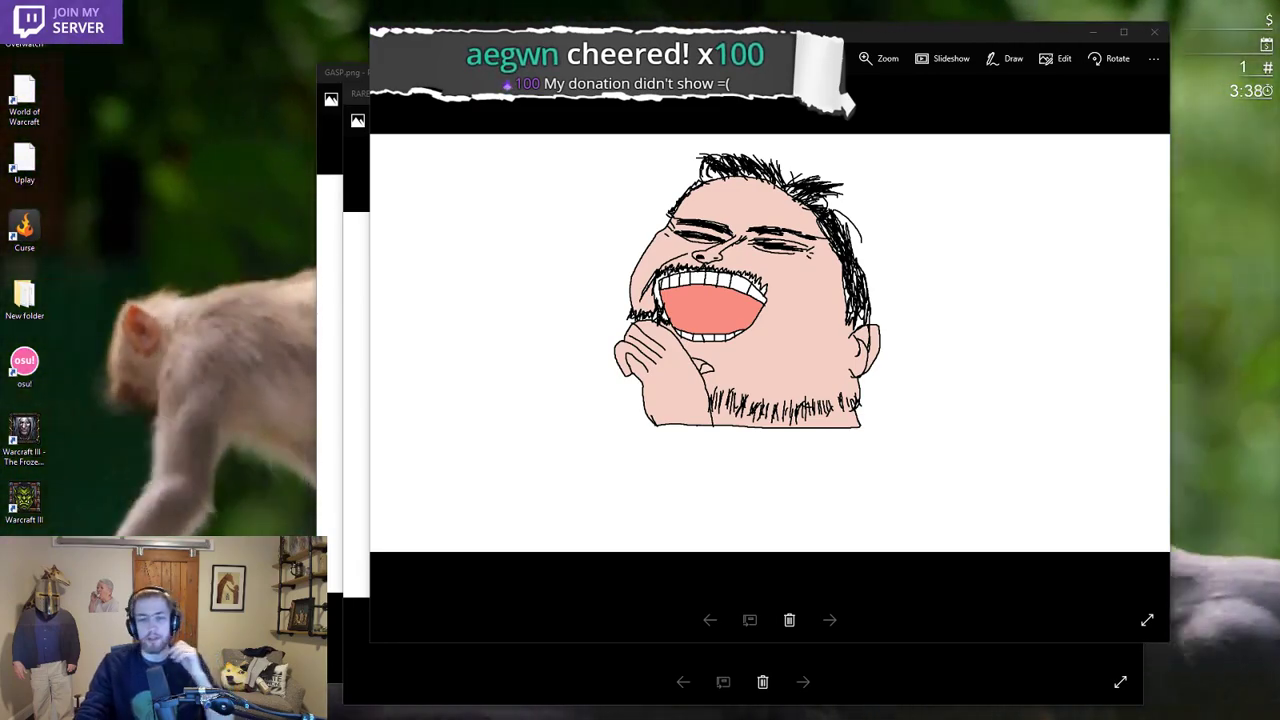
click(1154, 30)
click(1129, 93)
click(1102, 75)
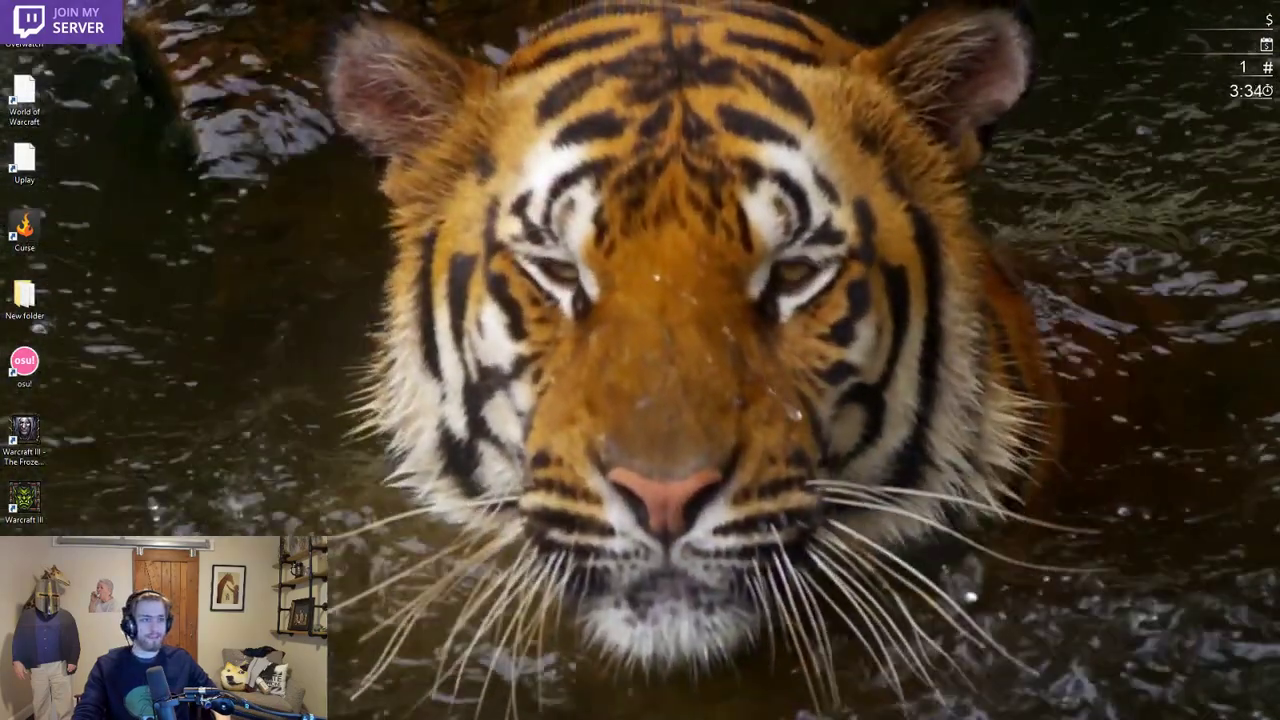
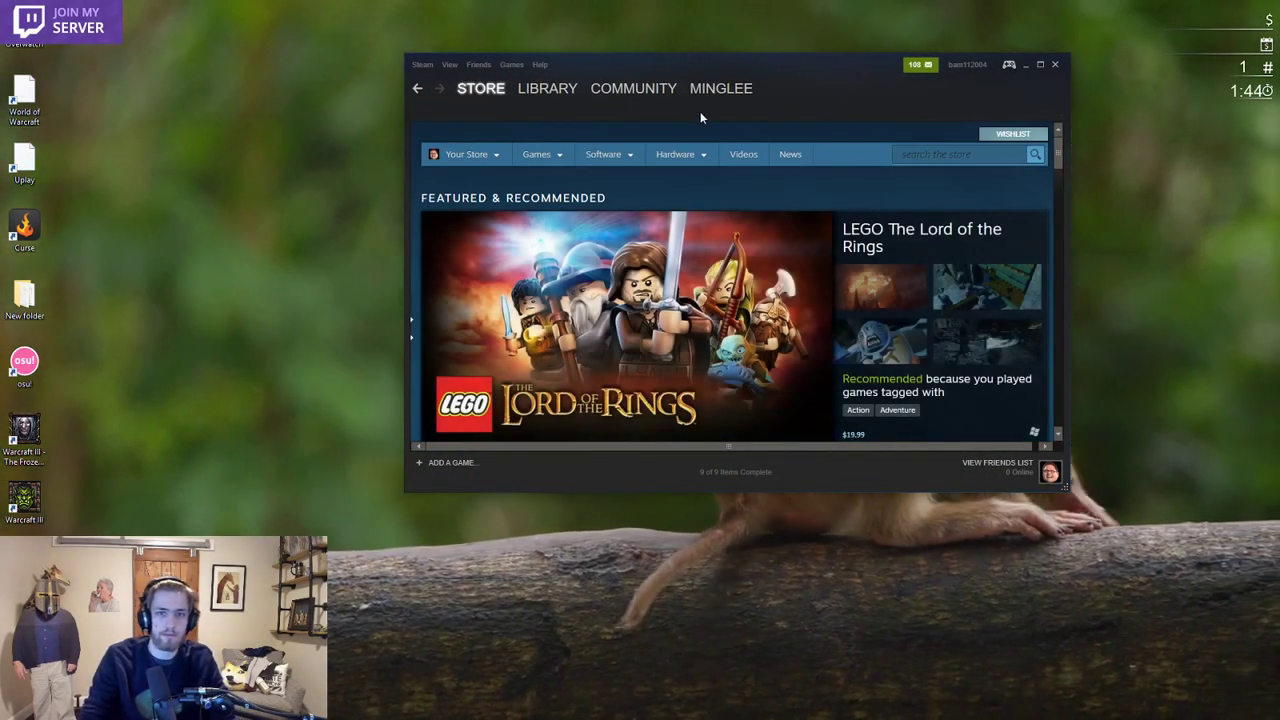
Switch to Steam, search the game library for "Shadow Of Mordor", view the game's page, and clear the search
click(556, 90)
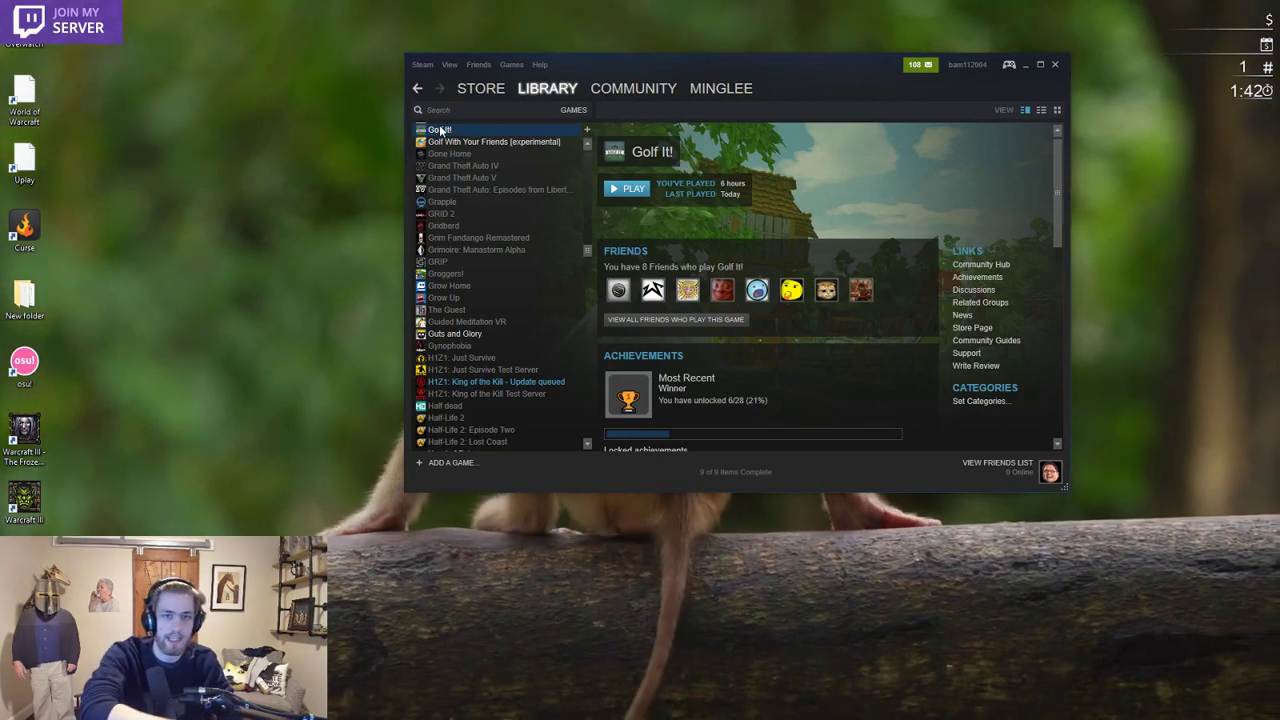
click(461, 109)
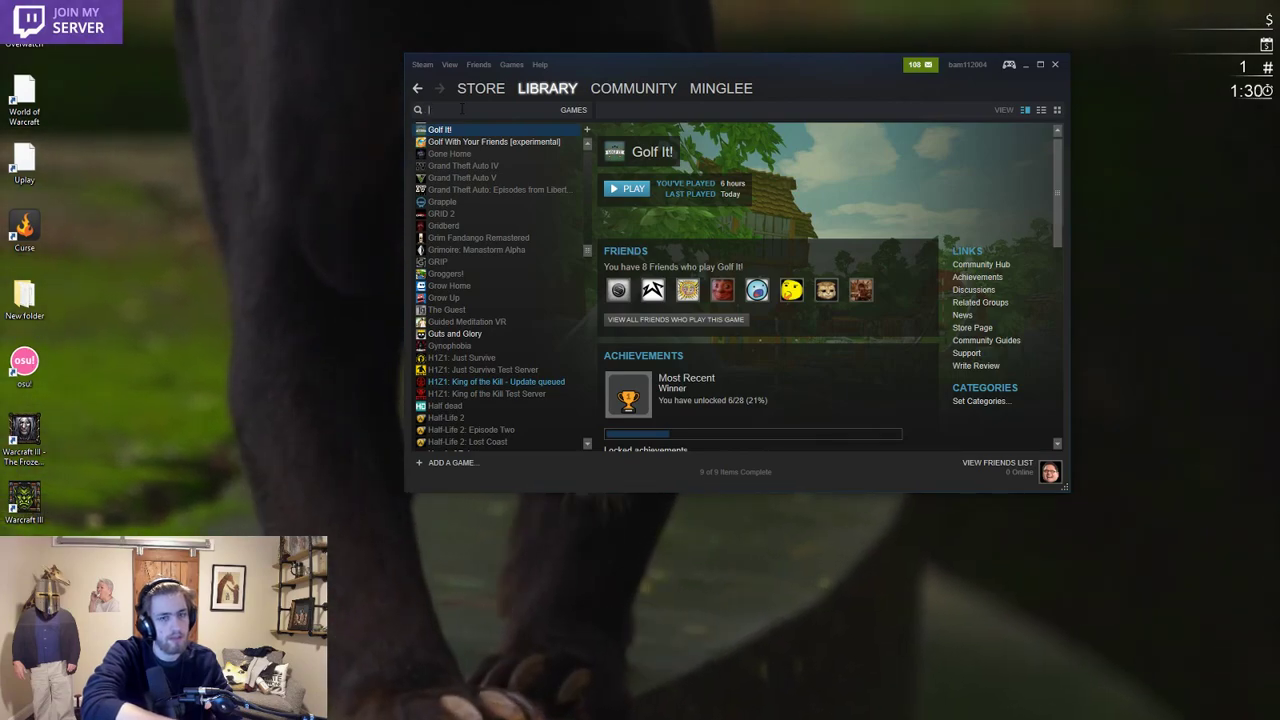
text(Shadow Of Mordo)
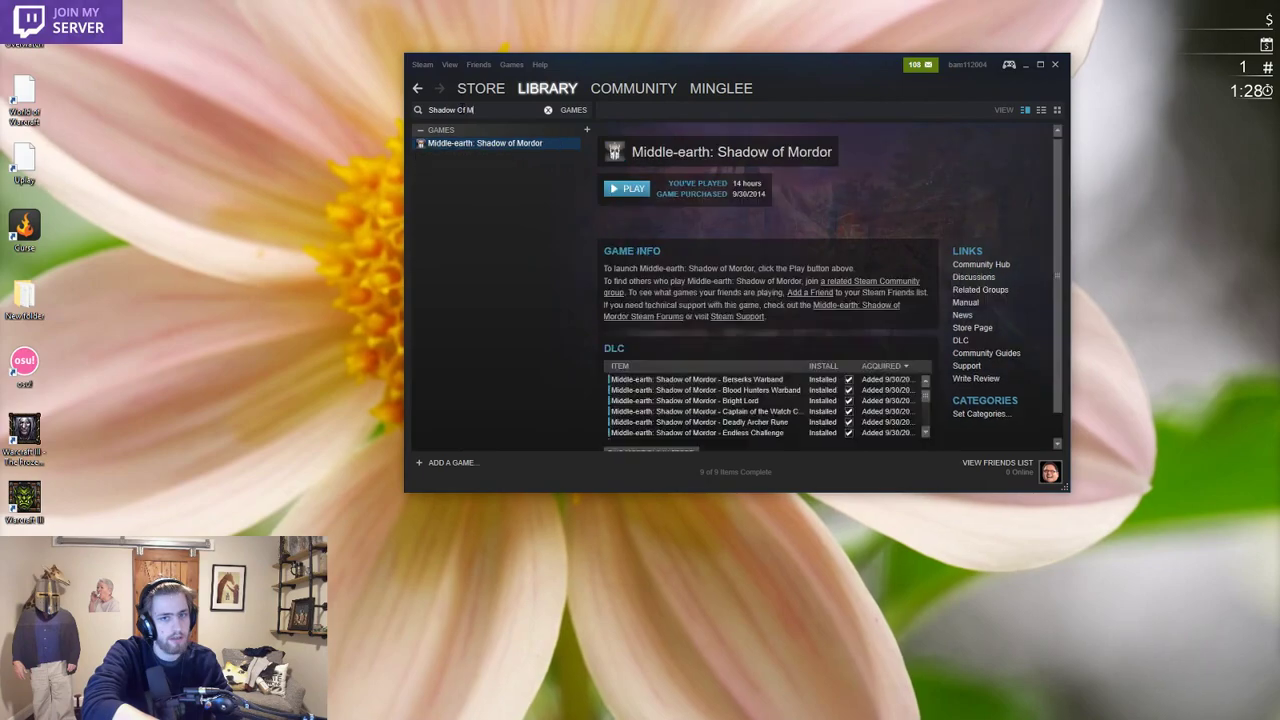
text(r)
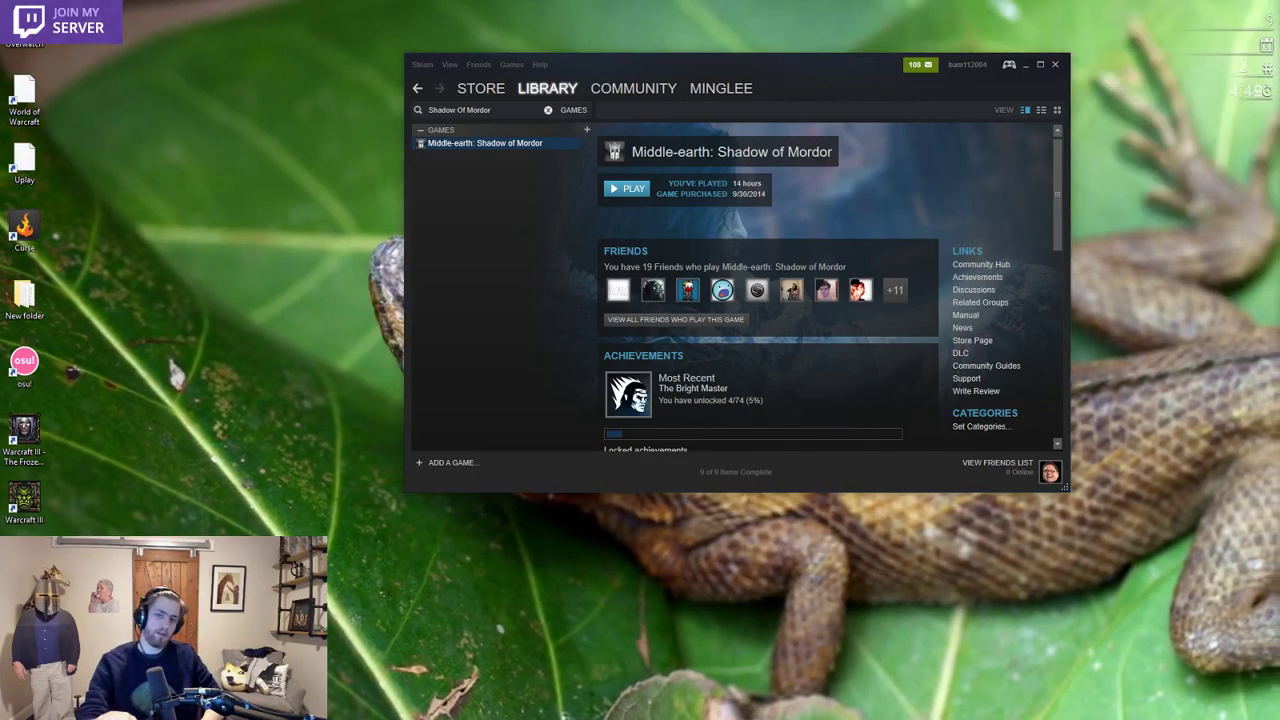
click(548, 112)
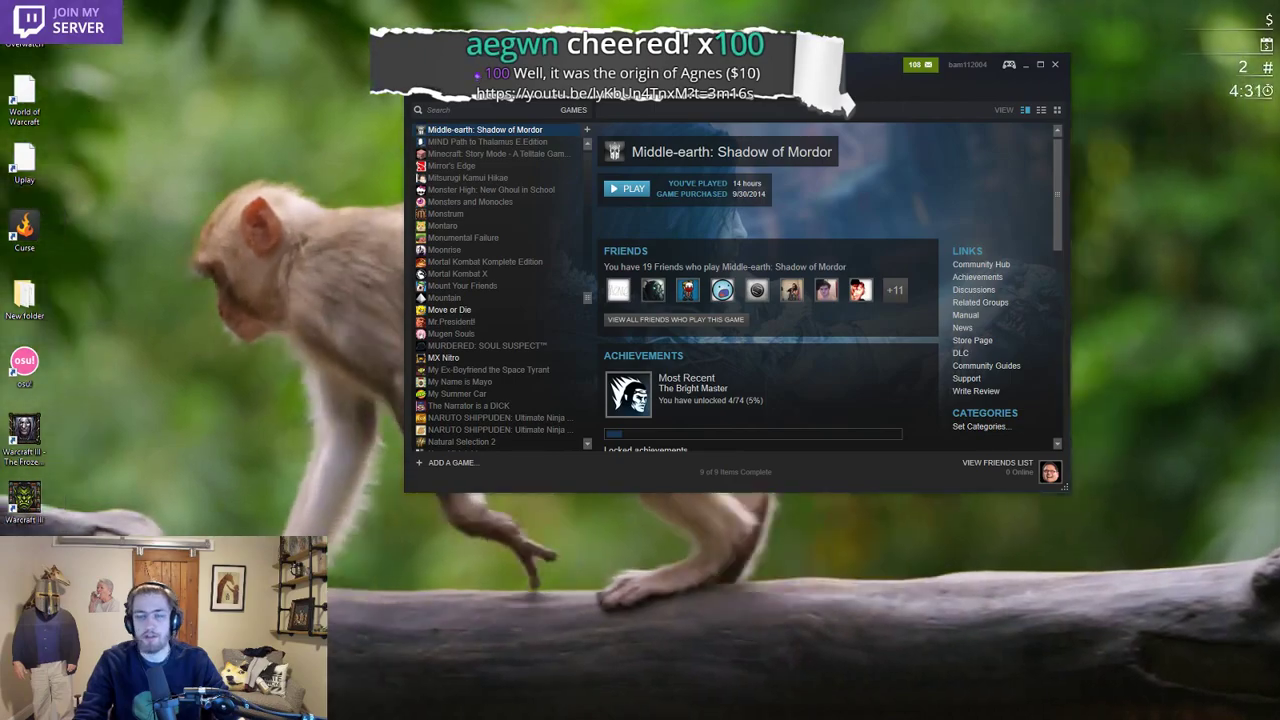
Switch to the linked YouTube video in the browser, skip ahead in it, and close it
key(alt+Tab)
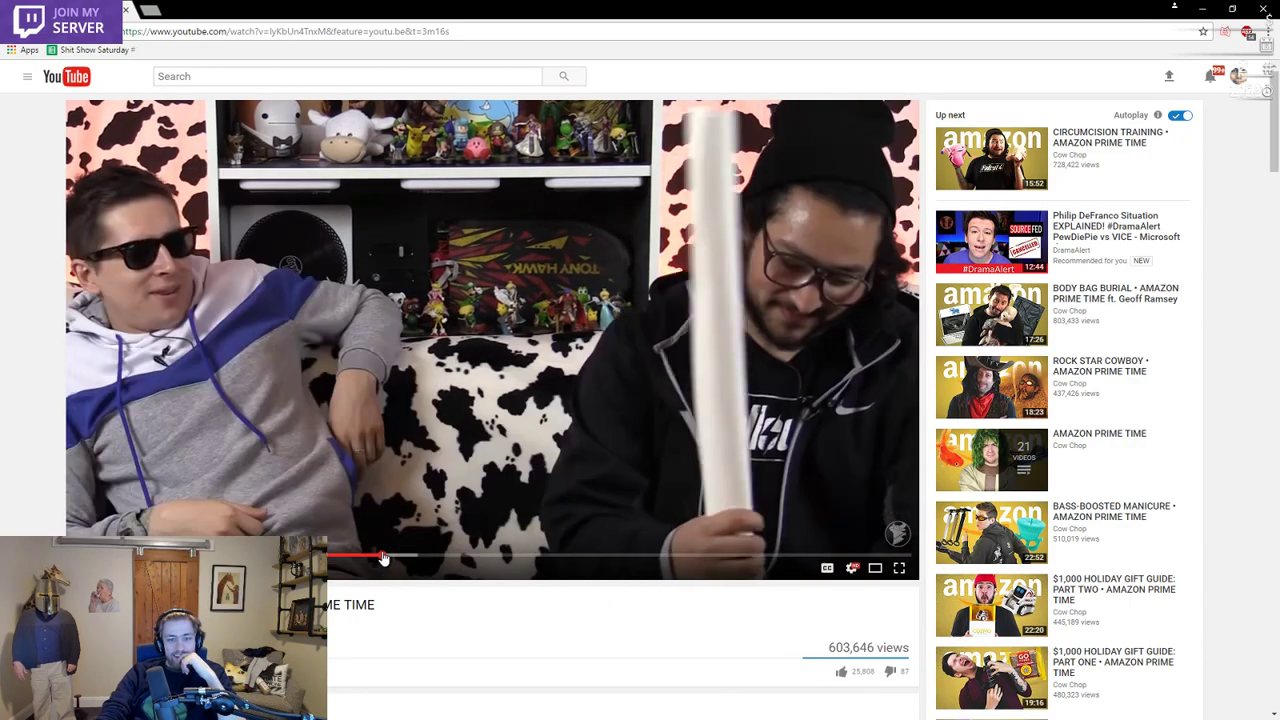
click(423, 560)
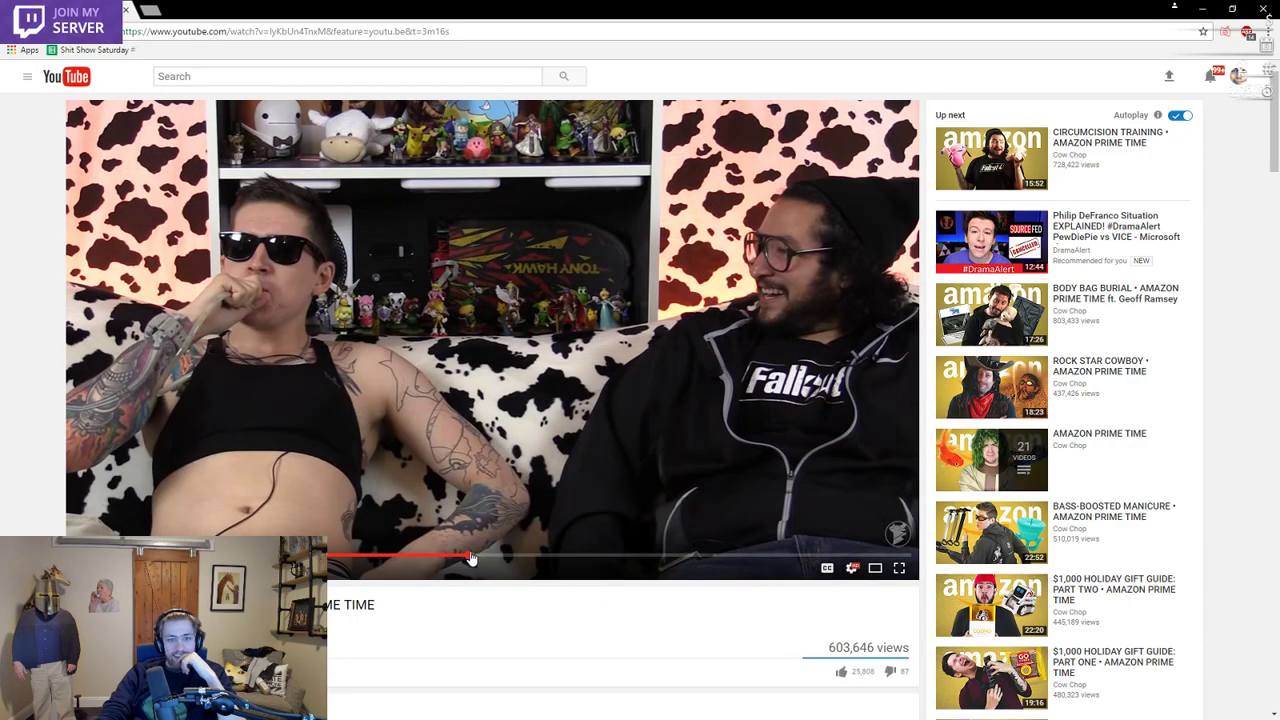
click(127, 10)
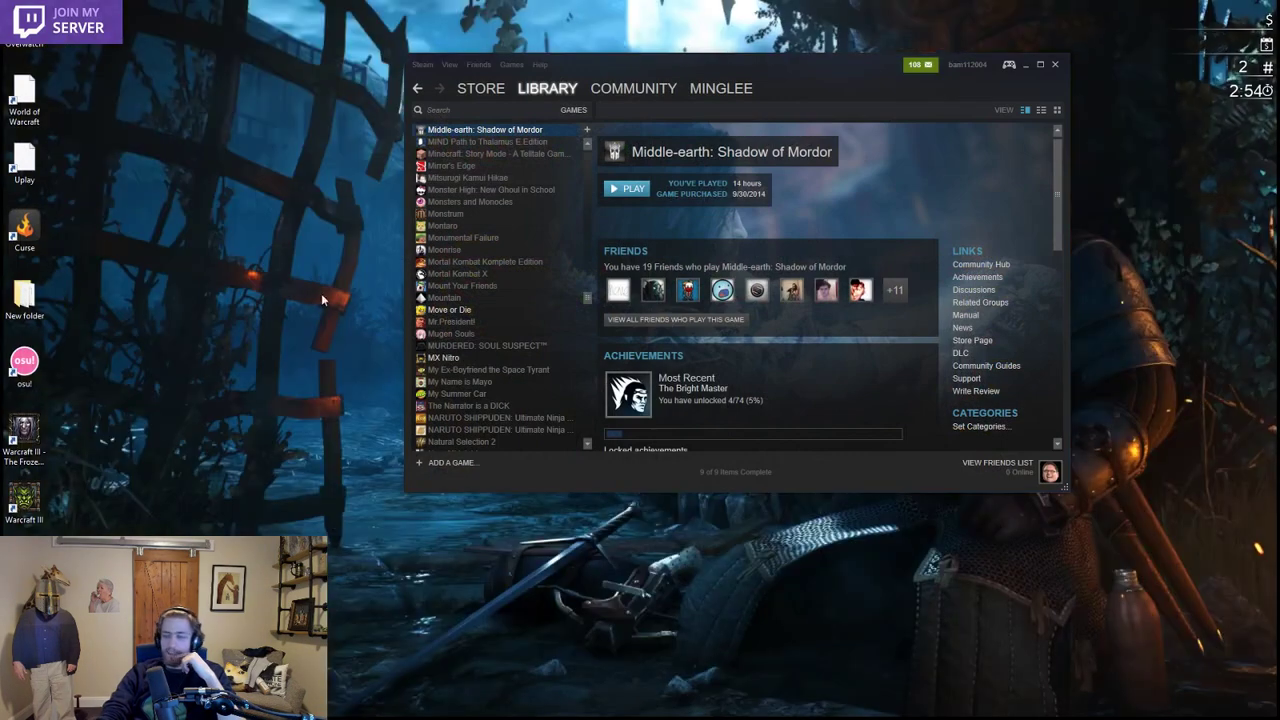